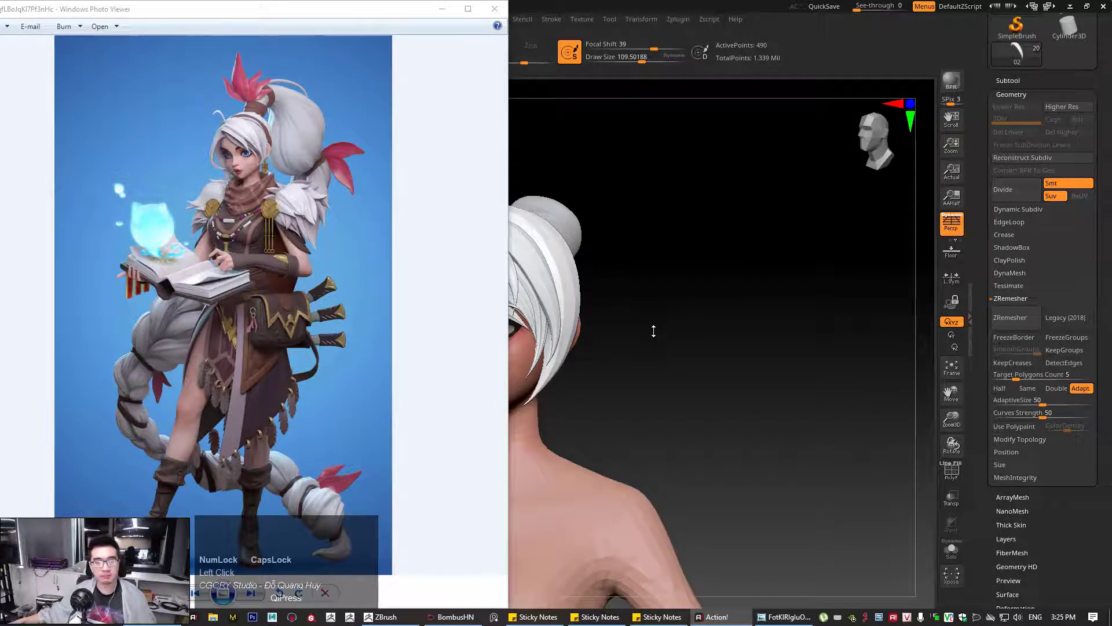
Trace the long braid's S-shaped flow in red on the reference image, from the ponytail to the braid's tip
left_click(345, 188)
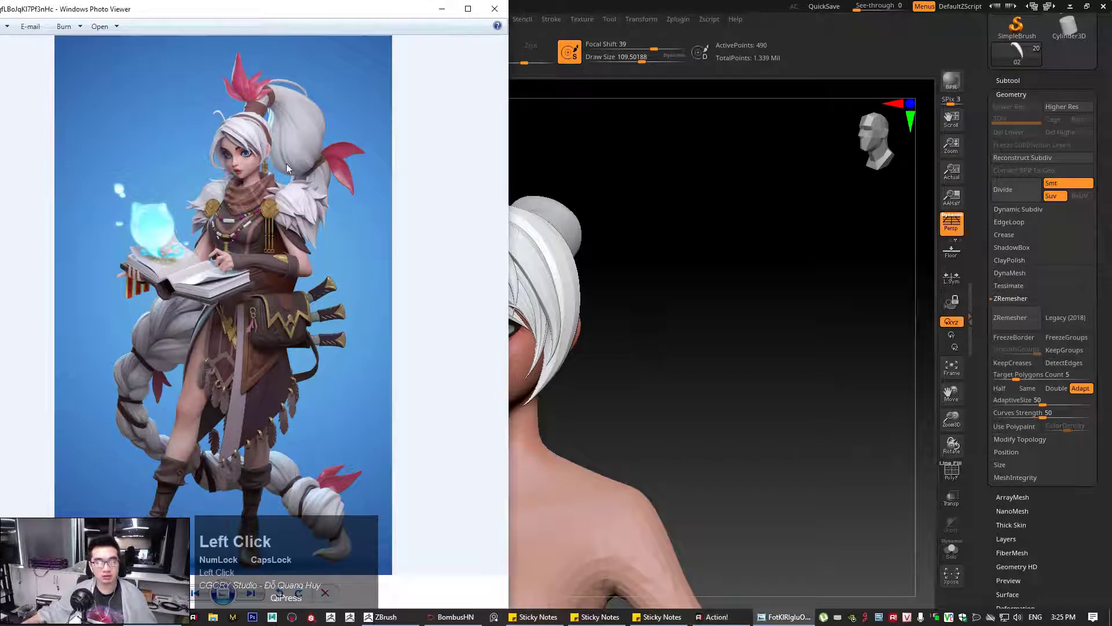
key("ctrl+shift+1")
left_click_drag(255, 117, 281, 247)
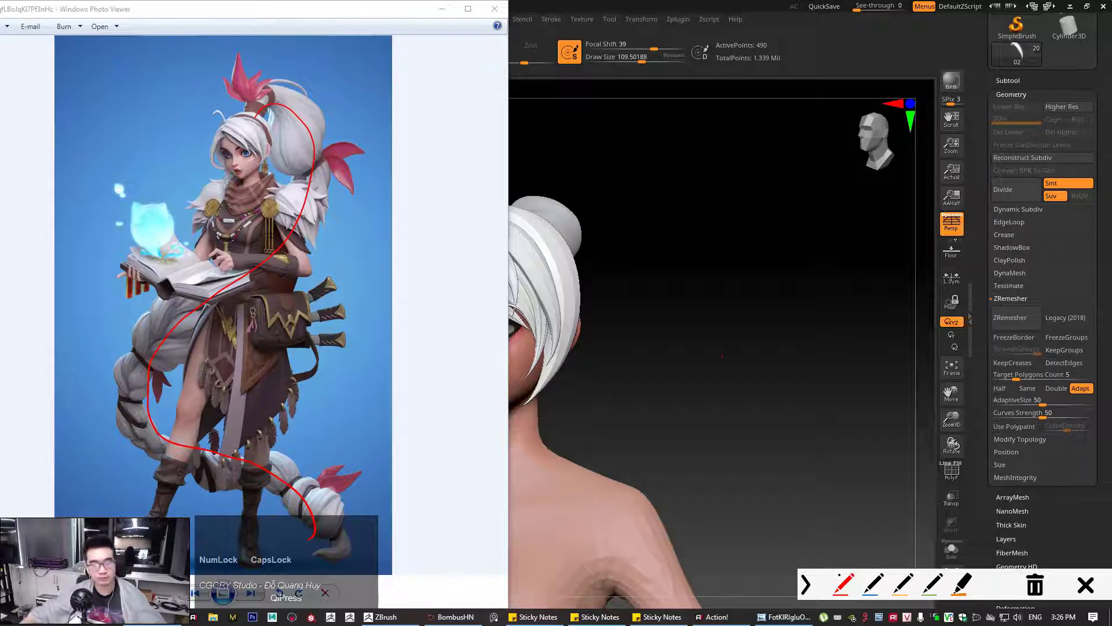
key("Escape")
left_click(712, 326)
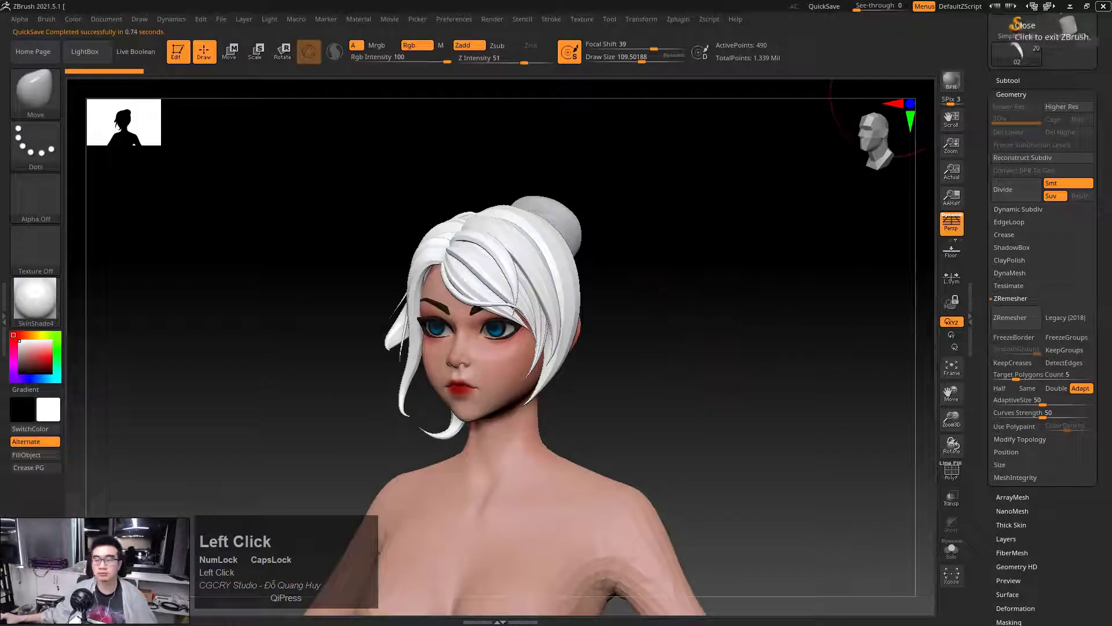
Shrink the ZBrush window, switch to the browser and open the playlists page of the account's own YouTube channel
left_click(1086, 5)
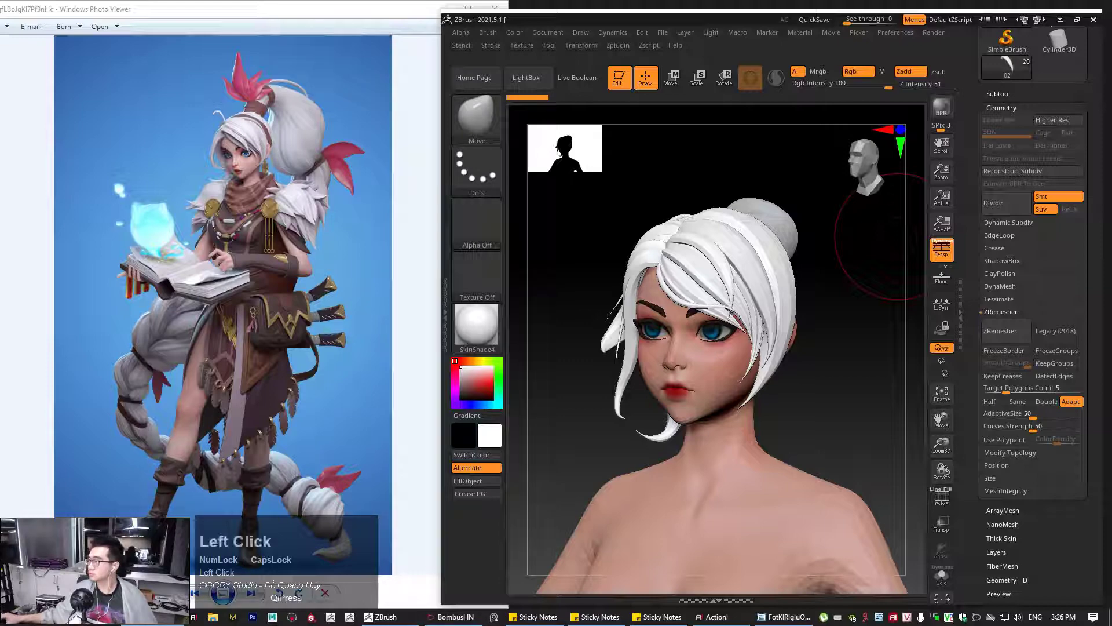
left_click_drag(1111, 142, 734, 152)
left_click(435, 119)
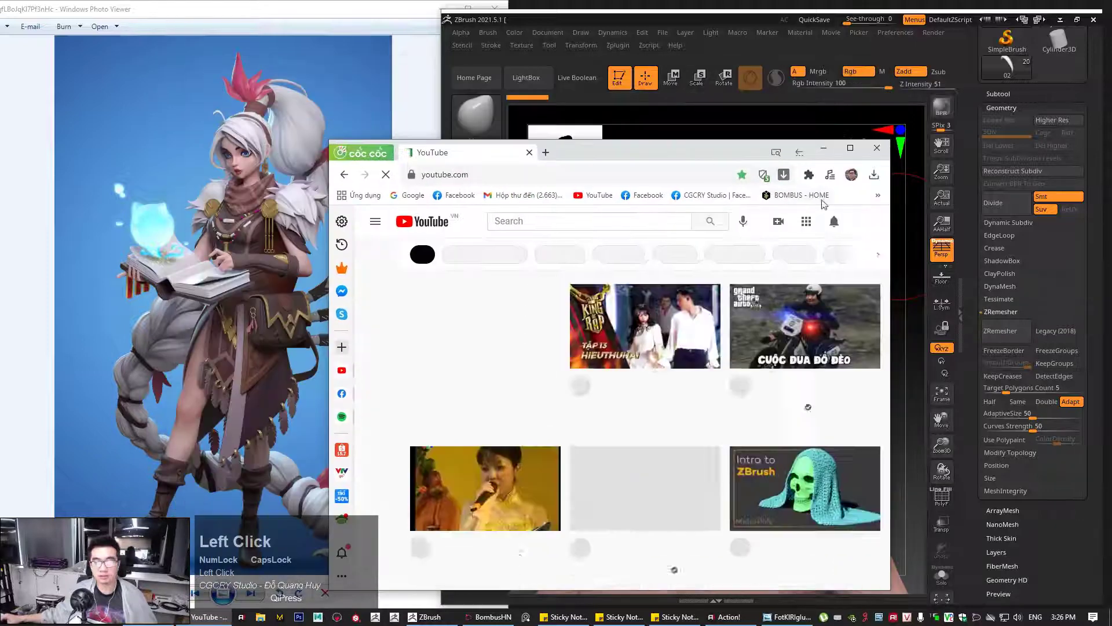
left_click(855, 221)
left_click(708, 273)
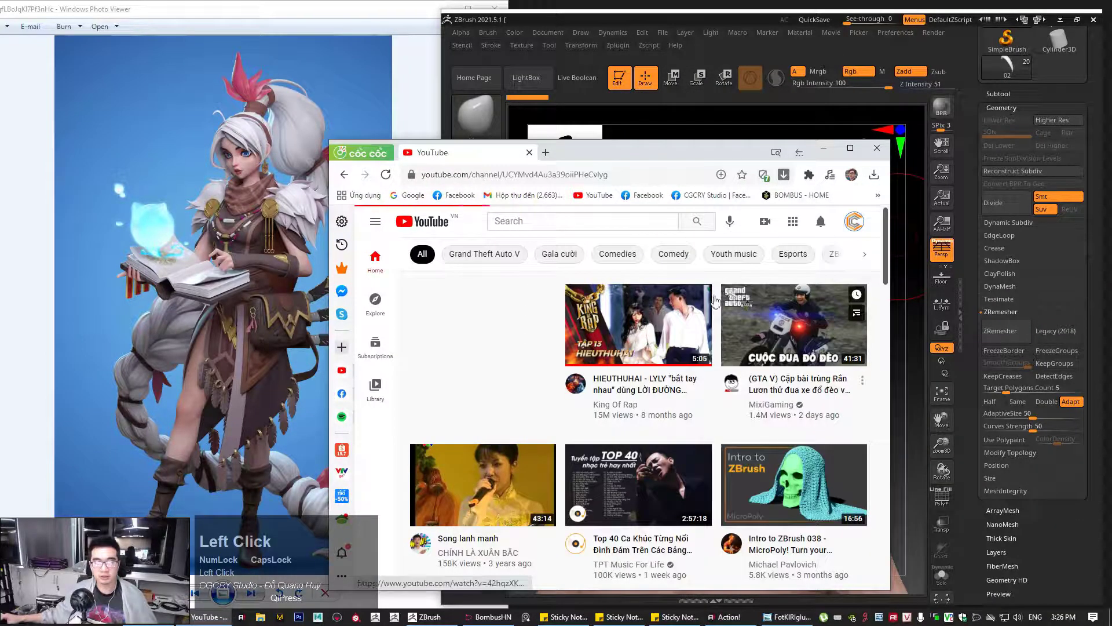
left_click(642, 312)
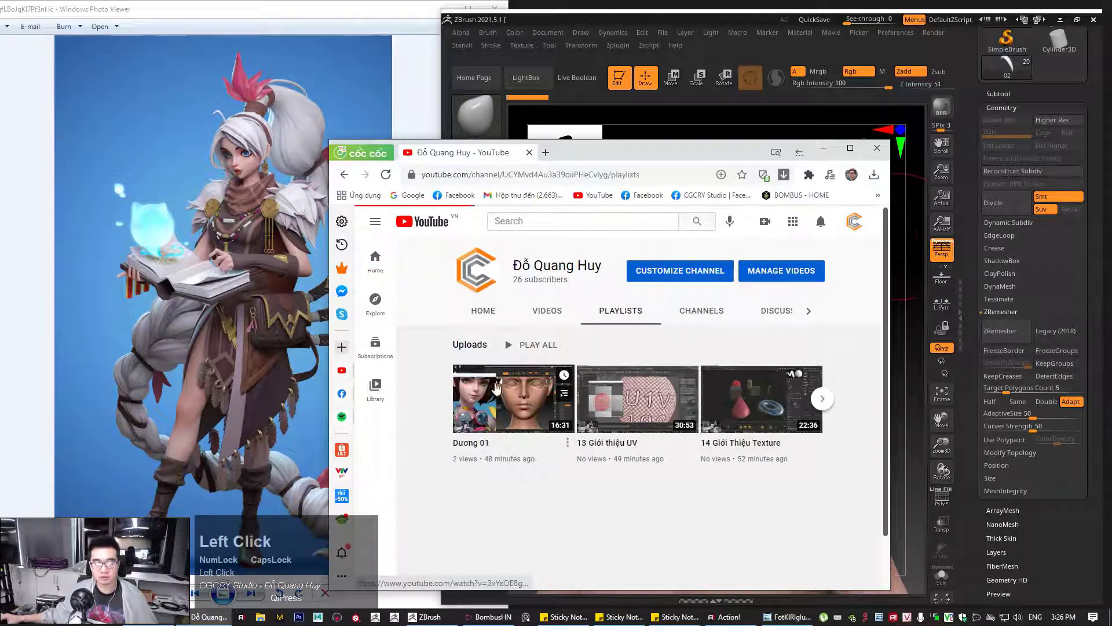
Open the video "06 Phéc mơ tuya áo khoác" from the CGCRY Stylized Character 02 playlist
scroll(638, 453, "down", 1)
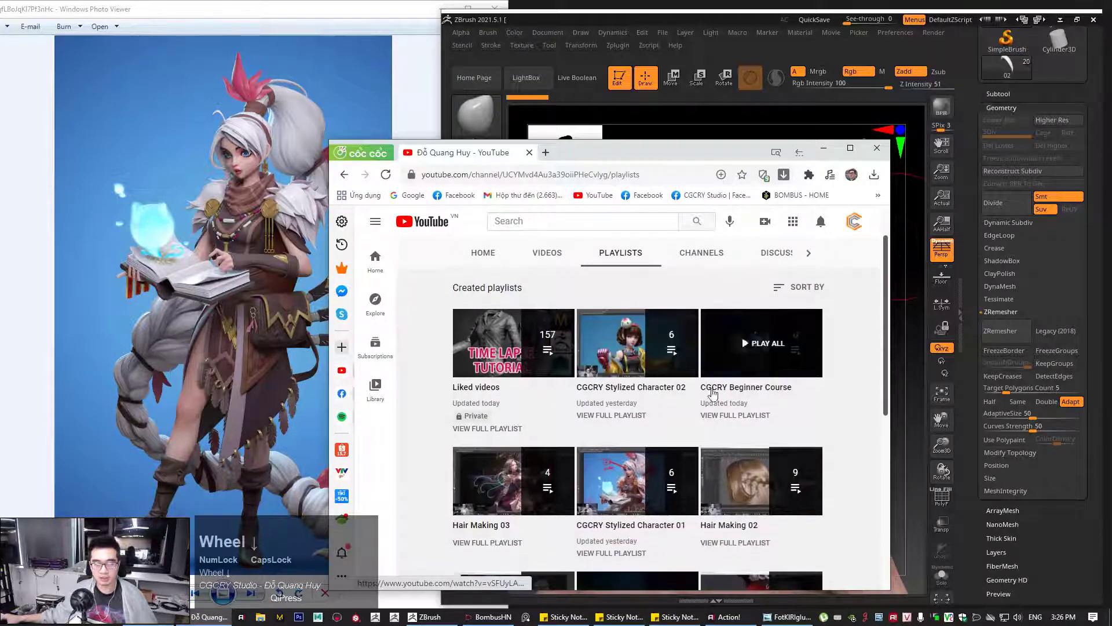
left_click(635, 397)
scroll(618, 371, "down", 3)
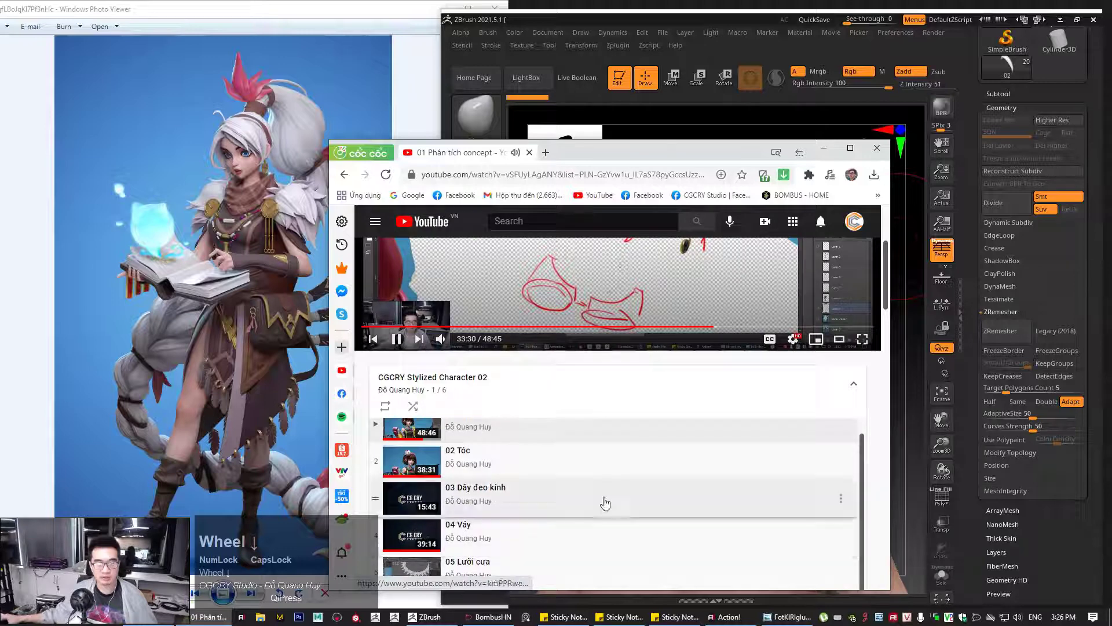
left_click_drag(886, 295, 885, 327)
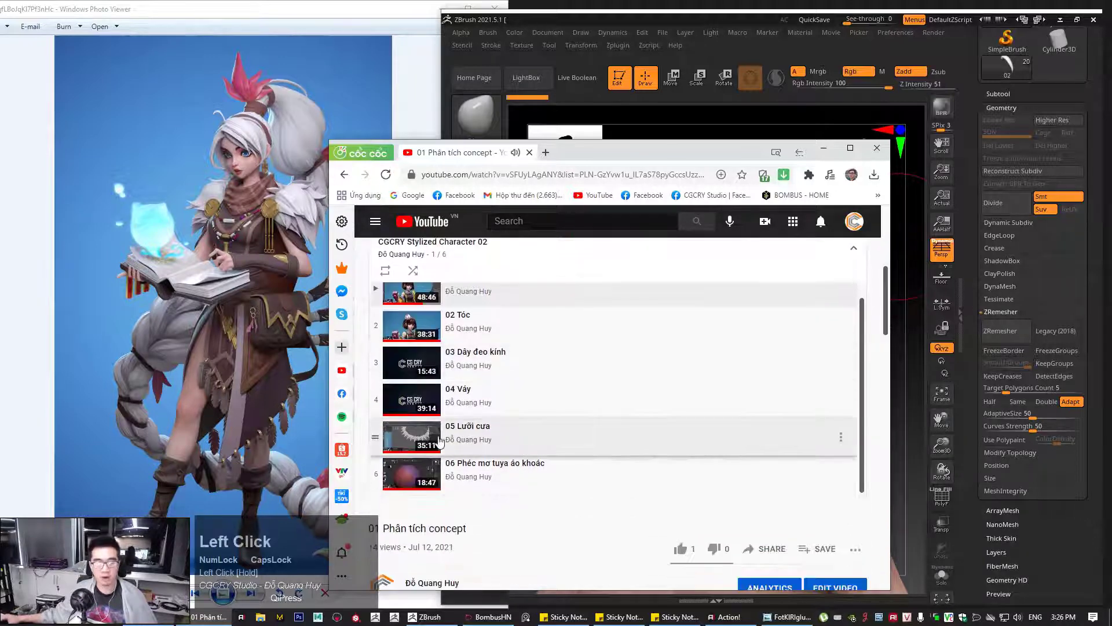
left_click(417, 472)
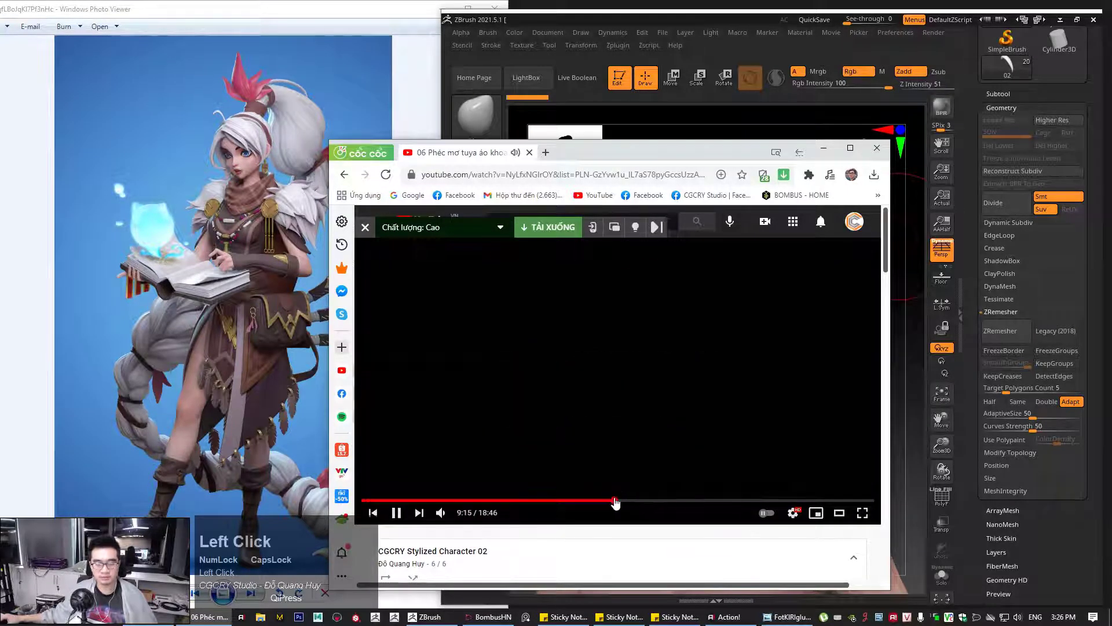
Review the sphere demonstration from about 4:31 of the video in an enlarged browser window, and minimise the browser
left_click(568, 501)
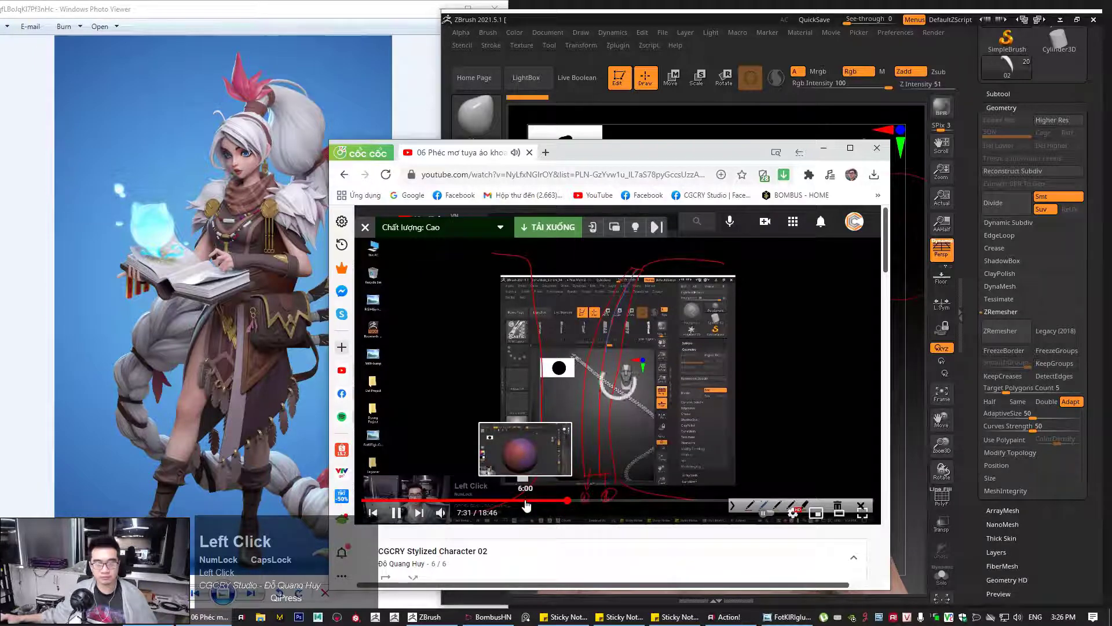
left_click(485, 500)
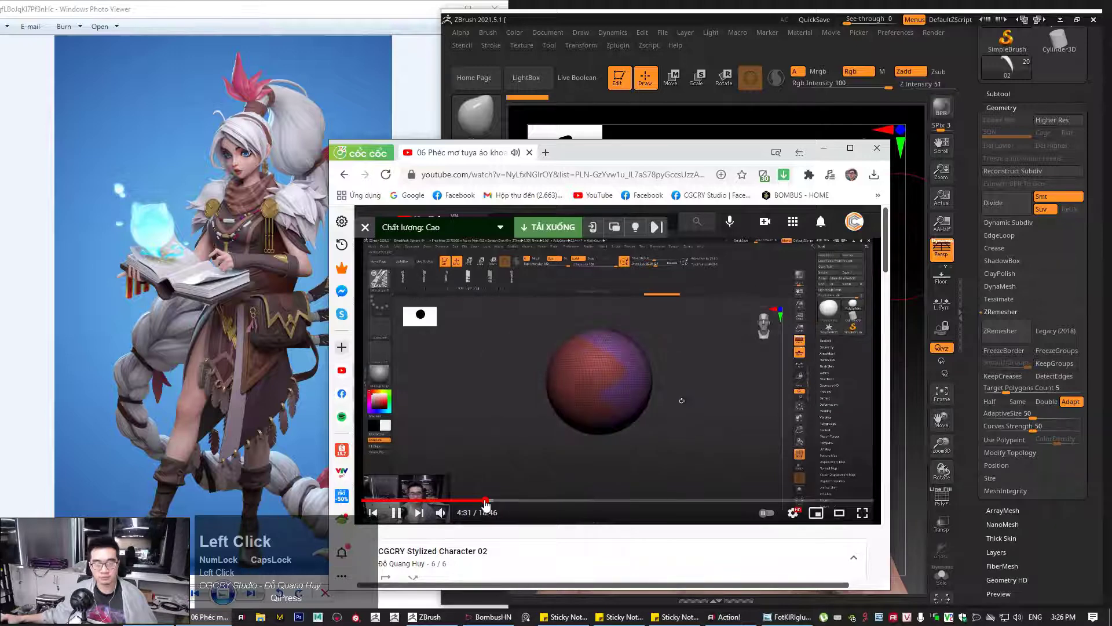
left_click(850, 147)
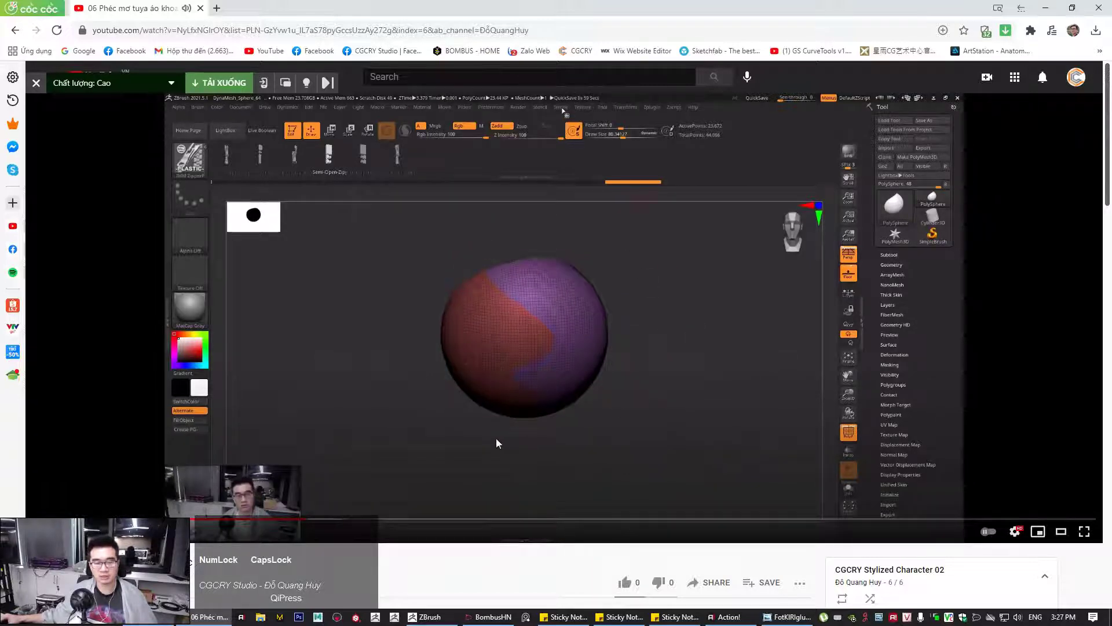
left_click(1073, 8)
left_click(832, 140)
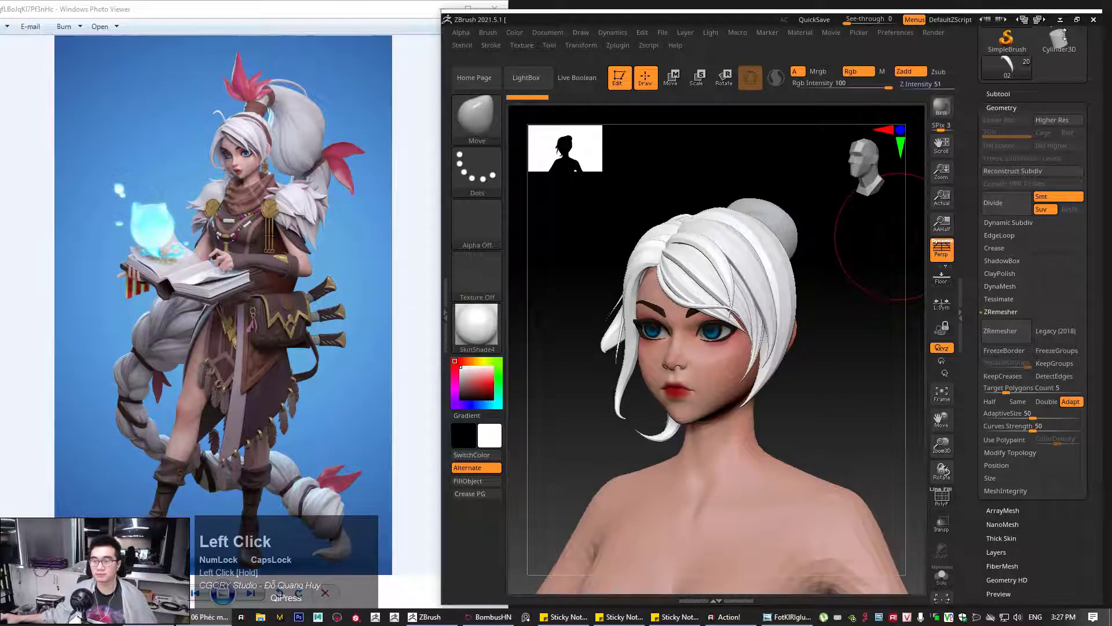
Enlarge the ZBrush window, append a Sphere3D subtool to the character and isolate it with Solo
left_click(1077, 19)
left_click_drag(683, 241, 696, 326, "alt")
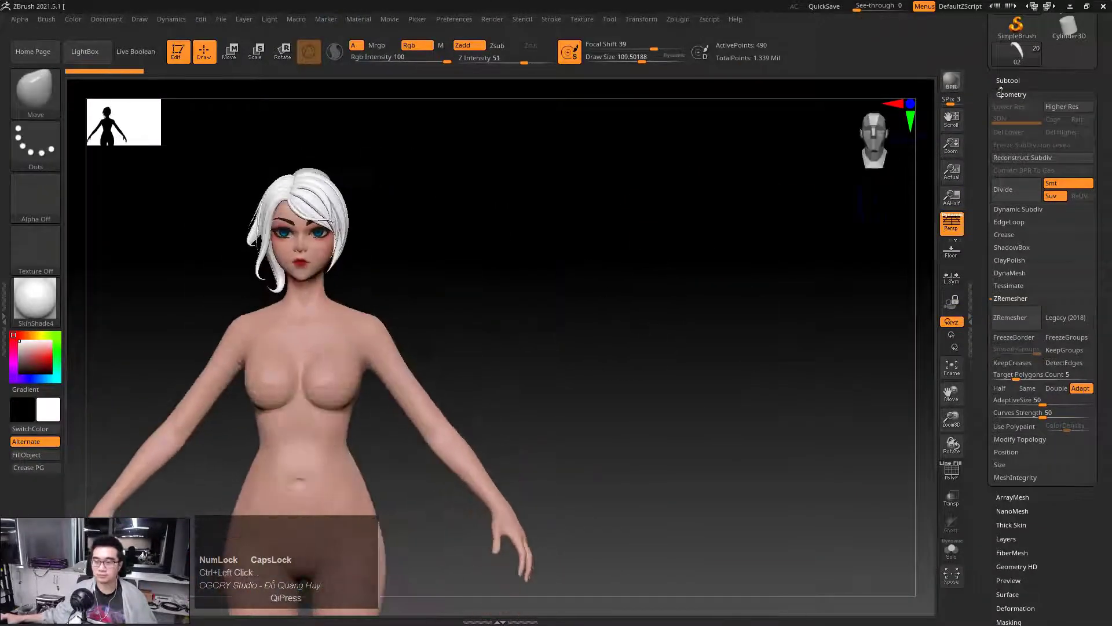
left_click(1010, 88)
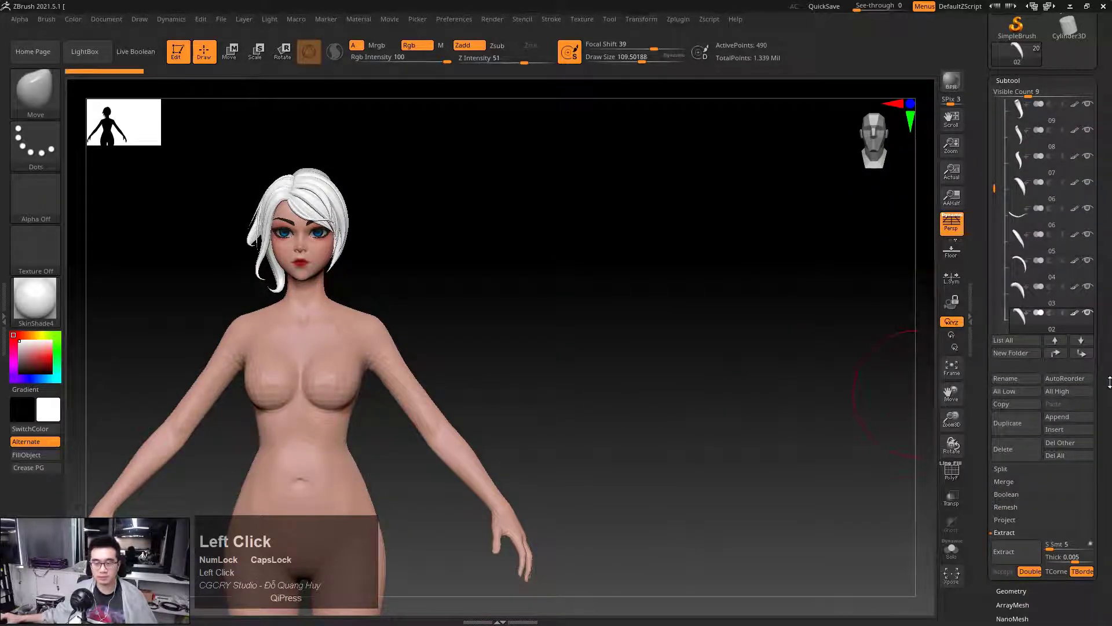
left_click(1057, 417)
left_click(744, 345)
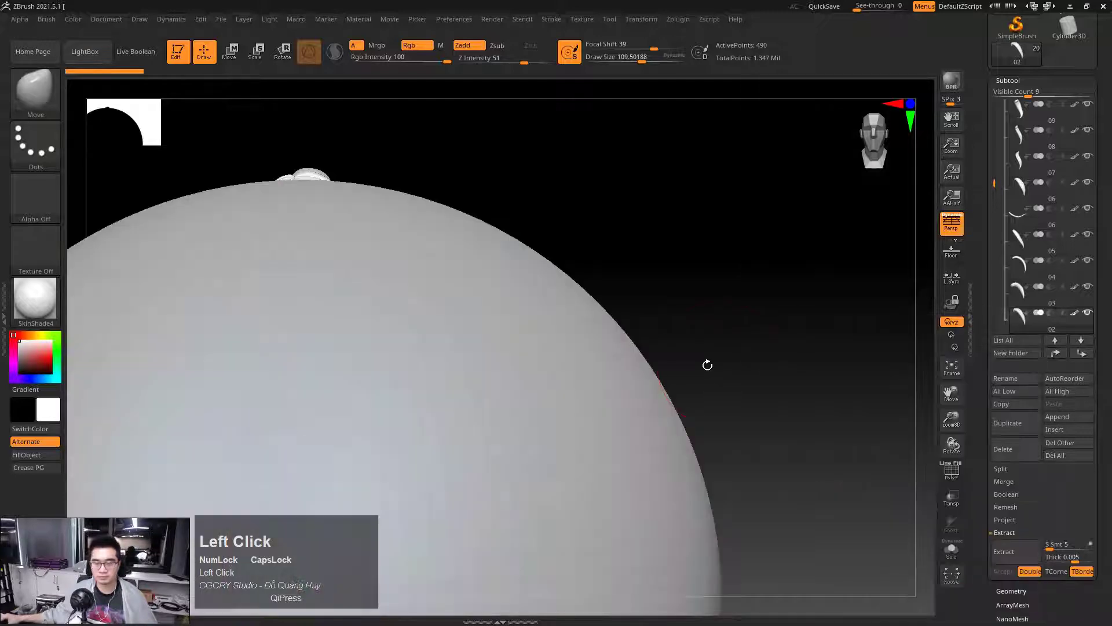
left_click(951, 549)
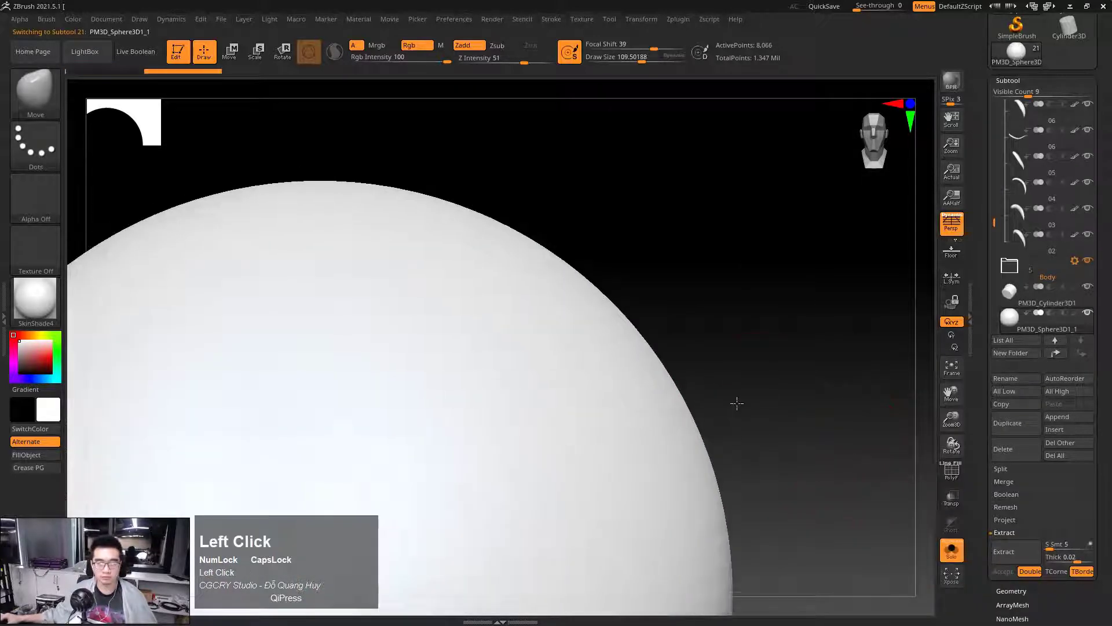
Scale the appended sphere down uniformly with the gizmo and frame it in a front view
left_click_drag(736, 402, 758, 393, "shift")
right_click_drag(758, 393, 516, 365, "ctrl")
key("r")
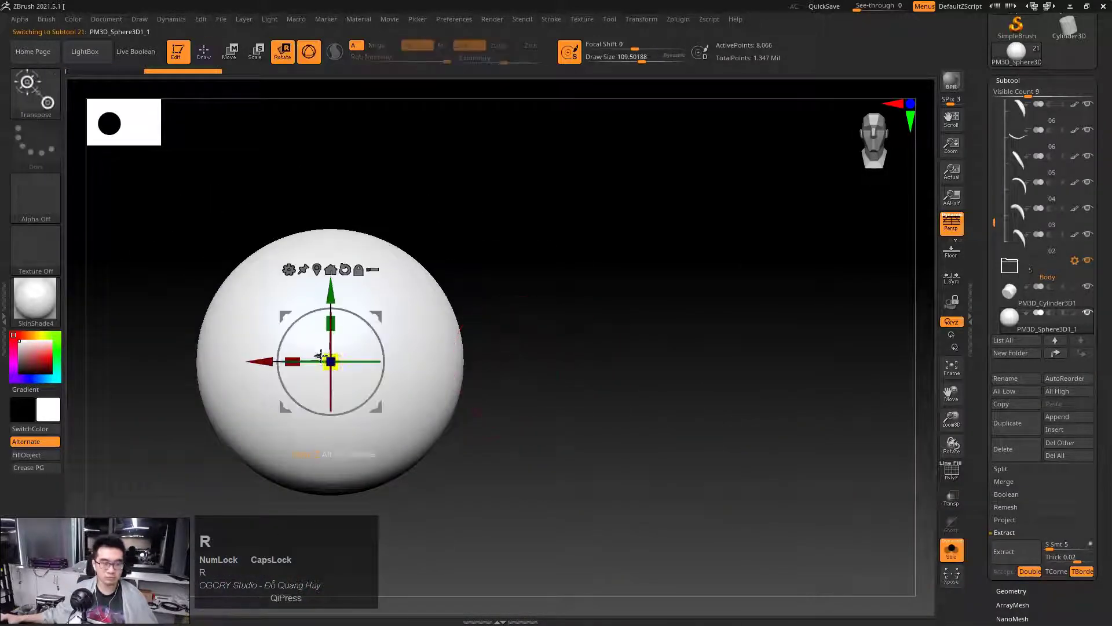
left_click_drag(331, 361, 249, 405)
key("q")
left_click_drag(502, 361, 695, 354, "alt")
mouse_move(626, 348)
right_mouse_down("ctrl")
mouse_move(655, 385)
mouse_move(678, 388)
right_mouse_up("ctrl")
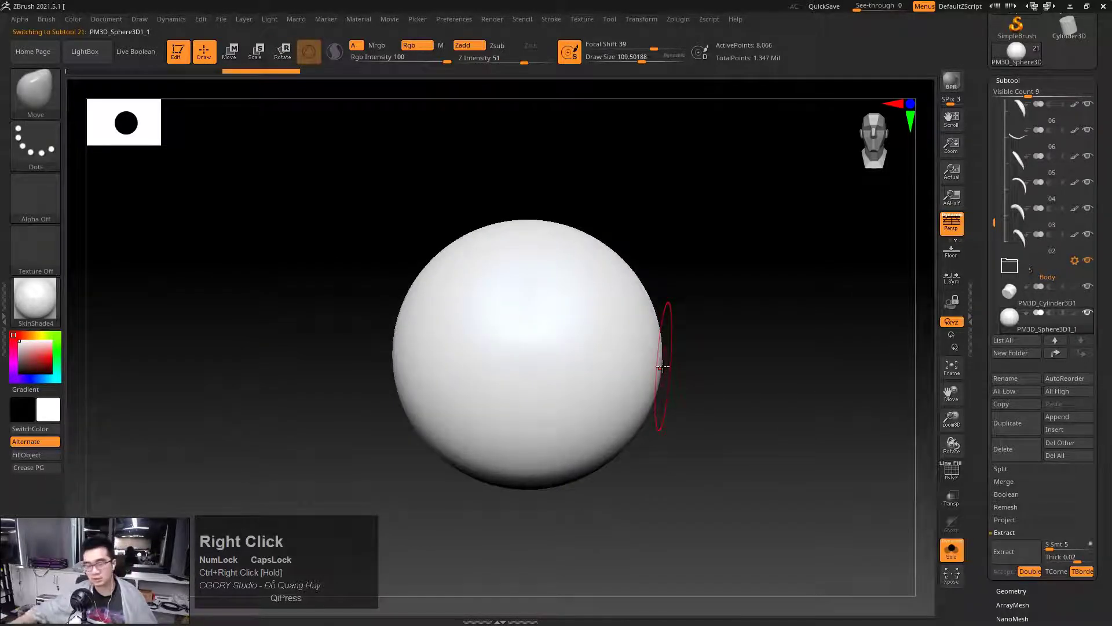
left_click_drag(714, 312, 701, 323, "alt")
right_click_drag(621, 307, 652, 290, "ctrl")
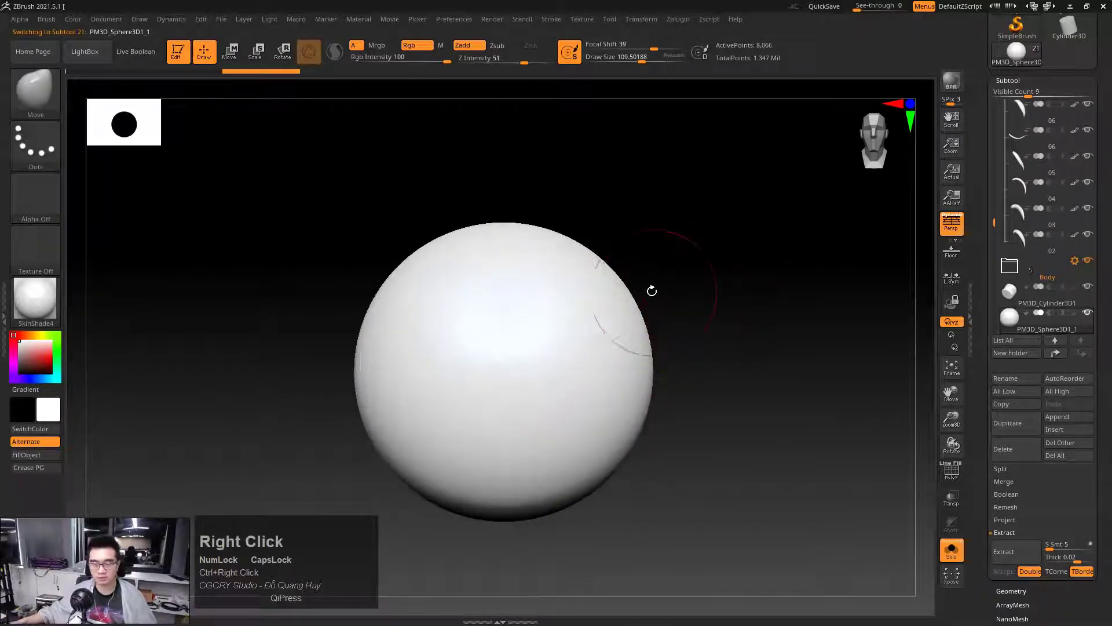
Set the SelectRect stroke to Lasso and subdivide the sphere twice with PolyFrame displayed
key("ctrl+shift")
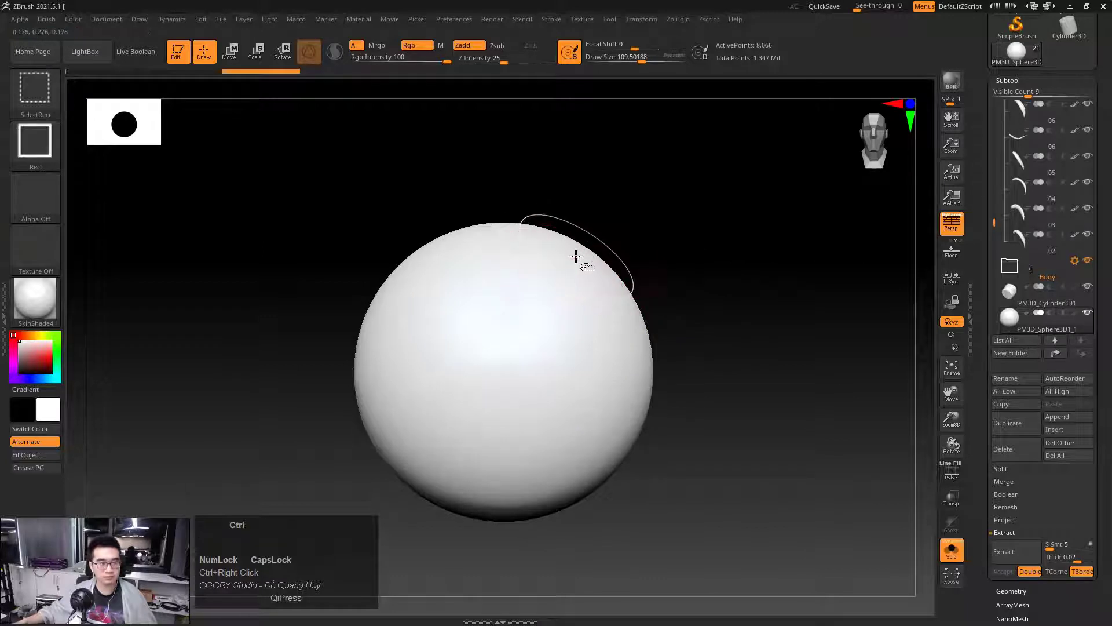
left_click(36, 158, "ctrl+shift")
key("shift+f")
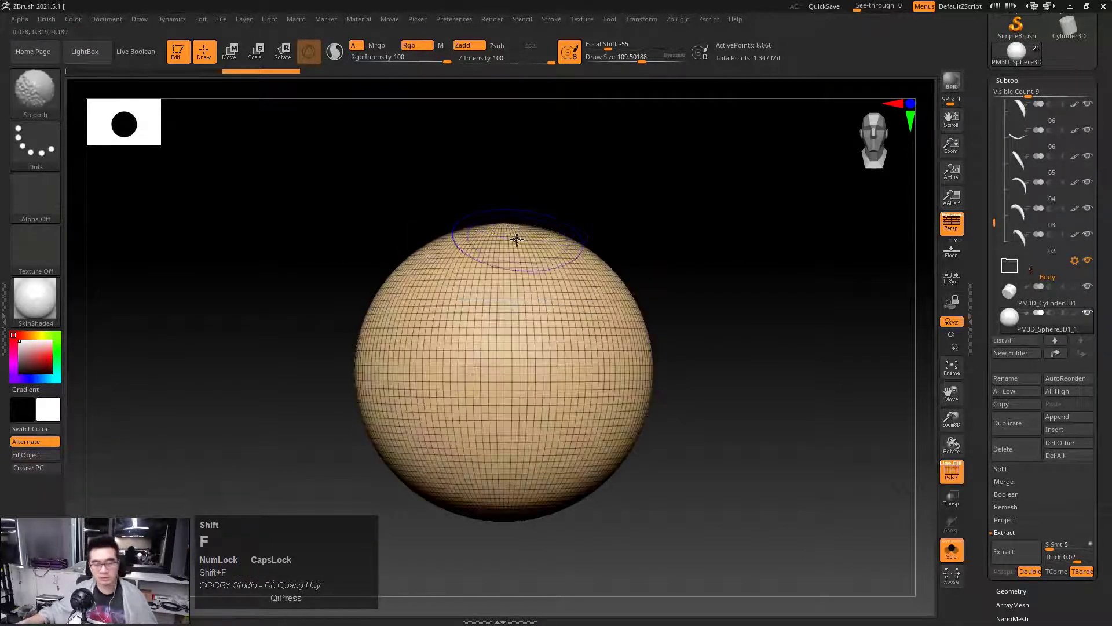
key("ctrl+d")
key("ctrl+d")
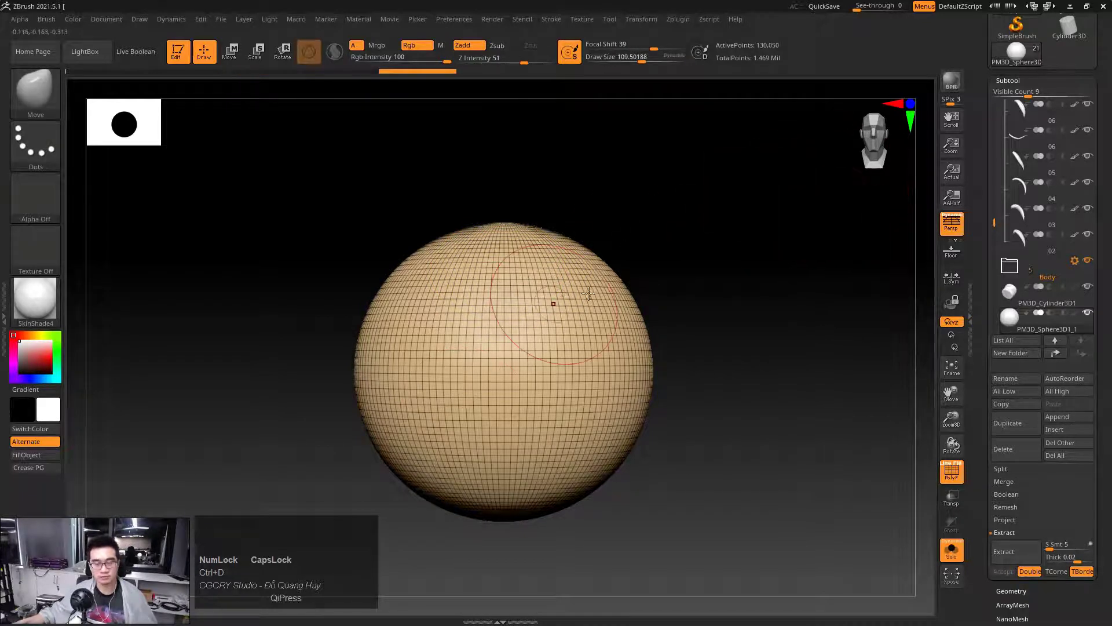
key("shift+f")
key("shift+f")
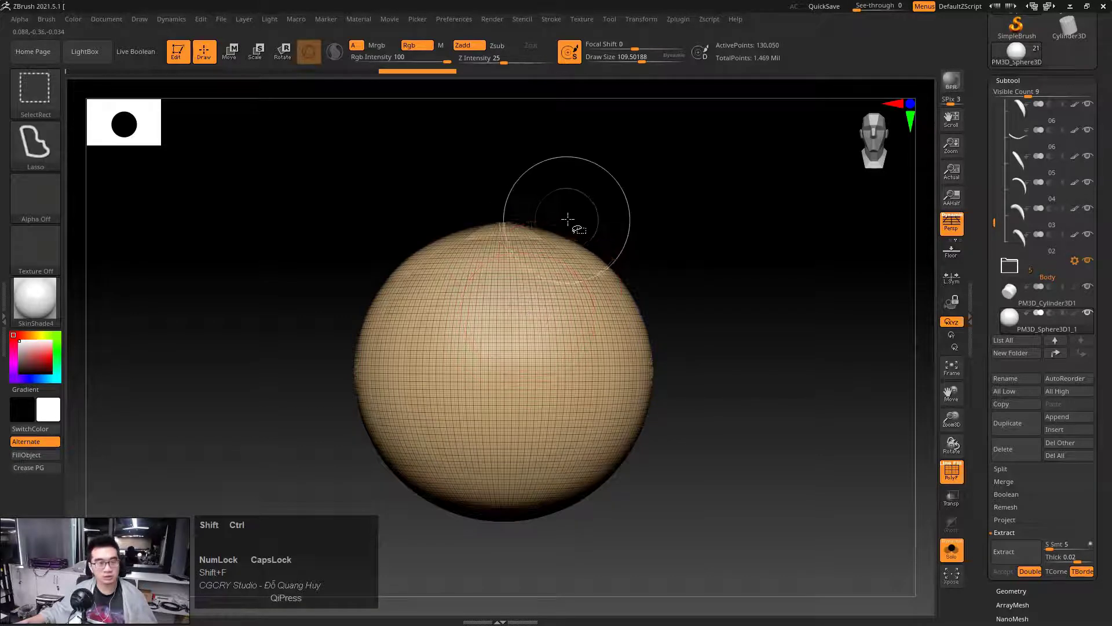
Isolate the sphere's one side along an S-shaped lasso edge, make it a new polygroup and show the whole sphere
mouse_move(579, 221)
left_mouse_down("ctrl+shift")
mouse_move(477, 349)
mouse_move(490, 454)
mouse_move(586, 547)
mouse_move(727, 300)
mouse_move(566, 279)
left_mouse_up("ctrl+shift")
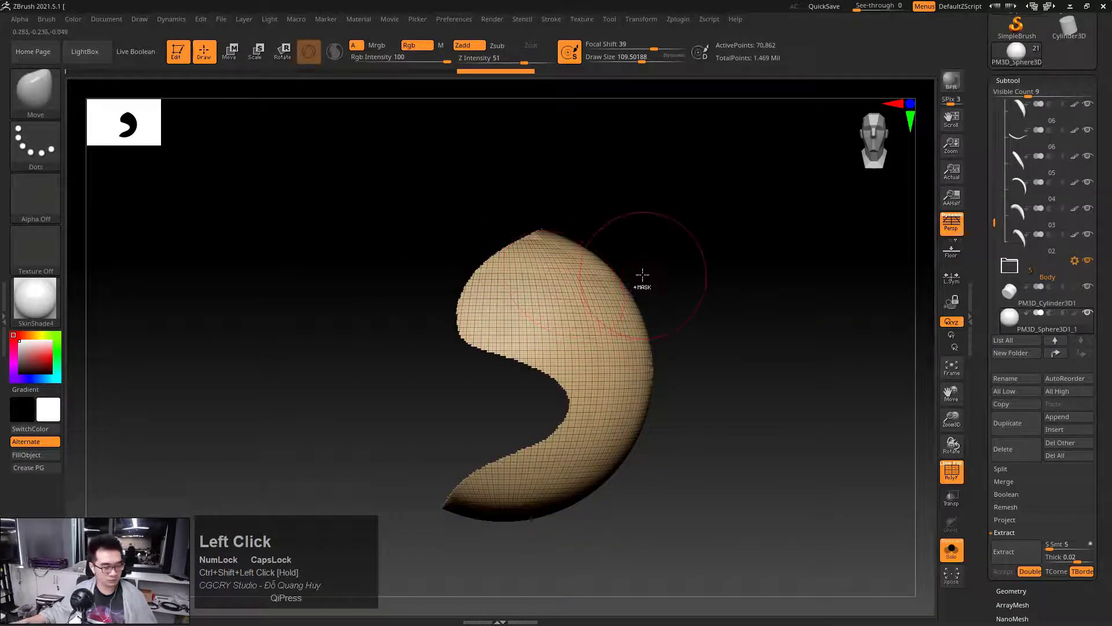
key("ctrl+w")
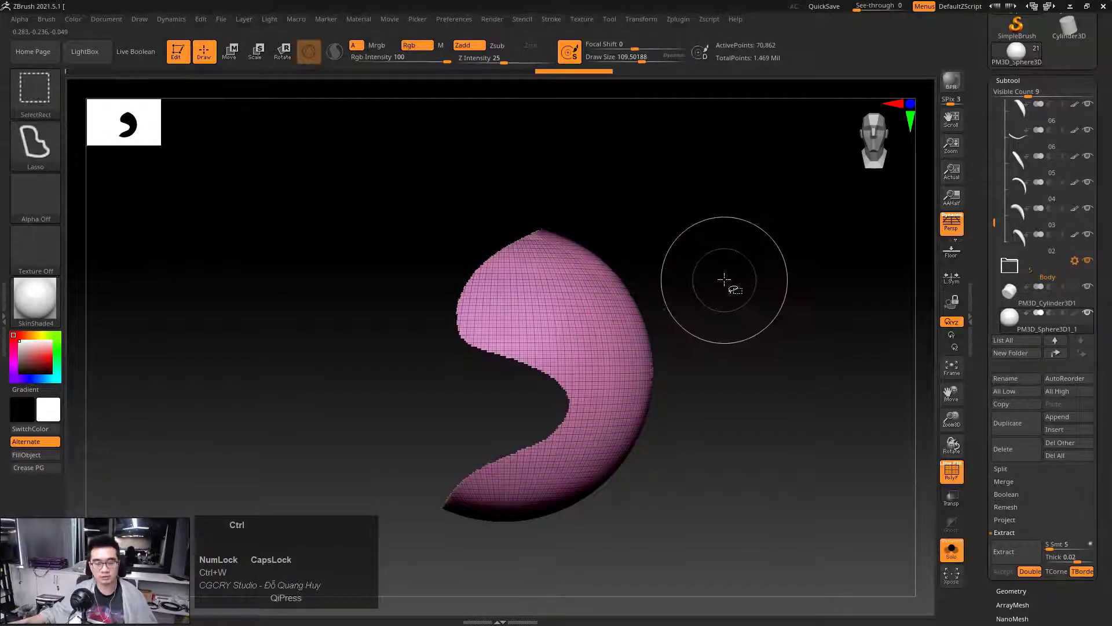
left_click(777, 268, "ctrl+shift")
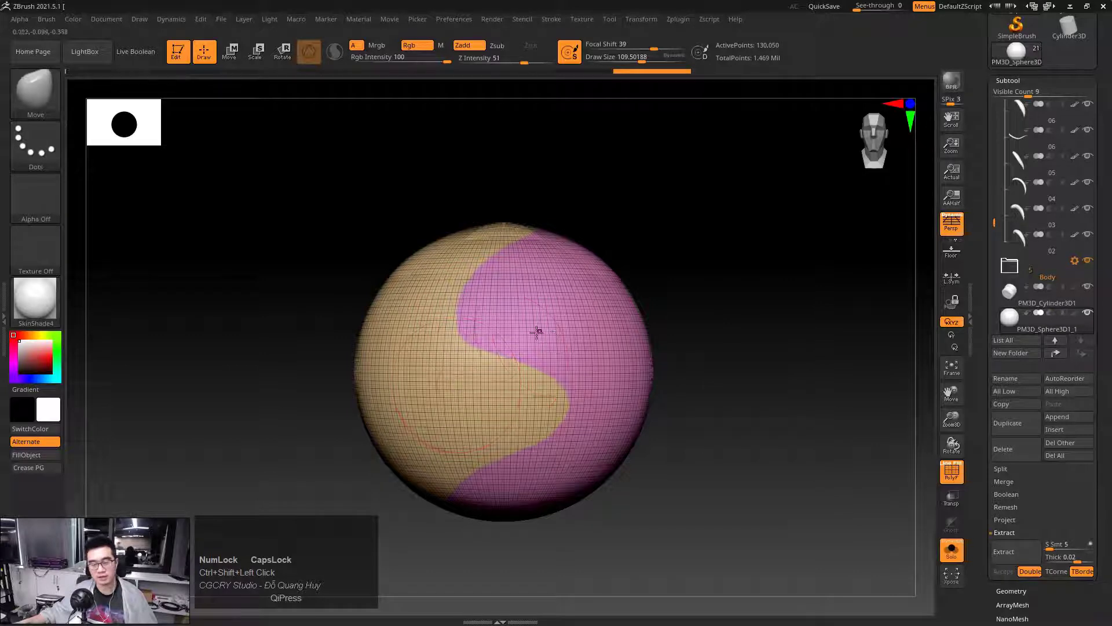
Hide the back half of the sphere with a lasso selection made from the side
left_click_drag(722, 277, 670, 263)
left_click_drag(510, 257, 504, 239, "alt")
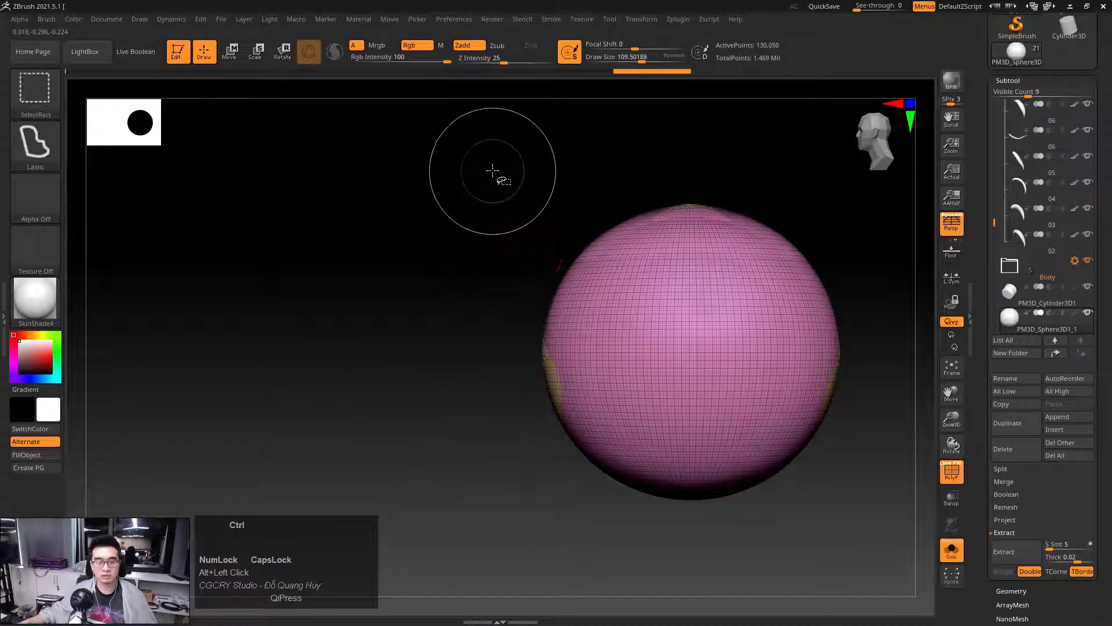
left_click_drag(502, 169, 664, 523, "ctrl+shift")
left_click_drag(412, 345, 478, 332)
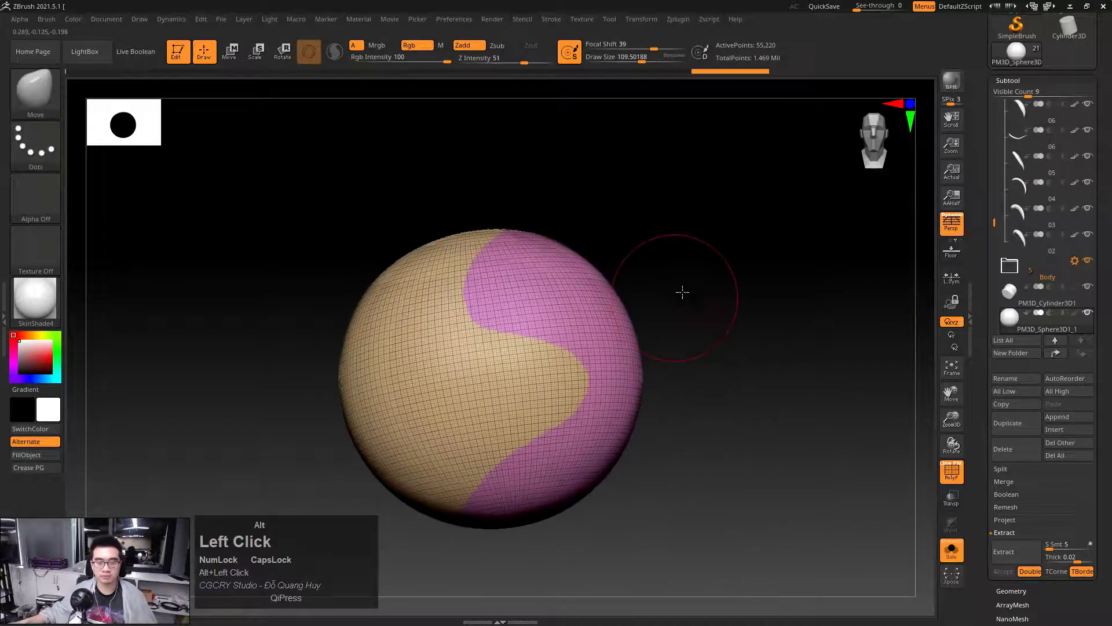
mouse_move(683, 290)
left_mouse_down()
mouse_move(715, 286)
mouse_move(701, 261)
left_mouse_up()
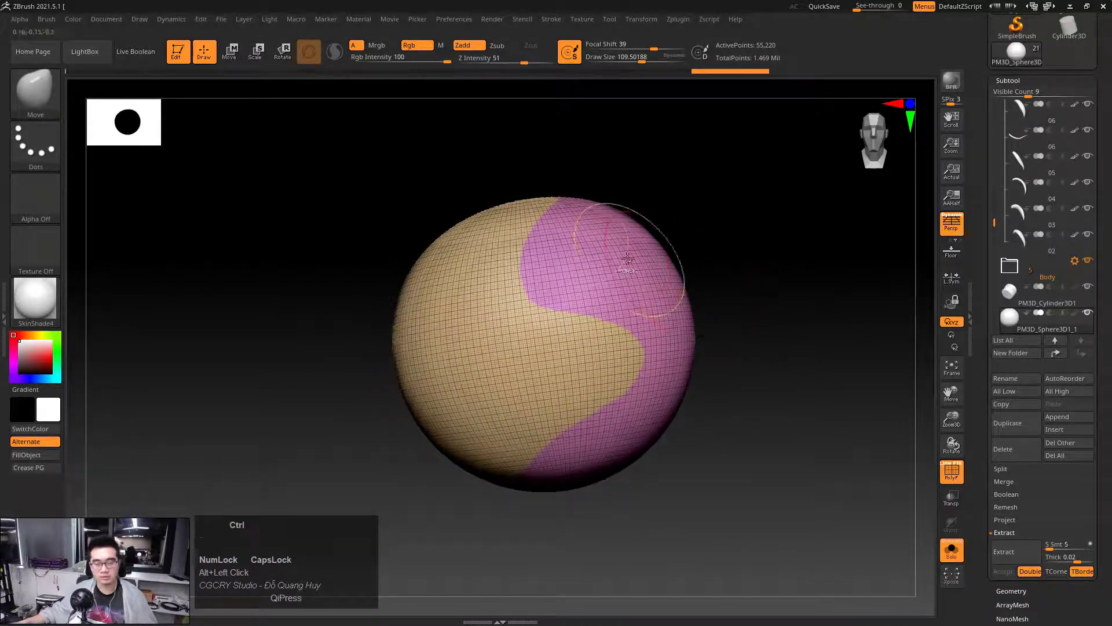
Trace the S-shaped polygroup border on the sphere with the red screen pen and clear the marks
key("ctrl+shift+1")
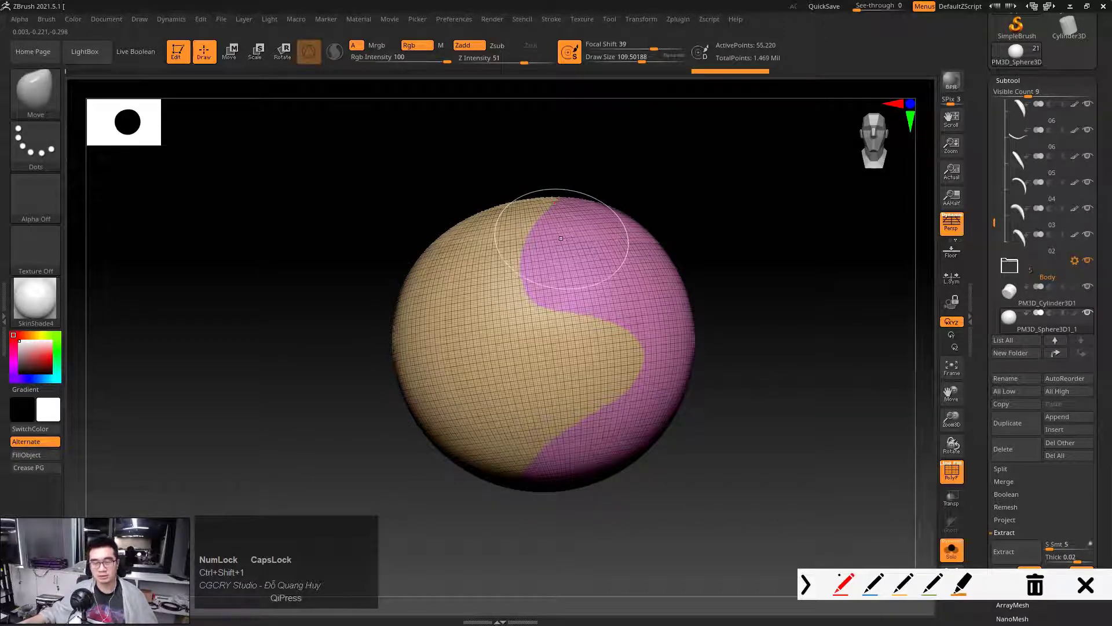
left_click_drag(554, 200, 539, 219)
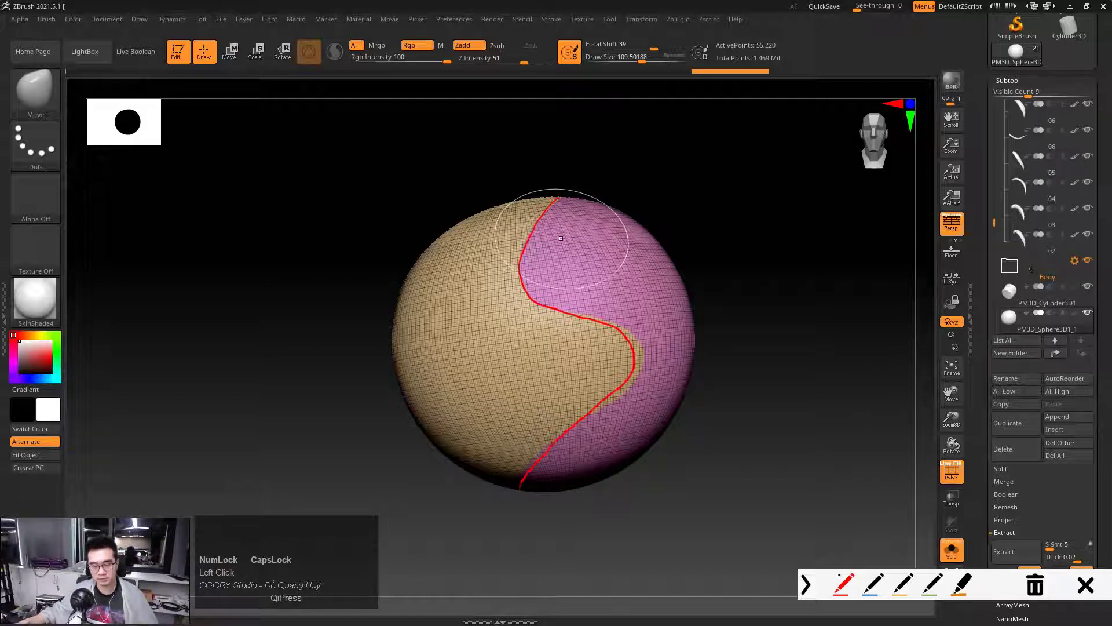
left_click(1085, 585)
mouse_move(668, 496)
left_mouse_down()
mouse_move(670, 400)
mouse_move(672, 487)
left_mouse_up()
key("ctrl+1")
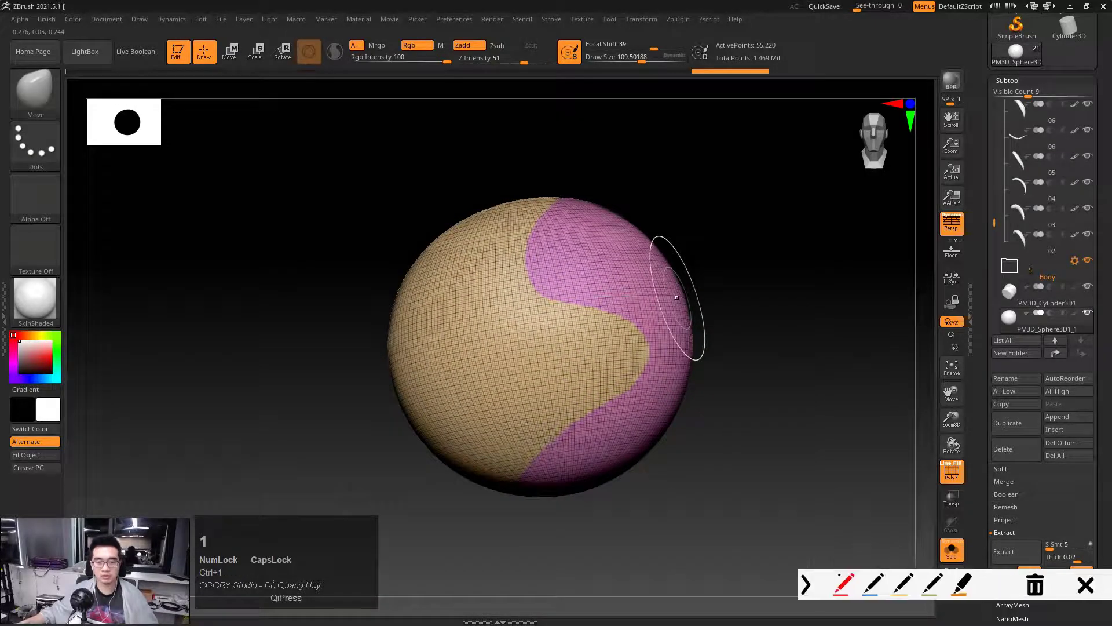
left_click_drag(536, 222, 525, 252)
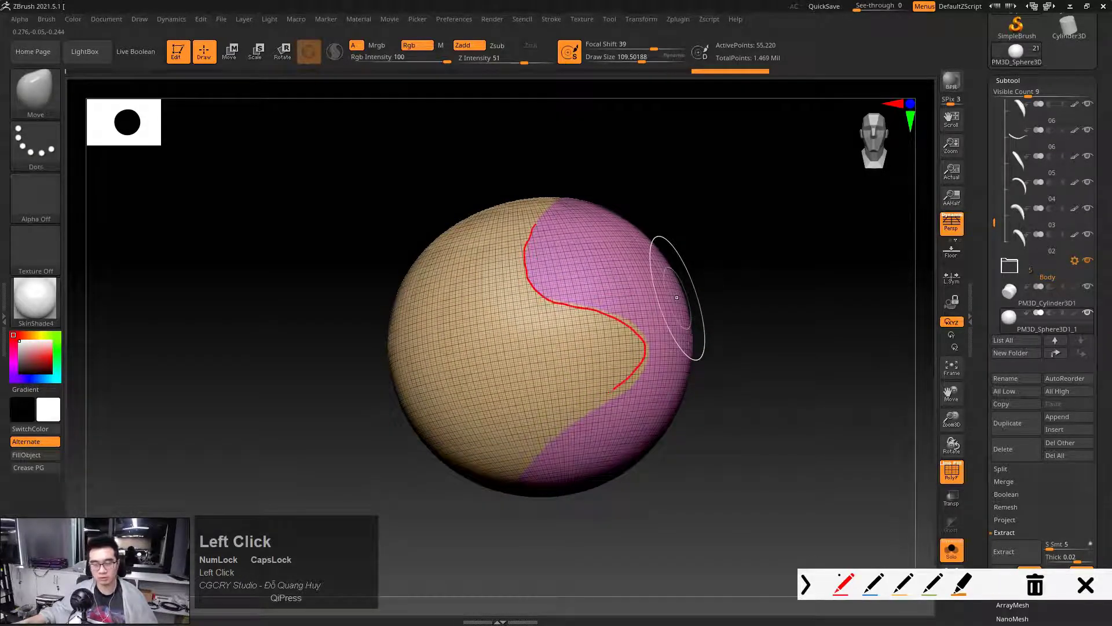
key("Escape")
mouse_move(765, 298)
left_mouse_down()
mouse_move(715, 307)
mouse_move(752, 319)
mouse_move(740, 303)
mouse_move(764, 303)
left_mouse_up()
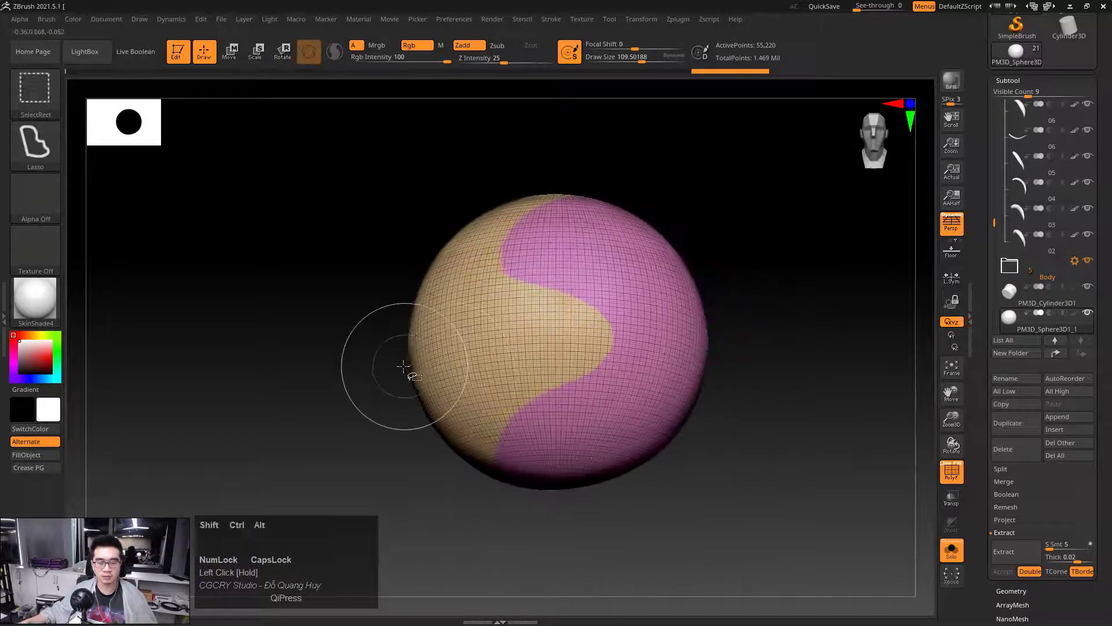
Hide the outer parts of the sphere with lasso selections, keeping only the central patch around the S-shaped polygroup border
mouse_move(399, 365)
left_mouse_down("ctrl+alt+shift")
mouse_move(765, 429)
mouse_move(394, 452)
left_mouse_up("ctrl+alt+shift")
left_click_drag(647, 212, 693, 447, "ctrl+alt+shift")
left_click_drag(430, 209, 461, 447, "ctrl+alt+shift")
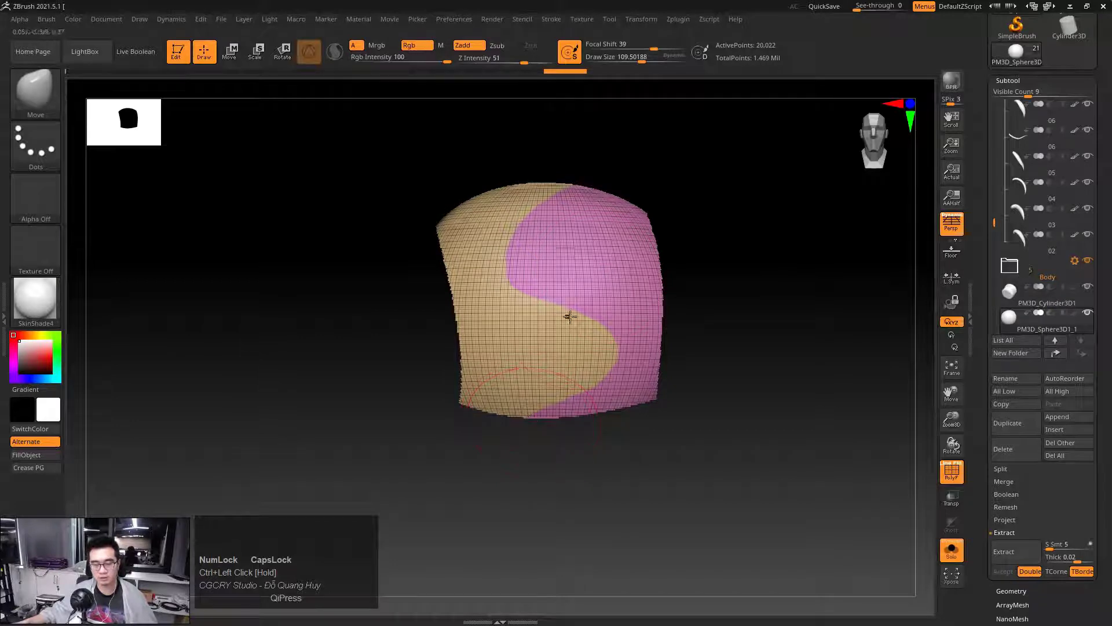
left_click_drag(653, 141, 772, 252, "alt")
key("ctrl+z")
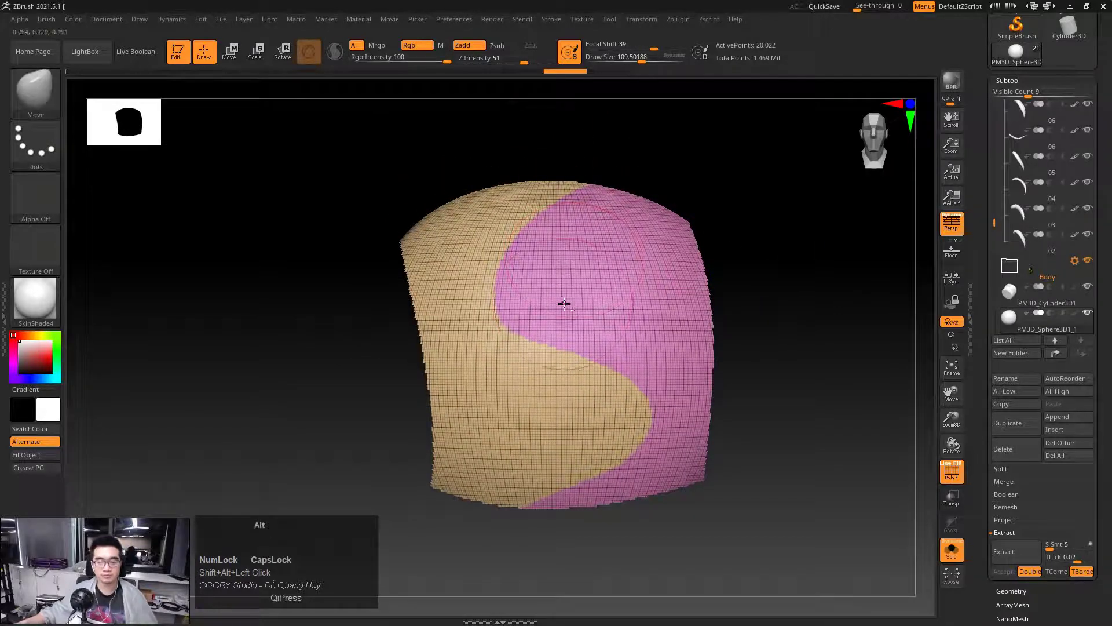
Smooth the S-shaped border between the two polygroups with the Polish By Groups deformation
left_click(1008, 80)
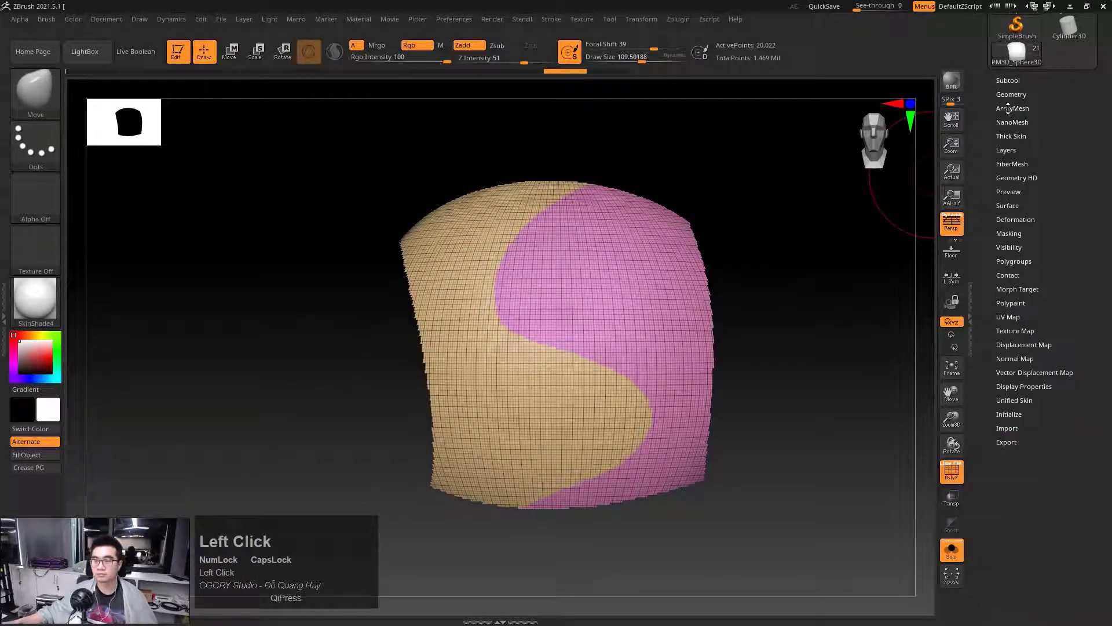
left_click(1013, 219)
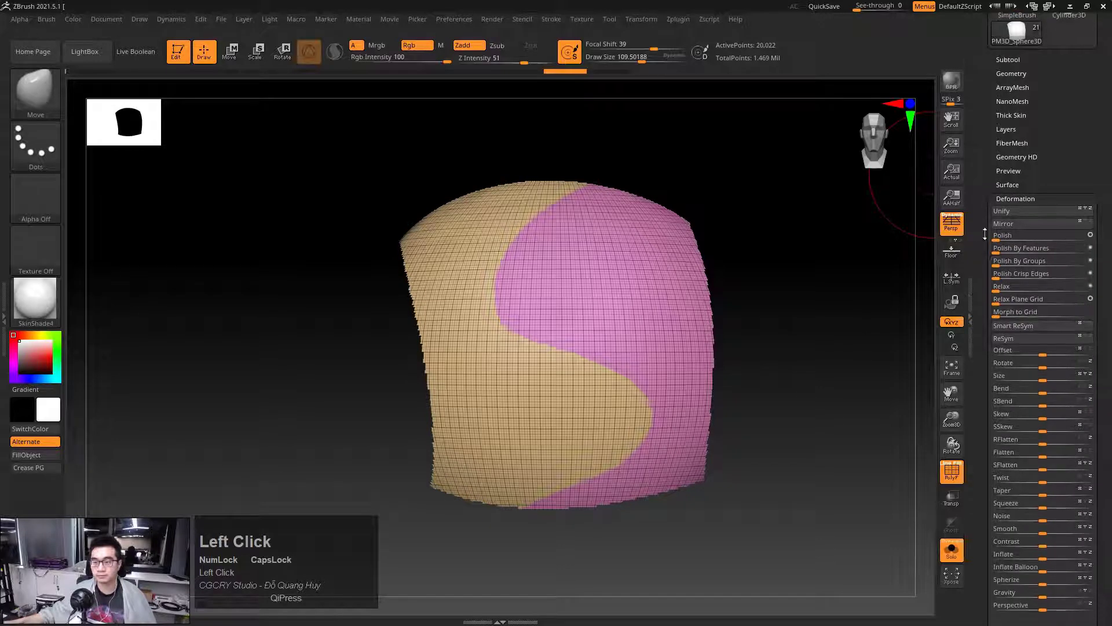
scroll(982, 256, "down", 1)
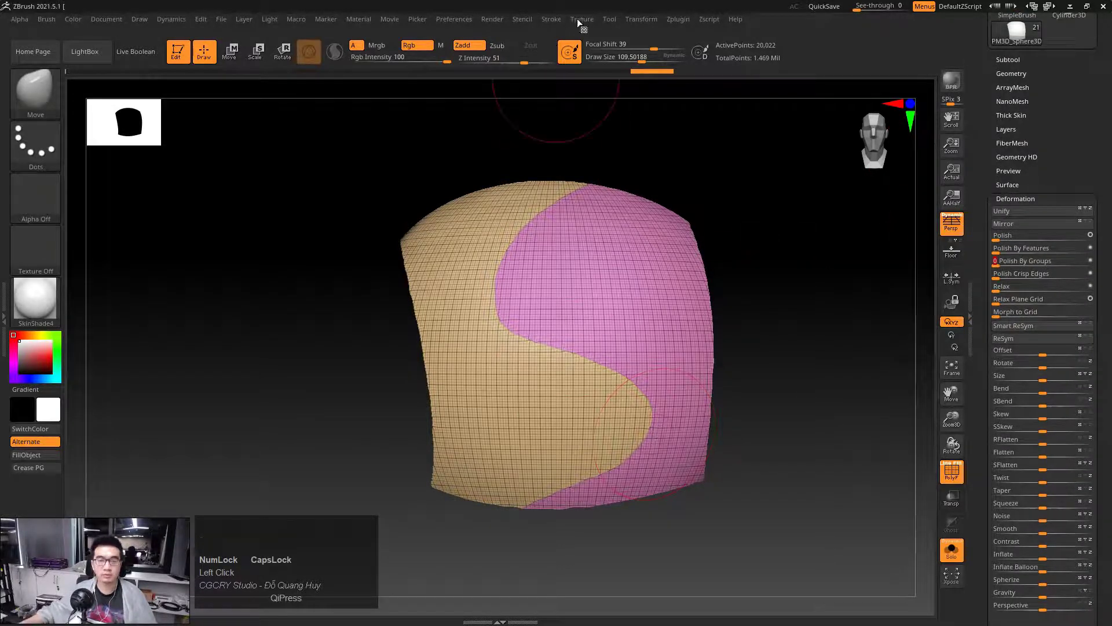
Frame the mesh with Border off and only Polygroups on to create a curve along the S-shaped border
left_click(542, 21)
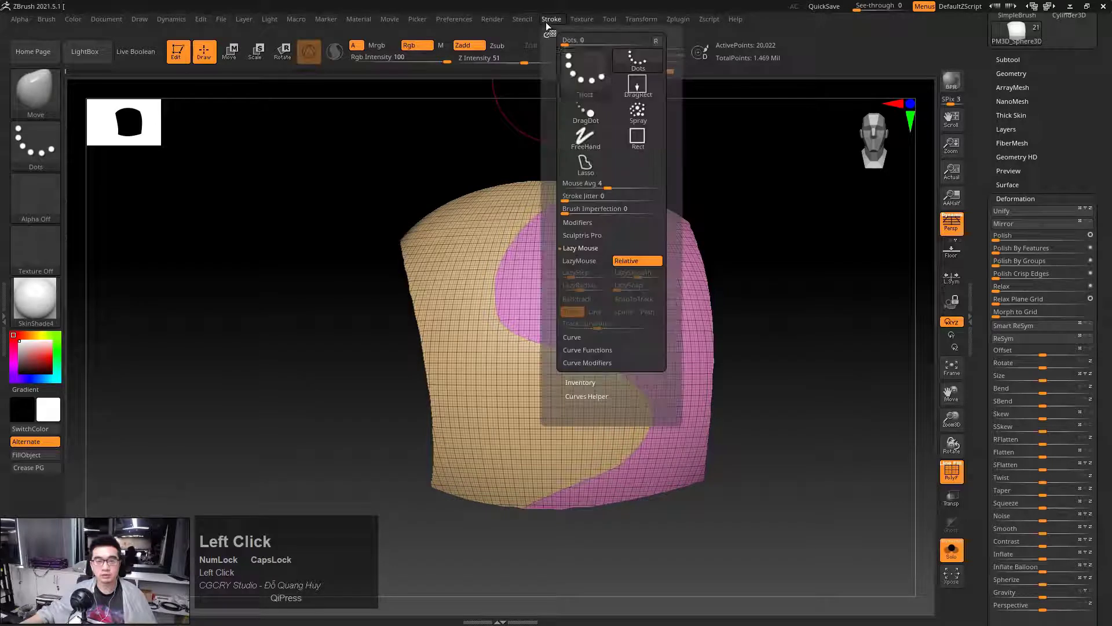
left_click(601, 351)
left_click(634, 325)
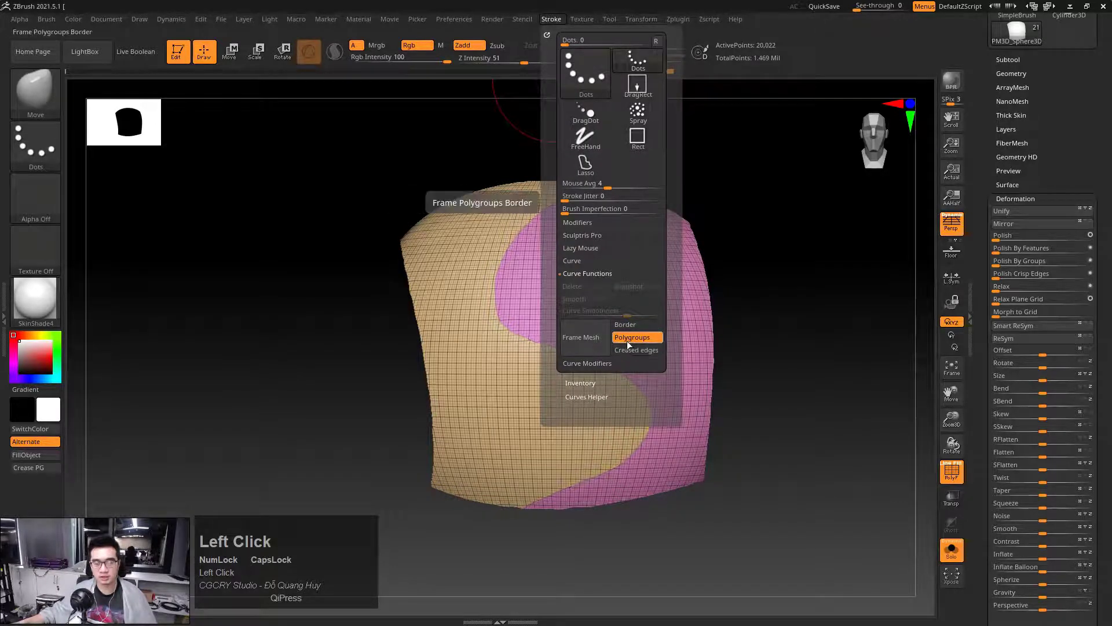
left_click(579, 340)
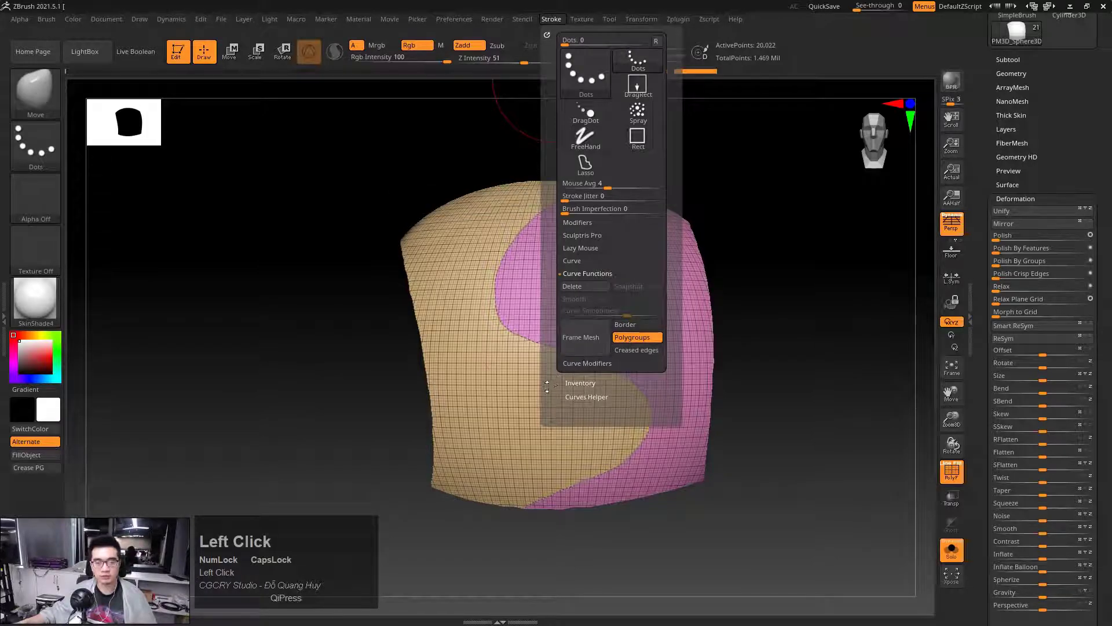
right_click_drag(551, 298, 526, 315, "ctrl")
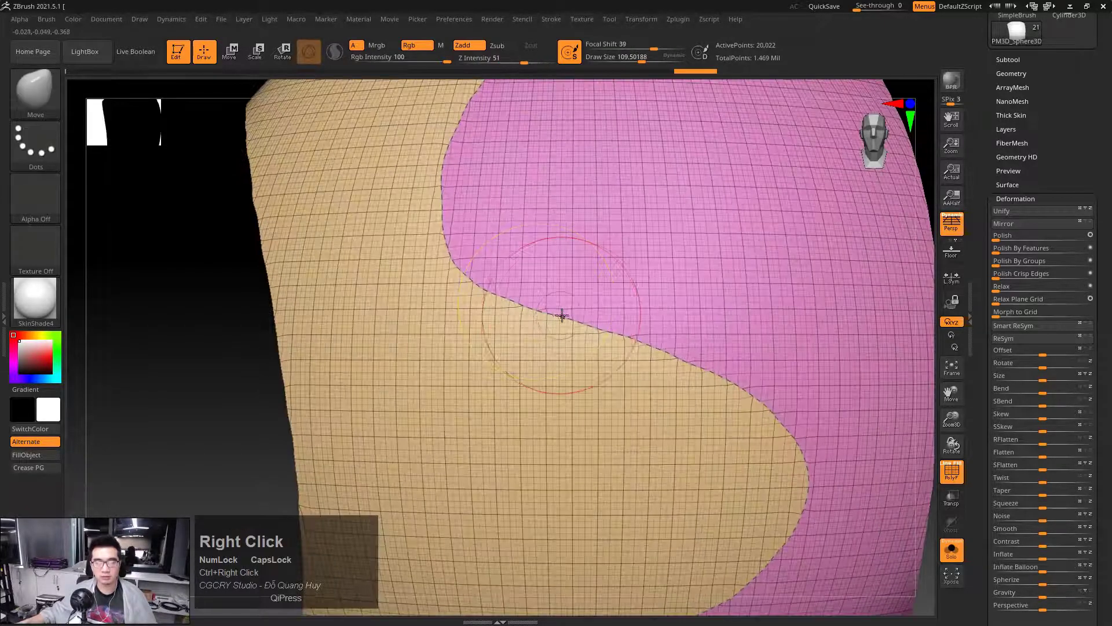
right_click_drag(684, 357, 551, 336, "ctrl")
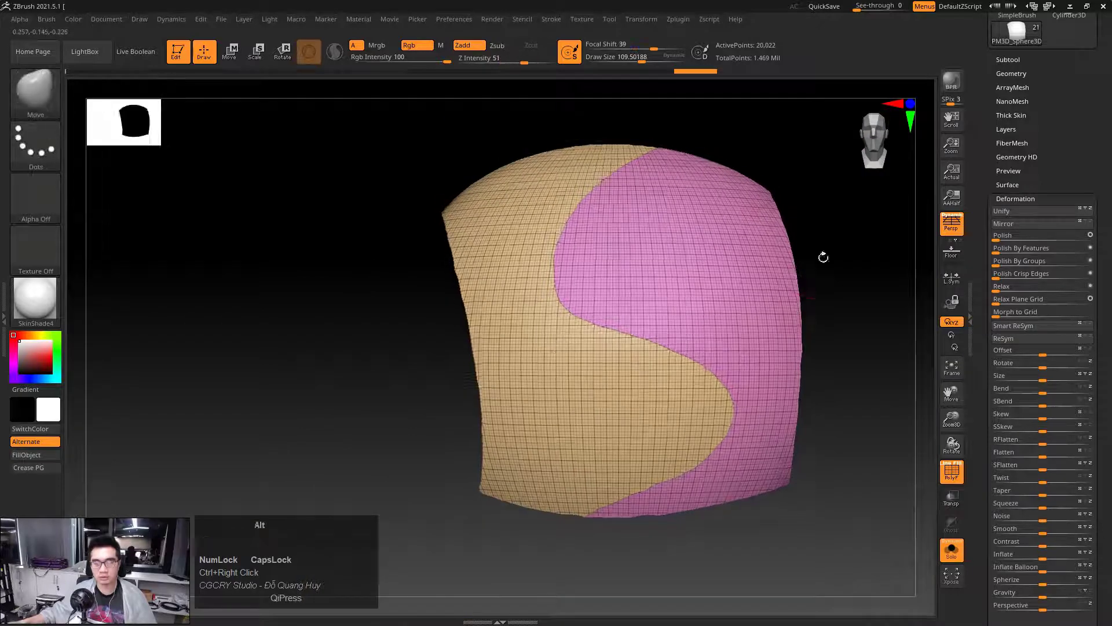
left_click_drag(824, 256, 470, 250)
Choose the IMM ZipperP brush, set its draw size to about 30 and try to apply the zipper along the framed curve
key("b")
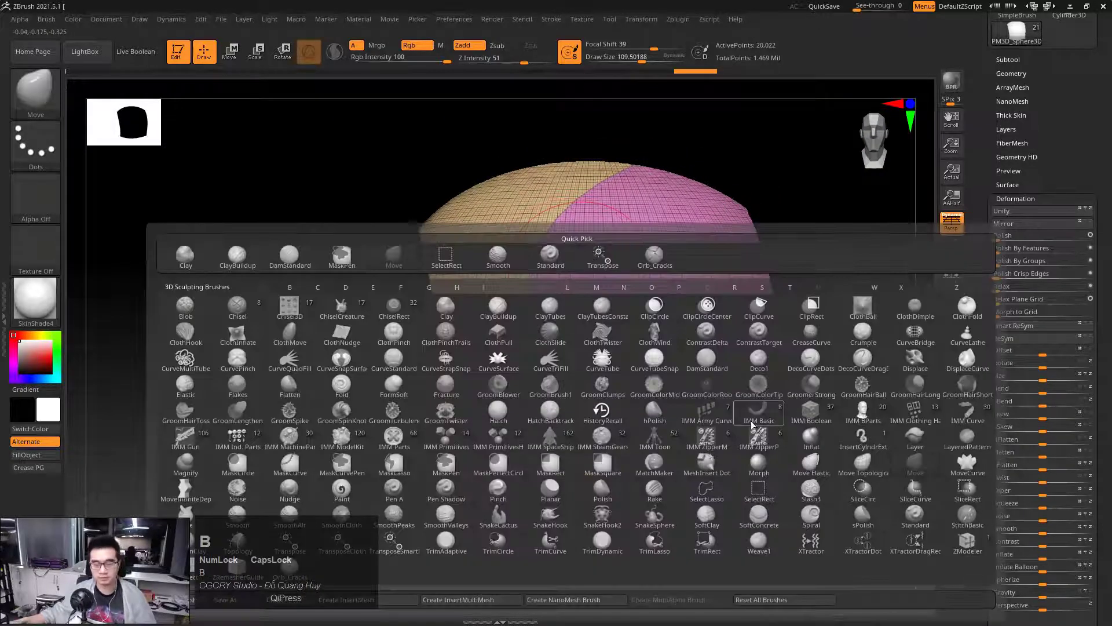
mouse_move(760, 435)
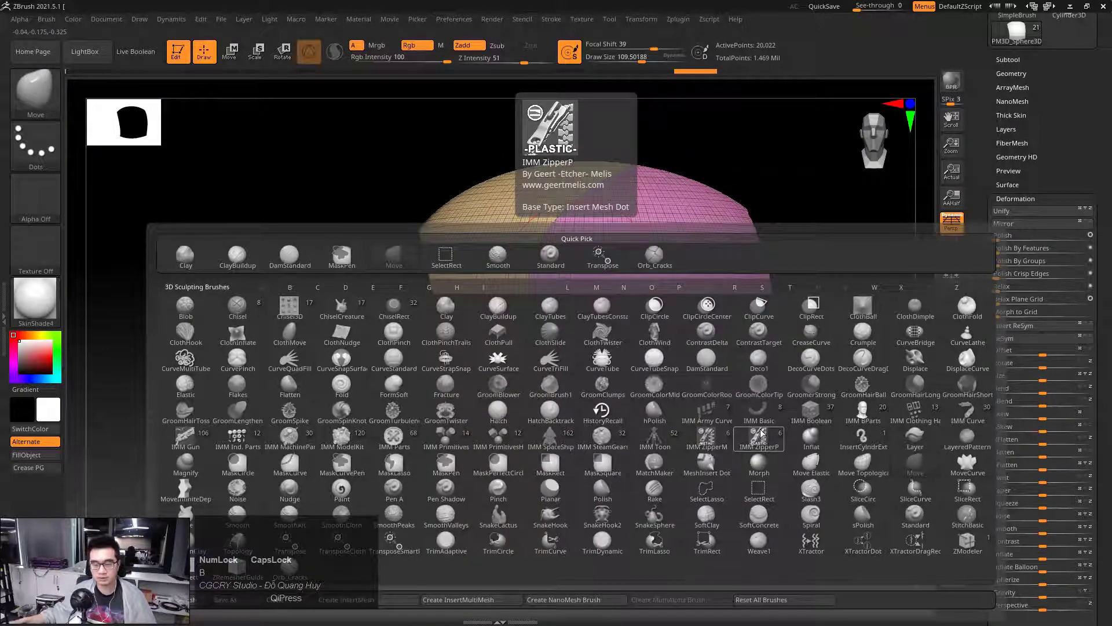
left_click(758, 436)
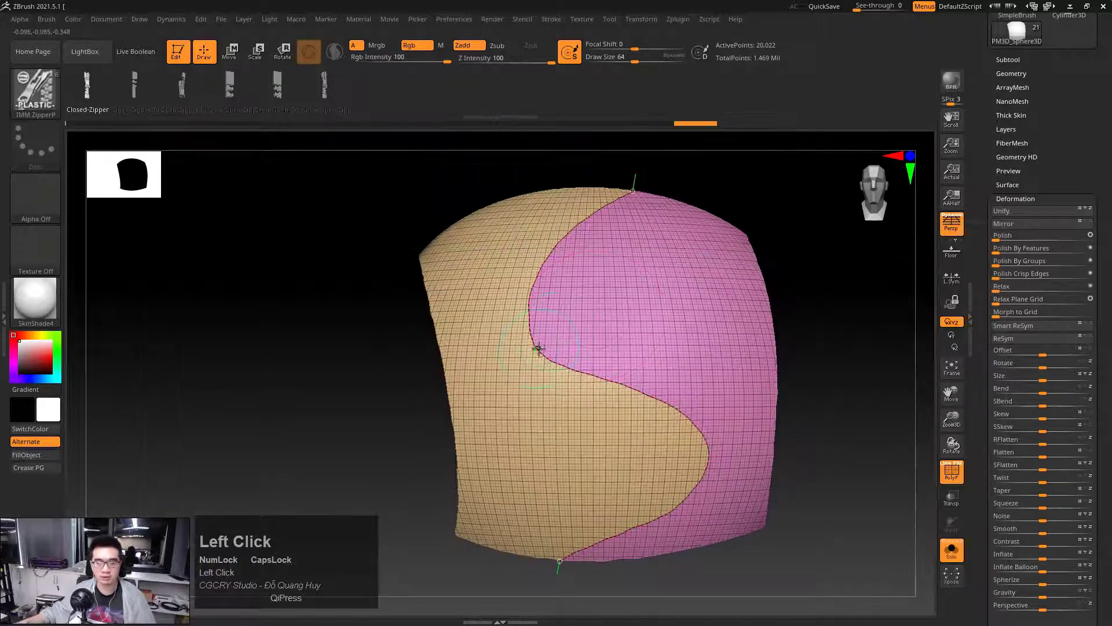
key("space")
left_click_drag(353, 326, 345, 320)
left_click(492, 389)
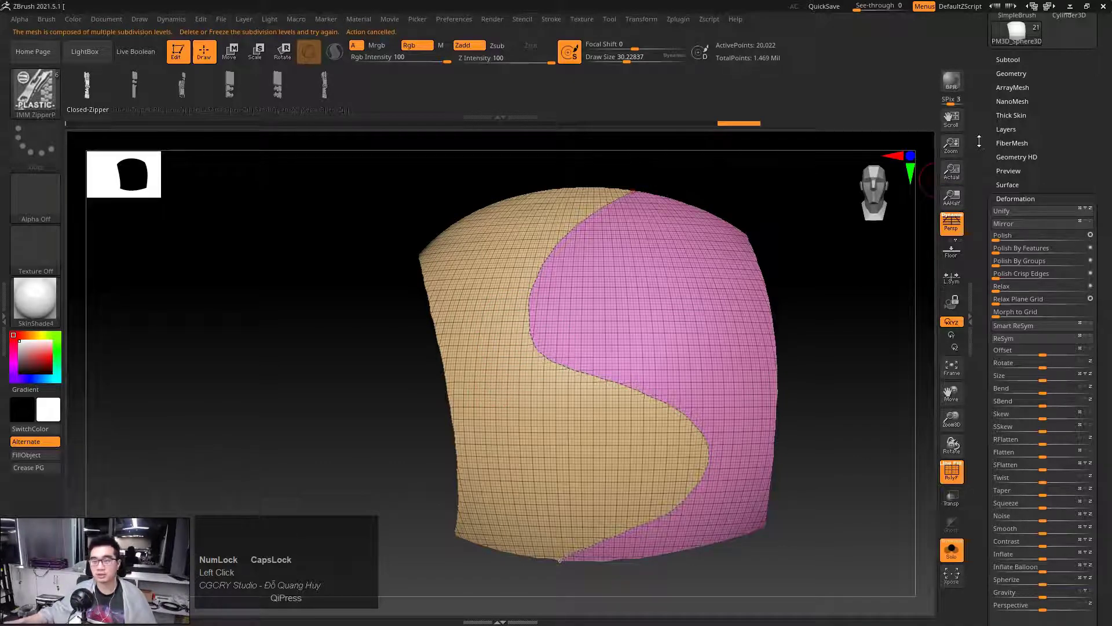
Delete the sphere's lower subdivision levels and apply the Closed-Zipper mesh along the S-shaped curve
left_click_drag(980, 139, 985, 260)
left_click(1011, 192)
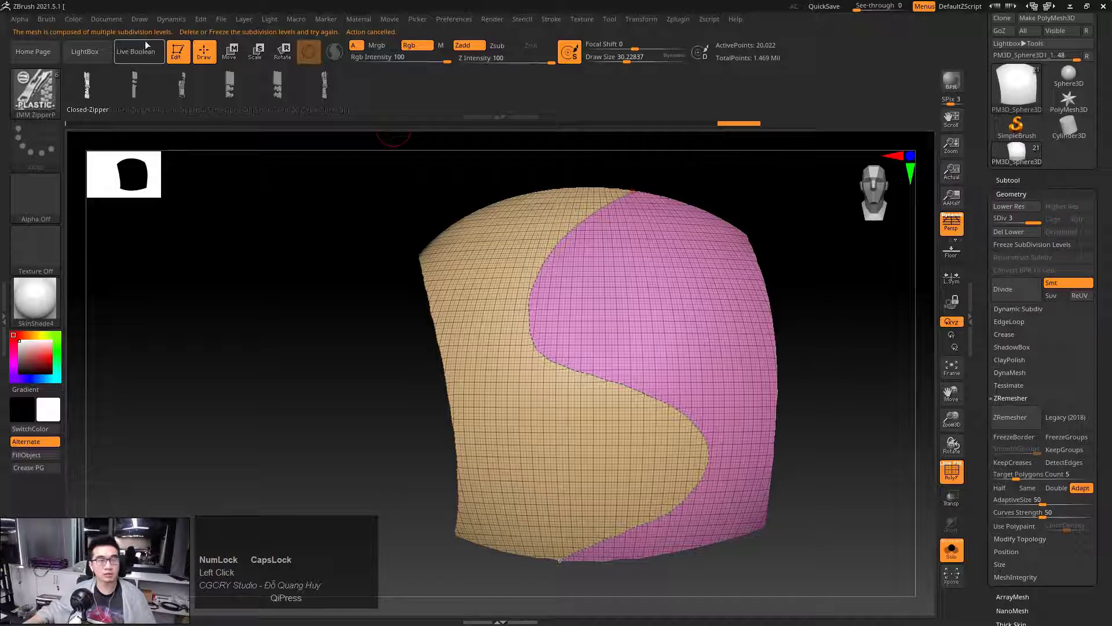
left_click(1018, 232)
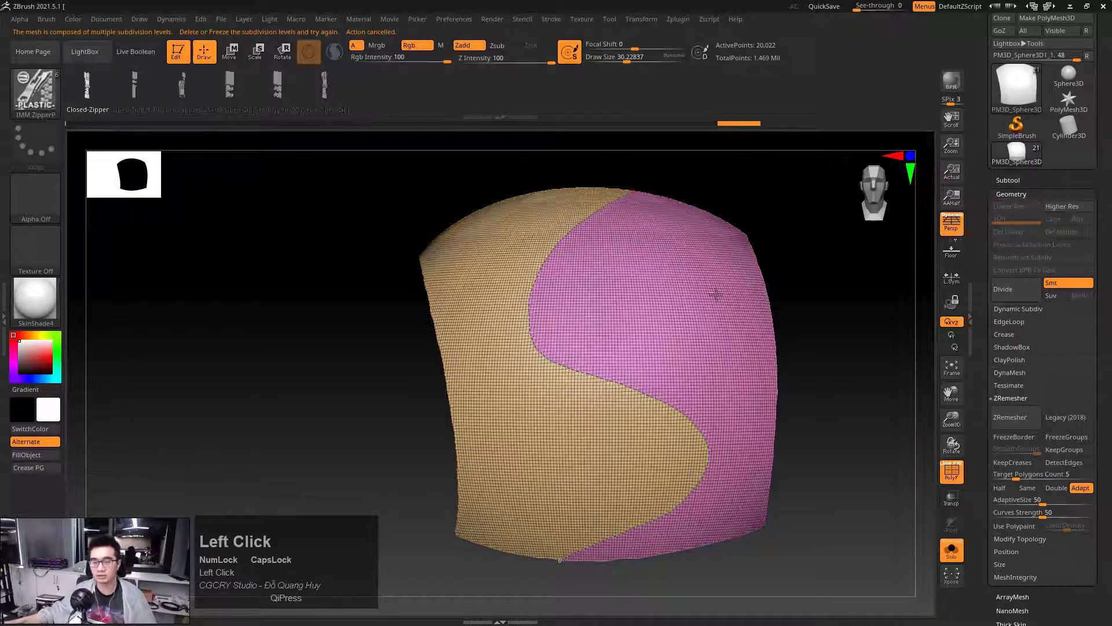
left_click(539, 325)
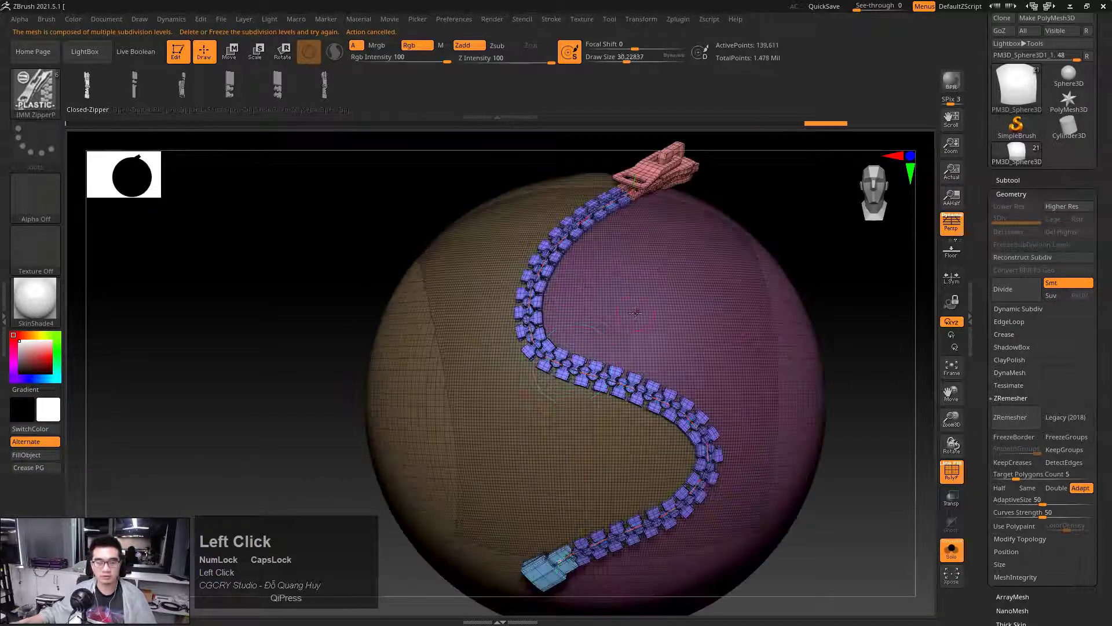
Set the draw size to about 18.6, regenerate the zipper narrower along the curve and finalize it
right_click_drag(579, 370, 618, 308, "ctrl")
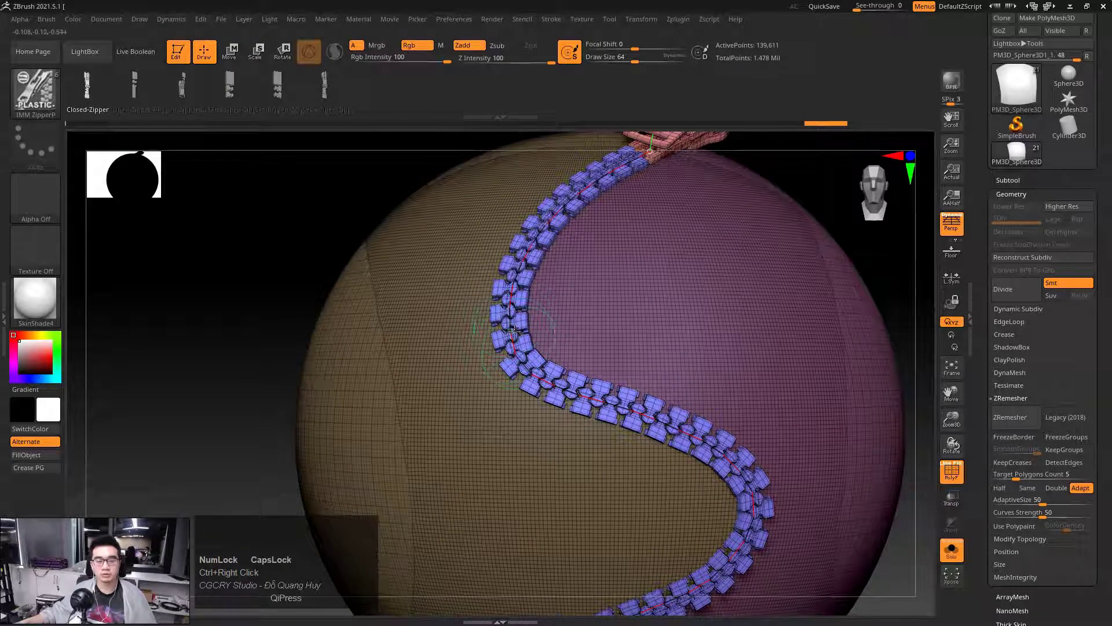
left_click_drag(812, 195, 800, 217, "alt")
right_click_drag(800, 216, 681, 241, "ctrl")
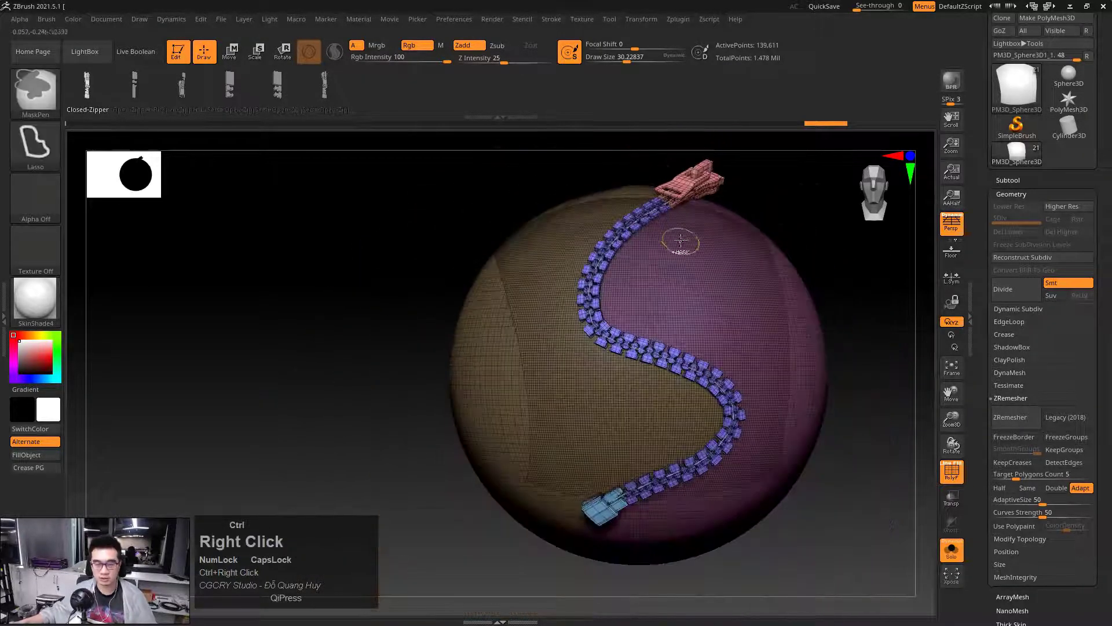
left_click_drag(808, 226, 795, 229, "alt")
right_click_drag(795, 229, 767, 208)
key("space")
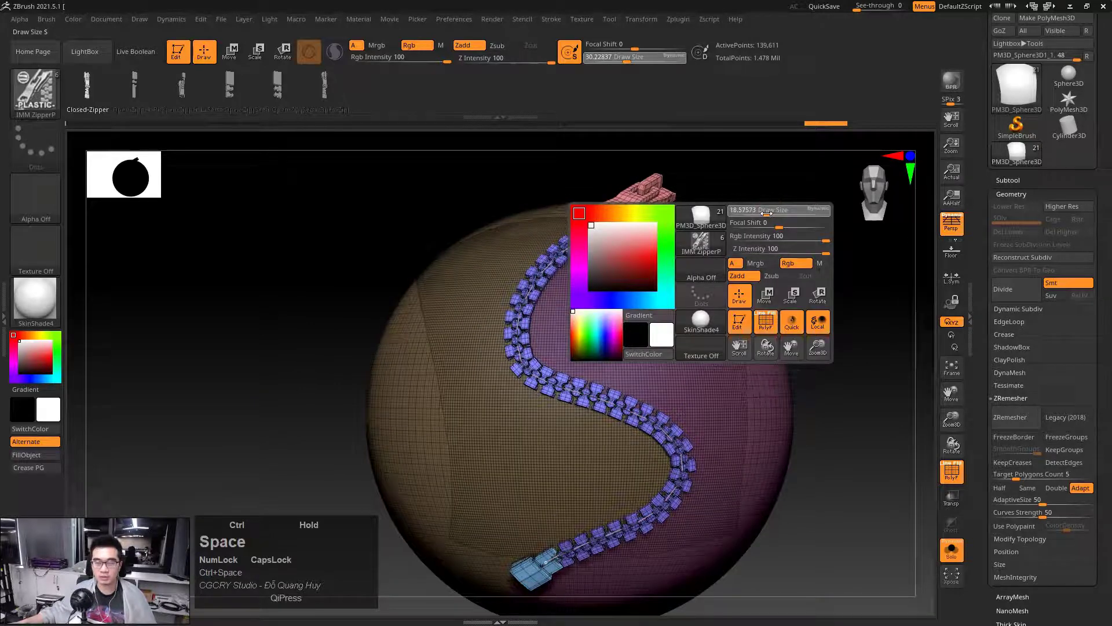
left_click(536, 305, "ctrl")
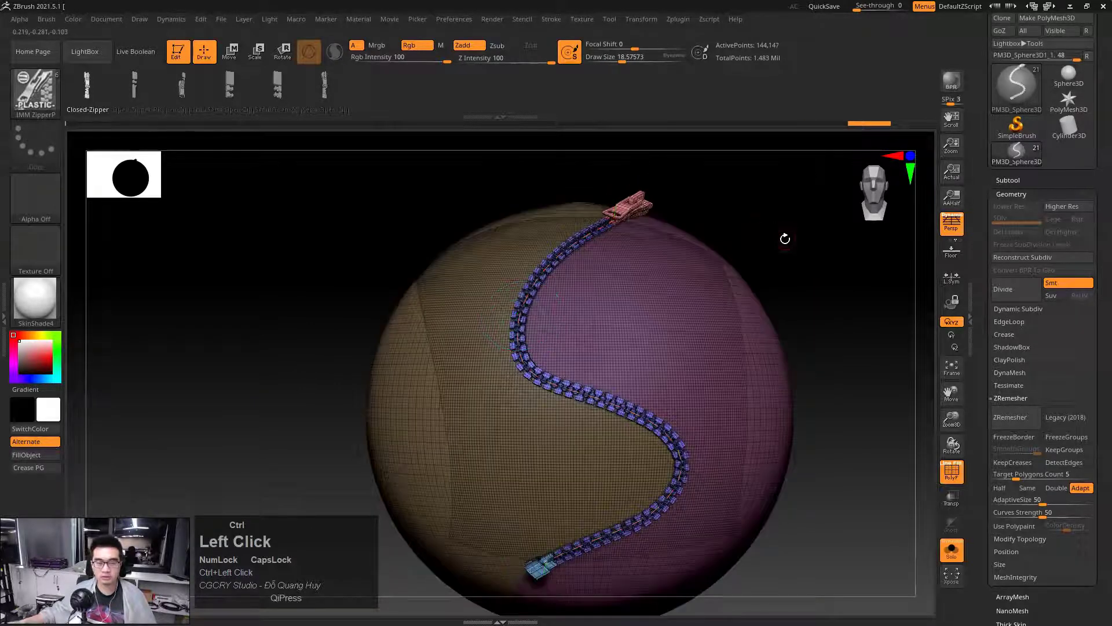
left_click(662, 315)
Turn off the PolyFrame display and inspect the zipper on the sphere from the side
right_click_drag(747, 271, 763, 270, "ctrl")
key("shift+f")
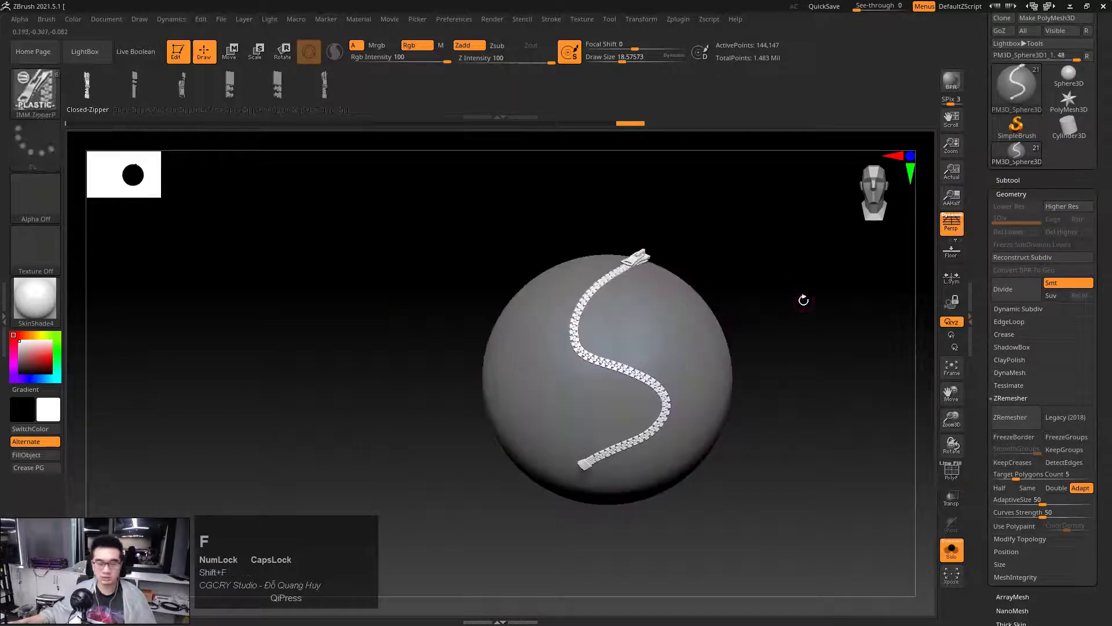
left_click_drag(803, 300, 799, 302)
right_click_drag(800, 302, 796, 288, "ctrl")
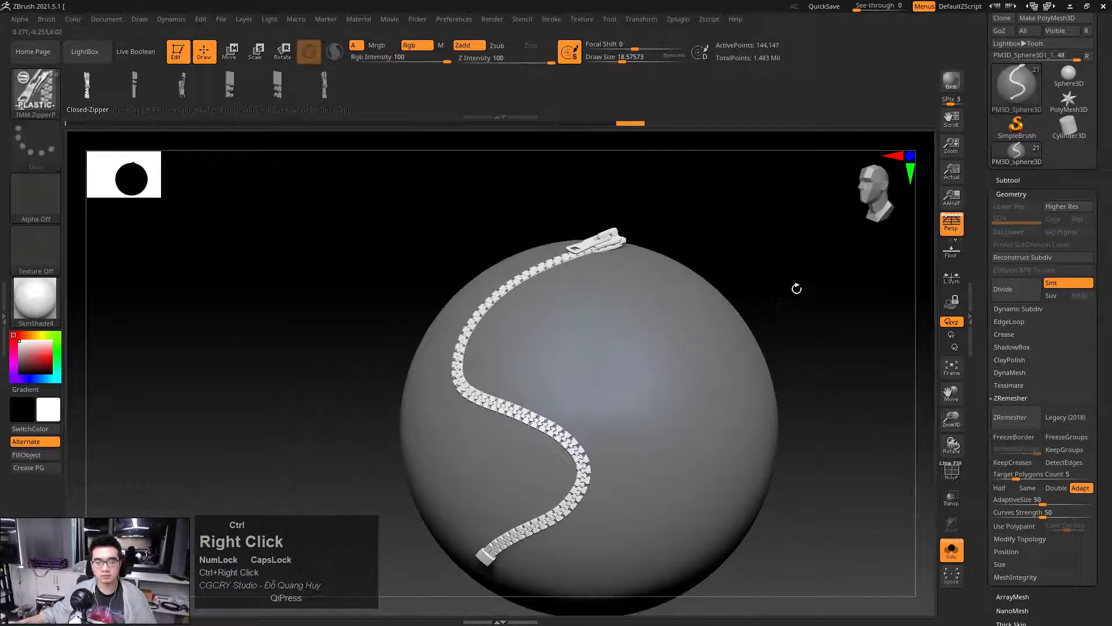
left_click_drag(797, 288, 834, 255)
Bring up the character reference in Windows Photo Viewer and trace the braid's S-shaped path and plait pattern in red with the screen pen
left_click(1086, 7)
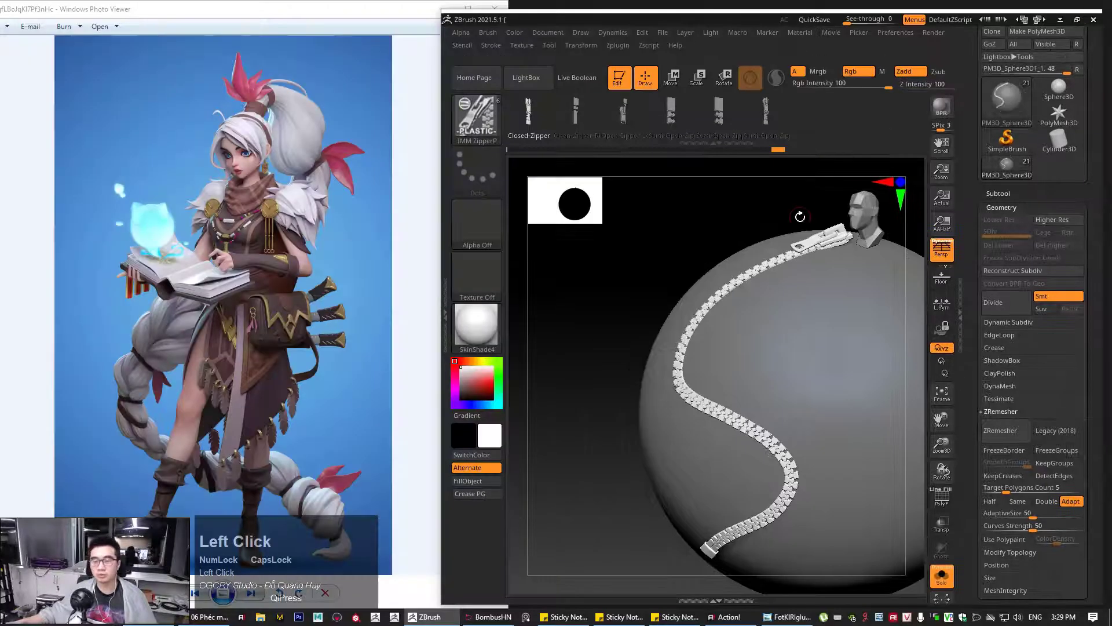
left_click(339, 316)
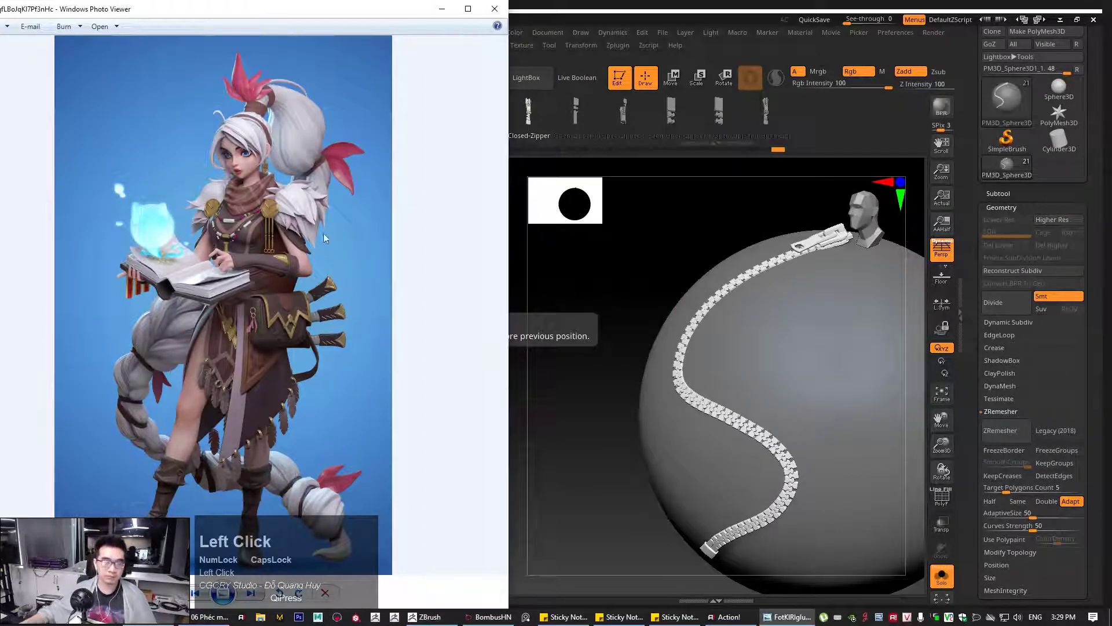
key("ctrl+1")
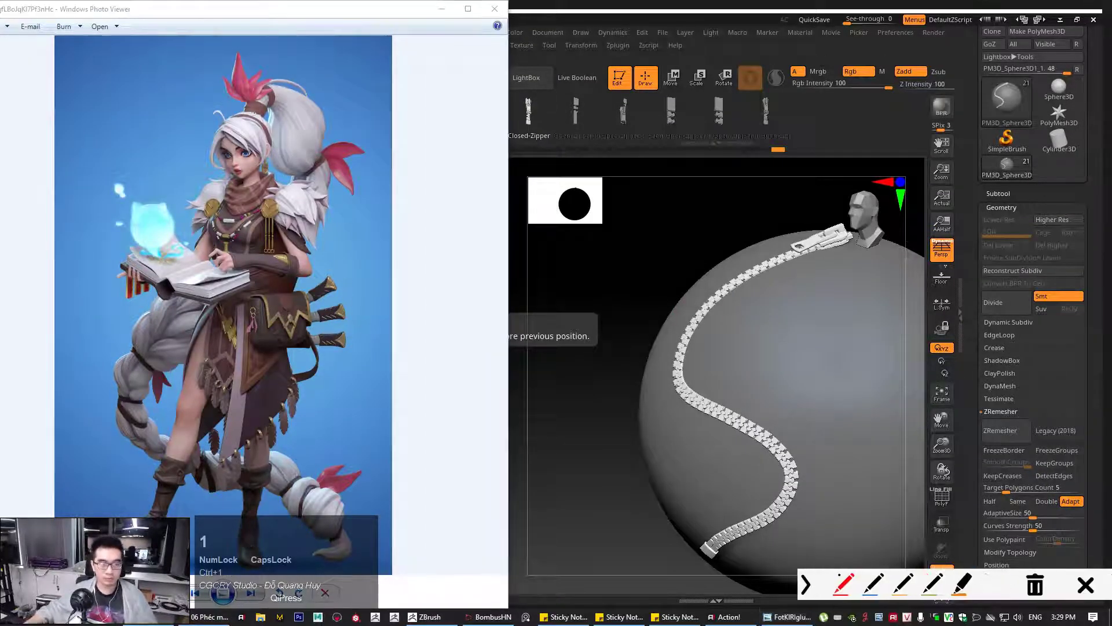
left_click_drag(261, 104, 255, 117)
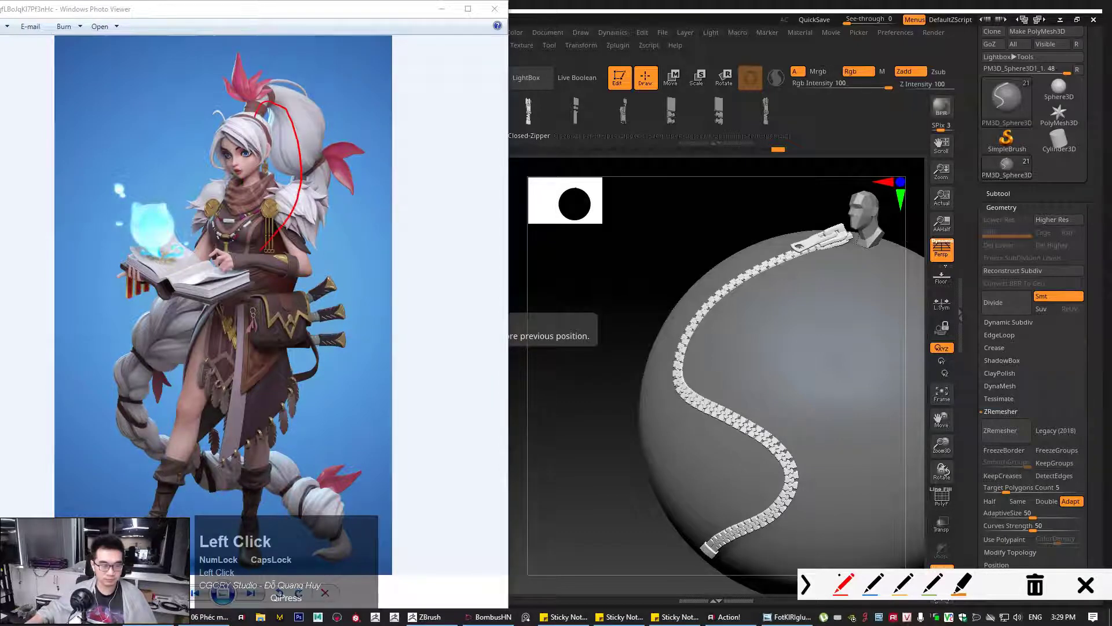
left_click_drag(187, 311, 142, 379)
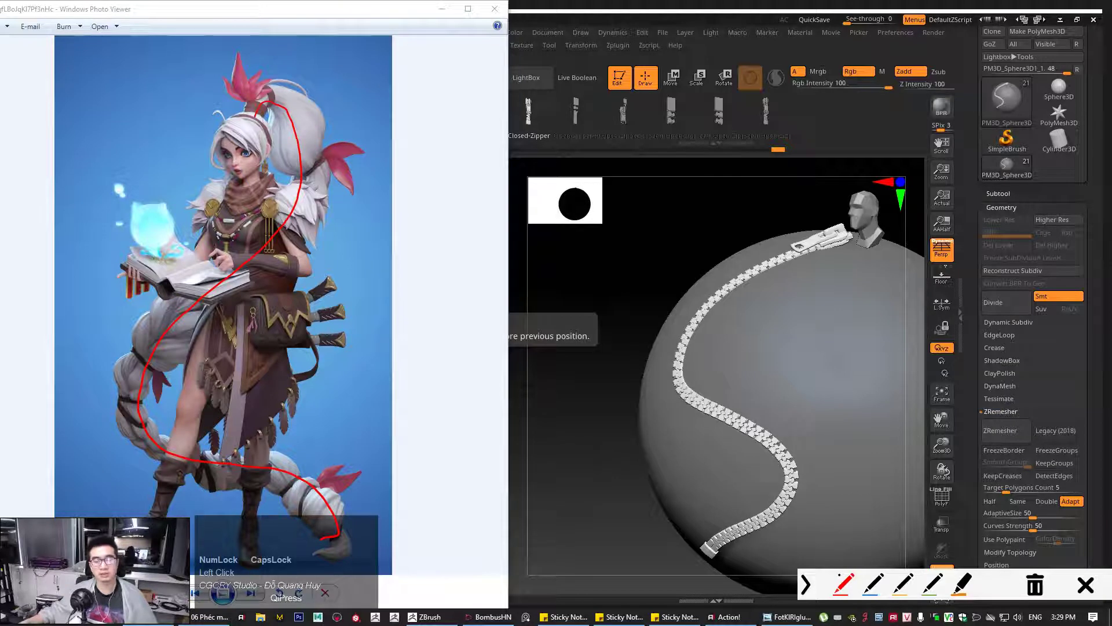
left_click_drag(389, 171, 387, 219)
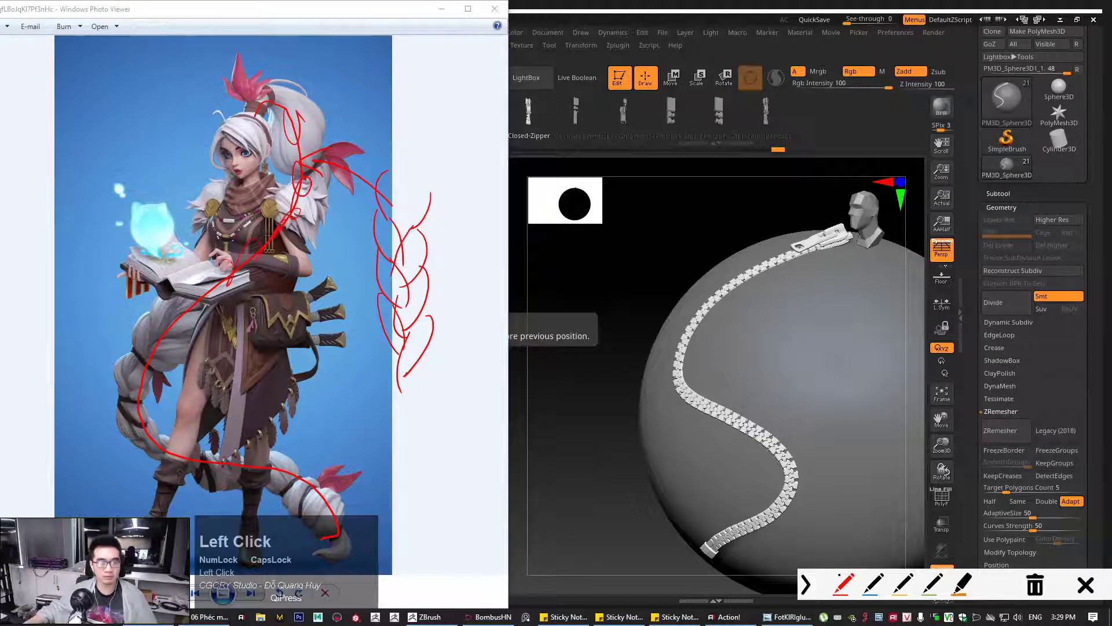
left_click_drag(158, 395, 174, 447)
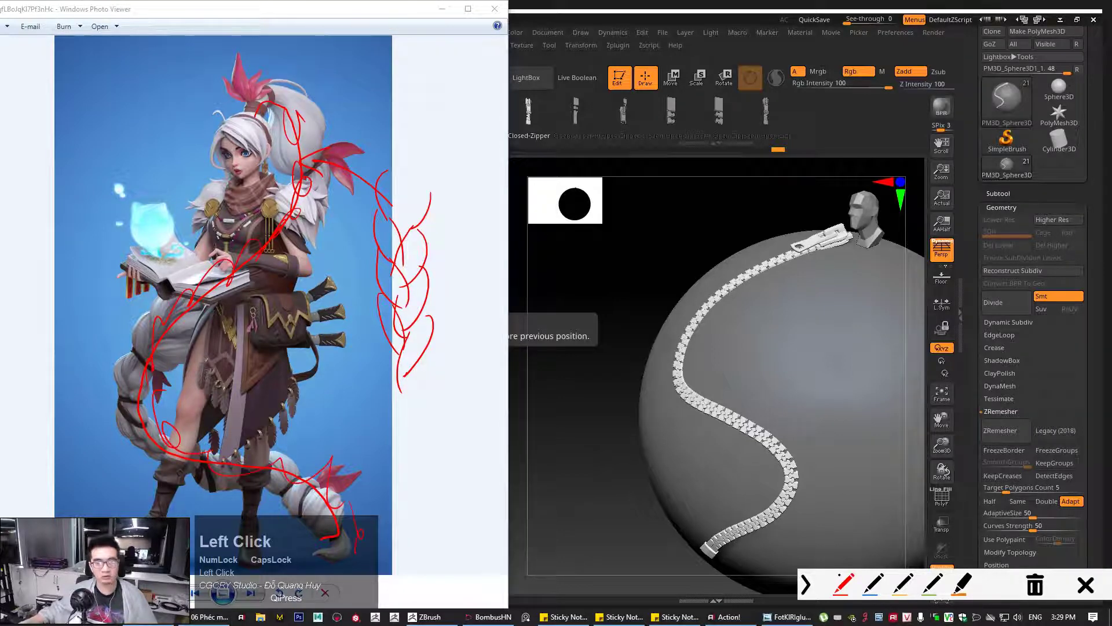
Clear the red pen sketch from the reference, return to ZBrush and maximize its window on the sphere with the zipper
key("Escape")
left_click(643, 225)
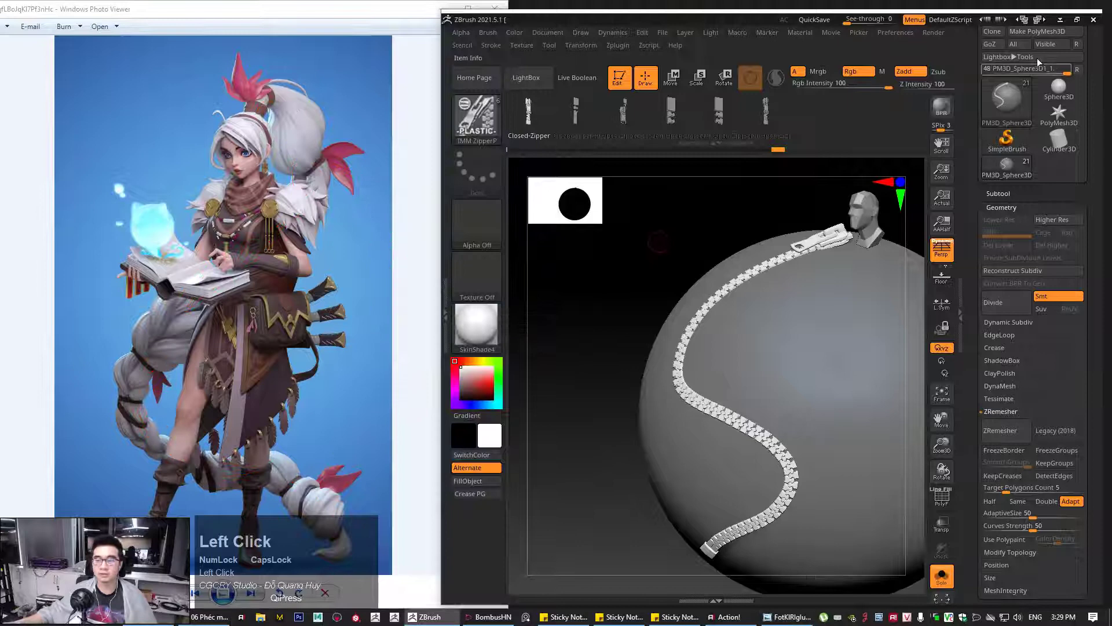
left_click(1075, 20)
left_click_drag(740, 229, 845, 212)
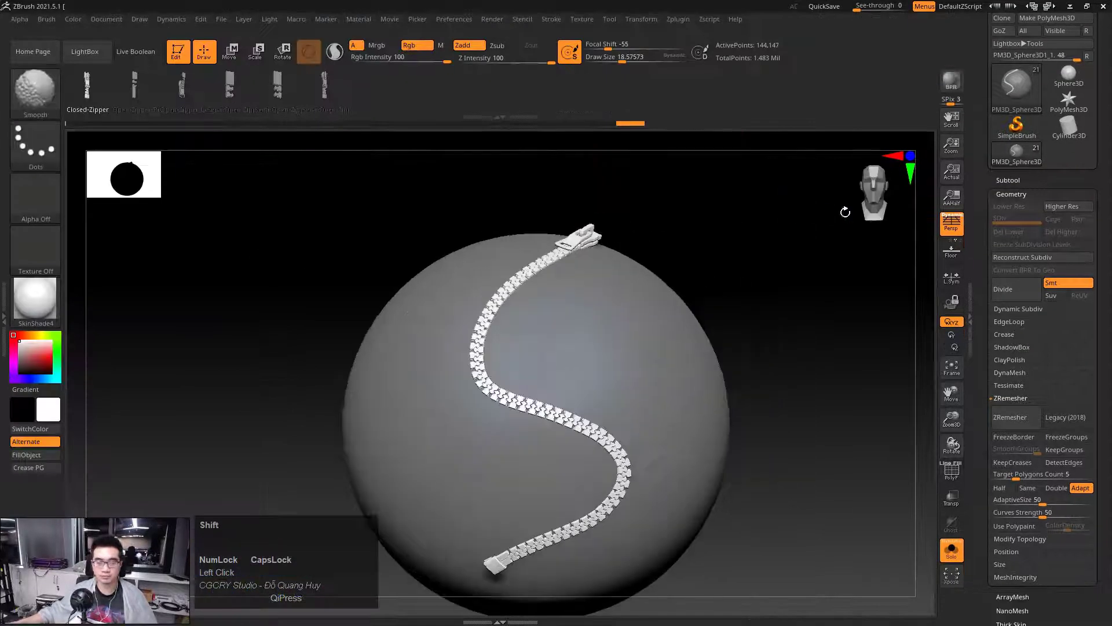
Delete the sphere subtool carrying the zipper and turn off Solo mode so the whole character is shown
left_click(1013, 179)
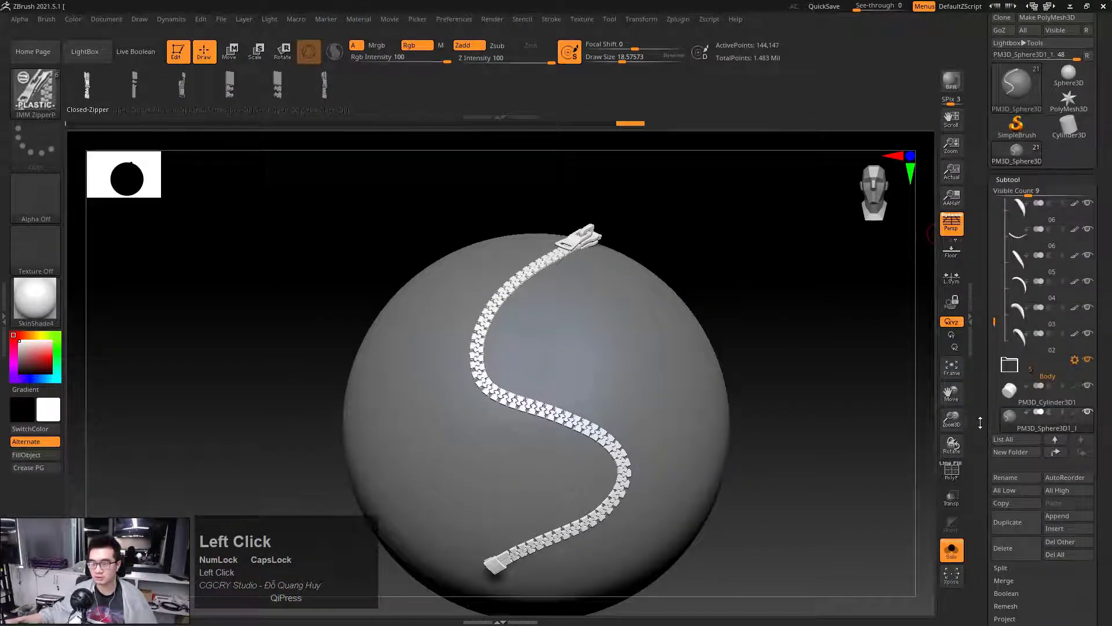
left_click_drag(981, 423, 980, 385)
left_click(1008, 510)
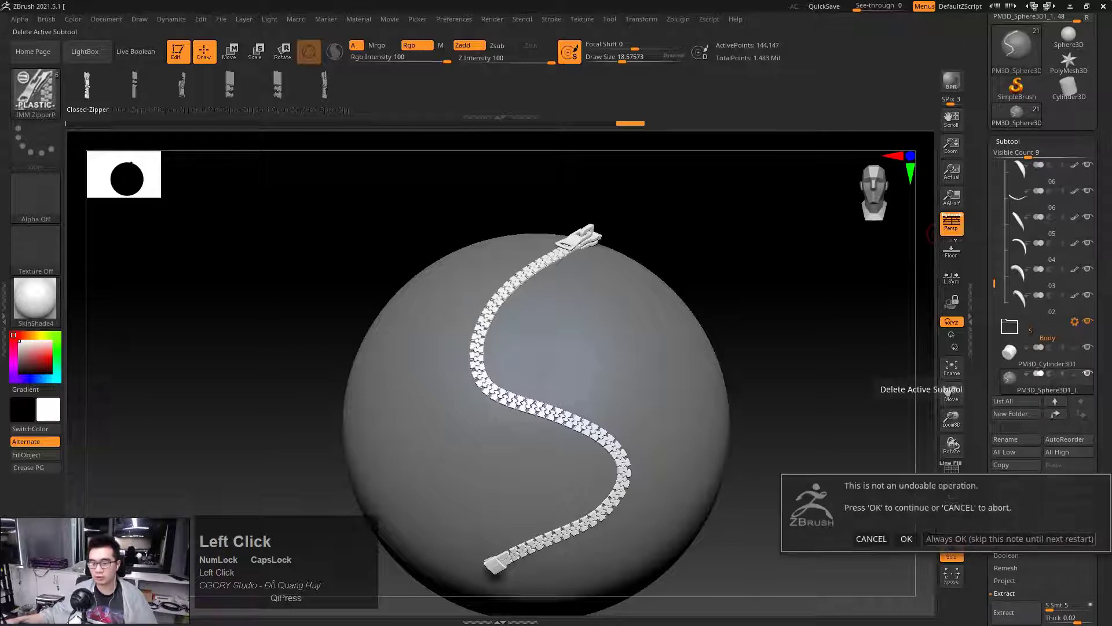
left_click(907, 538)
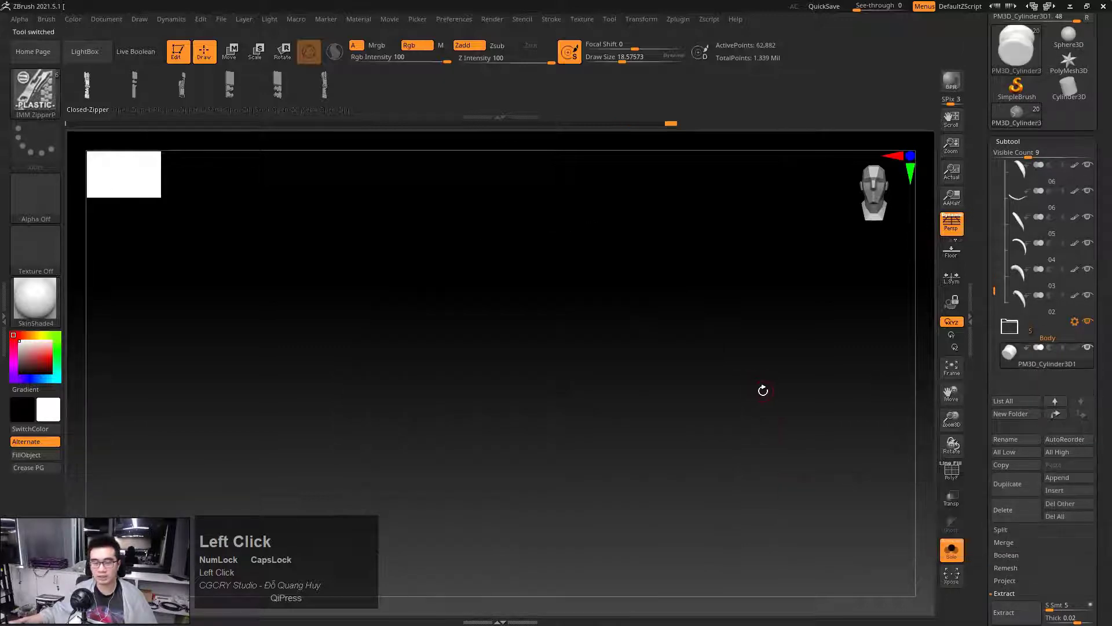
left_click(950, 555)
left_click_drag(807, 253, 697, 304)
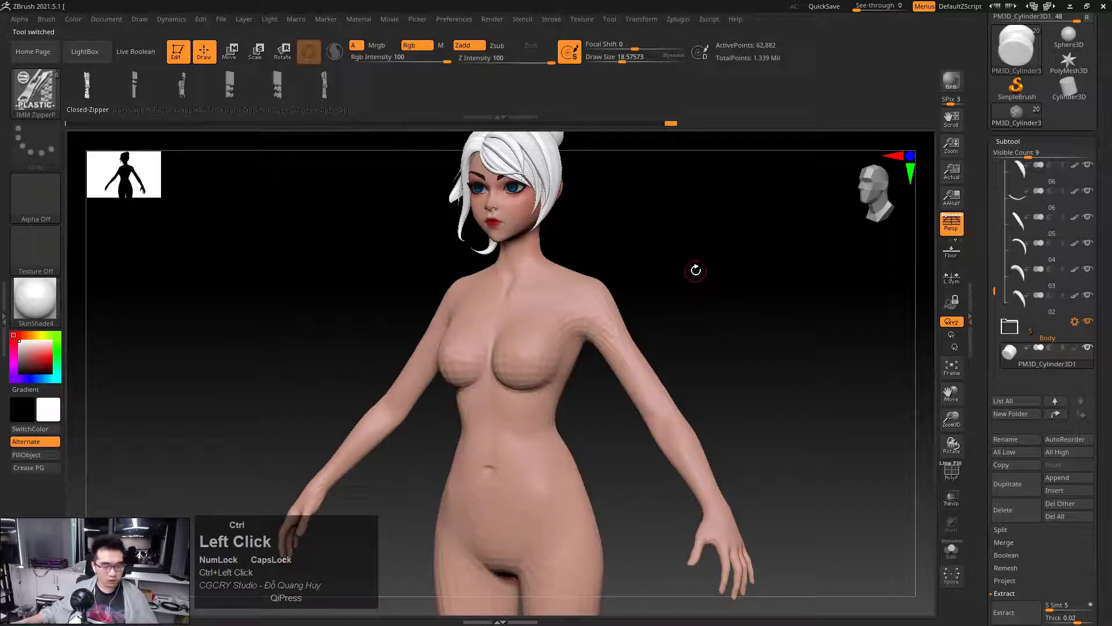
Browse the LightBox brush library and load the sm_IM Mitsuami braid insert mesh brush
key("ctrl+comma")
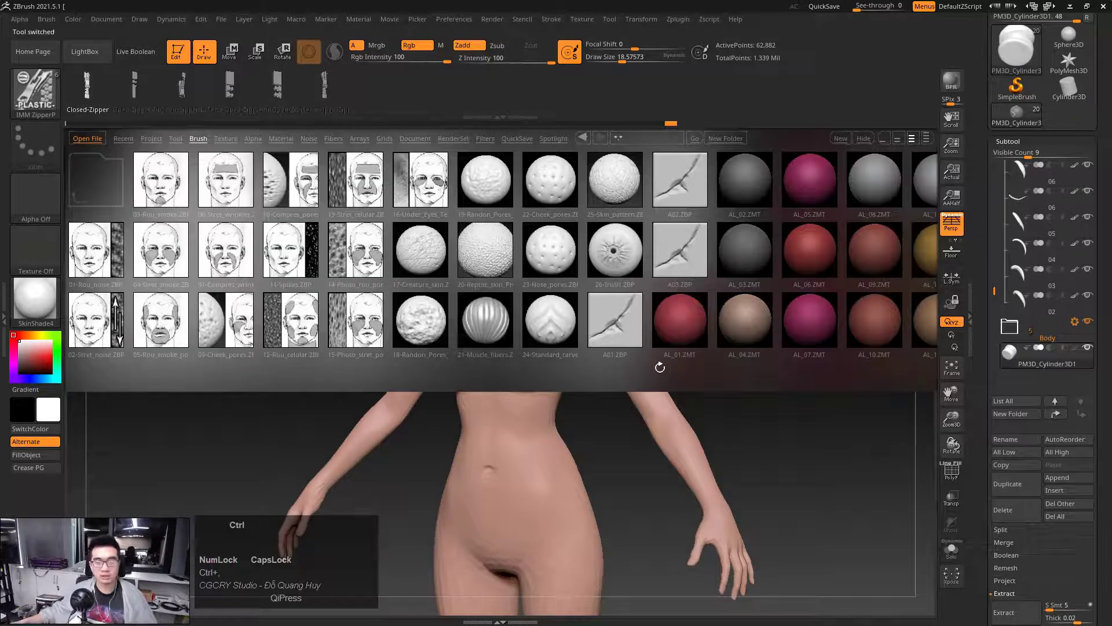
left_click_drag(660, 367, 545, 371, "ctrl")
left_click_drag(696, 371, 628, 383, "ctrl")
mouse_move(698, 378)
left_mouse_down("ctrl")
mouse_move(654, 366)
mouse_move(663, 361)
mouse_move(537, 358)
mouse_move(638, 356)
mouse_move(609, 361)
mouse_move(476, 328)
left_mouse_up("ctrl")
mouse_move(643, 363)
left_mouse_down("ctrl")
mouse_move(466, 360)
mouse_move(738, 362)
mouse_move(368, 368)
mouse_move(564, 367)
mouse_move(397, 357)
mouse_move(457, 338)
mouse_move(429, 326)
left_mouse_up("ctrl")
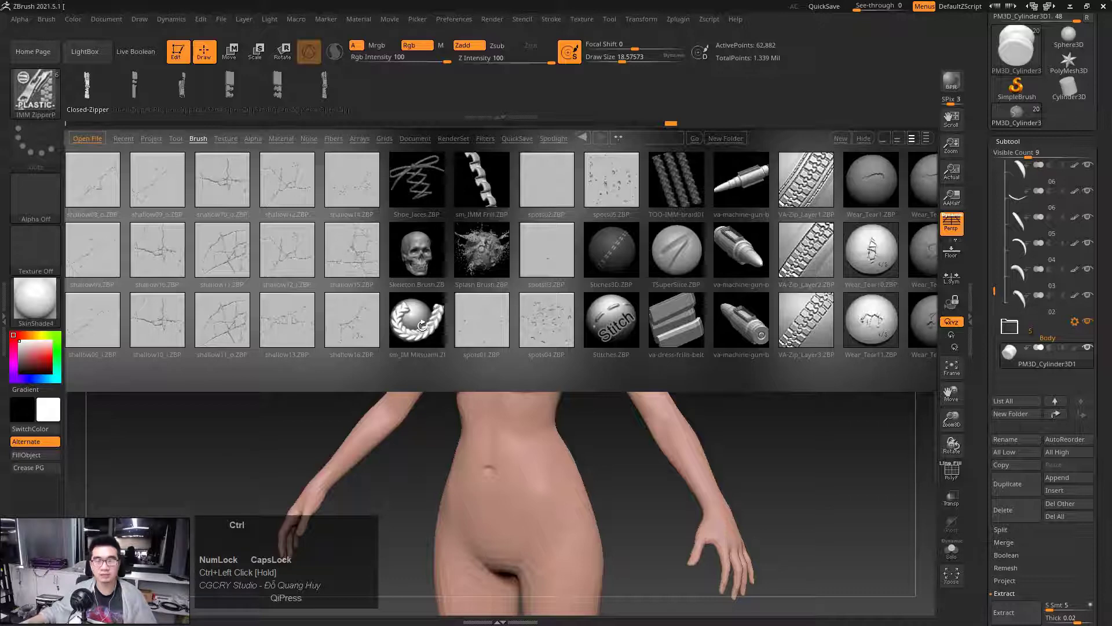
double_click(421, 325)
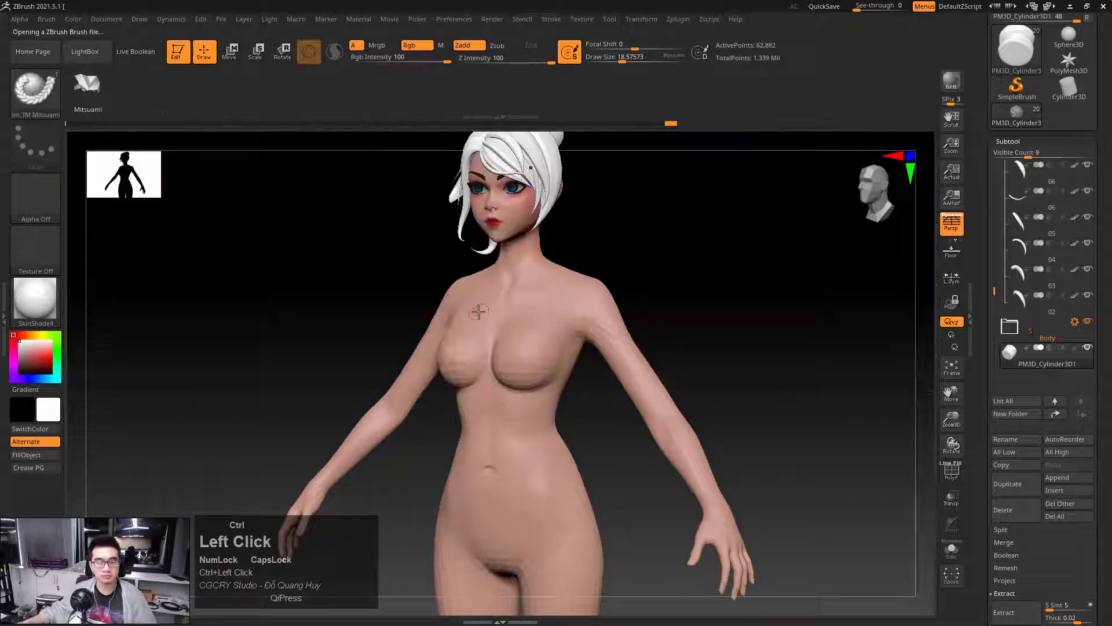
Shrink the ZBrush window so the reference shows beside it, and frame the full character in side view
right_click_drag(619, 285, 561, 301, "ctrl")
left_click_drag(561, 300, 668, 245, "shift")
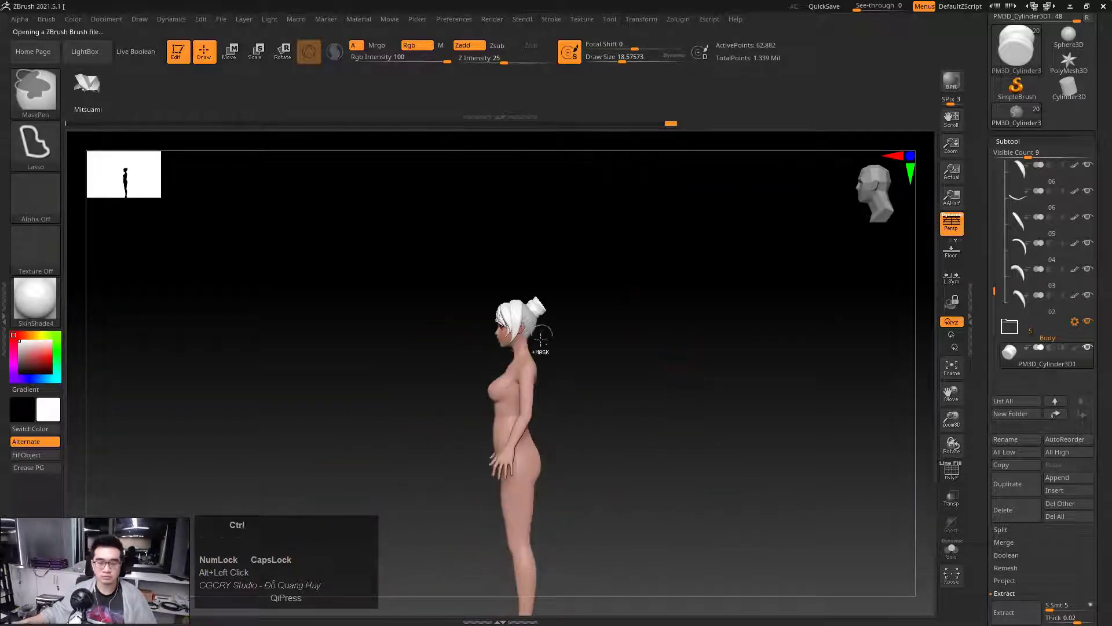
right_click_drag(539, 332, 605, 351, "ctrl")
left_click(1087, 6)
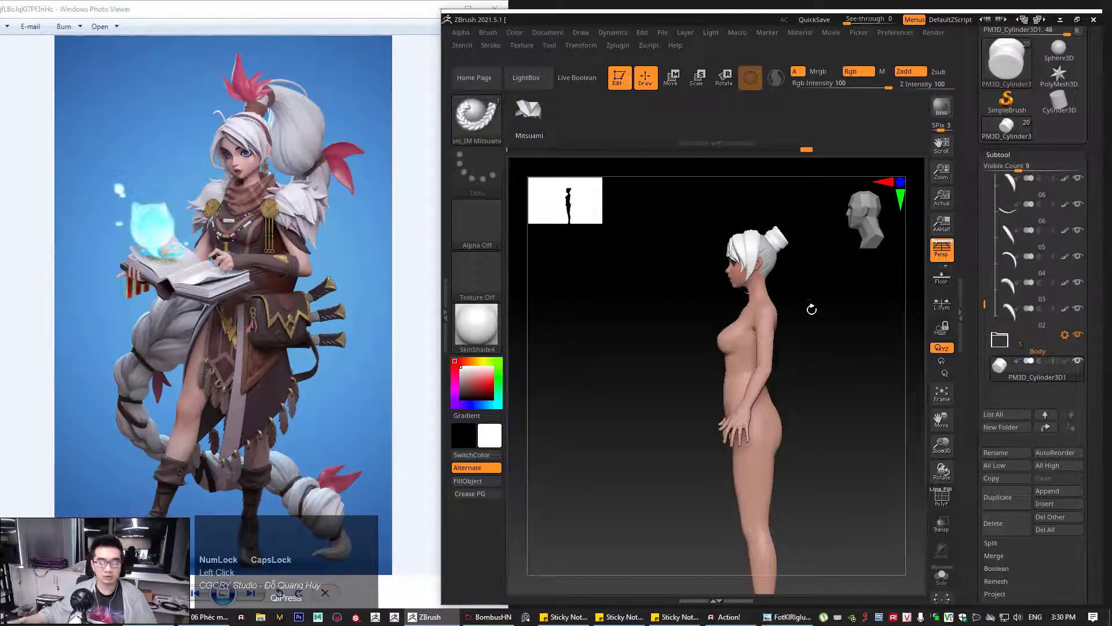
left_click_drag(847, 347, 800, 311, "alt")
right_click_drag(800, 310, 725, 305, "ctrl")
left_click_drag(734, 244, 689, 249, "alt")
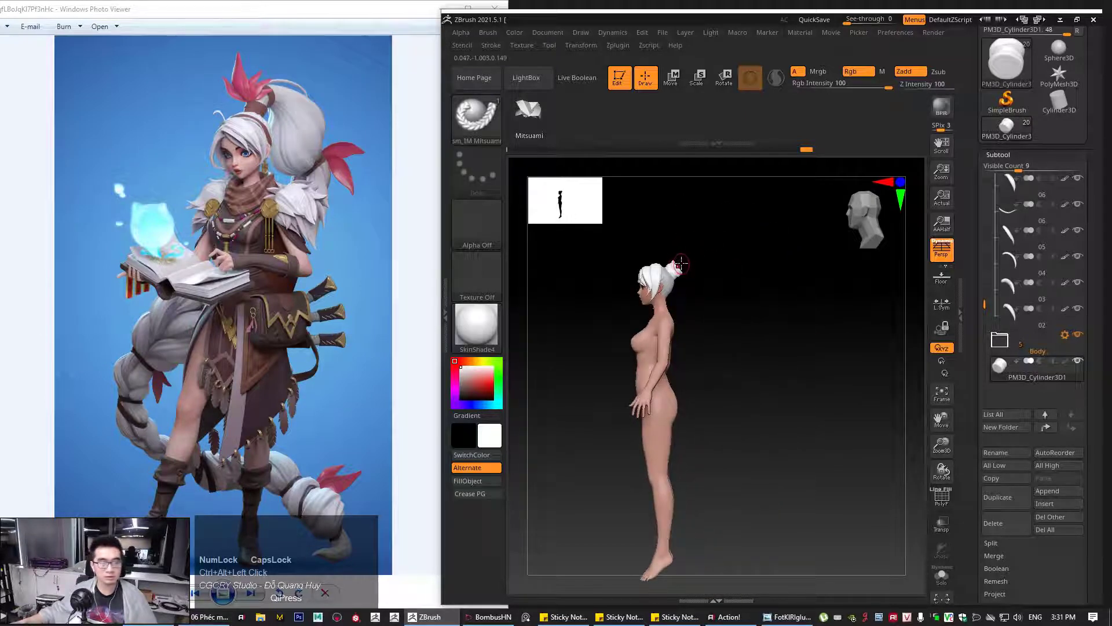
Draw a long S-shaped braid curve from the hair bun, looping behind the back and across the legs
left_click(677, 268)
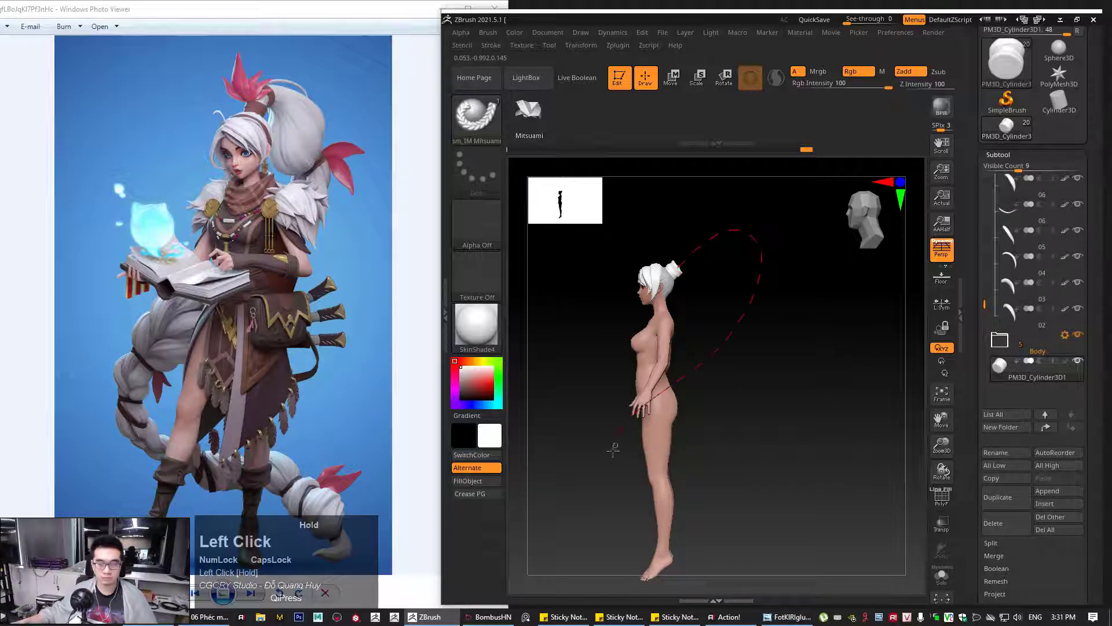
left_click_drag(750, 498, 791, 514)
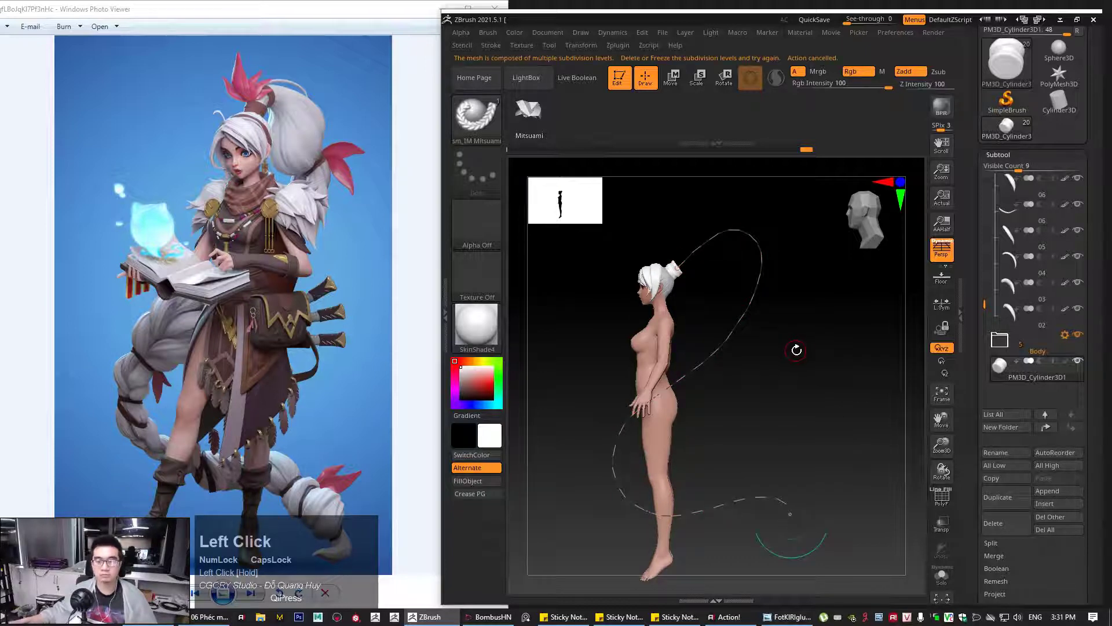
left_click_drag(789, 359, 757, 313)
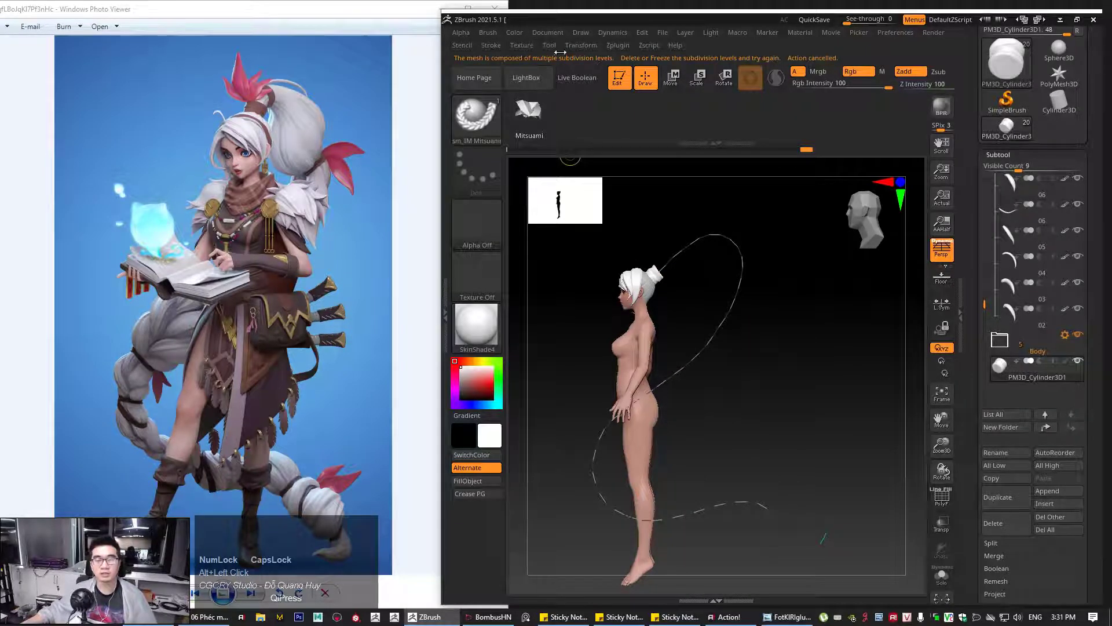
left_click_drag(550, 19, 550, 10)
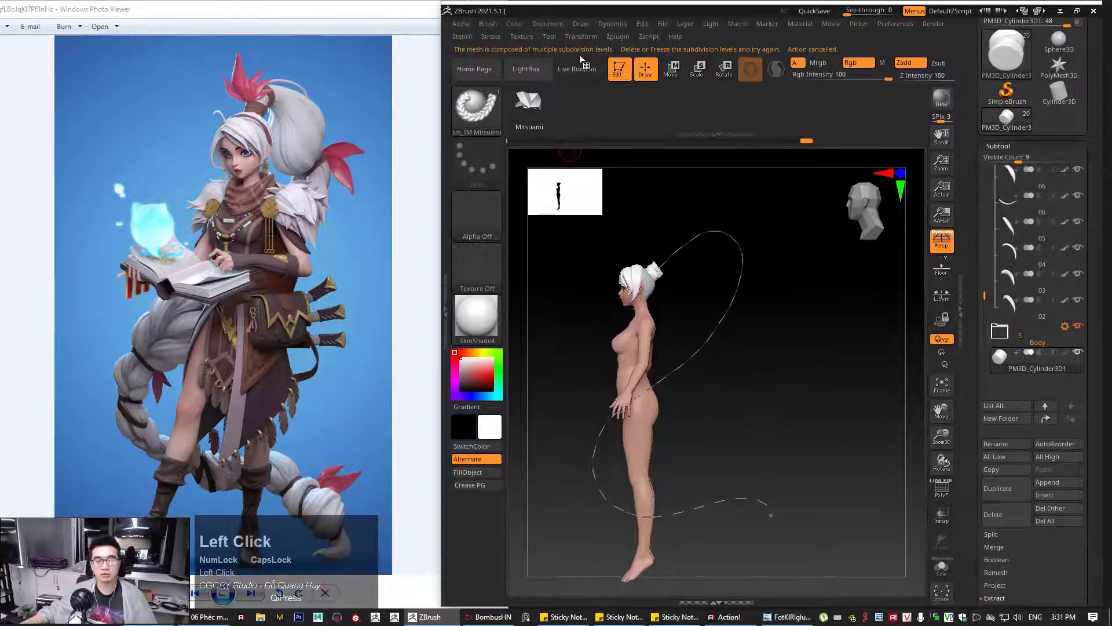
Freeze the hair tie cylinder's subdivision levels, apply the braid mesh along the S-shaped curve and inspect it from several angles
left_click(998, 146)
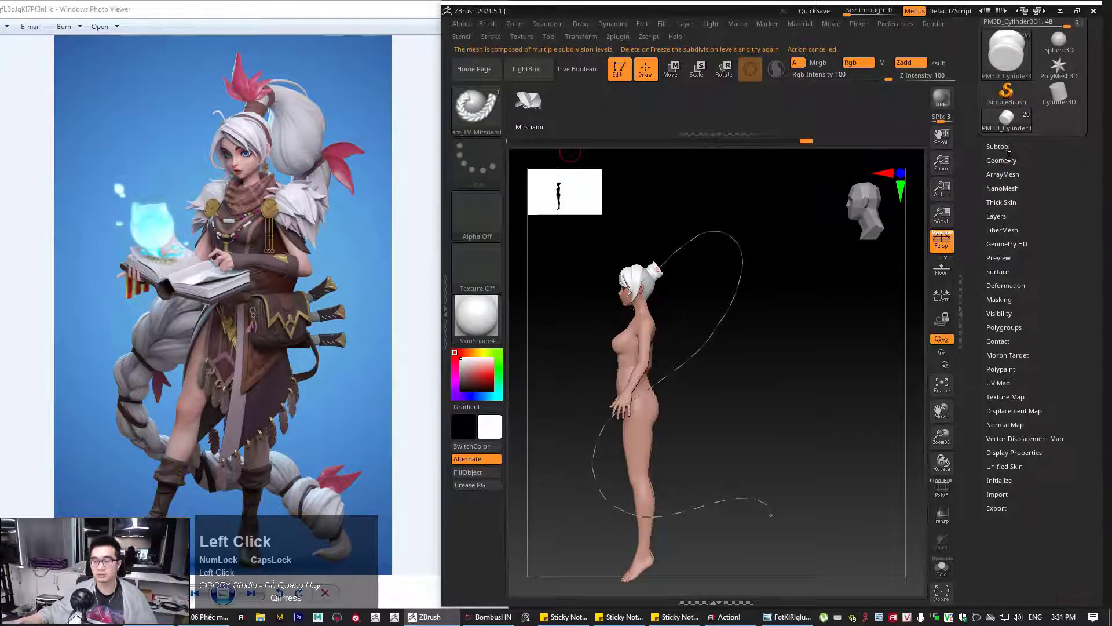
left_click(1001, 160)
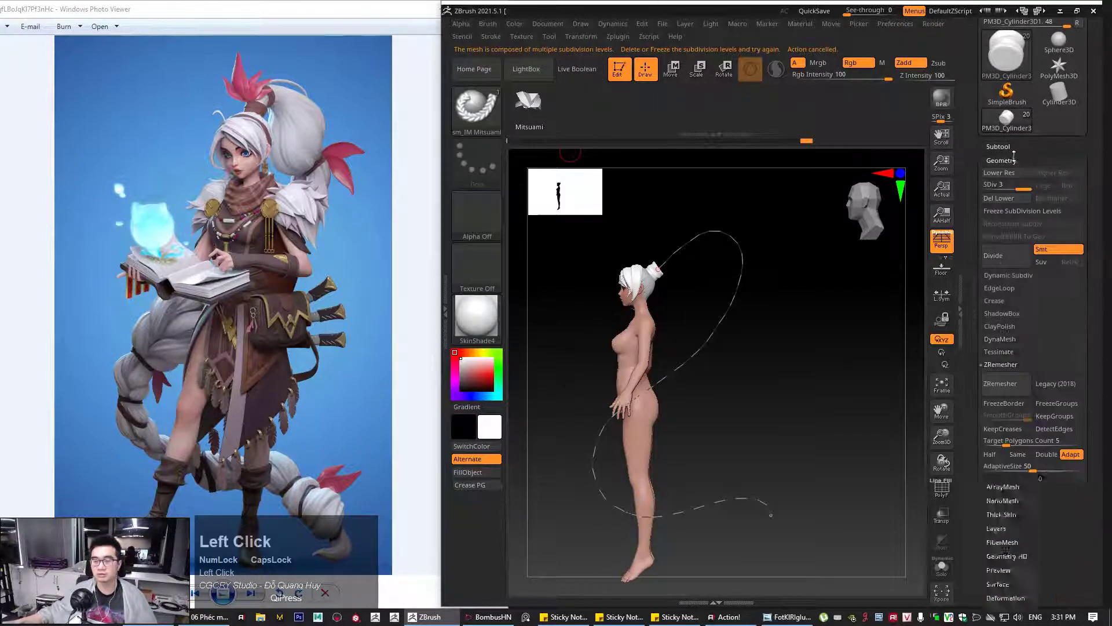
left_click(1008, 212)
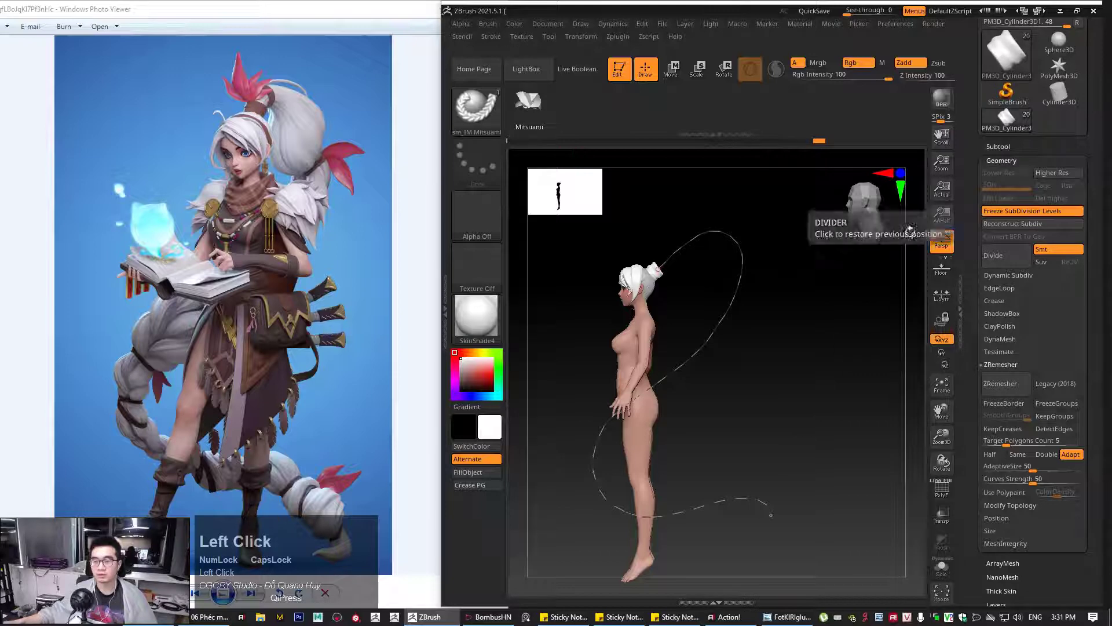
left_click(690, 242)
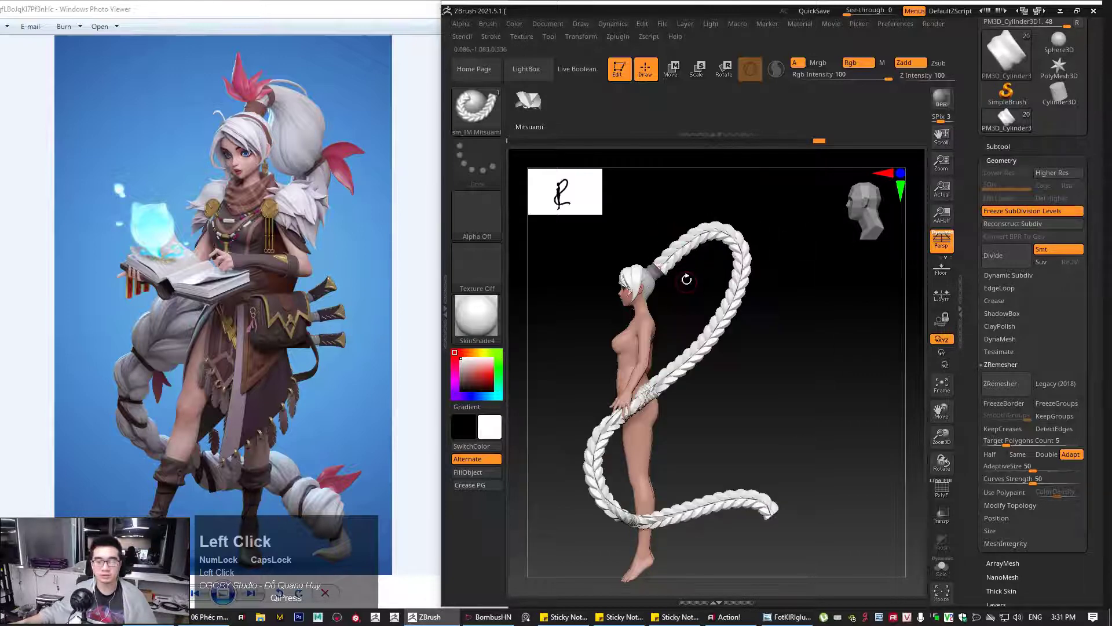
left_click_drag(793, 302, 761, 459)
left_click(752, 321)
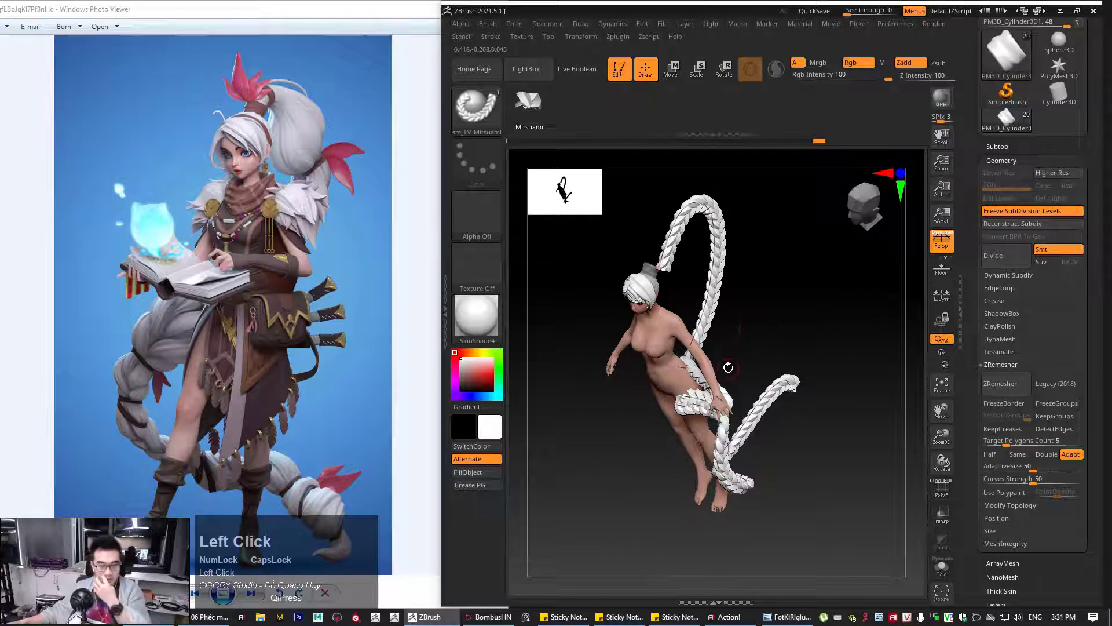
mouse_move(729, 367)
left_mouse_down()
mouse_move(777, 365)
mouse_move(780, 320)
mouse_move(800, 359)
mouse_move(848, 354)
mouse_move(802, 348)
mouse_move(799, 359)
left_mouse_up()
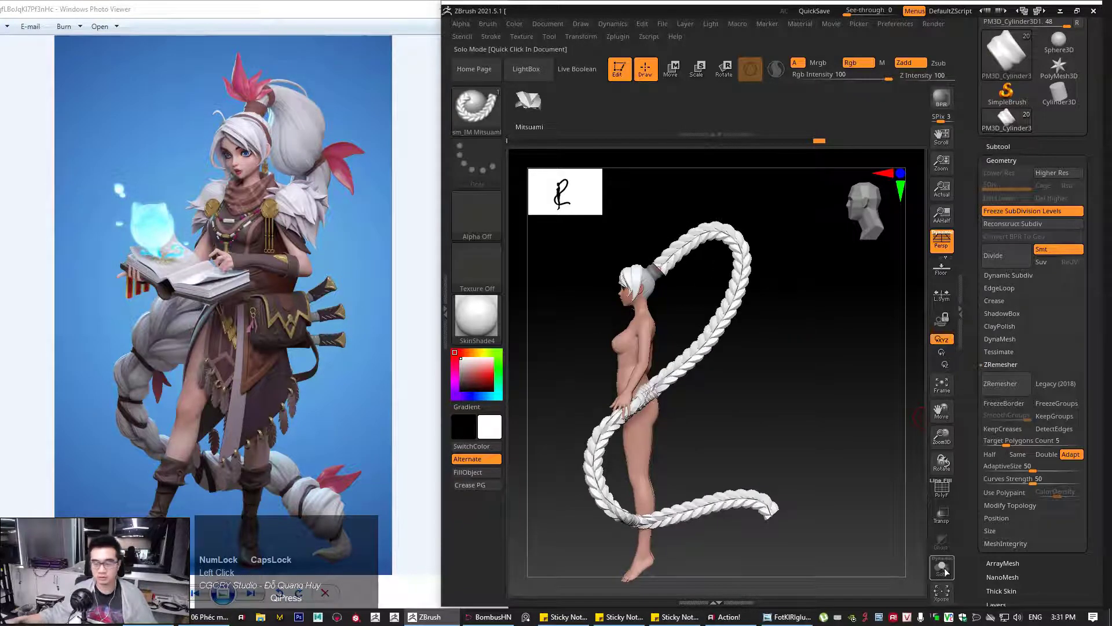
left_click(789, 322)
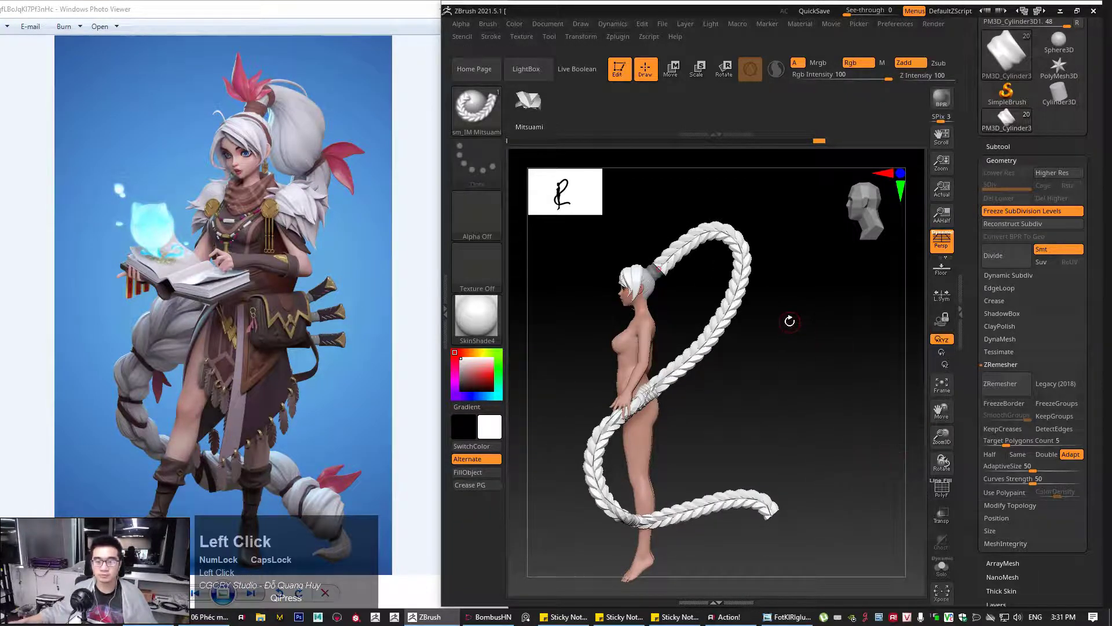
Undo the braid mesh, the subdivision freeze and the S-shaped curve
key("ctrl+z")
key("ctrl+z")
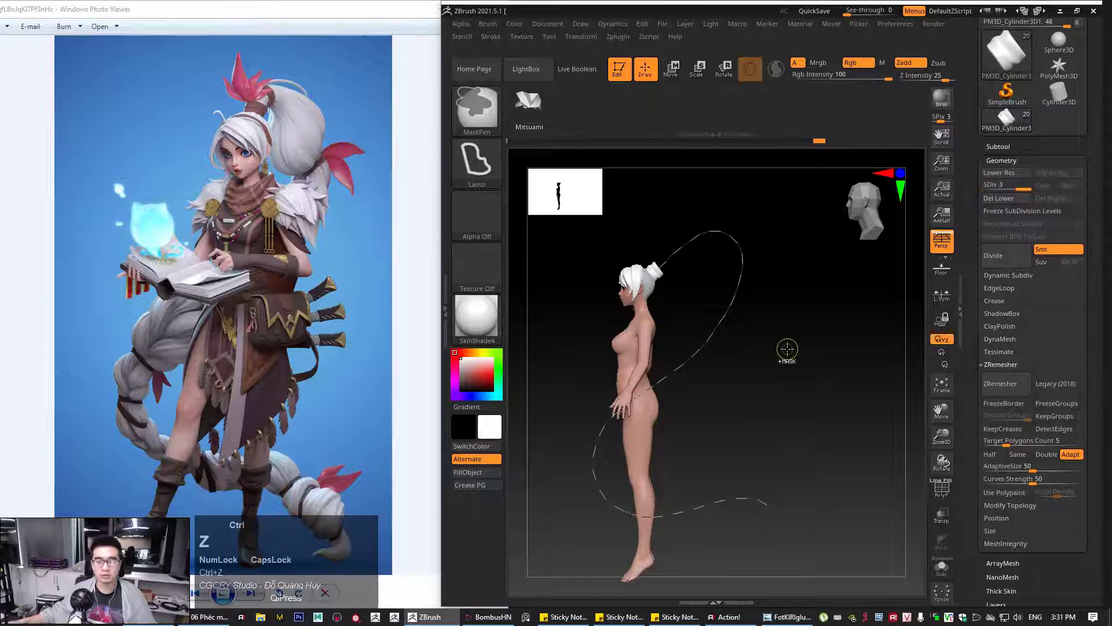
left_click_drag(766, 350, 751, 342)
right_click_drag(751, 342, 749, 364, "alt")
right_click_drag(750, 365, 688, 299, "ctrl")
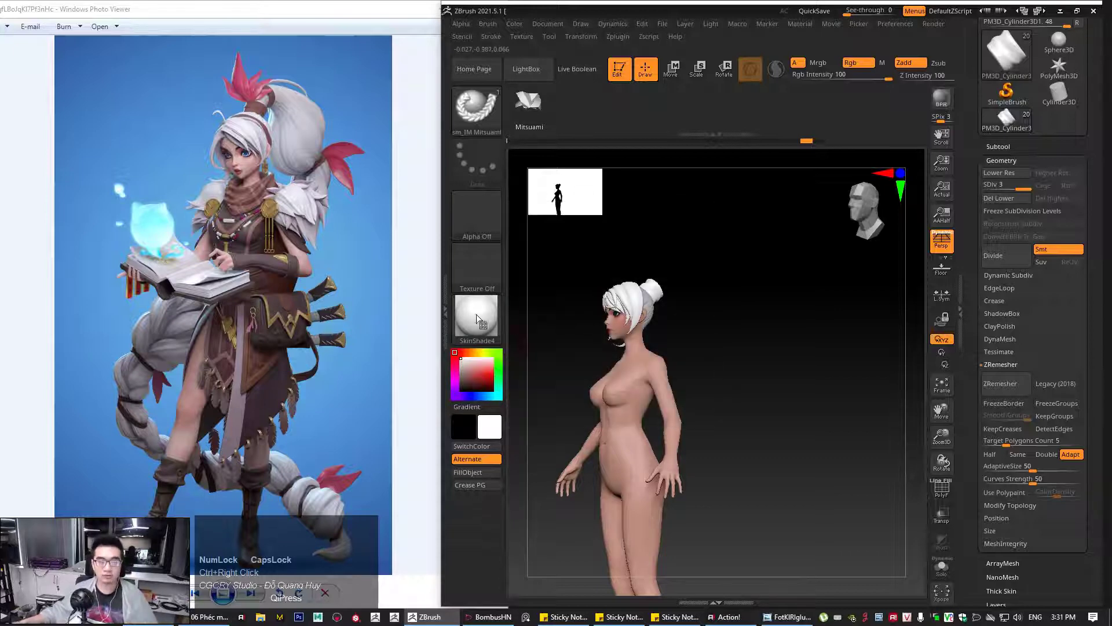
mouse_move(699, 334)
left_mouse_down("alt")
mouse_move(730, 355)
mouse_move(715, 326)
left_mouse_up("alt")
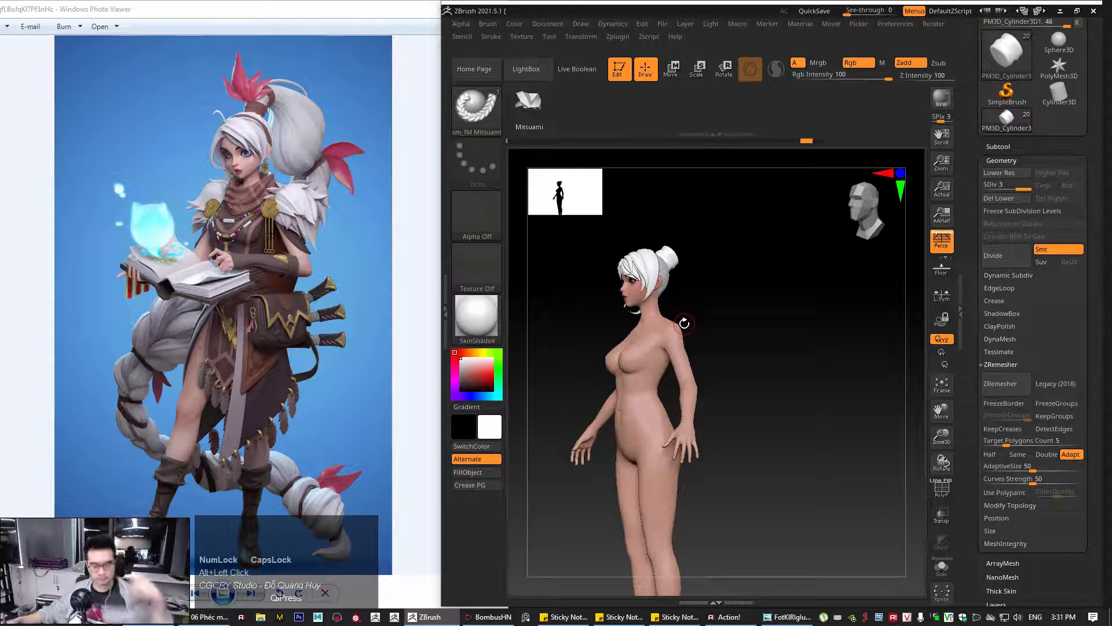
Draw a new braid curve in side view from the hair bun, arching behind the back and down to the feet
left_click_drag(789, 312, 780, 332)
right_click_drag(808, 305, 757, 323, "ctrl")
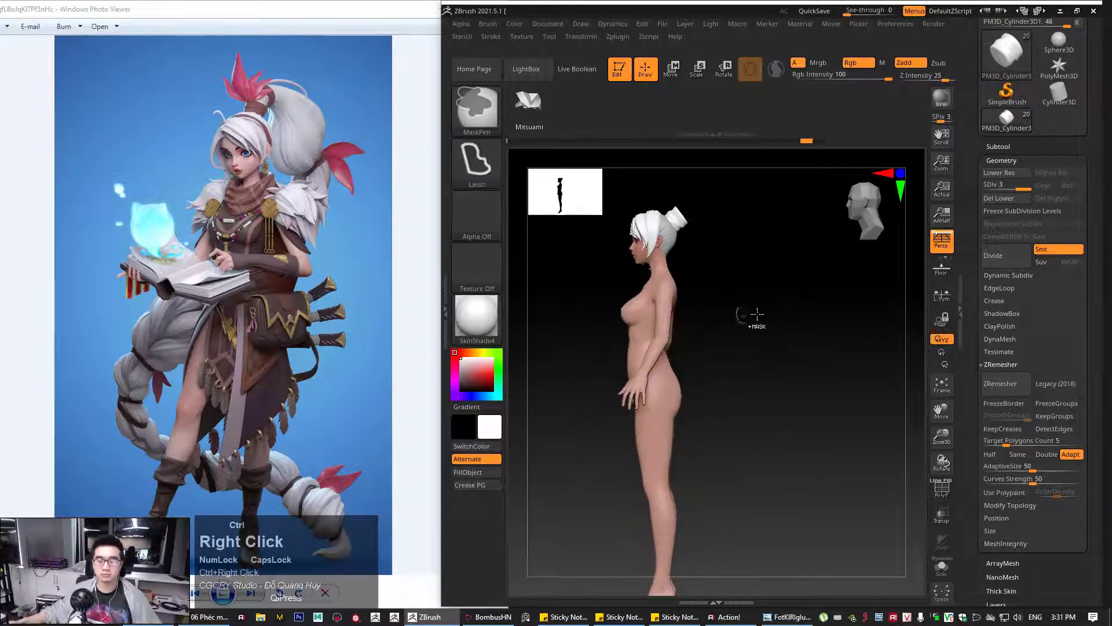
mouse_move(757, 323)
left_mouse_down()
mouse_move(812, 315)
mouse_move(767, 323)
left_mouse_up()
right_click_drag(795, 305, 776, 339, "ctrl")
left_click(999, 160)
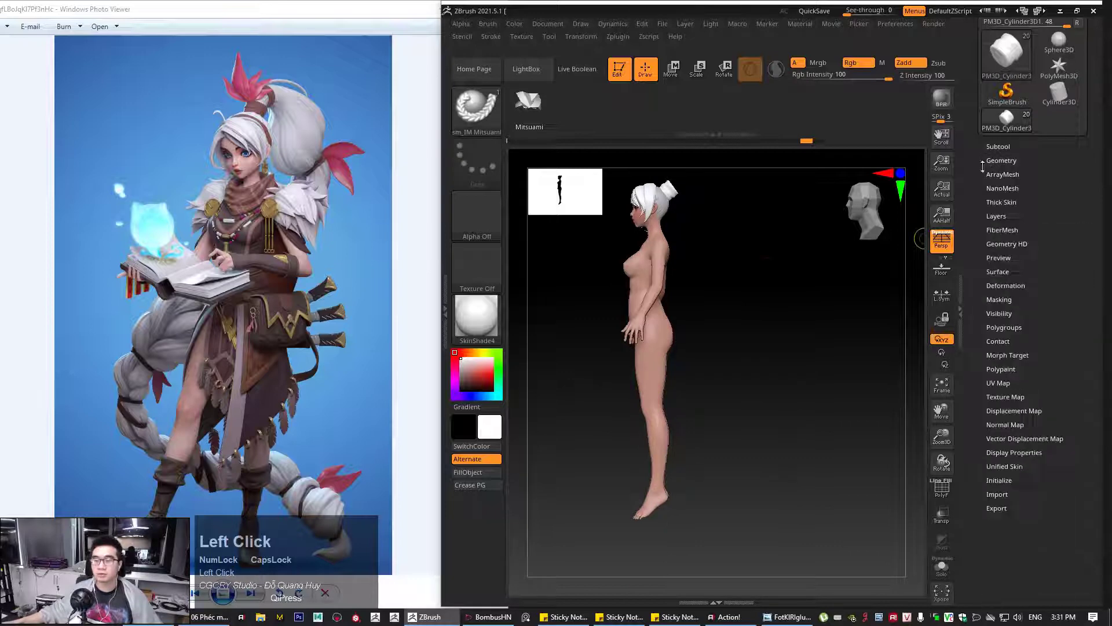
left_click_drag(911, 174, 903, 223, "alt")
left_click(999, 147)
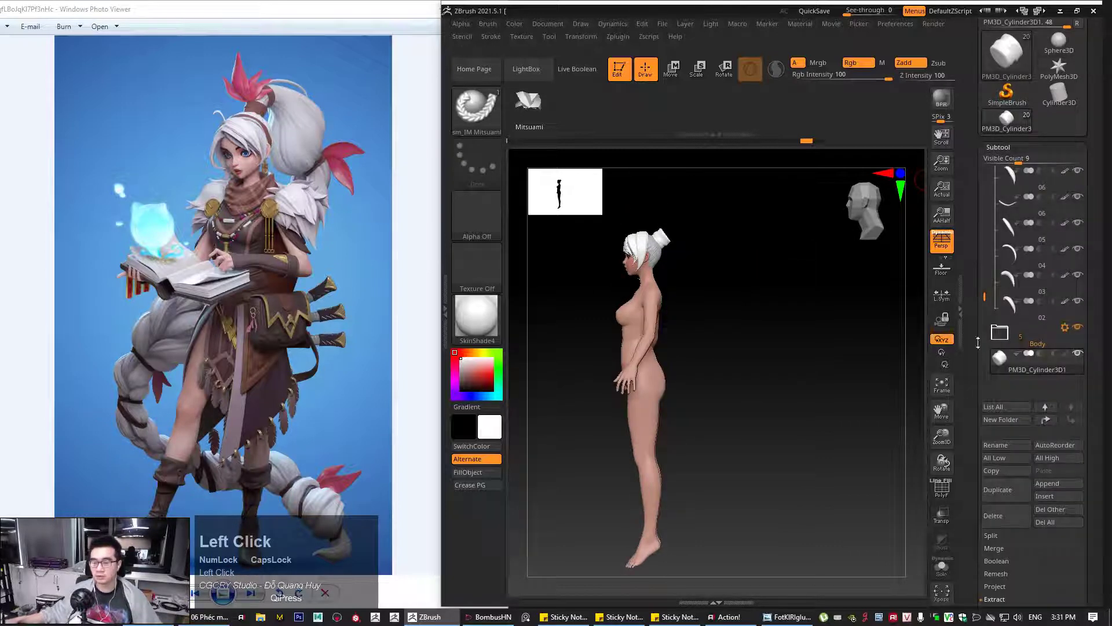
scroll(978, 343, "down", 3)
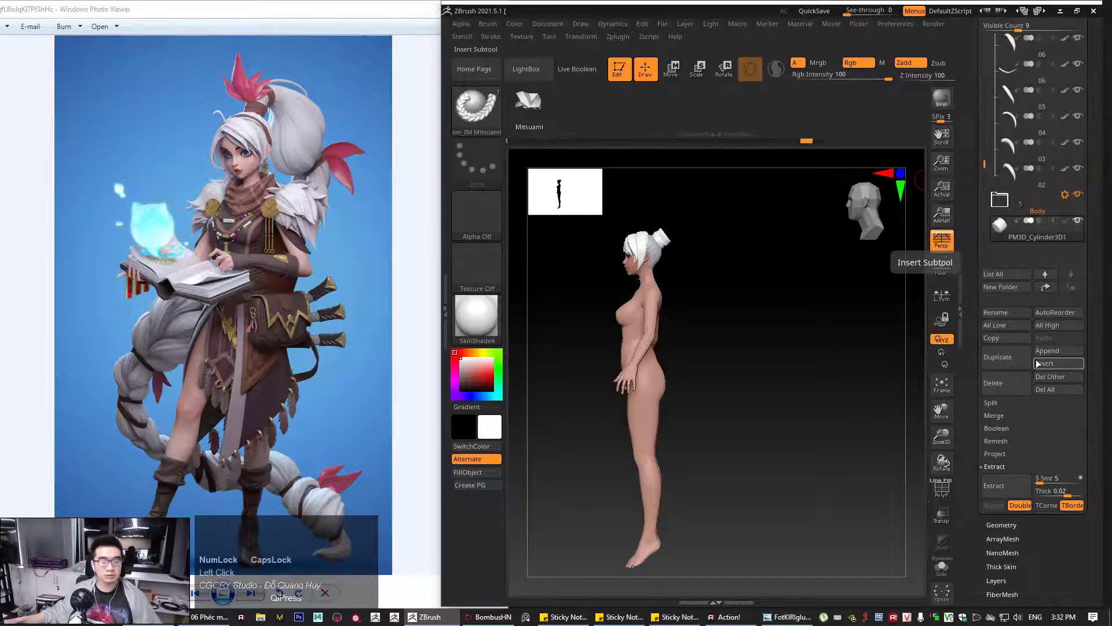
left_click_drag(775, 327, 730, 378, "alt")
left_click_drag(974, 253, 973, 453)
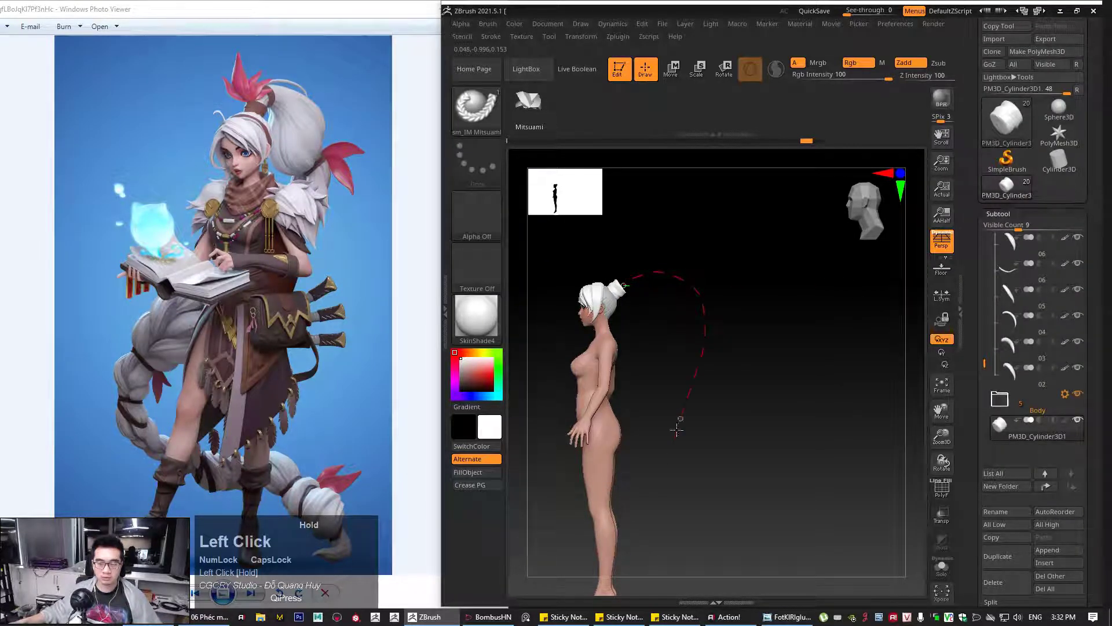
left_click_drag(665, 553, 678, 565)
left_click_drag(771, 442, 772, 405, "alt")
Freeze the hair tie cylinder's subdivision levels and apply the braid mesh along the new curve
left_click(1020, 213)
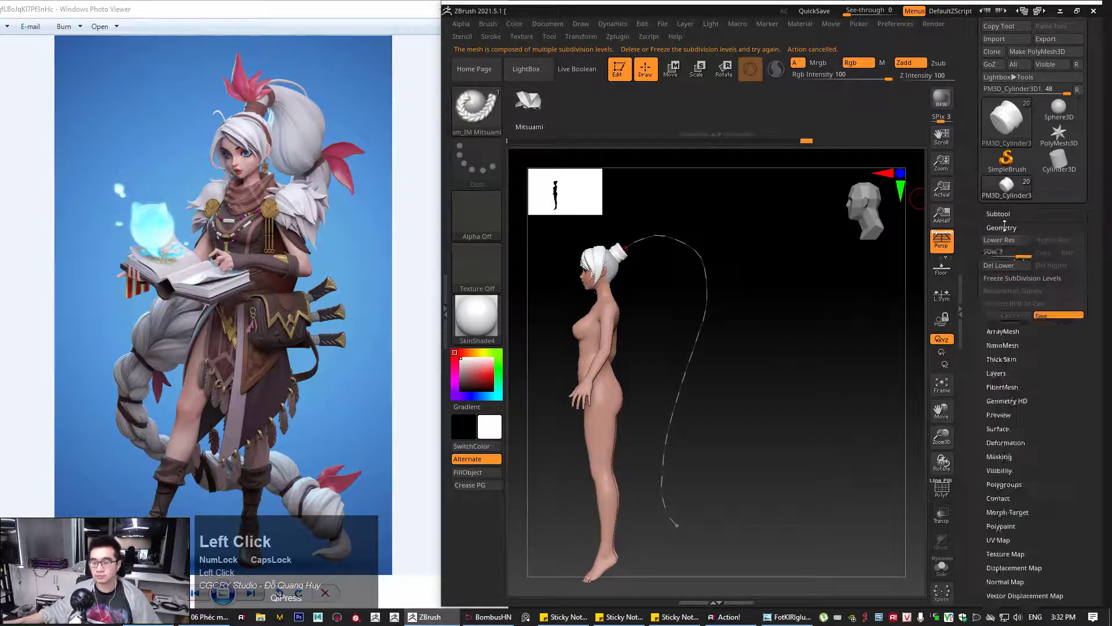
left_click(1002, 227)
left_click(1011, 279)
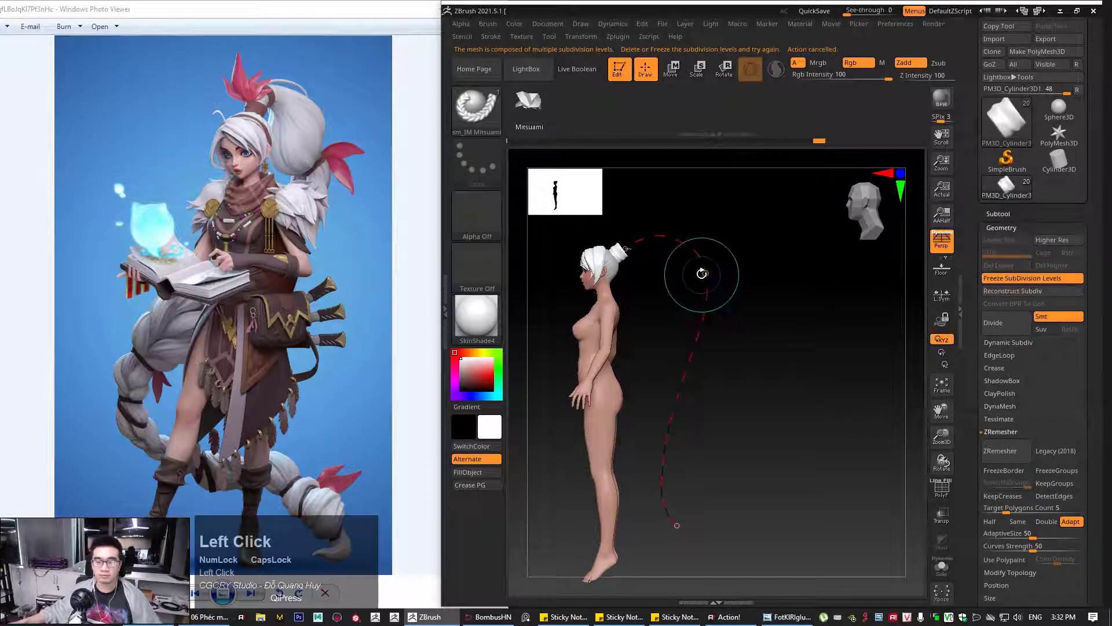
left_click(720, 317)
Try a thin and a thicker braid by changing the draw size and reapplying the mesh to the curve, undoing the thin one
left_click_drag(760, 328, 723, 393)
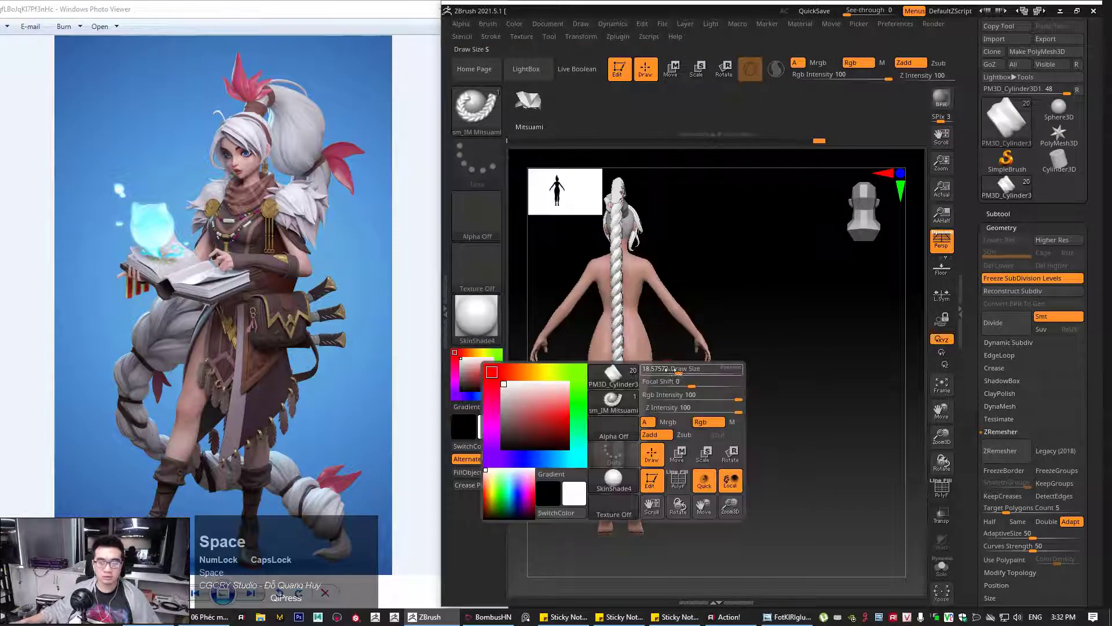
left_click(617, 392)
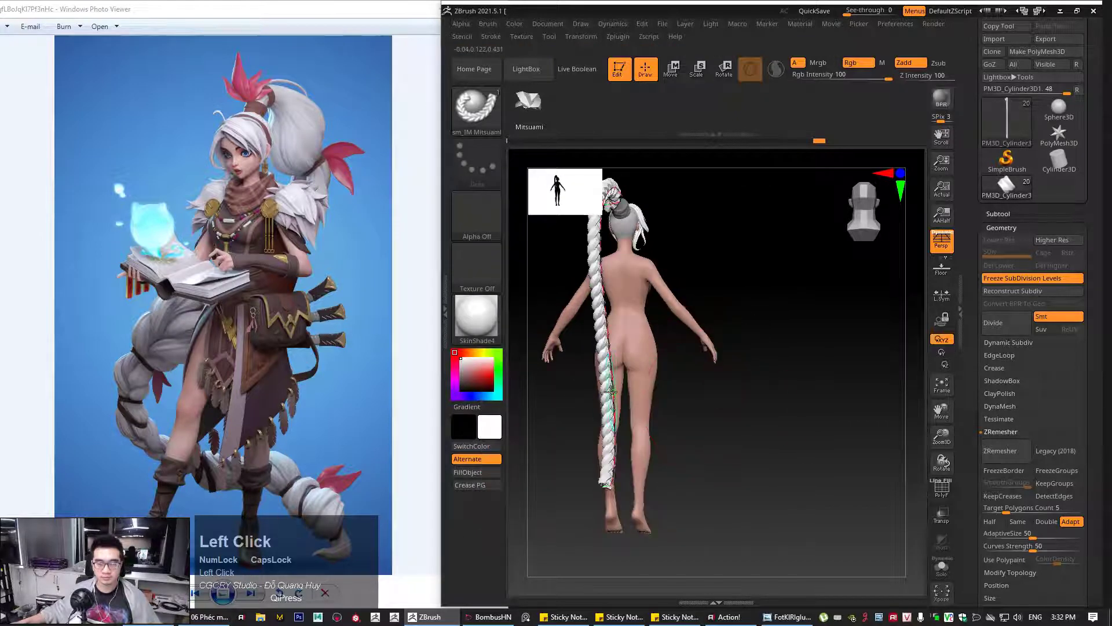
key("ctrl+z")
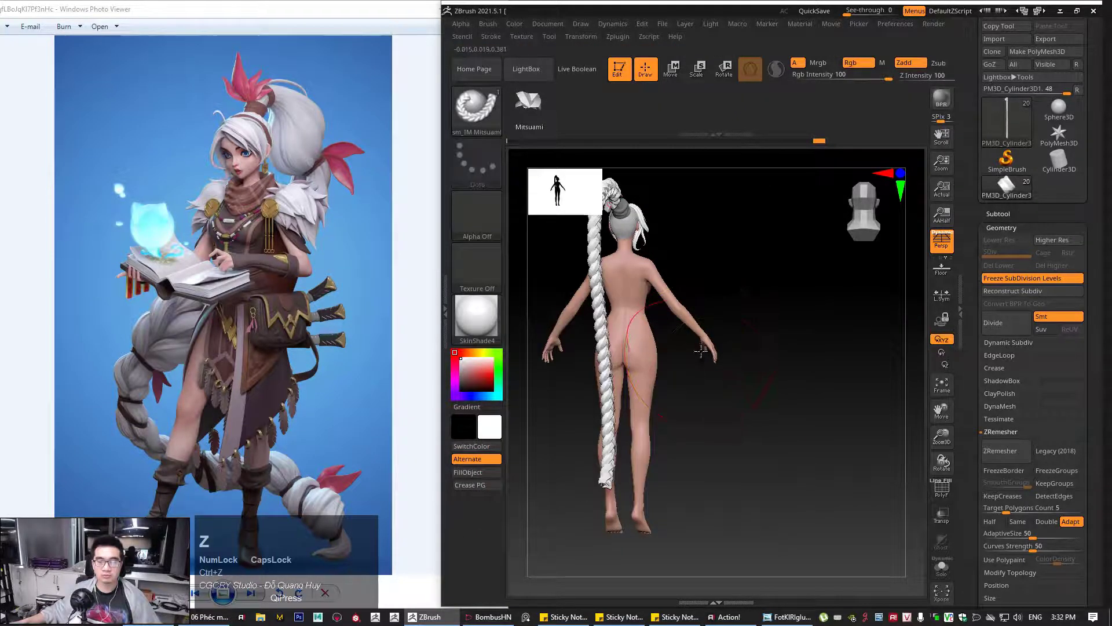
key("space")
left_click_drag(701, 351, 684, 351)
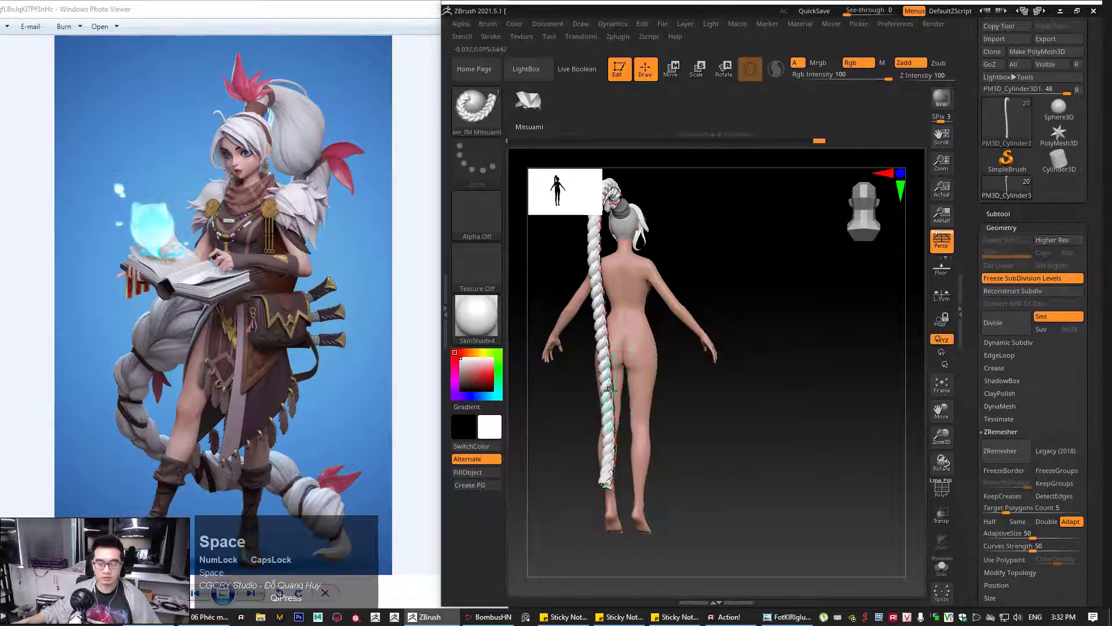
left_click(610, 391)
mouse_move(703, 392)
left_mouse_down()
mouse_move(802, 344)
mouse_move(829, 345)
left_mouse_up()
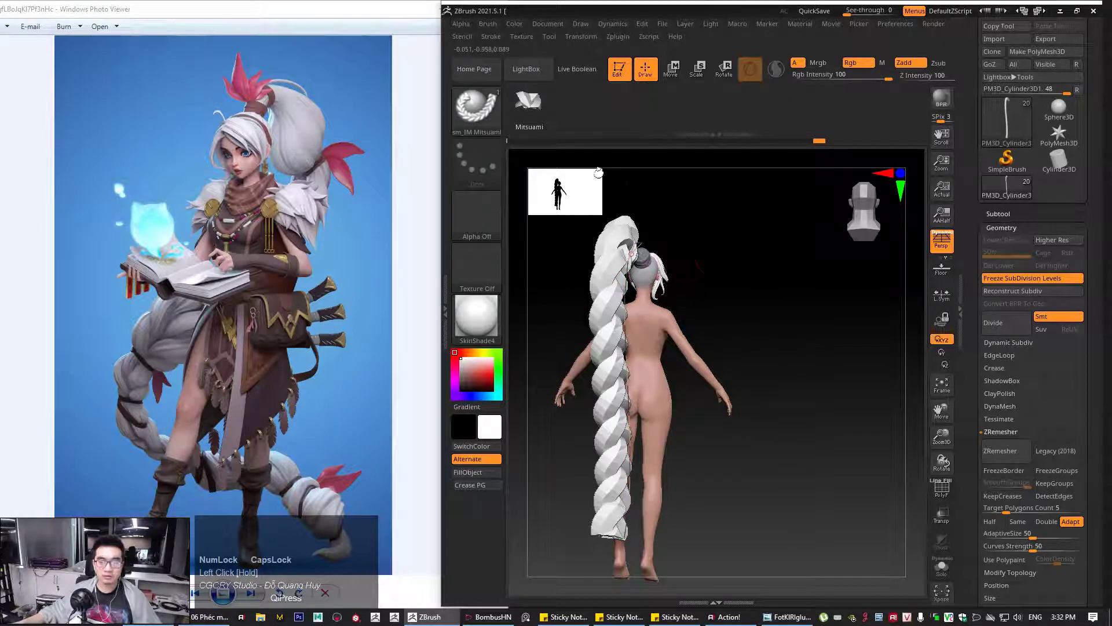
Set the insert brush's depth Imbed to 0 and reapply the braid to its curve with a smaller draw size
left_click(488, 24)
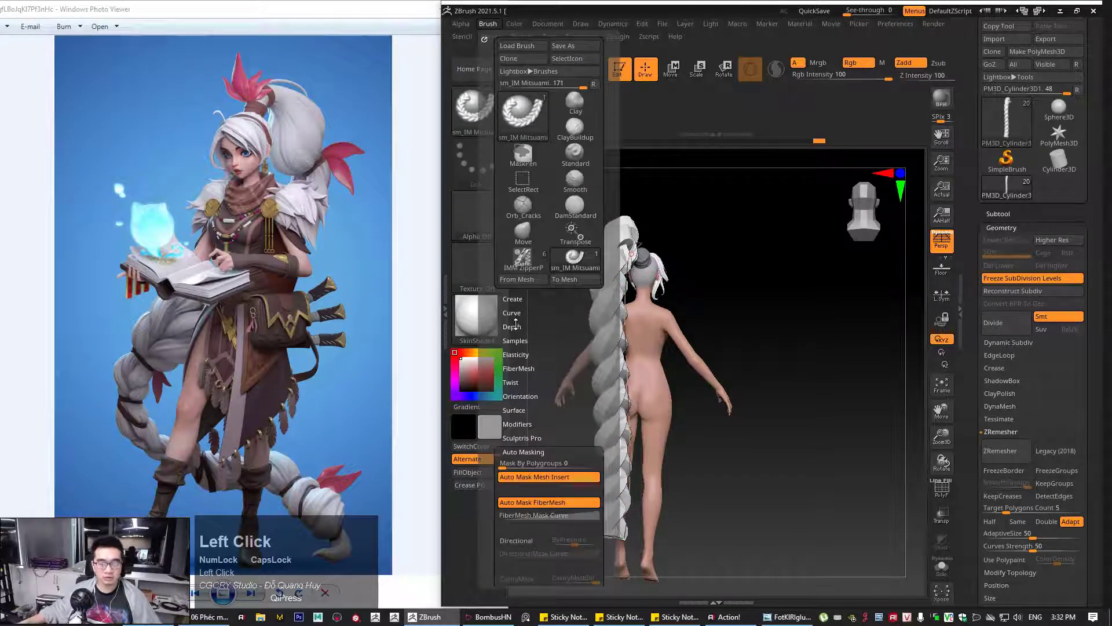
left_click(515, 325)
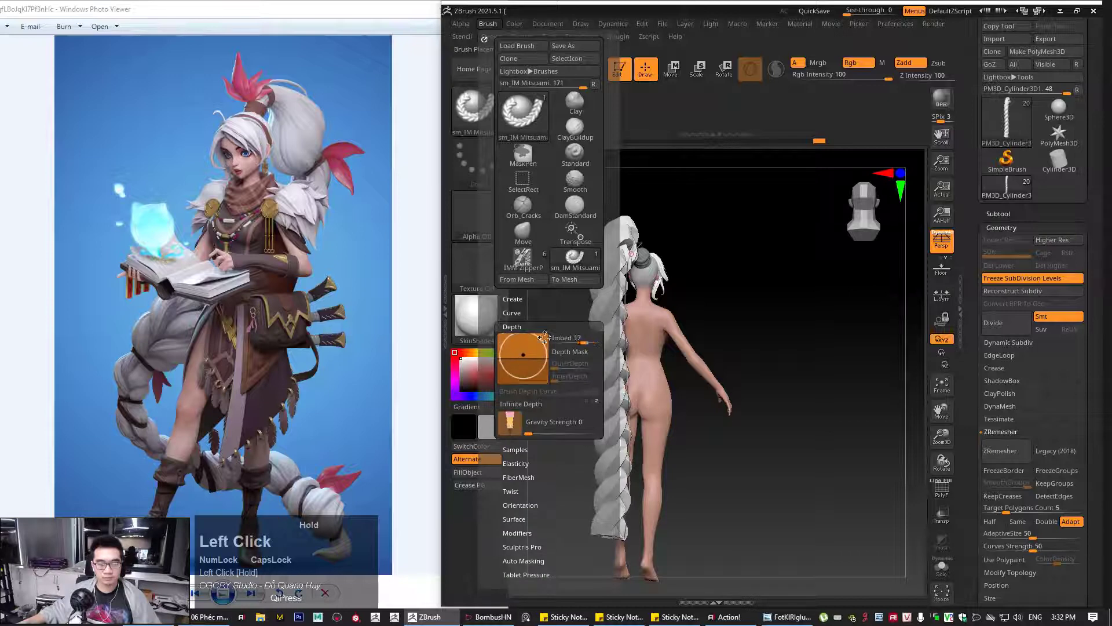
type("0")
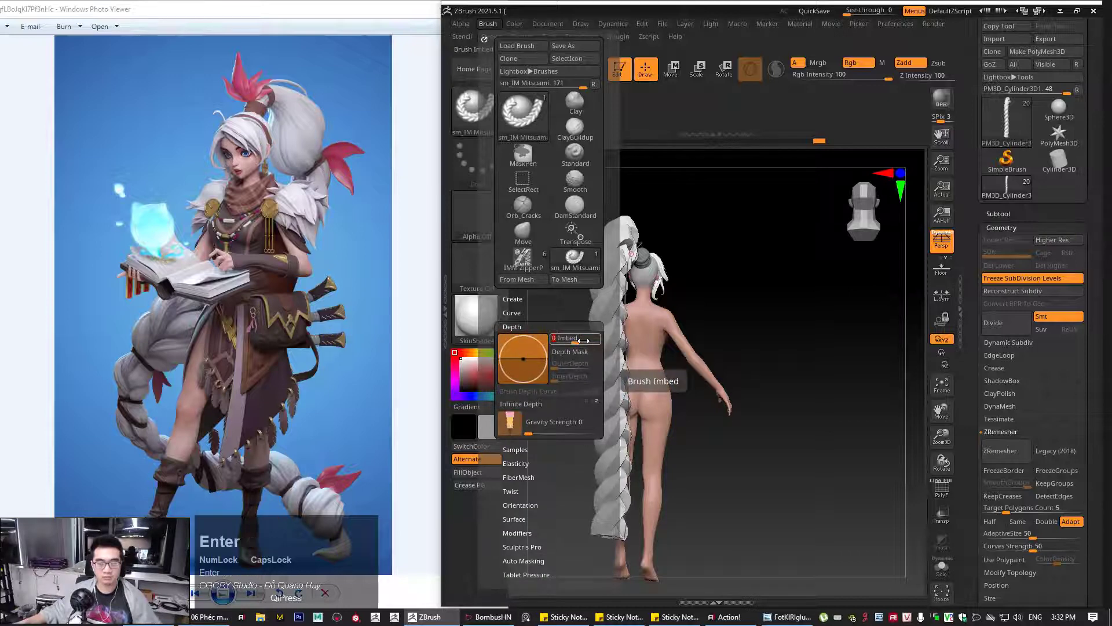
left_click(624, 286)
left_click_drag(777, 273, 678, 255)
key("space")
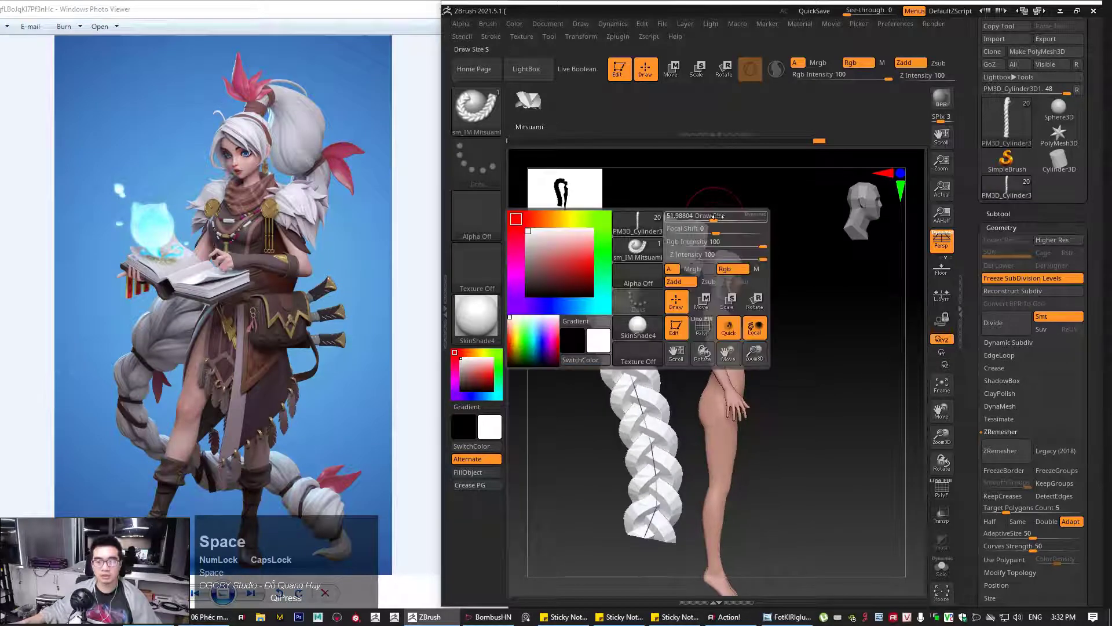
left_click(625, 255)
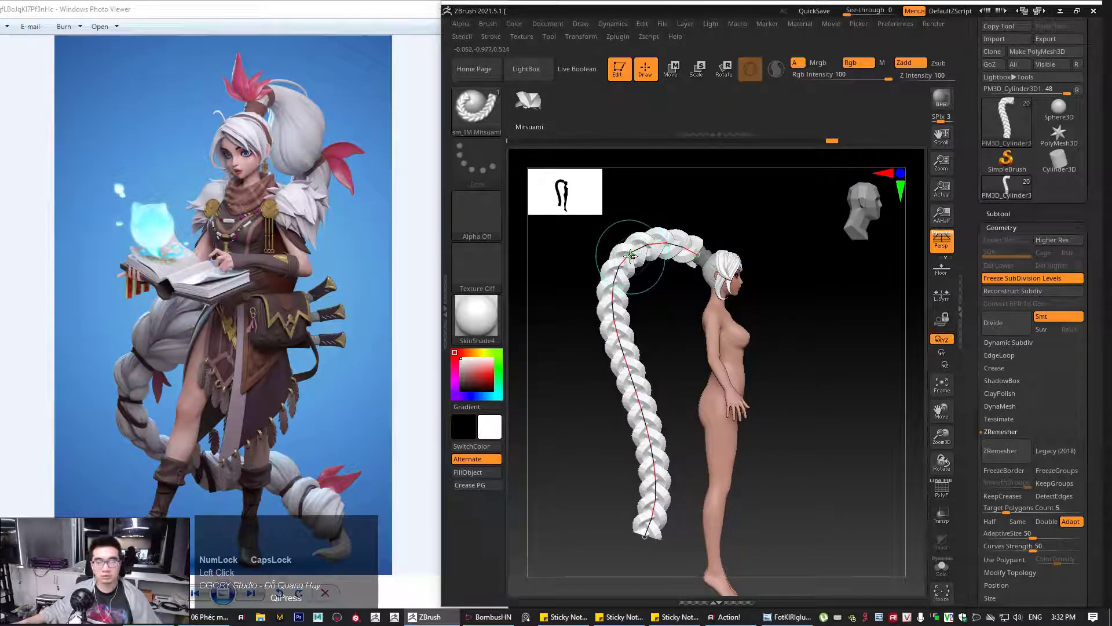
Compare the braid with the reference image and bend its lower end outward behind the feet in side view
left_click_drag(709, 273, 620, 368)
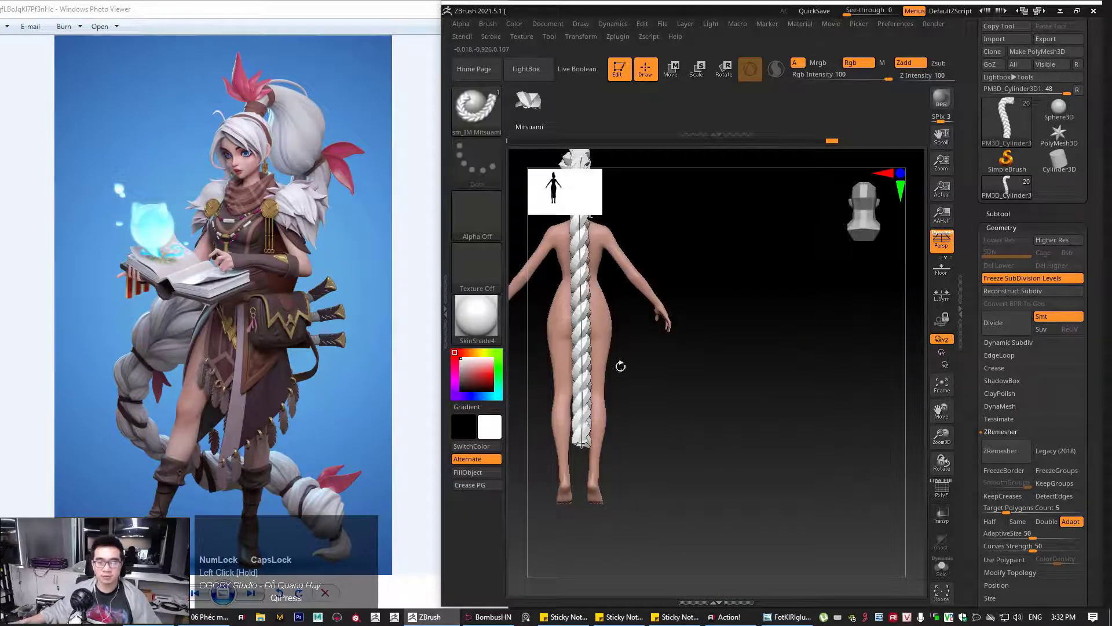
left_click_drag(621, 307, 660, 352, "alt")
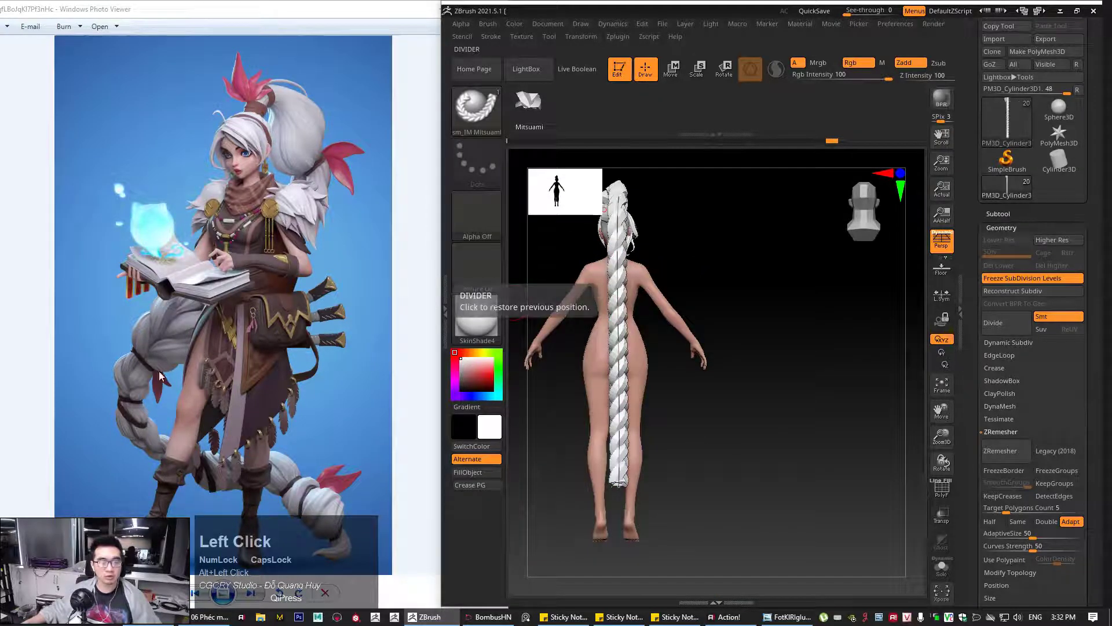
left_click_drag(730, 371, 624, 380)
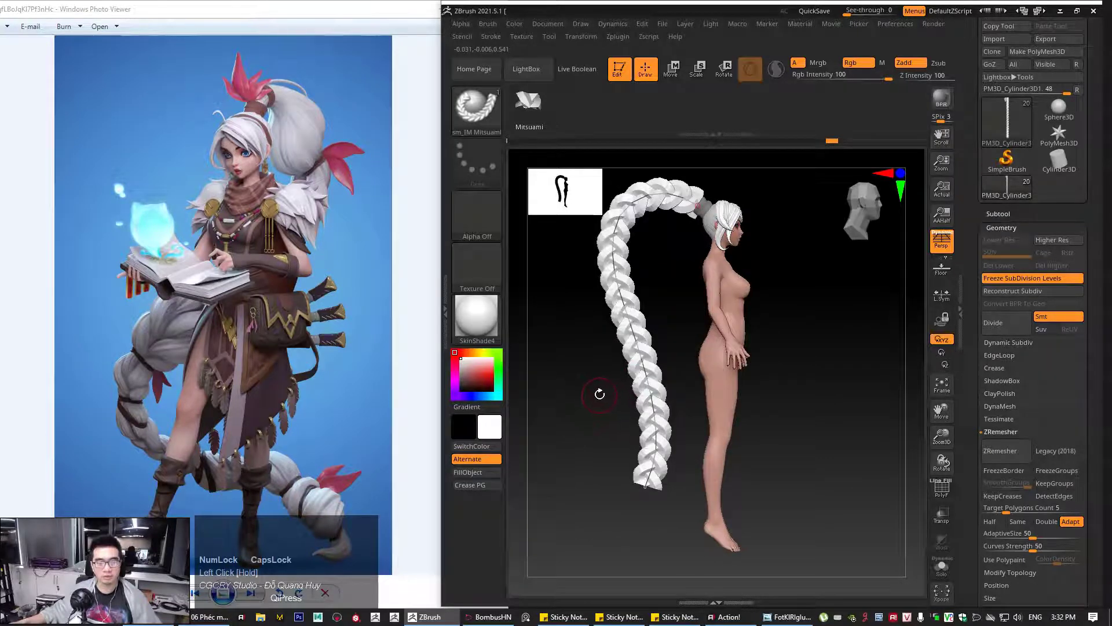
left_click_drag(780, 426, 706, 374, "alt")
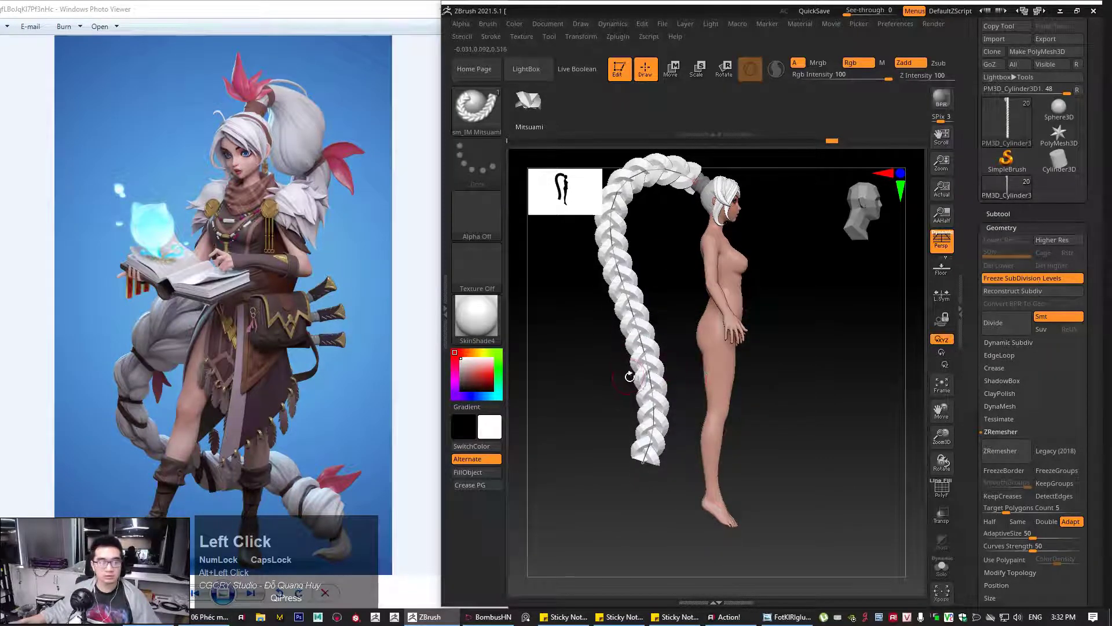
left_click_drag(786, 407, 659, 436)
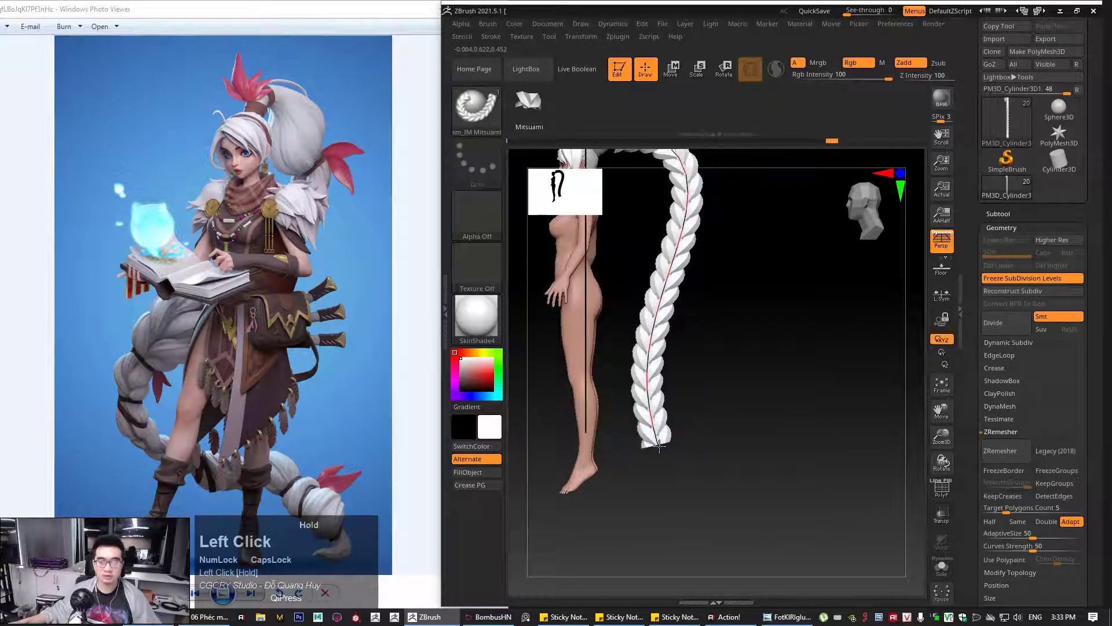
left_click_drag(765, 300, 668, 451, "alt")
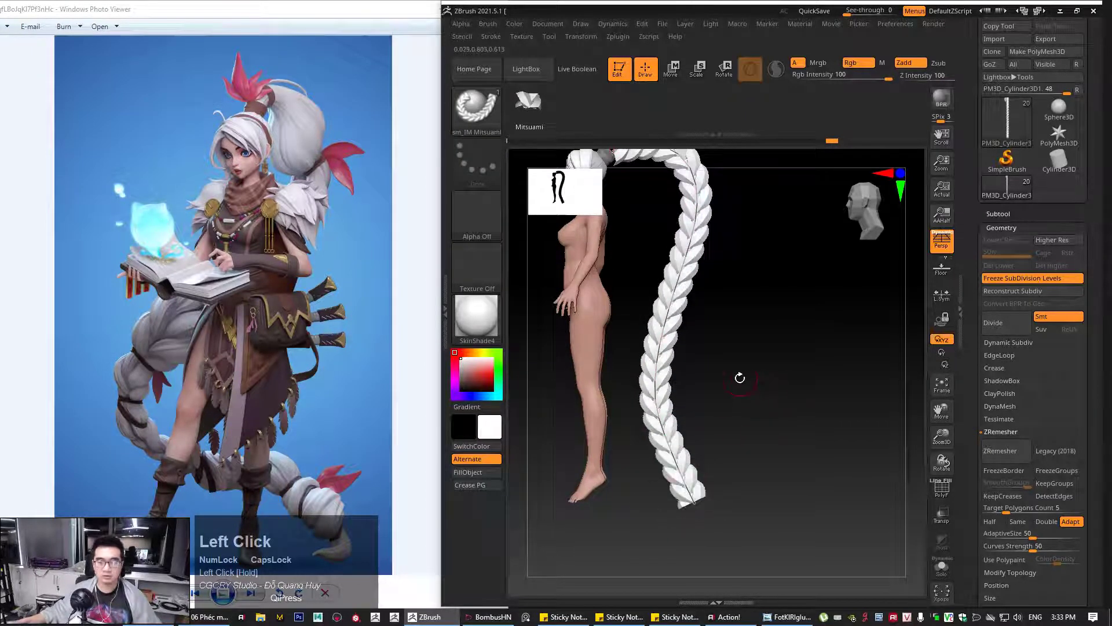
Bend the lower third of the braid in toward the legs from a rear three-quarter view, leaving the tip flared outward
left_click_drag(738, 377, 672, 376)
key("space")
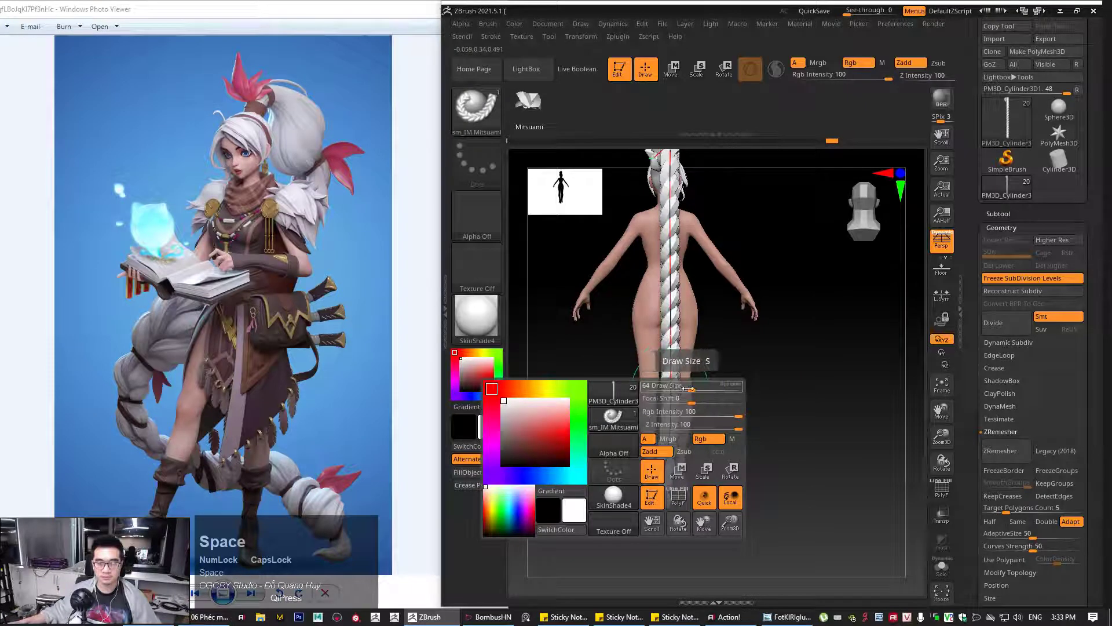
left_click_drag(762, 380, 677, 391)
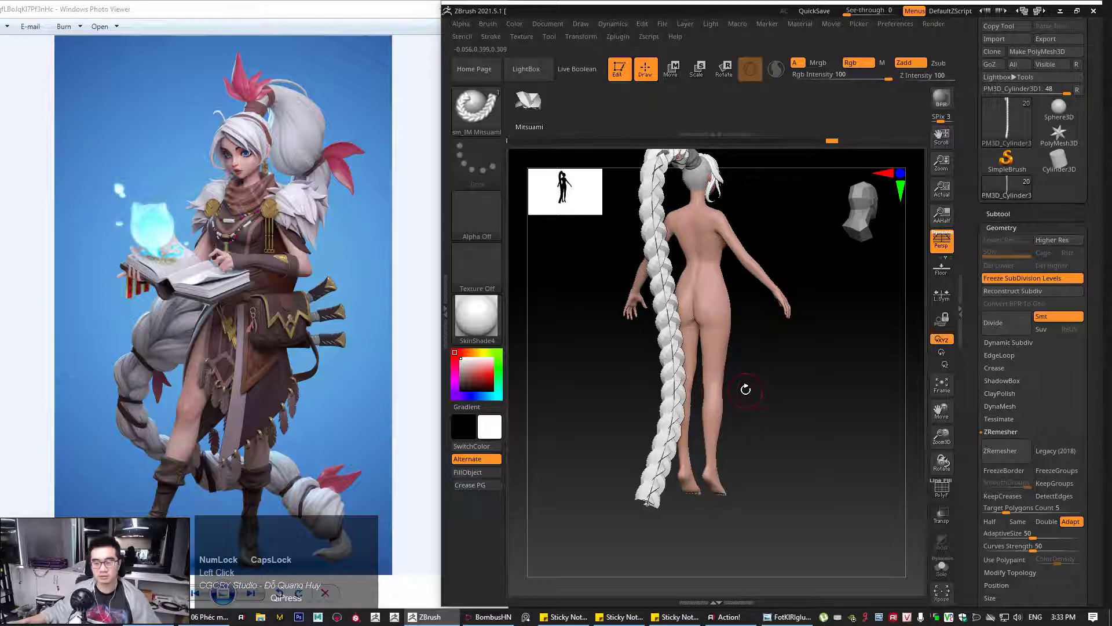
left_click_drag(675, 381, 701, 398)
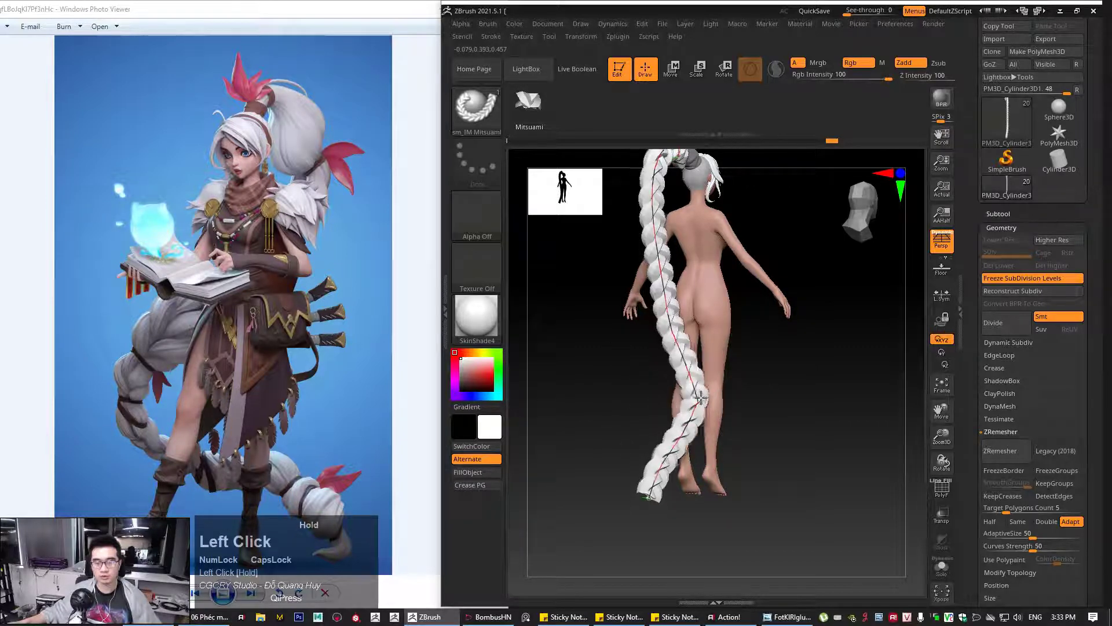
left_click_drag(782, 389, 713, 384)
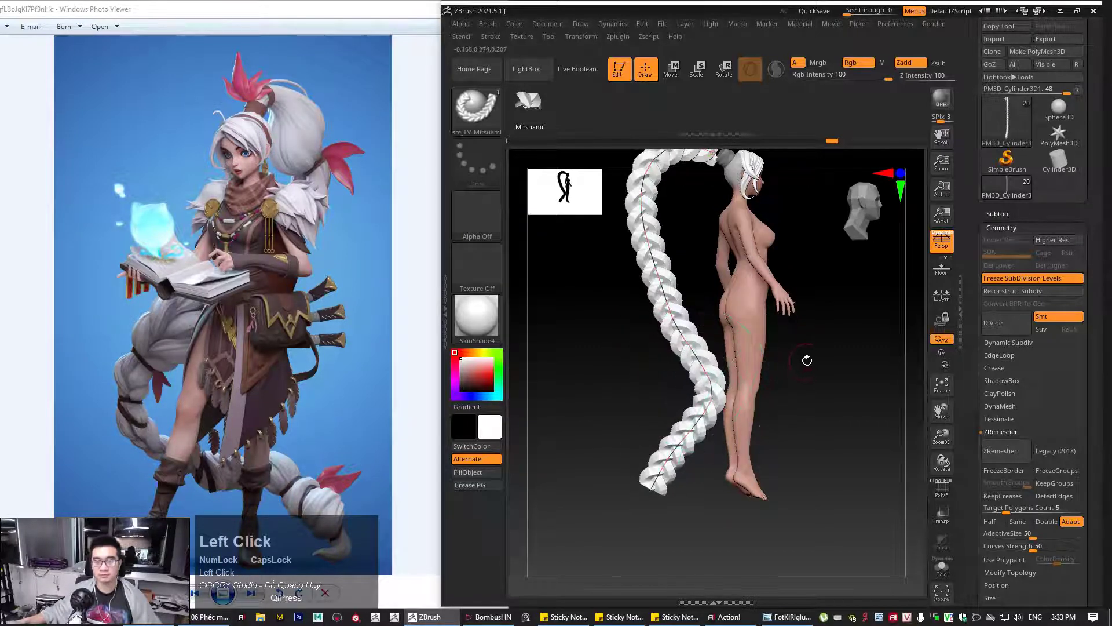
Turn on Lock Start for the brush curve and adjust the braid's upper arch behind the hair bun
left_click_drag(808, 360, 763, 457, "alt")
left_click_drag(675, 249, 772, 245)
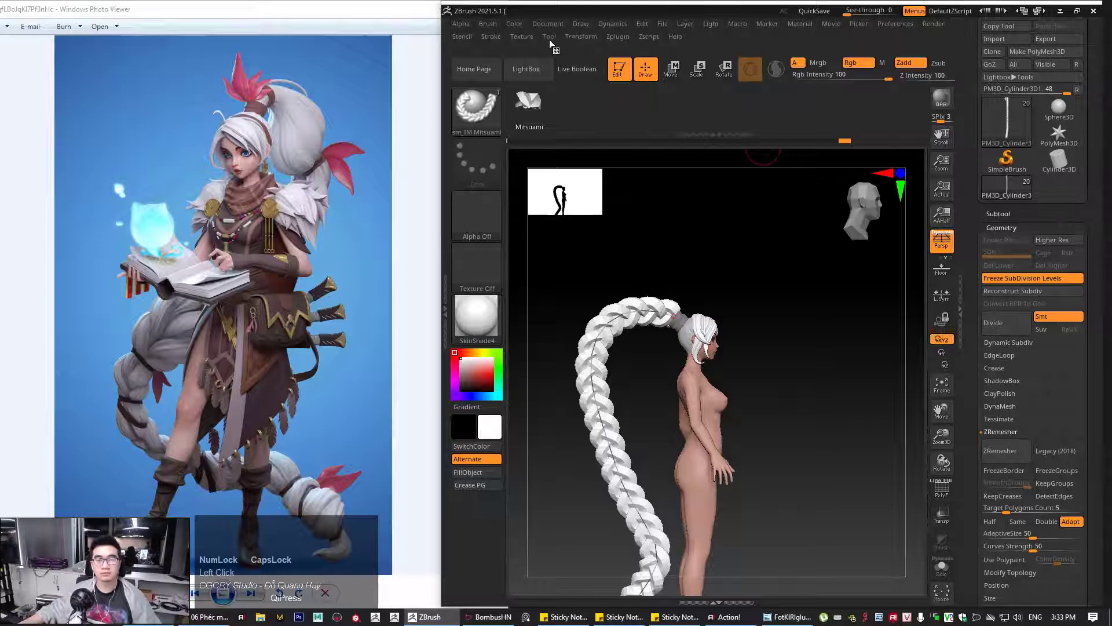
left_click(491, 37)
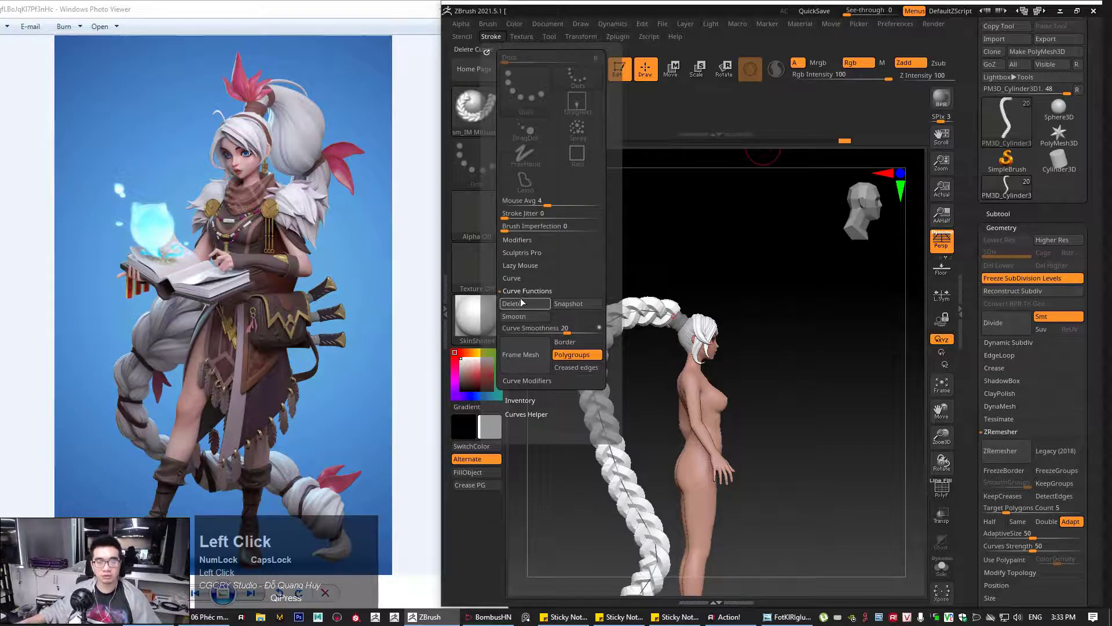
left_click(512, 279)
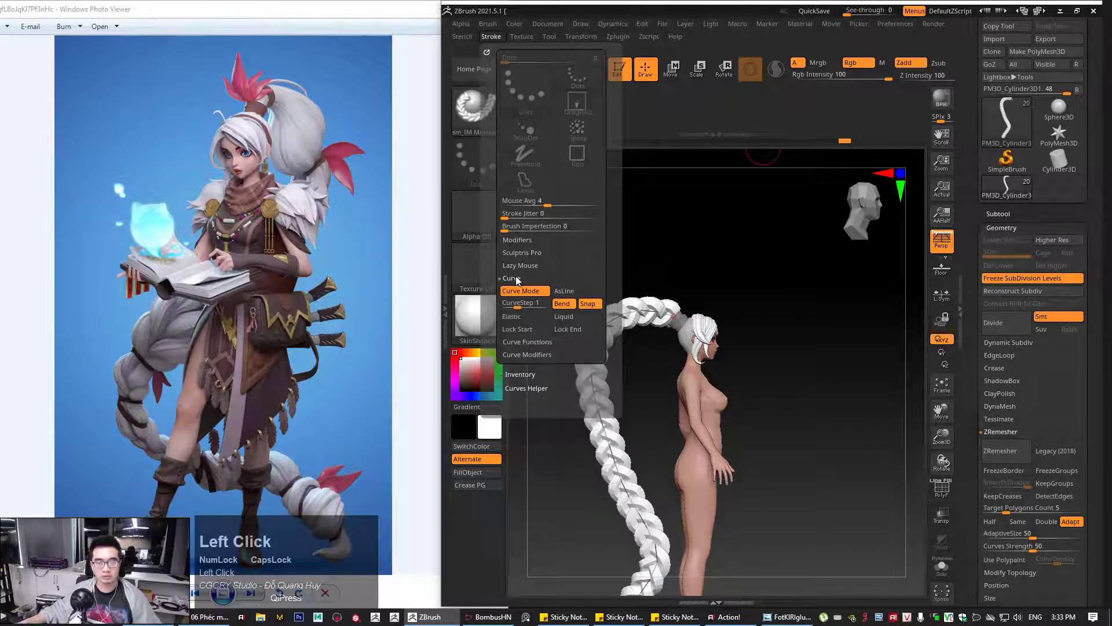
left_click(516, 329)
left_click_drag(617, 314, 609, 313)
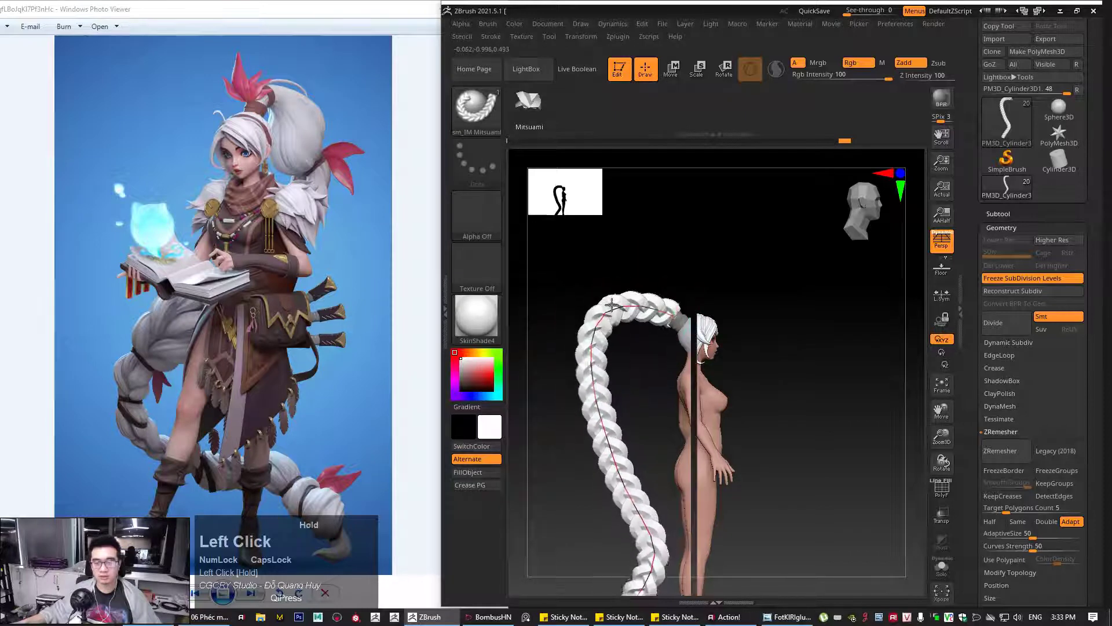
left_click_drag(774, 383, 765, 325, "alt")
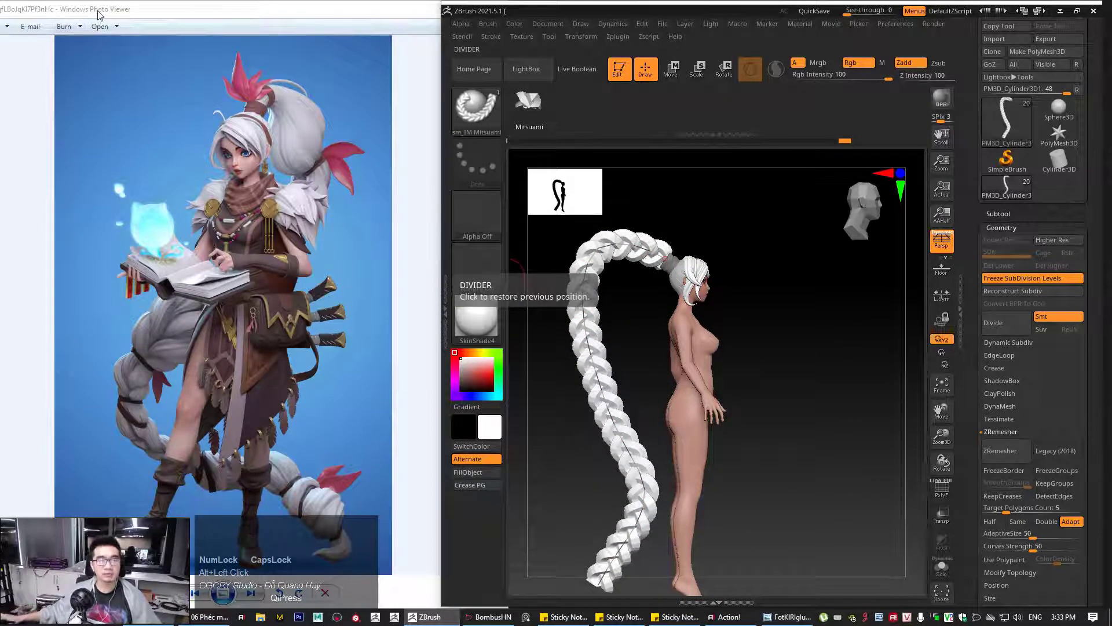
Move the reference image aside, maximize the modelling window and reshape the braid's upper arch with a larger draw size
left_click_drag(97, 15, 0, 17)
left_click(1076, 11)
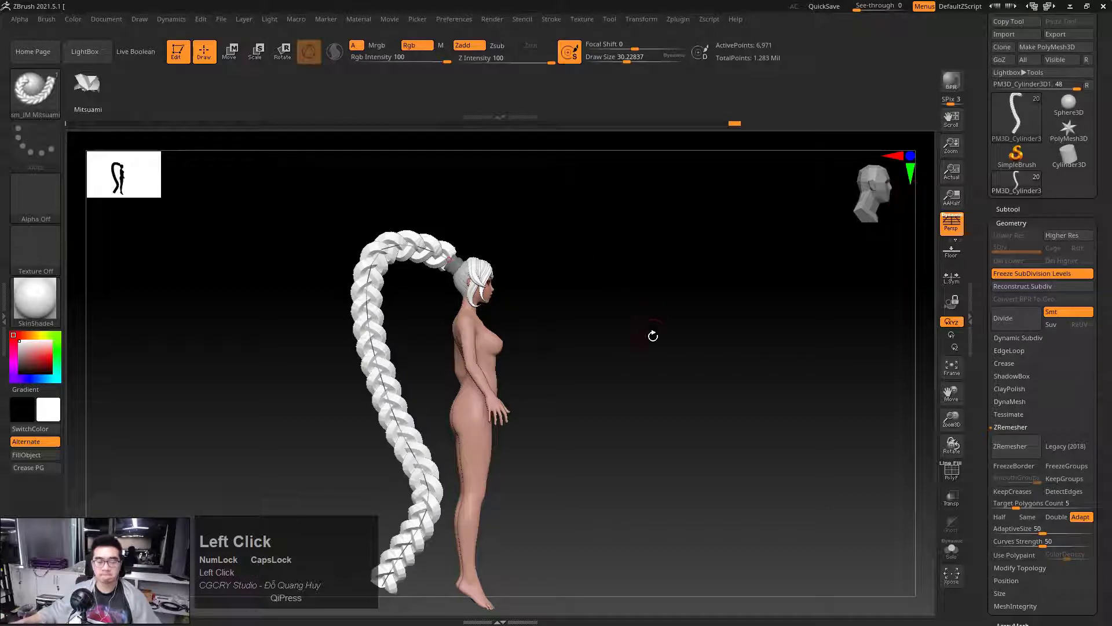
mouse_move(653, 336)
left_mouse_down("shift")
mouse_move(622, 394)
mouse_move(692, 298)
left_mouse_up("shift")
key("space")
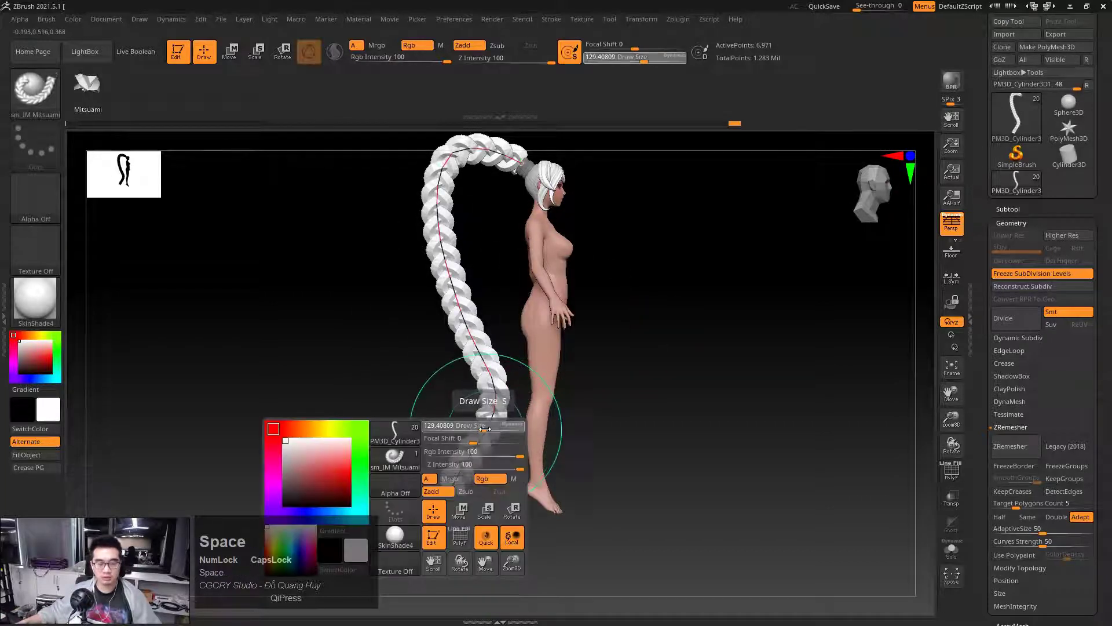
left_click_drag(485, 428, 489, 429)
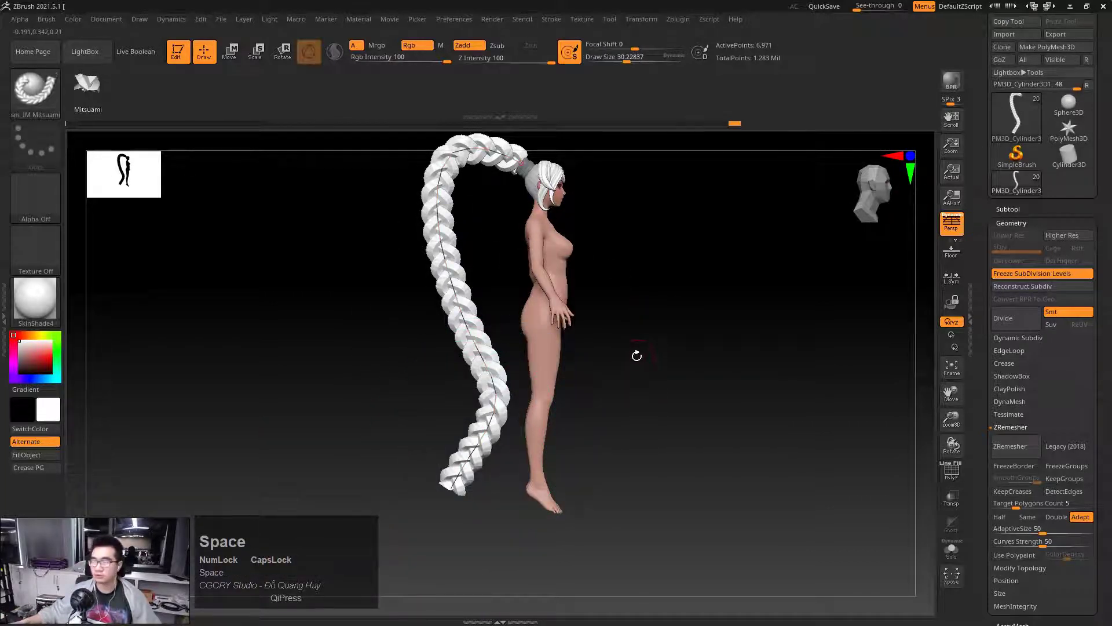
left_click_drag(657, 301, 651, 385, "alt")
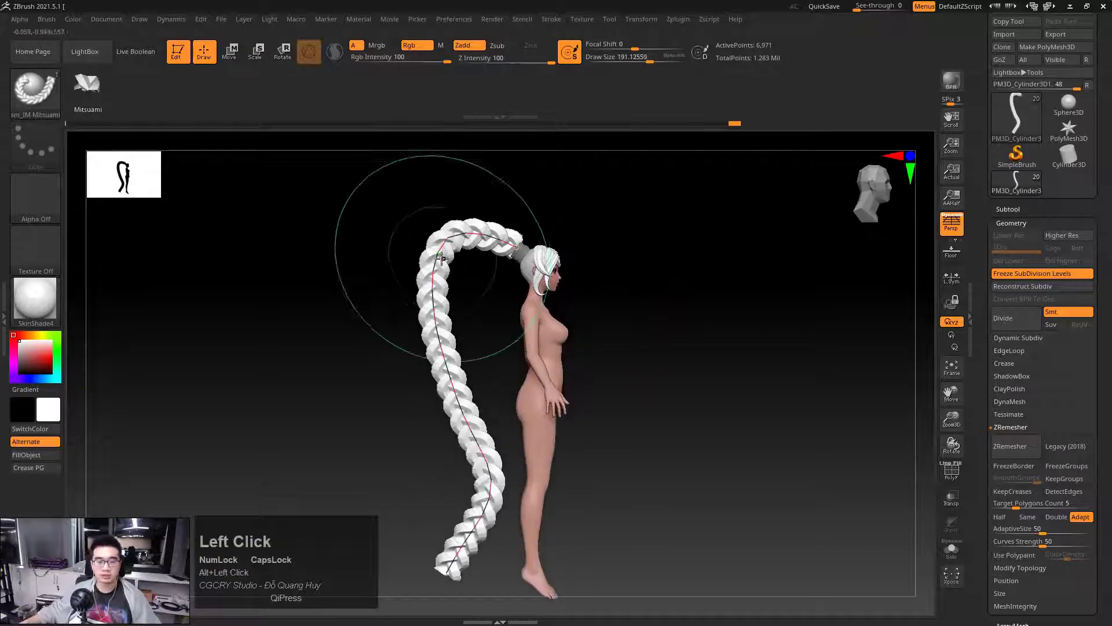
mouse_move(433, 280)
left_mouse_down()
mouse_move(449, 288)
mouse_move(443, 265)
mouse_move(427, 264)
left_mouse_up()
key("space")
left_click_drag(425, 236, 436, 277, "alt")
right_click_drag(437, 277, 494, 281, "ctrl")
left_click_drag(493, 281, 500, 285)
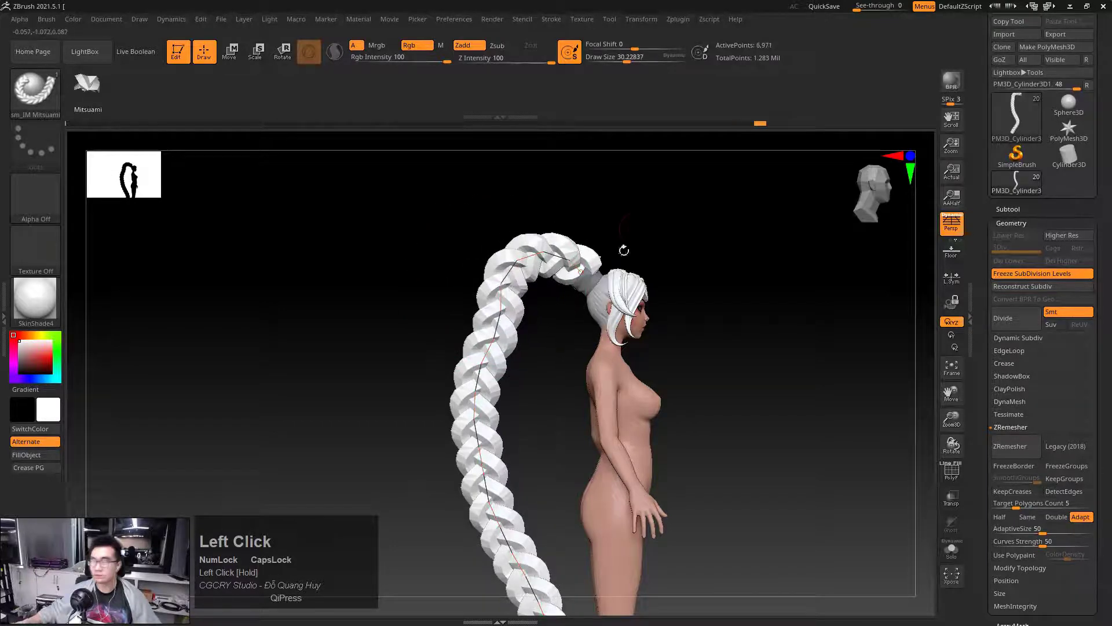
Bring back the reference image, zoom in on the ponytail and trace its inner edge and lower tie in red before clearing the marks
left_click_drag(1111, 95, 440, 94)
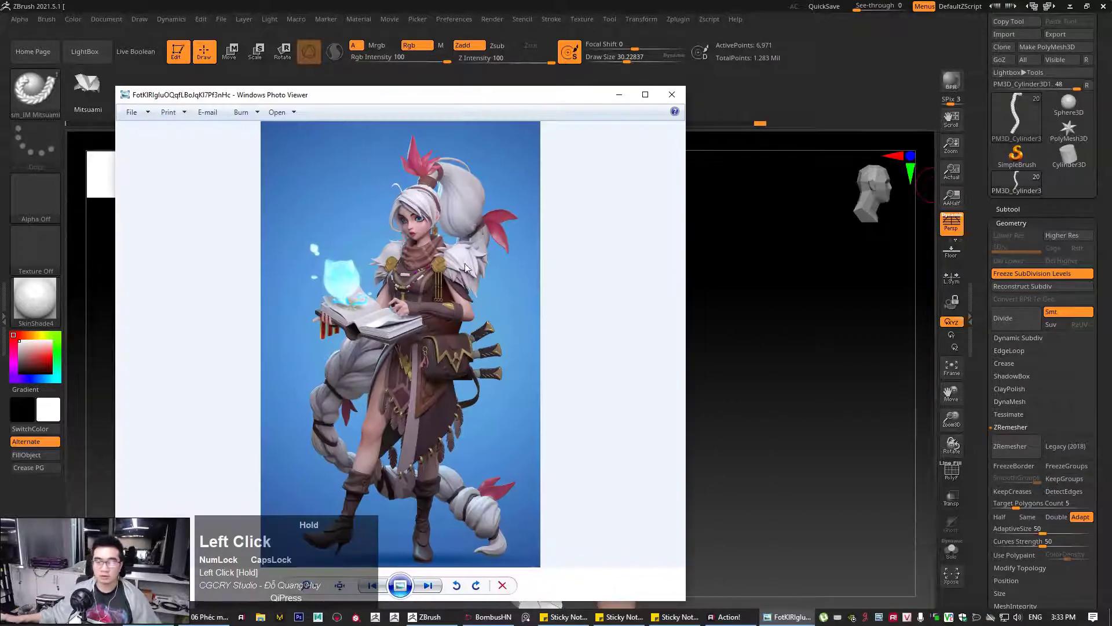
scroll(463, 275, "up", 4)
left_click_drag(456, 260, 464, 347)
key("ctrl+1")
left_click_drag(541, 300, 510, 331)
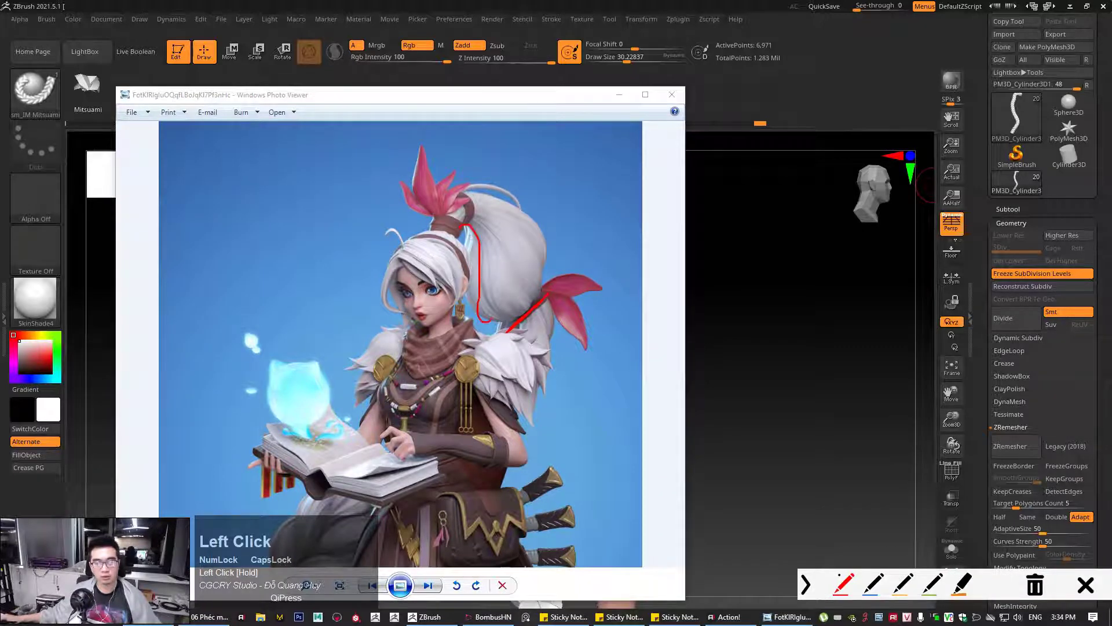
key("Escape")
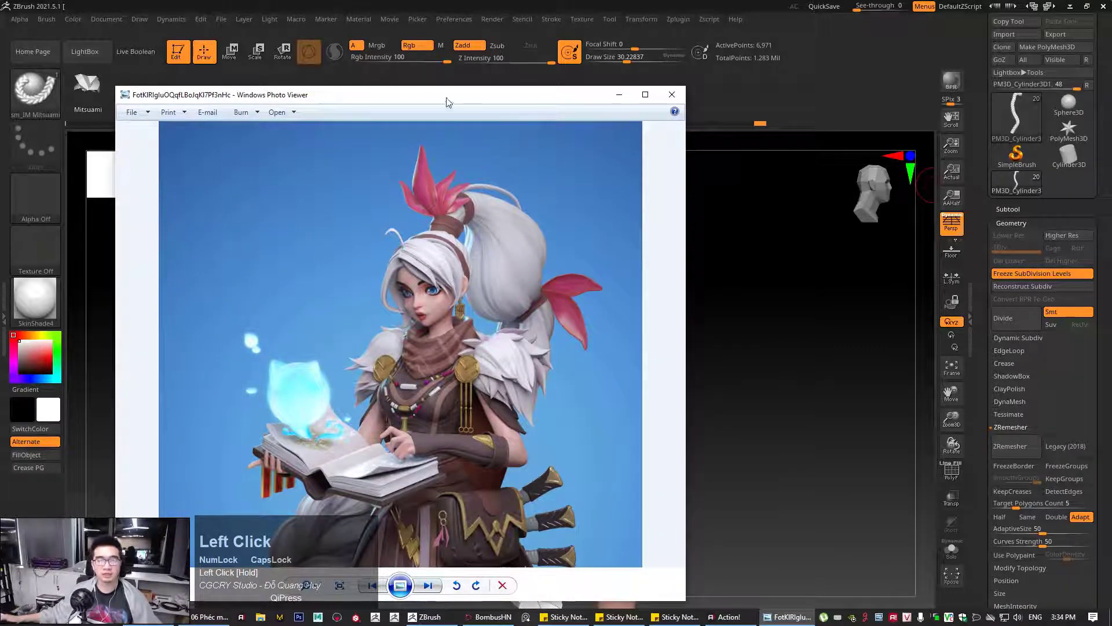
left_click_drag(451, 120, 1111, 123)
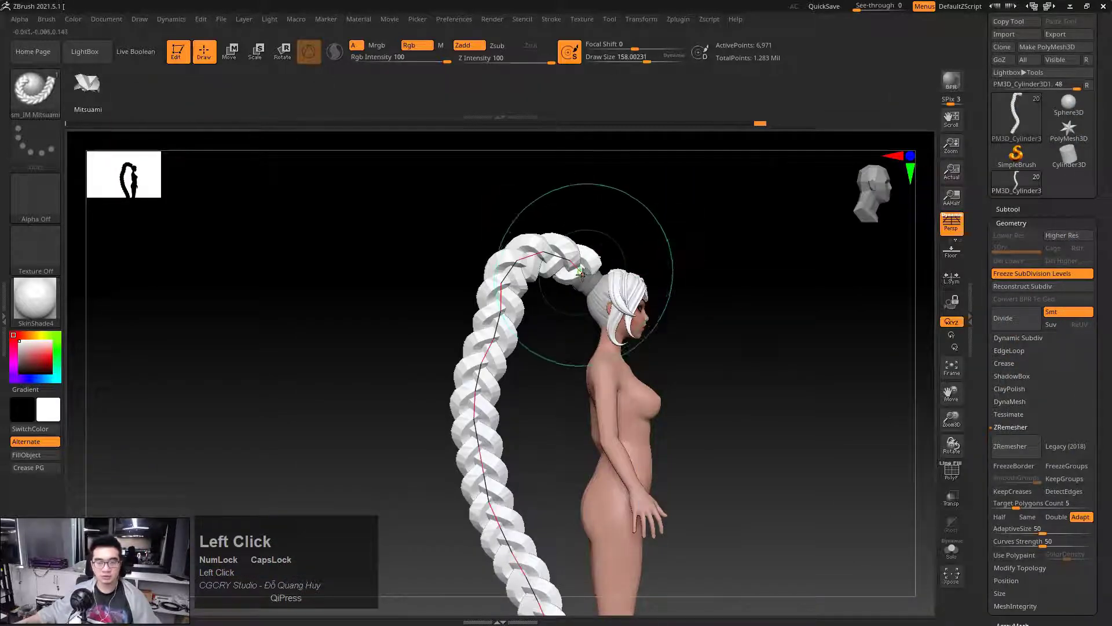
Lower the braid's upper end behind the shoulders and bend its middle into an S-curve from the rear view
mouse_move(584, 271)
left_mouse_down()
mouse_move(563, 281)
mouse_move(550, 356)
mouse_move(471, 348)
mouse_move(510, 324)
mouse_move(498, 295)
mouse_move(539, 342)
mouse_move(504, 339)
mouse_move(511, 349)
left_mouse_up()
left_click_drag(393, 366, 471, 359, "shift")
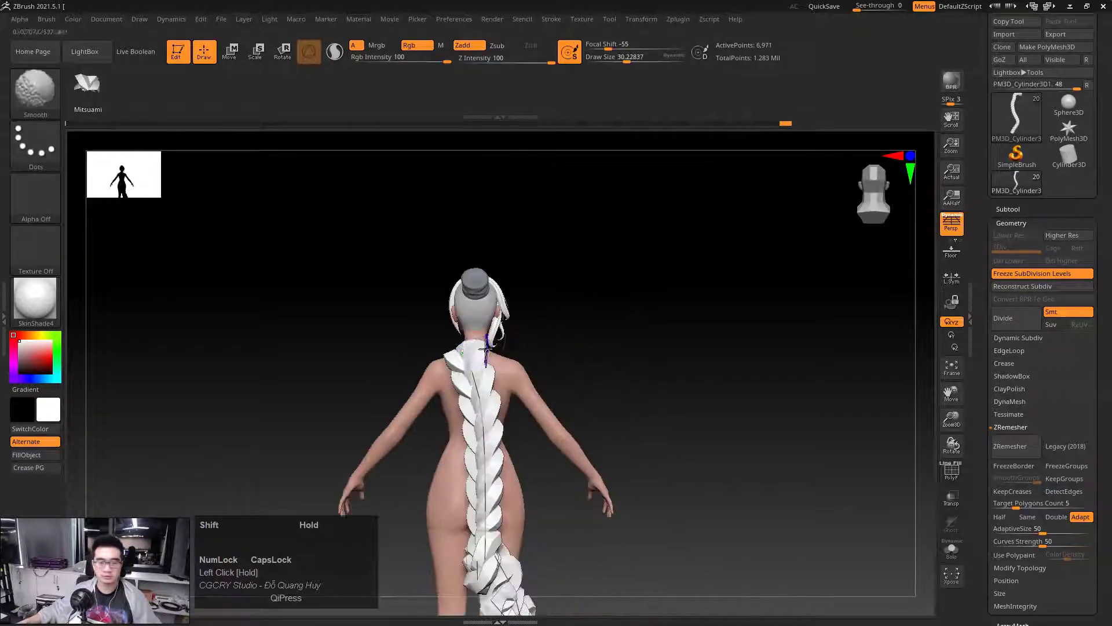
mouse_move(435, 440)
left_mouse_down("alt")
mouse_move(476, 354)
mouse_move(524, 350)
mouse_move(458, 347)
mouse_move(479, 342)
left_mouse_up("alt")
left_click_drag(653, 340, 670, 253, "alt")
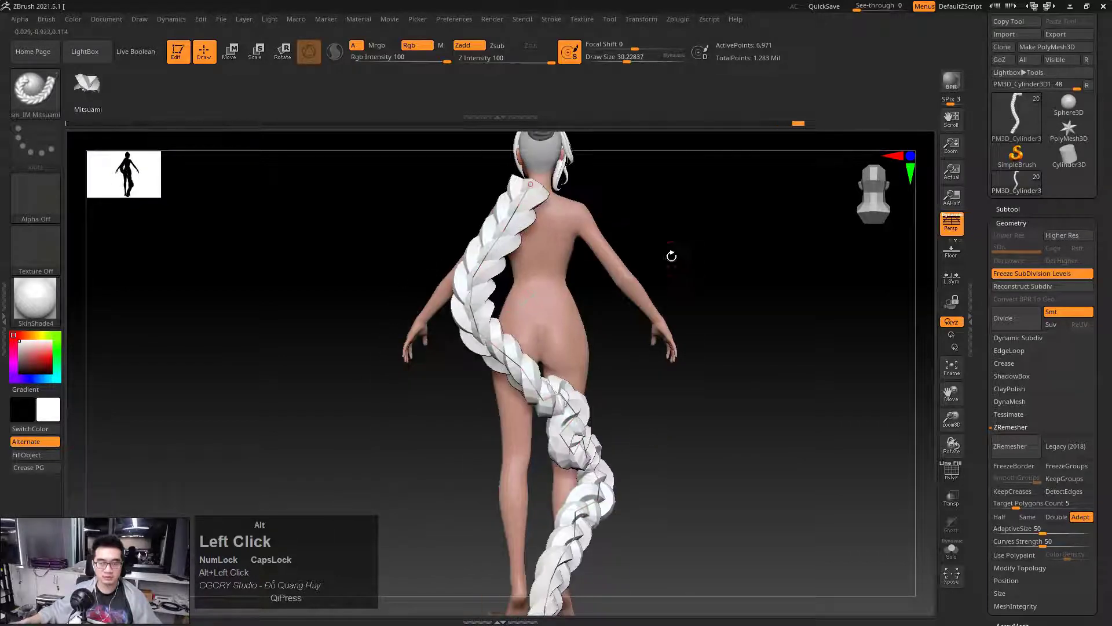
left_click_drag(525, 377, 467, 399)
mouse_move(695, 440)
left_mouse_down()
mouse_move(517, 461)
mouse_move(493, 387)
left_mouse_up()
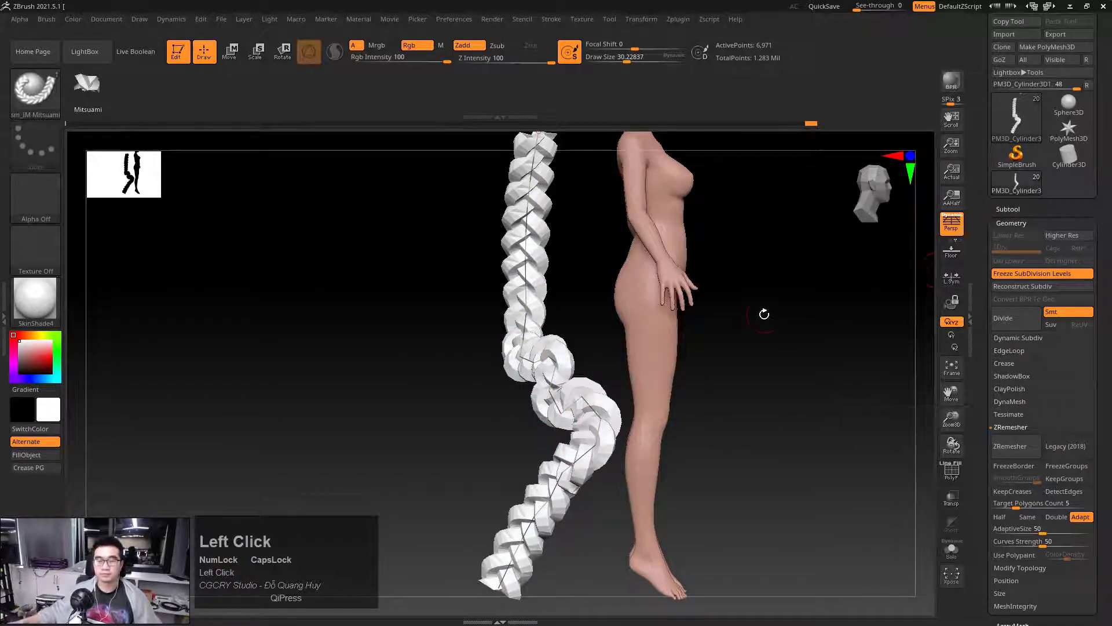
From the front, swing the lower half of the braid out past the legs into a wide C-shaped loop
left_click_drag(762, 313, 713, 351)
right_click_drag(713, 351, 723, 335, "ctrl")
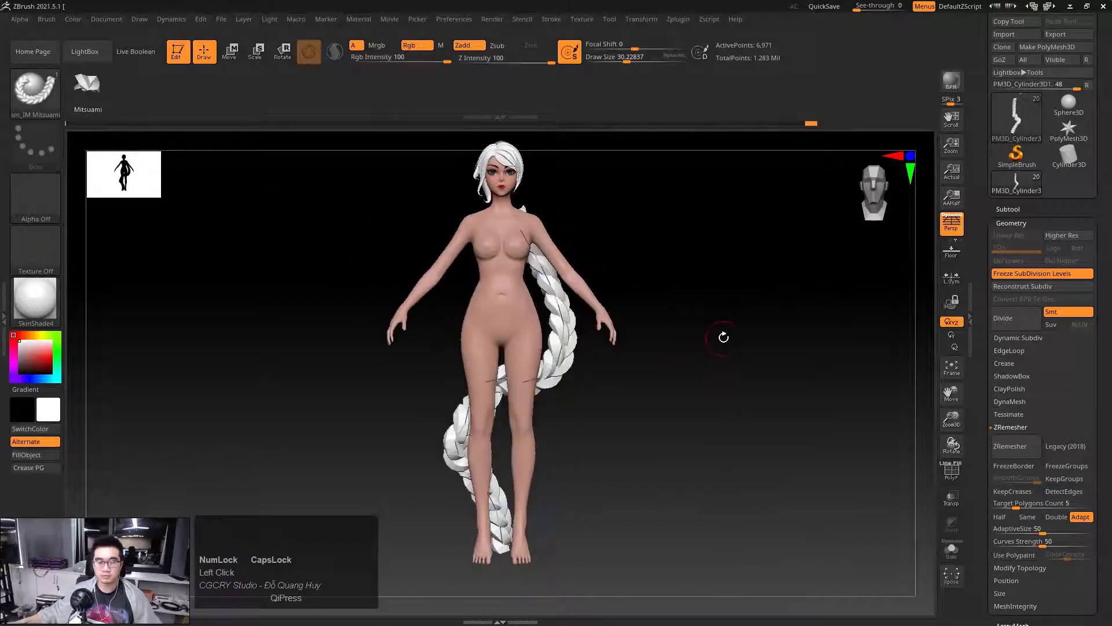
left_click_drag(723, 336, 707, 340)
left_click_drag(601, 329, 644, 330, "alt")
key("space")
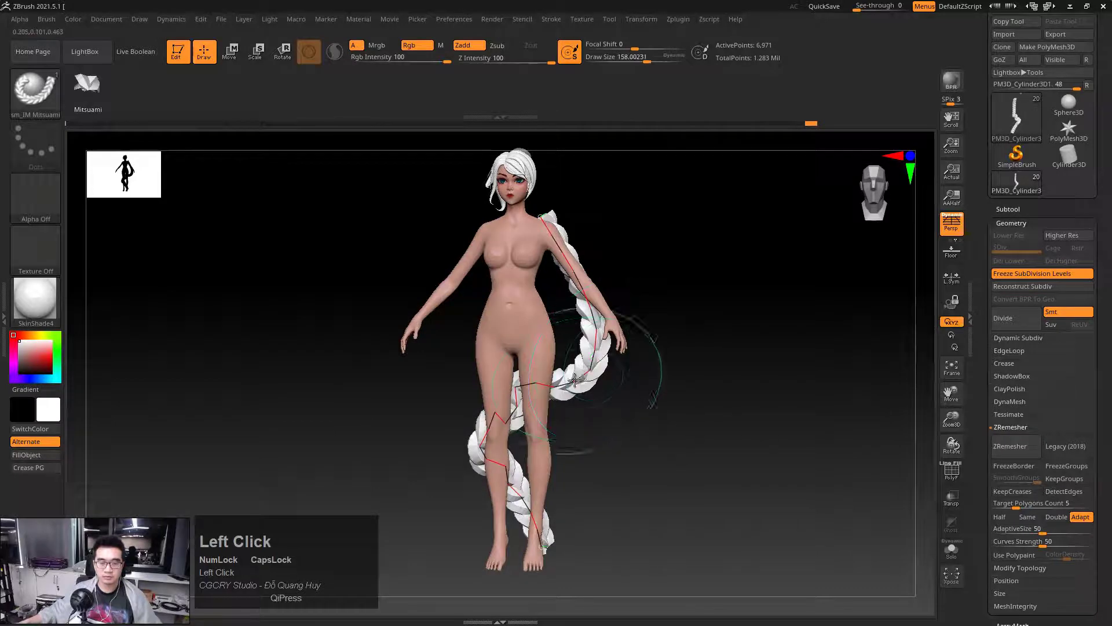
left_click_drag(500, 441, 493, 496)
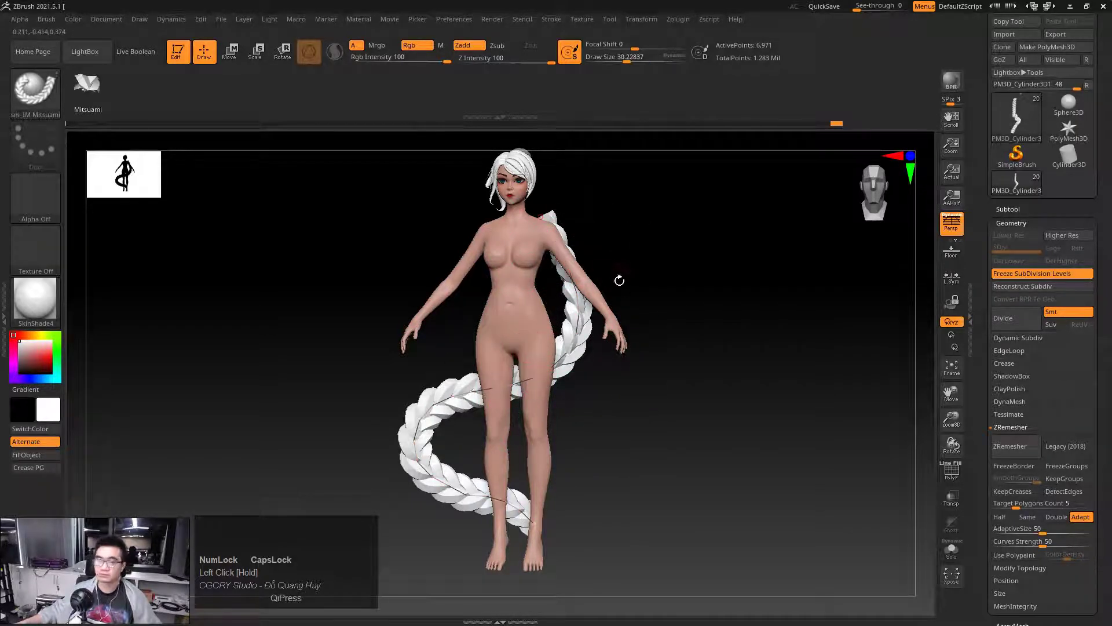
Sketch the intended curve in red from the shoulder across the hips to the braid's outer bend, and clear the mark
right_click_drag(647, 271, 618, 286, "ctrl")
left_click_drag(618, 285, 635, 276)
key("ctrl+shift+1")
left_click_drag(536, 251, 537, 267)
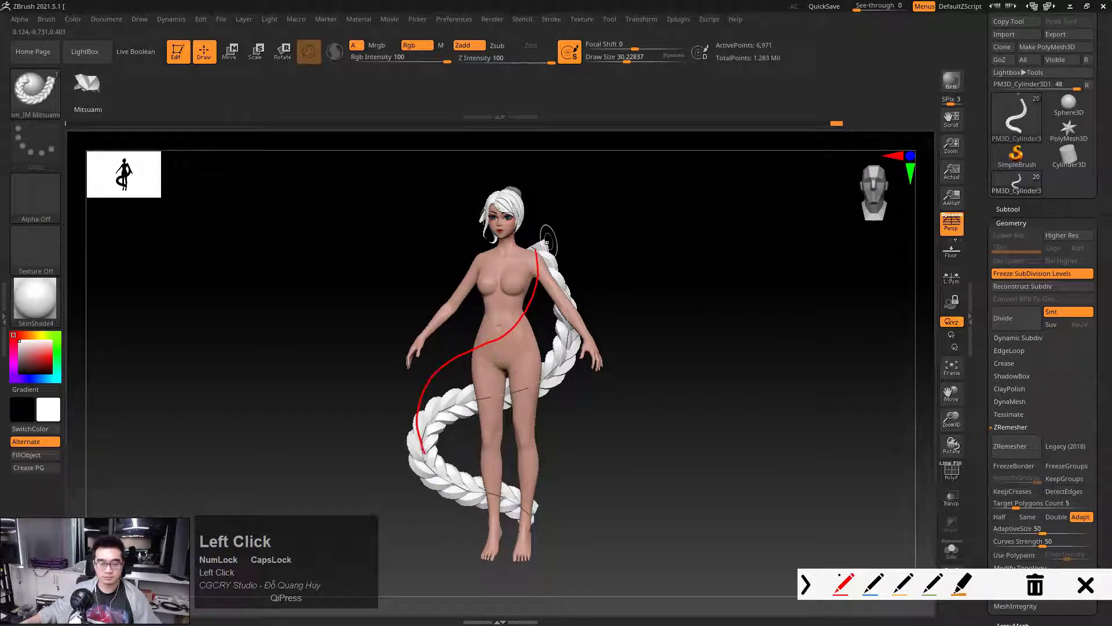
key("Escape")
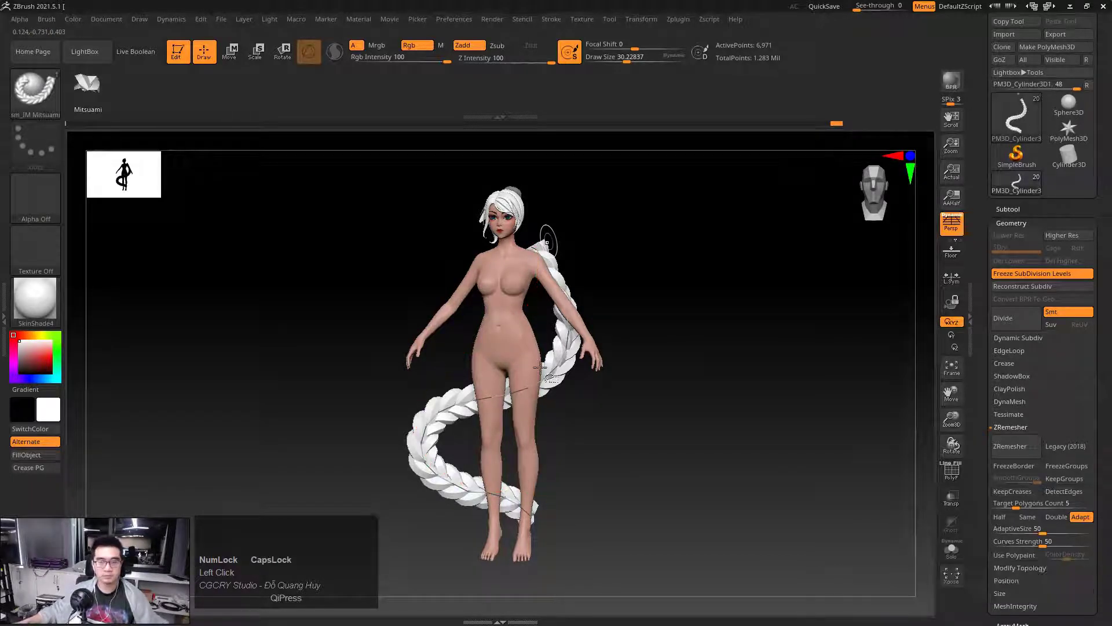
Pull the braid's middle inward behind the hips and refine the outer bend with a draw size of about 60
mouse_move(538, 377)
left_mouse_down()
mouse_move(498, 374)
mouse_move(497, 359)
mouse_move(519, 347)
left_mouse_up()
key("space")
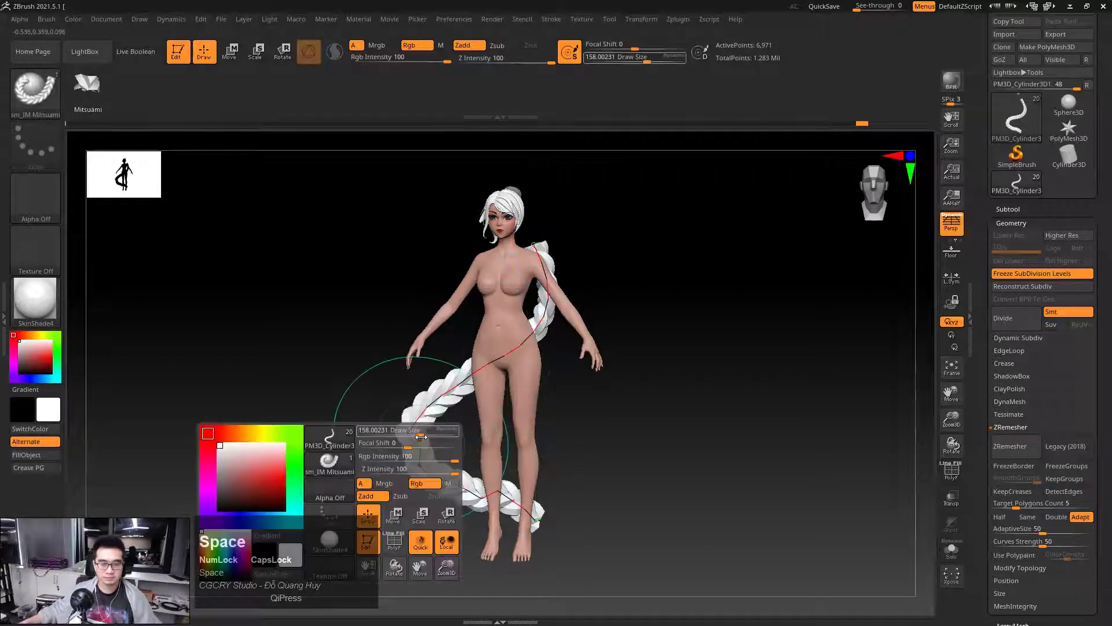
mouse_move(407, 442)
left_mouse_down()
mouse_move(389, 442)
mouse_move(409, 417)
mouse_move(413, 443)
left_mouse_up()
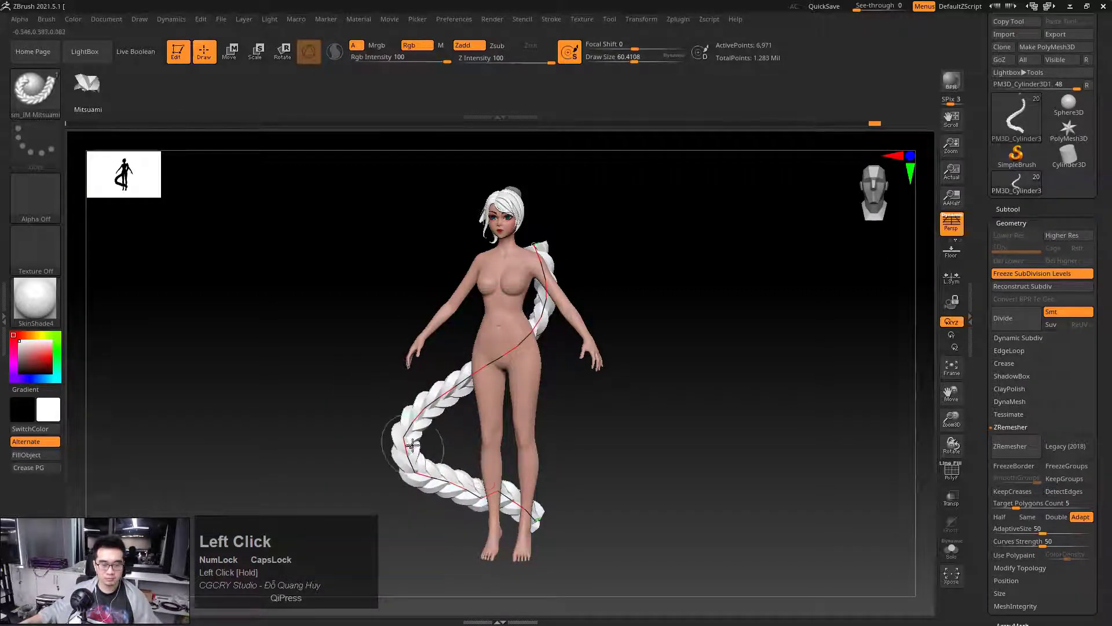
left_click_drag(489, 484, 488, 487)
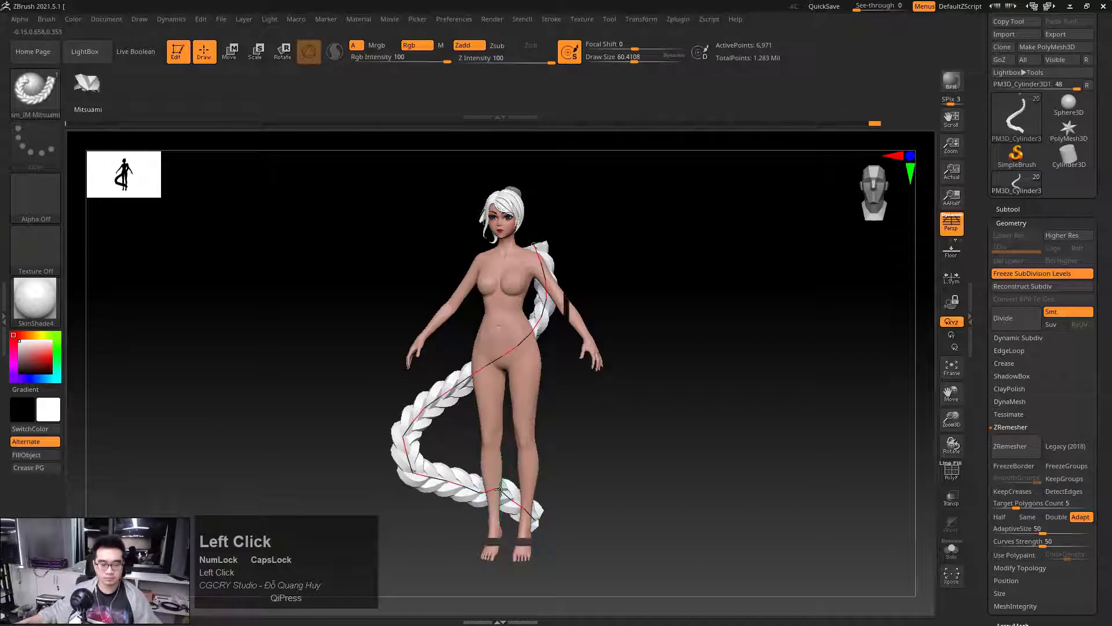
left_click_drag(582, 478, 577, 447, "alt")
Round the outer bend at a draw size of about 44 and swing the tip past the far leg at about 105
key("space")
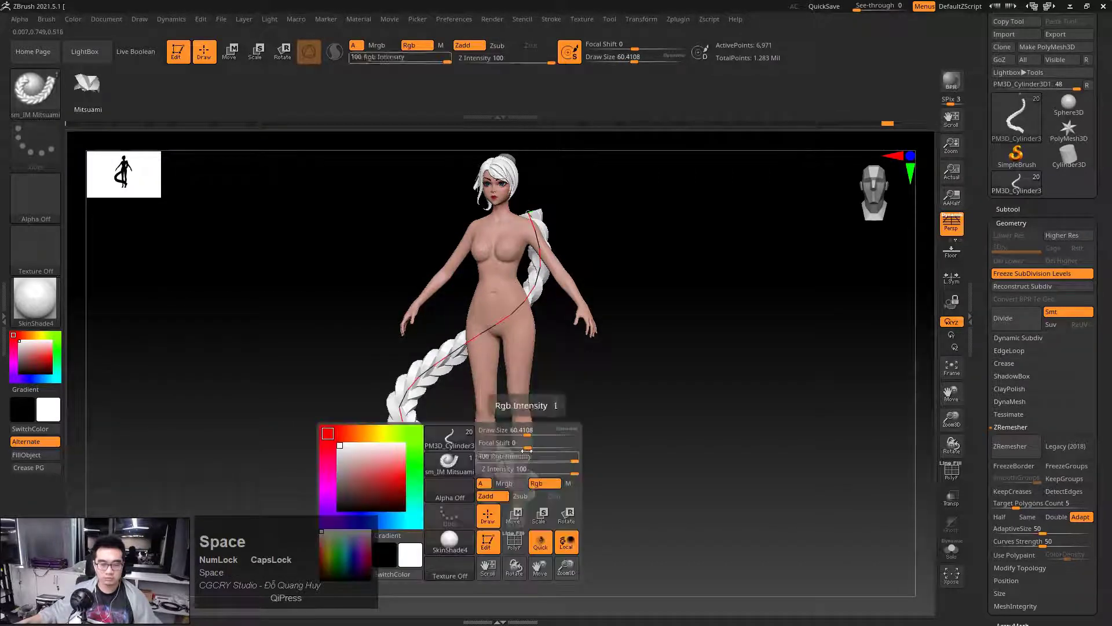
left_click_drag(518, 430, 523, 430)
left_click(521, 472)
left_click_drag(520, 474, 552, 471)
key("space")
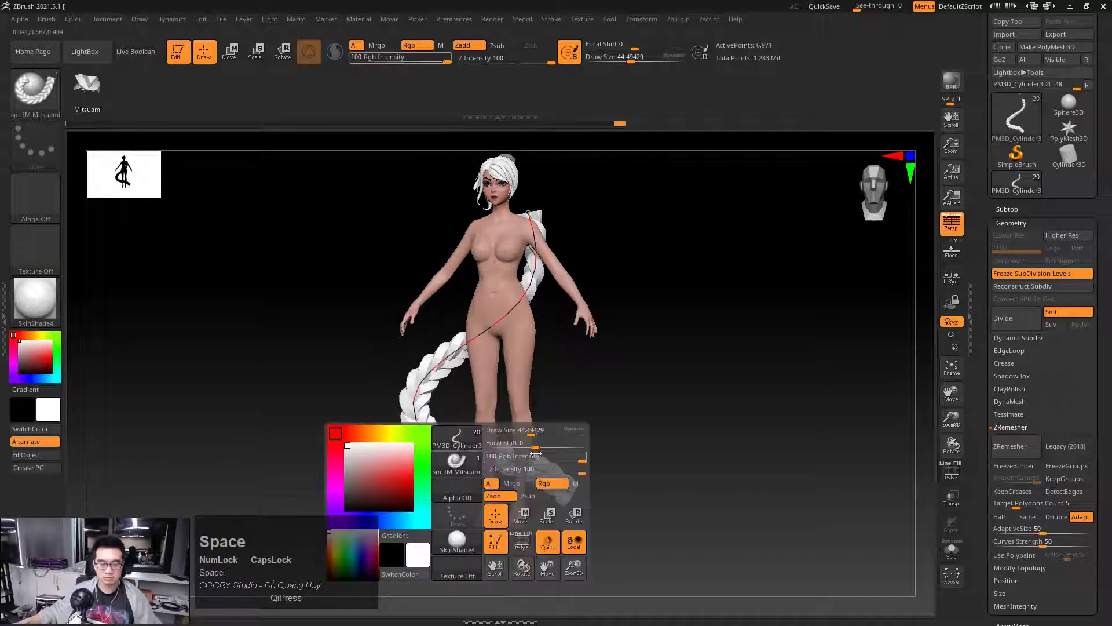
left_click_drag(521, 405, 536, 406)
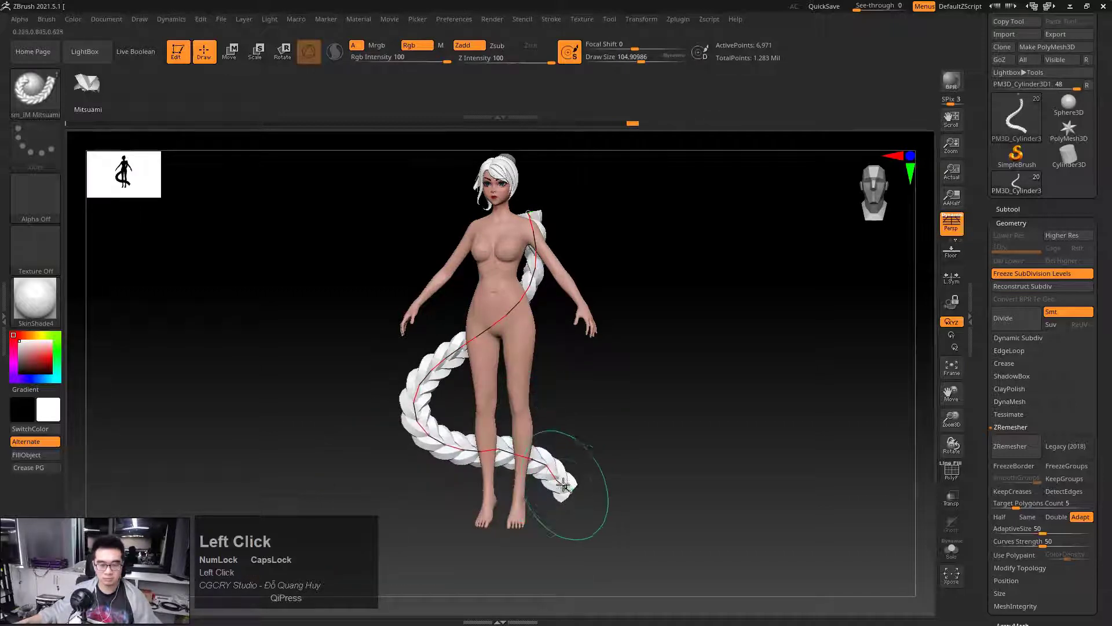
left_click_drag(569, 492, 581, 484)
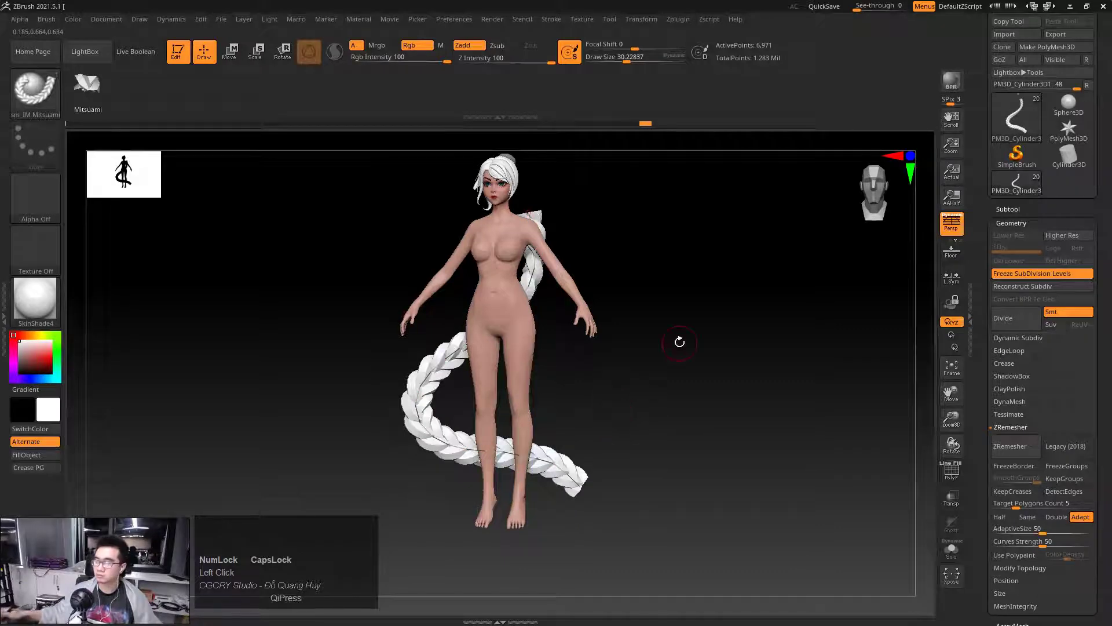
Bring up the reference image, zoom in and outline the braid's tip in red, clear the marks and move the image aside
left_click(791, 616)
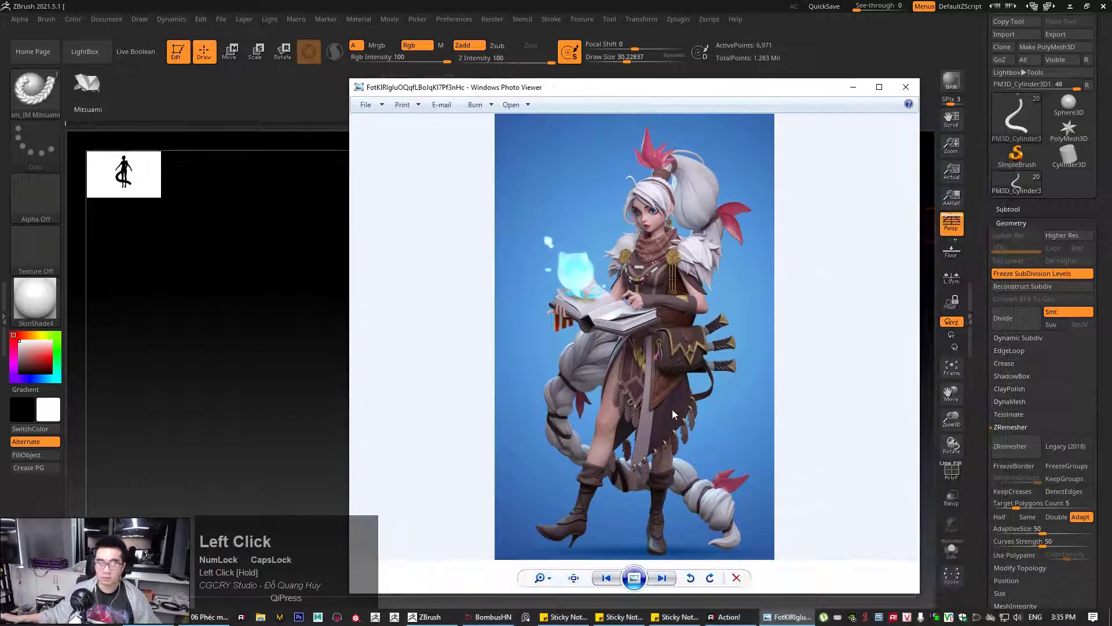
scroll(689, 481, "up", 3)
left_click_drag(725, 475, 702, 502)
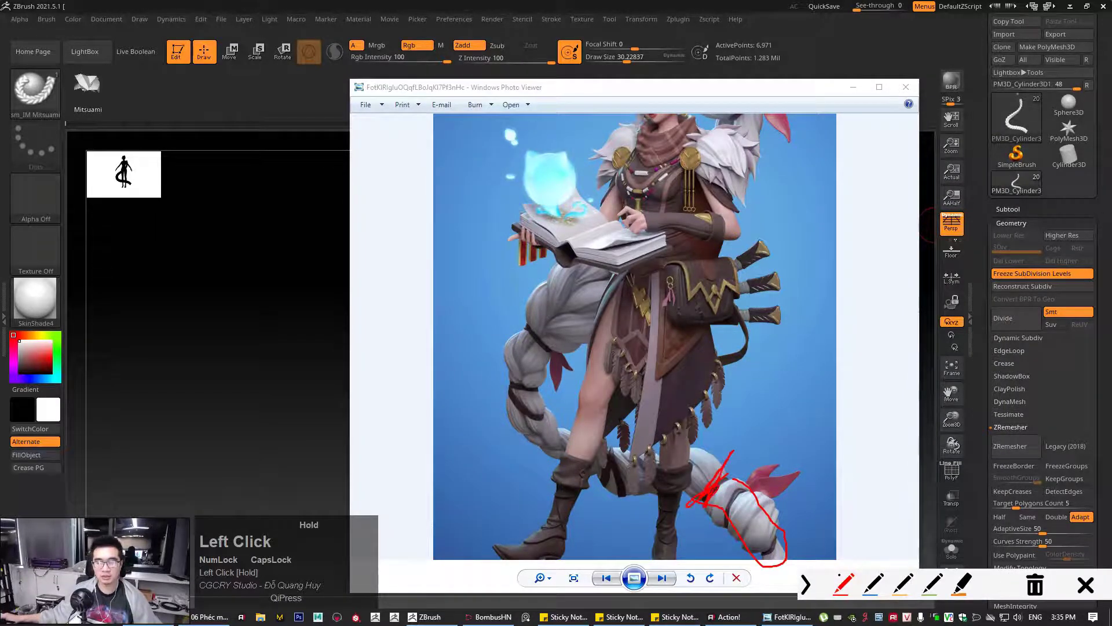
key("Escape")
left_click_drag(647, 91, 1111, 59)
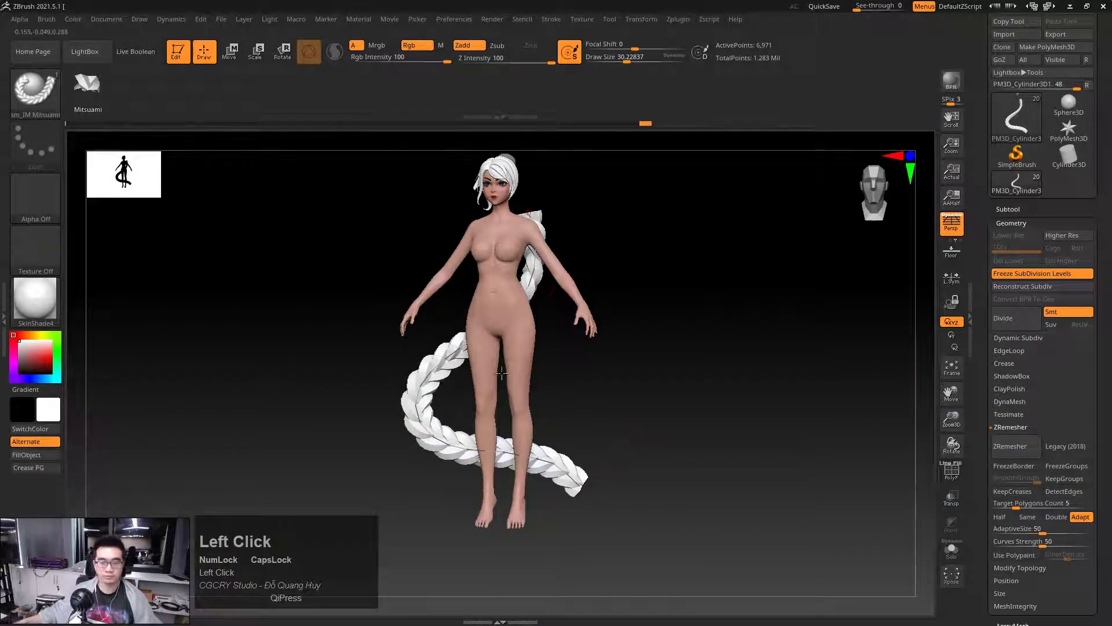
Try to thicken the braid with a draw size of about 105, and undo it
key("space")
left_click_drag(476, 402, 492, 402)
left_click(505, 452)
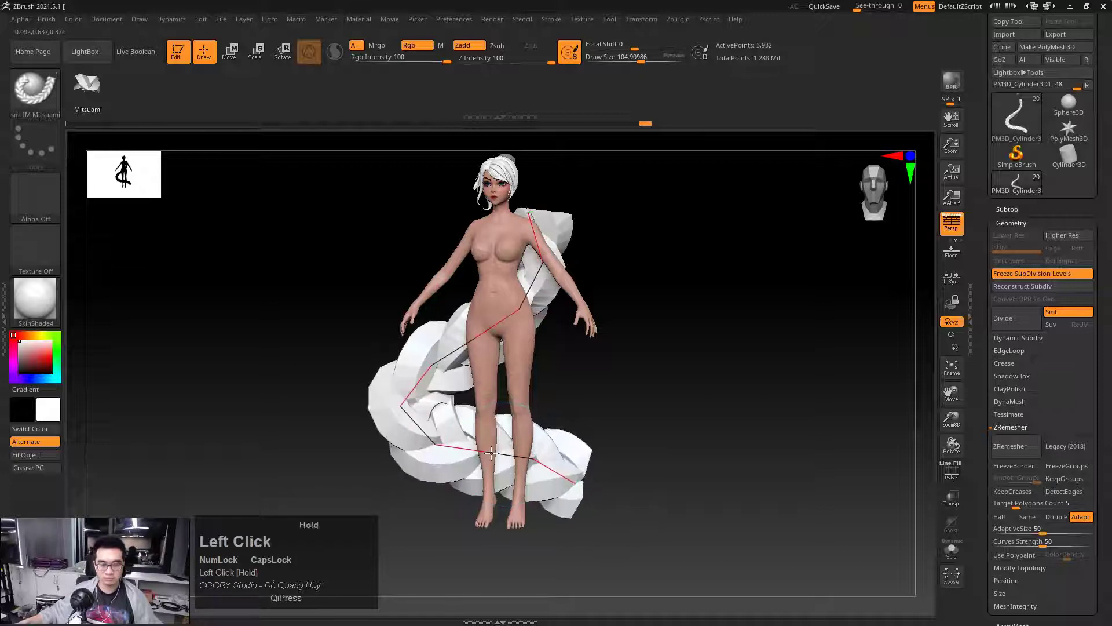
key("ctrl+z")
Regenerate the braid's thickness at progressively smaller draw sizes, ending at about 34
key("space")
left_click(600, 372)
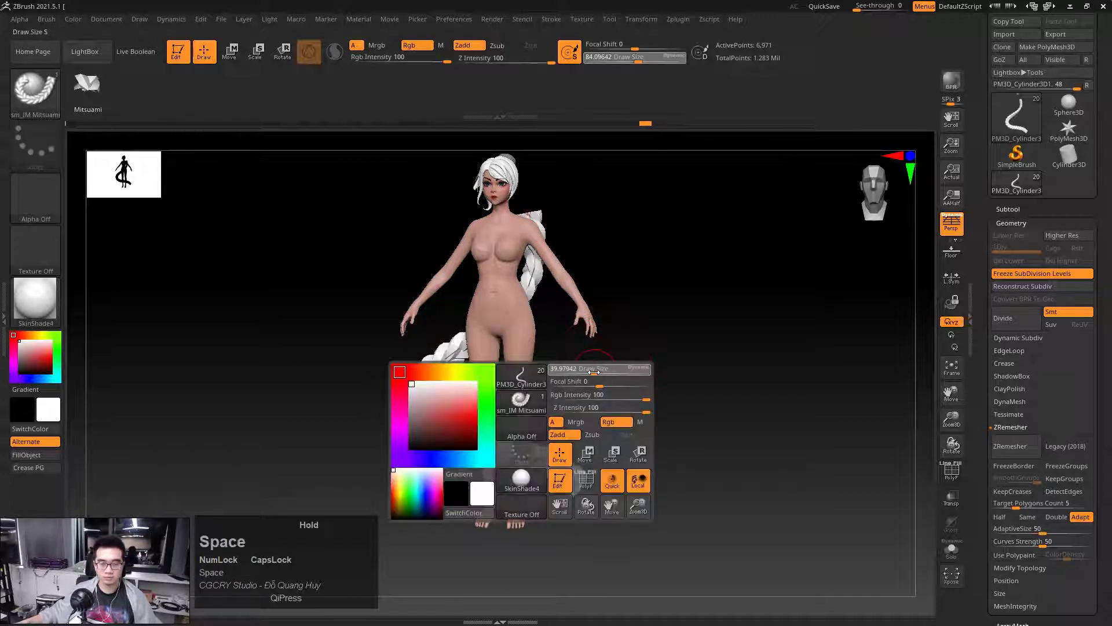
left_click(466, 448)
key("space")
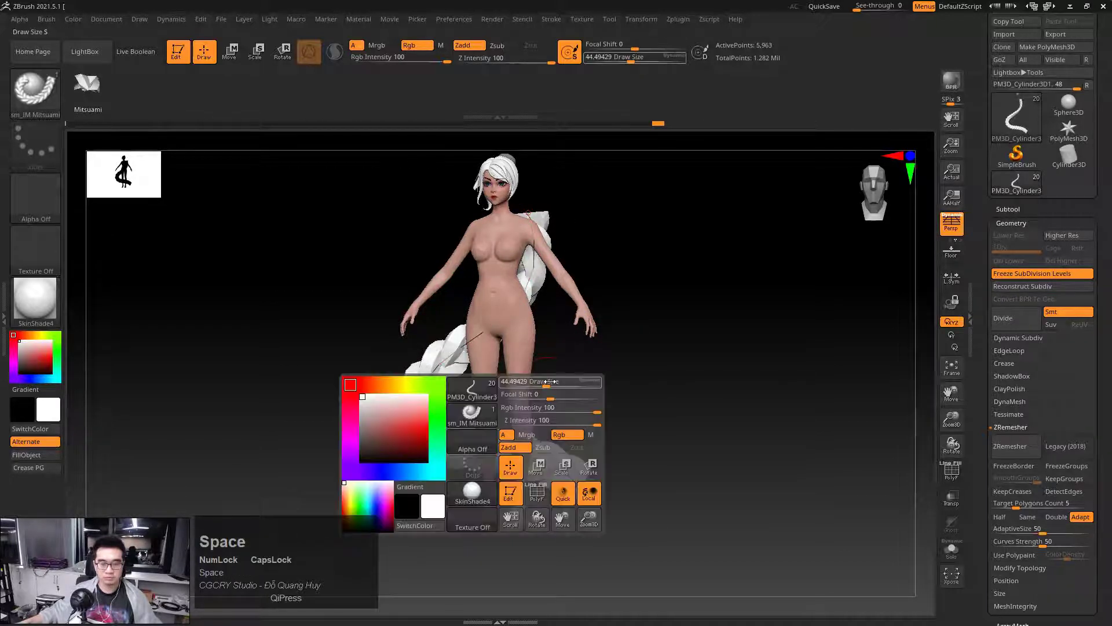
left_click_drag(461, 445, 463, 448)
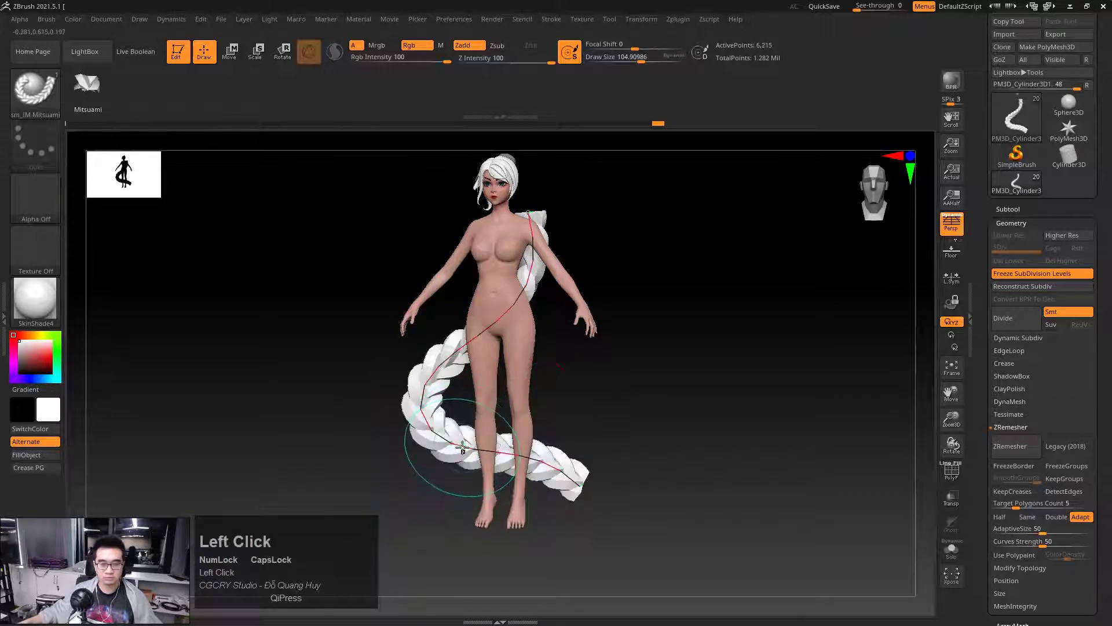
key("space")
left_click_drag(513, 401, 508, 401)
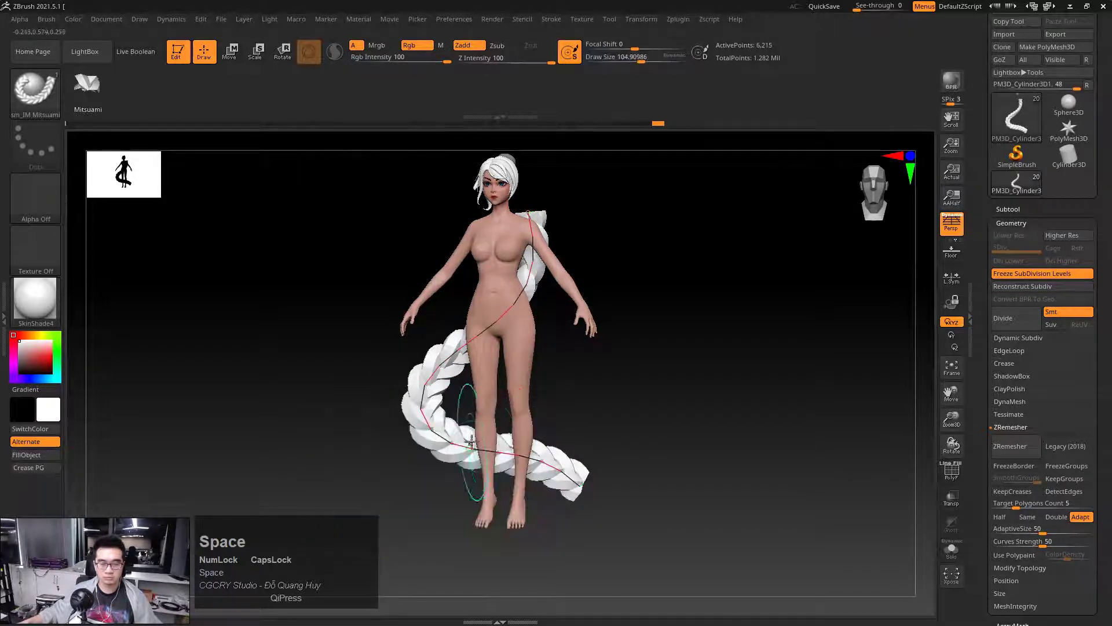
left_click(473, 448)
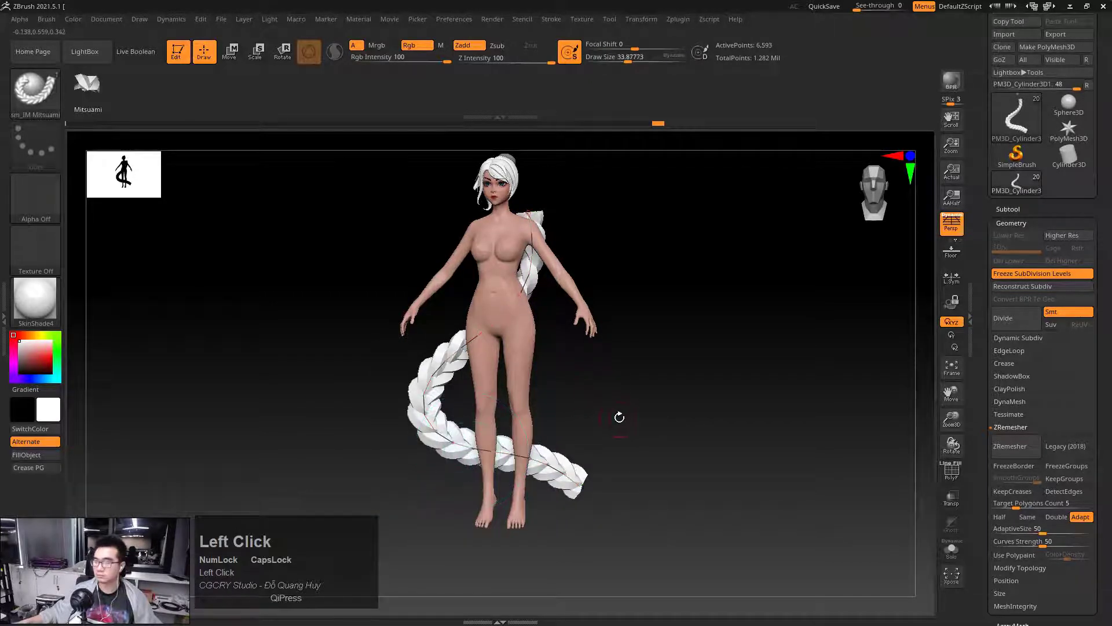
From a raised side view, reshape the braid's middle and lower bend behind the body with a draw size of about 164
left_click_drag(619, 417, 608, 397, "alt")
mouse_move(542, 422)
left_mouse_down()
mouse_move(603, 365)
mouse_move(548, 397)
mouse_move(707, 380)
mouse_move(676, 469)
left_mouse_up()
key("space")
left_click_drag(479, 434, 487, 434)
left_click_drag(614, 446, 626, 416, "alt")
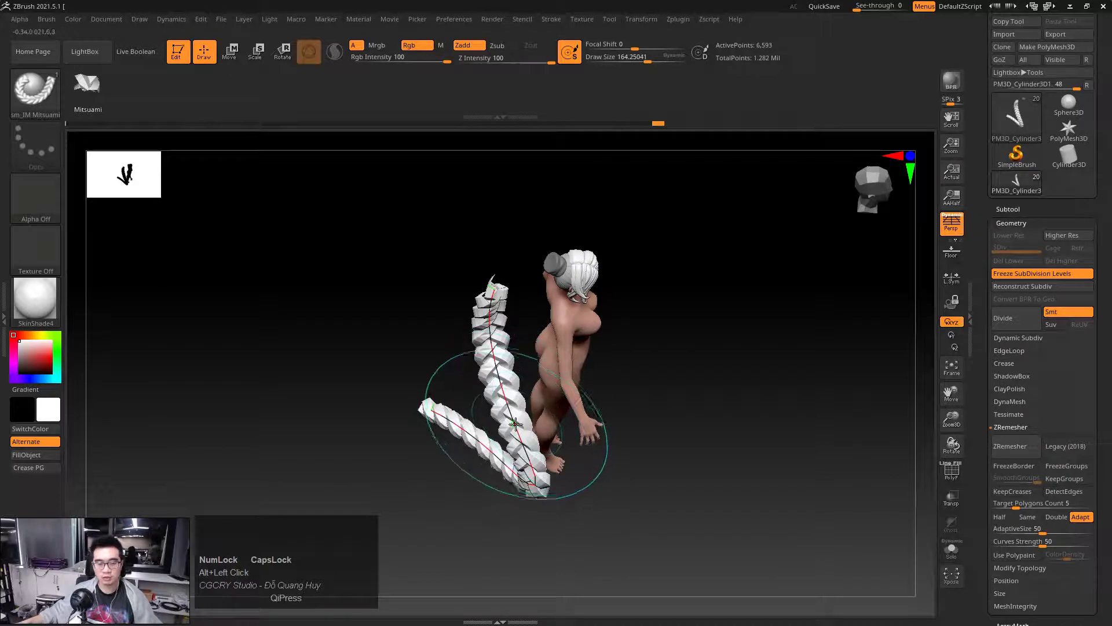
left_click_drag(516, 427, 505, 431)
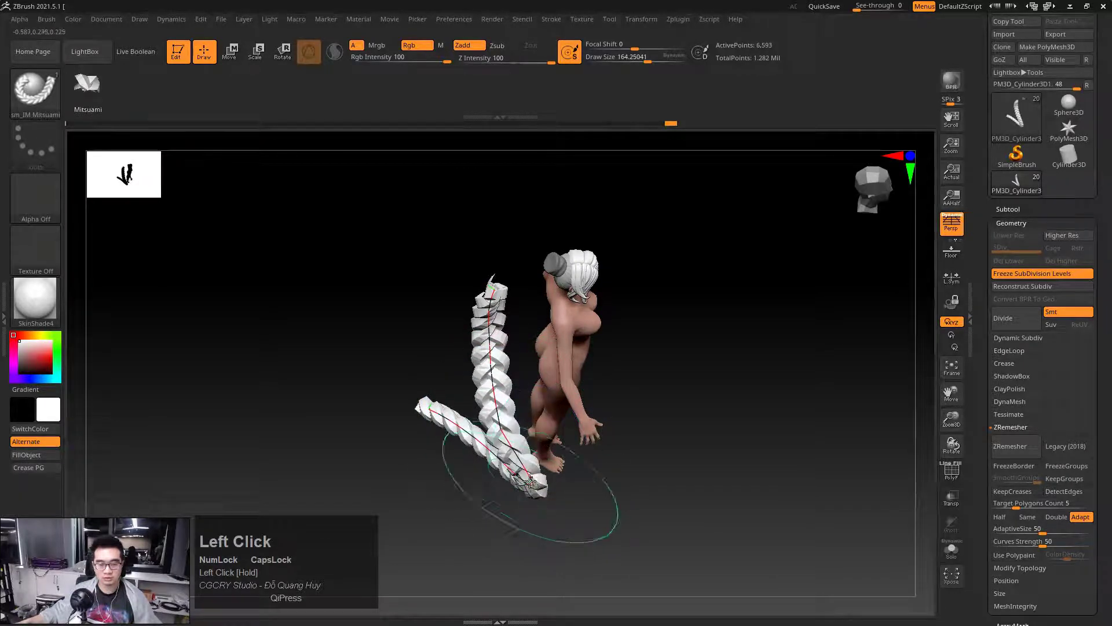
left_click_drag(530, 480, 486, 387)
Adjust the lower bend further and refine the braid's sweep behind the calves from the rear view
key("space")
left_click_drag(510, 441, 486, 447)
left_click_drag(480, 370, 474, 335)
mouse_move(427, 464)
left_mouse_down("shift")
mouse_move(406, 435)
mouse_move(445, 355)
left_mouse_up("shift")
left_click_drag(469, 495, 536, 487)
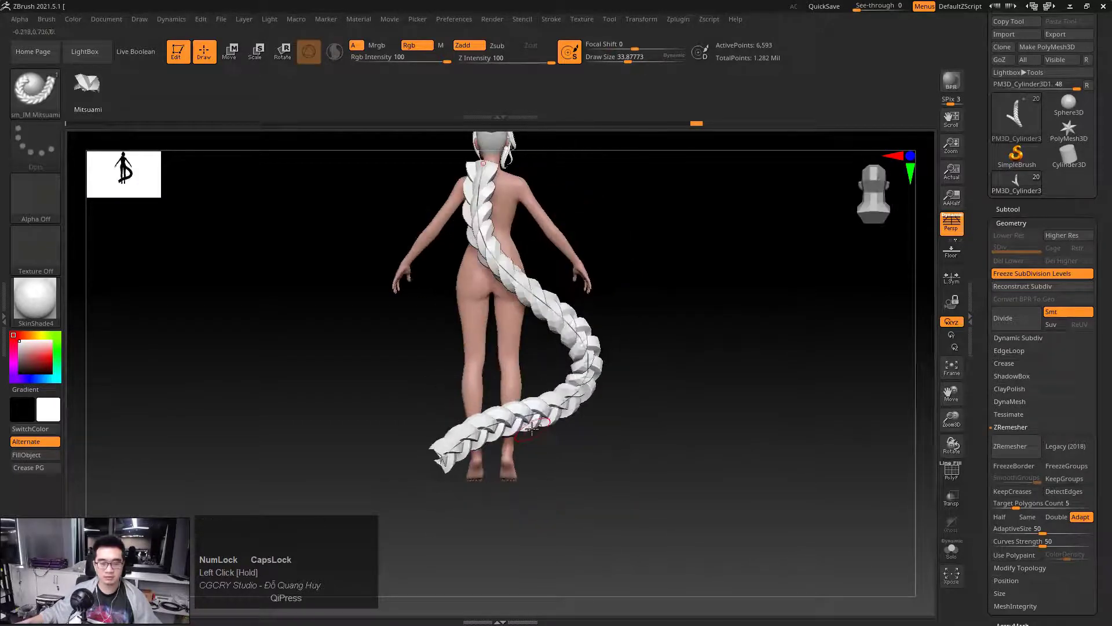
left_click(530, 425)
left_click_drag(530, 425, 583, 435)
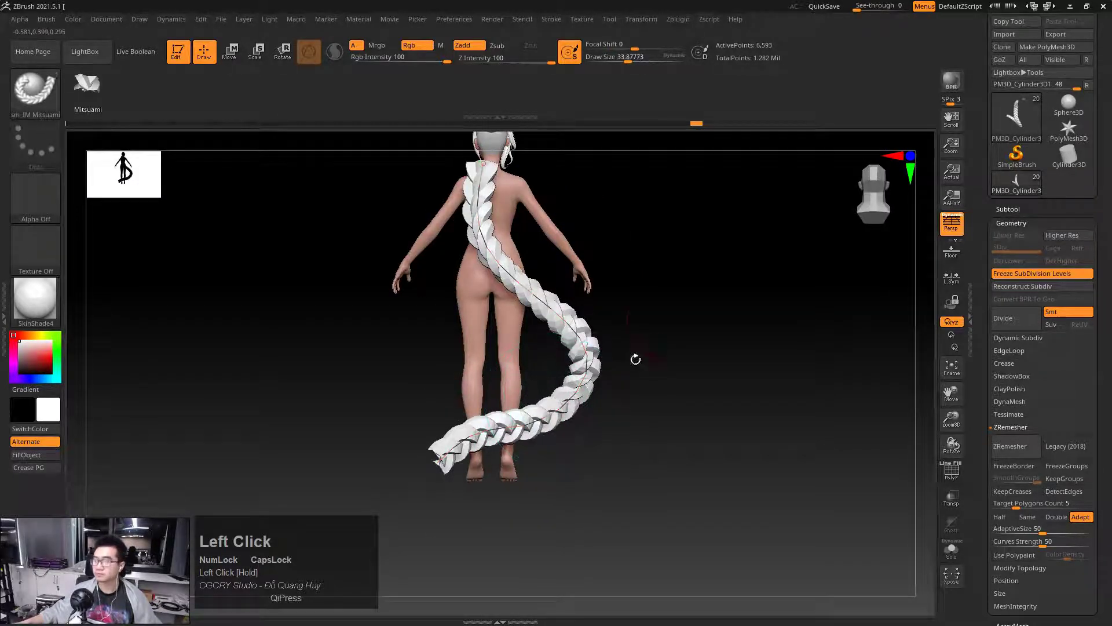
Open the brush stroke's Curve Modifiers and reshape the Curve Falloff graph, raising its low end and shifting its upper end
left_click_drag(633, 360, 615, 346)
left_click(552, 20)
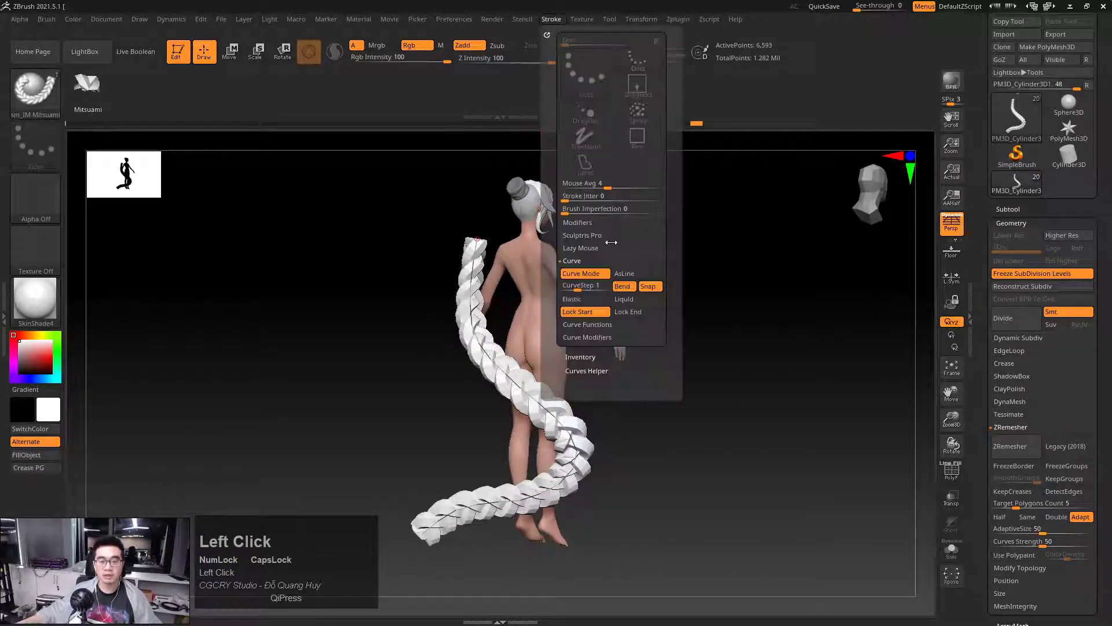
left_click(592, 336)
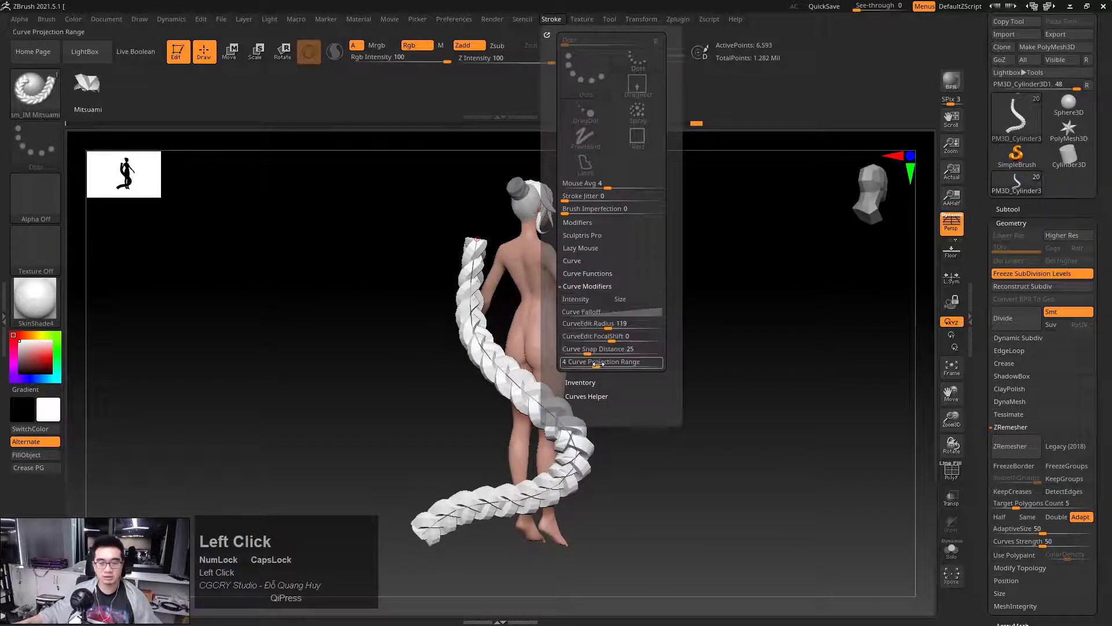
left_click(619, 311)
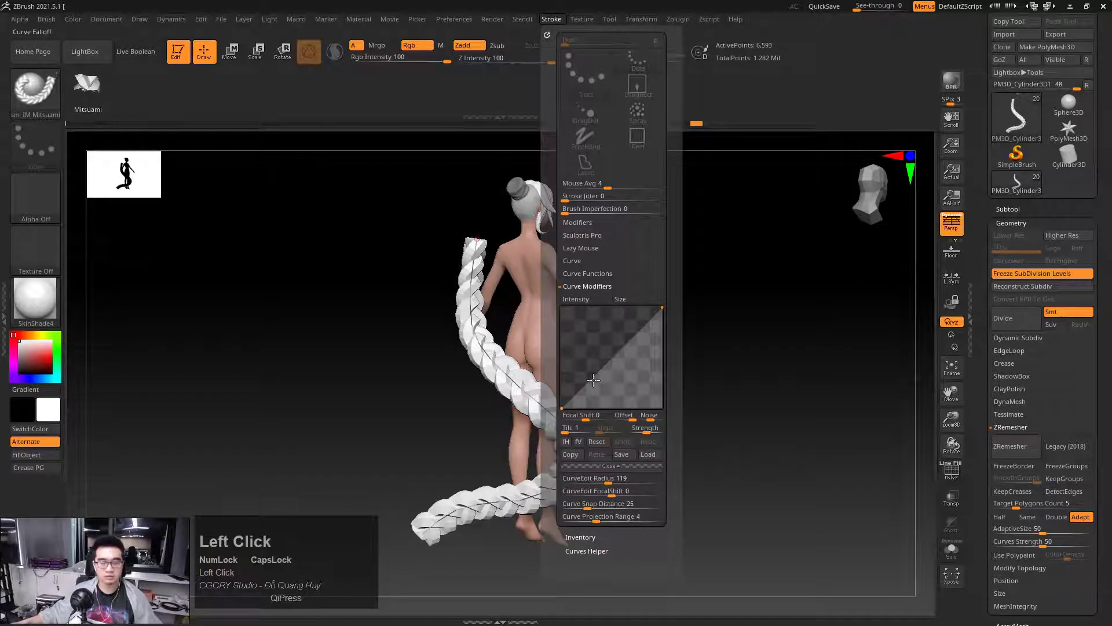
left_click_drag(563, 406, 560, 364)
mouse_move(657, 309)
left_mouse_down()
mouse_move(663, 349)
mouse_move(613, 320)
left_mouse_up()
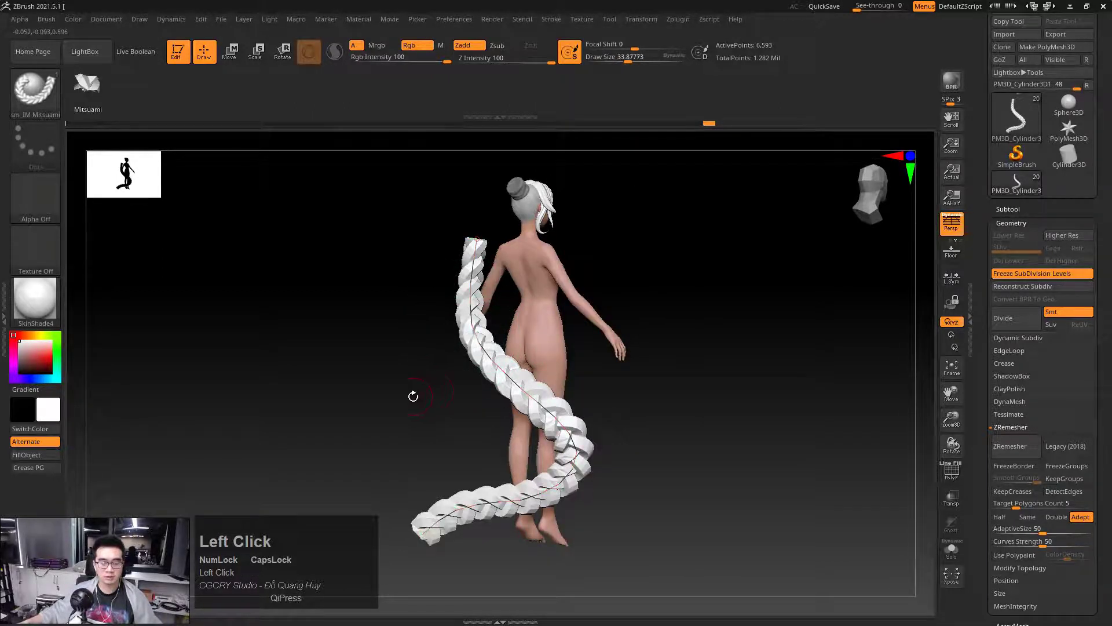
From the side, pull the braid's lower end in toward the feet with a draw size of about 119
left_click_drag(412, 392, 422, 379)
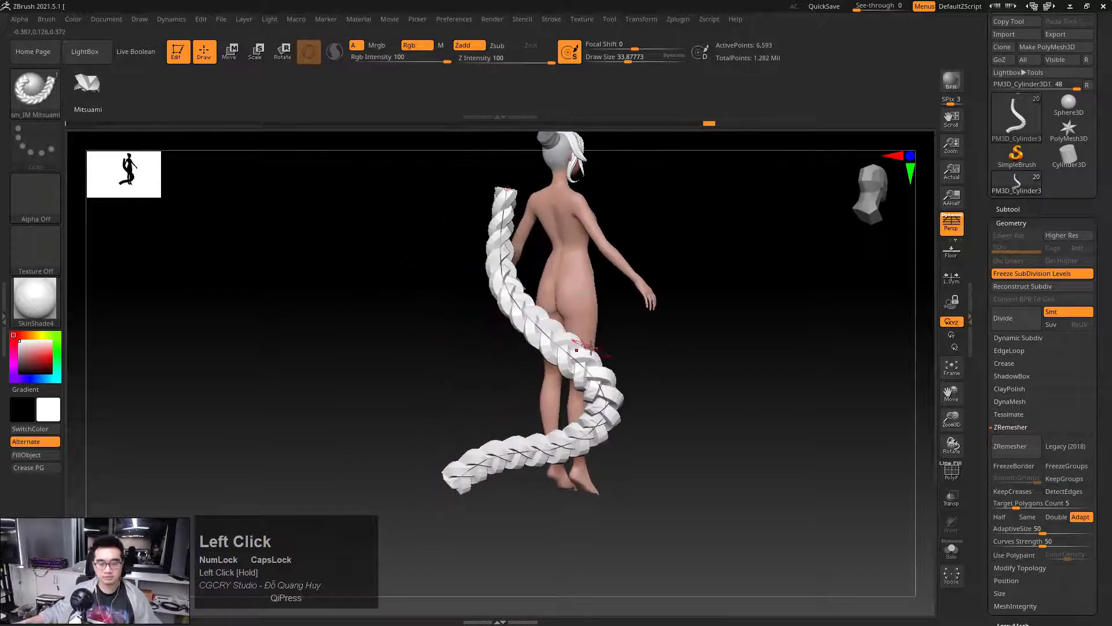
left_click_drag(677, 395, 460, 349)
key("ctrl+shift+1")
mouse_move(515, 428)
left_mouse_down()
mouse_move(470, 458)
mouse_move(467, 541)
mouse_move(589, 457)
mouse_move(569, 387)
mouse_move(597, 447)
mouse_move(512, 371)
left_mouse_up()
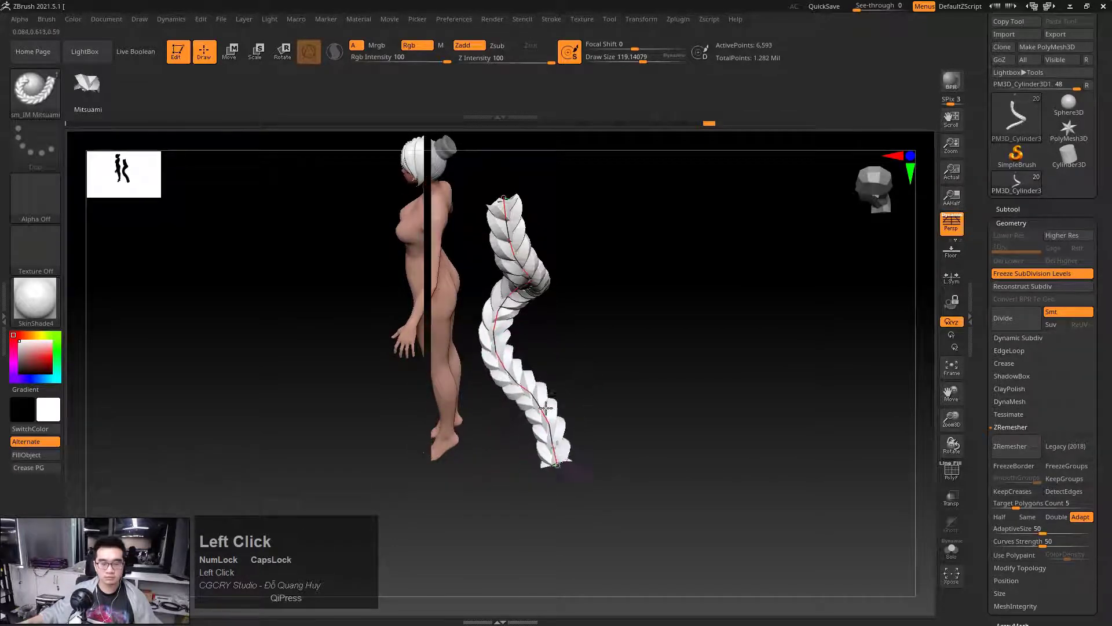
left_click_drag(550, 463, 498, 450)
left_click_drag(586, 399, 592, 460)
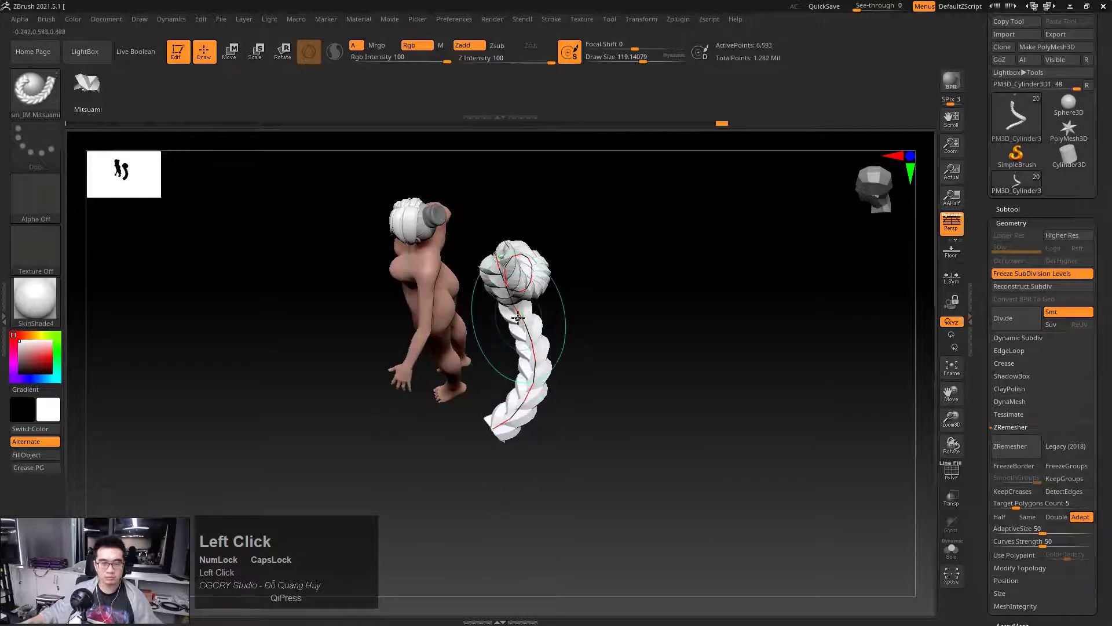
From a rear three-quarter view, round out the braid's lower bend behind the legs with a draw size of about 119
mouse_move(616, 330)
left_mouse_down()
mouse_move(663, 317)
mouse_move(589, 306)
mouse_move(634, 365)
mouse_move(693, 336)
mouse_move(651, 377)
mouse_move(657, 324)
mouse_move(545, 359)
left_mouse_up()
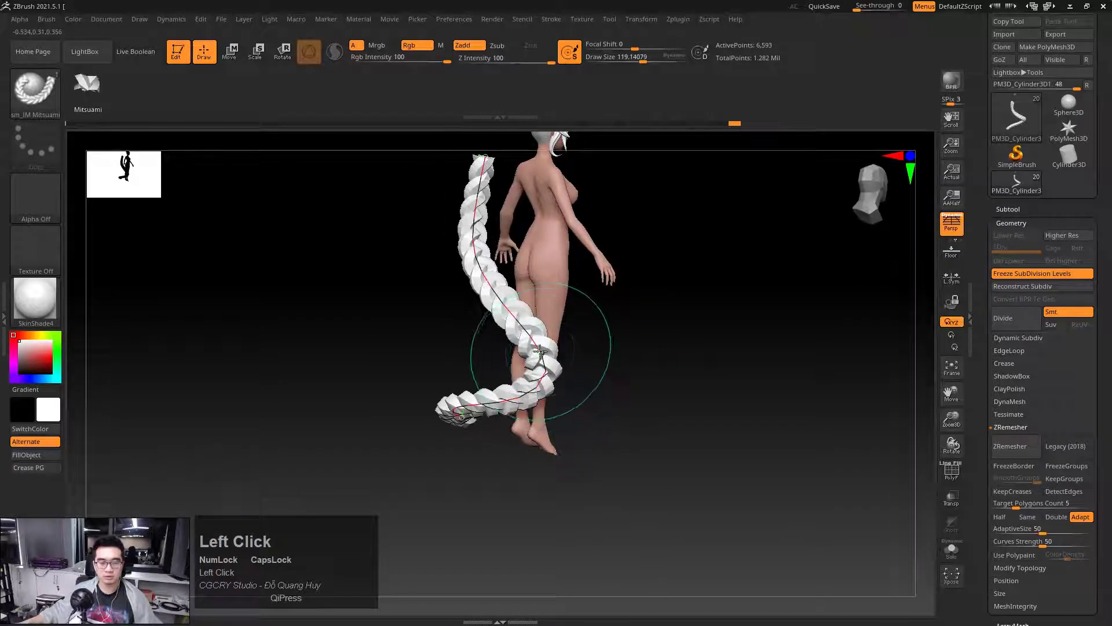
left_click_drag(524, 318, 532, 312)
left_click_drag(533, 387, 540, 328)
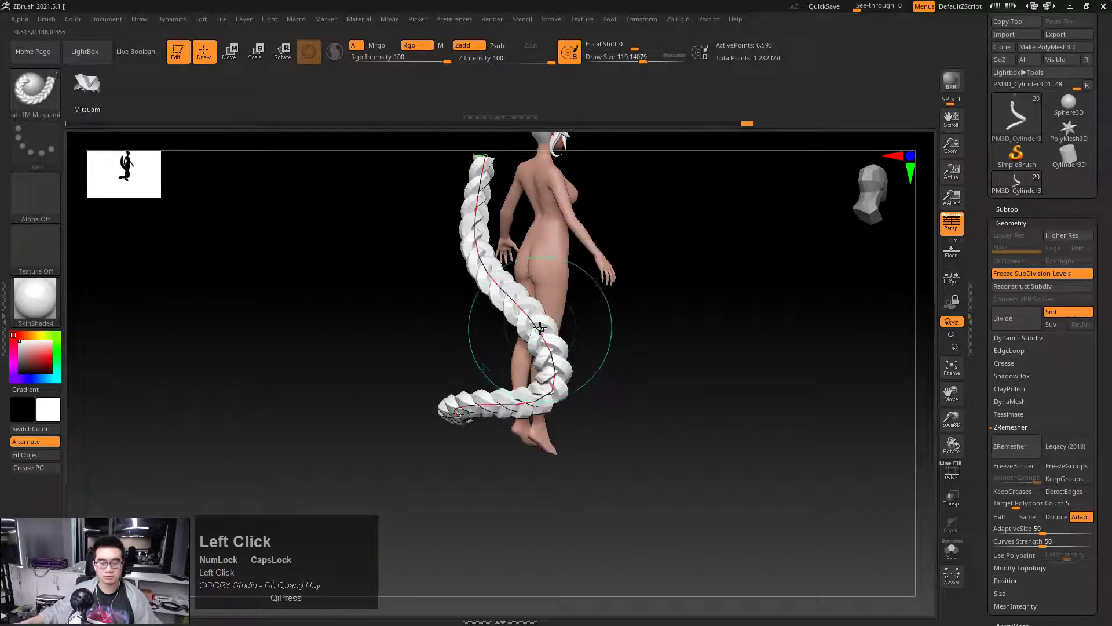
From the rear view, raise the braid's tip behind the calves and round its outer bend beside the legs
left_click_drag(596, 427, 698, 389)
mouse_move(684, 348)
left_mouse_down("alt")
mouse_move(665, 388)
mouse_move(680, 358)
mouse_move(666, 266)
left_mouse_up("alt")
mouse_move(666, 266)
left_mouse_down("alt")
mouse_move(650, 338)
mouse_move(583, 395)
mouse_move(678, 377)
left_mouse_up("alt")
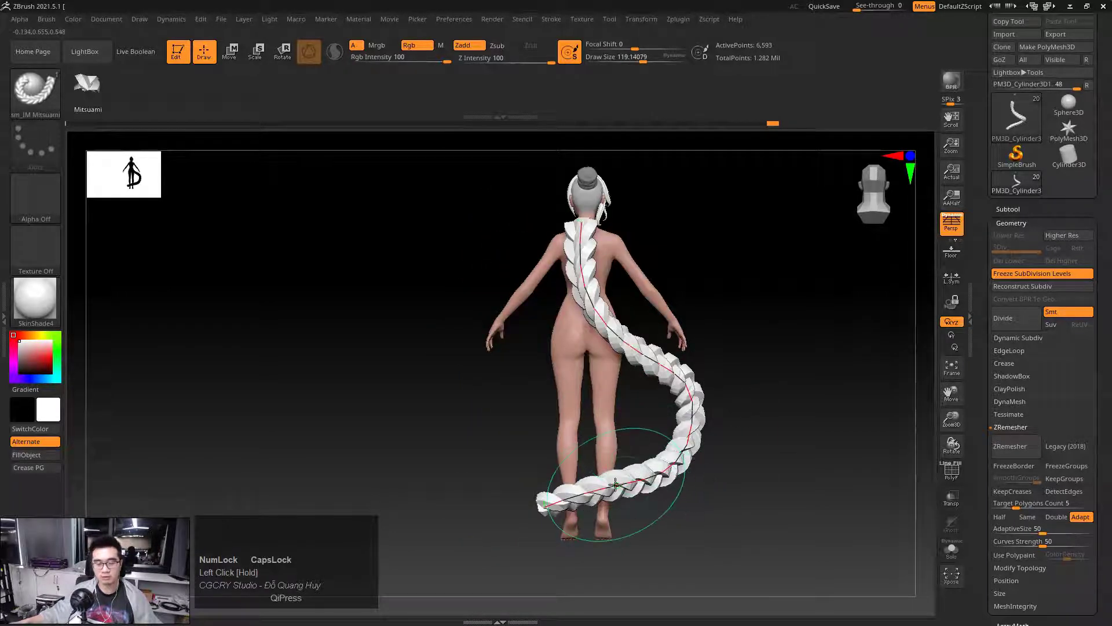
left_click_drag(654, 474, 651, 467)
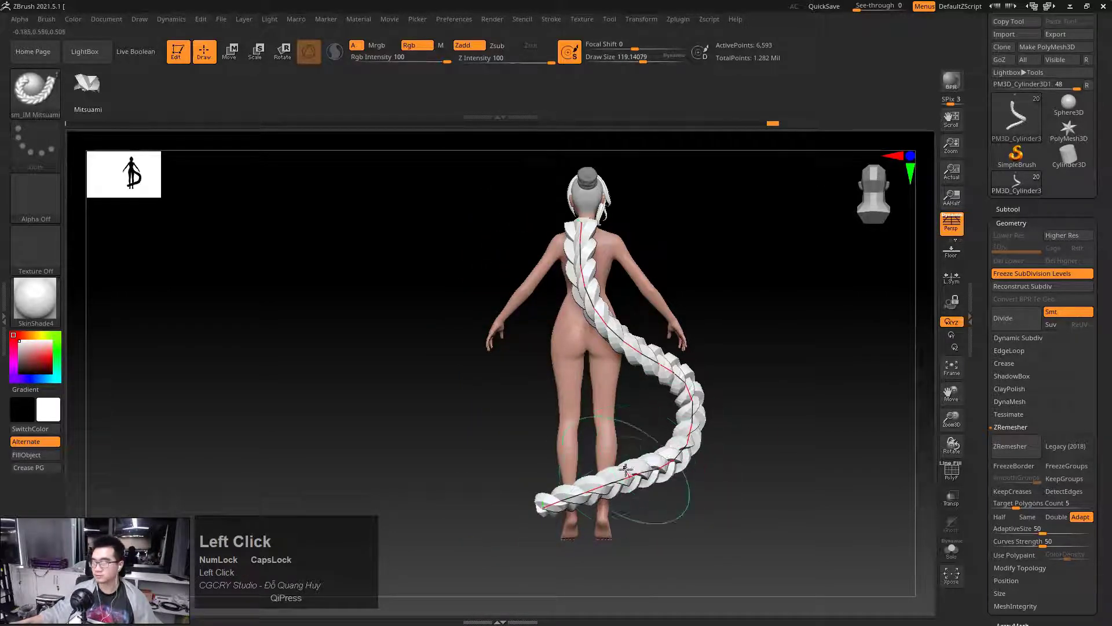
left_click_drag(554, 501, 590, 470)
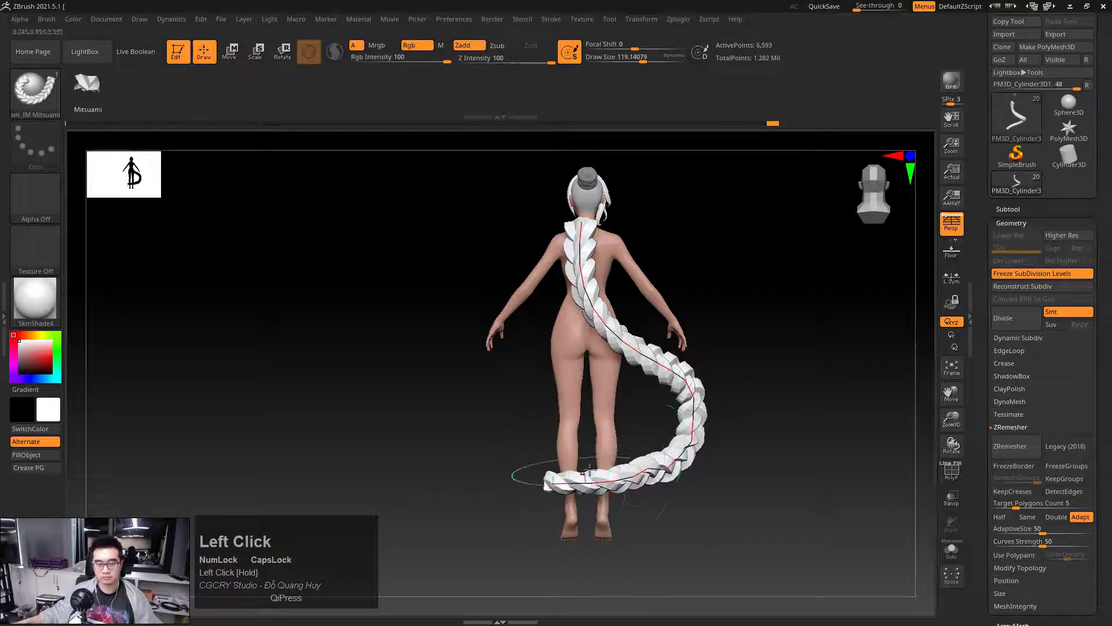
left_click_drag(684, 433, 676, 377)
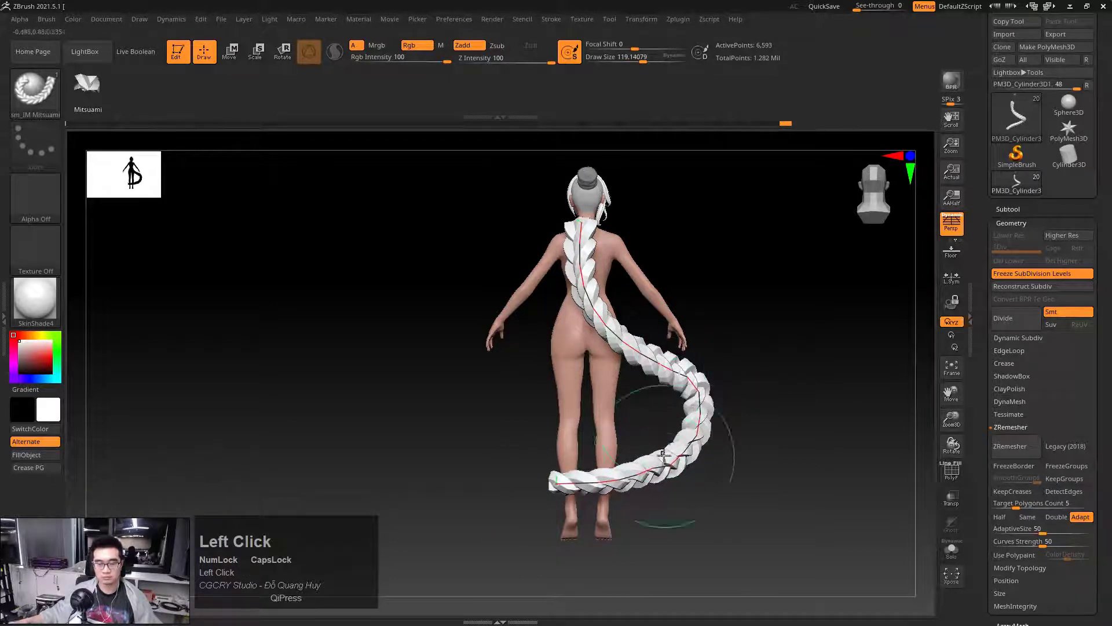
left_click_drag(683, 453, 657, 453)
From the side view, pull the braid's lower bend in toward the legs with a draw size of about 221
left_click_drag(743, 461, 585, 377)
mouse_move(521, 357)
left_mouse_down("shift")
mouse_move(524, 342)
mouse_move(575, 378)
left_mouse_up("shift")
key("space")
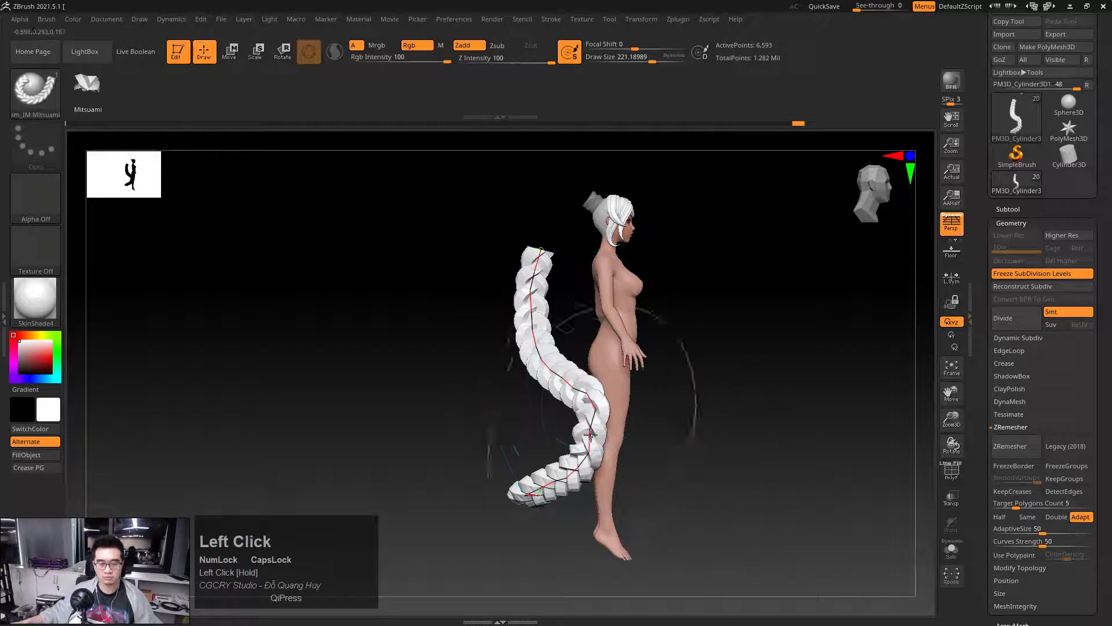
key("space")
mouse_move(612, 429)
left_mouse_down()
mouse_move(598, 430)
mouse_move(606, 445)
left_mouse_up()
Refine the braid's upper sweep and lower bend from the side with a draw size of about 135
key("space")
left_click_drag(570, 367, 583, 367)
left_click(558, 371)
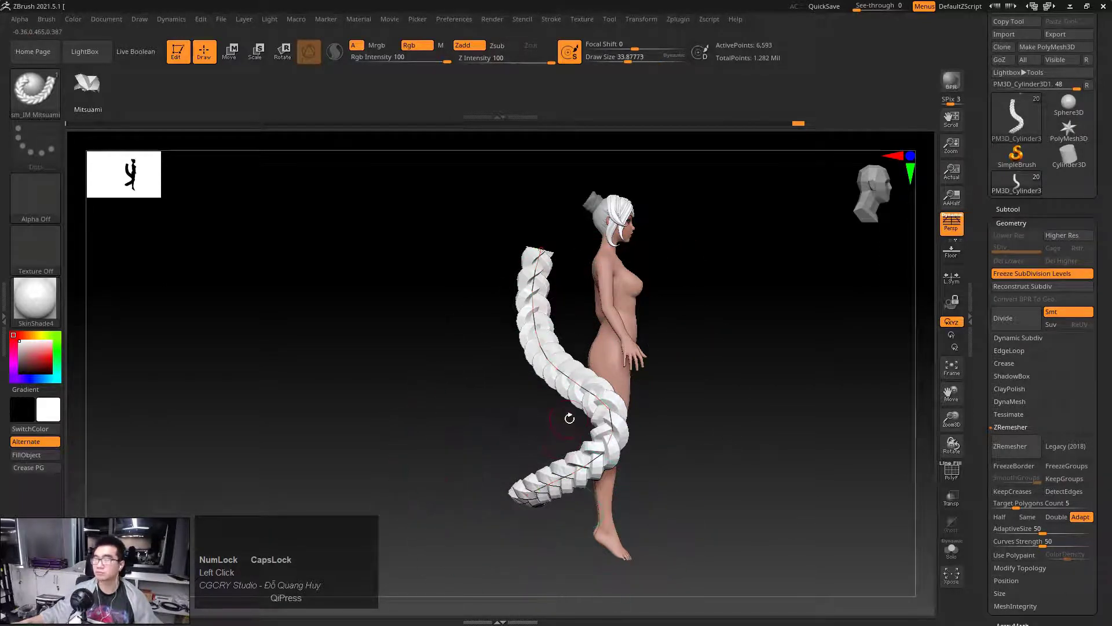
left_click_drag(532, 310, 535, 311)
key("space")
left_click_drag(574, 434, 559, 436)
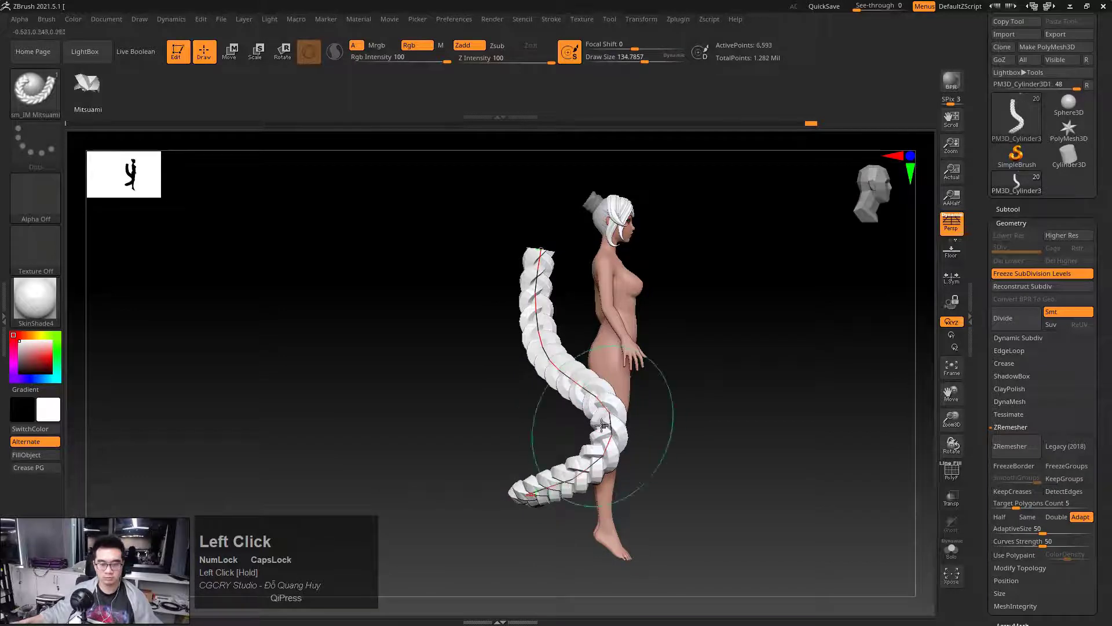
From a front three-quarter view, adjust the braid's lower outer bend with a draw size of about 55
left_click_drag(753, 383, 596, 422)
mouse_move(794, 400)
left_mouse_down()
mouse_move(742, 400)
mouse_move(789, 400)
left_mouse_up()
key("space")
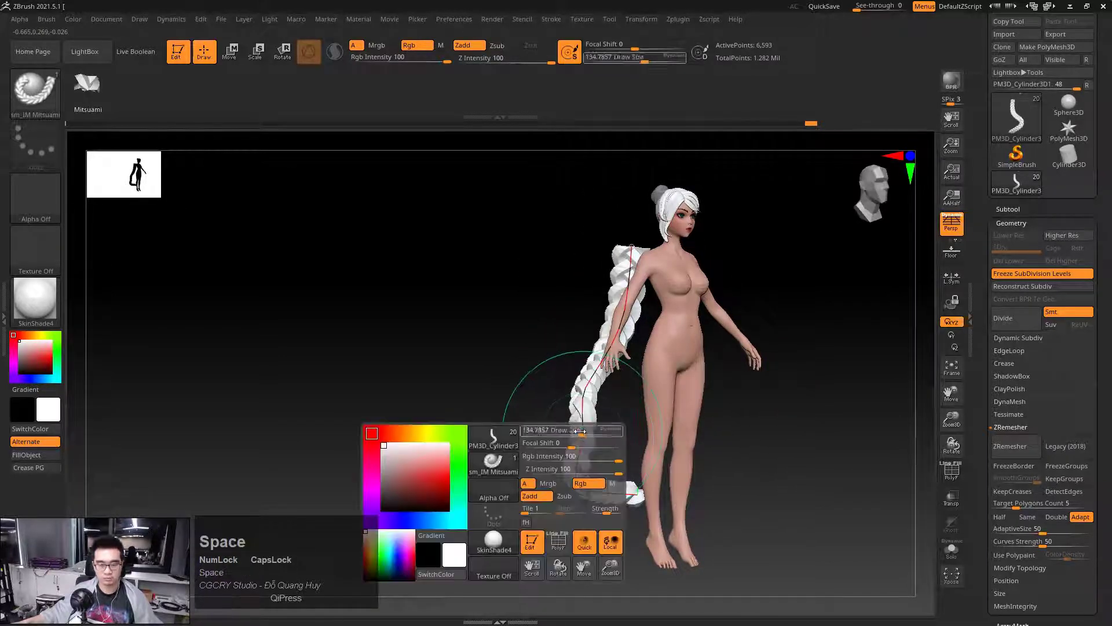
mouse_move(565, 431)
left_mouse_down()
mouse_move(561, 417)
mouse_move(574, 455)
mouse_move(572, 445)
left_mouse_up()
left_click(575, 435)
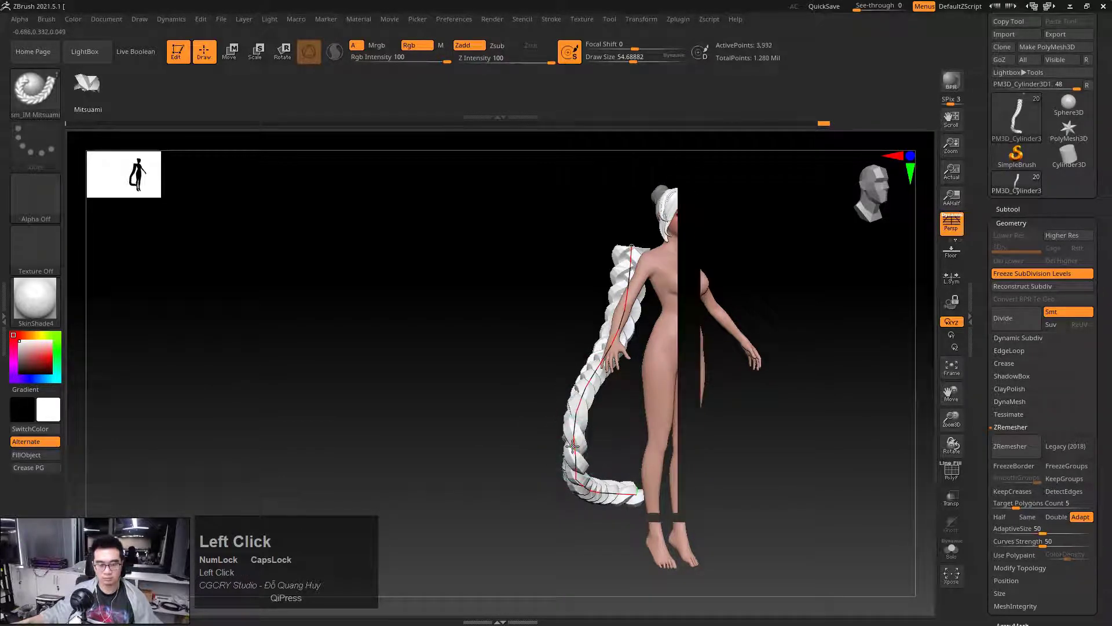
left_click_drag(747, 432, 593, 299)
Save the tool as 04 in the Dat Project folder, and save it once more over the same file
left_click_drag(991, 142, 991, 183)
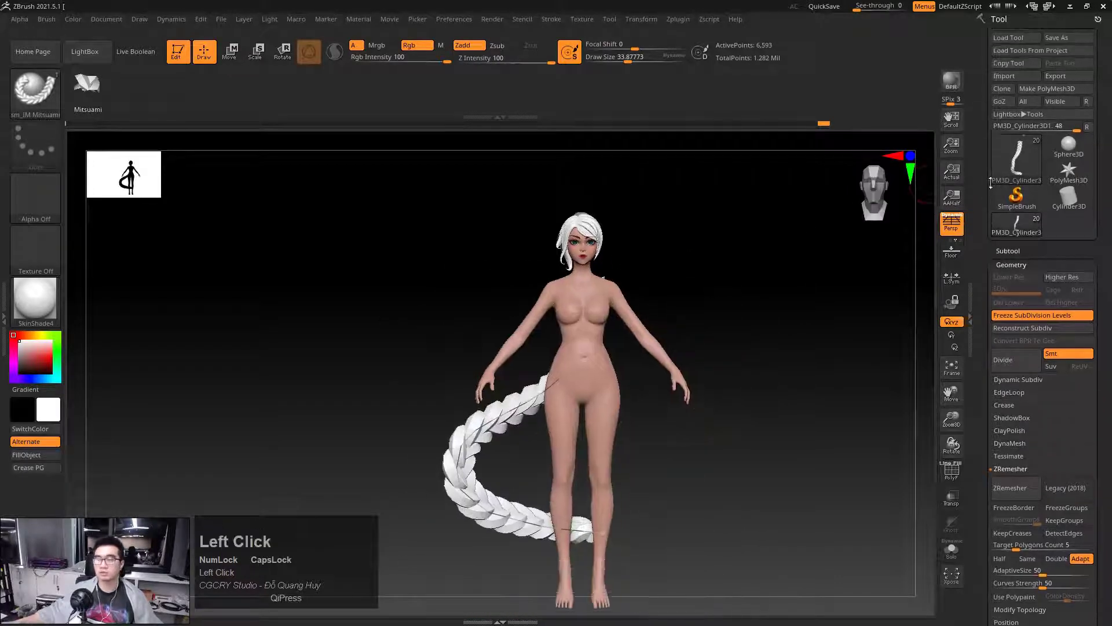
left_click(1056, 39)
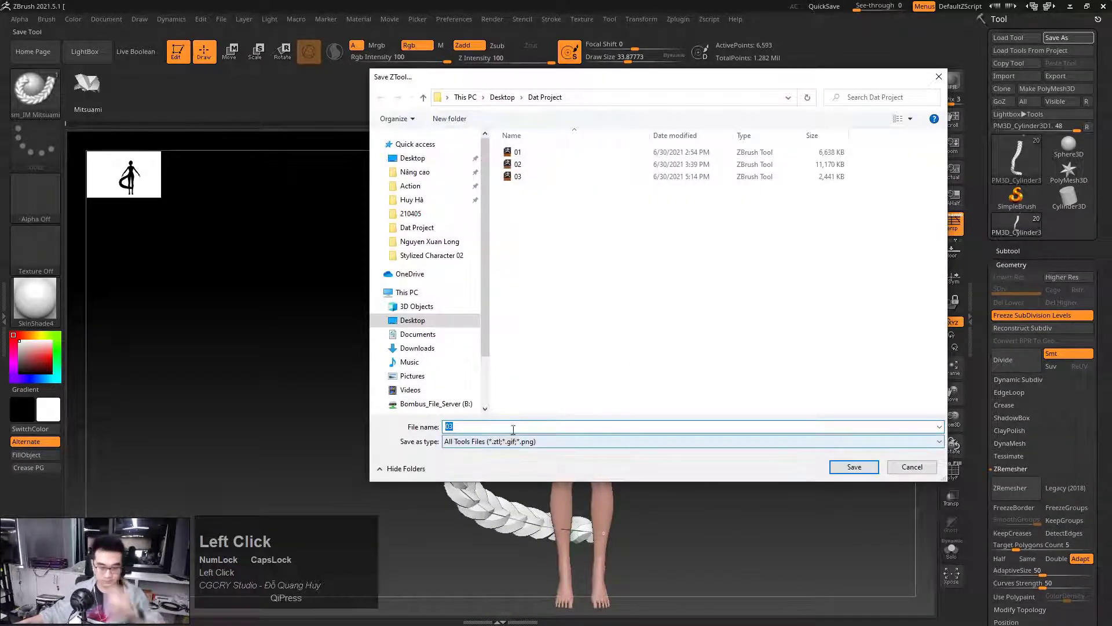
left_click(858, 466)
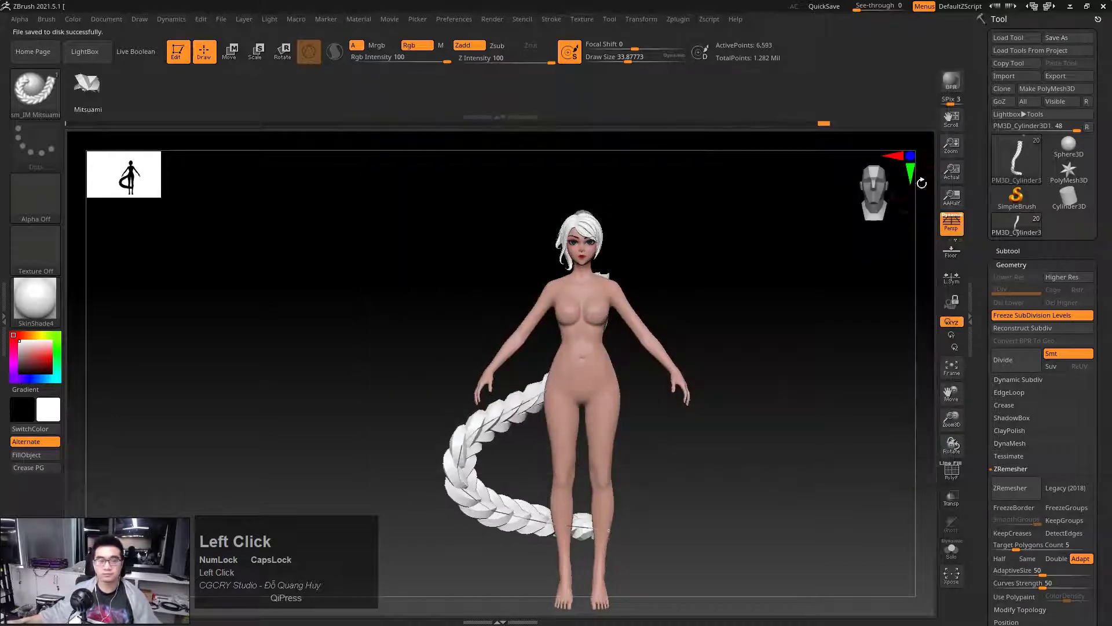
left_click(1056, 39)
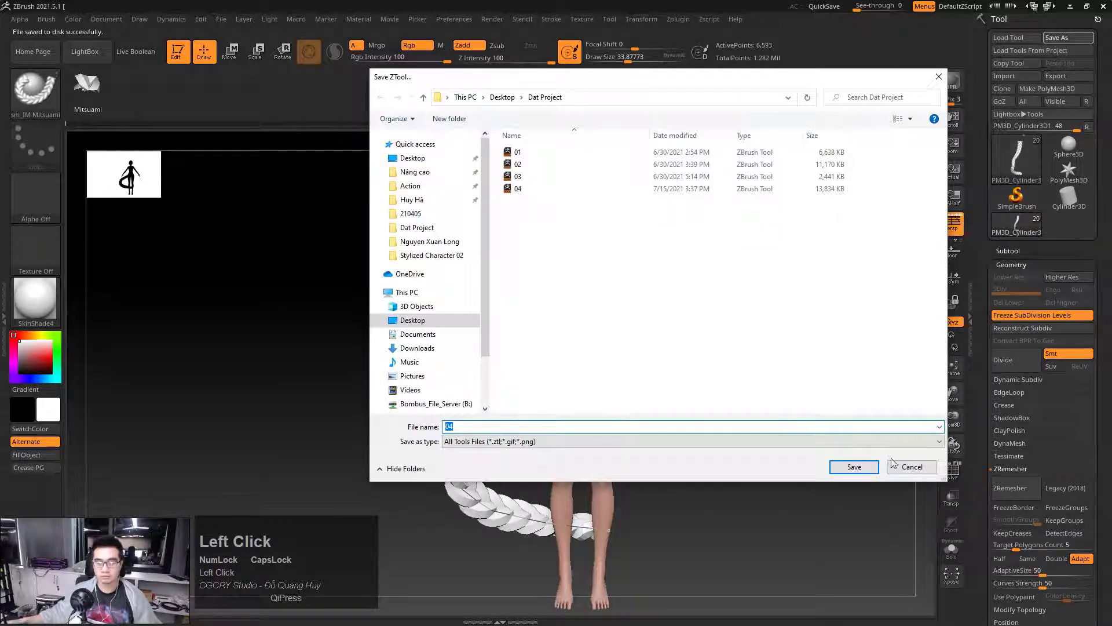
left_click(854, 467)
left_click(577, 311)
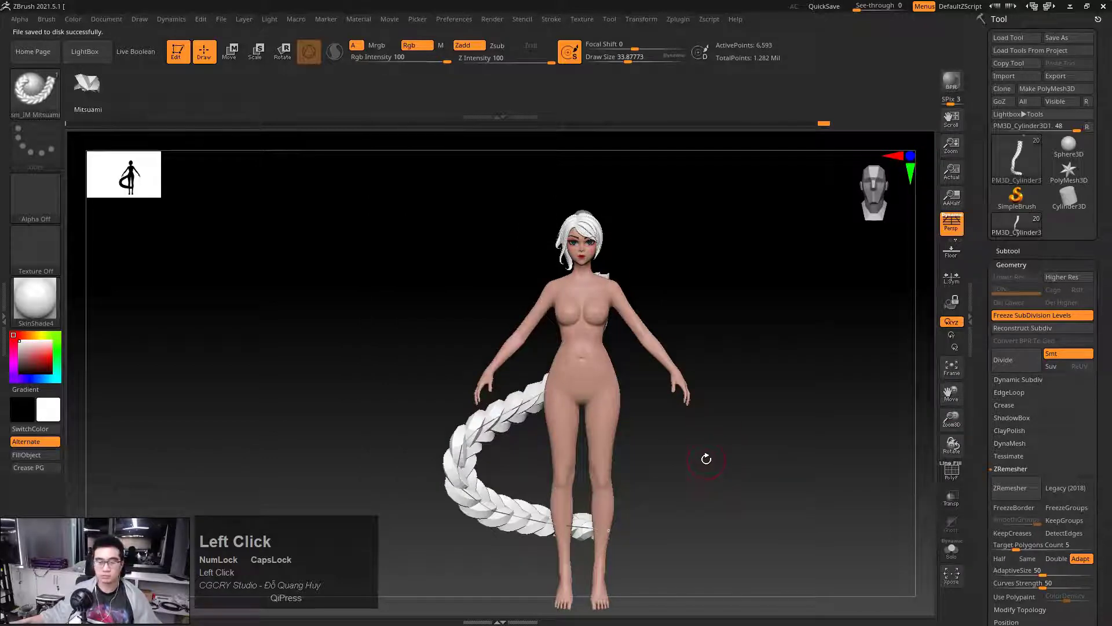
From the front, set the draw size to about 158 and adjust the braid's outer bend beside the legs
left_click_drag(706, 459, 662, 396)
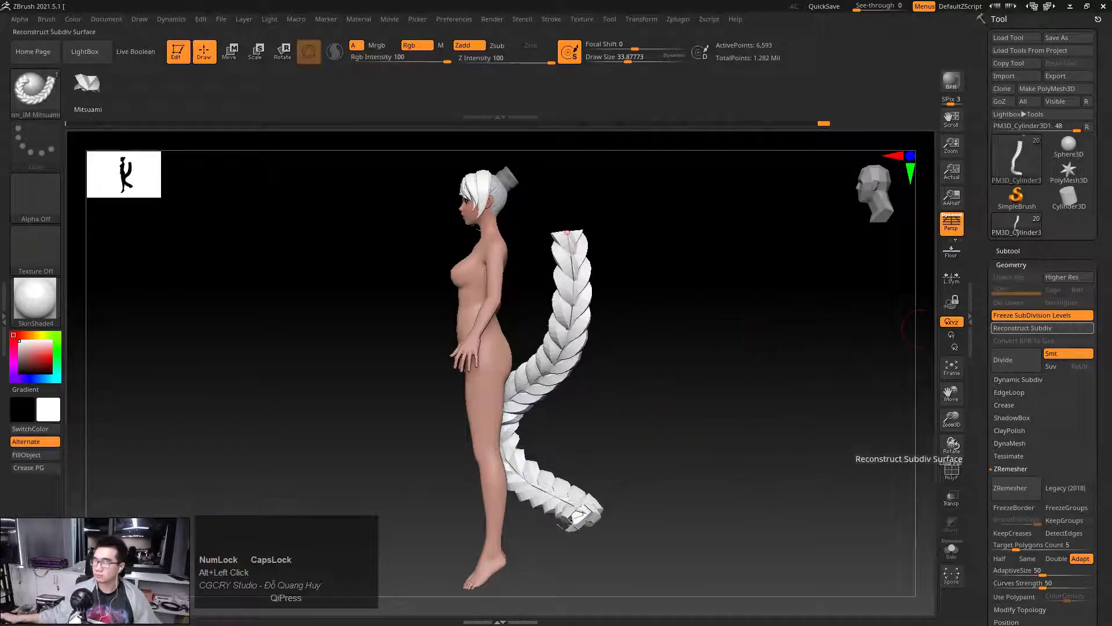
left_click(1022, 328)
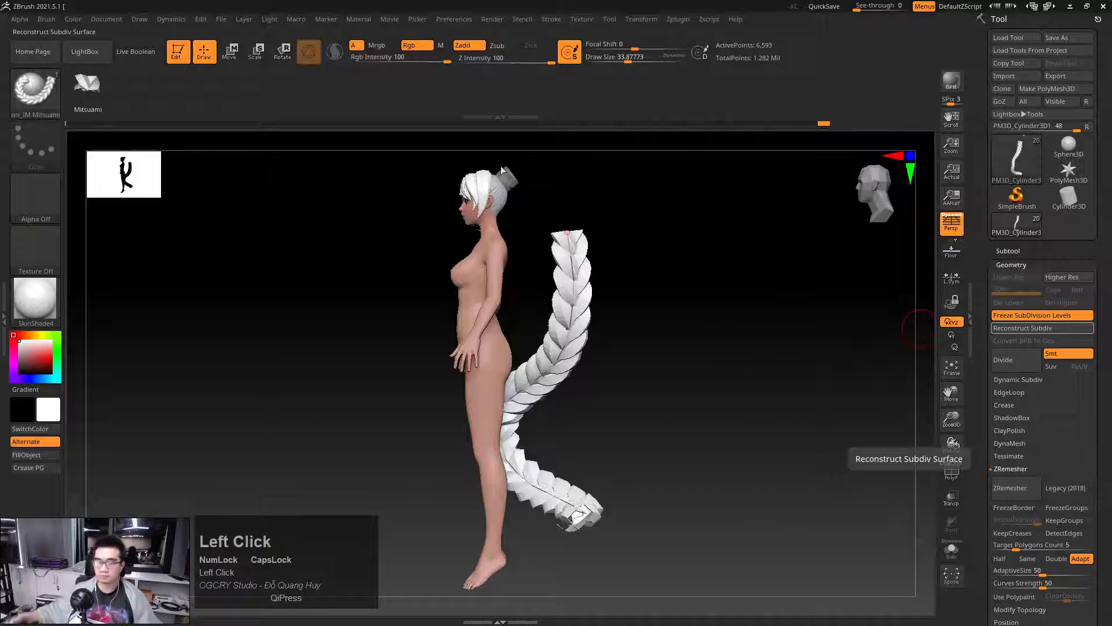
mouse_move(680, 346)
left_mouse_down()
mouse_move(779, 346)
mouse_move(641, 356)
left_mouse_up()
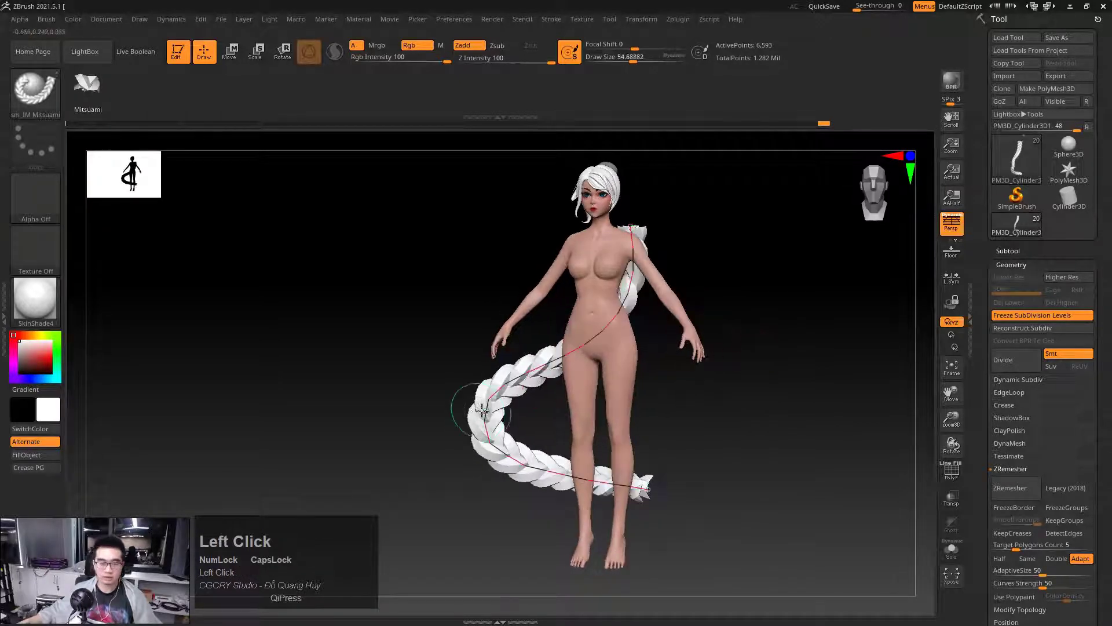
key("space")
left_click_drag(484, 407, 504, 409)
left_click(498, 421)
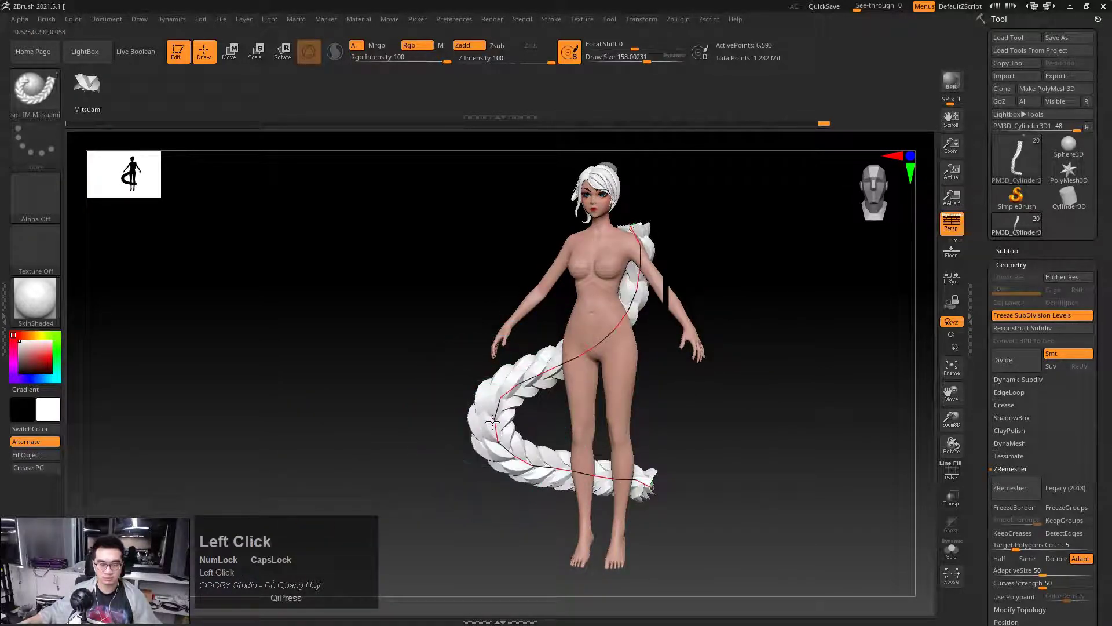
Open the Subtool list and examine how the braid wraps behind the body from front three-quarter views
left_click(499, 417)
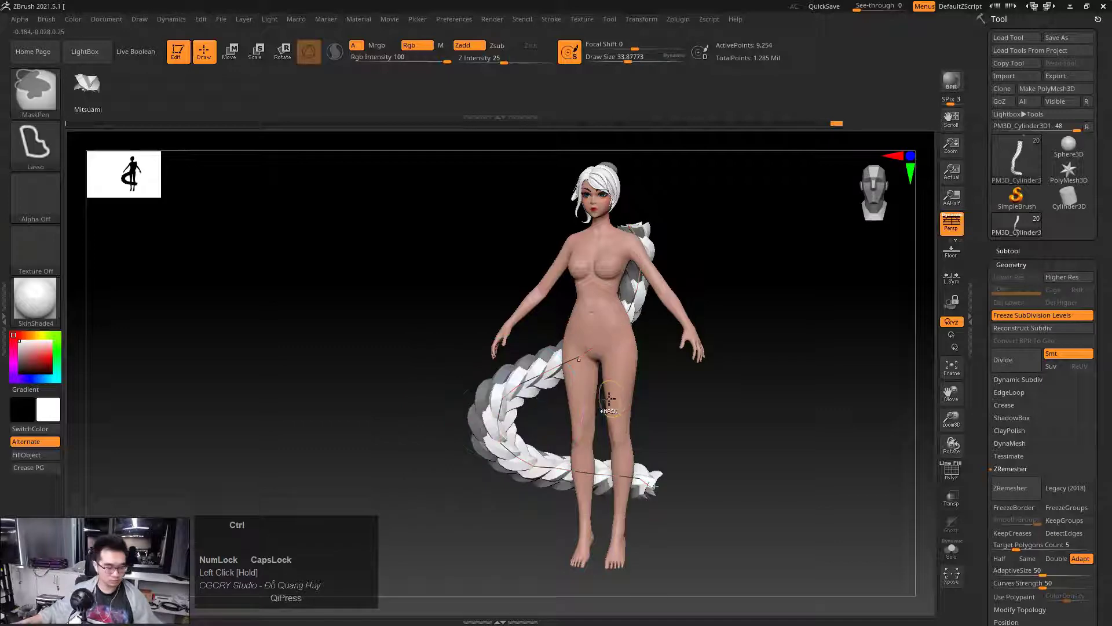
key("ctrl+n")
left_click(1008, 252)
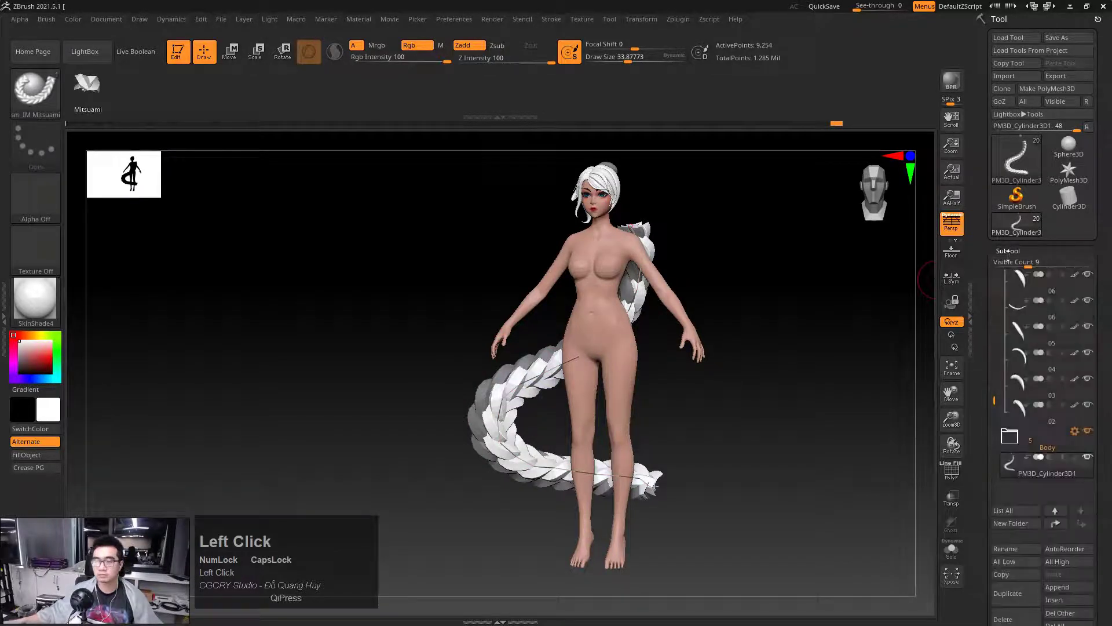
scroll(982, 432, "down", 1)
mouse_move(782, 405)
left_mouse_down()
mouse_move(762, 432)
mouse_move(765, 400)
mouse_move(775, 399)
left_mouse_up()
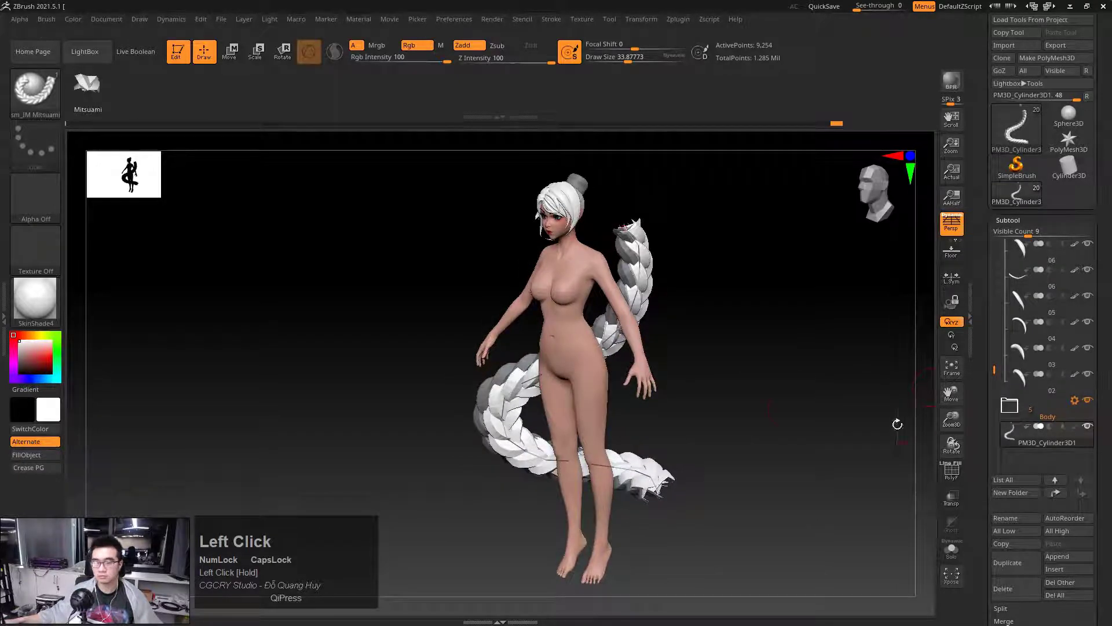
mouse_move(898, 424)
left_mouse_down()
mouse_move(792, 385)
mouse_move(753, 387)
left_mouse_up()
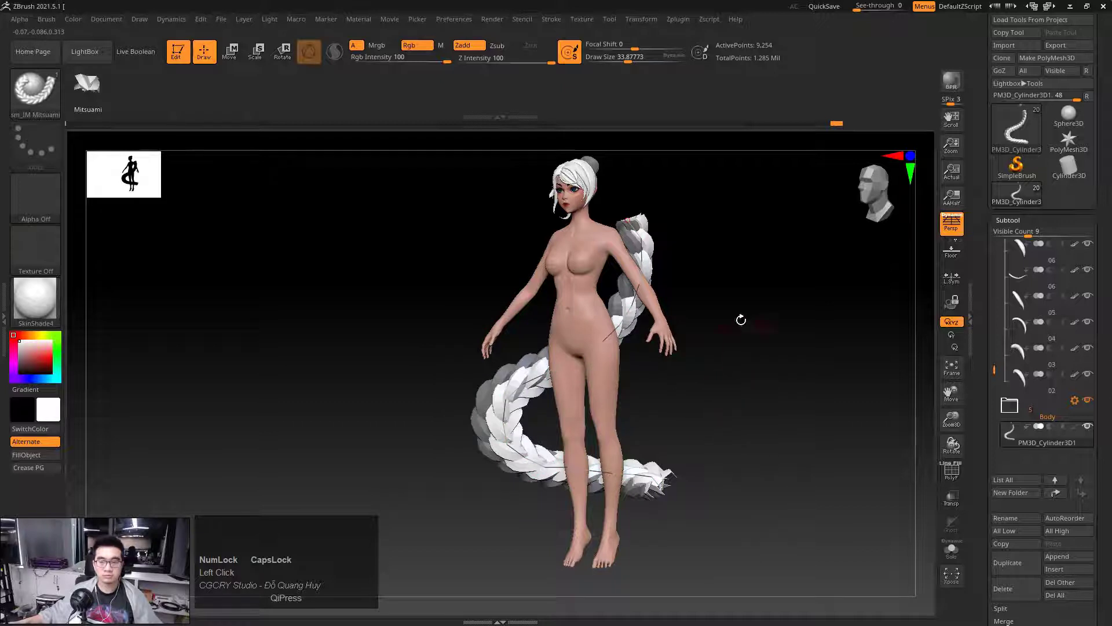
Roll back the latest braid edits in the undo history and reshape the lower outer bend from the front
left_click_drag(833, 130, 802, 124)
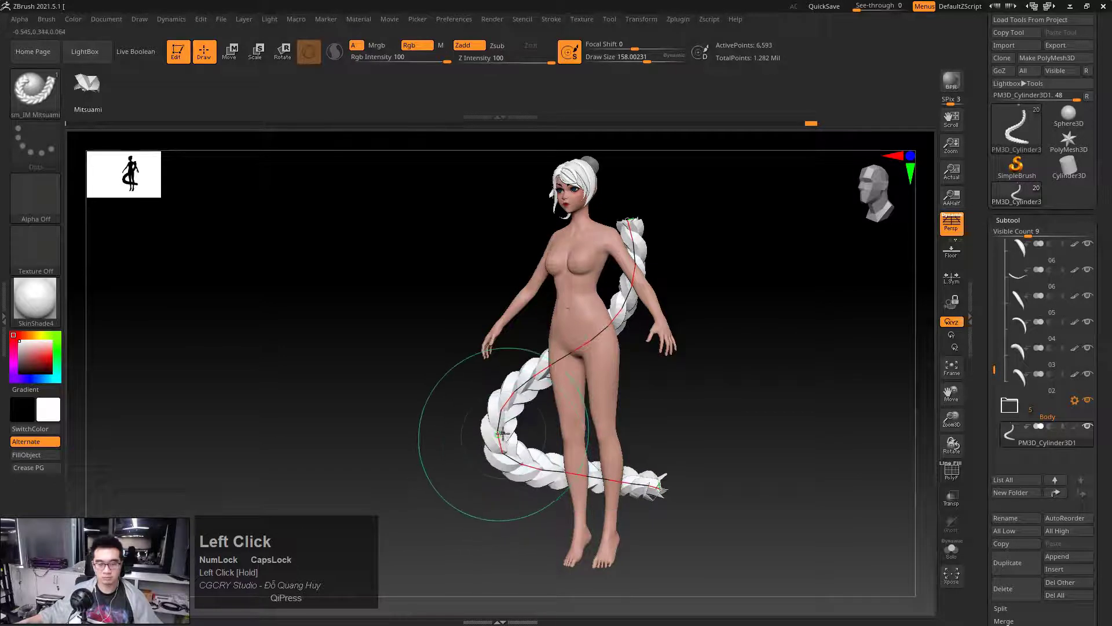
left_click(613, 477)
left_click_drag(651, 438, 618, 456, "alt")
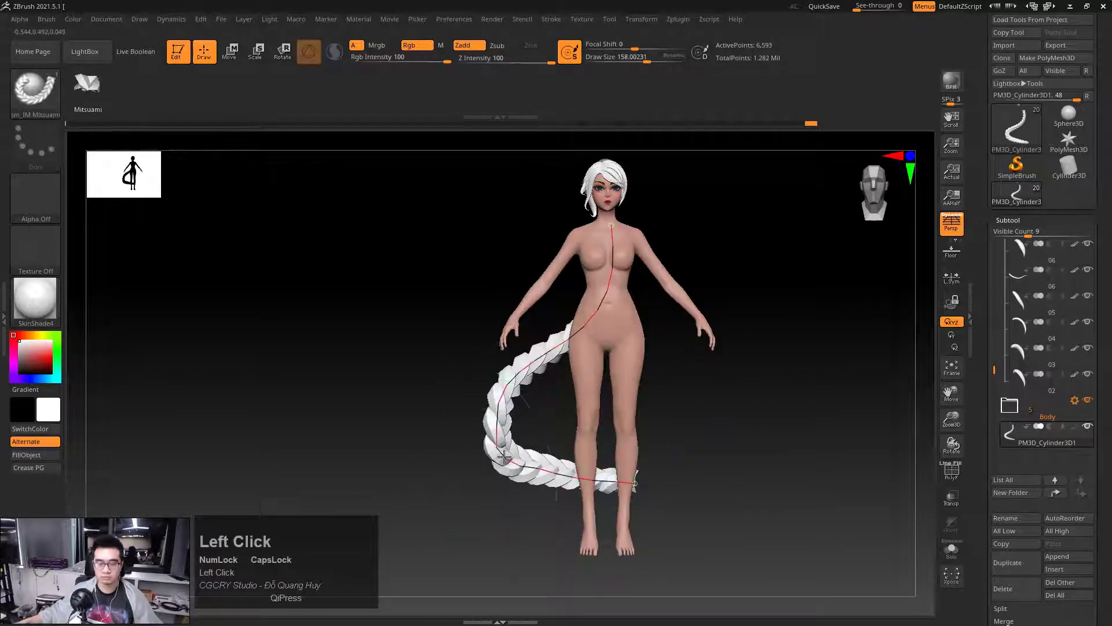
left_click_drag(500, 447, 611, 393)
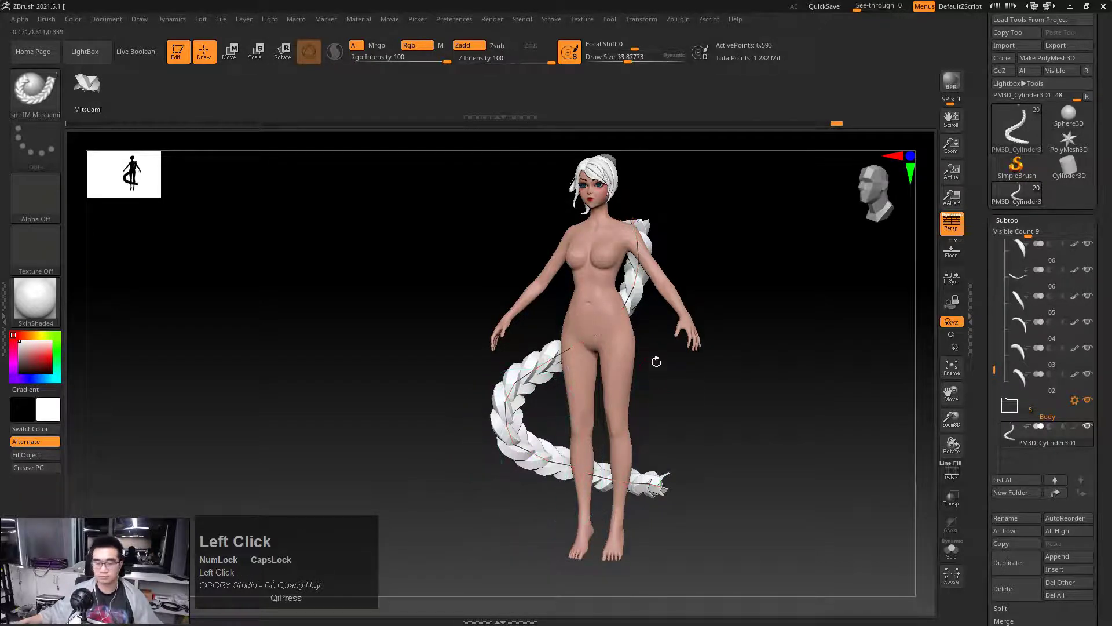
Sketch the intended sweep over the braid with the red screen-annotation pen and clear the drawing
left_click_drag(553, 365, 634, 287)
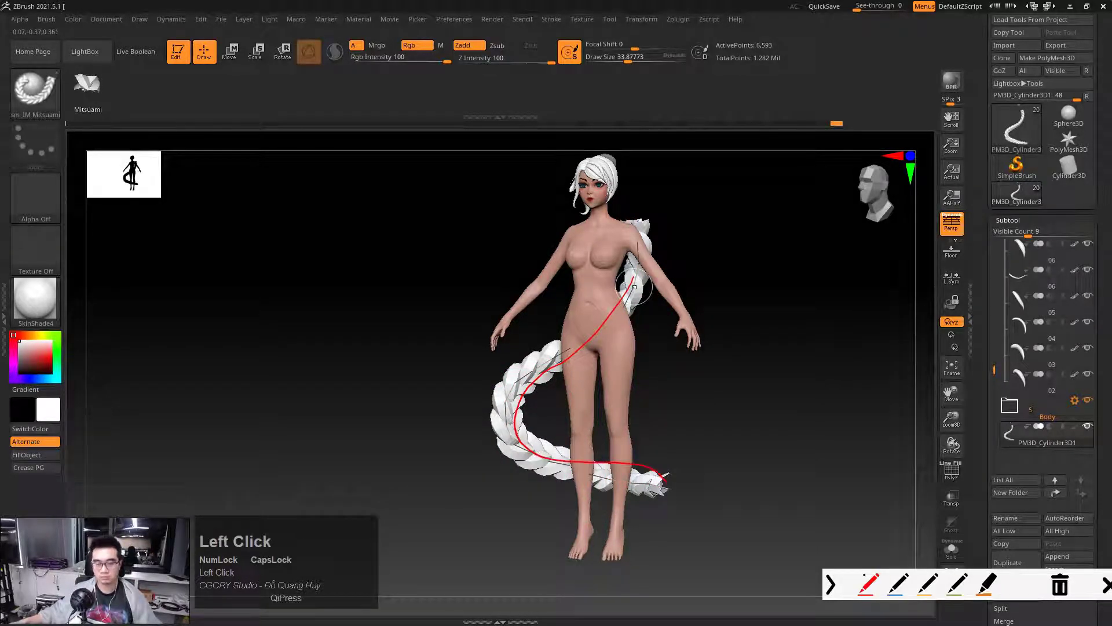
left_click_drag(666, 476, 675, 504)
key("Escape")
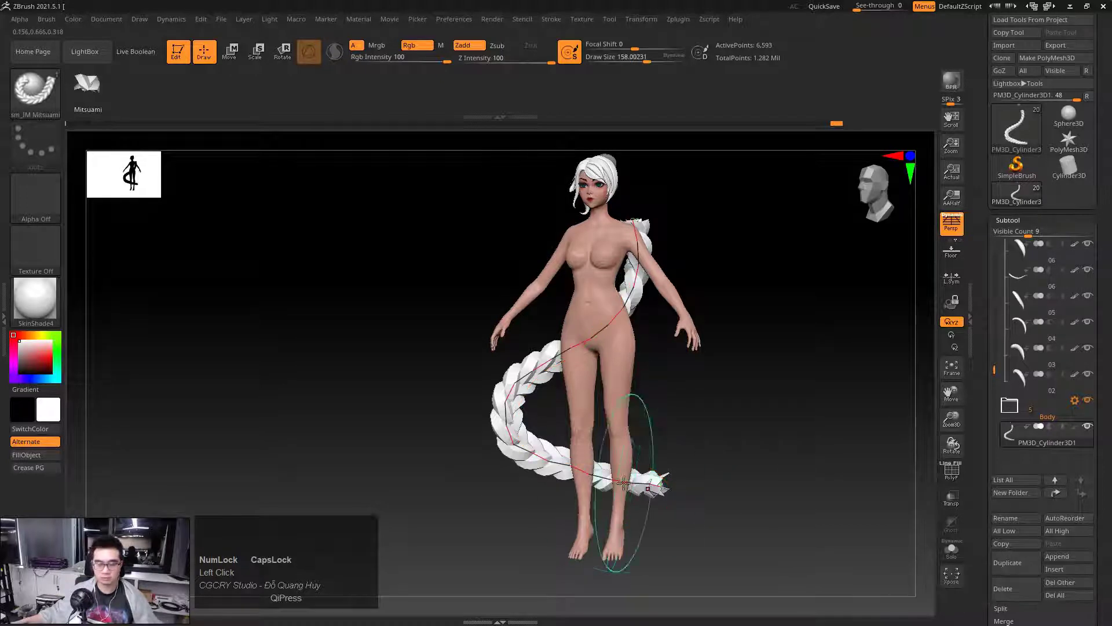
From the rear, refine the braid's lower section behind the calves with a draw size of about 73
key("space")
left_click_drag(629, 436, 610, 436)
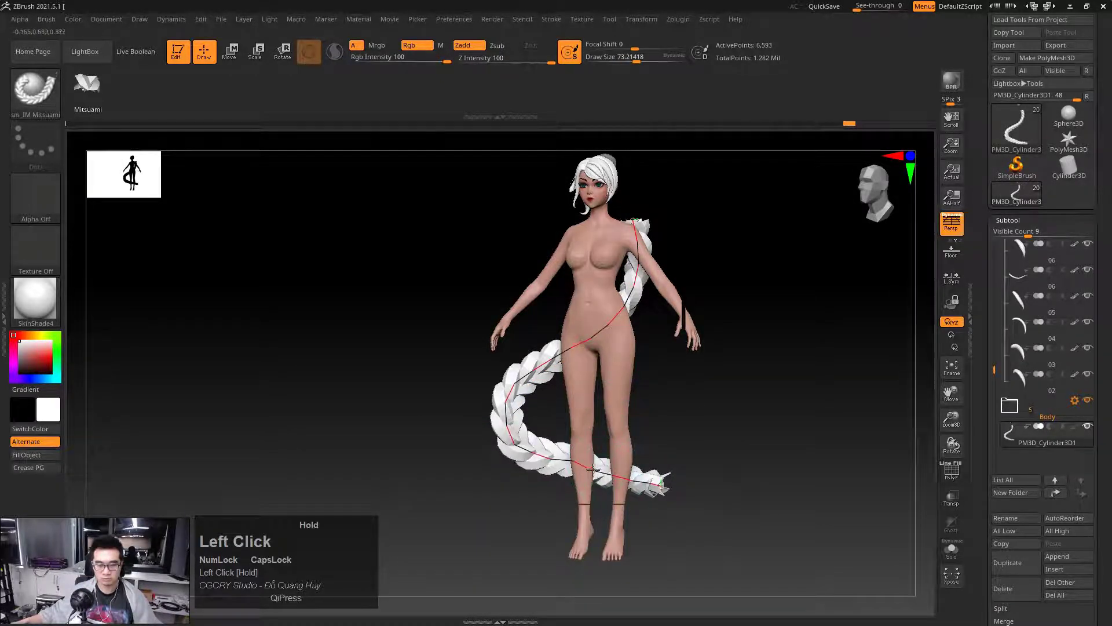
left_click_drag(616, 436, 616, 392, "alt")
right_click_drag(616, 392, 551, 422, "ctrl")
left_click_drag(463, 406, 614, 385, "shift")
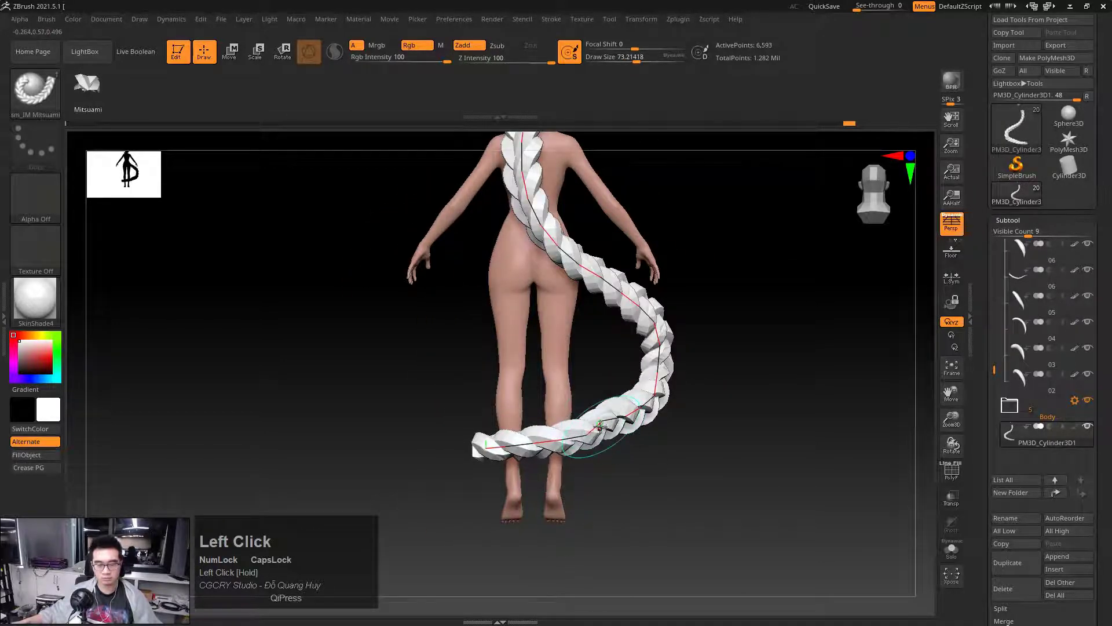
left_click_drag(600, 427, 590, 432)
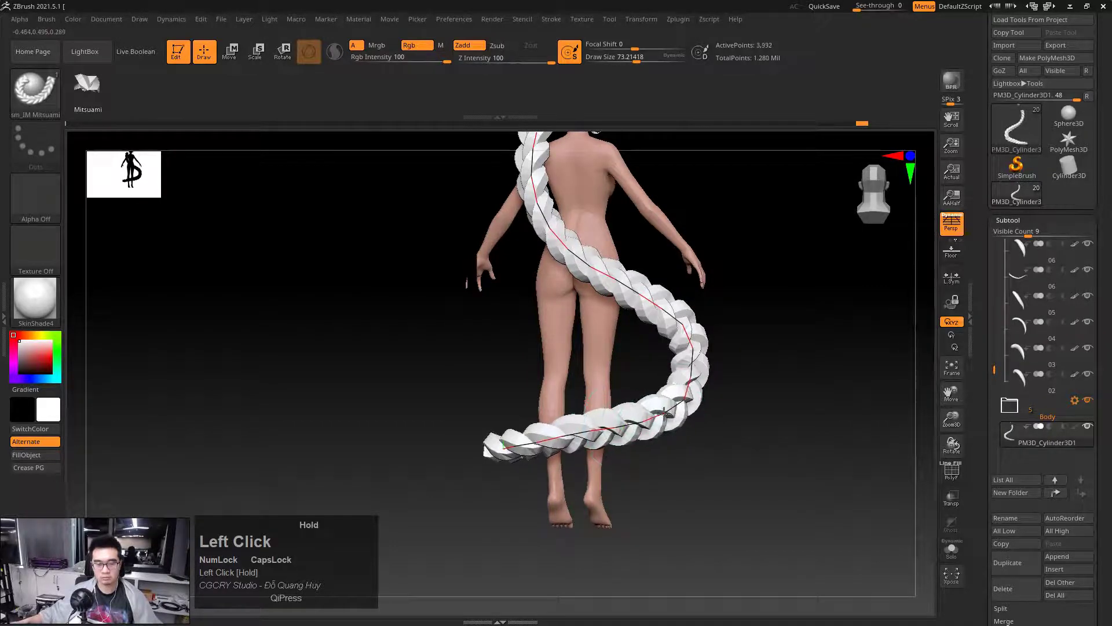
From a rear three-quarter view, reshape the braid's upper and middle sections with a draw size of about 105
left_click_drag(781, 371, 752, 335)
key("space")
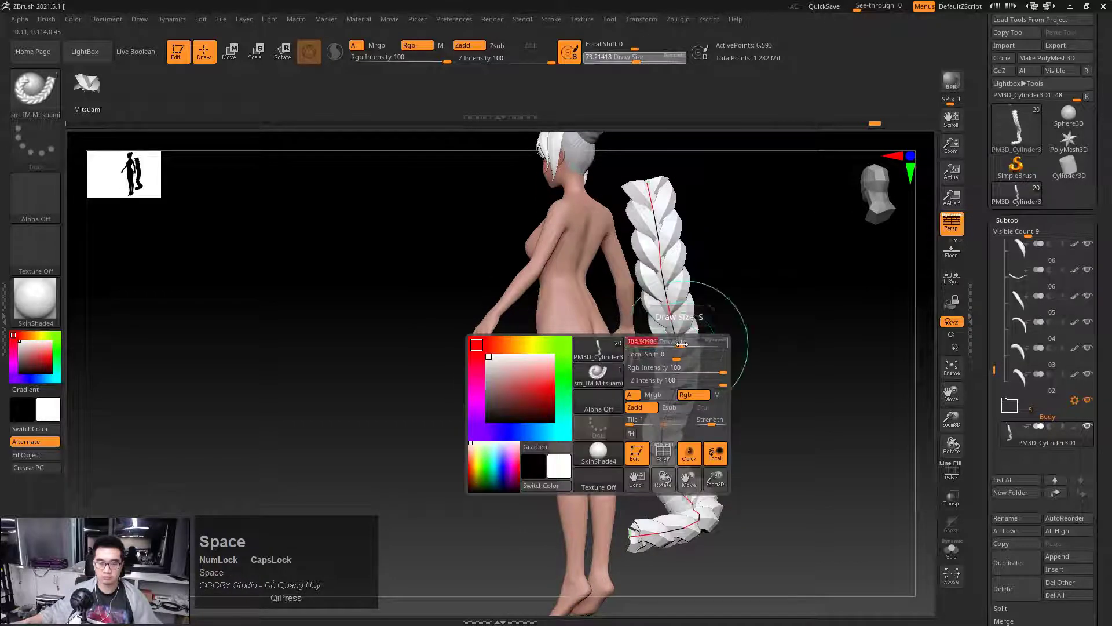
left_click_drag(682, 344, 684, 344)
left_click_drag(665, 303, 664, 265)
left_click_drag(671, 362, 671, 396)
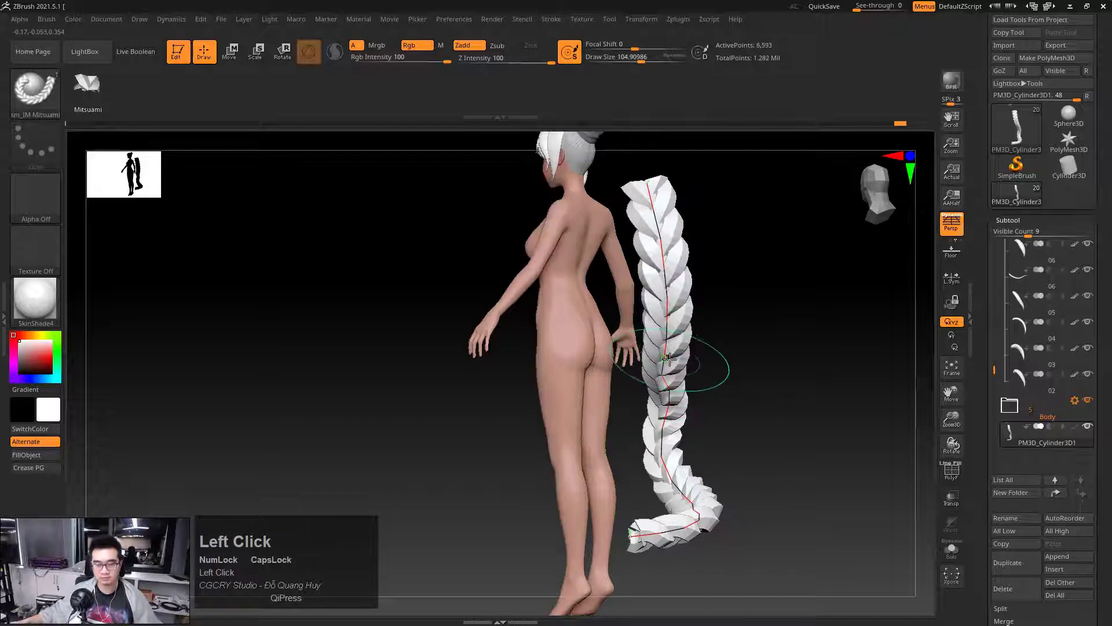
left_click_drag(700, 352, 698, 365)
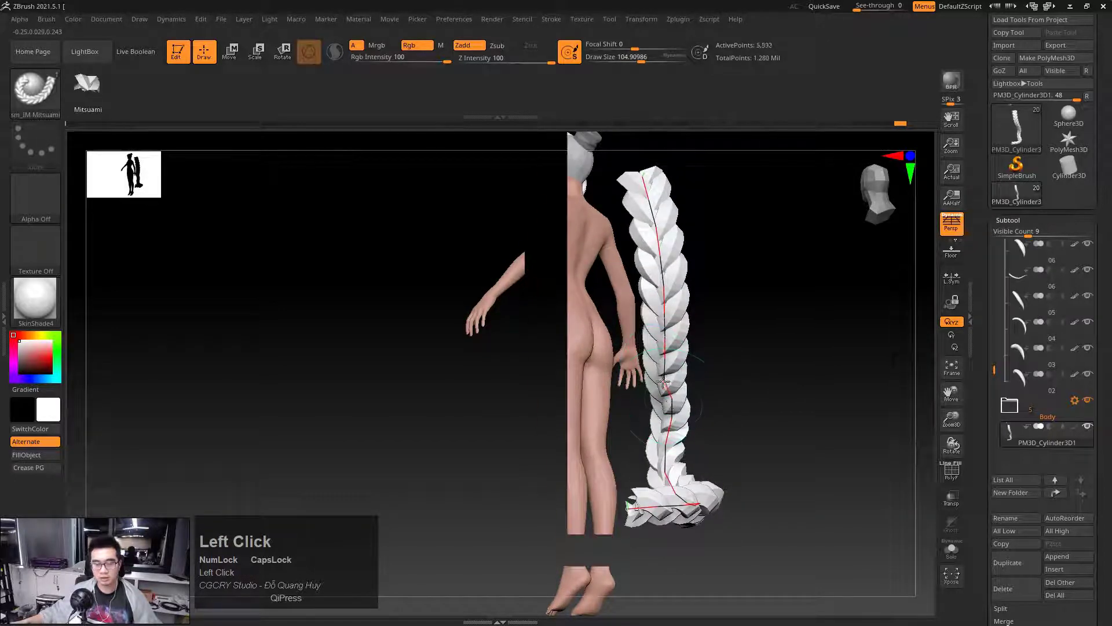
Reshape the braid's middle and lower sections from the rear and front three-quarter views with a draw size of about 77
key("space")
mouse_move(673, 401)
left_mouse_down()
mouse_move(666, 384)
mouse_move(713, 380)
mouse_move(667, 407)
mouse_move(667, 429)
left_mouse_up()
left_click(671, 406)
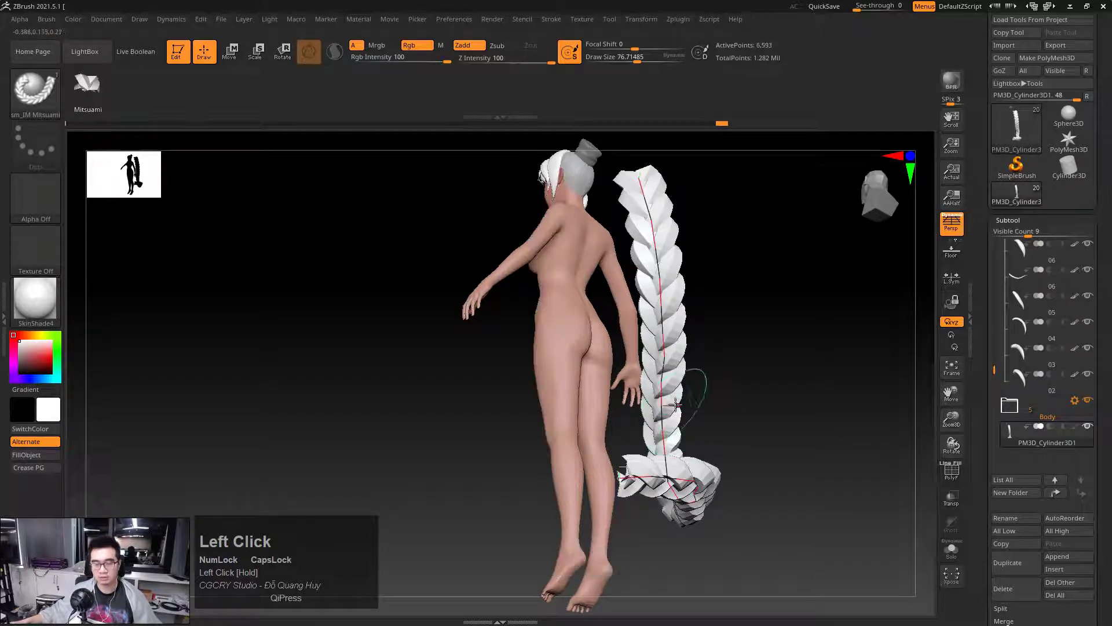
left_click(665, 355)
left_click(665, 355)
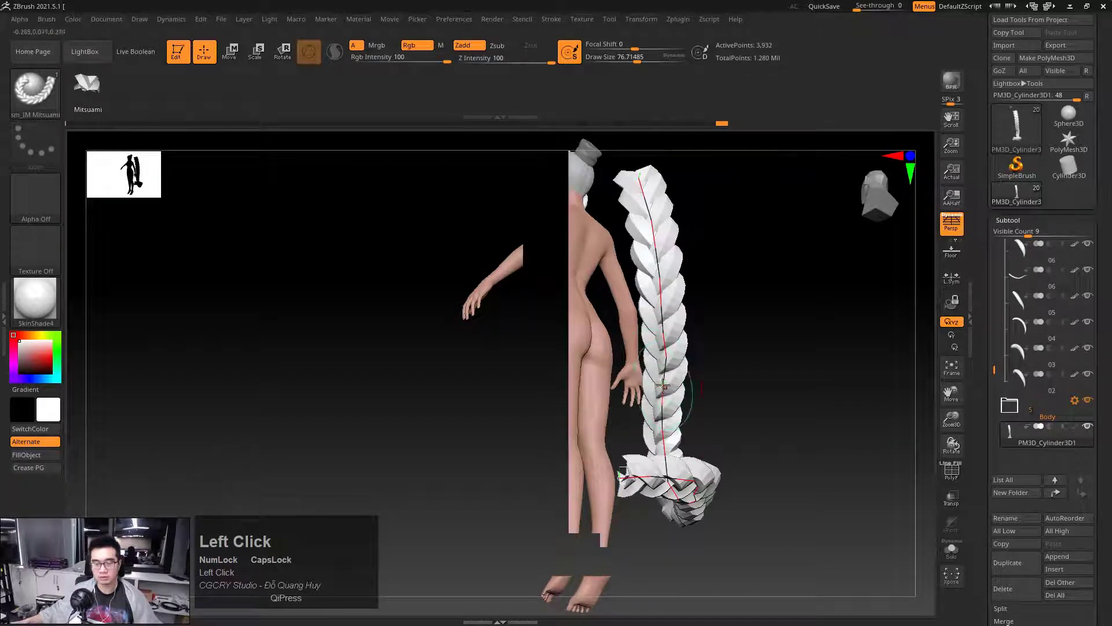
mouse_move(726, 395)
left_mouse_down("alt")
mouse_move(707, 360)
mouse_move(682, 402)
mouse_move(733, 350)
mouse_move(761, 343)
mouse_move(738, 381)
mouse_move(701, 366)
mouse_move(637, 398)
left_mouse_up("alt")
left_click(653, 338)
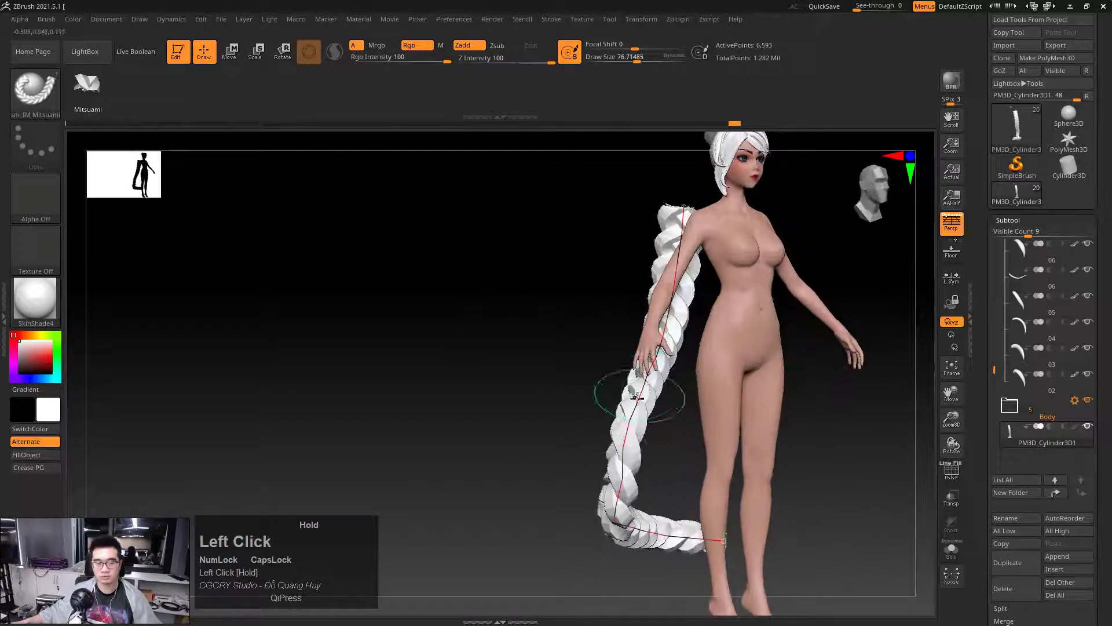
From the front three-quarter view, refine the braid's lower bend beside the calves with a draw size of about 52
key("space")
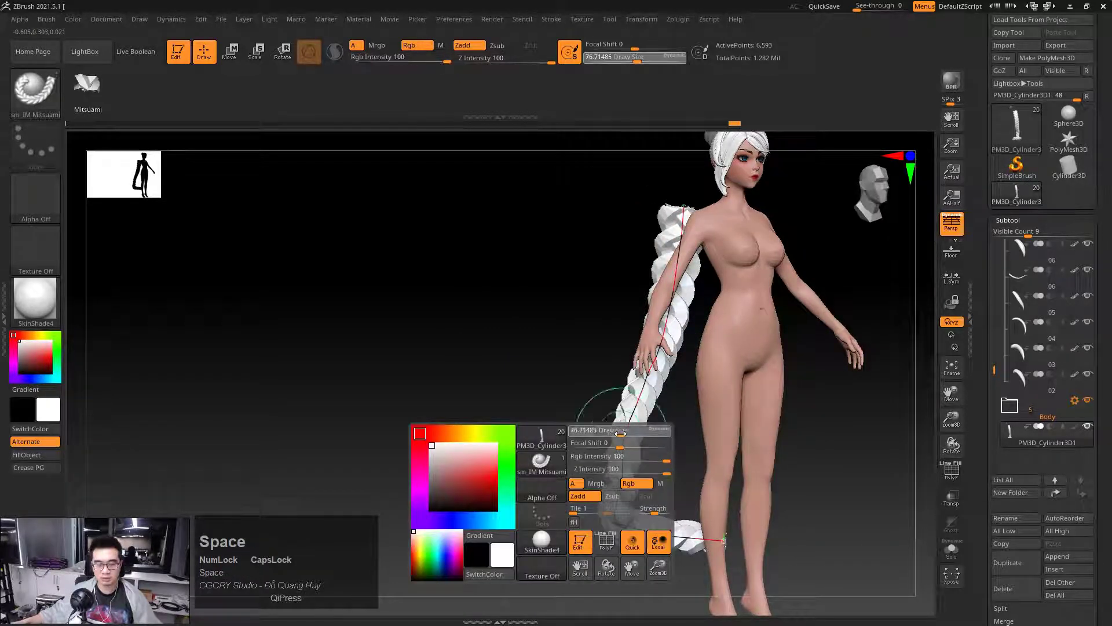
left_click_drag(616, 434, 618, 434)
left_click(618, 476)
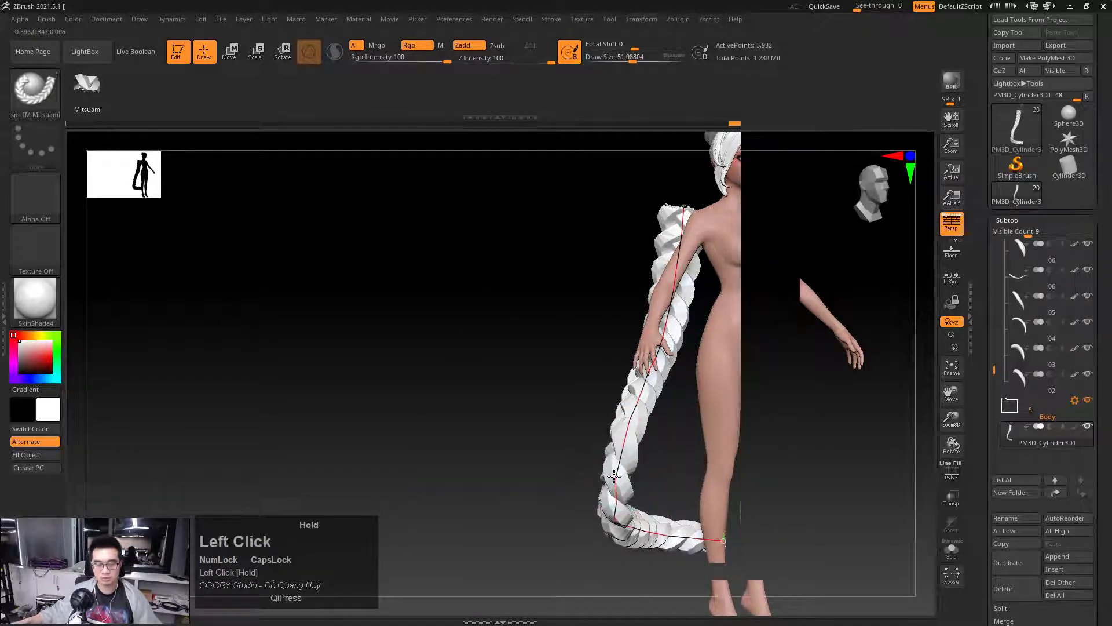
left_click_drag(614, 476, 610, 499)
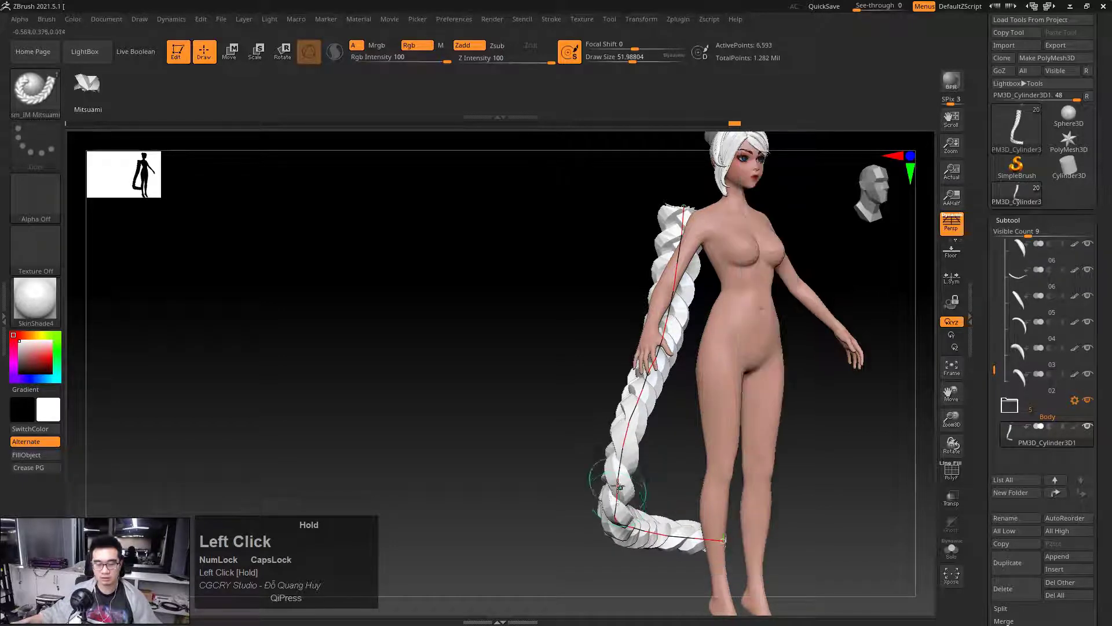
left_click_drag(583, 437, 569, 362, "alt")
right_click_drag(569, 362, 614, 422, "ctrl")
left_click(618, 413)
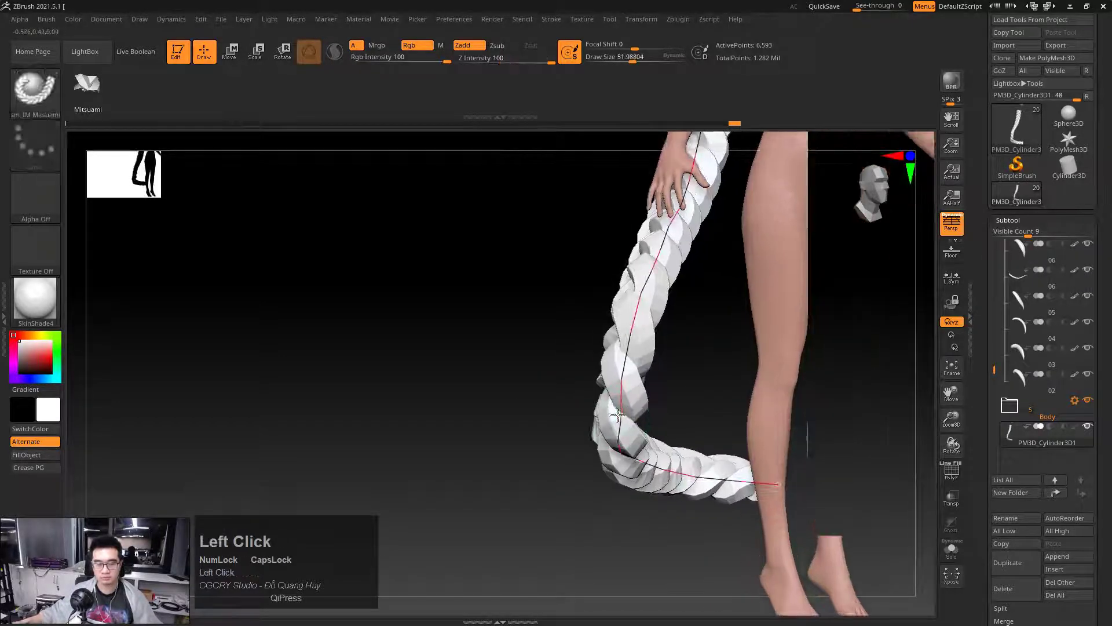
left_click_drag(619, 417, 417, 368)
Sketch the intended hair arc from the bun to the braid's top with the red screen-annotation pen and clear the drawing
right_click_drag(682, 371, 770, 278, "ctrl")
left_click_drag(811, 264, 744, 356)
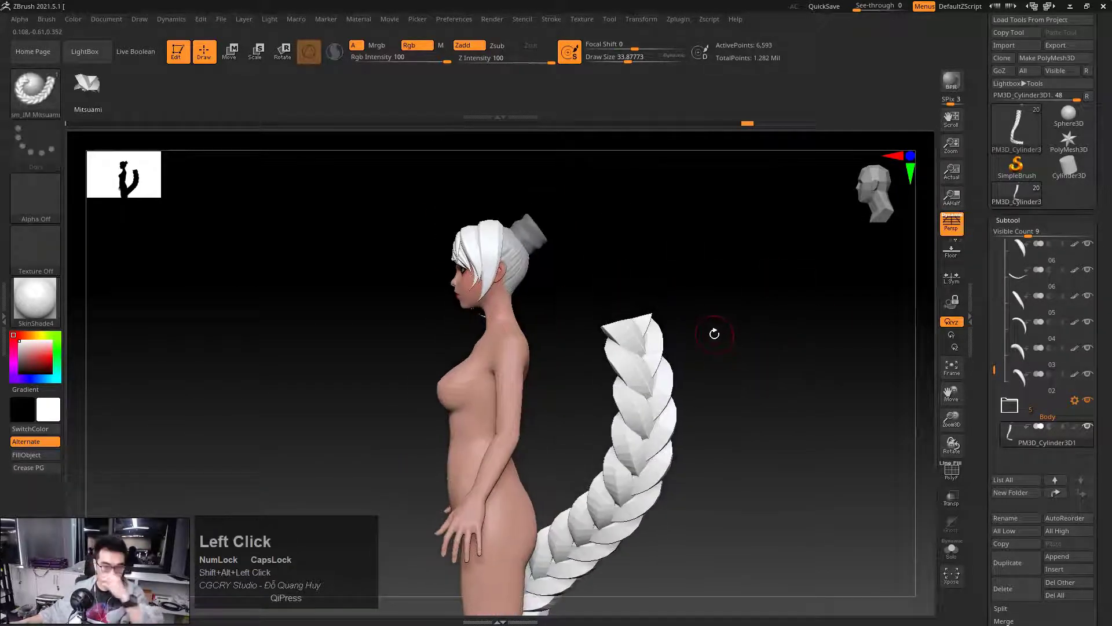
left_click_drag(613, 242, 606, 263, "alt")
key("ctrl+shift+1")
left_click_drag(522, 282, 603, 360)
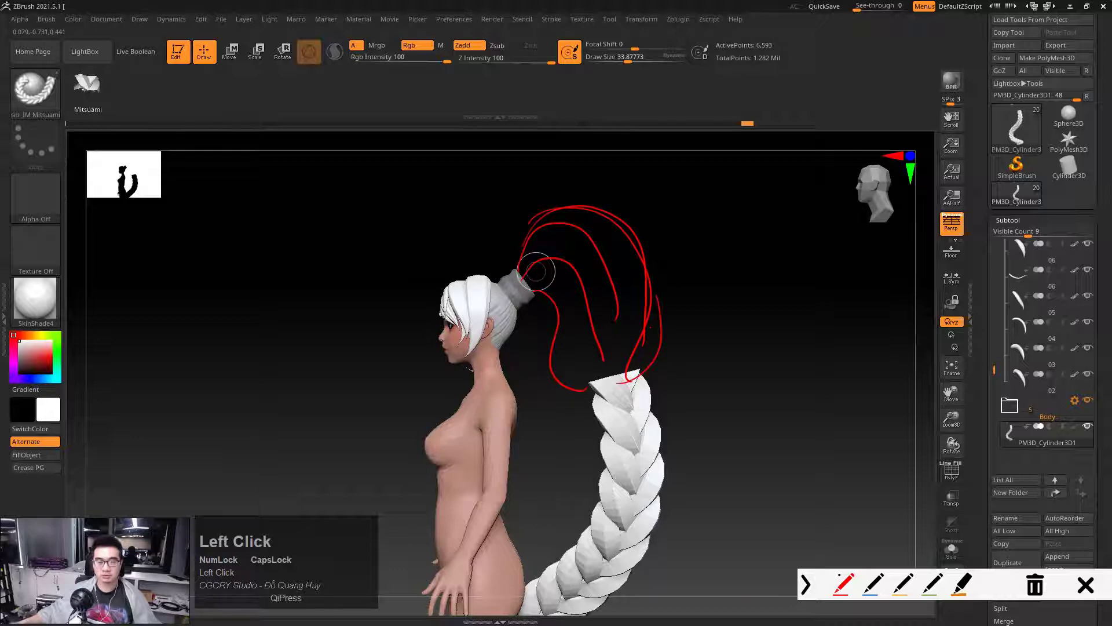
key("Escape")
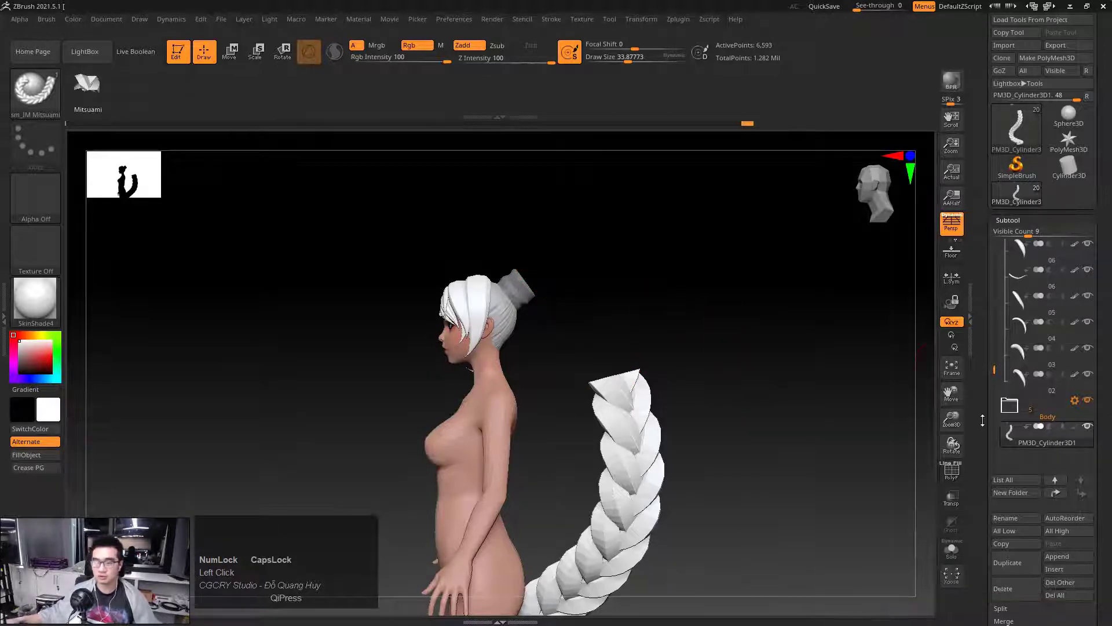
Append a Sphere3D subtool, scale it down and place it behind the bun above the braid's top
left_click_drag(983, 421, 979, 386)
left_click(1058, 463)
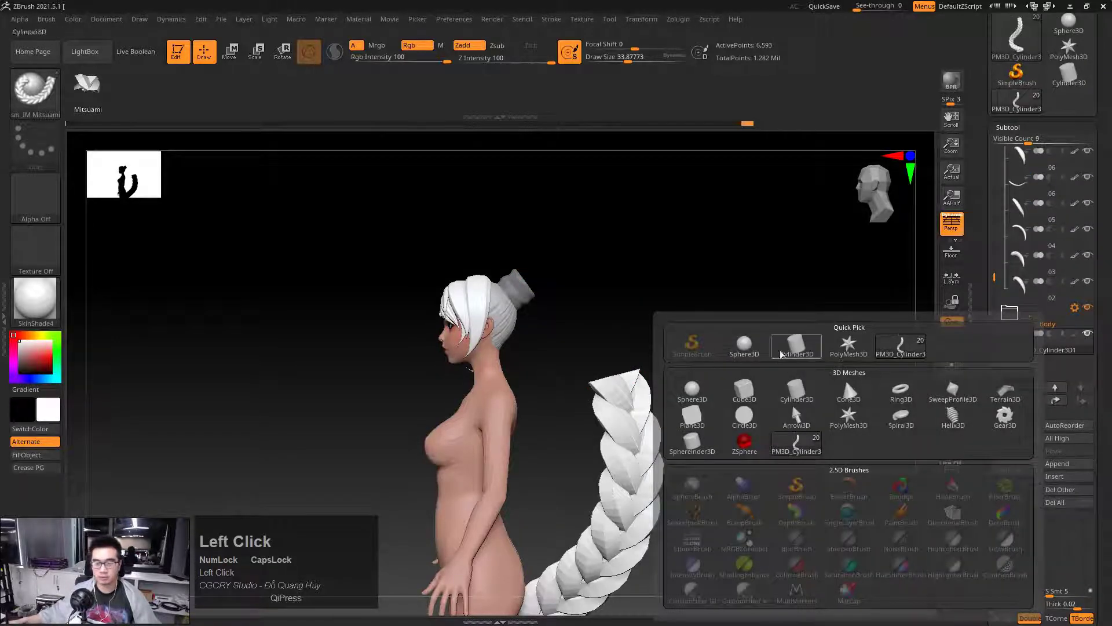
left_click(749, 347)
left_click(671, 399, "alt")
key("r")
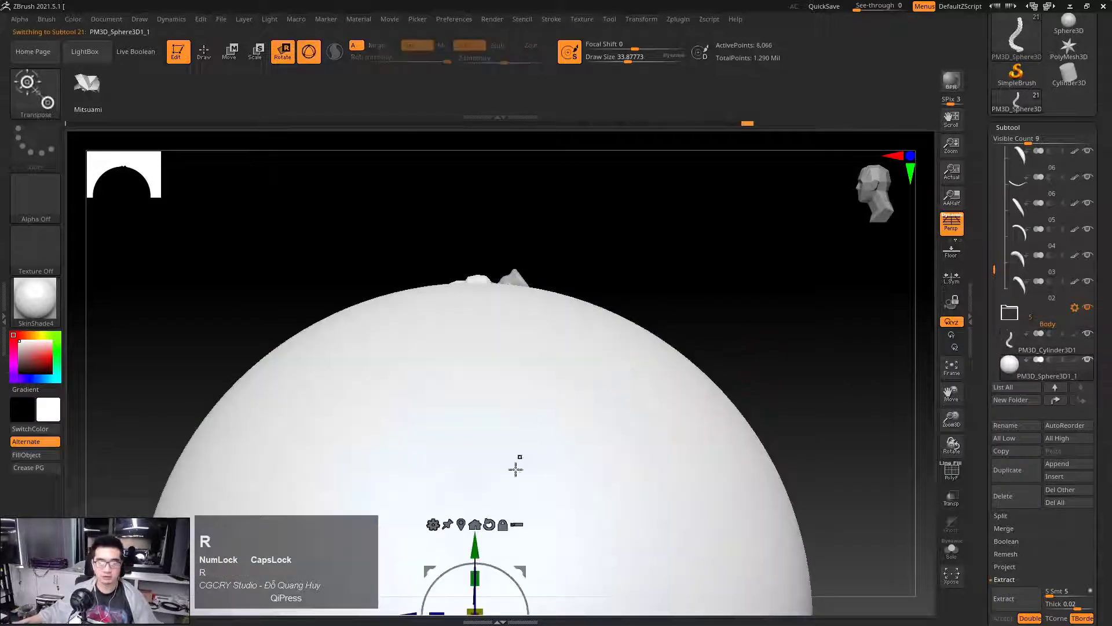
mouse_move(520, 566)
left_mouse_down()
mouse_move(574, 315)
mouse_move(588, 315)
mouse_move(389, 476)
mouse_move(401, 463)
left_mouse_up()
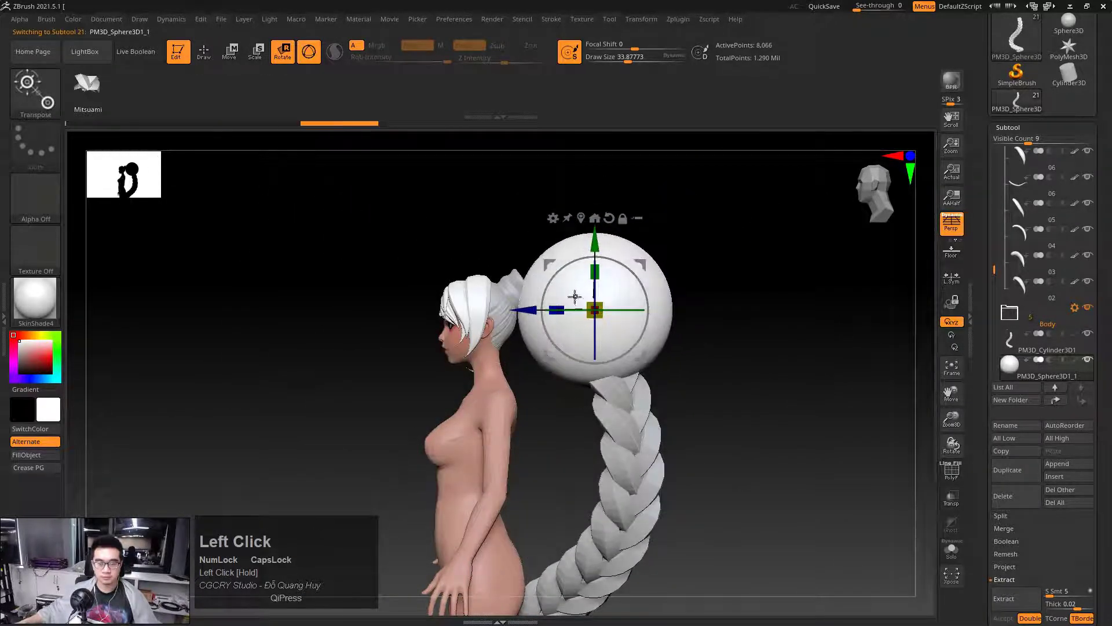
Scale the sphere into a narrow ellipsoid and tilt its upper end toward the bun
key("q")
right_click_drag(713, 273, 701, 299, "alt")
right_click_drag(700, 299, 654, 317, "ctrl")
key("r")
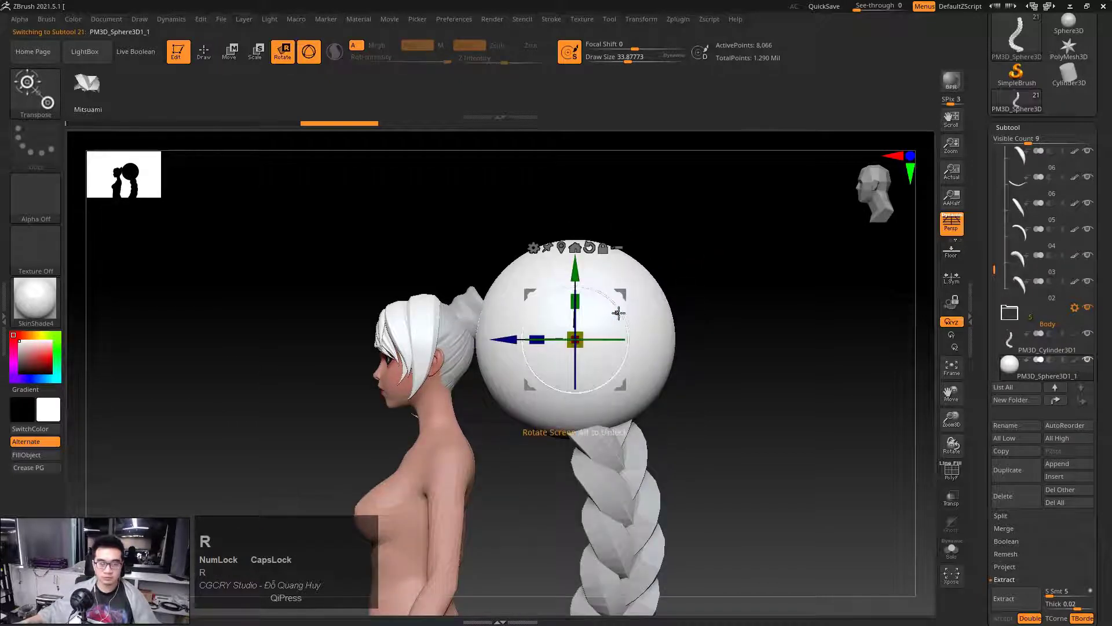
left_click_drag(623, 317, 617, 294, "alt")
left_click_drag(540, 354, 579, 339)
left_click_drag(718, 342, 588, 342, "shift")
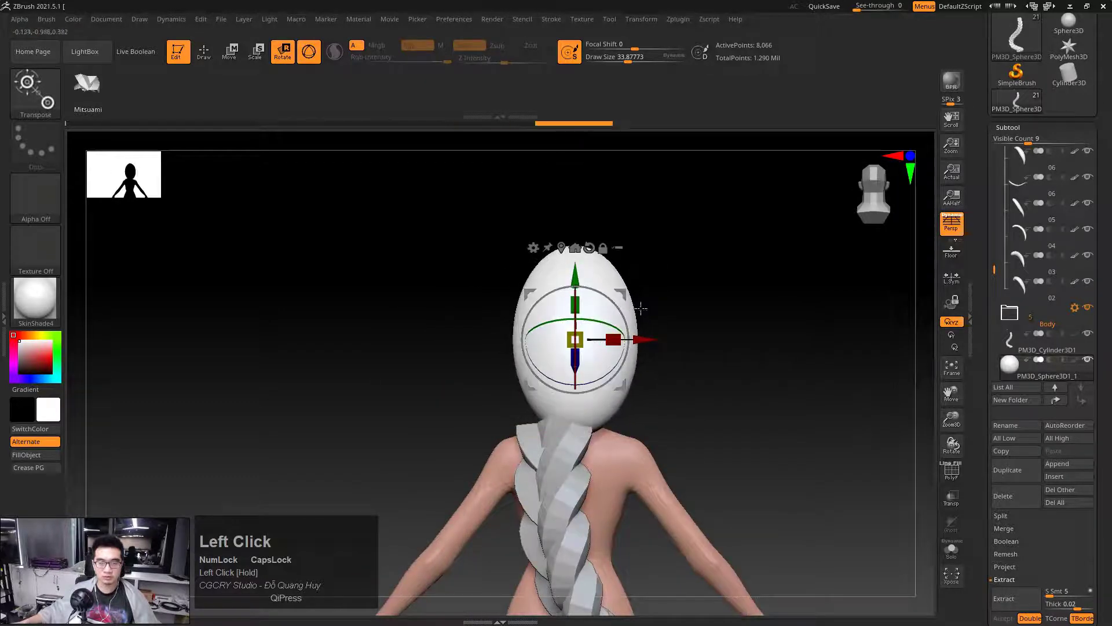
left_click_drag(641, 307, 699, 334)
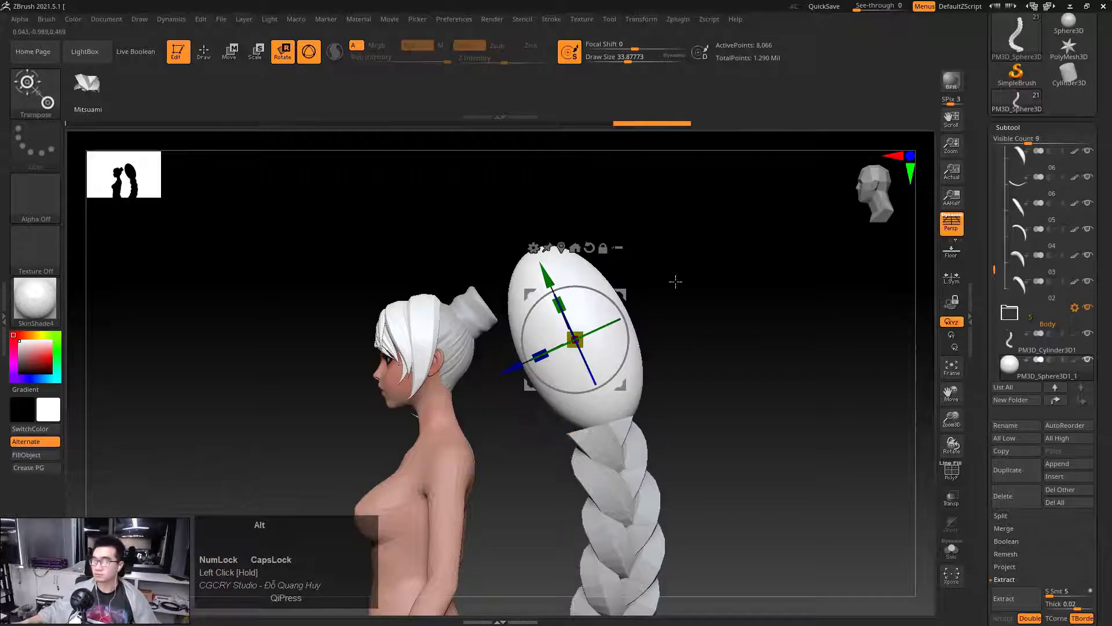
Lengthen the ellipsoid above the braid's top and adjust its sideways thickness
right_click_drag(553, 272, 559, 318, "alt")
right_click_drag(559, 319, 592, 380, "ctrl")
left_click_drag(551, 409, 539, 413)
left_click_drag(693, 388, 724, 383)
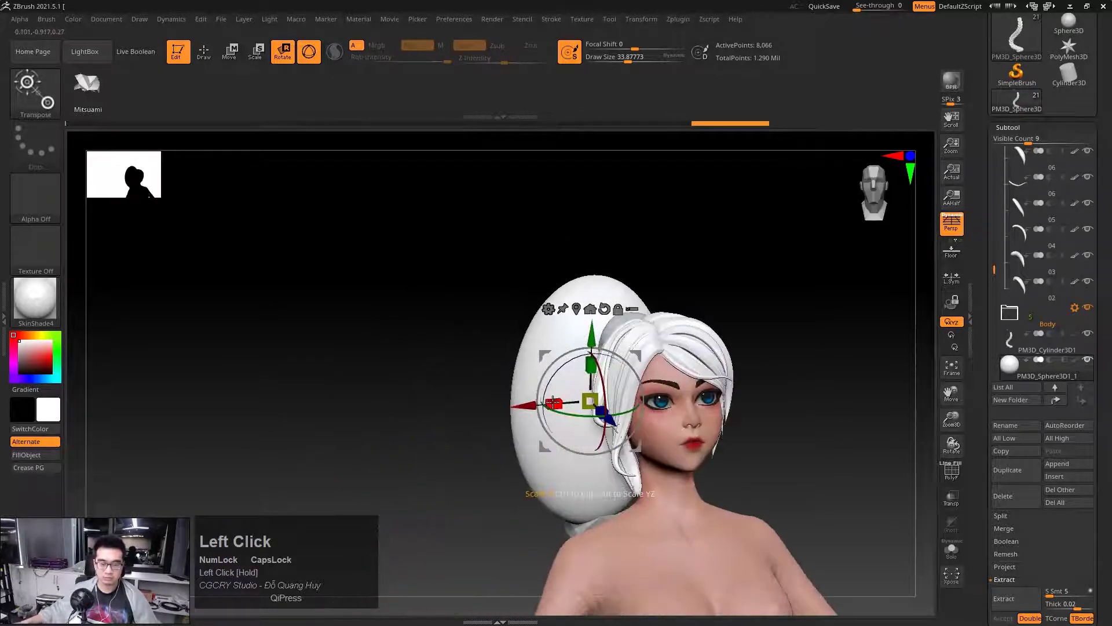
left_click_drag(558, 399, 573, 400)
left_click_drag(803, 362, 684, 342)
left_click_drag(652, 315, 687, 315, "alt")
Select the Standard brush with a draw size of about 221 and set the MaskPen stroke to Dots
key("q")
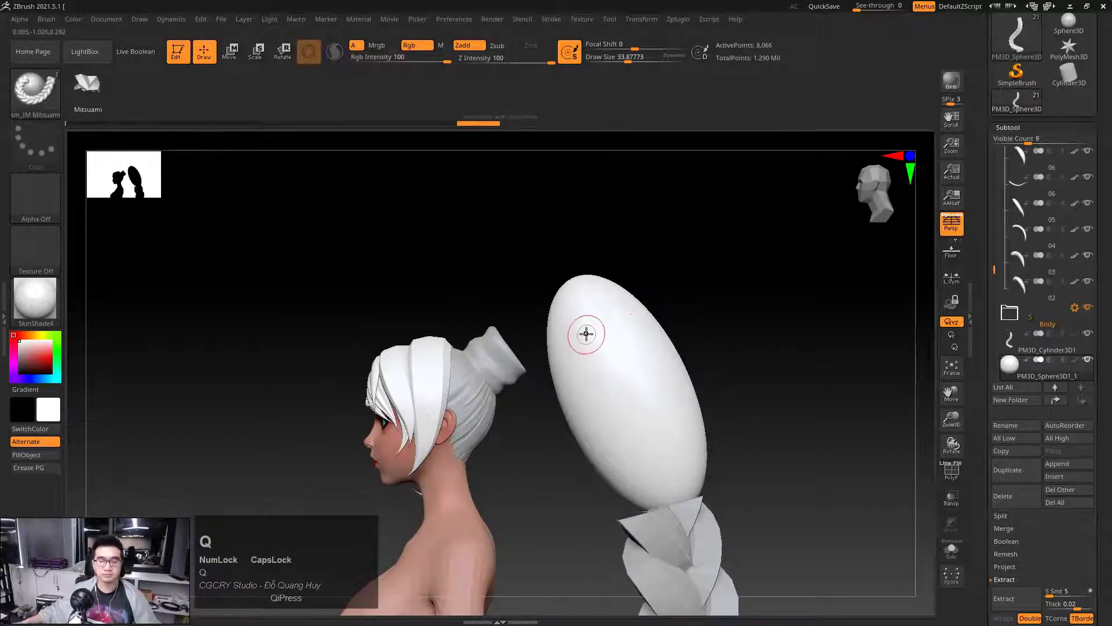
key("space")
left_click_drag(586, 334, 607, 334)
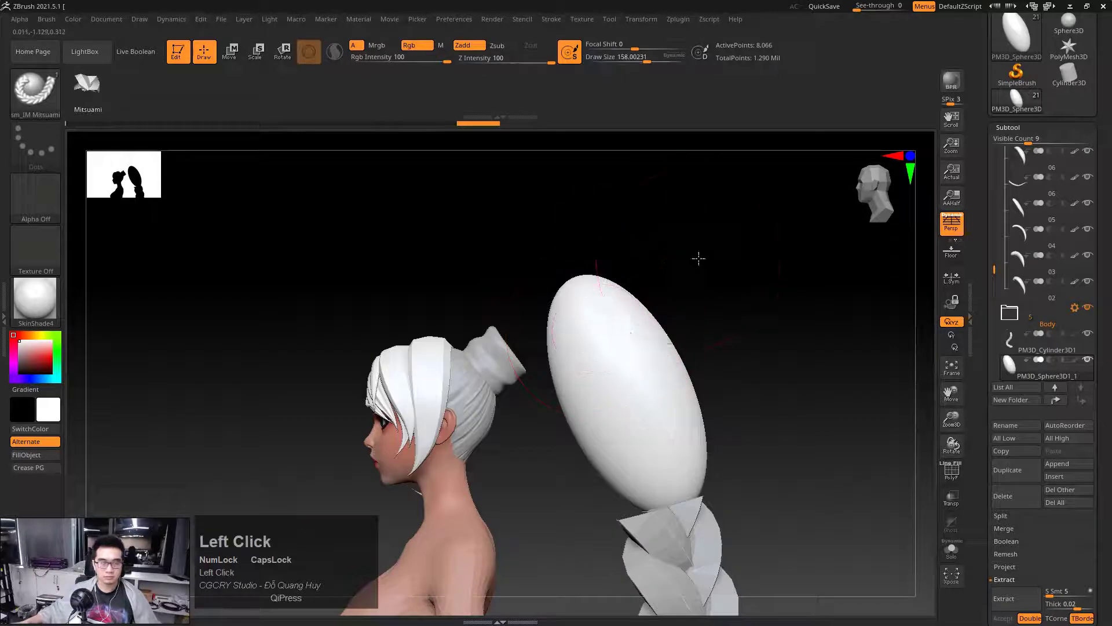
left_click_drag(699, 258, 588, 328)
key("b")
key("s")
key("t")
key("space")
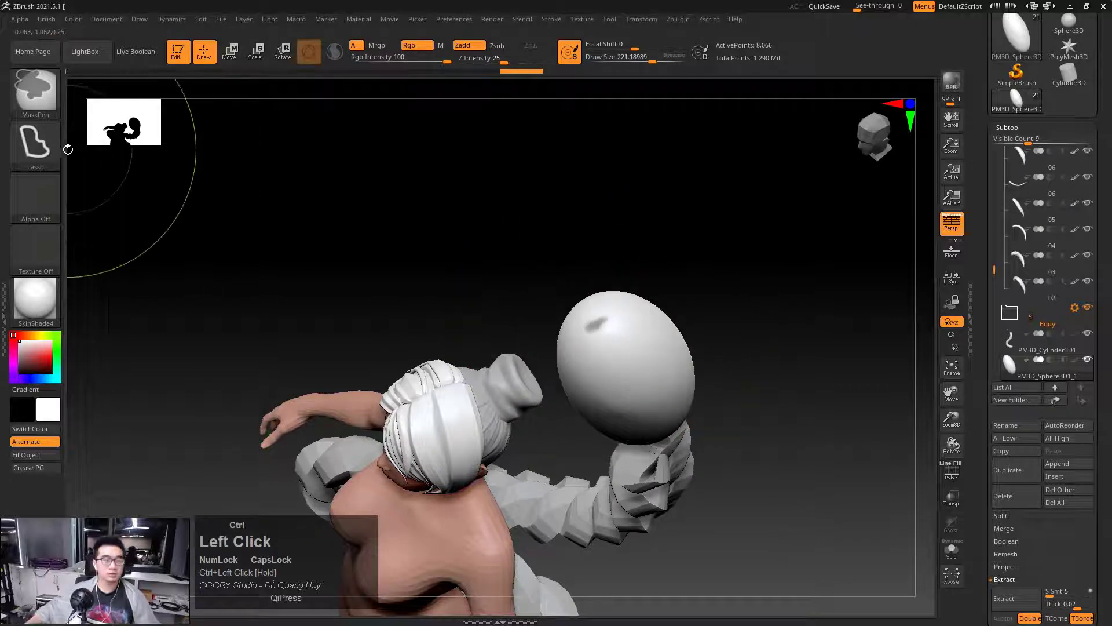
left_click(35, 143, "ctrl")
left_click(112, 166, "ctrl")
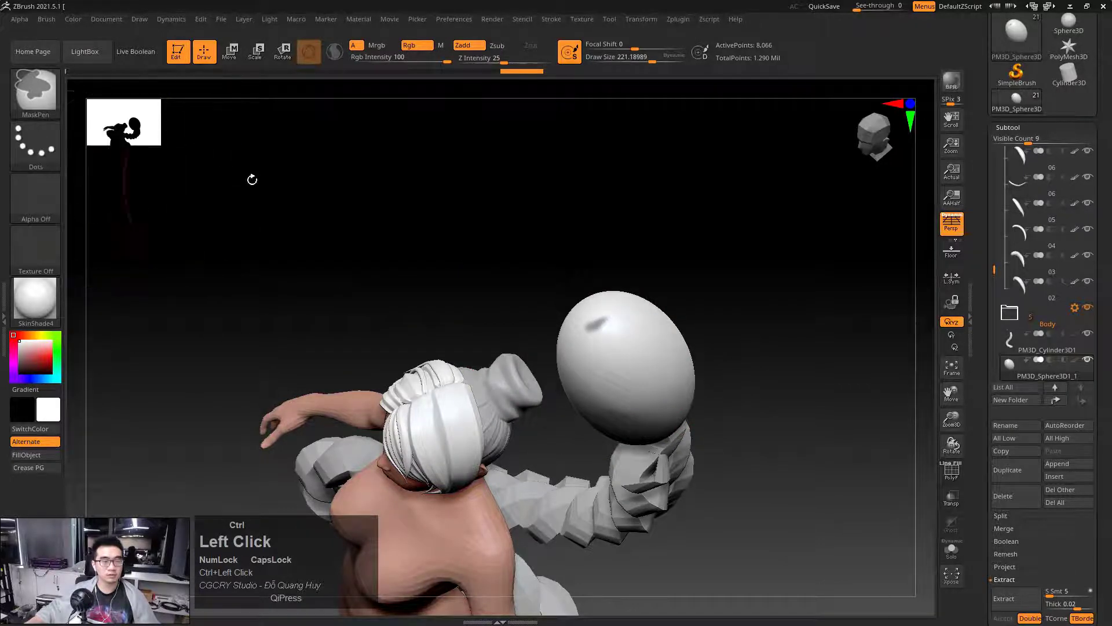
Paint a soft mask over one end of the ellipsoid and invert it to leave the upper end free
mouse_move(586, 318)
left_mouse_down("ctrl")
mouse_move(575, 330)
mouse_move(621, 299)
left_mouse_up("ctrl")
mouse_move(731, 336)
left_mouse_down("shift")
mouse_move(702, 302)
mouse_move(777, 325)
mouse_move(667, 360)
left_mouse_up("shift")
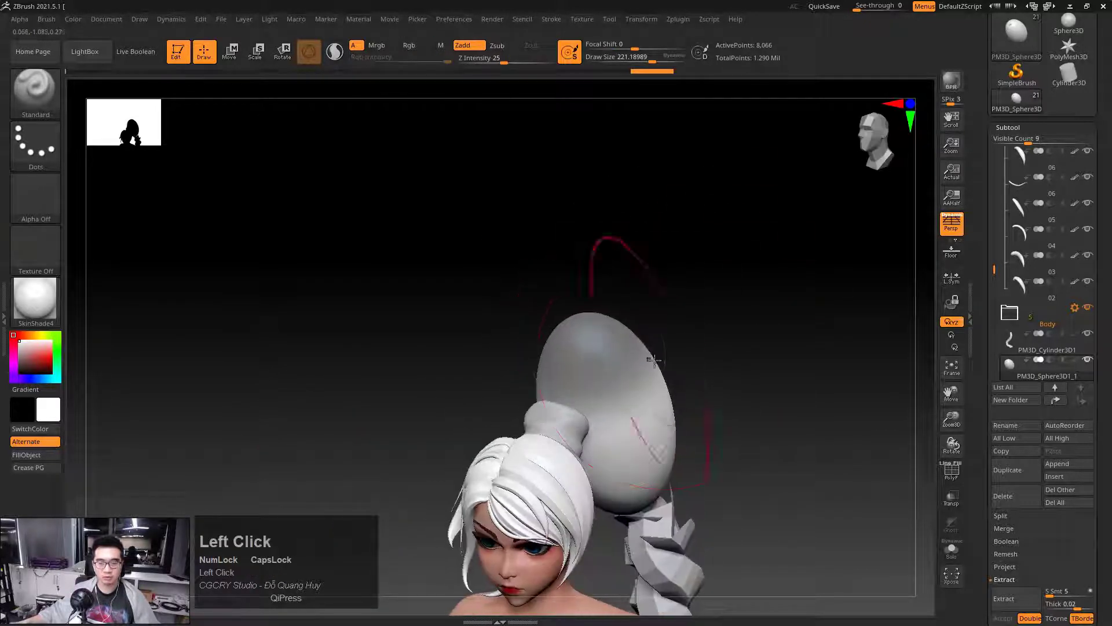
mouse_move(601, 369)
left_mouse_down("ctrl")
mouse_move(577, 402)
mouse_move(658, 378)
mouse_move(598, 365)
left_mouse_up("ctrl")
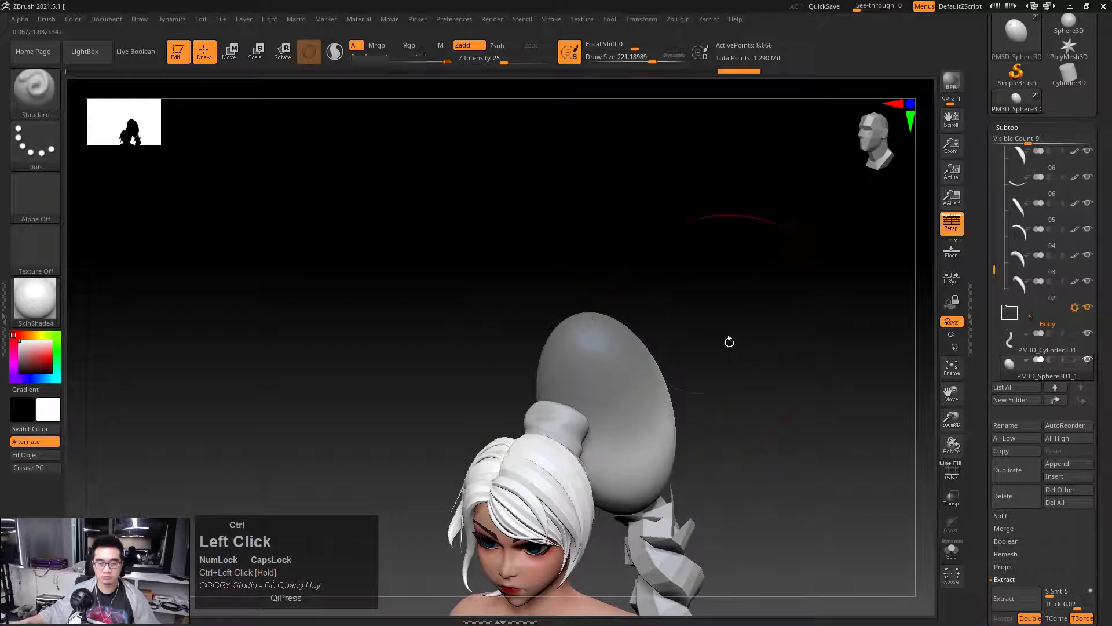
mouse_move(771, 348)
left_mouse_down()
mouse_move(730, 330)
mouse_move(685, 275)
left_mouse_up()
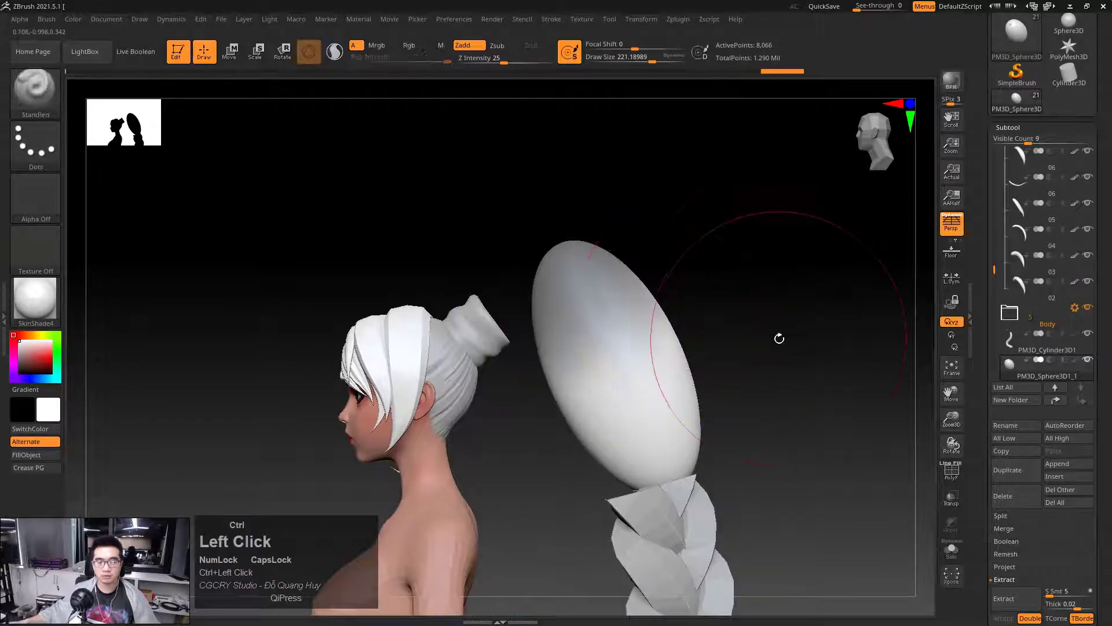
Try to bend and taper the ellipsoid's upper end toward the bun, and undo the attempt
key("e")
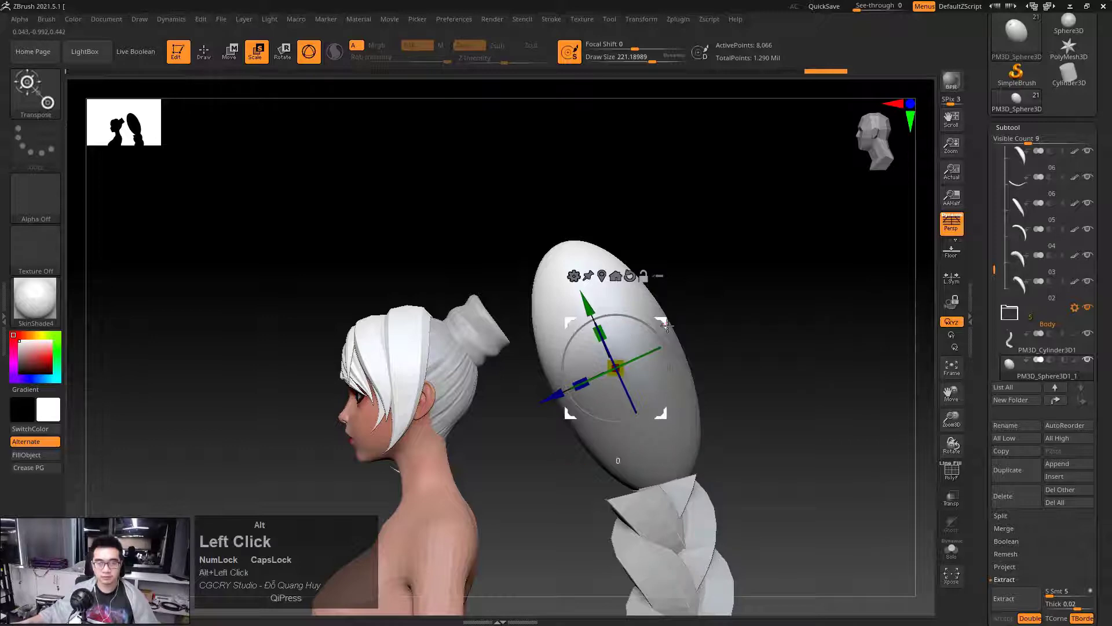
left_click_drag(666, 325, 562, 253, "alt")
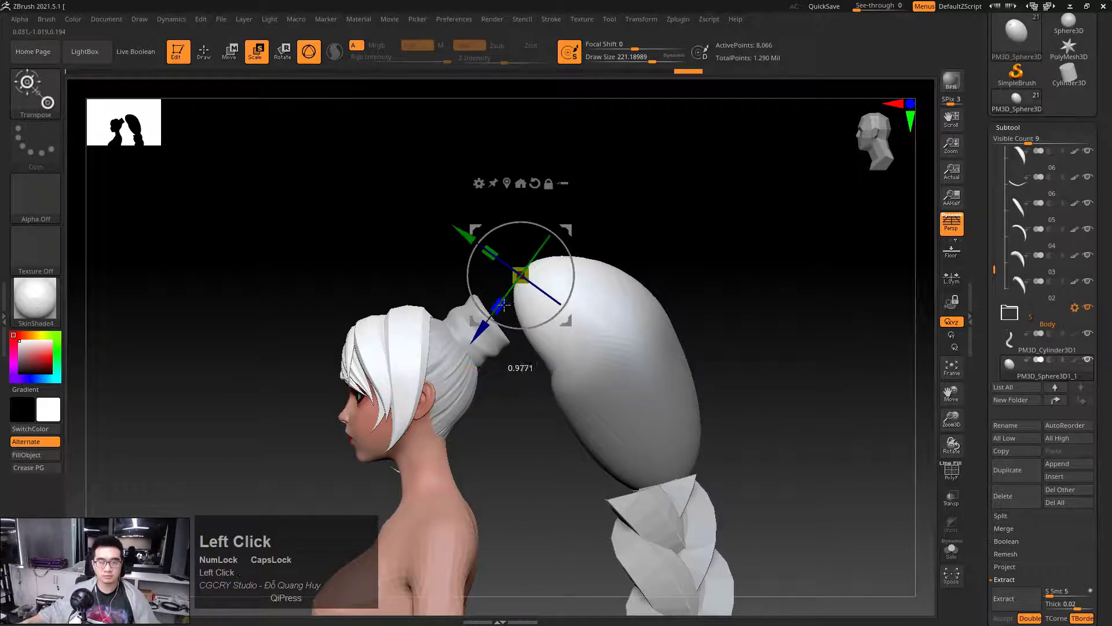
left_click_drag(504, 305, 550, 209)
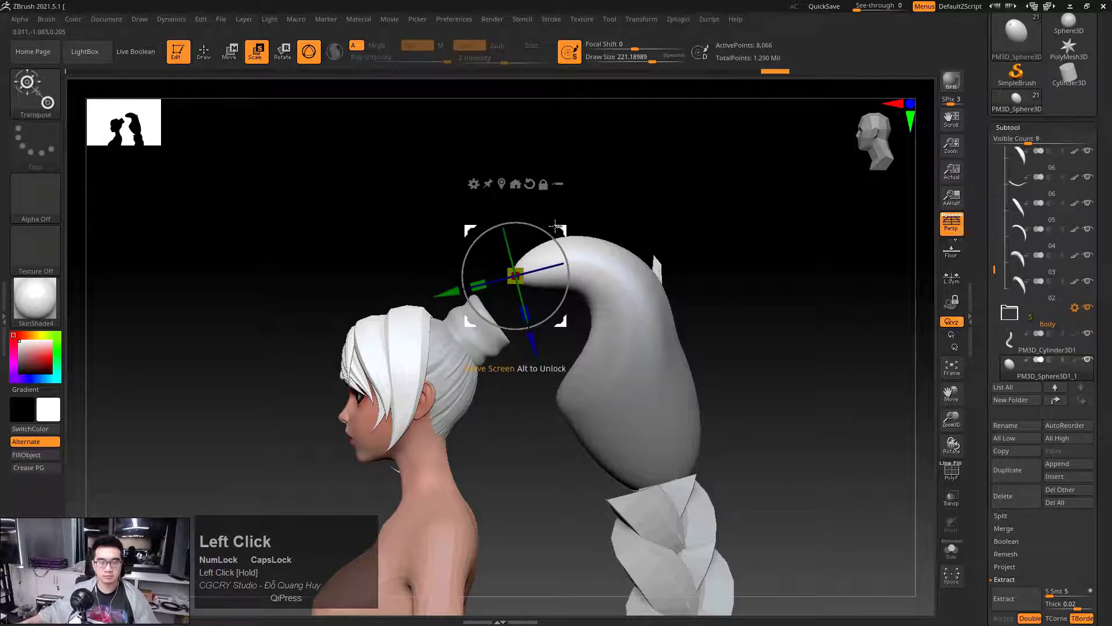
left_click_drag(793, 258, 371, 307)
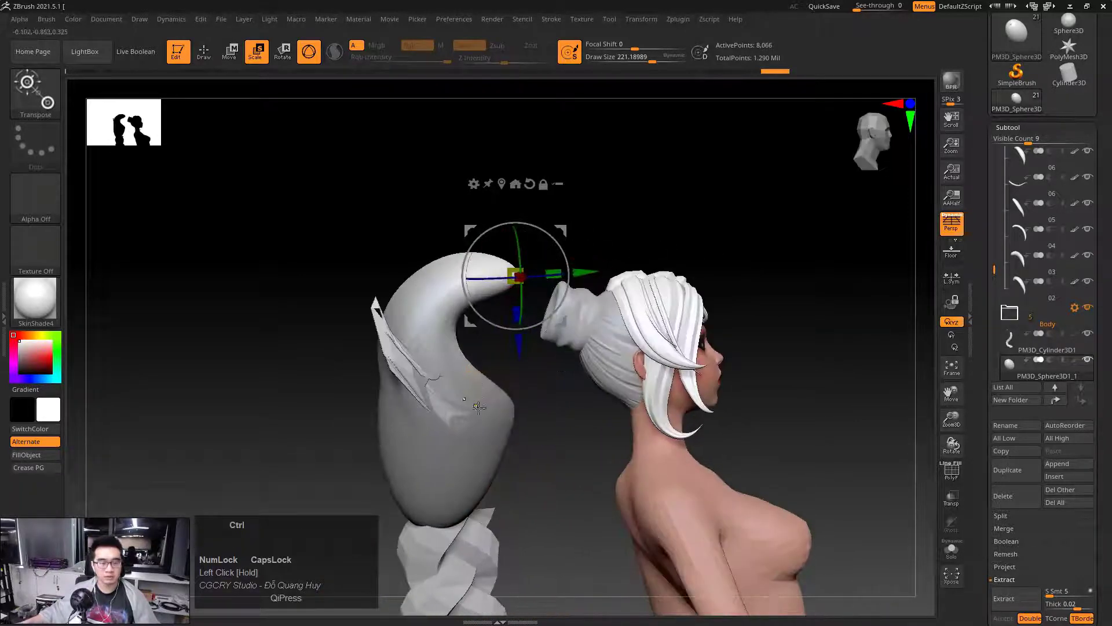
key("ctrl+z")
key("ctrl+z")
key("ctrl+z")
key("ctrl+z")
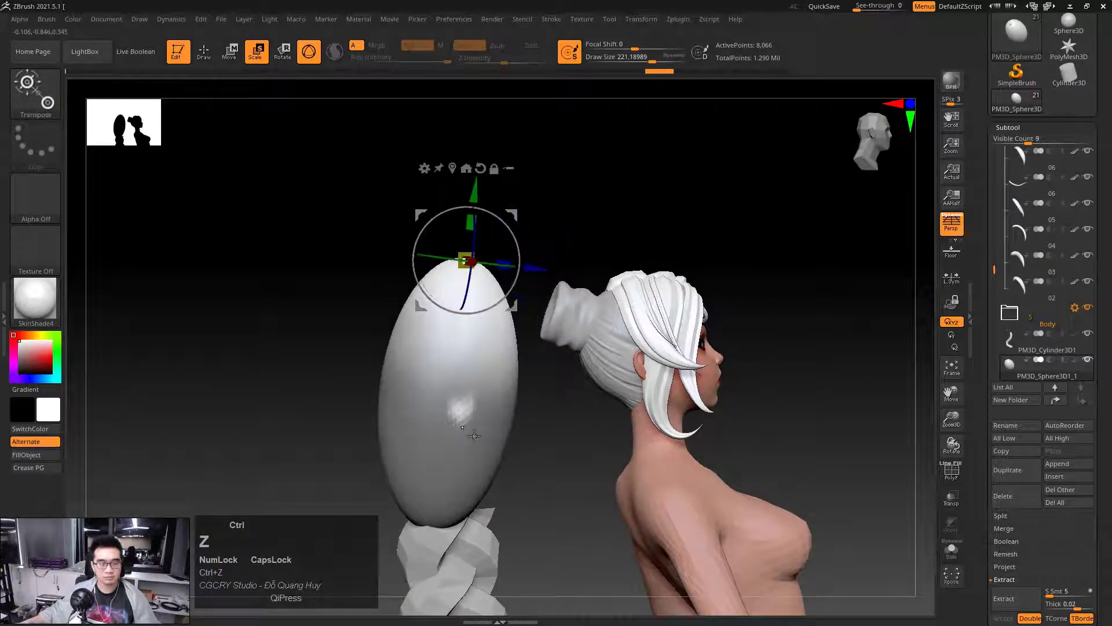
Fill the unmasked spot on the ellipsoid's far side and soften the mask's edge on both sides
left_click_drag(526, 439, 459, 387)
key("q")
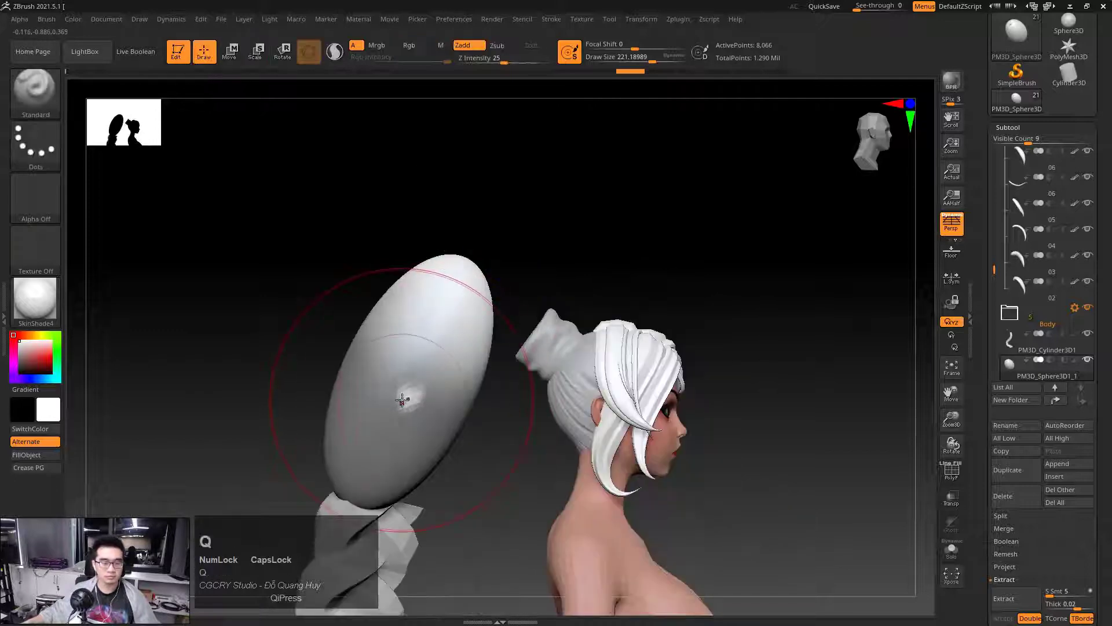
left_click(390, 397, "ctrl")
left_click_drag(374, 396, 302, 435, "ctrl")
mouse_move(255, 342)
left_mouse_down()
mouse_move(323, 328)
mouse_move(394, 348)
mouse_move(606, 314)
left_mouse_up()
left_click(447, 353, "ctrl")
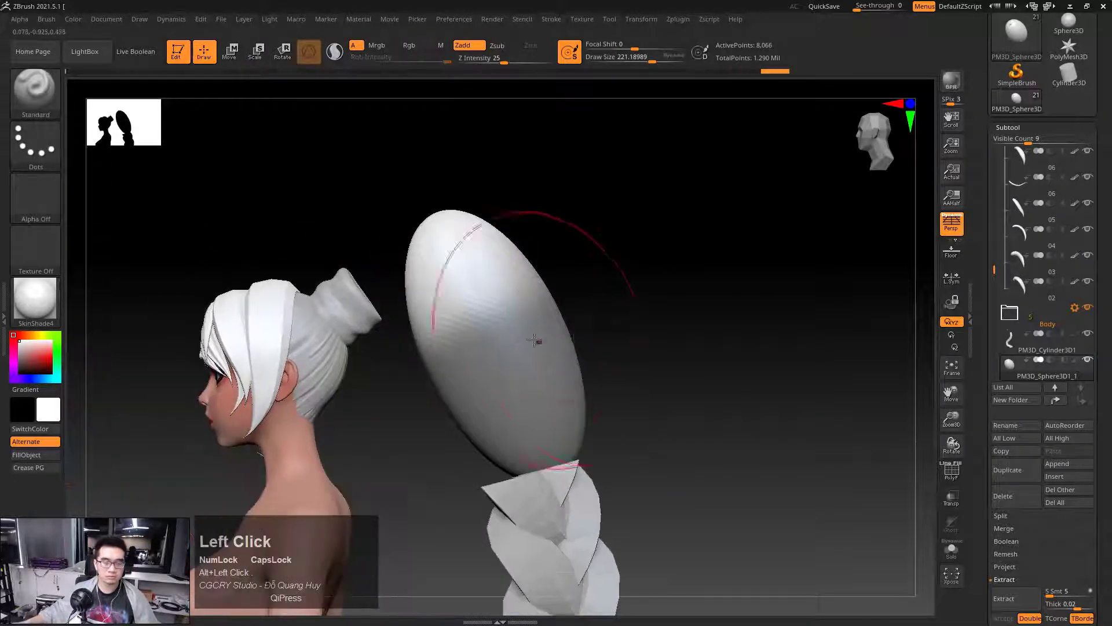
left_click(492, 345, "ctrl")
left_click(498, 350, "ctrl")
left_click(502, 346, "ctrl")
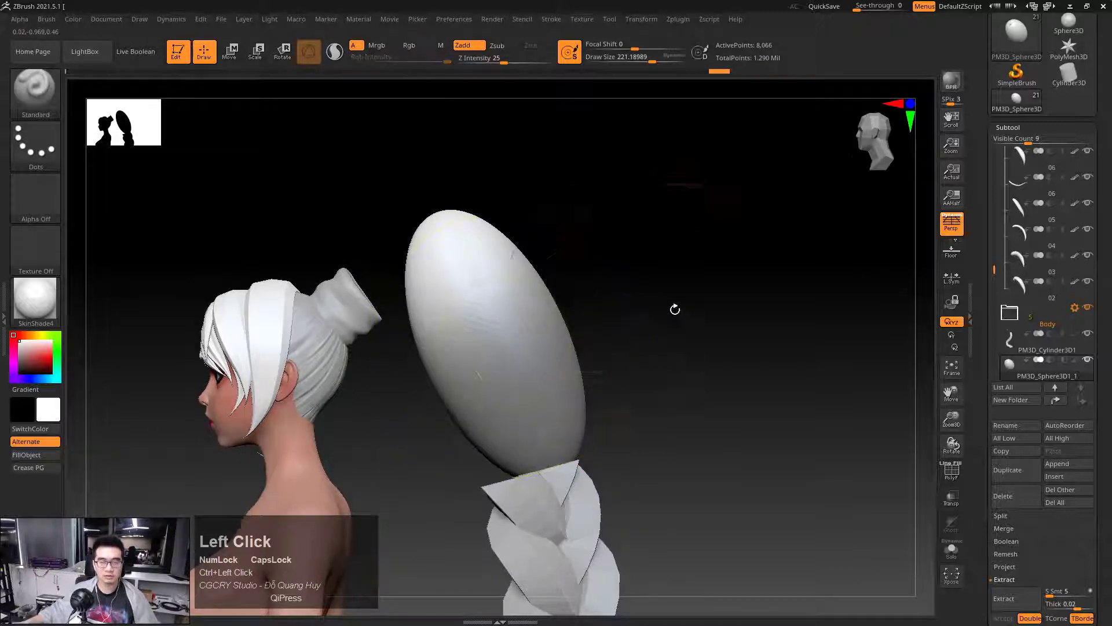
left_click_drag(675, 309, 566, 318)
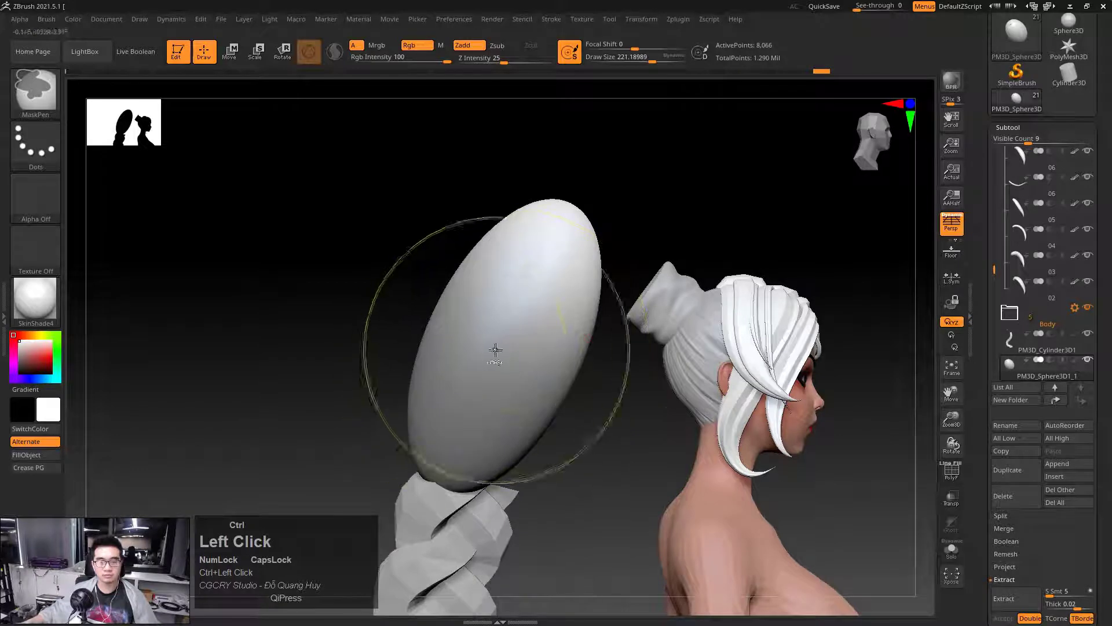
Bend the ellipsoid's unmasked upper end over to the bun with the gizmo, rotating and tapering it into an arch
key("e")
left_click_drag(614, 156, 584, 306, "alt")
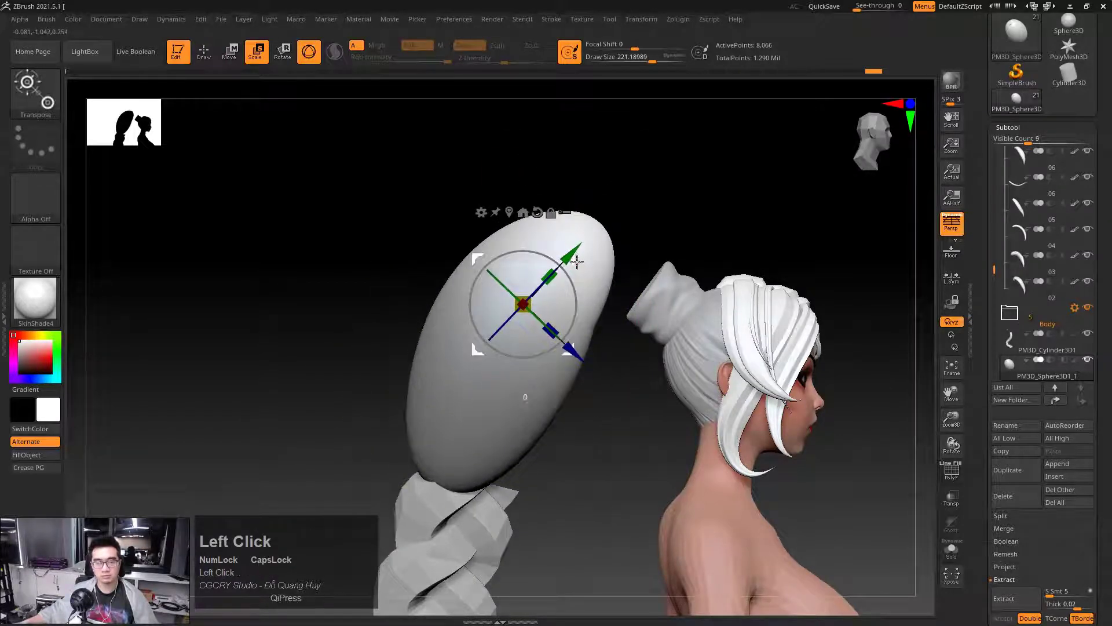
left_click_drag(577, 262, 594, 262)
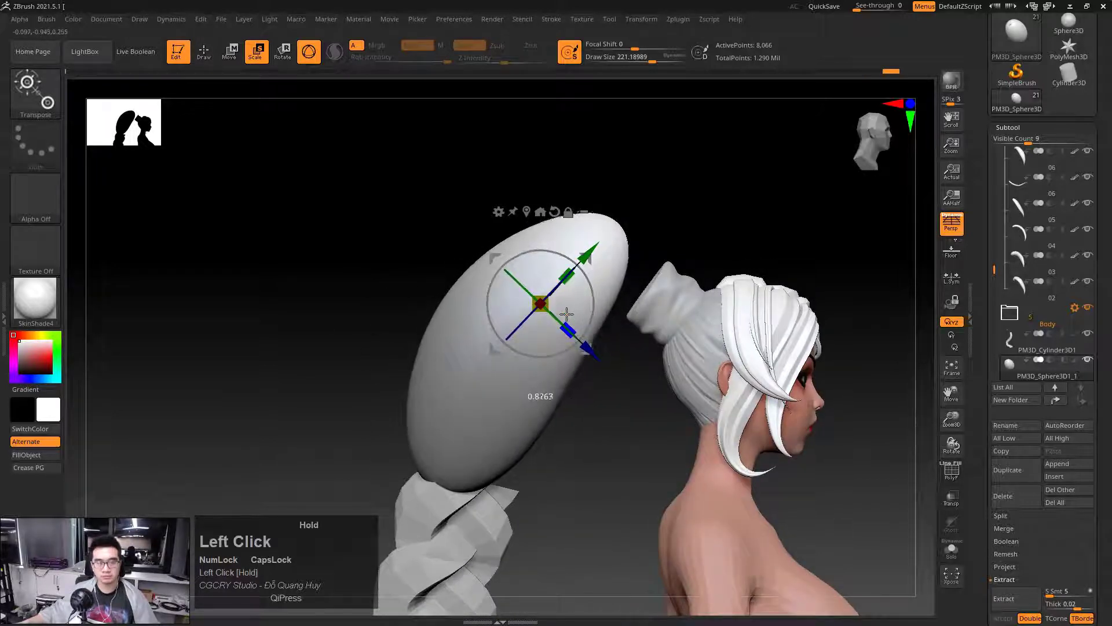
left_click_drag(724, 227, 628, 223, "shift")
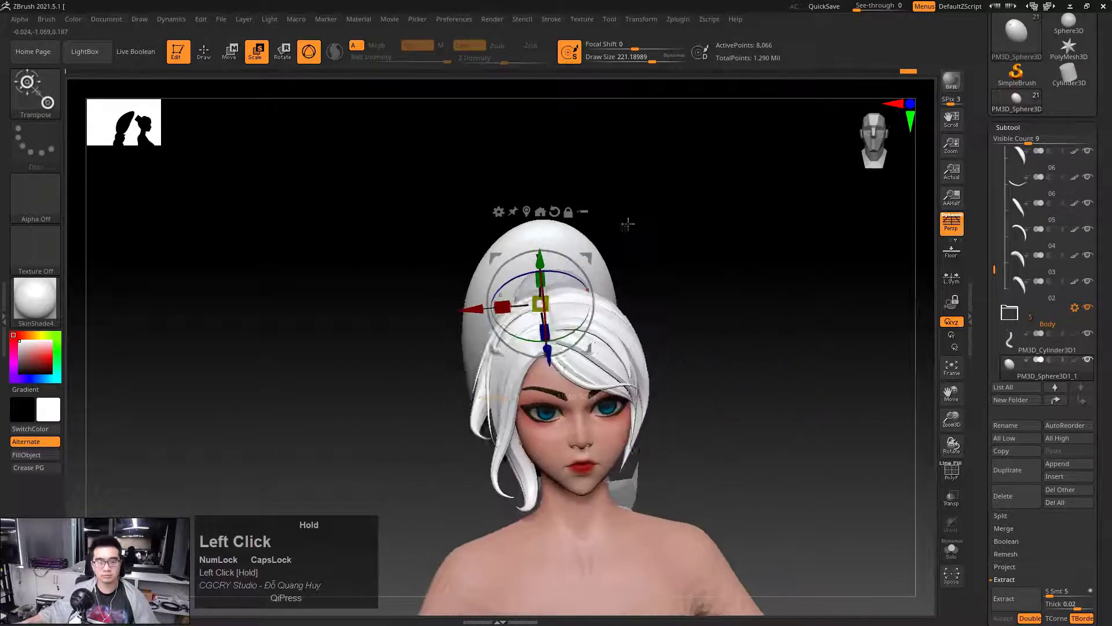
left_click_drag(547, 304, 635, 261)
left_click_drag(613, 207, 673, 251)
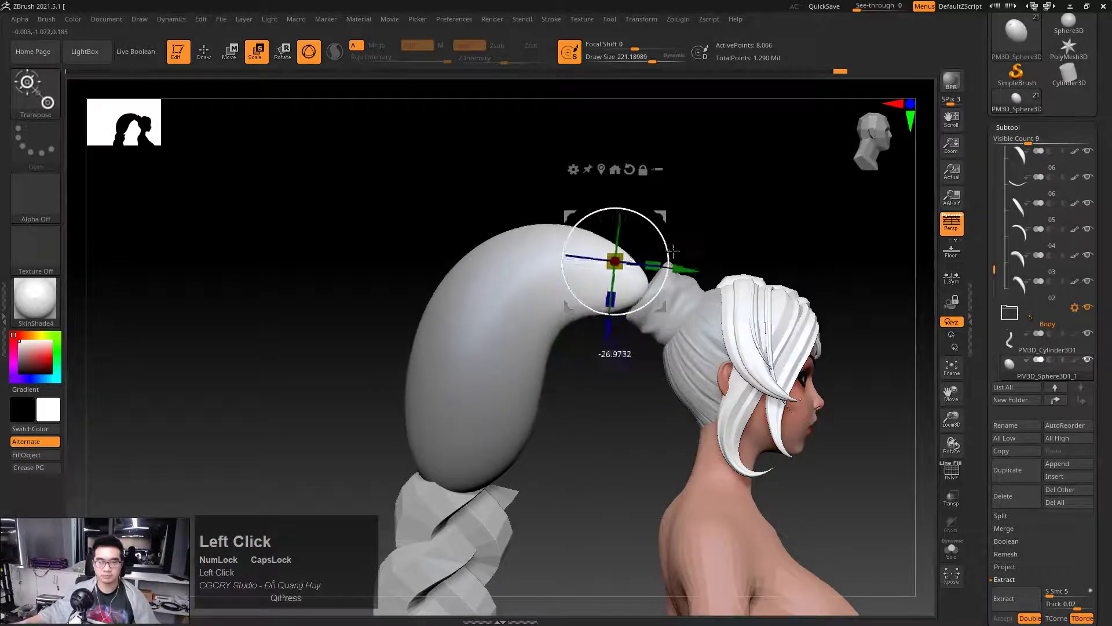
left_click_drag(660, 213, 737, 263)
left_click_drag(796, 234, 747, 331, "alt")
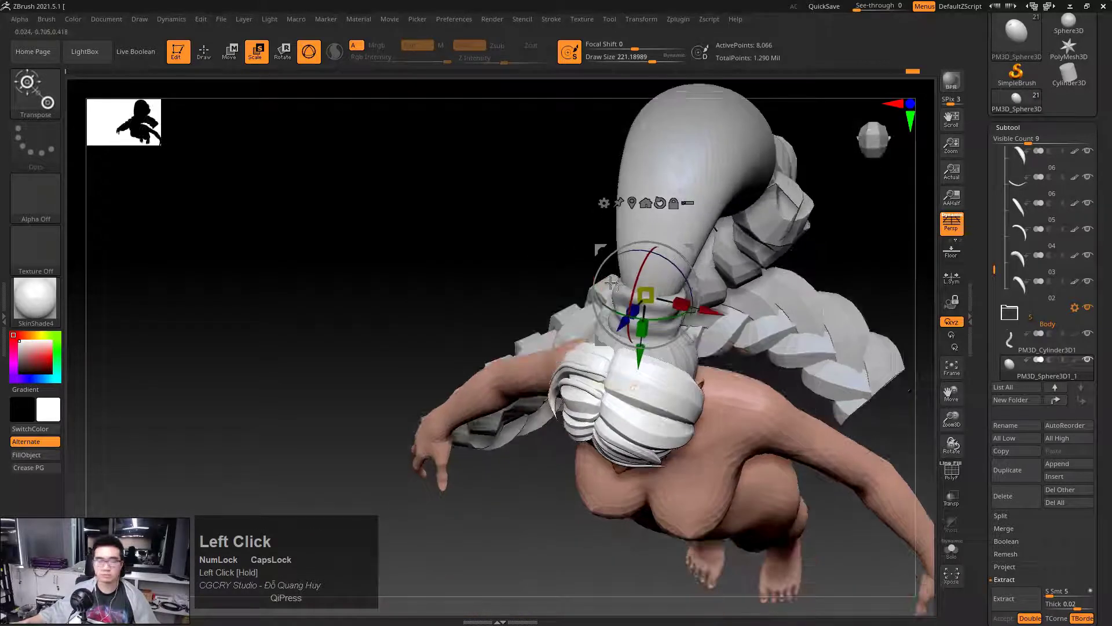
Narrow the arch's tapered tip sideways where it meets the bun, and clear the mask
left_click_drag(610, 281, 618, 284)
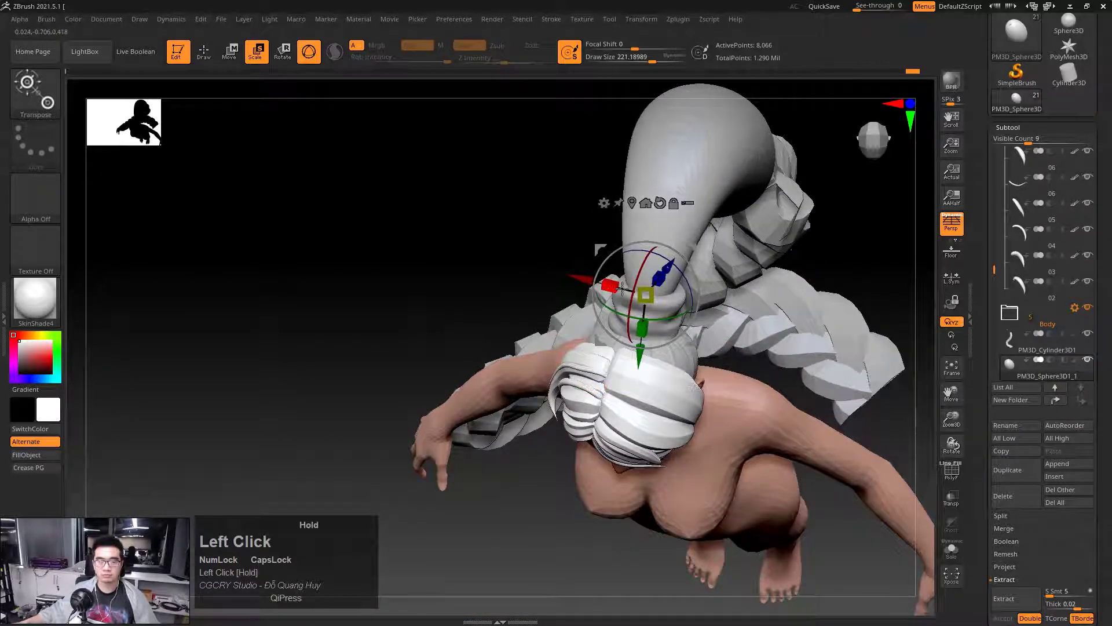
left_click_drag(510, 290, 484, 217)
key("q")
mouse_move(834, 289)
left_mouse_down("shift")
mouse_move(780, 322)
mouse_move(624, 209)
mouse_move(737, 228)
left_mouse_up("shift")
right_click_drag(731, 262, 750, 278, "ctrl")
left_click(802, 259, "ctrl")
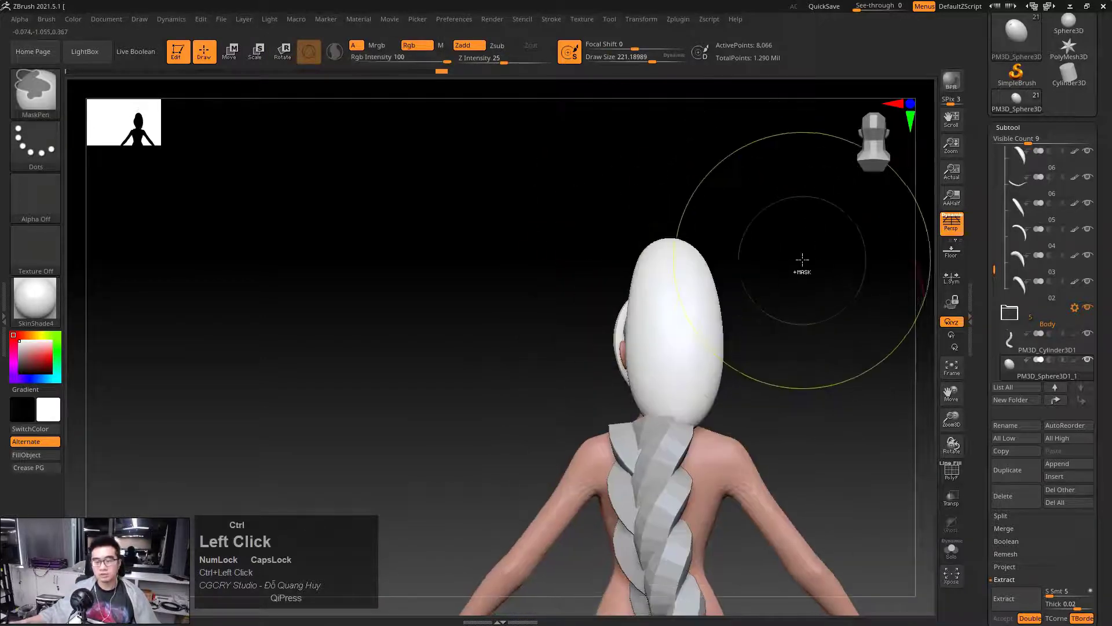
left_click_drag(802, 259, 857, 315)
Switch to the Move brush with a draw size of about 312
key("space")
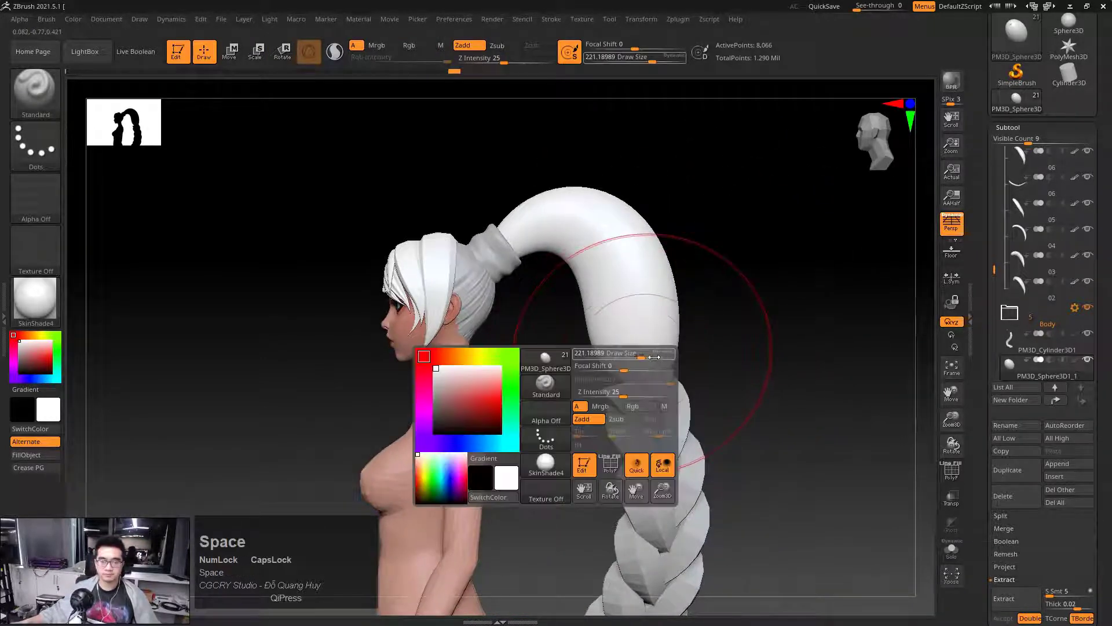
mouse_move(633, 354)
left_mouse_down()
mouse_move(652, 353)
mouse_move(622, 368)
mouse_move(666, 368)
left_mouse_up()
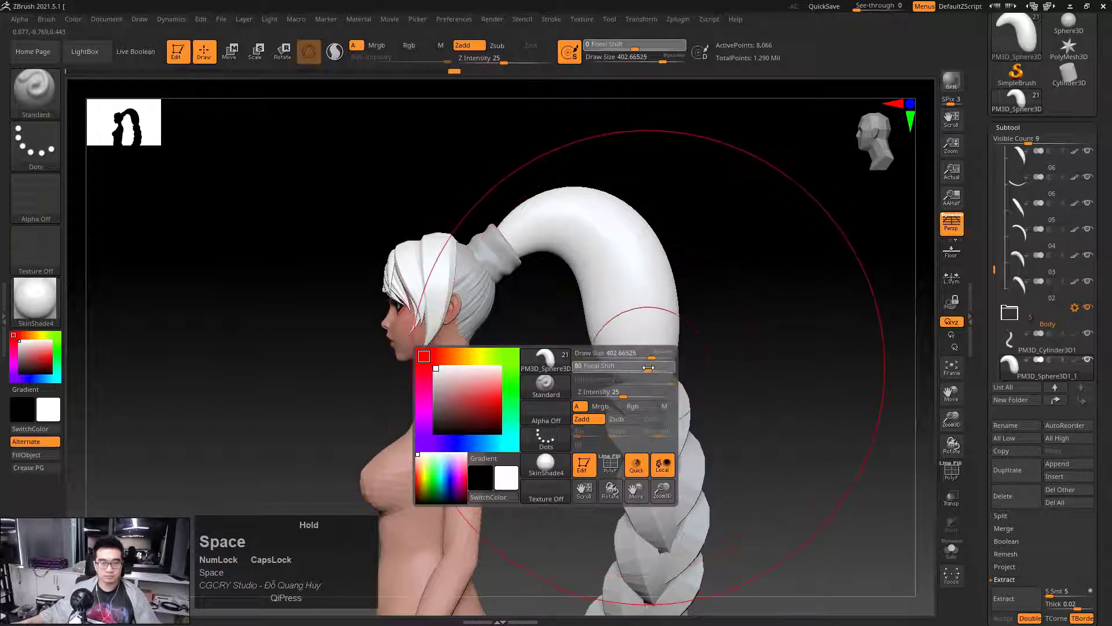
key("b")
key("m")
key("v")
key("space")
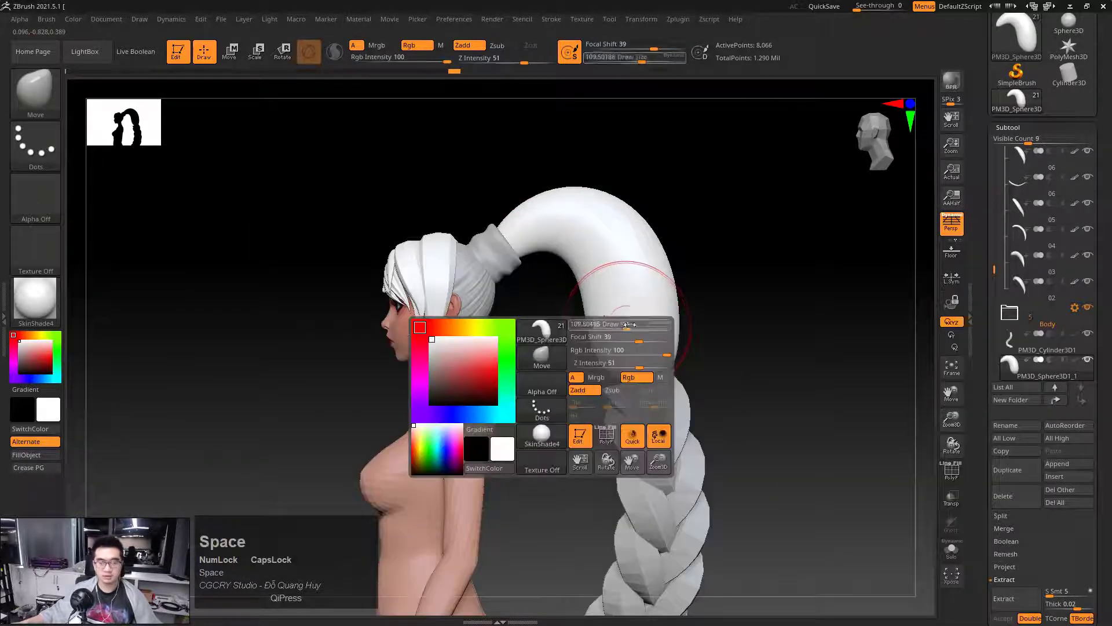
left_click_drag(644, 326, 637, 326)
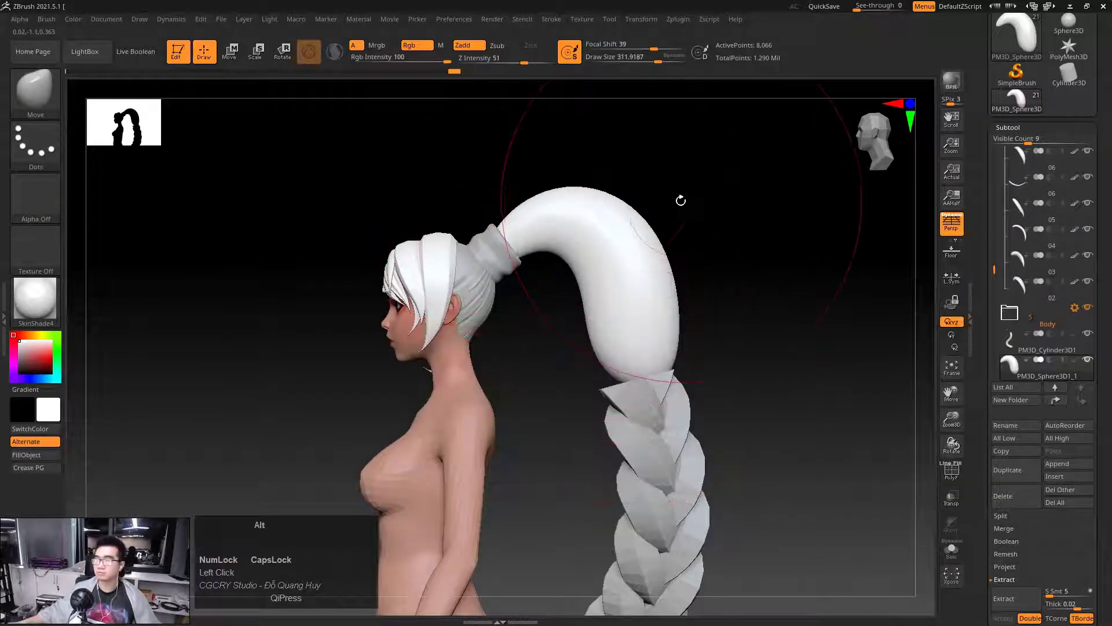
Broaden the arch's lower end above the braid with the Move brush, reducing the draw size to about 171
left_click_drag(681, 201, 672, 276, "alt")
right_click_drag(672, 276, 574, 273, "ctrl")
left_click(673, 253, "alt")
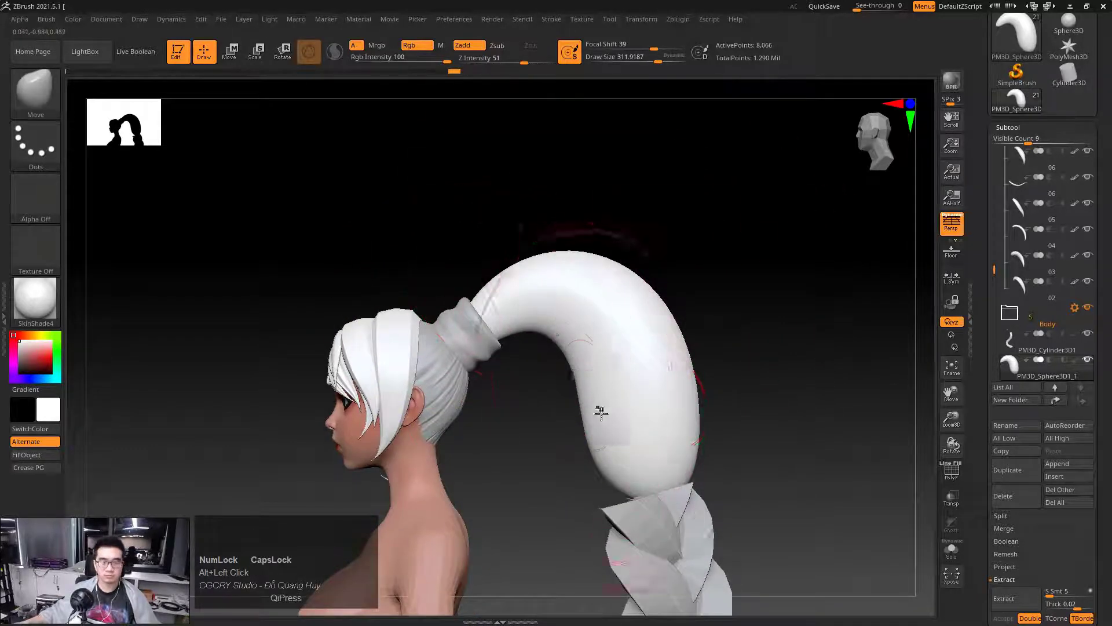
left_click_drag(596, 410, 703, 272, "alt")
right_click_drag(719, 331, 569, 326, "ctrl")
left_click_drag(546, 296, 548, 377, "alt")
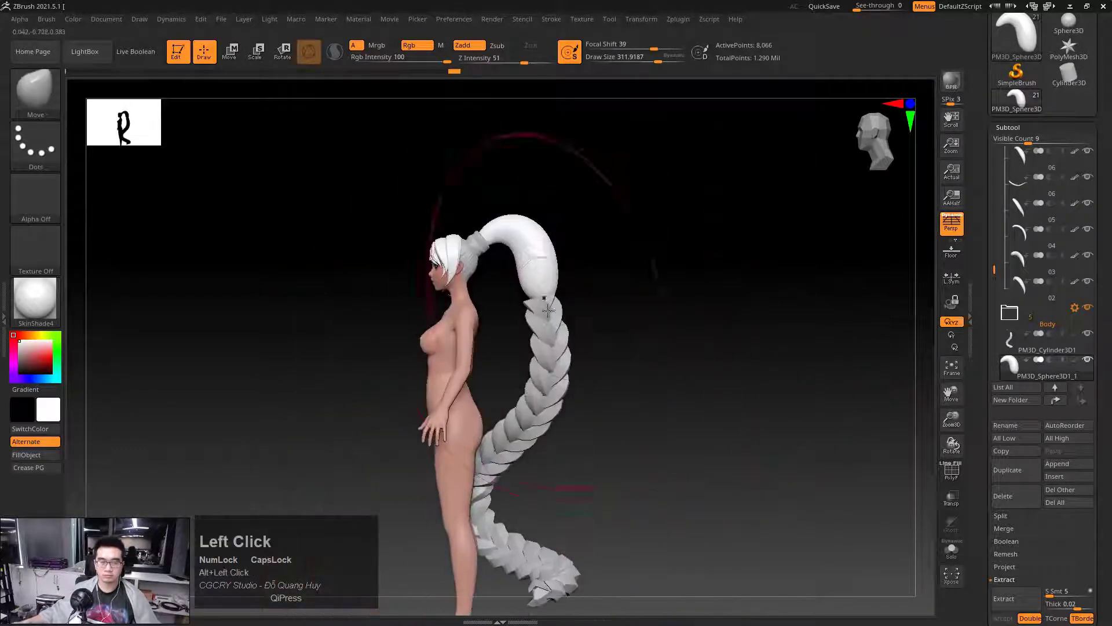
right_click_drag(574, 348, 653, 311, "ctrl")
mouse_move(606, 323)
left_mouse_down("alt")
mouse_move(609, 298)
mouse_move(640, 343)
left_mouse_up("alt")
right_click_drag(641, 342, 554, 340, "ctrl")
key("space")
left_click_drag(530, 348, 529, 348)
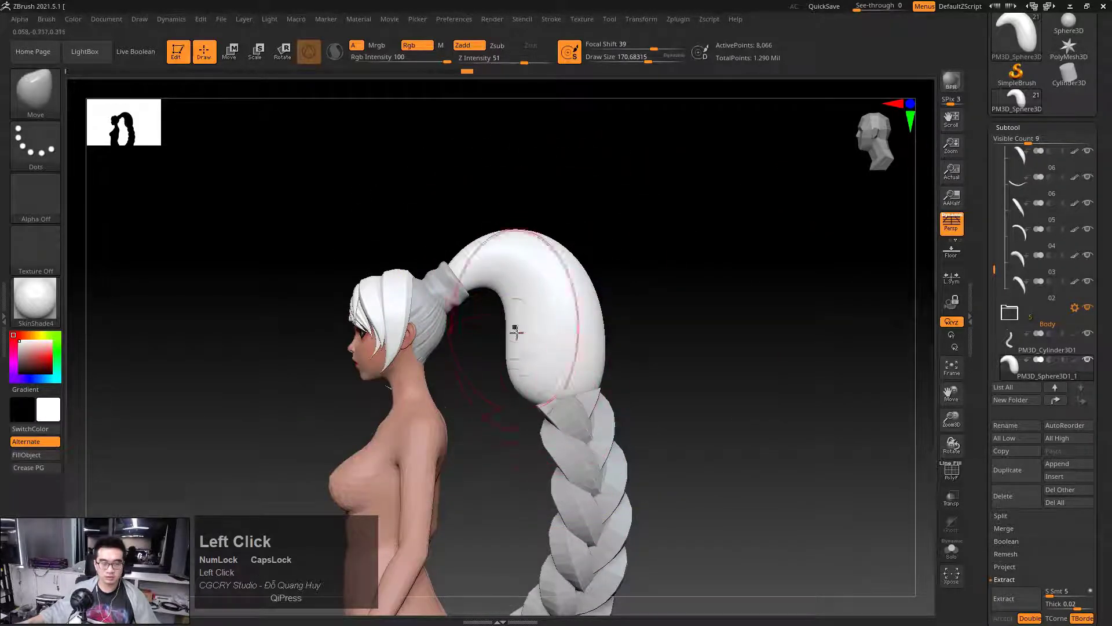
Refine the arch's inner bend and crest near the hair tie with the Move brush
left_click_drag(574, 197, 582, 235, "alt")
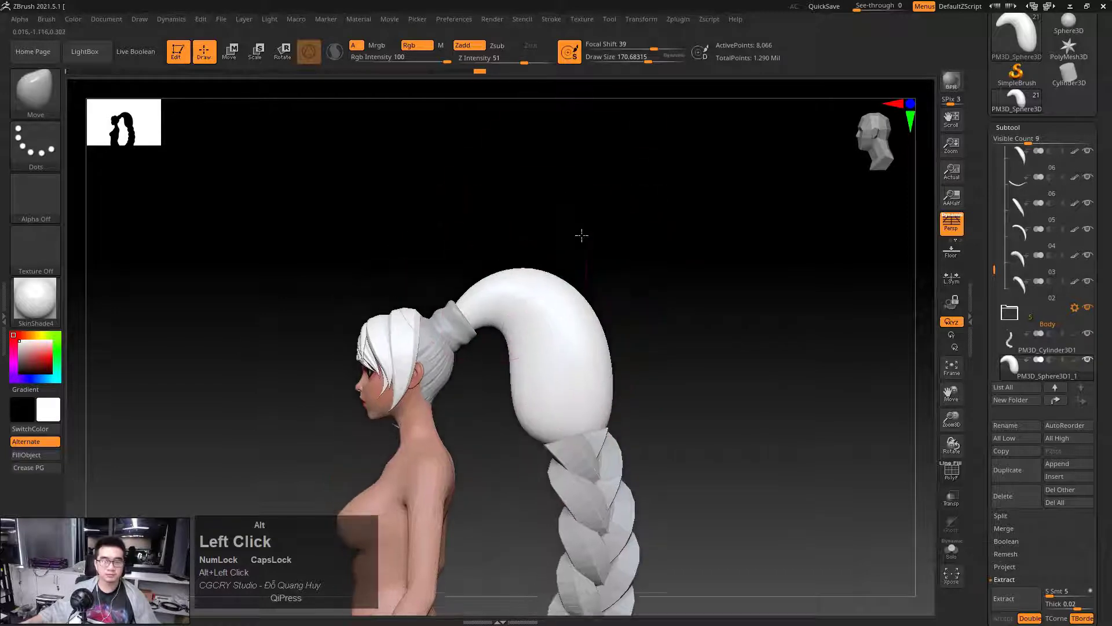
right_click_drag(581, 236, 512, 325, "ctrl")
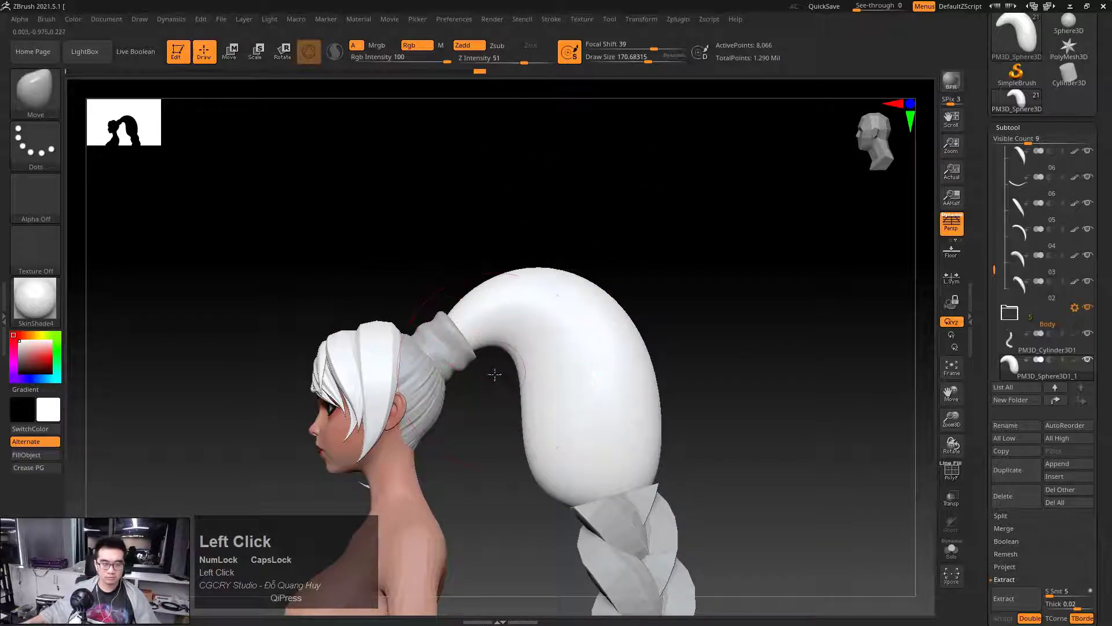
left_click_drag(496, 374, 491, 374)
left_click_drag(504, 350, 502, 337)
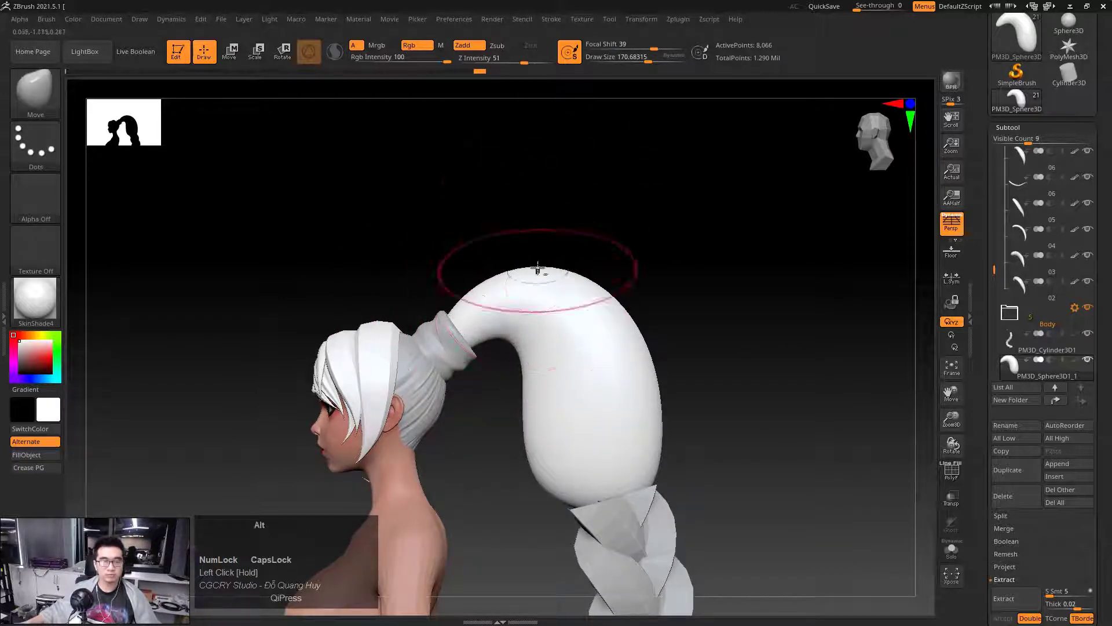
left_click_drag(474, 264, 506, 273, "alt")
right_click_drag(507, 278, 482, 373, "ctrl")
Select the hair tie's subtool, try to scale the tie with the gizmo, and undo the attempt
left_click(477, 373, "alt")
key("r")
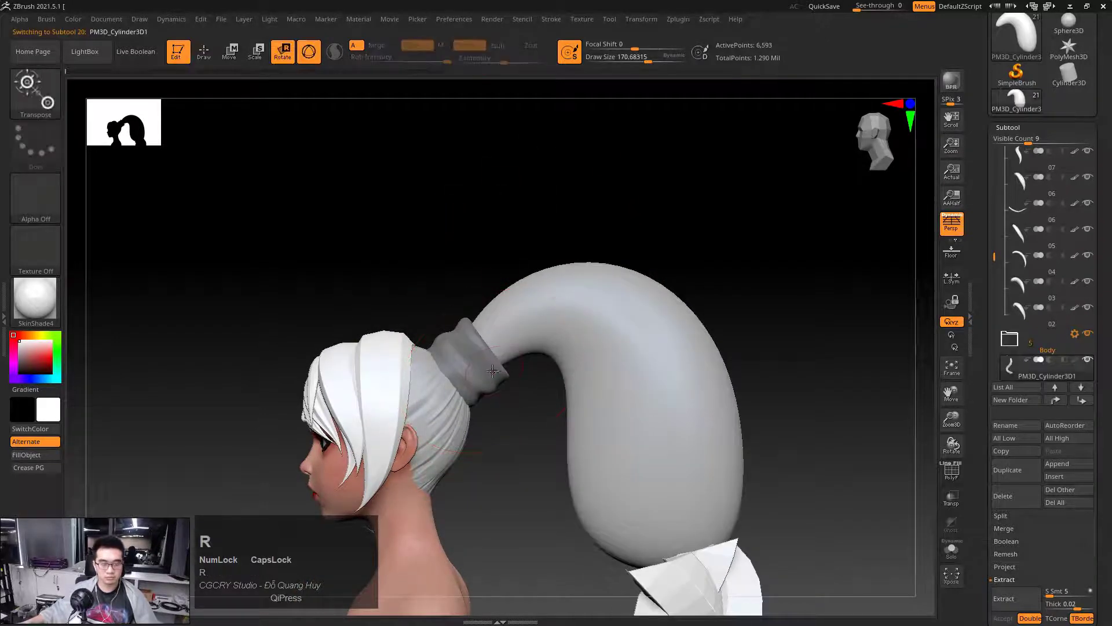
left_click(447, 243)
key("e")
left_click(478, 366, "alt")
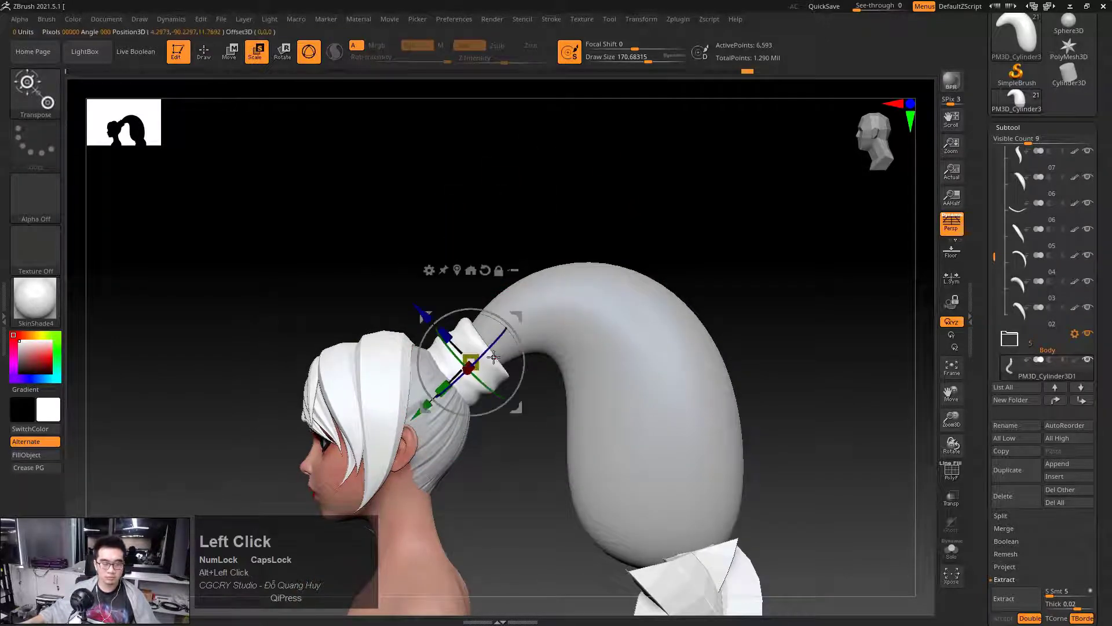
left_click_drag(521, 426, 458, 419)
left_click_drag(450, 330, 455, 334)
key("ctrl+z")
Split the combined hair tie and braid subtool into separate parts, accepting the non-undoable operation
right_click_drag(553, 316, 720, 270, "ctrl")
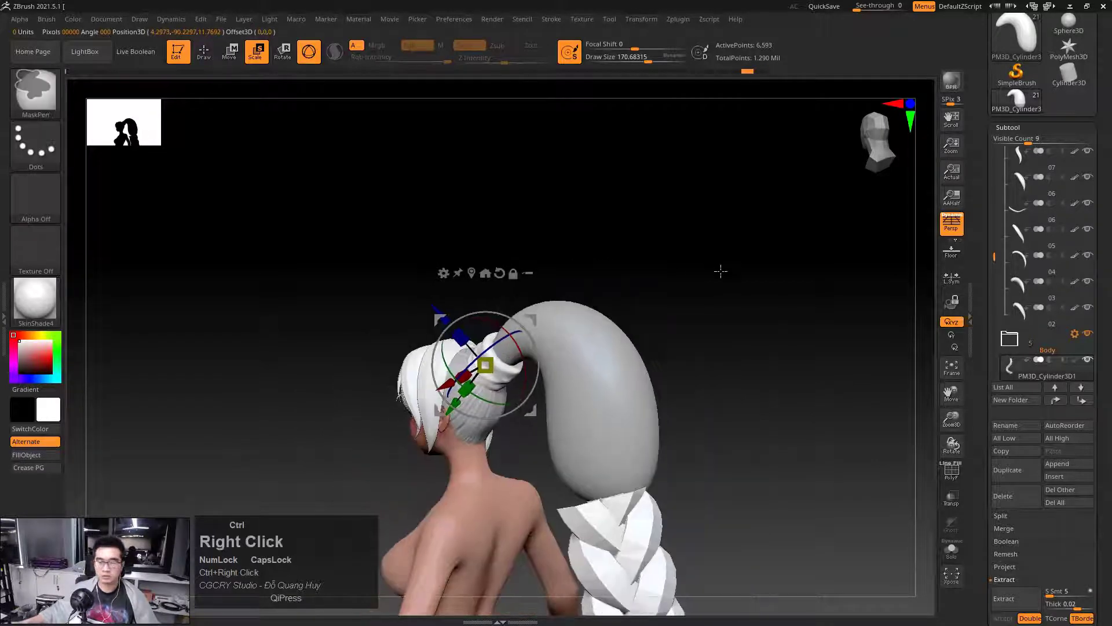
left_click_drag(721, 270, 994, 324, "shift")
left_click_drag(983, 413, 984, 302)
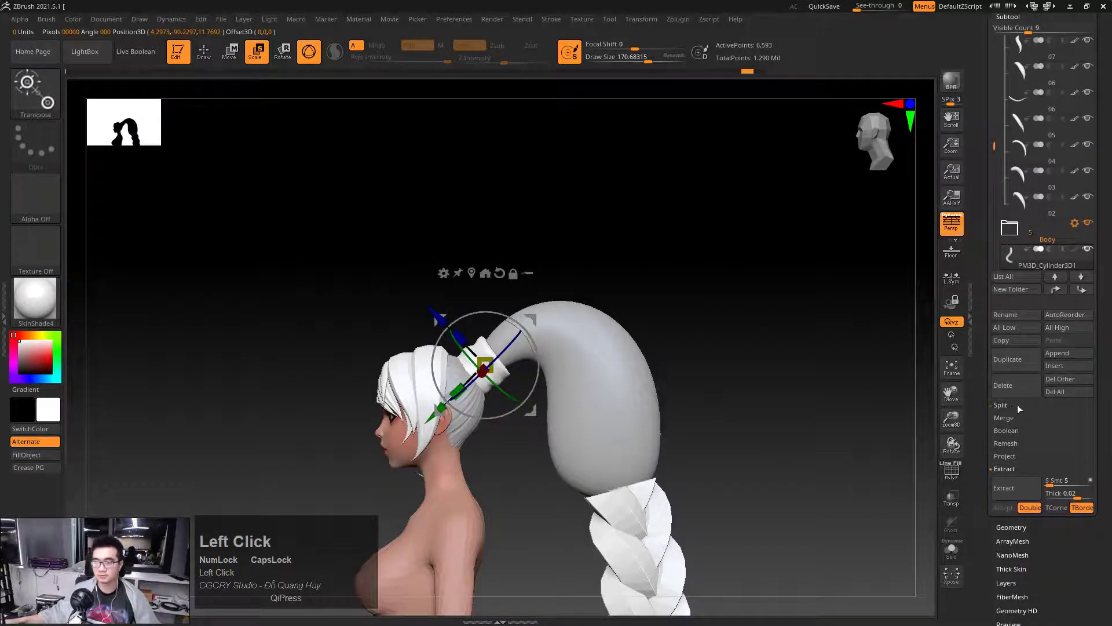
left_click(1017, 405)
left_click(1025, 444)
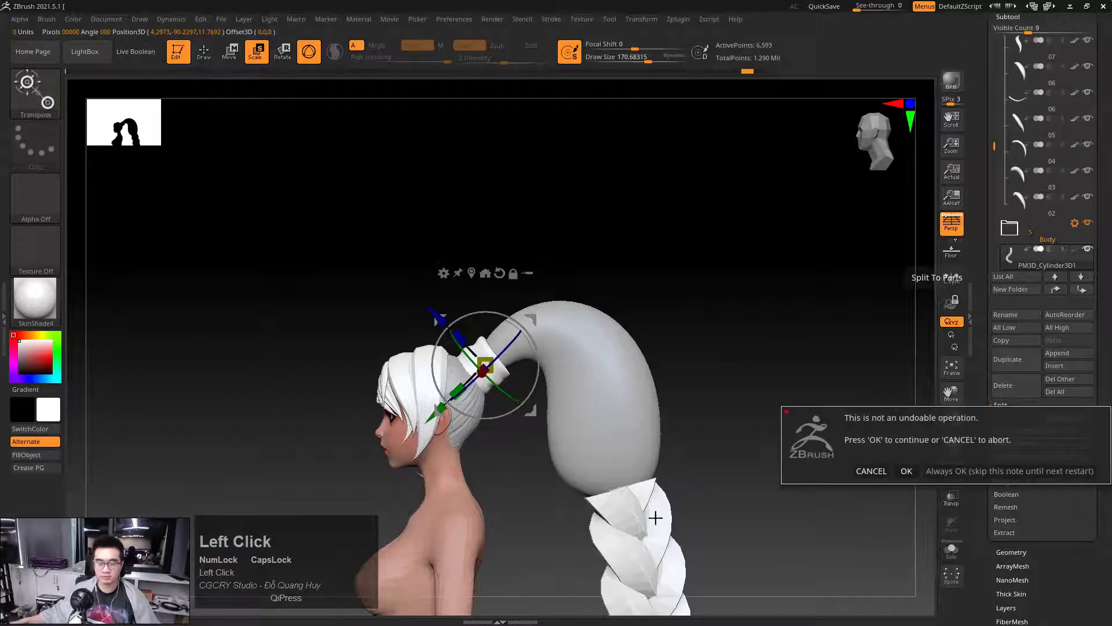
left_click(908, 471)
Select the separated hair tie, align the gizmo with its slanted axis and scale the tie
left_click(495, 358, "alt")
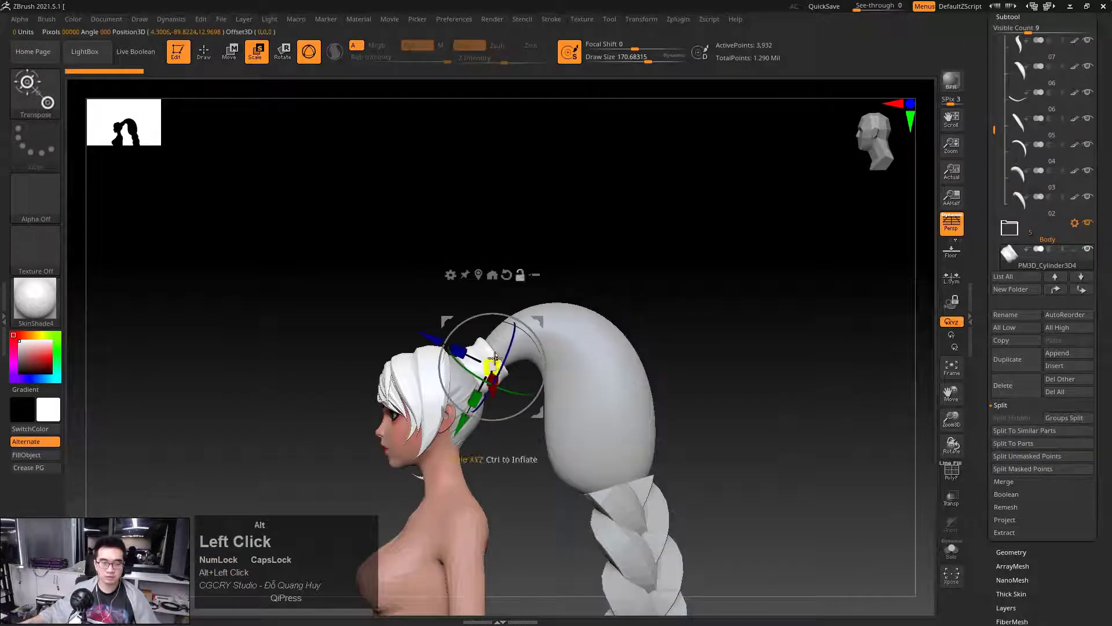
right_click_drag(659, 301, 505, 264, "ctrl")
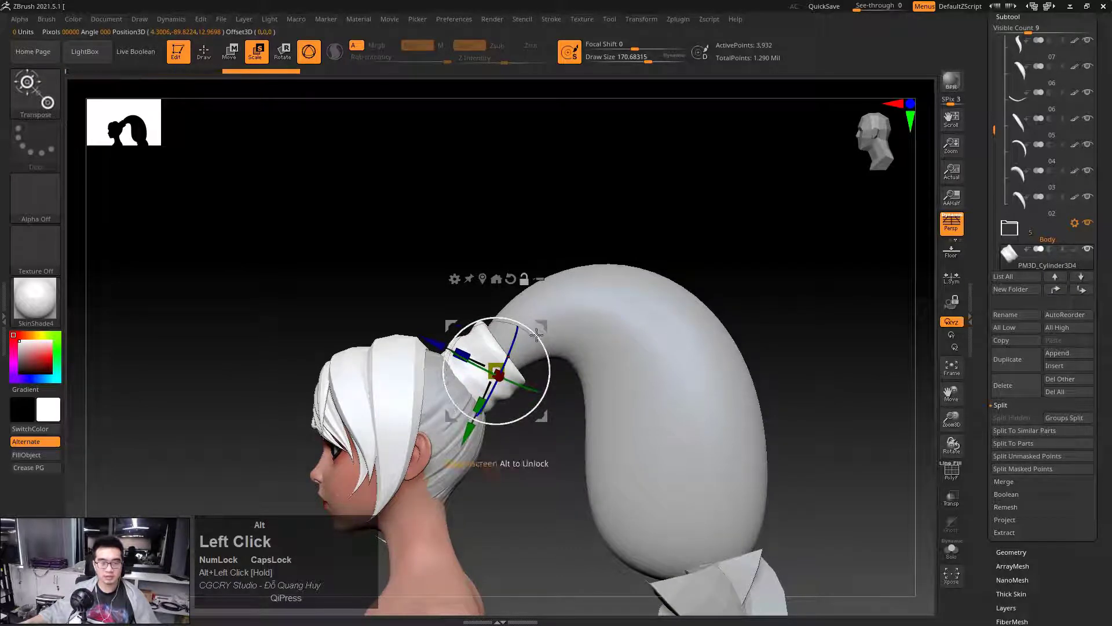
left_click_drag(551, 366, 549, 365, "alt")
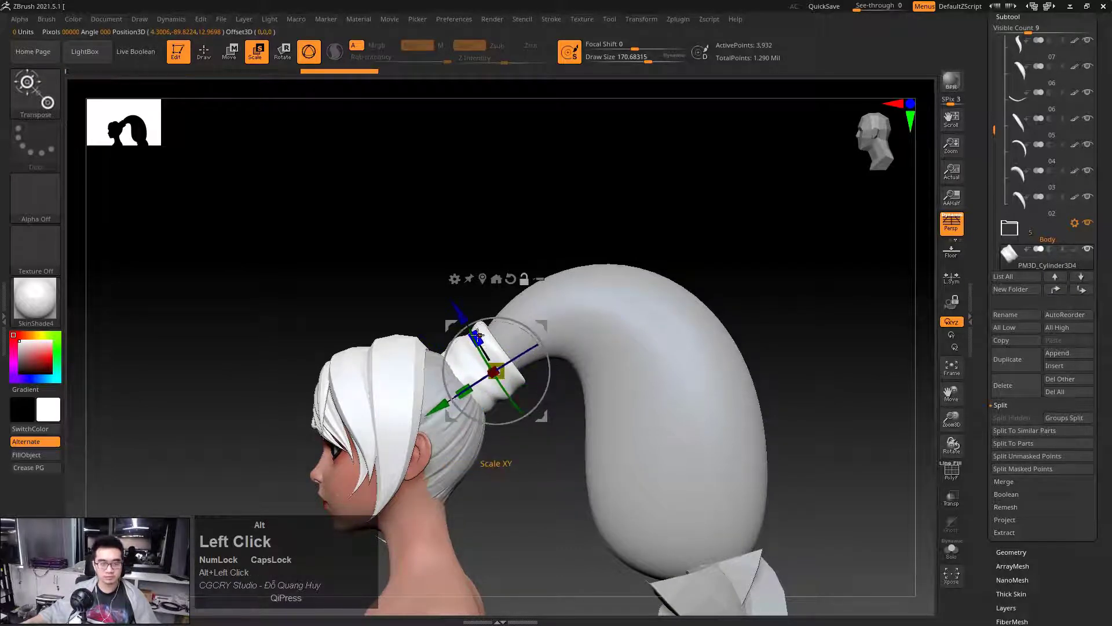
left_click_drag(478, 335, 481, 339)
left_click_drag(551, 316, 584, 348)
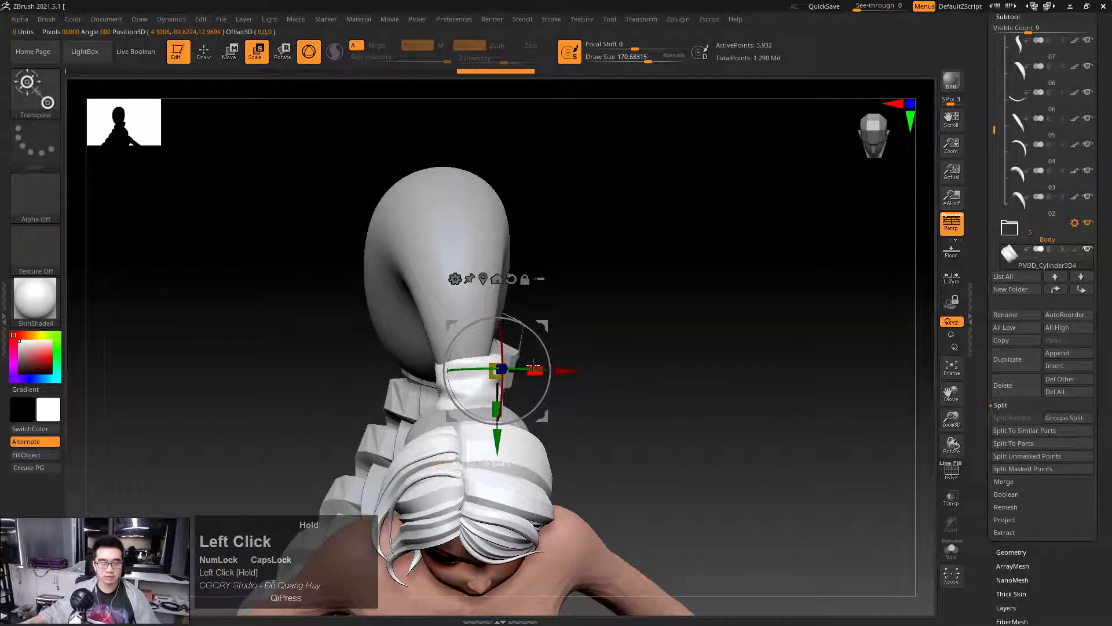
Undo the hair tie's last scaling, recenter the gizmo on the tie and adjust its fit at the arch's base
key("ctrl+z")
left_click(483, 278, "alt")
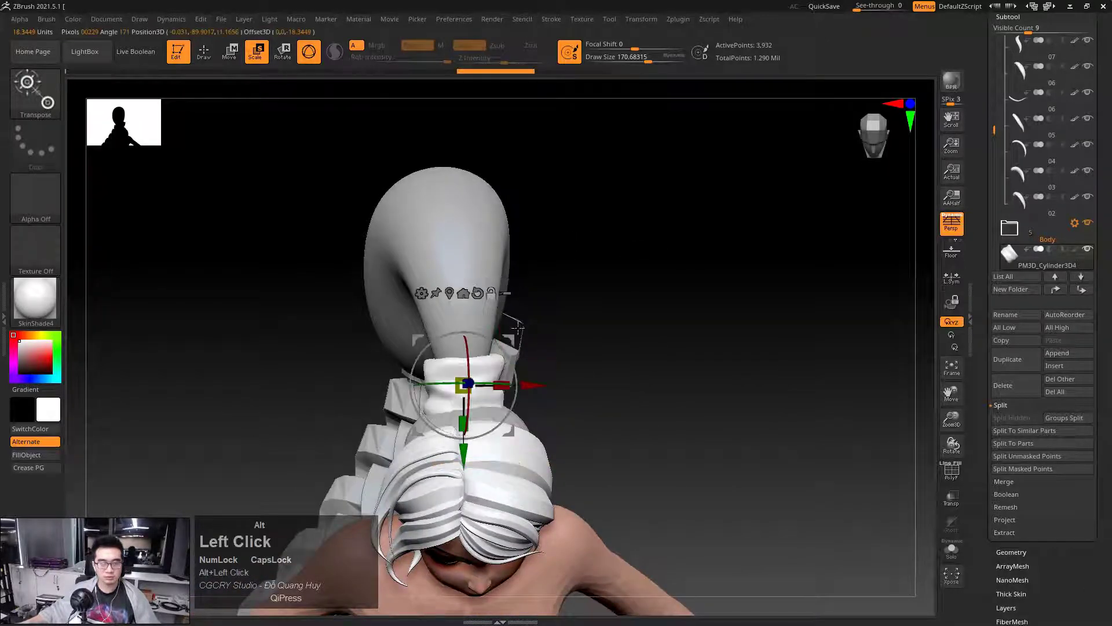
left_click_drag(562, 333, 604, 269)
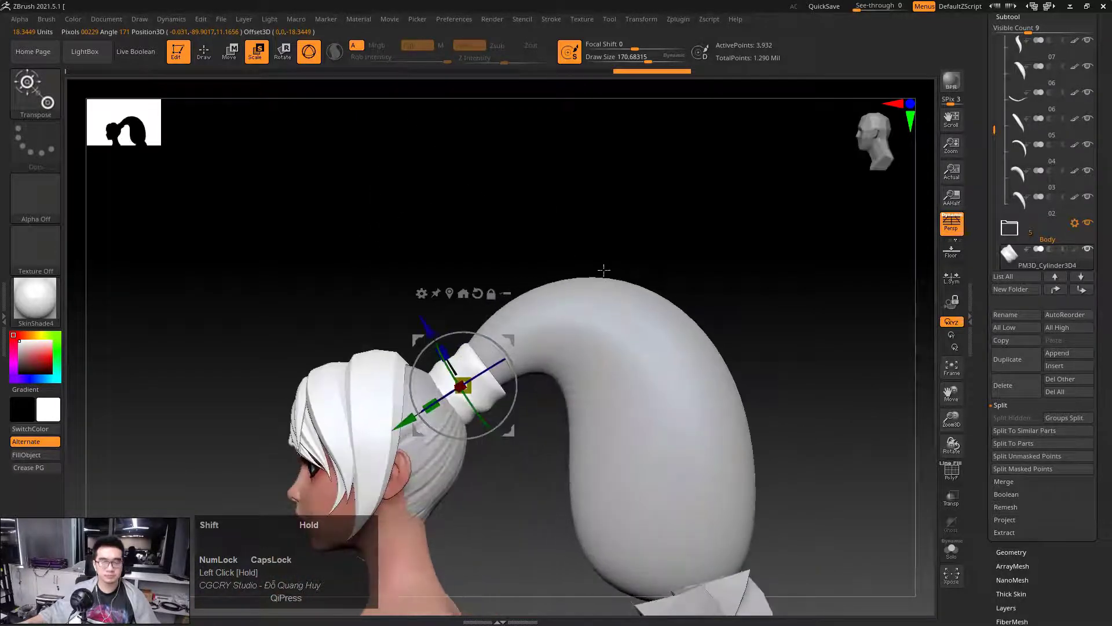
left_click_drag(511, 344, 509, 337)
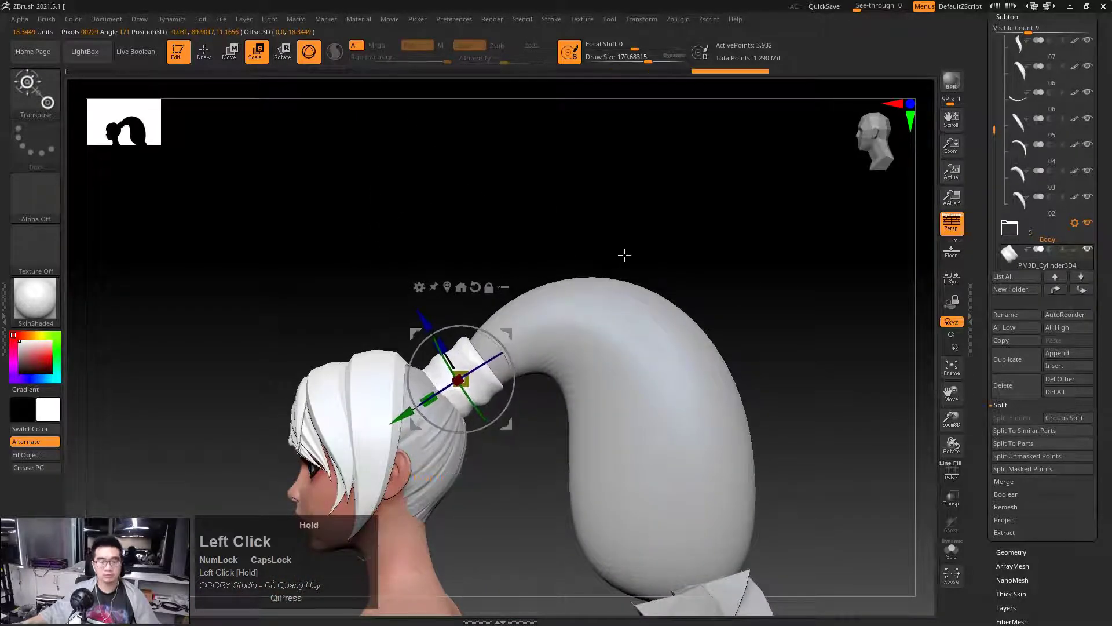
Reselect the arched sphere volume and refine its inner and outer curves with the Move brush, undoing the dent in its back
mouse_move(626, 254)
left_mouse_down()
mouse_move(622, 263)
mouse_move(666, 280)
left_mouse_up()
key("q")
left_click(561, 340, "alt")
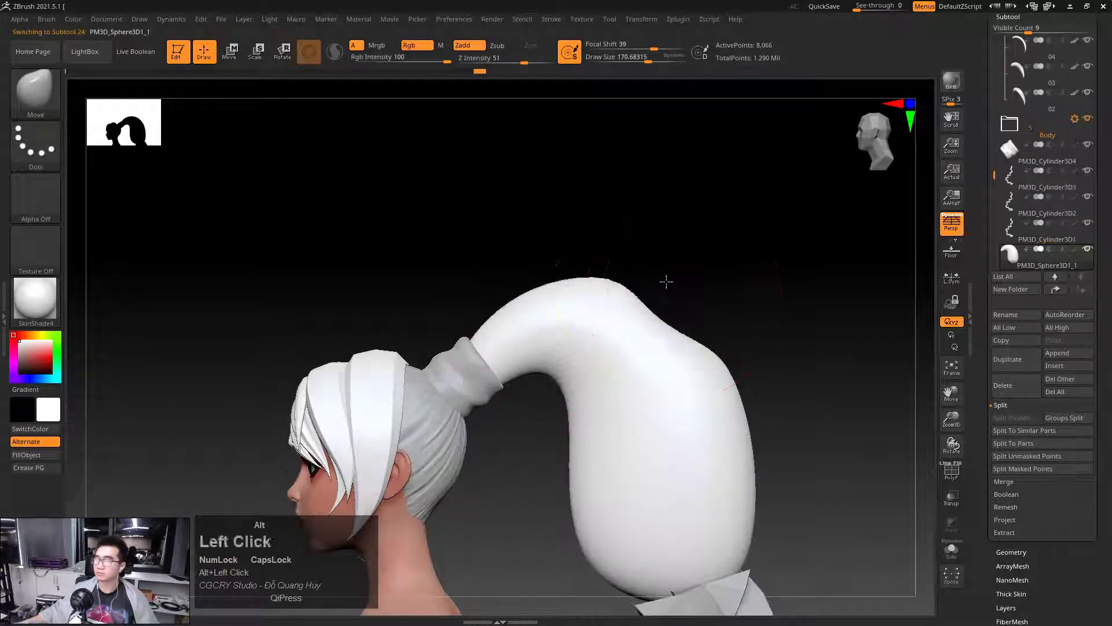
right_click_drag(652, 277, 532, 299, "ctrl")
left_click_drag(533, 299, 670, 261)
key("ctrl+z")
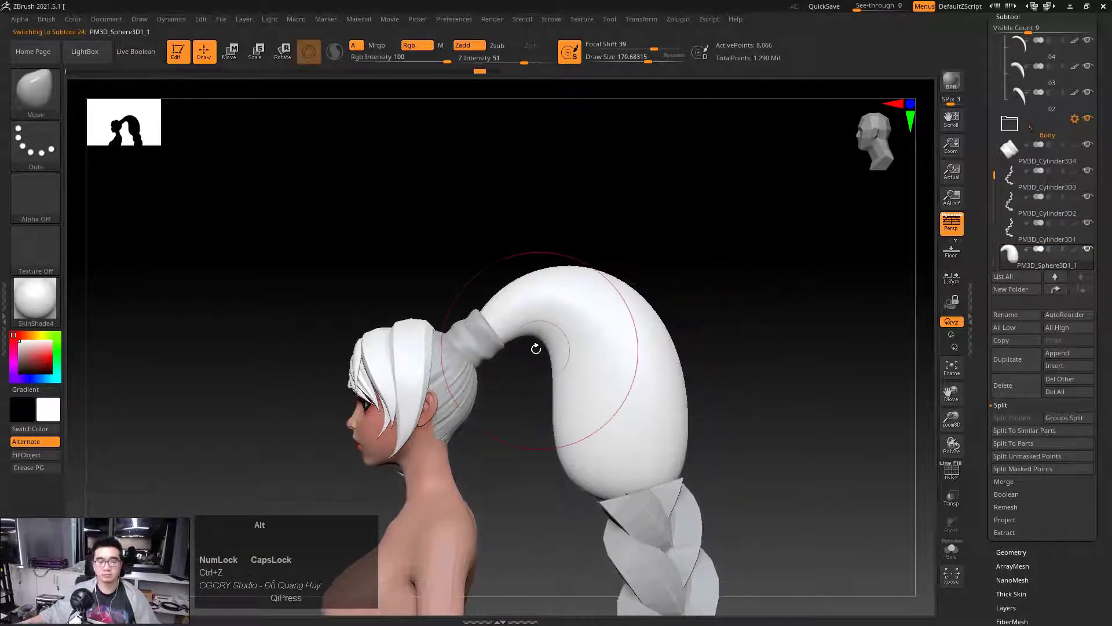
left_click_drag(539, 343, 531, 331)
left_click_drag(703, 362, 666, 295, "alt")
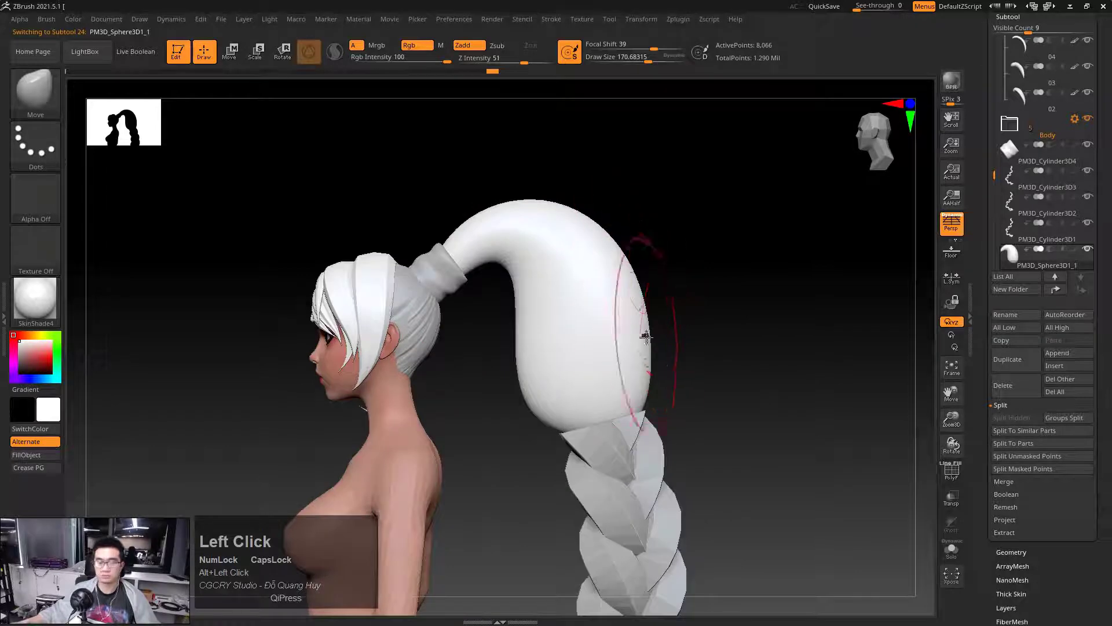
left_click_drag(651, 365, 659, 364)
Enlarge the Move brush to about 255 and adjust the arch's lower end over the braid from behind
key("space")
left_click_drag(558, 363, 566, 363)
left_click_drag(731, 338, 643, 338)
left_click_drag(745, 363, 727, 319, "alt")
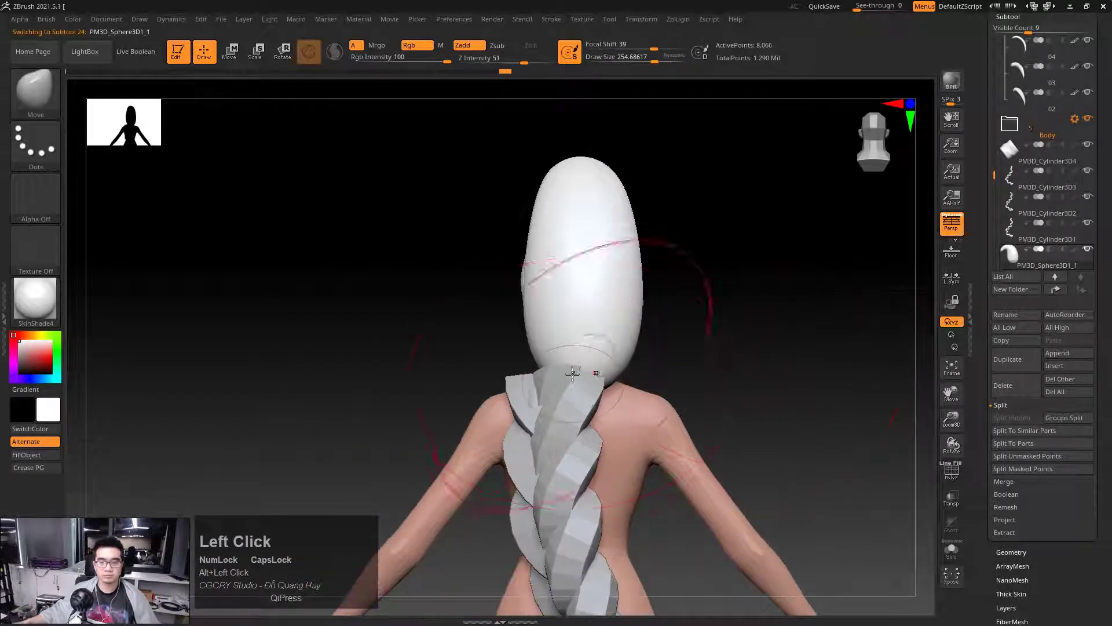
key("space")
left_click_drag(574, 371, 584, 371)
mouse_move(540, 339)
left_mouse_down()
mouse_move(525, 327)
mouse_move(544, 350)
left_mouse_up()
Turn off symmetry and shift the arch's lower part sideways over the braid with a draw size of about 229
key("x")
key("space")
left_click_drag(516, 283, 506, 283)
right_click_drag(507, 284, 556, 294, "ctrl")
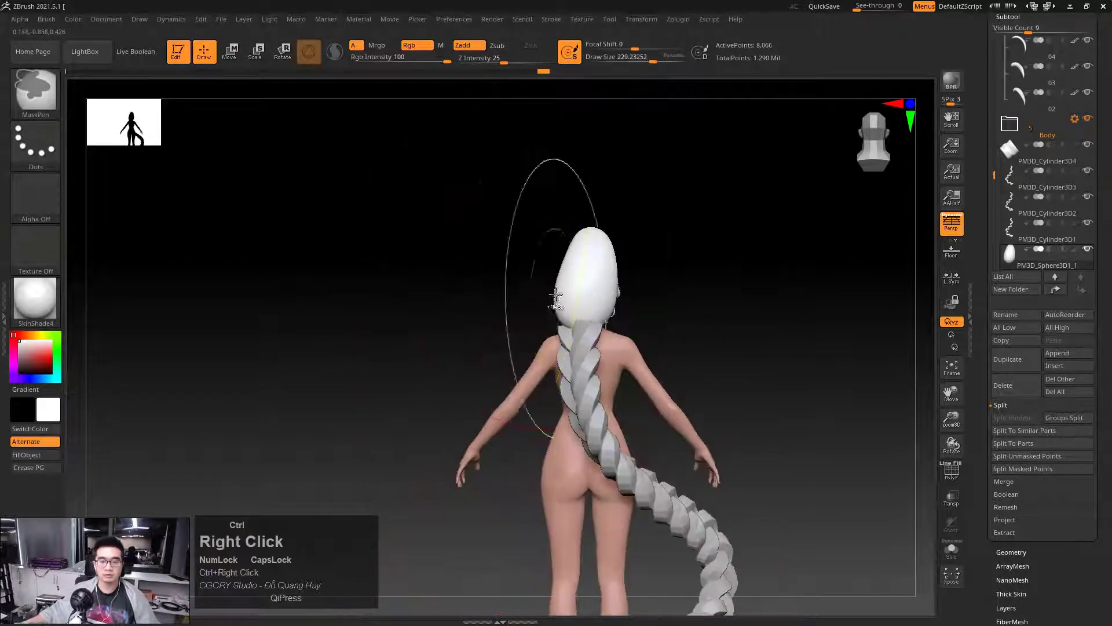
left_click_drag(667, 275, 646, 308, "alt")
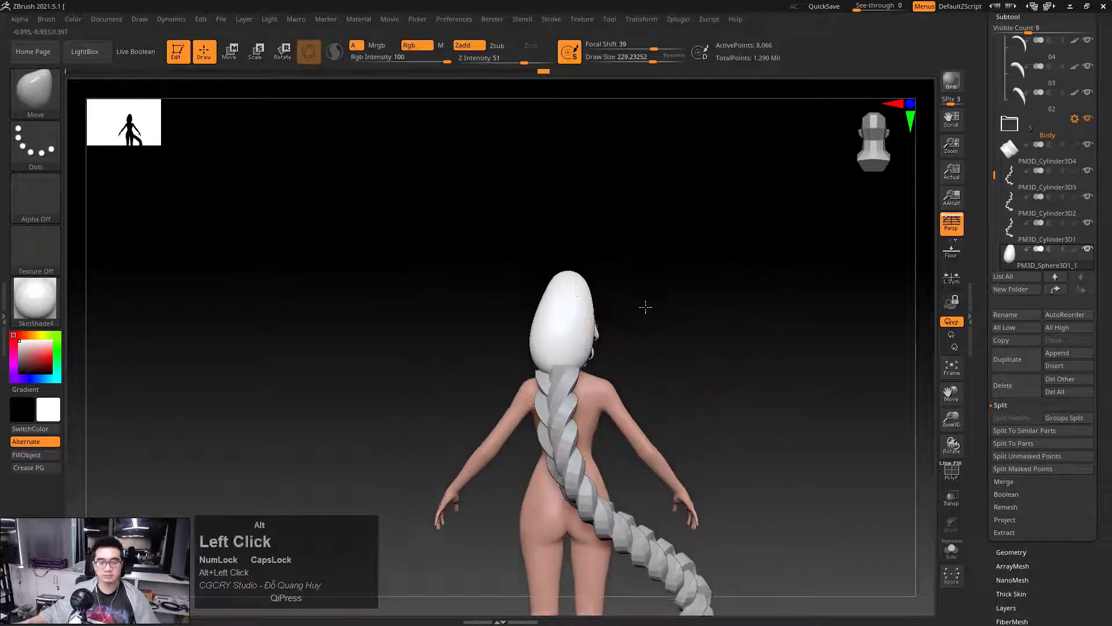
Reshape the arch's lower part and back profile over the braid with the Move brush, reducing the draw size to about 140
right_click_drag(646, 308, 568, 306, "ctrl")
left_click_drag(545, 302, 542, 559)
key("ctrl+shift+Caps_Lock")
key("Escape")
left_click_drag(656, 314, 603, 318)
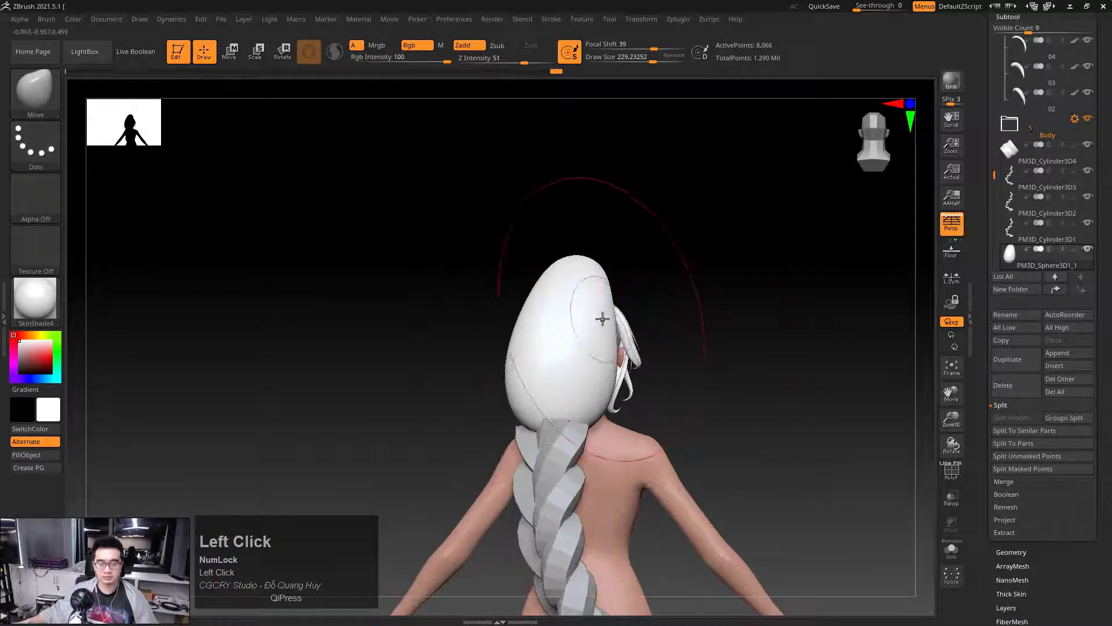
left_click_drag(656, 293, 612, 306)
left_click_drag(702, 262, 724, 197)
mouse_move(682, 234)
left_mouse_down()
mouse_move(671, 269)
mouse_move(681, 287)
left_mouse_up()
key("space")
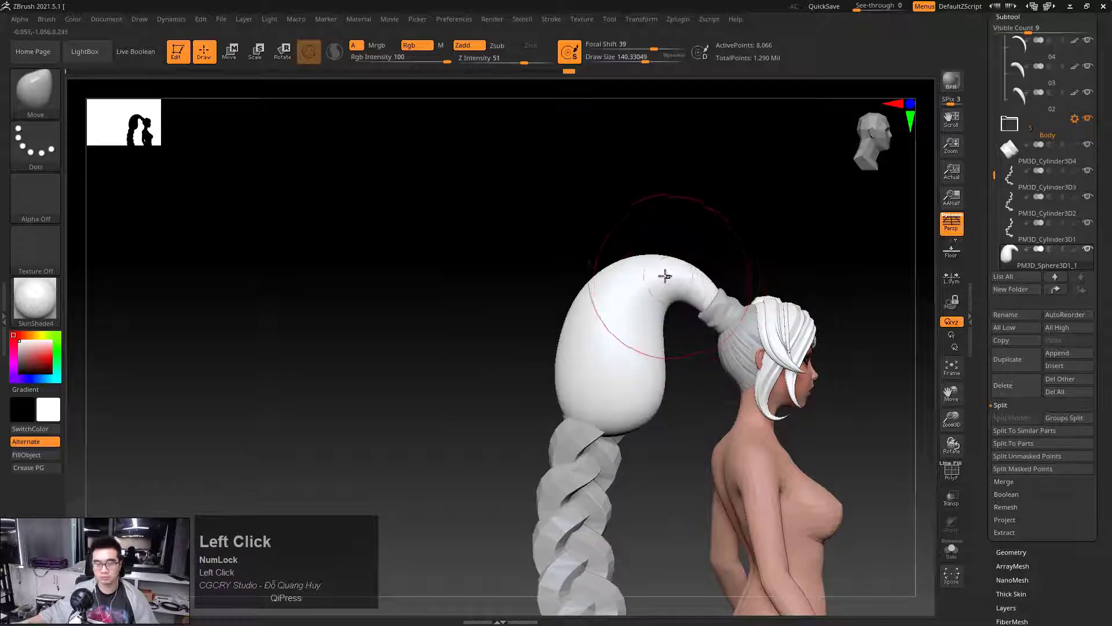
Select the hair tie at the arch's base and scale it slightly along one axis
left_click_drag(780, 248, 632, 258, "alt")
right_click_drag(632, 258, 695, 286, "ctrl")
left_click(603, 321, "alt")
key("e")
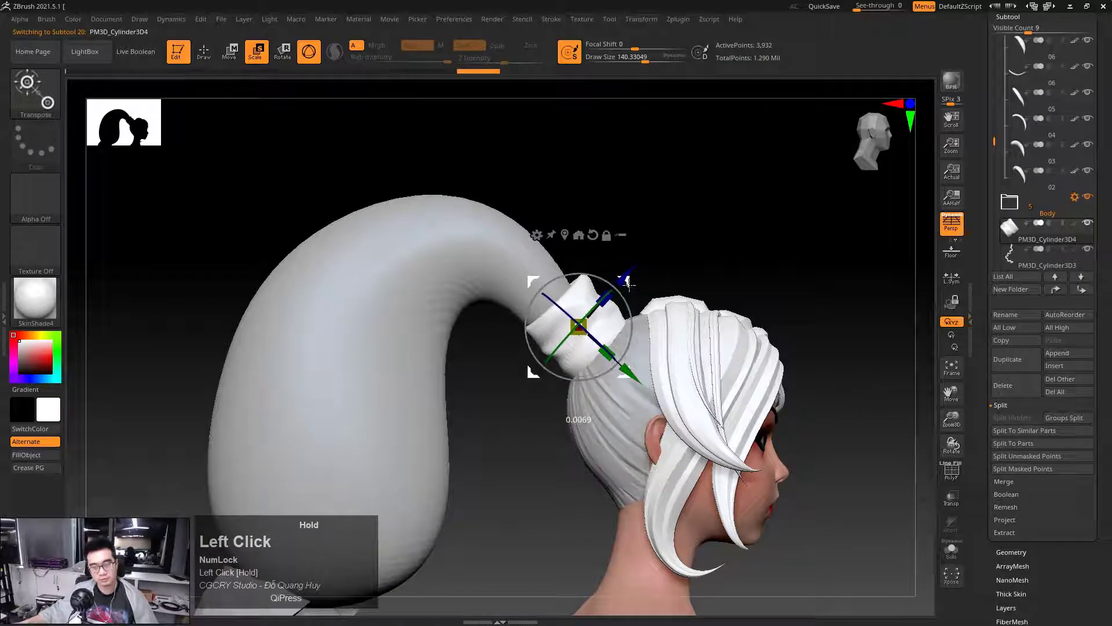
key("q")
Reselect the arched volume and smooth its outer curve from both sides with an enlarged Move brush
left_click(540, 258, "alt")
key("space")
mouse_move(524, 259)
left_mouse_down()
mouse_move(538, 259)
mouse_move(528, 258)
left_mouse_up()
right_click_drag(530, 259, 437, 252, "ctrl")
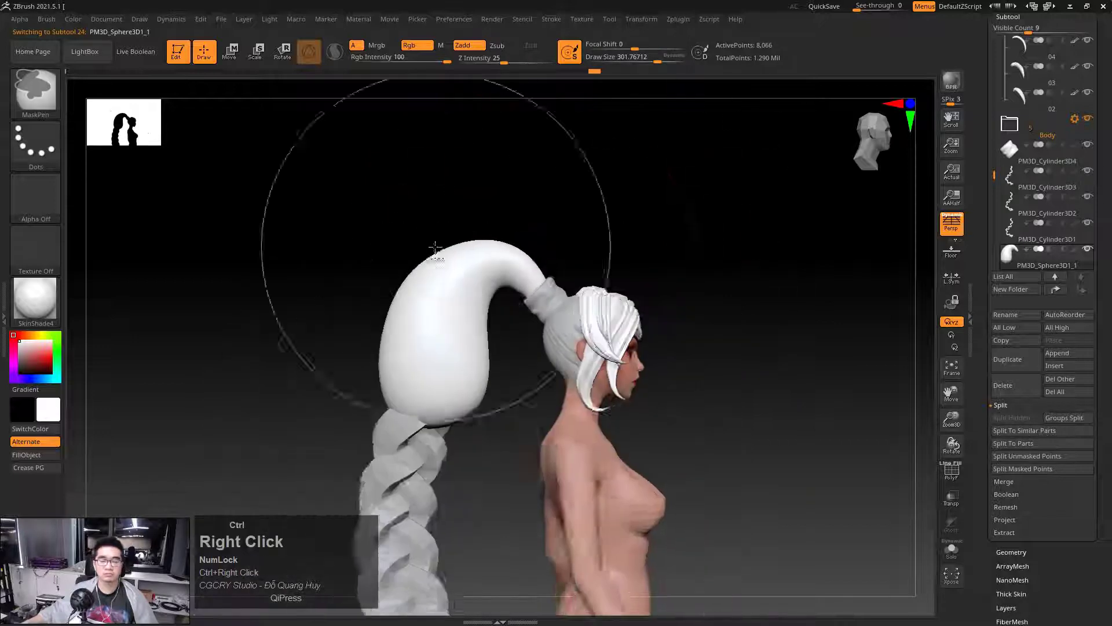
mouse_move(724, 232)
left_mouse_down()
mouse_move(537, 226)
mouse_move(688, 231)
mouse_move(579, 258)
mouse_move(511, 258)
left_mouse_up()
key("space")
mouse_move(544, 235)
left_mouse_down()
mouse_move(585, 241)
mouse_move(641, 331)
mouse_move(705, 386)
mouse_move(711, 323)
left_mouse_up()
Set the Move brush's draw size to about 273 and round out the arch's back and lower end
key("space")
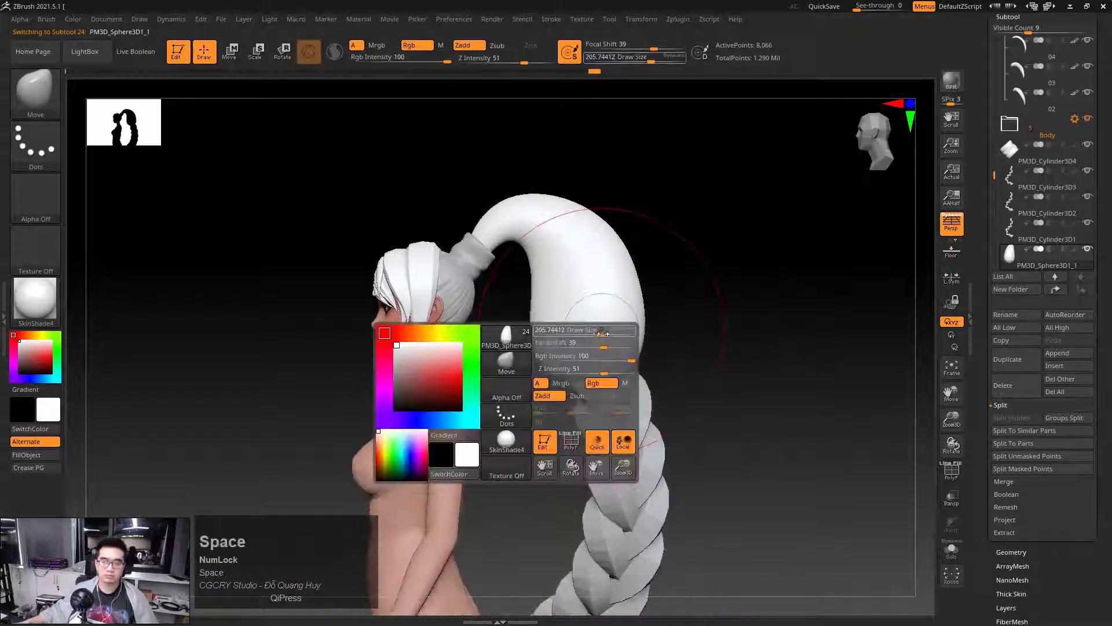
left_click_drag(601, 335, 609, 335)
left_click_drag(613, 261, 626, 254)
key("space")
mouse_move(558, 322)
left_mouse_down()
mouse_move(547, 322)
mouse_move(554, 361)
left_mouse_up()
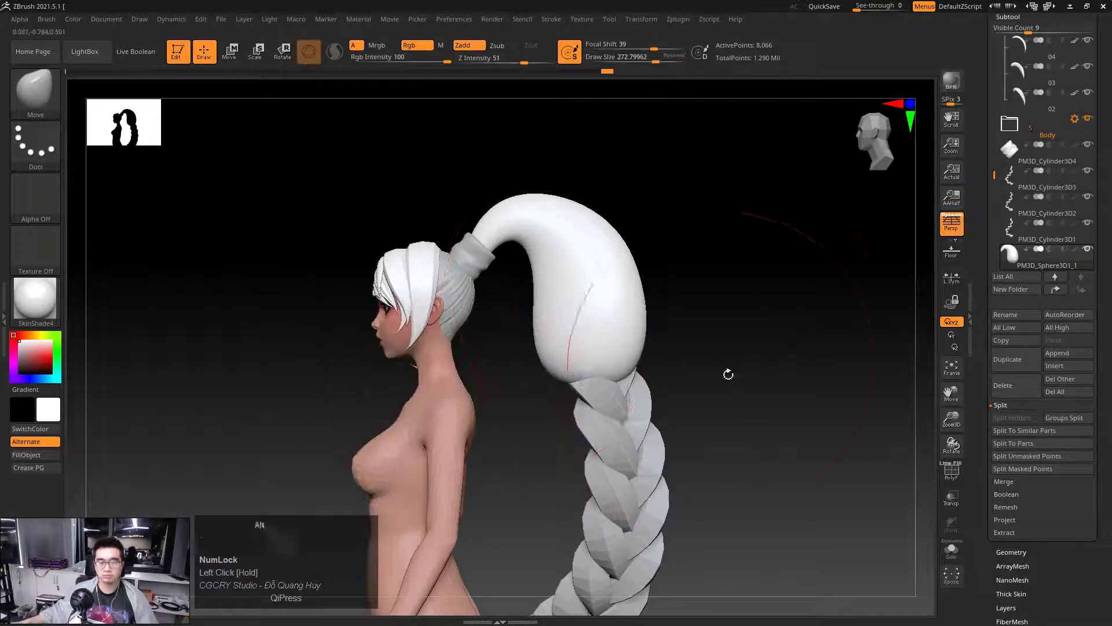
Merge the three braid strand subtools into one by applying MergeDown twice, starting from PM3D_Cylinder3D3
mouse_move(728, 375)
right_mouse_down("ctrl")
mouse_move(463, 333)
mouse_move(624, 345)
mouse_move(706, 308)
right_mouse_up("ctrl")
right_click_drag(706, 309, 521, 315, "ctrl")
left_click(632, 332, "alt")
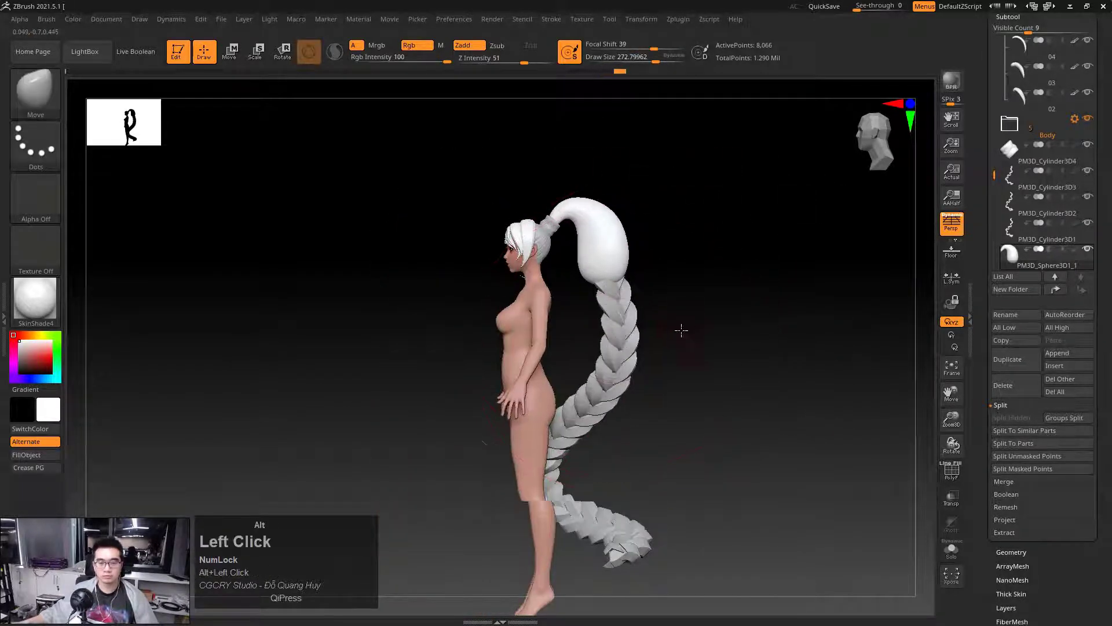
right_click_drag(681, 331, 717, 346, "ctrl")
left_click(613, 375, "alt")
left_click(603, 320, "alt")
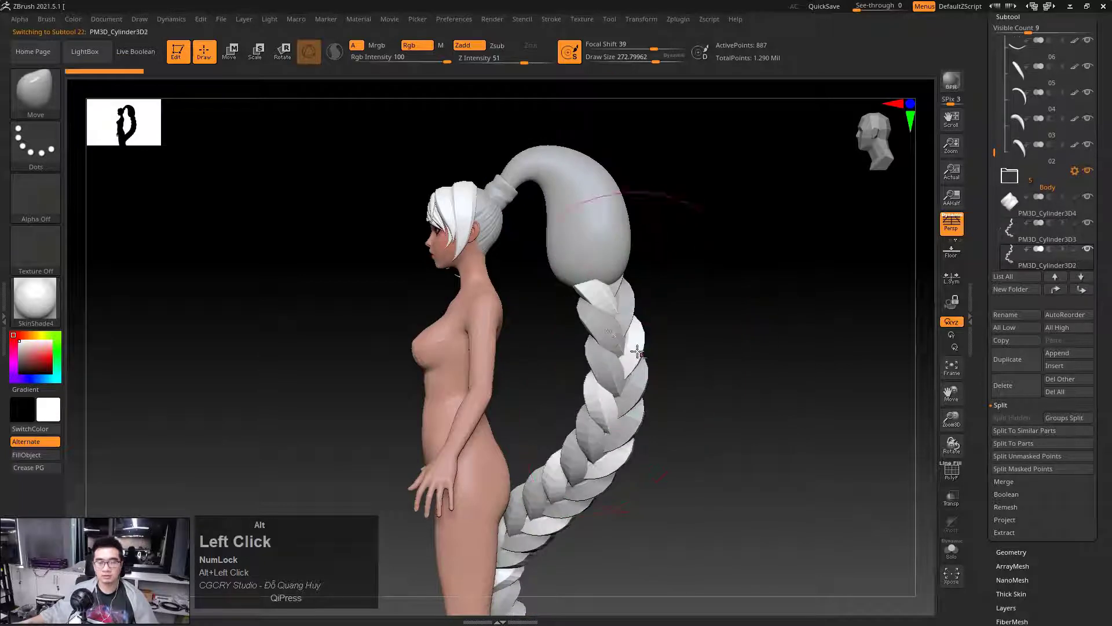
left_click(603, 320, "alt")
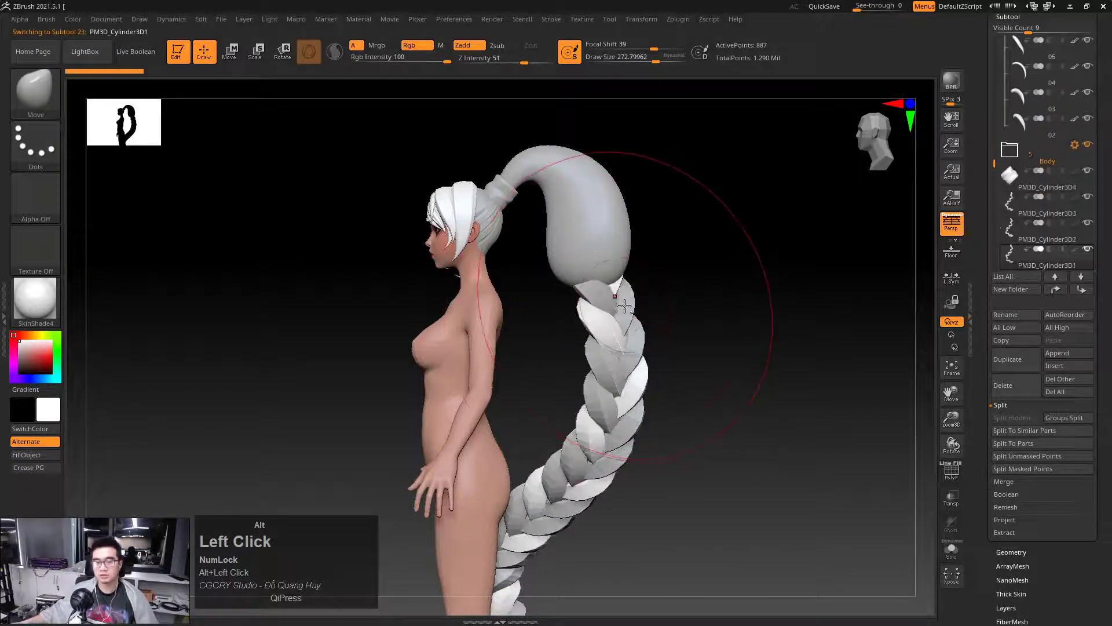
left_click(623, 301, "alt")
left_click_drag(994, 138, 1008, 166)
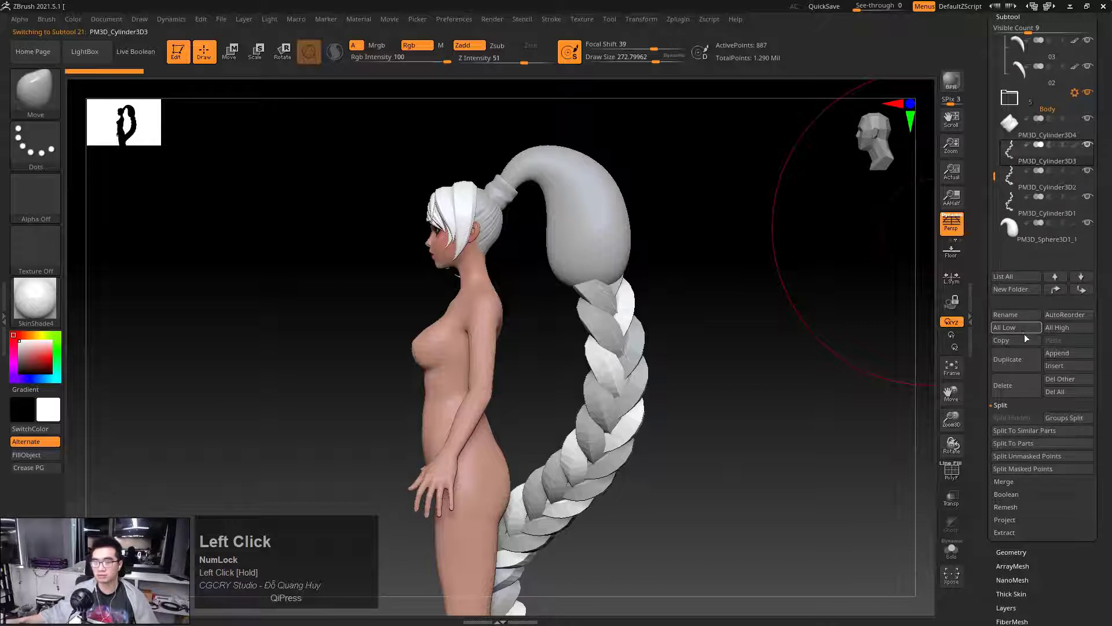
left_click(997, 481)
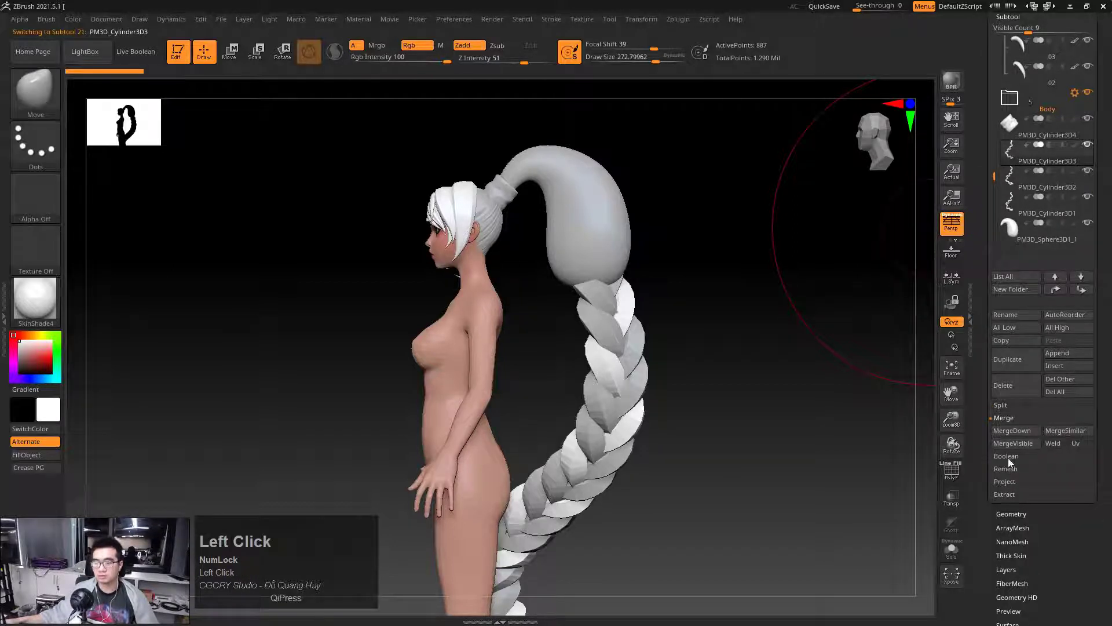
left_click(1008, 434)
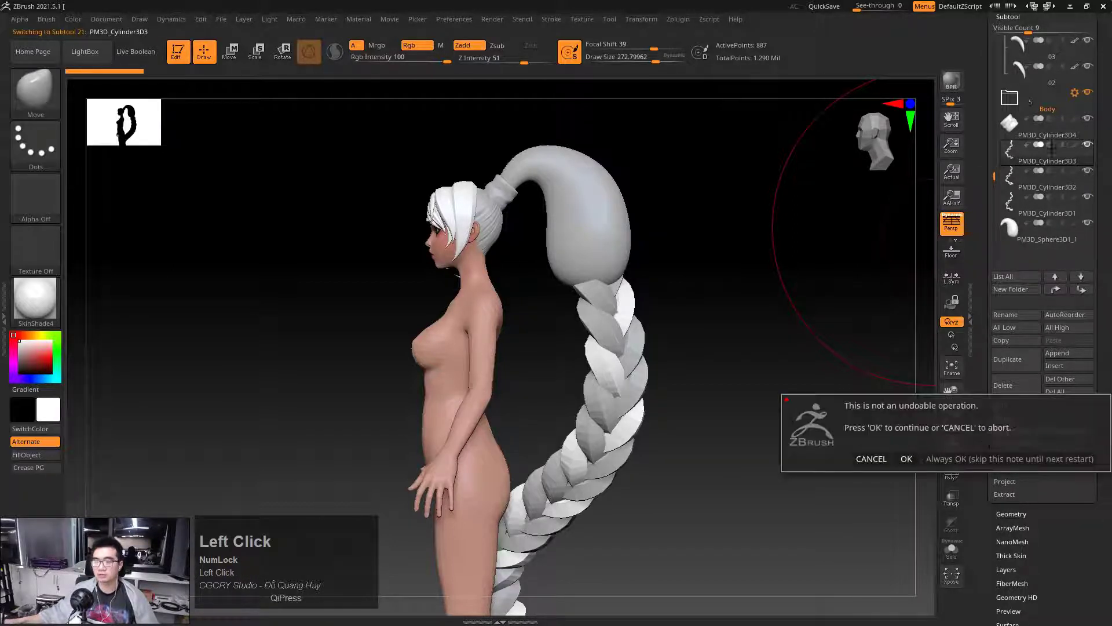
left_click(905, 458)
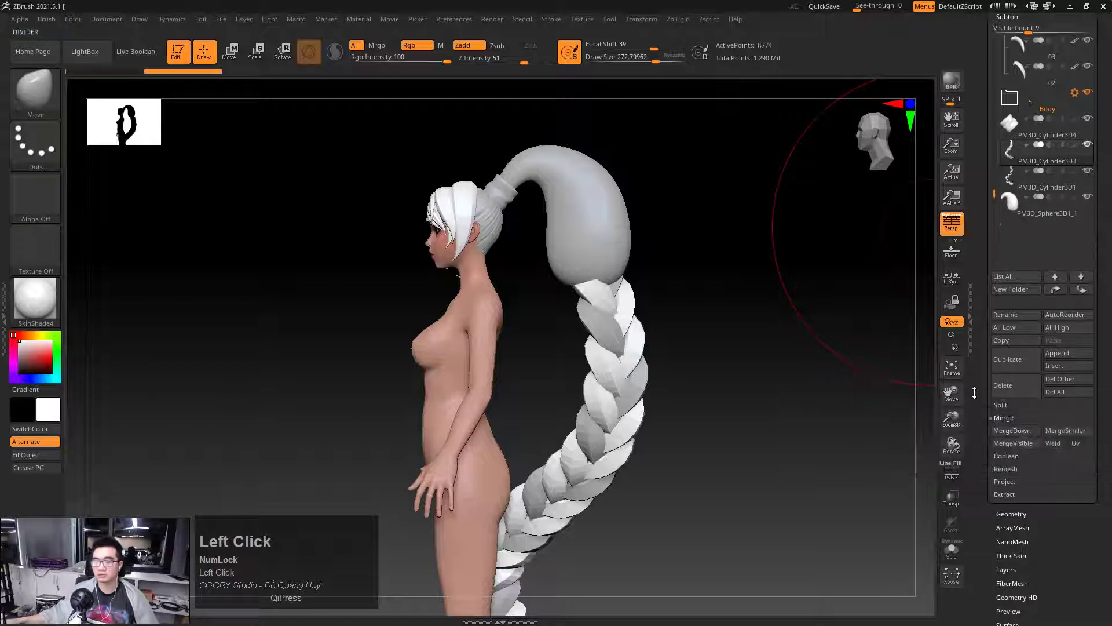
left_click(1009, 429)
left_click(906, 457)
Enlarge the Move brush further and adjust the curve of the merged braid behind the body
key("space")
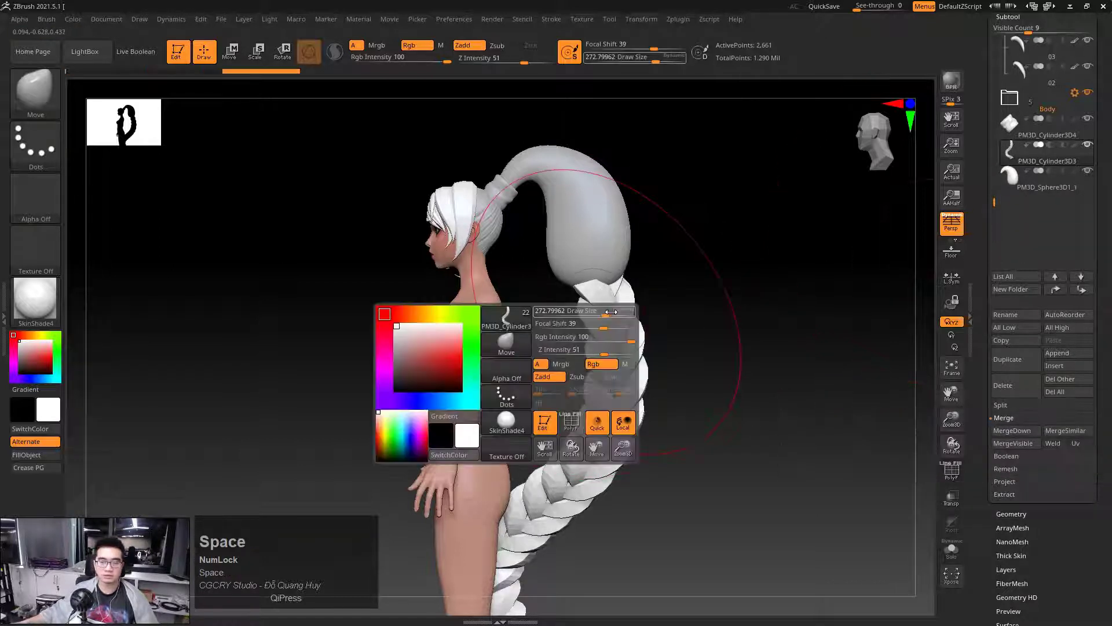
left_click_drag(611, 312, 620, 312)
mouse_move(608, 377)
left_mouse_down()
mouse_move(605, 367)
mouse_move(609, 384)
mouse_move(600, 371)
mouse_move(583, 384)
mouse_move(559, 440)
left_mouse_up()
Reselect the arched volume and refine its inner curve near the hair tie with draw size about 129 and focal shift 50
key("space")
left_click(576, 223, "alt")
key("space")
mouse_move(551, 220)
left_mouse_down()
mouse_move(528, 218)
mouse_move(546, 228)
left_mouse_up()
right_click_drag(547, 229, 548, 207, "ctrl")
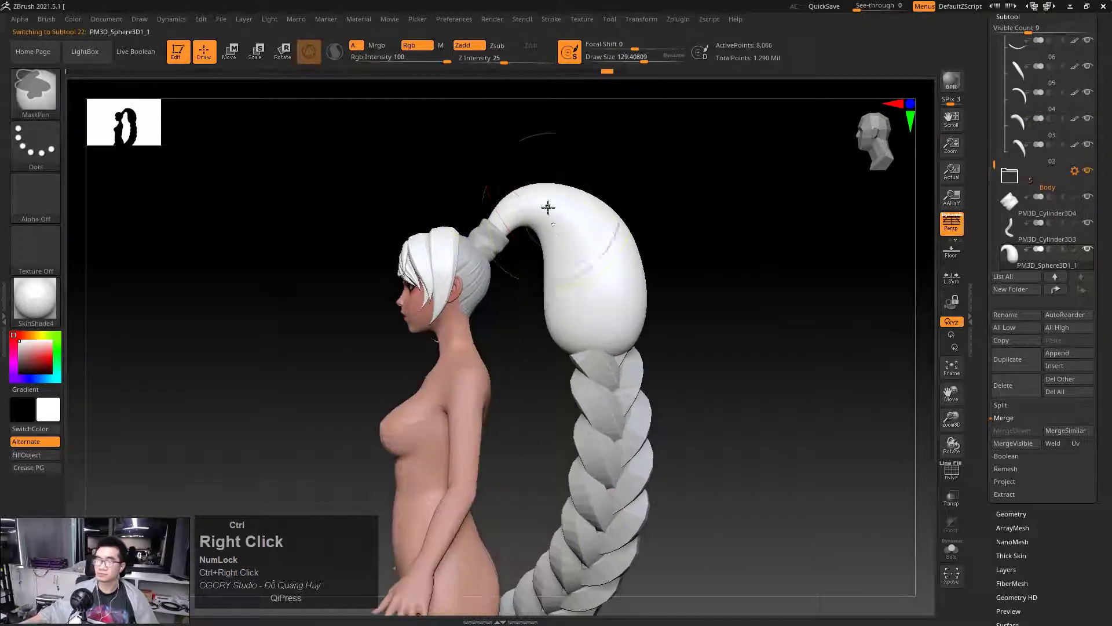
left_click_drag(529, 227, 532, 224)
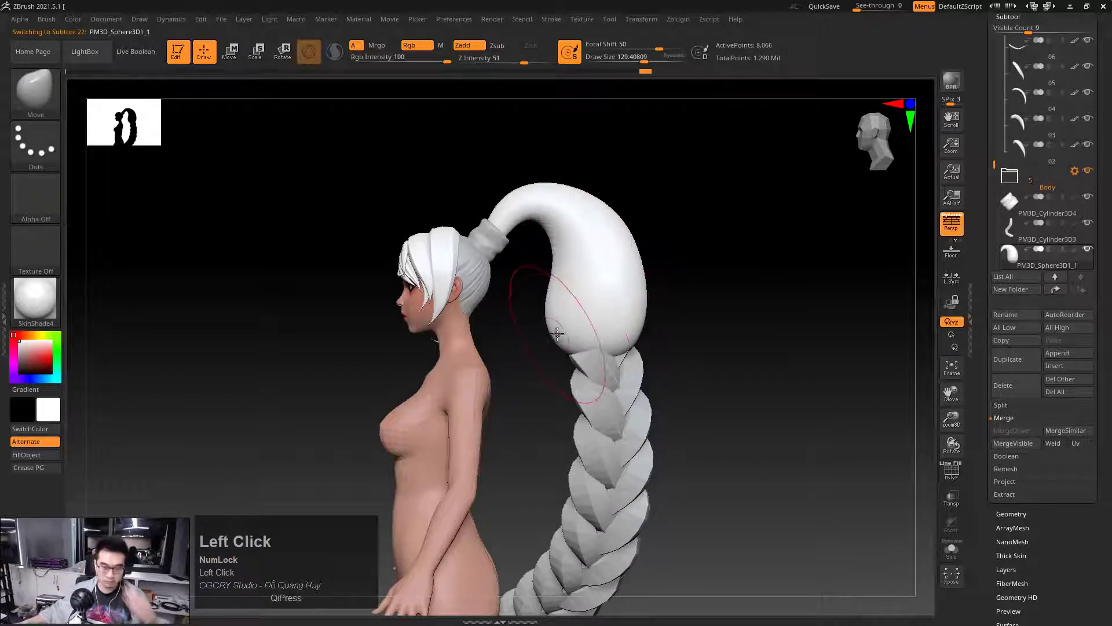
Select the braid and shift its top end under the arch with the Move brush at about 355
left_click_drag(678, 300, 600, 331)
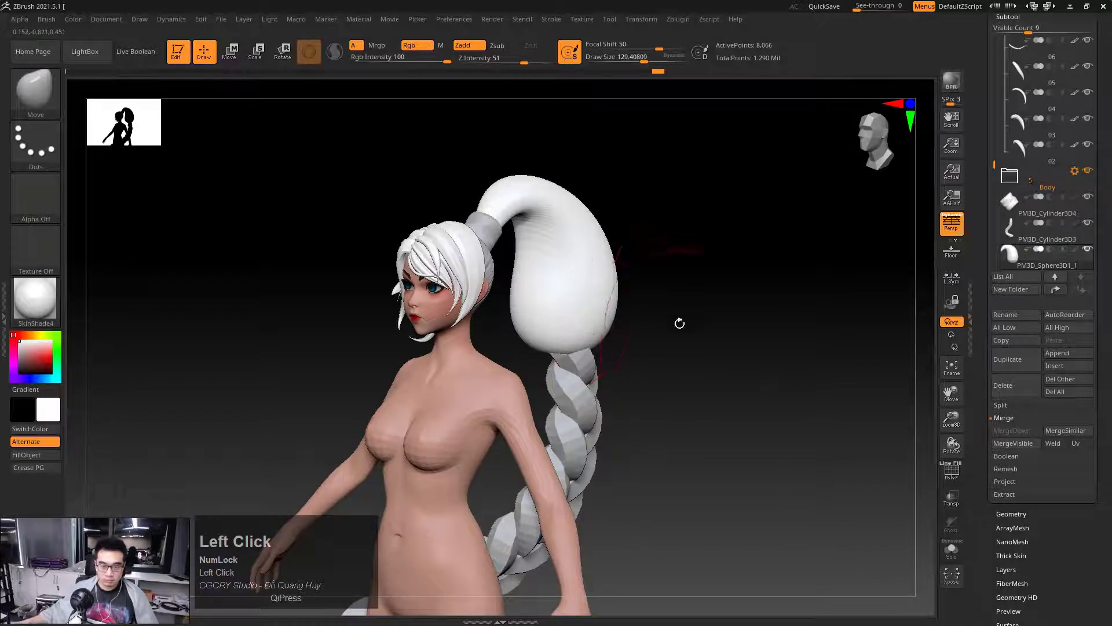
mouse_move(679, 324)
left_mouse_down("shift")
mouse_move(653, 321)
mouse_move(612, 340)
left_mouse_up("shift")
key("space")
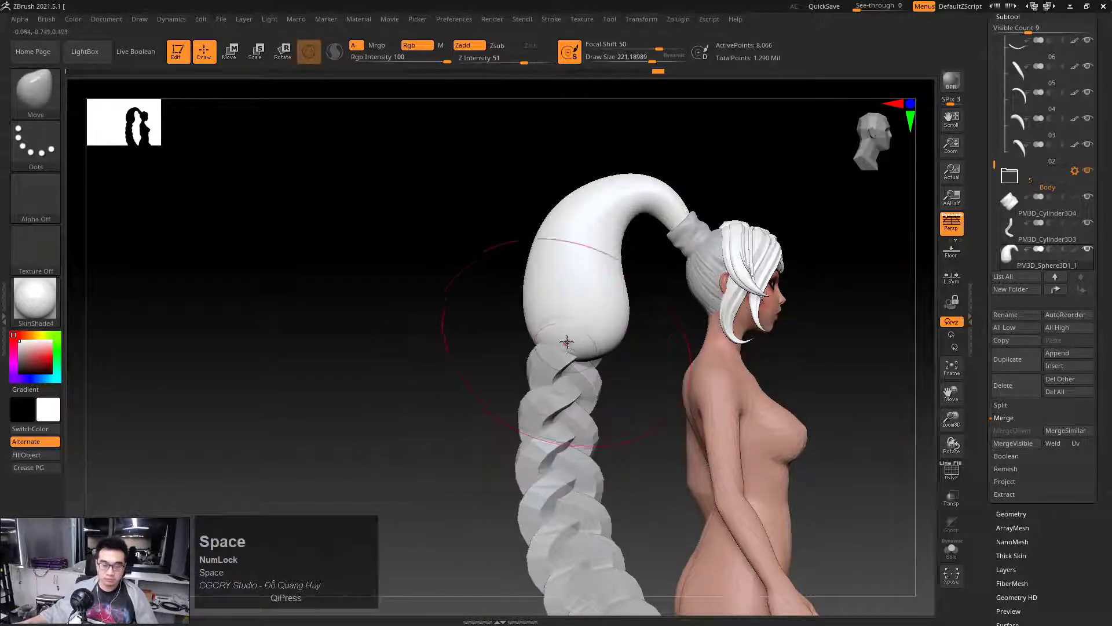
key("space")
left_click(569, 383, "alt")
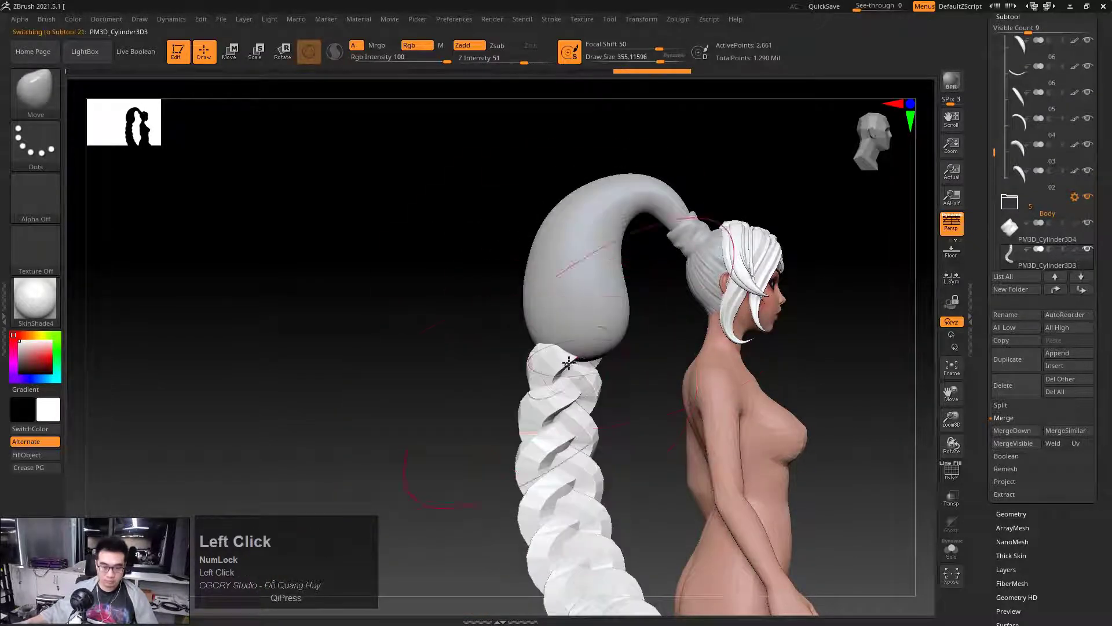
Reselect the arched volume and reshape its back and lower end with Move brush sizes of about 255 and 152
left_click(569, 307, "alt")
key("space")
left_click_drag(531, 322, 512, 317)
left_click_drag(691, 312, 585, 307)
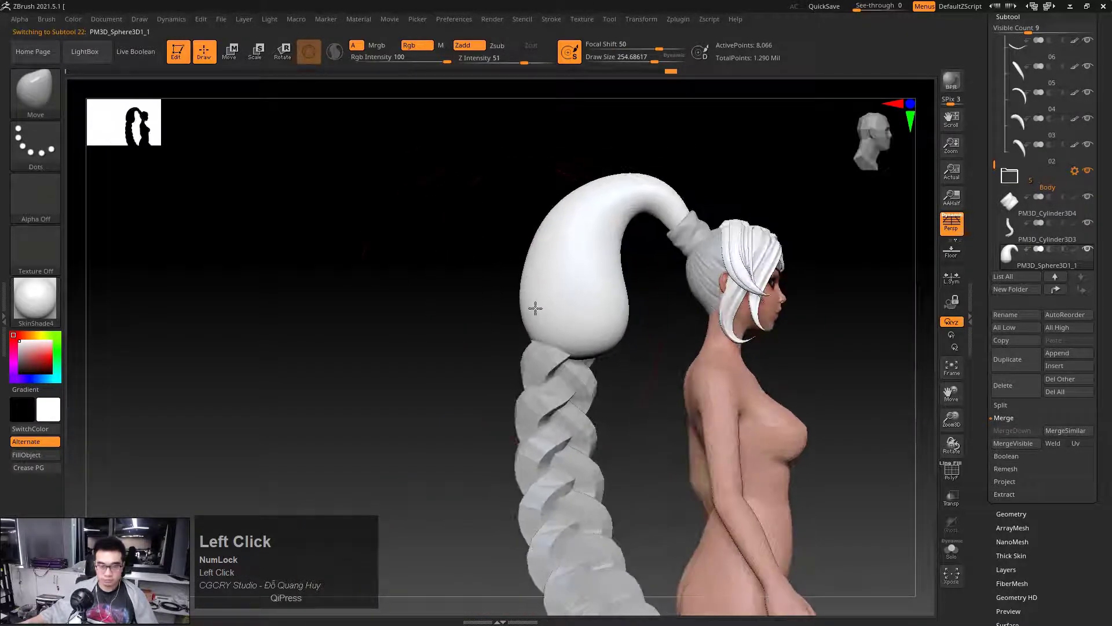
left_click_drag(503, 308, 492, 308, "shift")
key("space")
left_click_drag(572, 221, 542, 222)
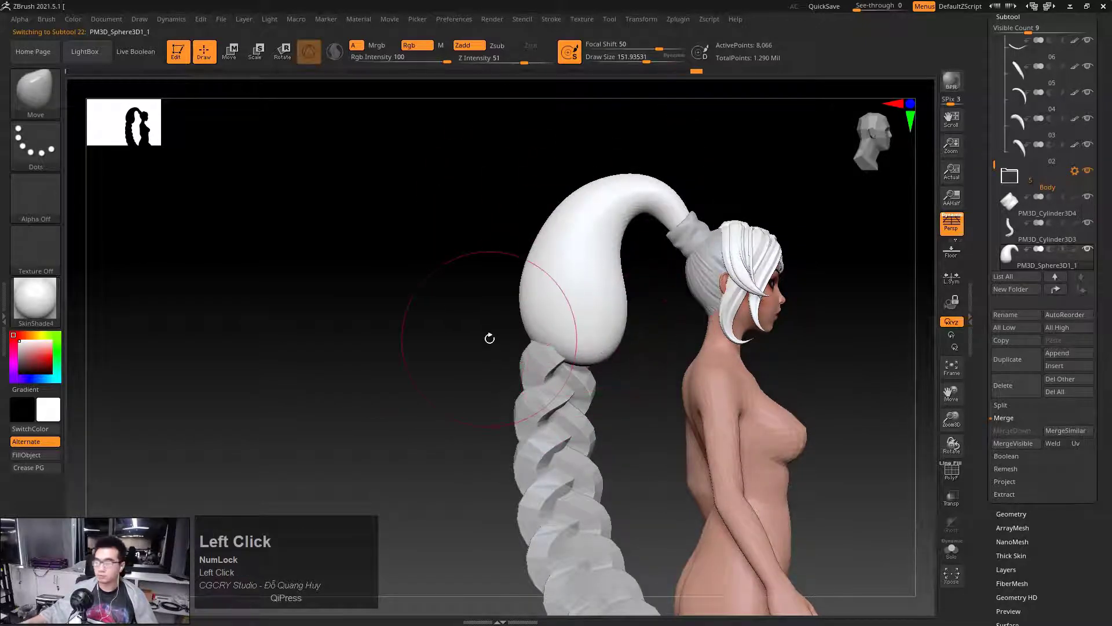
key("ctrl+1")
left_click_drag(556, 233, 592, 383)
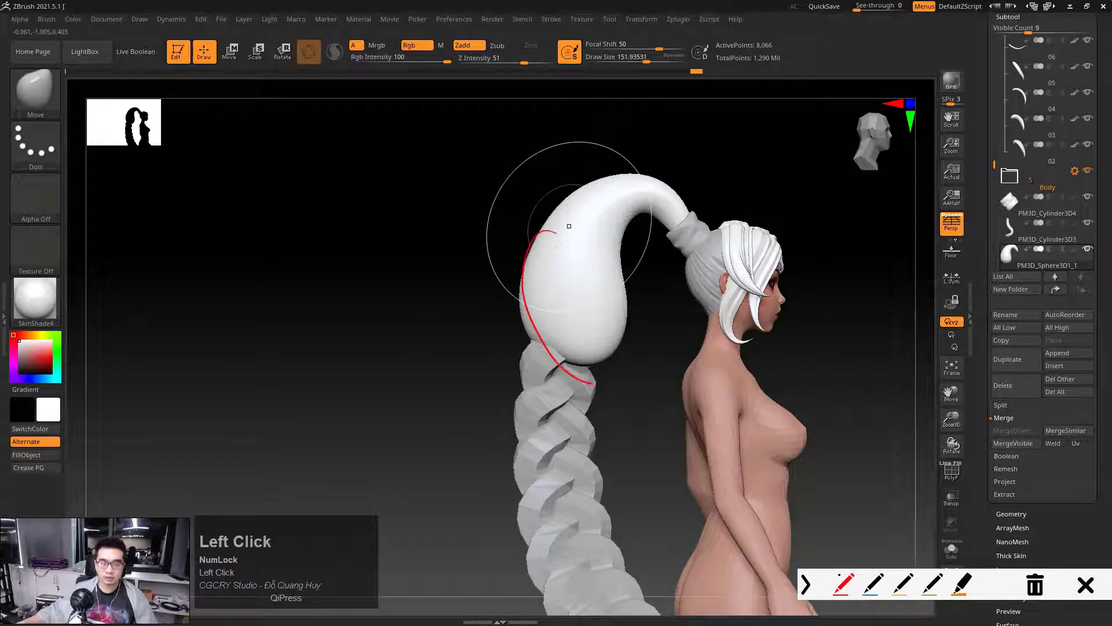
mouse_move(576, 257)
left_mouse_down()
mouse_move(544, 325)
mouse_move(589, 293)
mouse_move(586, 264)
left_mouse_up()
key("ctrl+z")
key("ctrl+1")
key("ctrl+1")
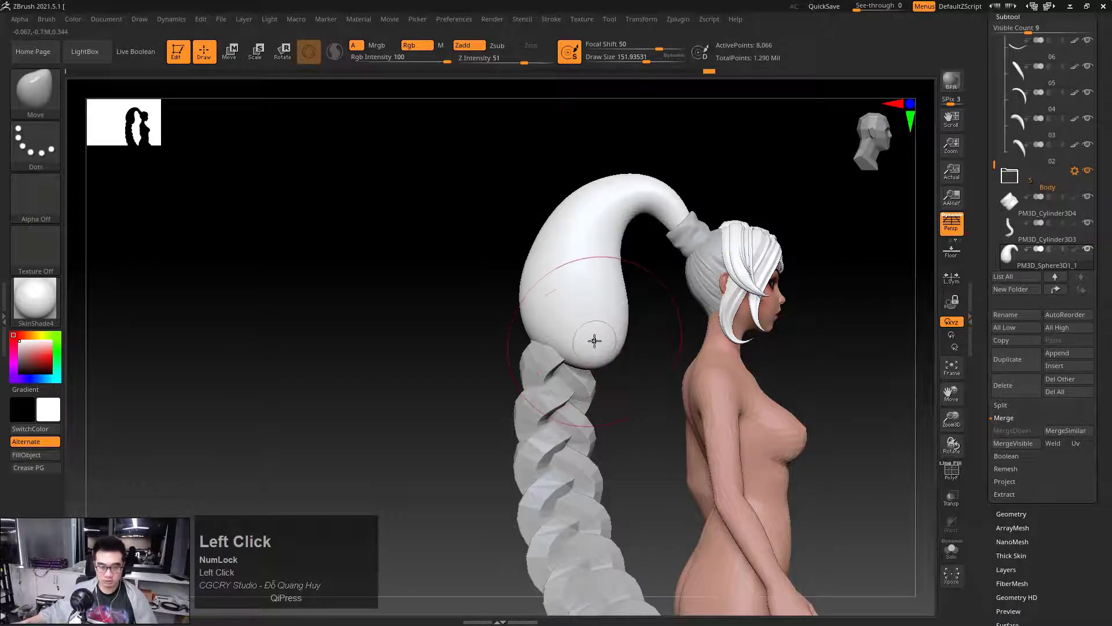
Refine the arch's lower end and silhouette with the Move brush at about 124, checking it from the front
mouse_move(532, 326)
left_mouse_down()
mouse_move(558, 313)
mouse_move(504, 330)
mouse_move(588, 308)
mouse_move(579, 313)
mouse_move(606, 315)
mouse_move(491, 341)
mouse_move(645, 315)
mouse_move(365, 323)
mouse_move(417, 364)
left_mouse_up()
key("space")
left_click_drag(637, 279, 653, 231)
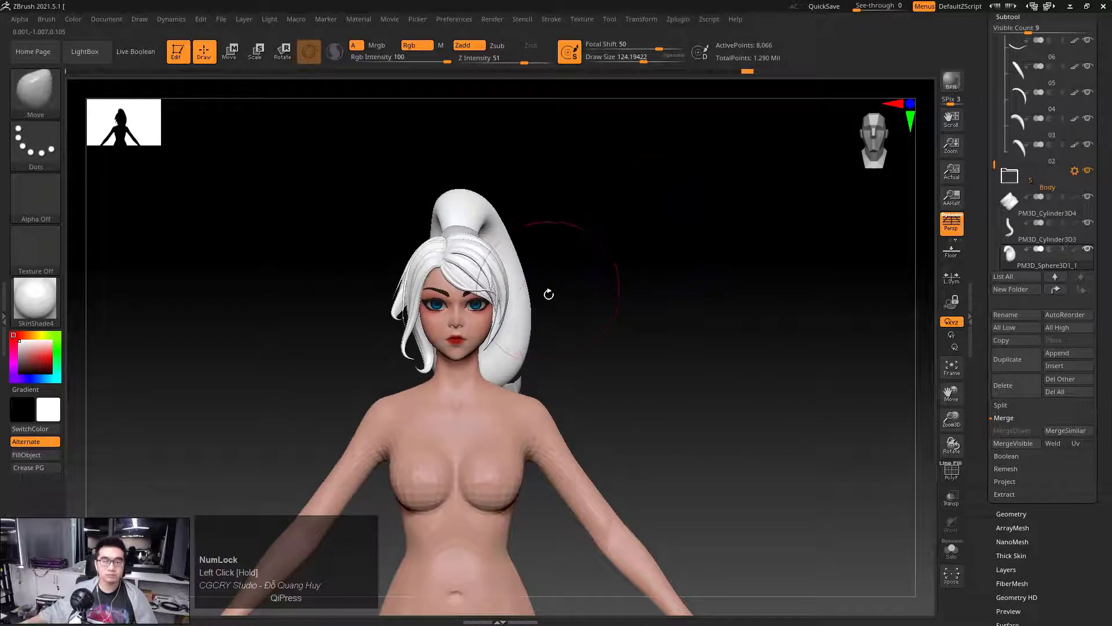
left_click_drag(637, 350, 641, 286, "alt")
right_click_drag(673, 296, 633, 298, "ctrl")
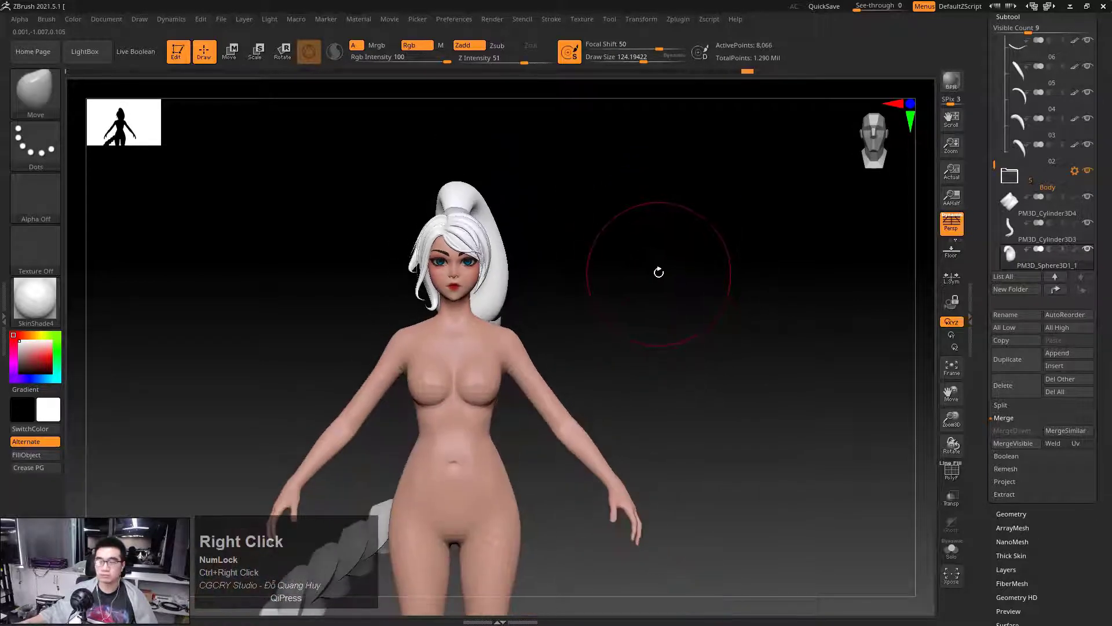
left_click_drag(594, 243, 654, 274, "alt")
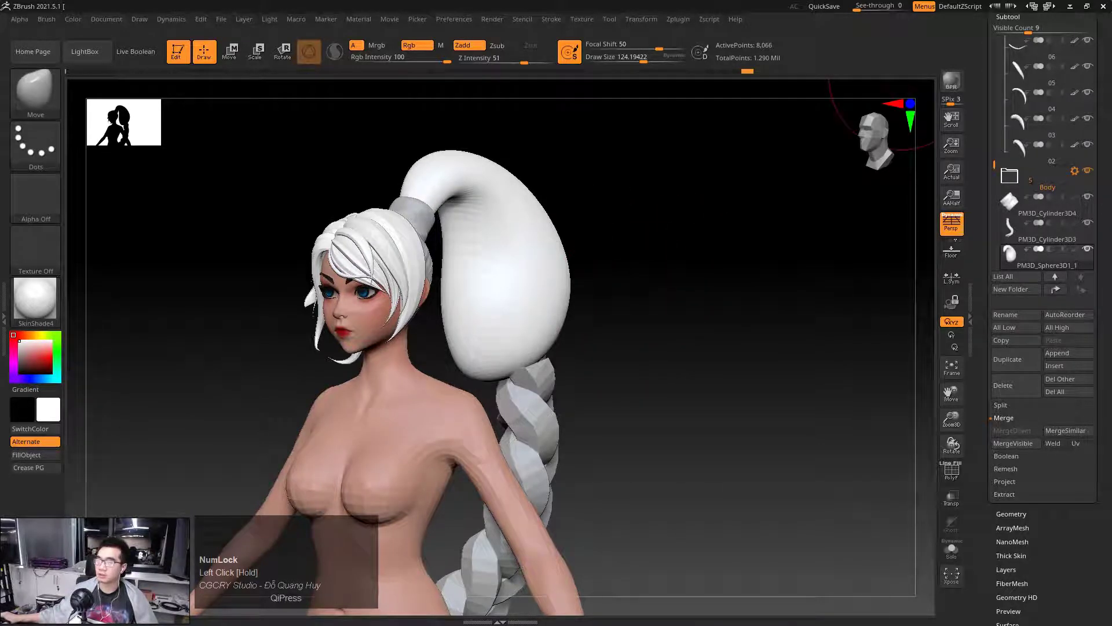
Switch to the reference character image in Windows Photo Viewer and compare the ponytail's width with the head's
left_click_drag(1111, 187, 645, 130)
scroll(814, 255, "up", 5)
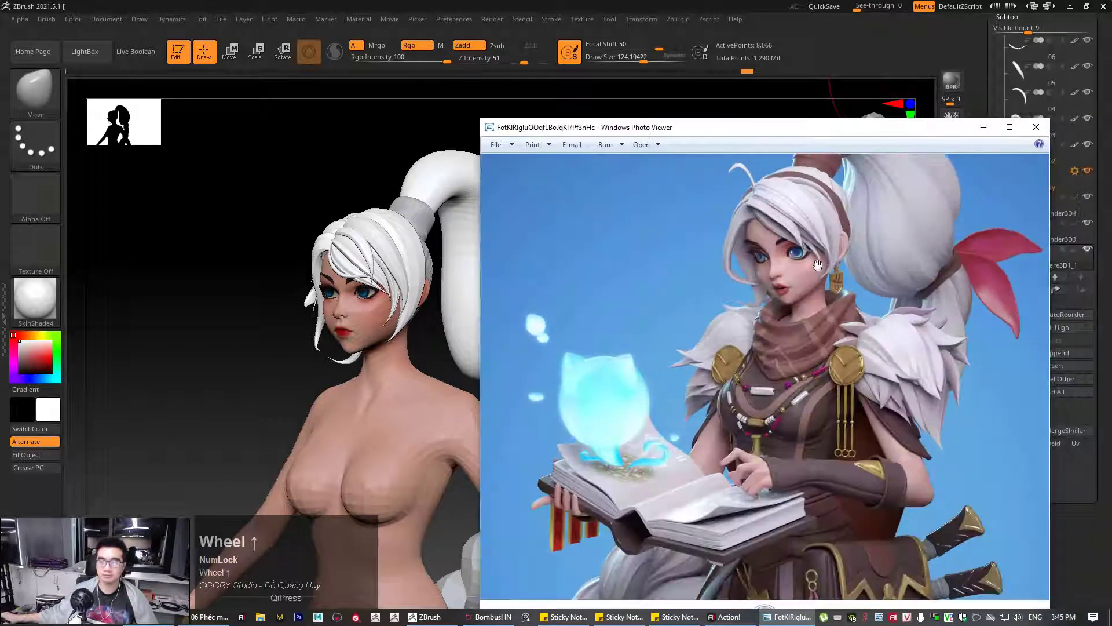
left_click_drag(817, 265, 765, 364)
left_click_drag(644, 273, 645, 294)
key("ctrl+shift+1")
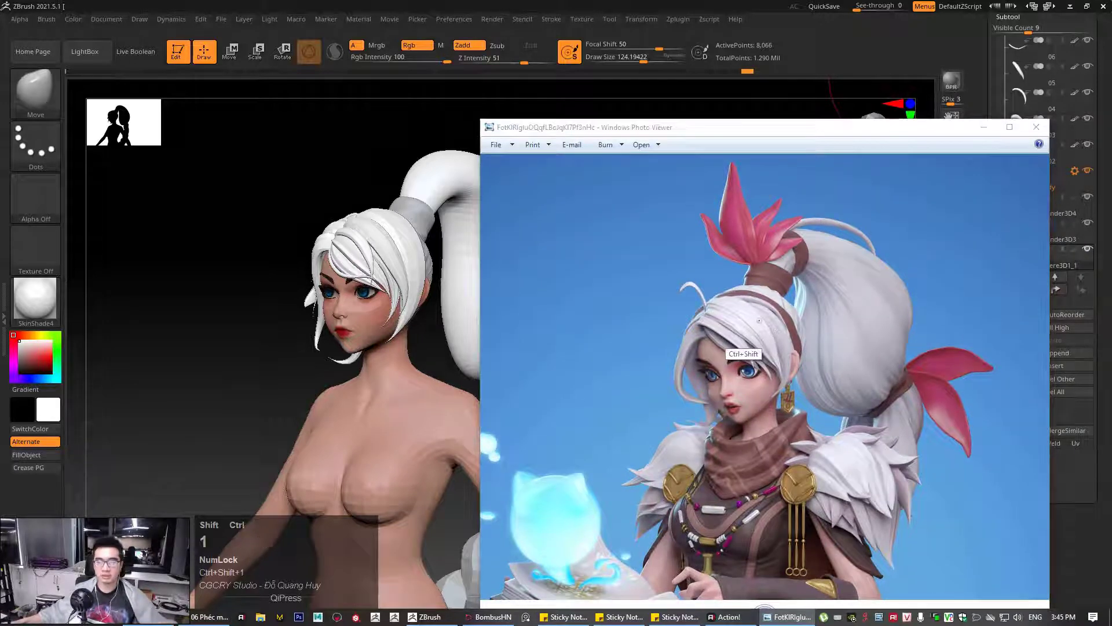
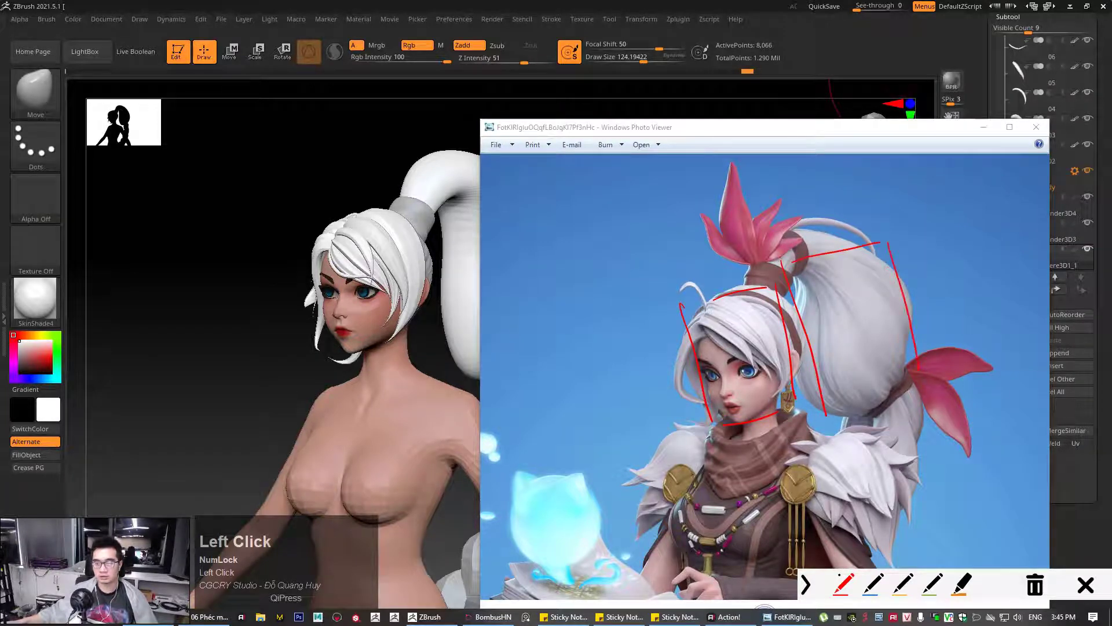
key("Escape")
scroll(894, 323, "up", 1)
mouse_move(759, 136)
left_mouse_down()
mouse_move(775, 144)
mouse_move(1111, 79)
left_mouse_up()
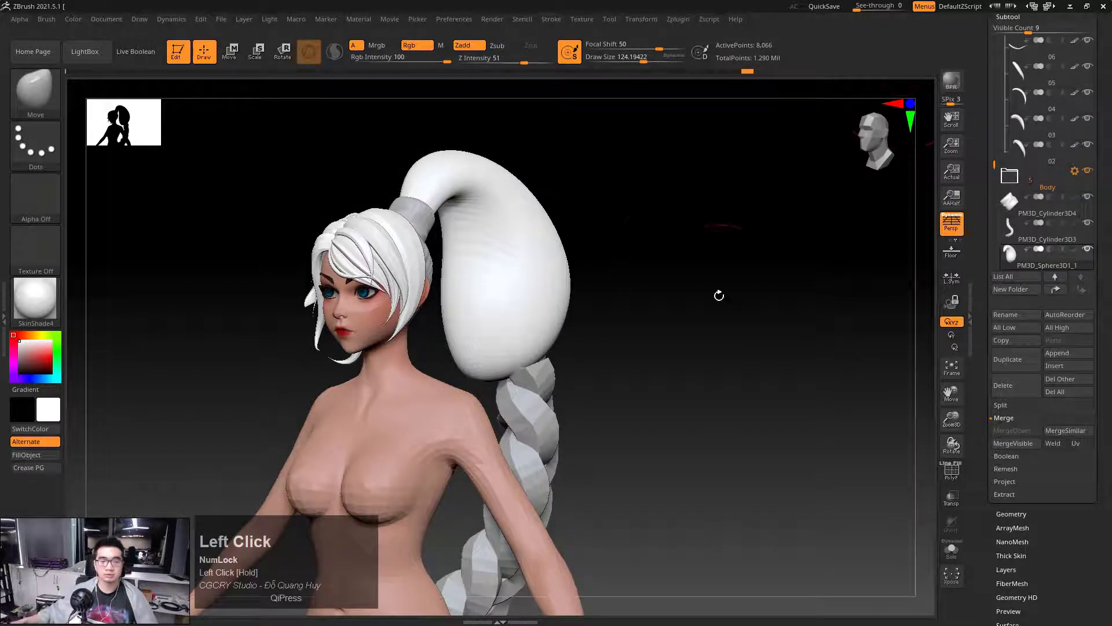
Make the arch fuller at its top and outer side with the Move brush, enlarging the draw size to about 229
left_click_drag(719, 295, 462, 219)
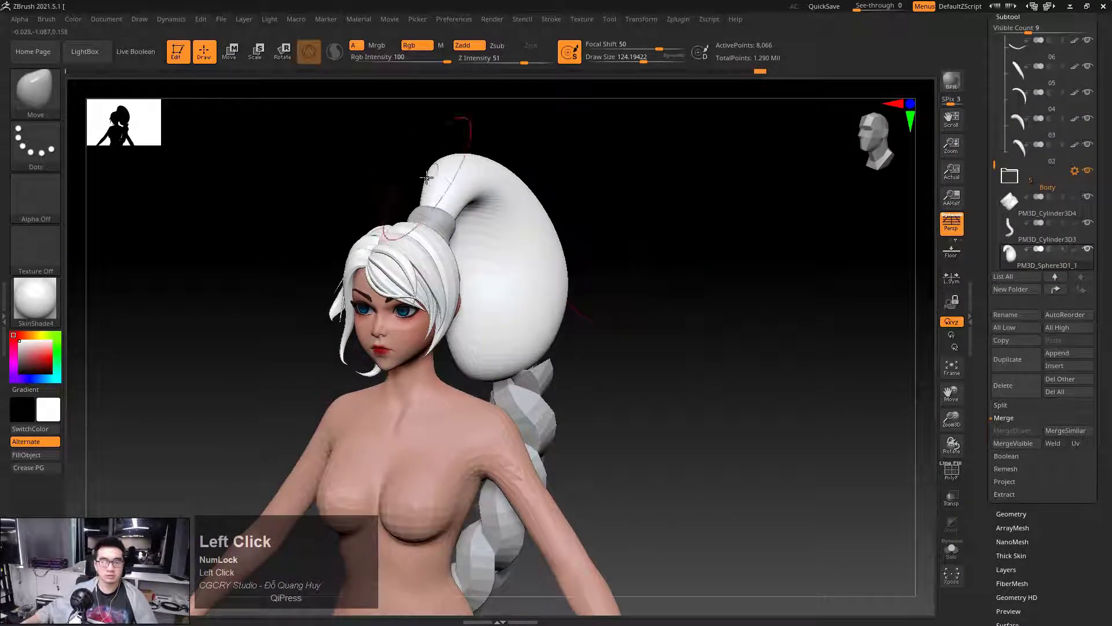
mouse_move(510, 166)
left_mouse_down()
mouse_move(526, 167)
mouse_move(492, 172)
mouse_move(510, 164)
mouse_move(634, 209)
mouse_move(653, 241)
mouse_move(571, 289)
mouse_move(624, 286)
mouse_move(566, 305)
left_mouse_up()
key("space")
left_click_drag(519, 349, 613, 303)
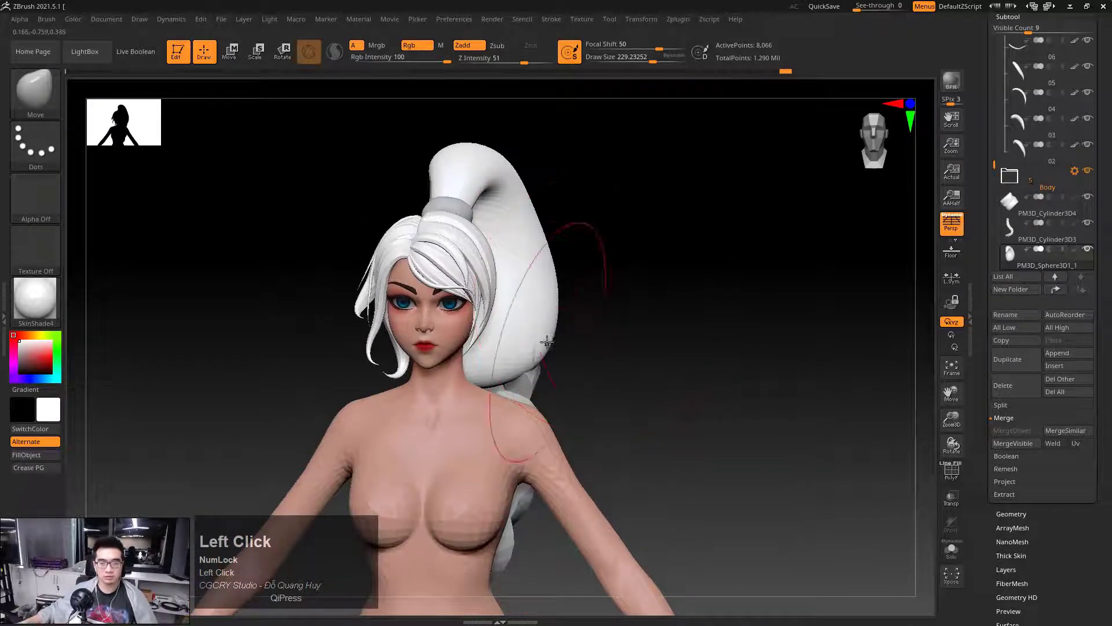
left_click_drag(556, 274, 604, 273)
left_click_drag(666, 303, 653, 325)
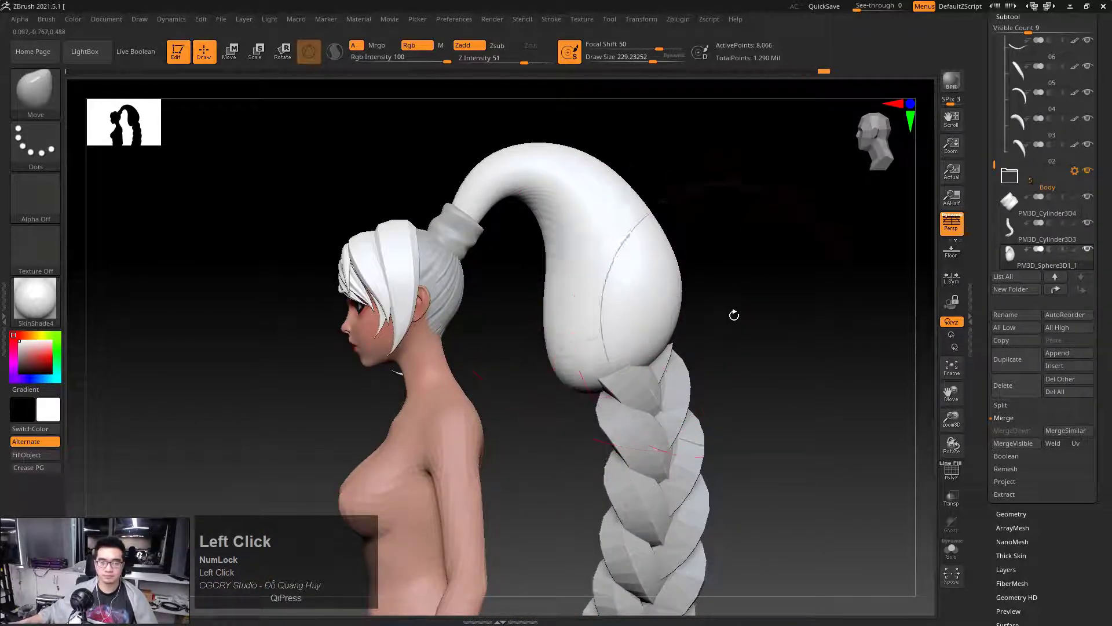
Adjust the underside of the arch's lower end where it meets the braid, checking the shape from above and the side
mouse_move(736, 316)
left_mouse_down()
mouse_move(576, 333)
mouse_move(438, 411)
mouse_move(553, 411)
left_mouse_up()
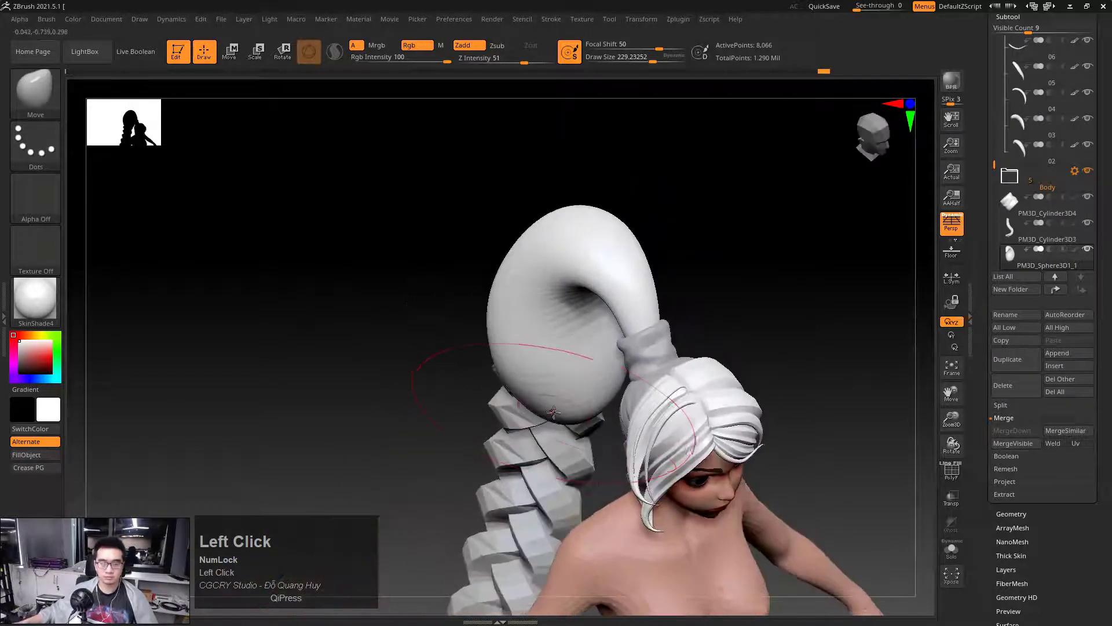
left_click_drag(395, 383, 700, 338)
left_click_drag(714, 260, 716, 294)
key("space")
right_click_drag(699, 291, 715, 325, "ctrl")
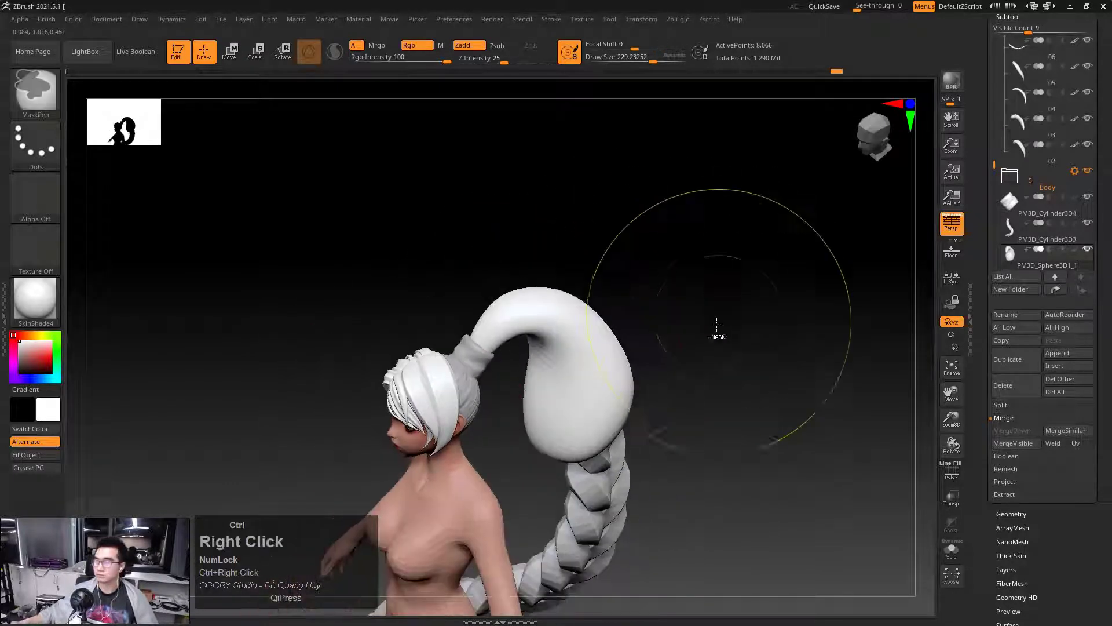
left_click_drag(715, 325, 705, 285, "shift")
left_click_drag(591, 282, 1017, 303, "alt")
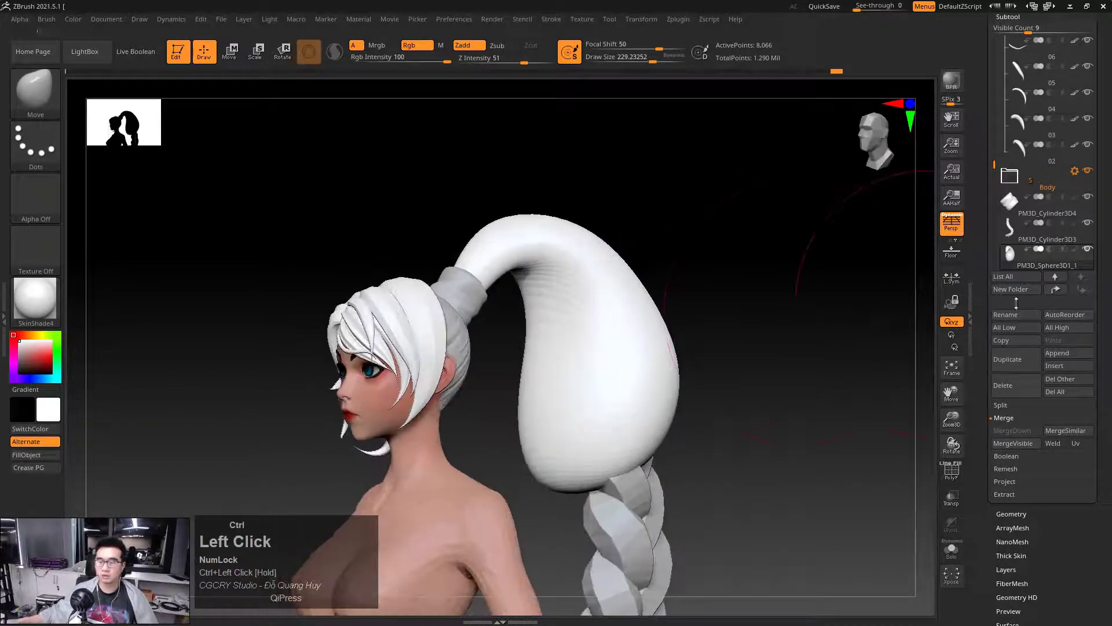
Remesh the large ponytail volume with ZRemesher at a target polygon count of 2
left_click_drag(983, 405, 1016, 311)
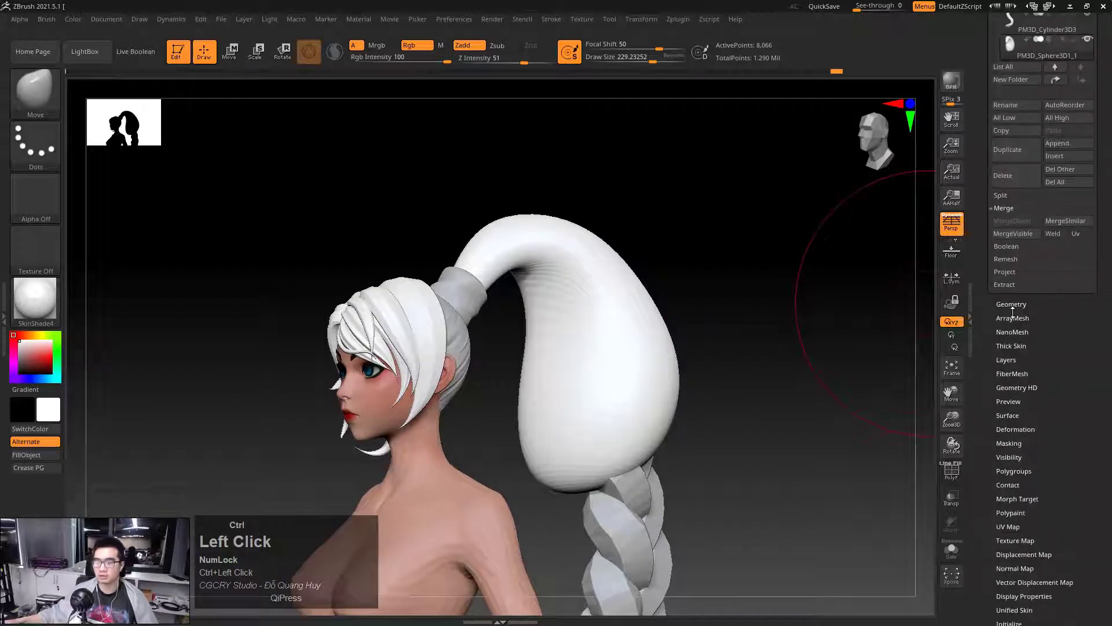
scroll(985, 313, "up", 5)
mouse_move(976, 418)
left_mouse_down()
mouse_move(998, 352)
mouse_move(991, 429)
left_mouse_up()
left_click(1011, 322)
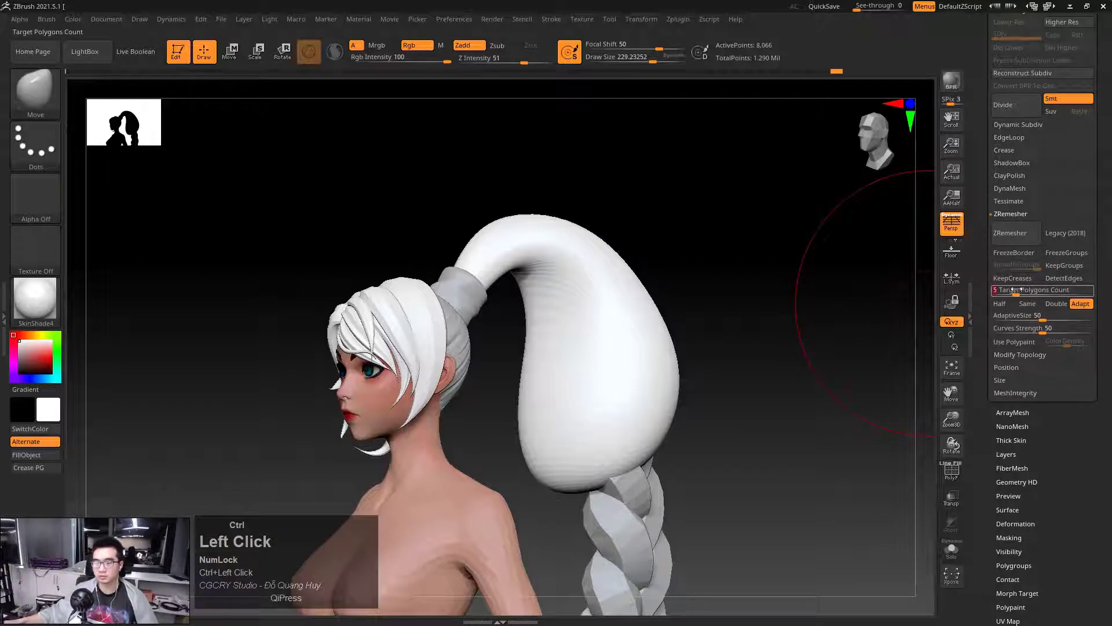
left_click_drag(1015, 291, 1009, 291)
left_click(1016, 238)
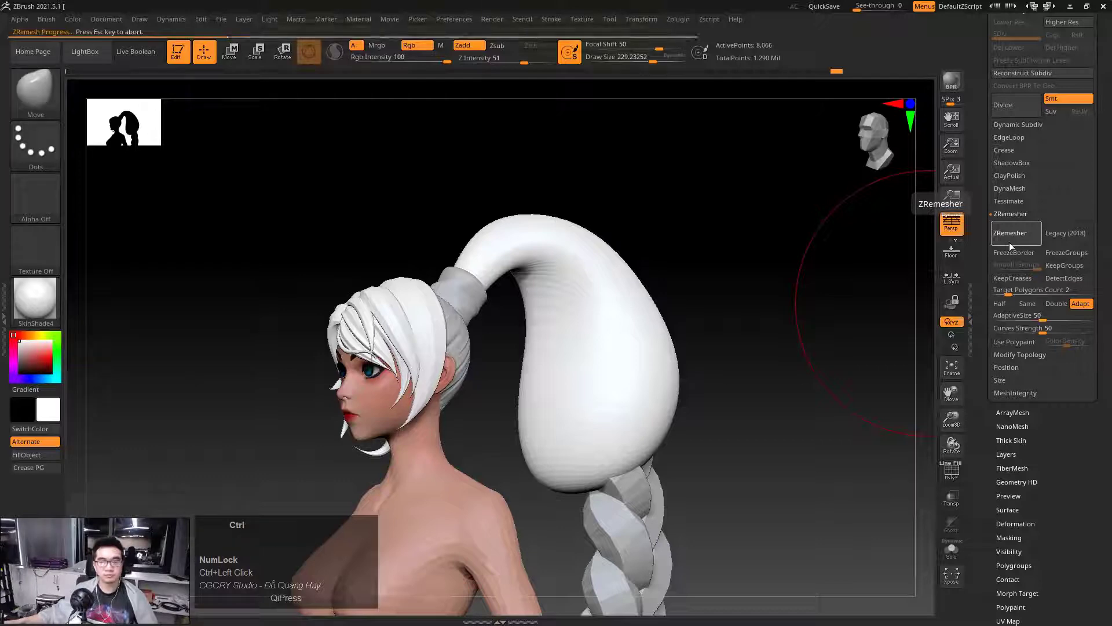
key("shift+f")
key("shift+f")
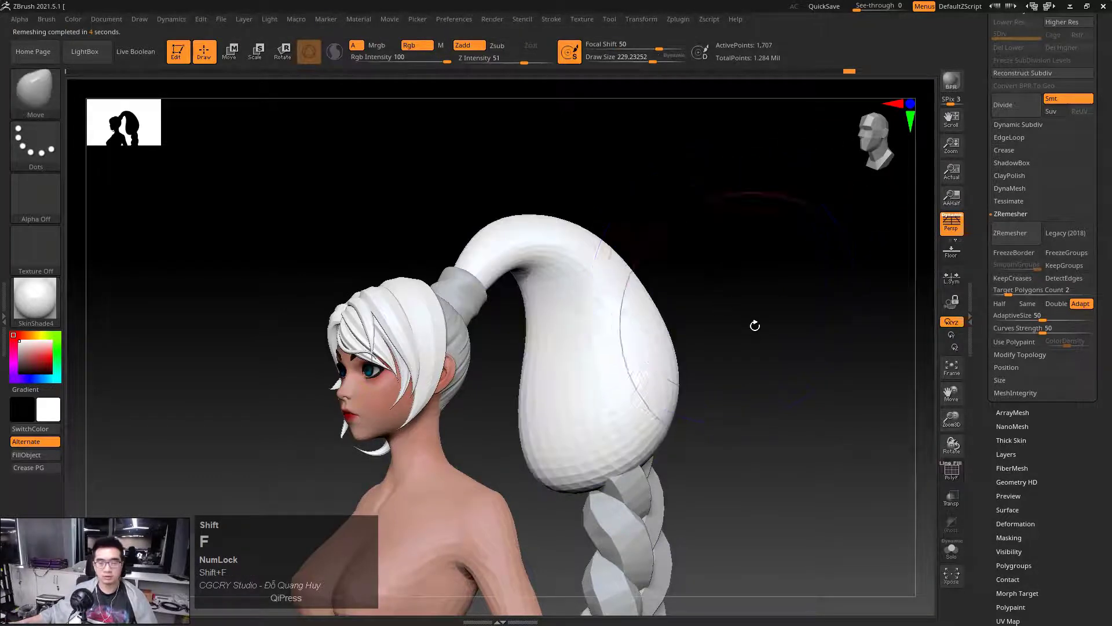
Make the long braid the active subtool and examine its full length around the body
mouse_move(755, 325)
left_mouse_down()
mouse_move(757, 336)
mouse_move(753, 315)
left_mouse_up()
right_click_drag(753, 315, 682, 342, "ctrl")
left_click(629, 417, "alt")
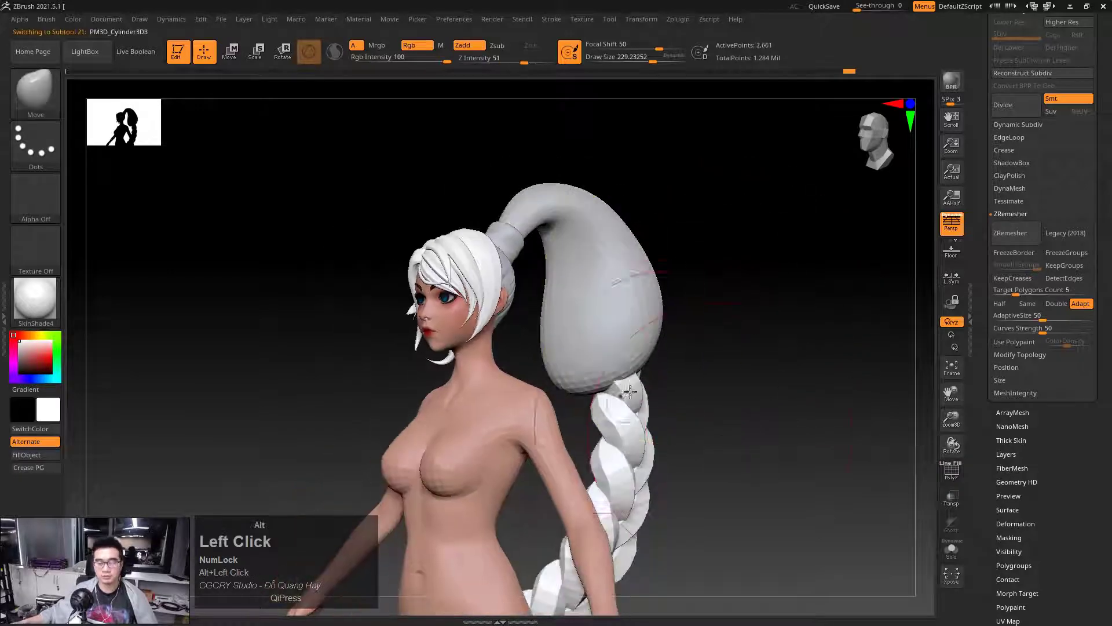
left_click_drag(731, 446, 730, 323, "alt")
right_click_drag(730, 323, 655, 339, "ctrl")
left_click_drag(731, 343, 716, 307)
right_click_drag(716, 307, 685, 311, "ctrl")
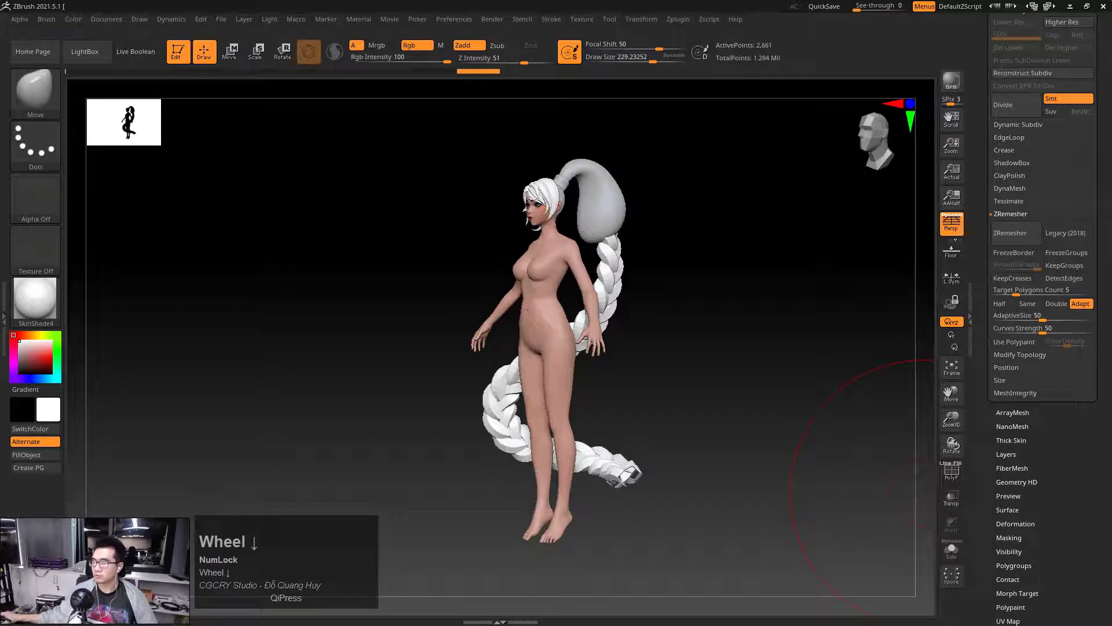
left_click_drag(746, 288, 719, 386)
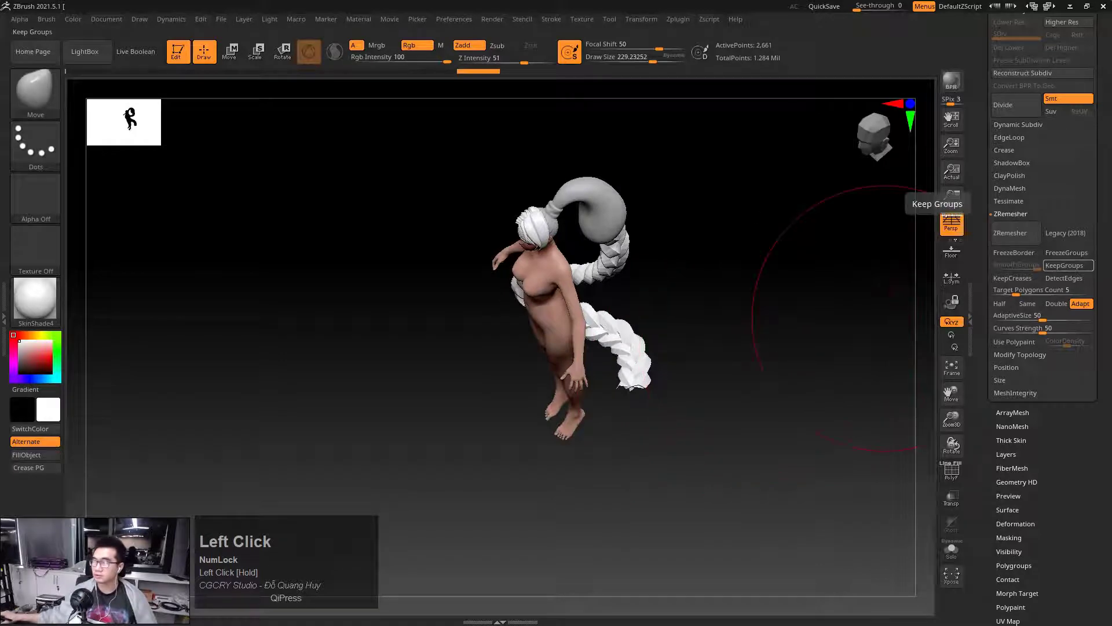
Switch to the reference picture in Windows Photo Viewer and examine the lower braid and its curled tip
key("alt+Tab")
scroll(530, 496, "up", 3)
left_click_drag(530, 496, 567, 435)
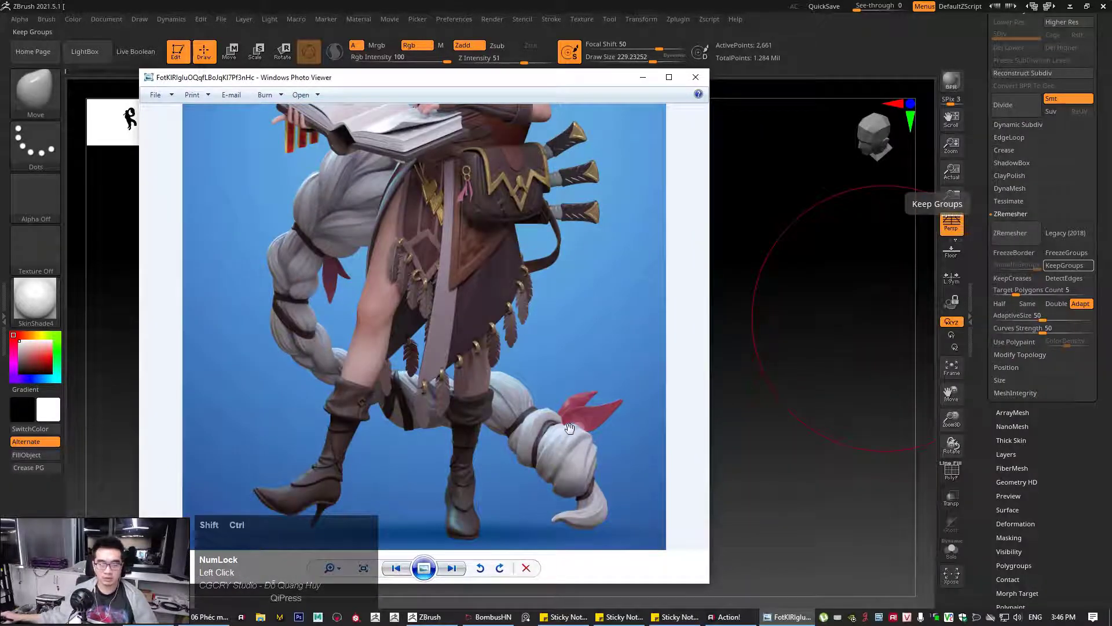
mouse_move(591, 396)
left_mouse_down("ctrl+shift")
mouse_move(486, 496)
mouse_move(586, 391)
left_mouse_up("ctrl+shift")
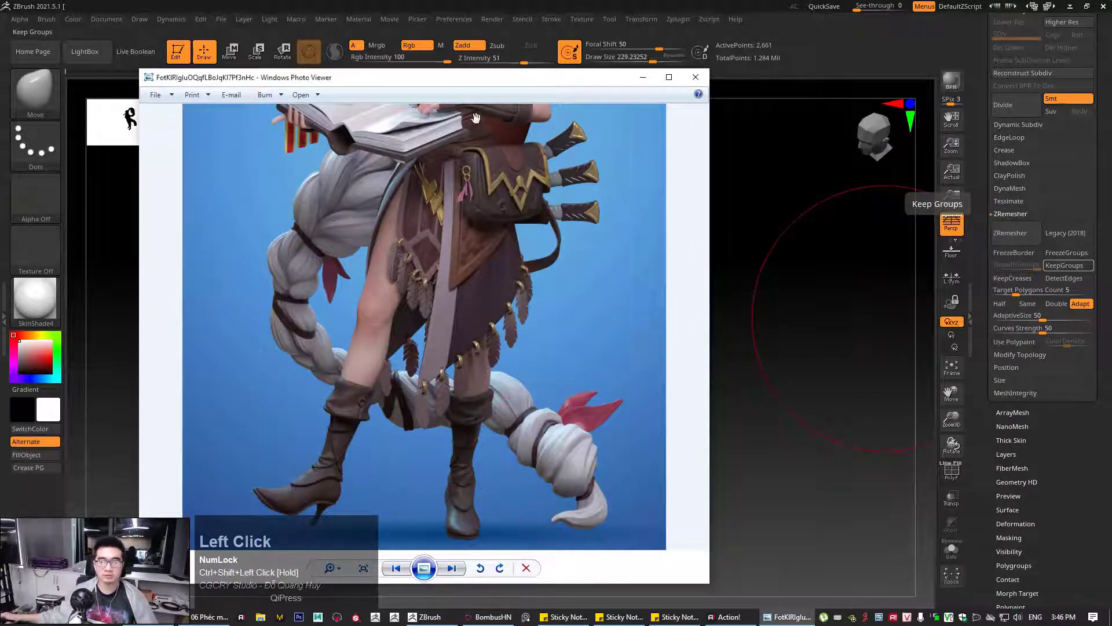
left_click_drag(469, 81, 1111, 64)
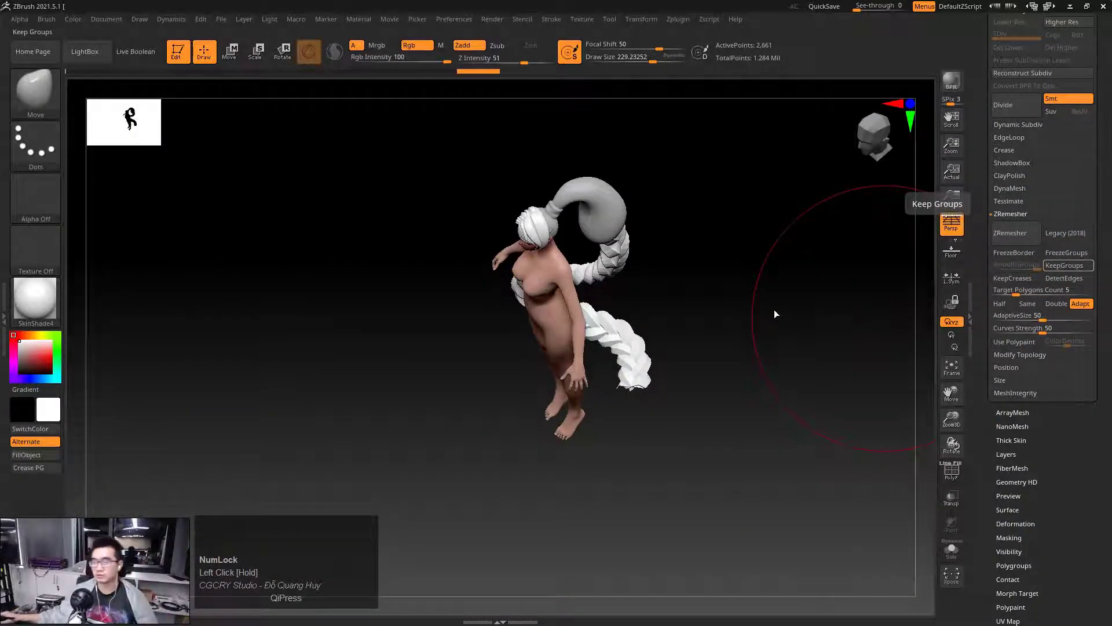
left_click(804, 219)
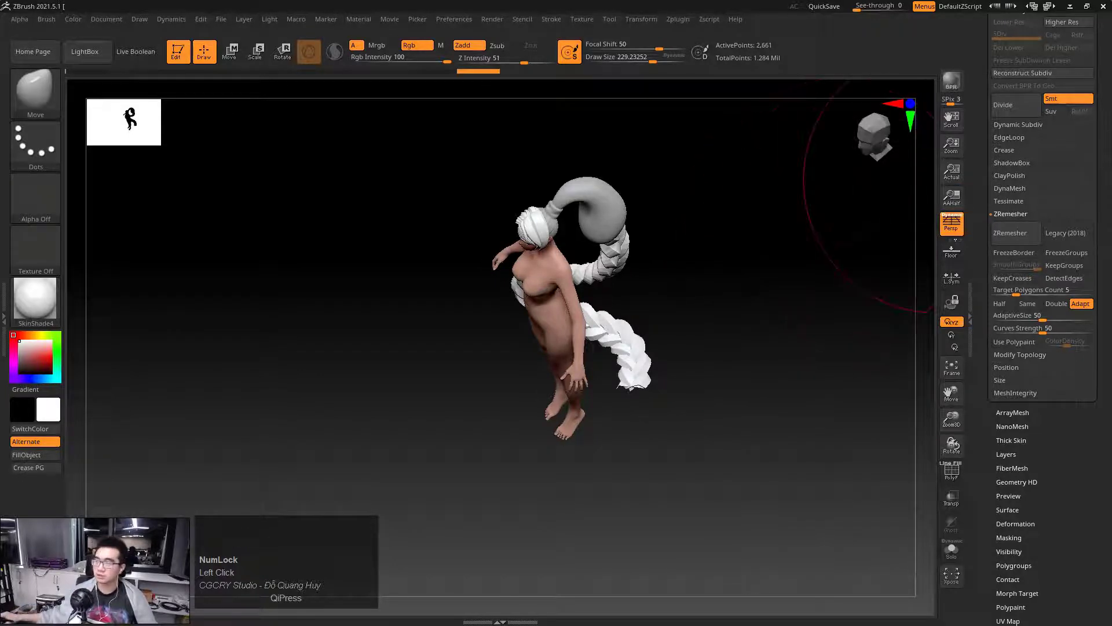
Examine the head, ponytail and hair ties up close in the reference picture and return to ZBrush
left_click_drag(1111, 228, 703, 228)
scroll(771, 396, "down", 3)
scroll(768, 373, "up", 4)
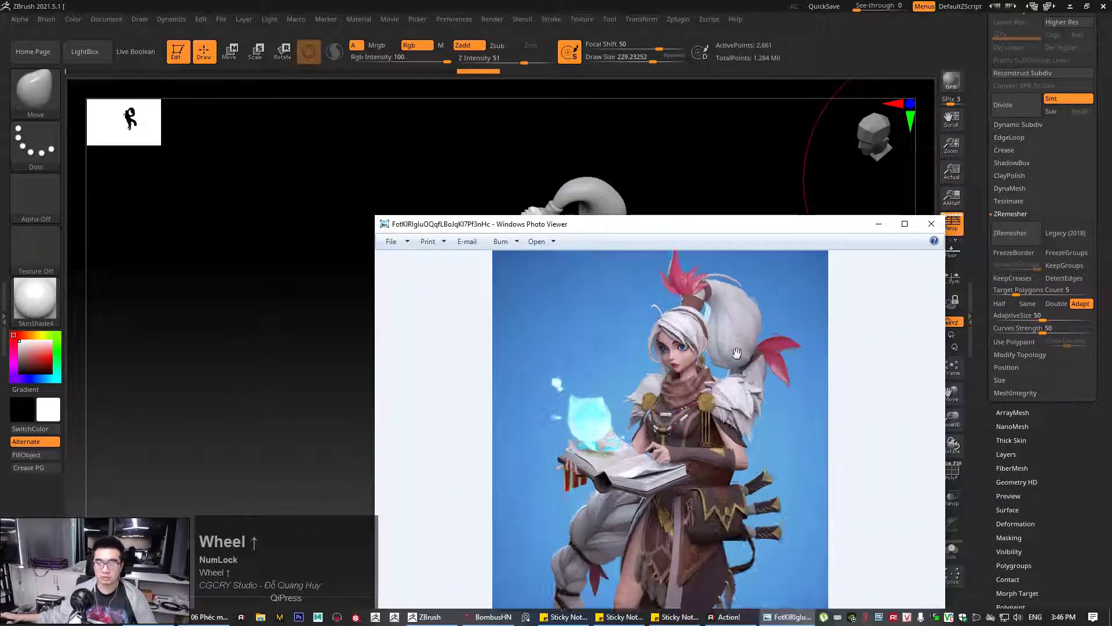
left_click_drag(695, 327, 653, 410)
left_click_drag(666, 286, 664, 363)
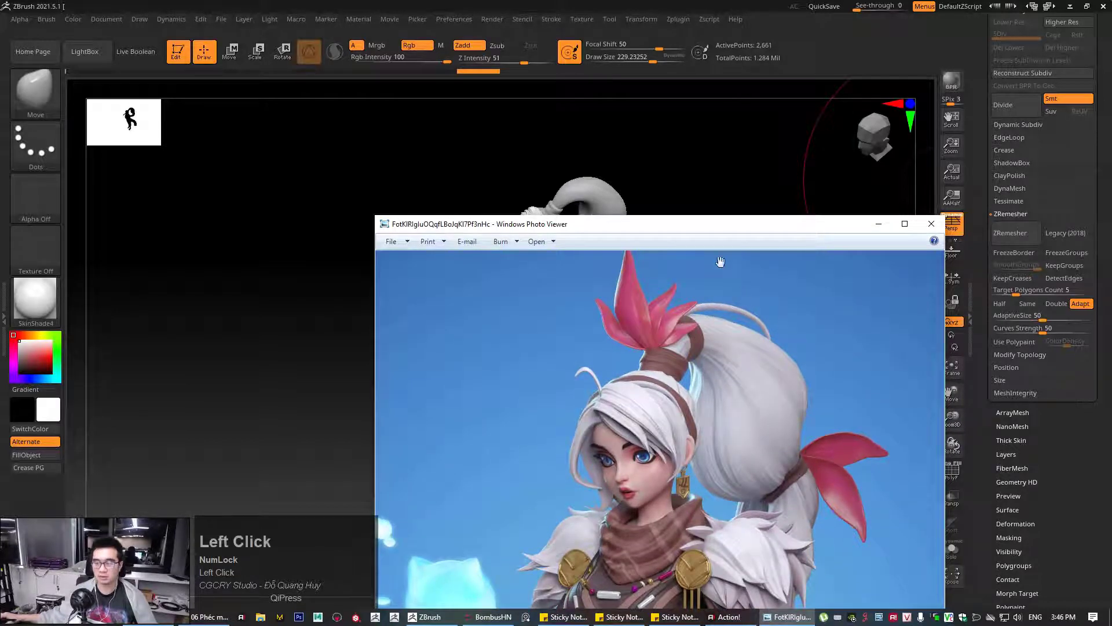
left_click_drag(701, 228, 1111, 8)
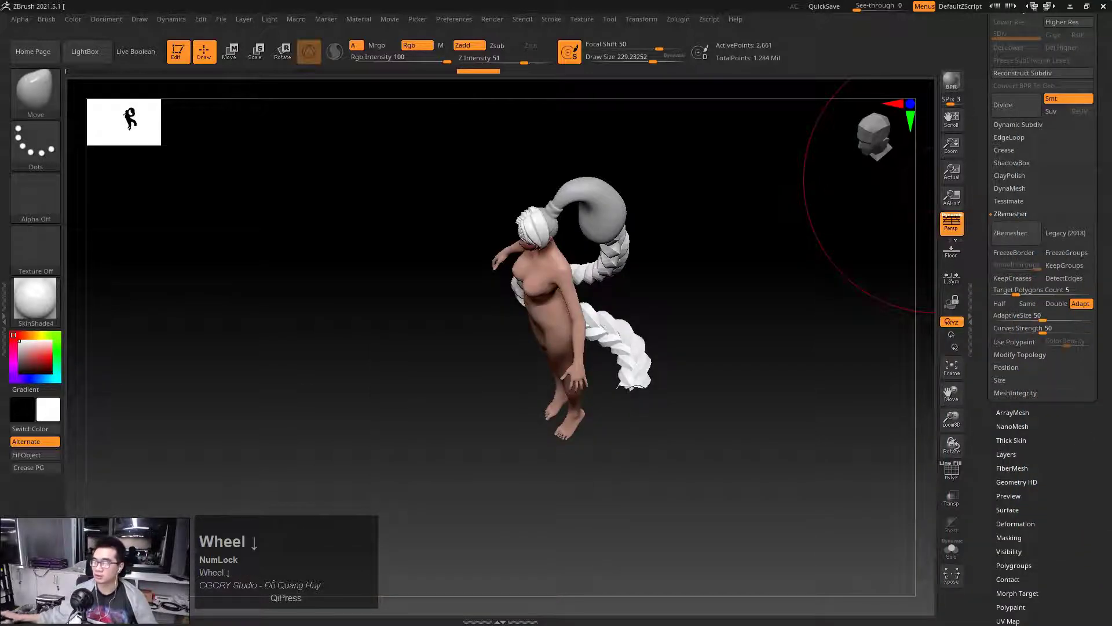
left_click(715, 353)
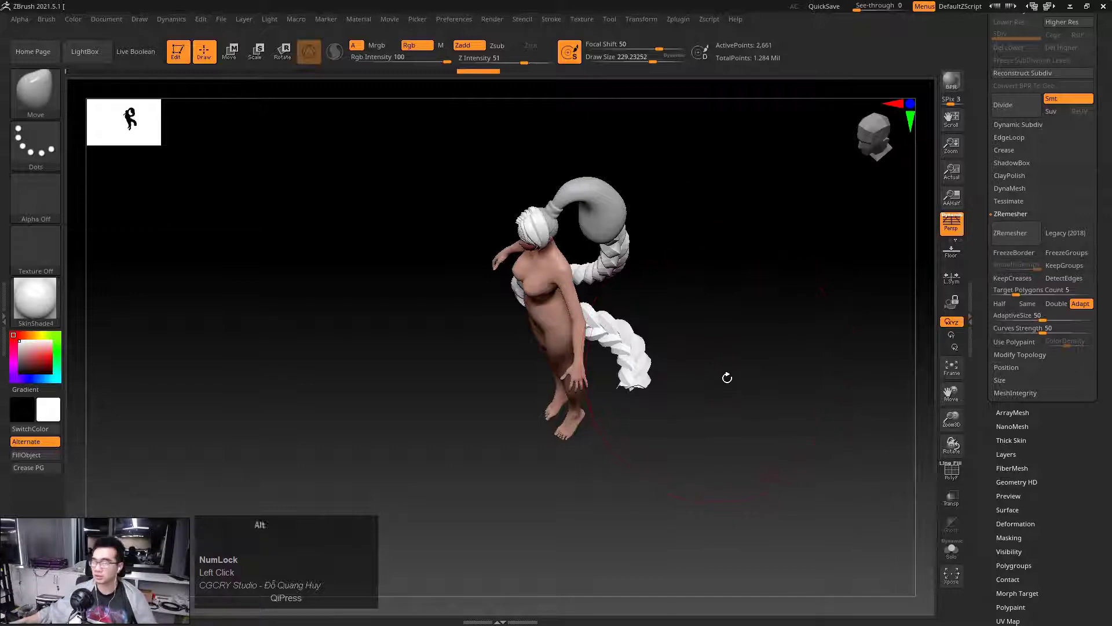
right_click_drag(728, 378, 684, 325, "ctrl")
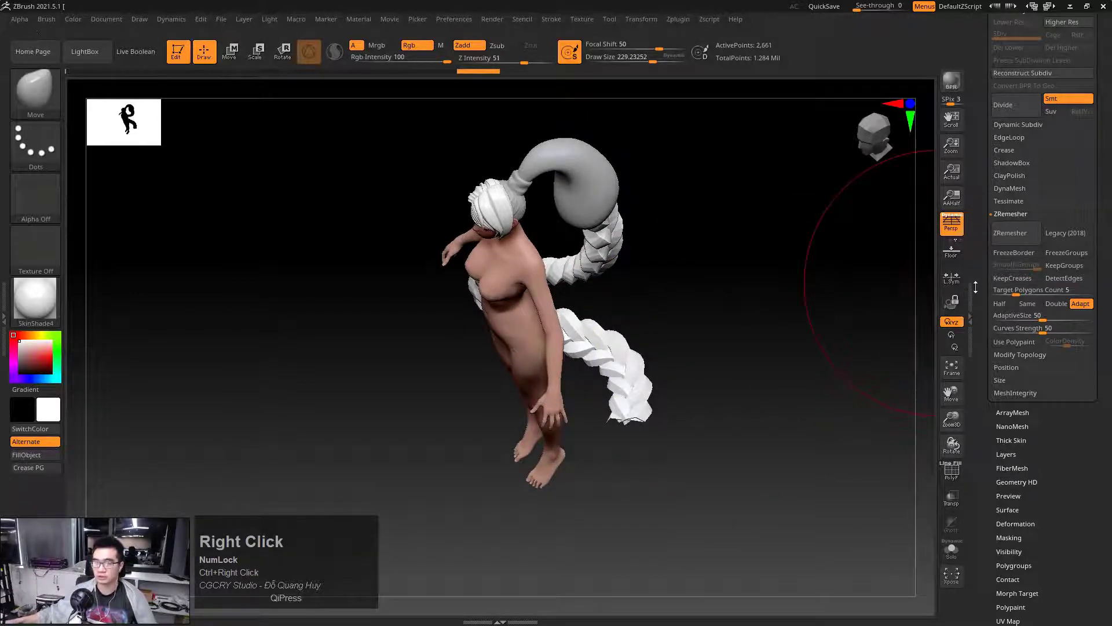
left_click_drag(976, 287, 988, 338)
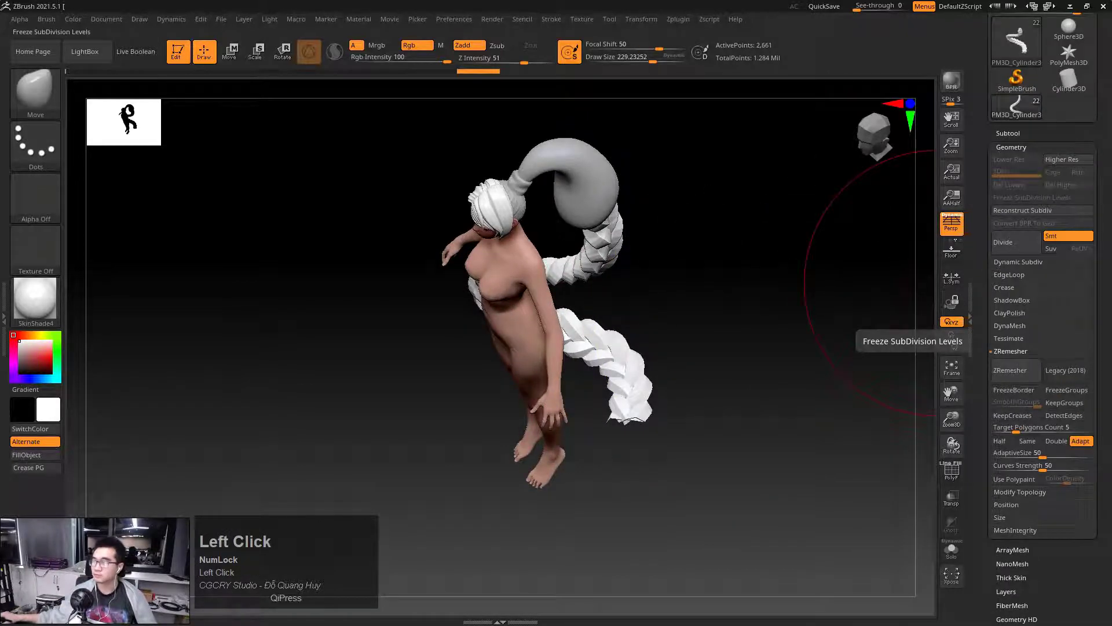
Capture a close-up of the braid's bulging end from the reference picture and keep it floating beside the model
left_click_drag(1111, 17, 340, 18)
scroll(510, 422, "up", 5)
left_click_drag(457, 360, 668, 473)
left_click_drag(545, 380, 305, 413)
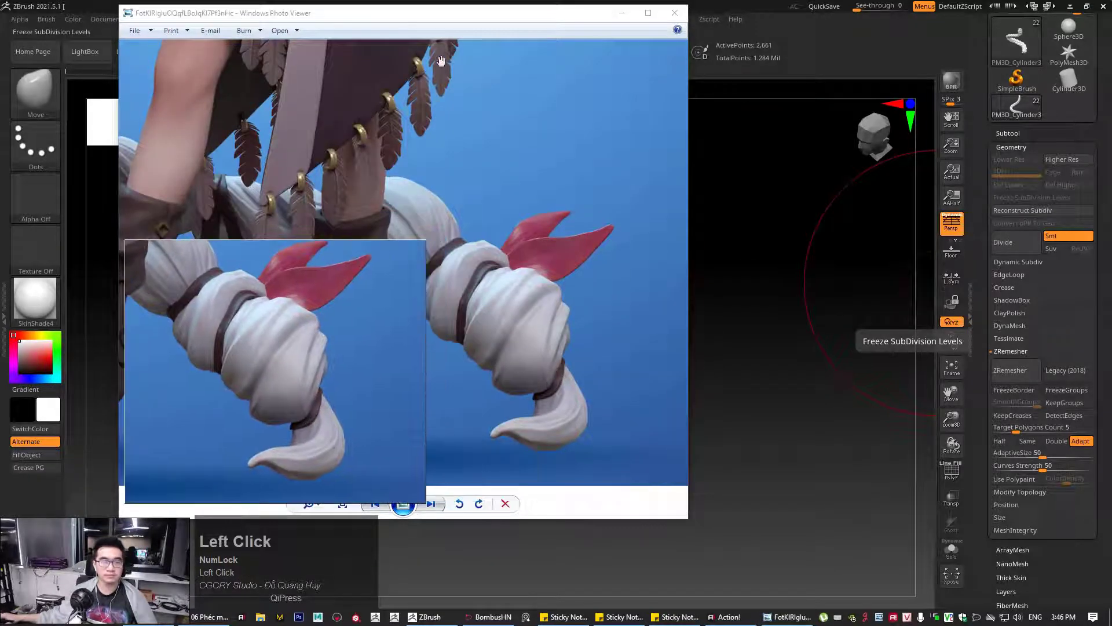
left_click_drag(425, 16, 481, 45)
left_click(783, 148)
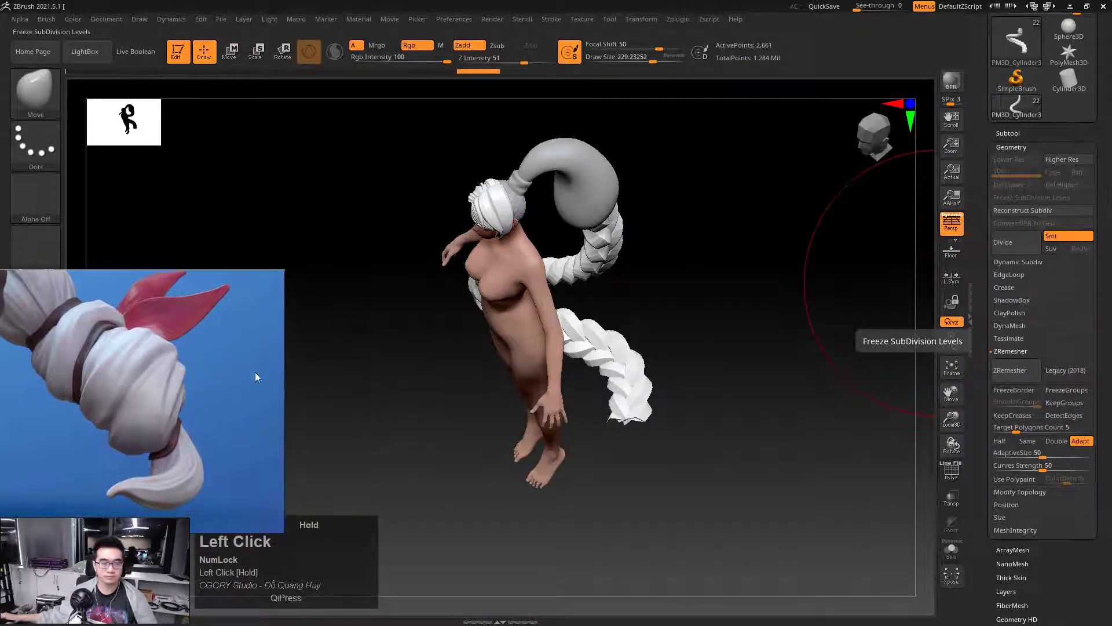
Append a Sphere3D as a new subtool and make it the active one
left_click(1012, 130)
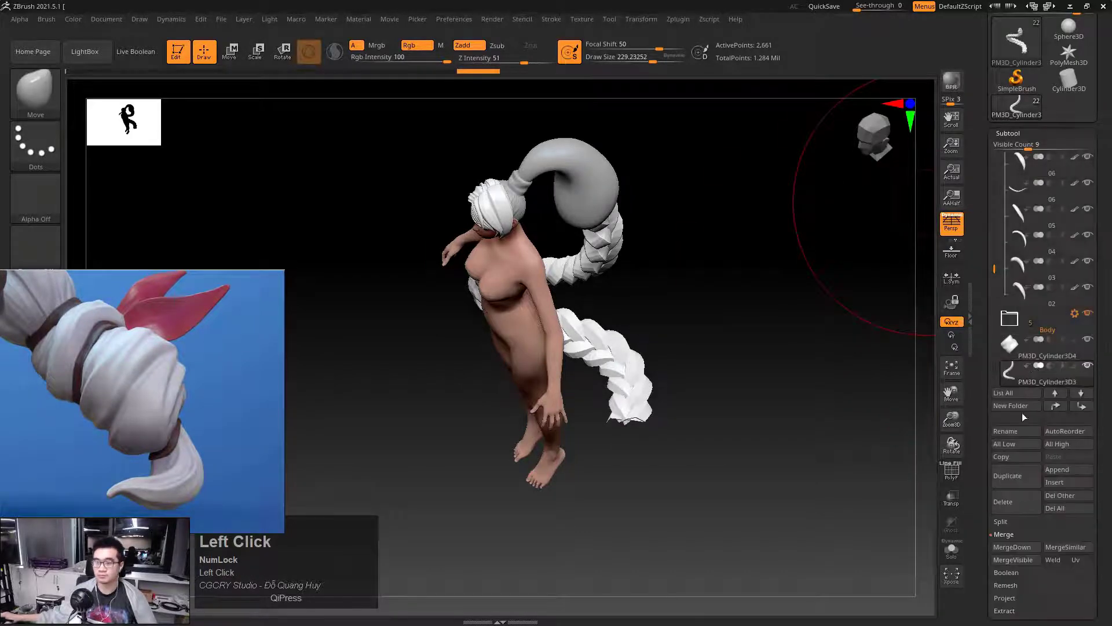
left_click_drag(982, 452, 983, 313)
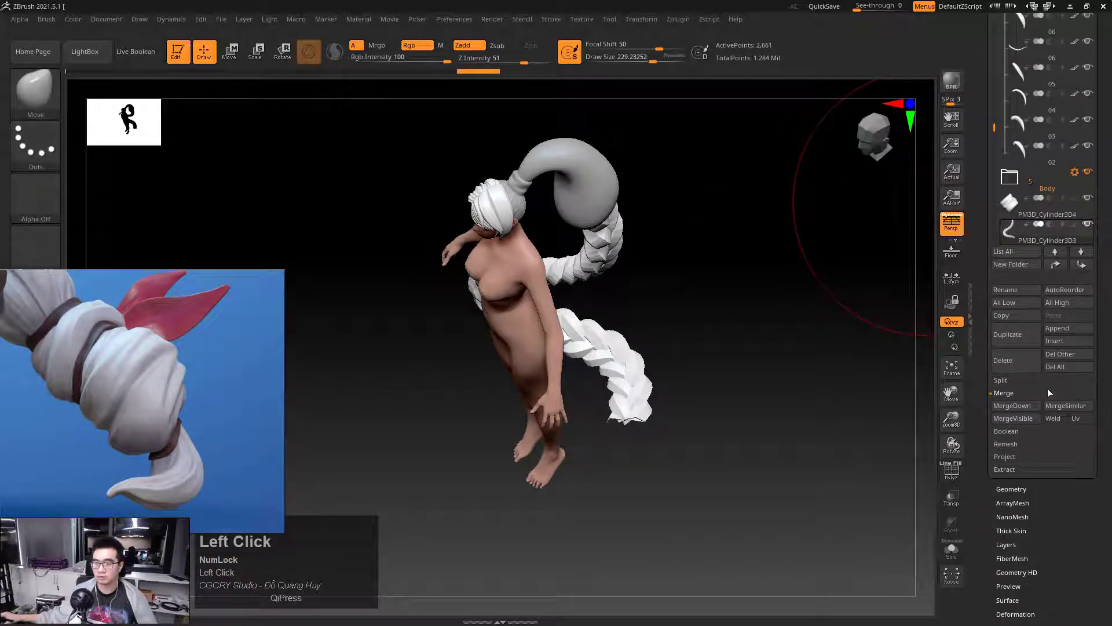
left_click(1058, 329)
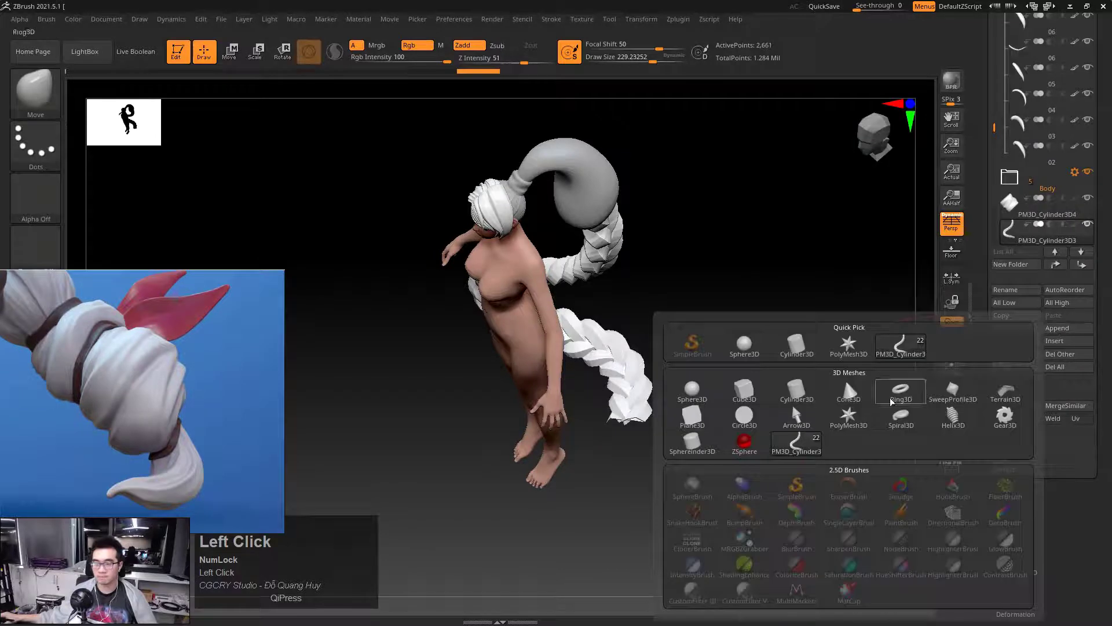
left_click(749, 352)
left_click(638, 380, "alt")
right_click_drag(637, 380, 783, 412, "ctrl")
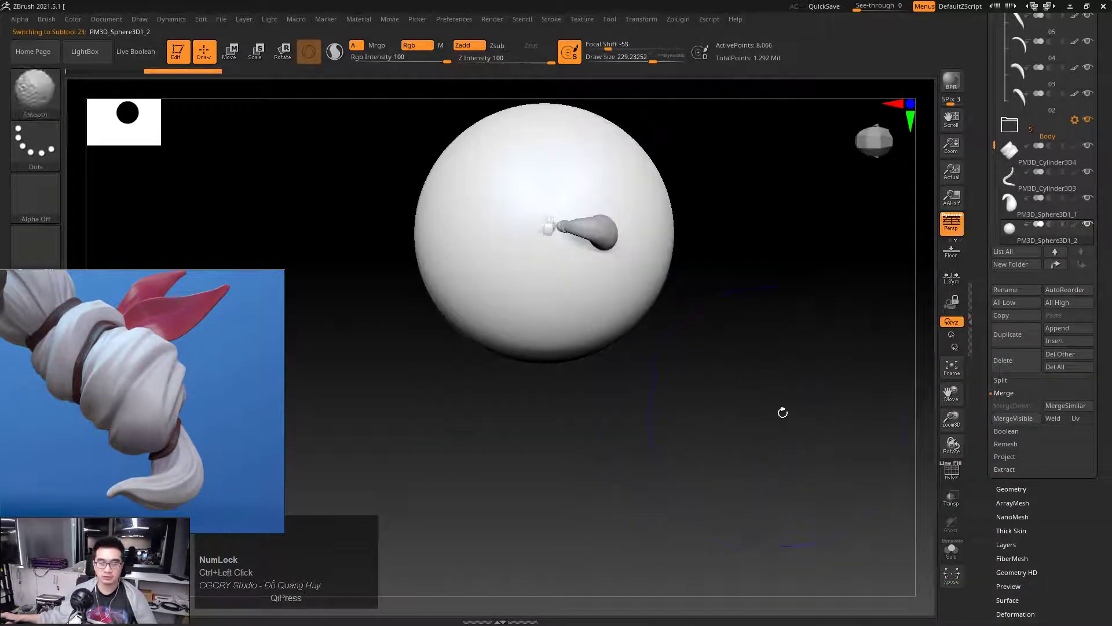
Scale the sphere down and move it to the free end of the braid near the feet
key("r")
left_click_drag(550, 225, 516, 321)
left_click_drag(595, 203, 682, 184)
left_click_drag(683, 185, 658, 160, "alt")
right_click_drag(658, 160, 748, 244, "ctrl")
left_click_drag(747, 244, 591, 368)
left_click_drag(452, 308, 707, 331)
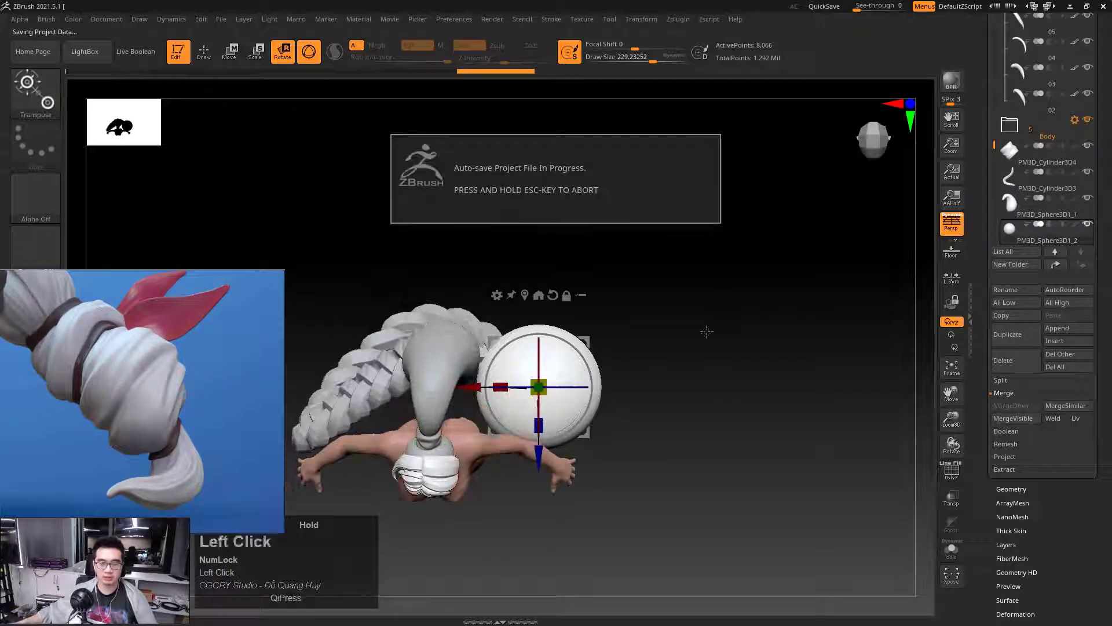
left_click_drag(692, 291, 662, 298)
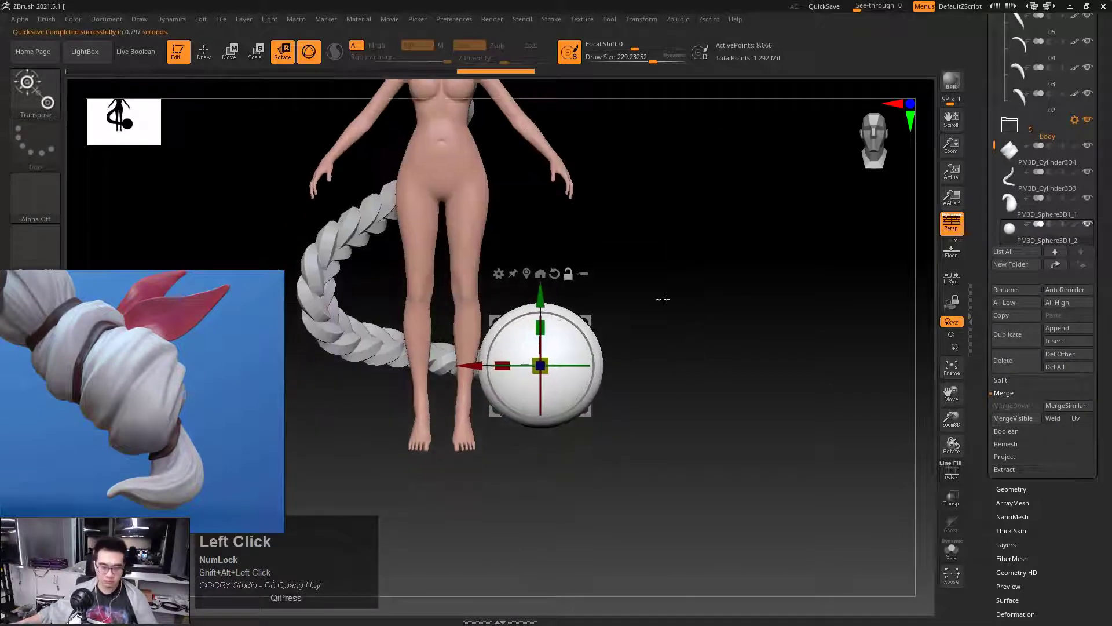
Stretch the sphere sideways into an egg shape and place its pivot at the end touching the braid
right_click_drag(663, 297, 564, 362, "ctrl")
mouse_move(503, 364)
left_mouse_down()
mouse_move(490, 361)
mouse_move(527, 401)
mouse_move(554, 371)
mouse_move(492, 360)
left_mouse_up()
left_click_drag(638, 321, 693, 496)
left_click_drag(585, 410, 586, 341, "alt")
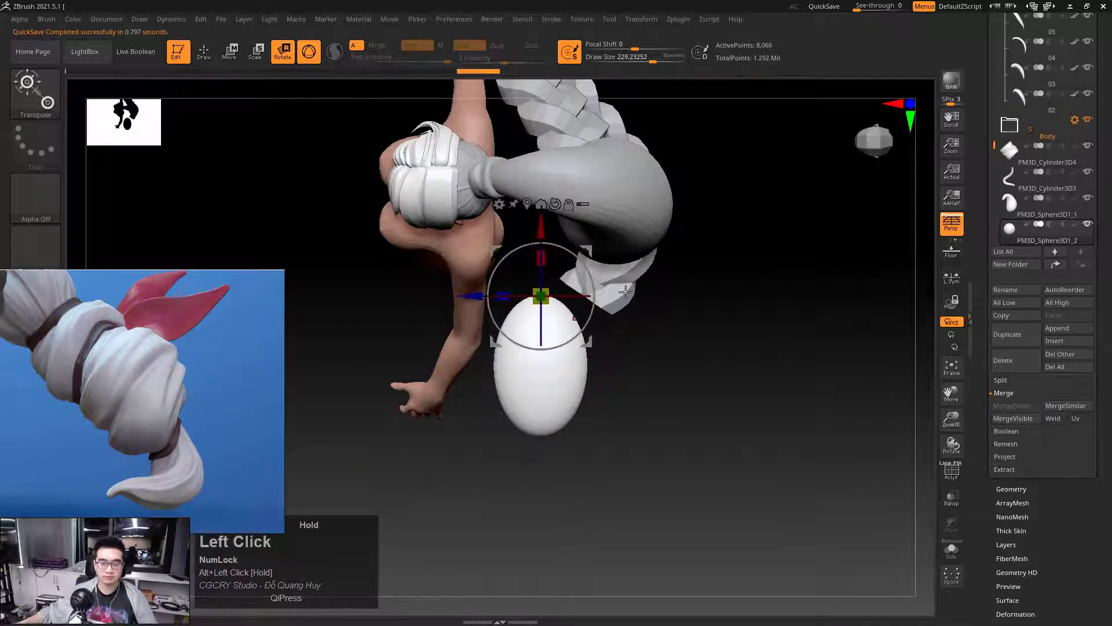
left_click_drag(590, 275, 802, 385)
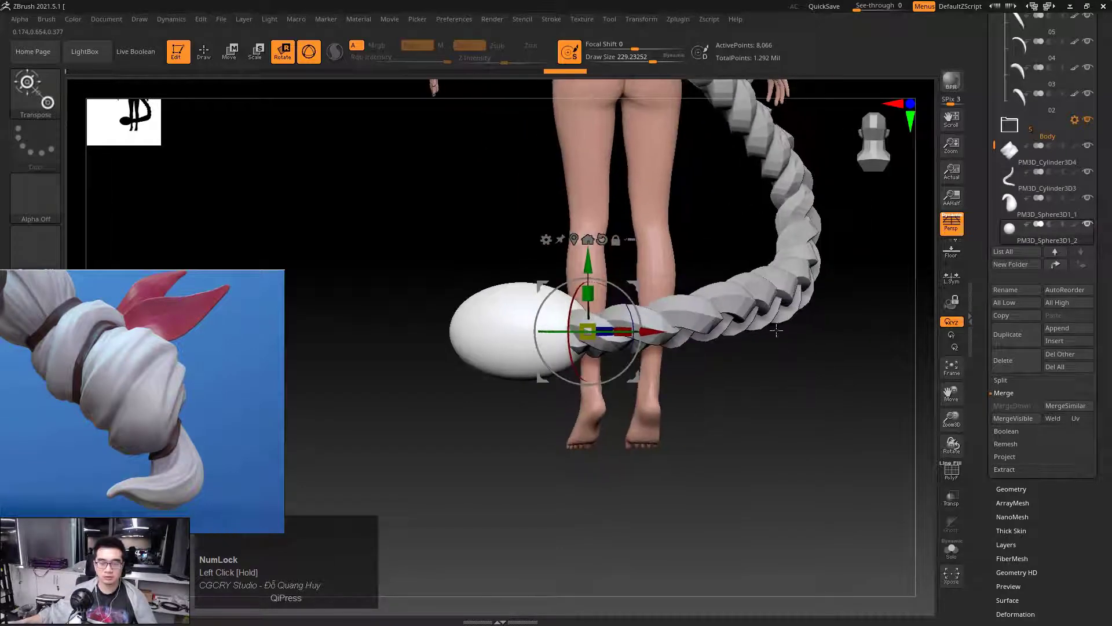
key("1")
left_click_drag(789, 291, 498, 371)
key("Escape")
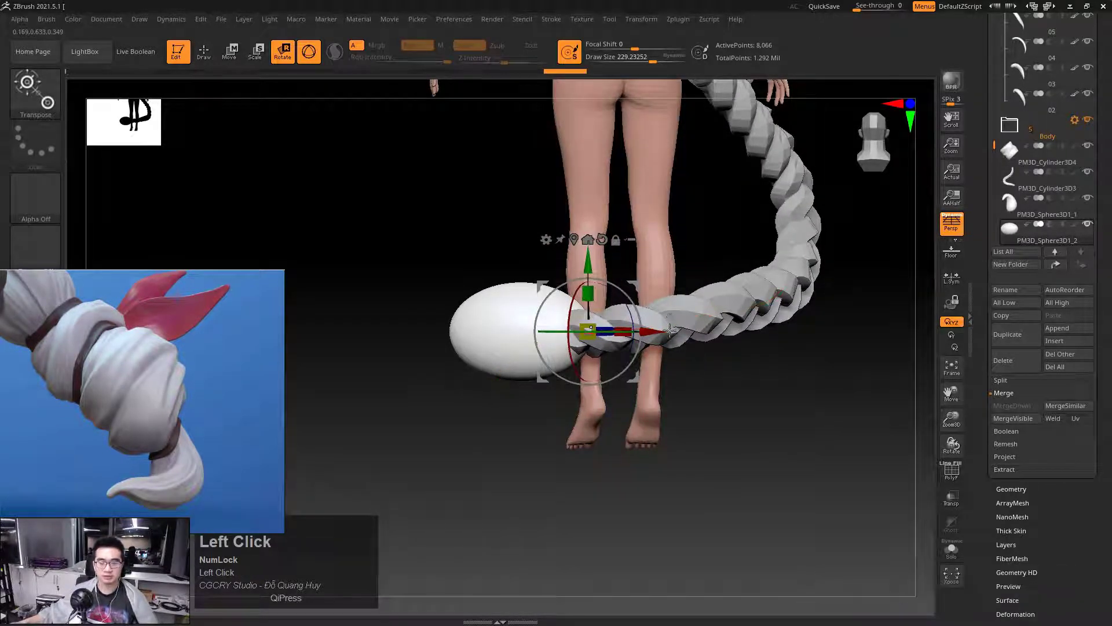
Reshape the curve of the braid's lower end with the Move brush at a draw size of about 322
key("q")
key("space")
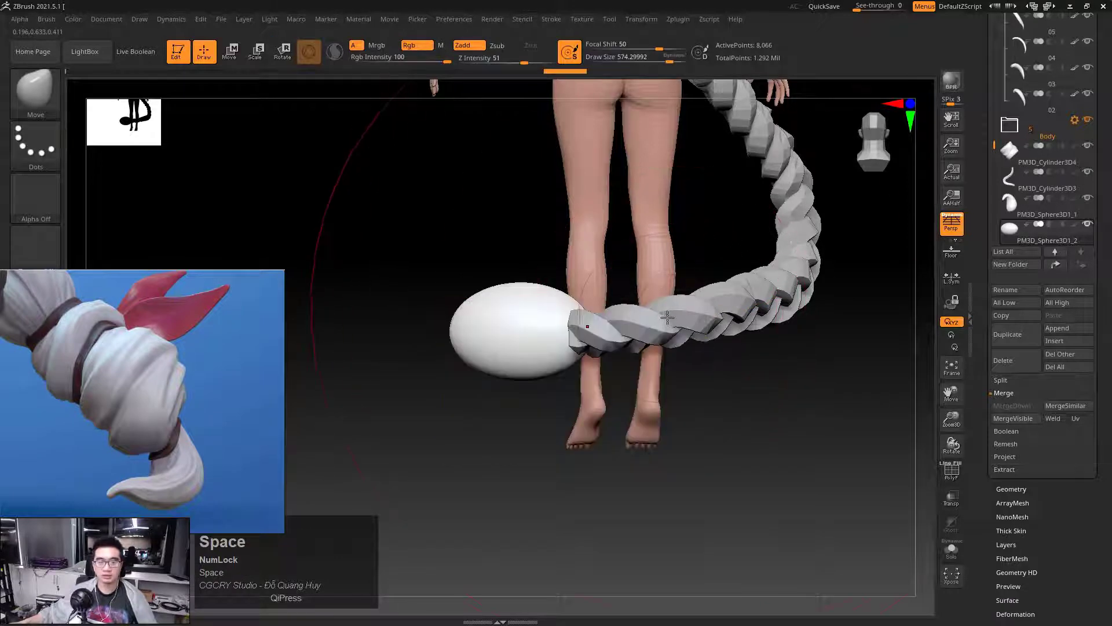
left_click(667, 317)
key("space")
key("space")
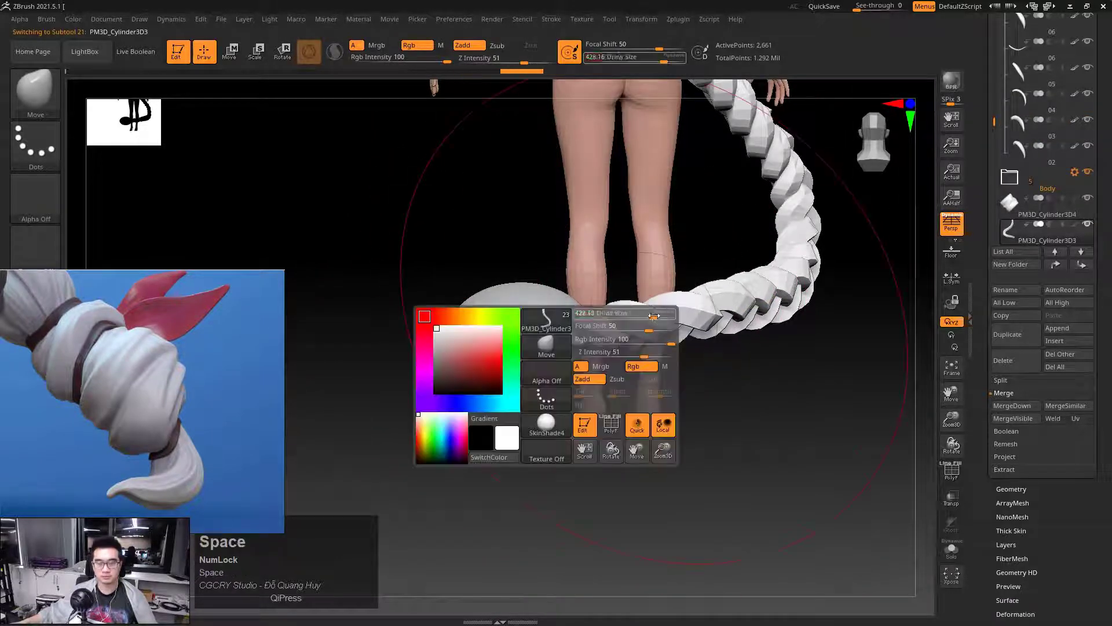
mouse_move(654, 315)
left_mouse_down()
mouse_move(634, 295)
mouse_move(790, 269)
left_mouse_up()
Select the egg-shaped mesh and rotate it about its braid-side end so it tilts downward along the braid's flow
left_click(538, 324, "alt")
key("e")
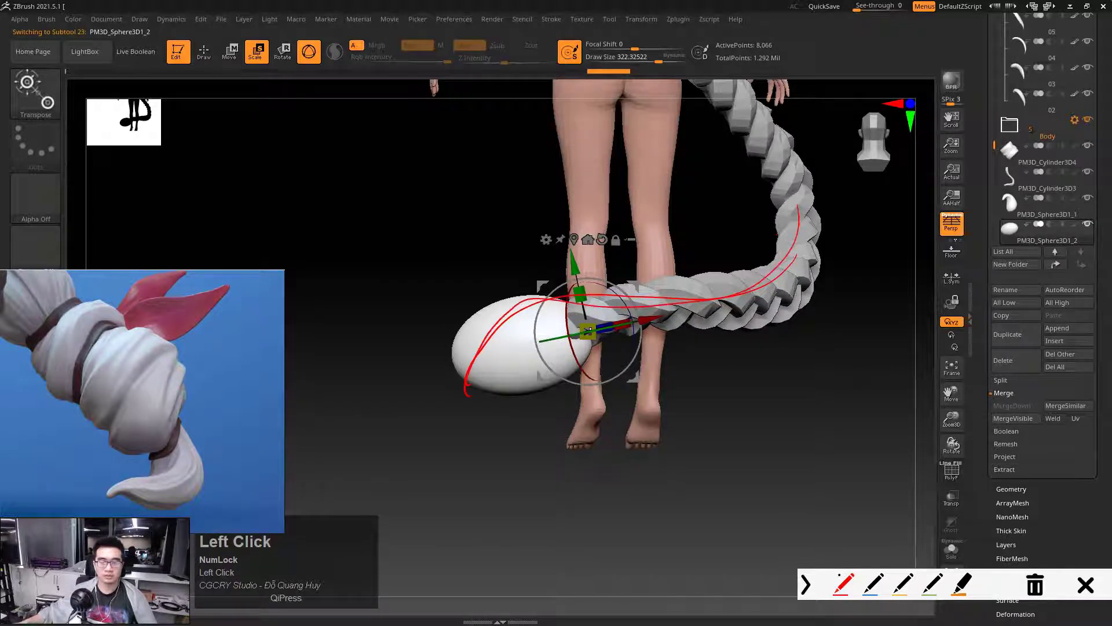
key("Num_Lock")
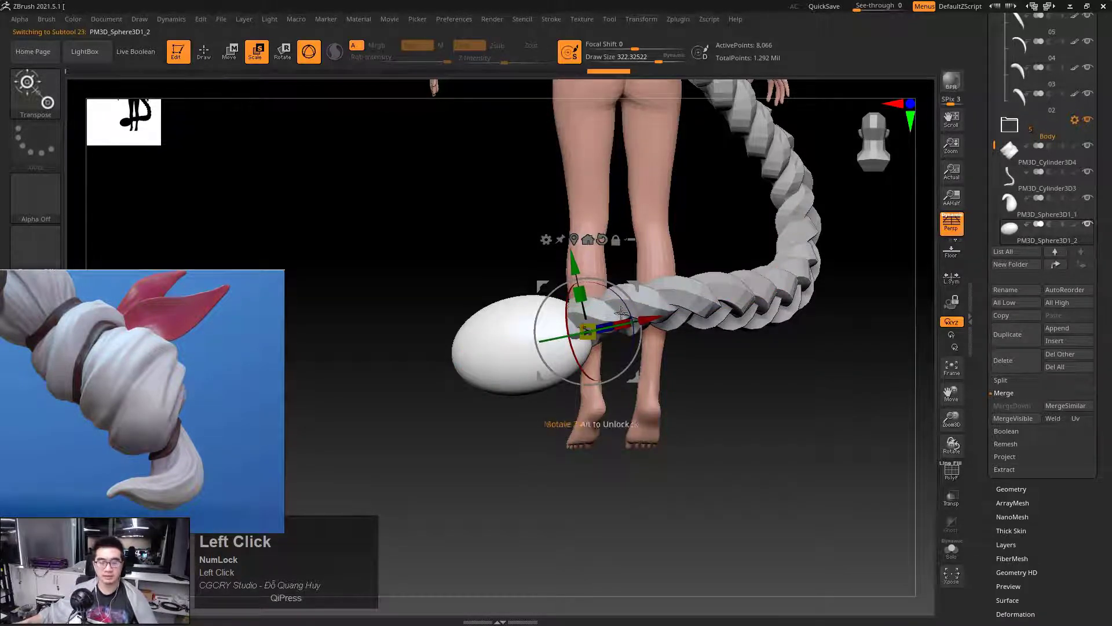
left_click_drag(637, 285, 627, 272)
left_click_drag(463, 441, 655, 454)
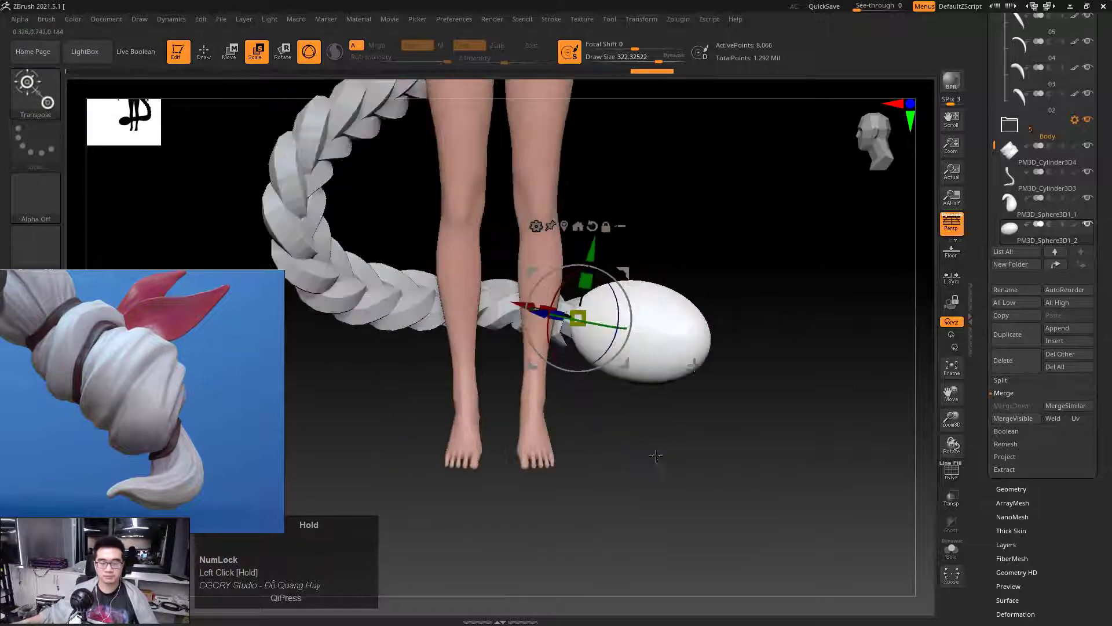
left_click_drag(628, 296, 630, 298)
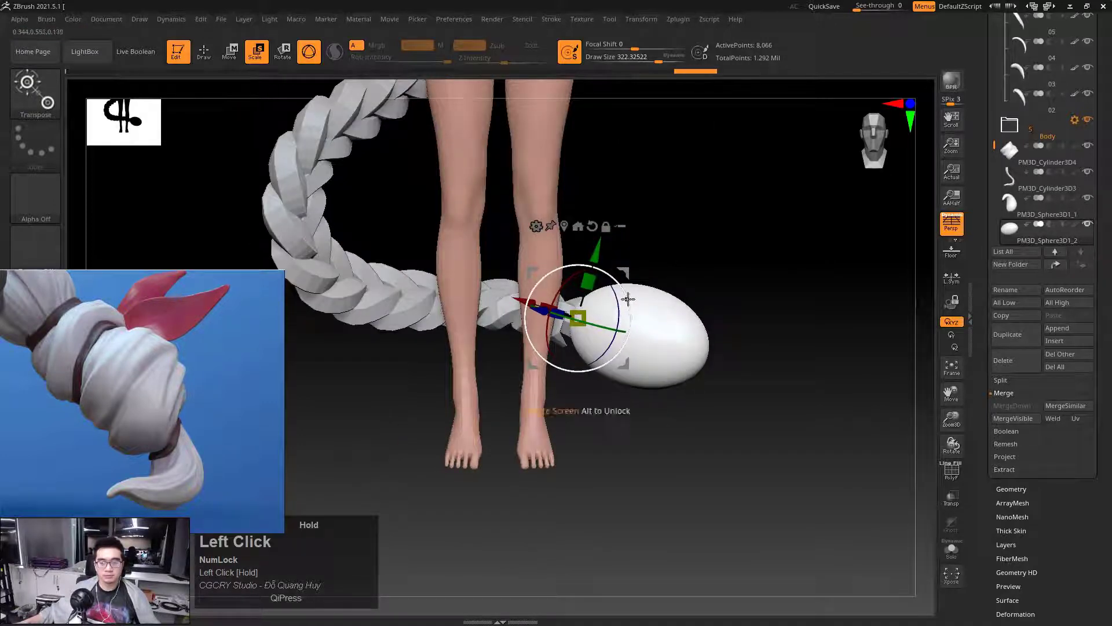
Reshape the egg-shaped mesh around its braid-side end with the Move brush at a draw size of about 264
key("q")
mouse_move(689, 337)
left_mouse_down()
mouse_move(703, 363)
mouse_move(675, 335)
mouse_move(695, 388)
mouse_move(718, 348)
mouse_move(660, 348)
left_mouse_up()
right_click_drag(661, 347, 586, 315)
key("space")
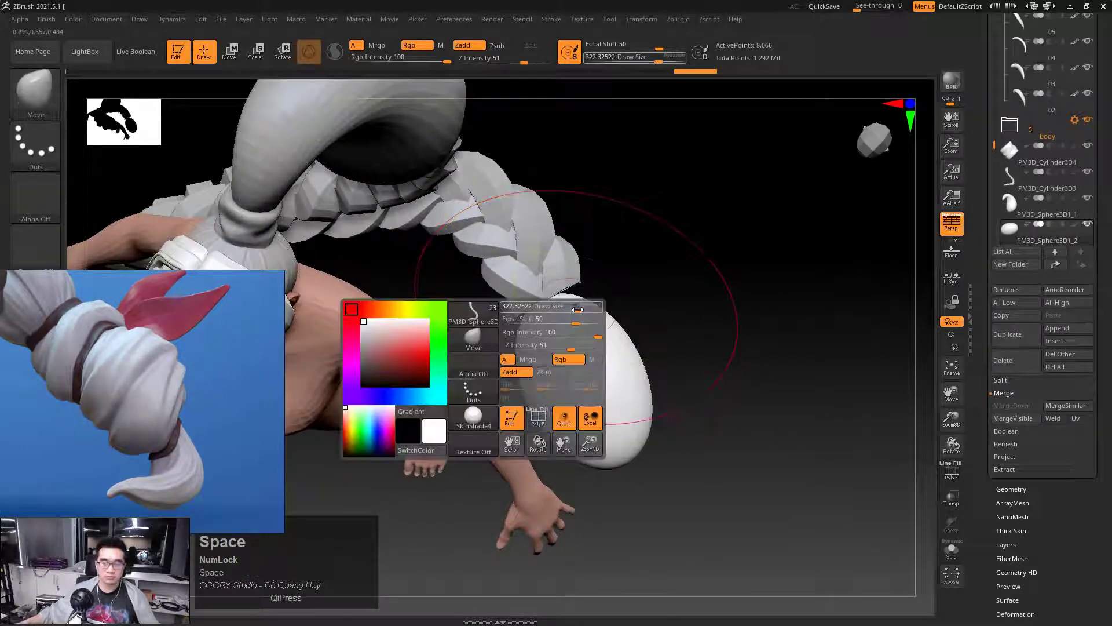
mouse_move(577, 309)
left_mouse_down()
mouse_move(735, 246)
mouse_move(720, 293)
mouse_move(743, 315)
mouse_move(656, 332)
left_mouse_up()
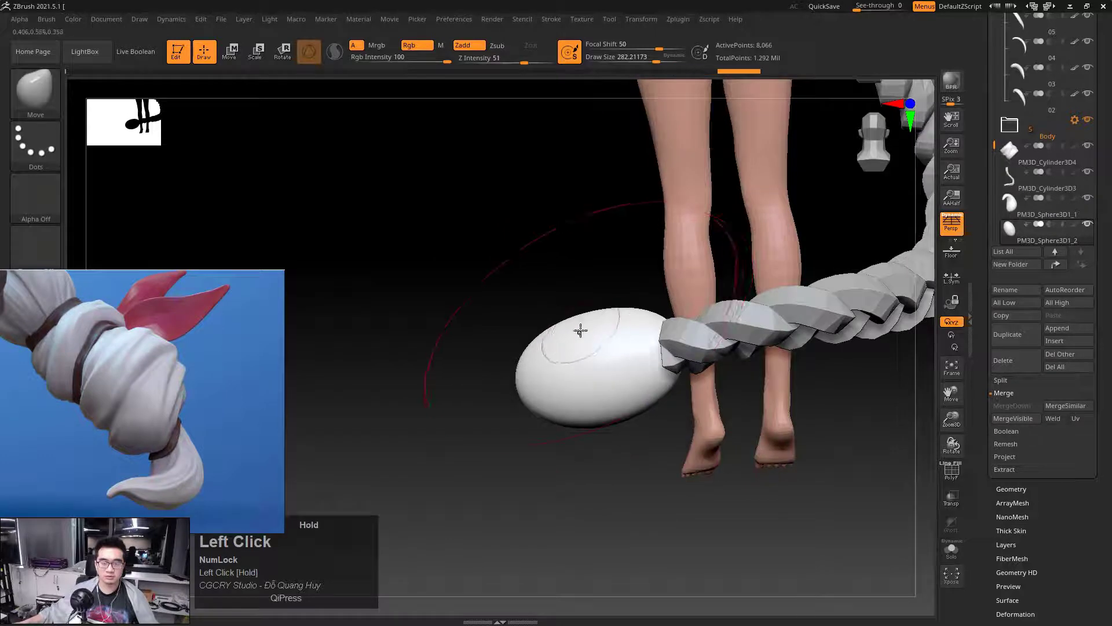
mouse_move(580, 331)
left_mouse_down()
mouse_move(713, 325)
mouse_move(716, 400)
left_mouse_up()
key("space")
left_click_drag(538, 324, 533, 324)
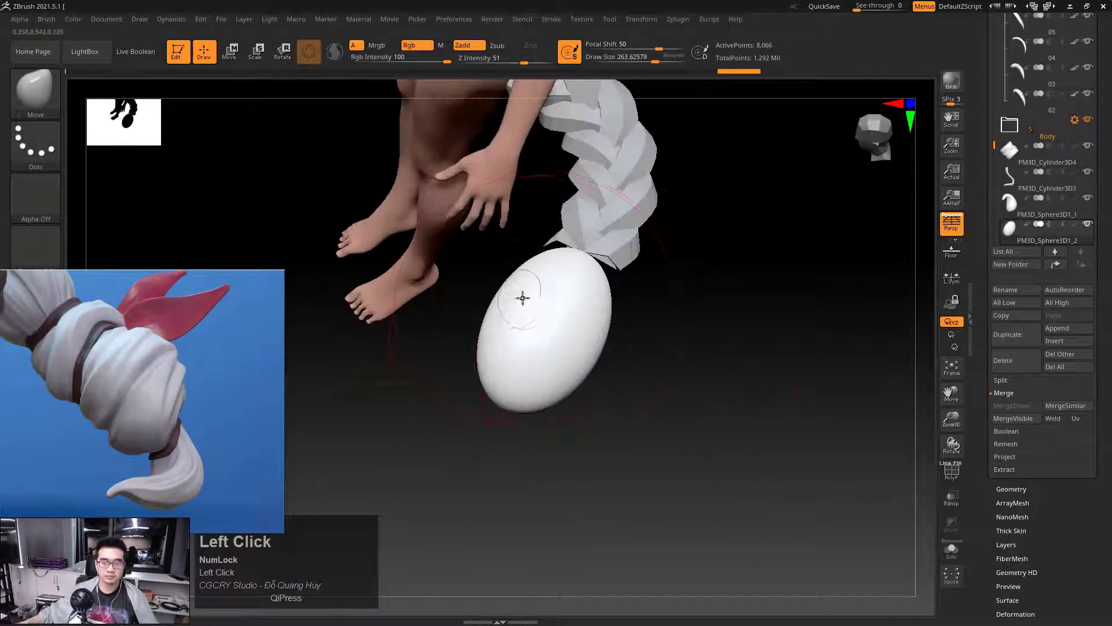
left_click_drag(584, 352, 568, 335)
left_click_drag(720, 415, 571, 334)
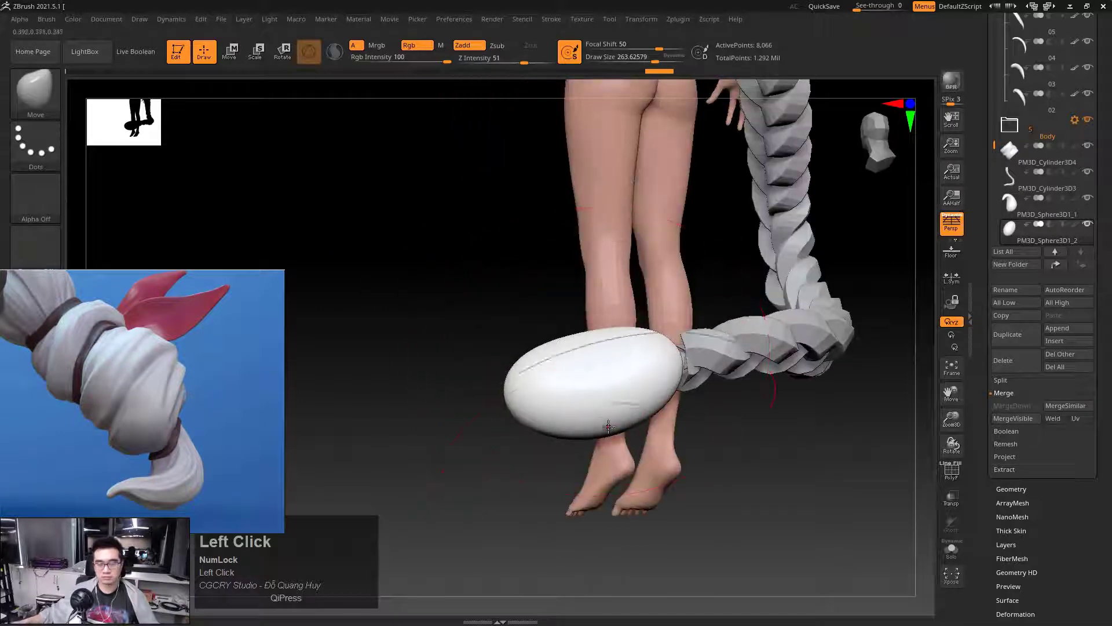
Lengthen the egg-shaped mesh into a blunter, evenly rounded capsule that continues from the braid's end
left_click_drag(608, 426, 601, 415)
mouse_move(724, 406)
left_mouse_down()
mouse_move(558, 422)
mouse_move(561, 435)
left_mouse_up()
left_click_drag(684, 295, 636, 365)
left_click_drag(720, 324, 631, 390)
left_click_drag(720, 396, 666, 342)
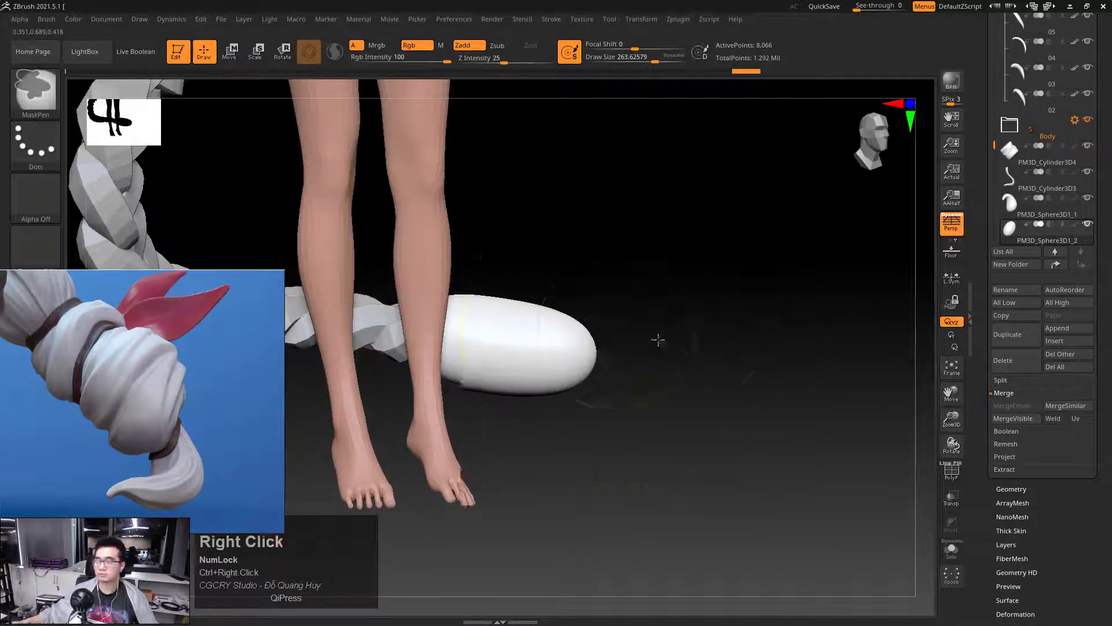
right_click_drag(658, 340, 746, 338, "ctrl")
left_click_drag(745, 338, 649, 336, "alt")
right_click_drag(649, 337, 698, 334, "ctrl")
left_click_drag(731, 329, 706, 308, "alt")
right_click_drag(705, 308, 534, 346)
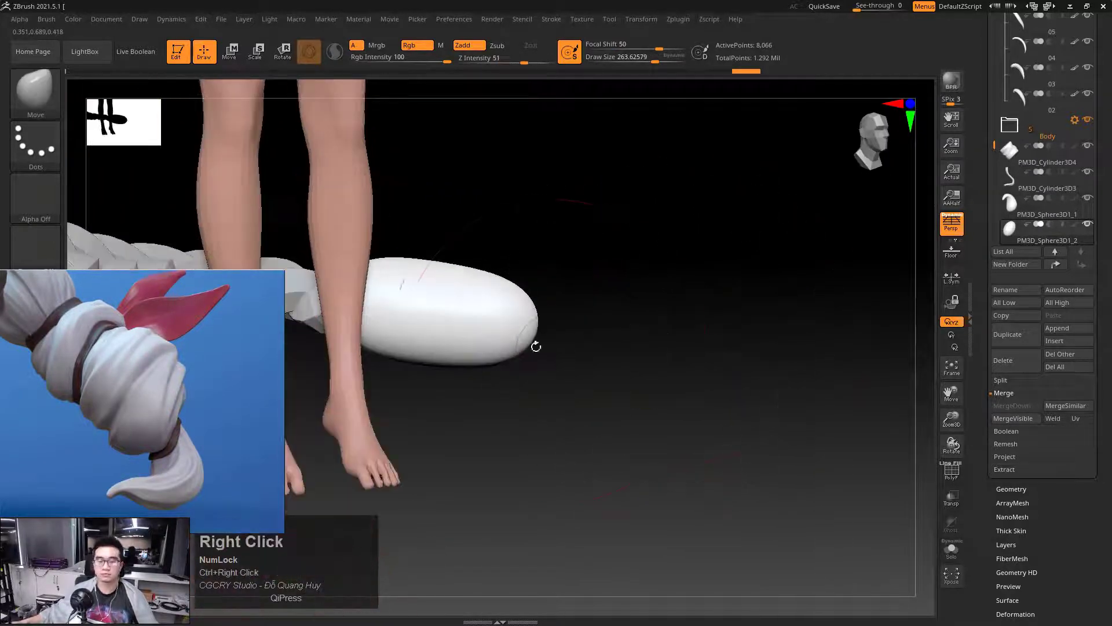
left_click_drag(613, 311, 667, 323)
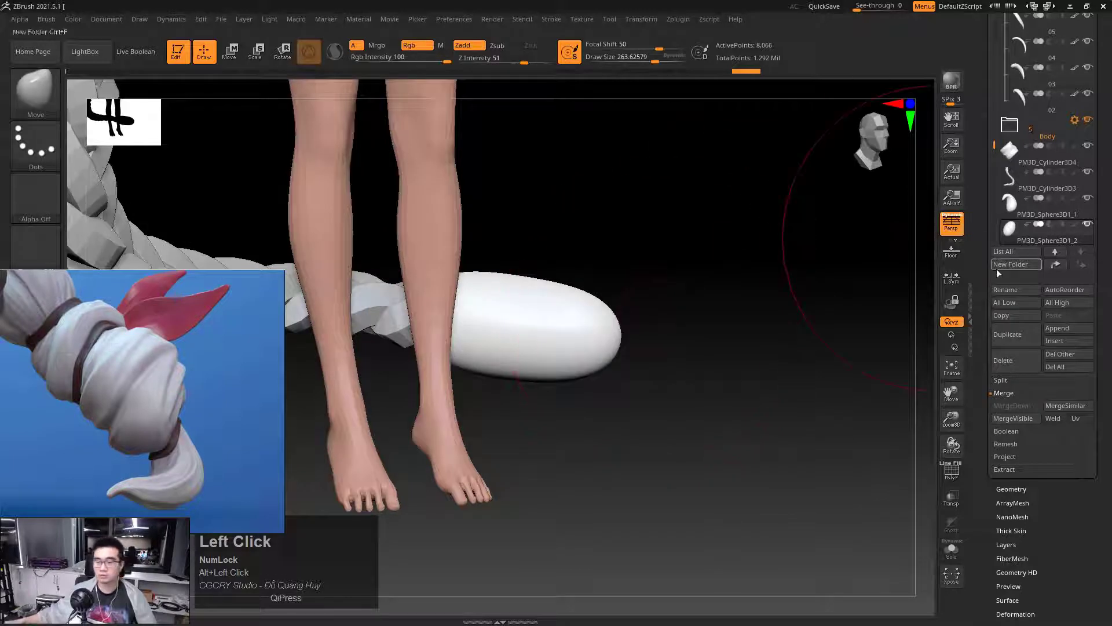
Duplicate the capsule-shaped mesh and move the copy past its free end to extend the chain
left_click(1008, 336)
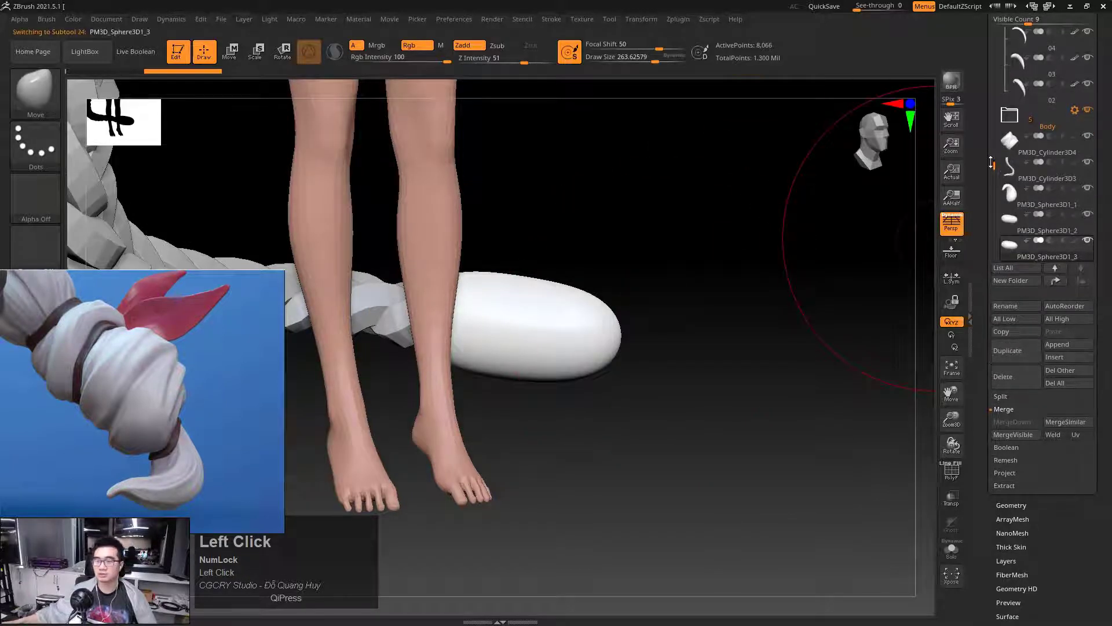
left_click_drag(990, 163, 992, 177)
key("e")
left_click_drag(466, 354, 632, 380)
Select the first capsule again and refine its outline with the Move brush at focal shift 22 and a draw size of about 206
left_click(483, 320, "alt")
key("q")
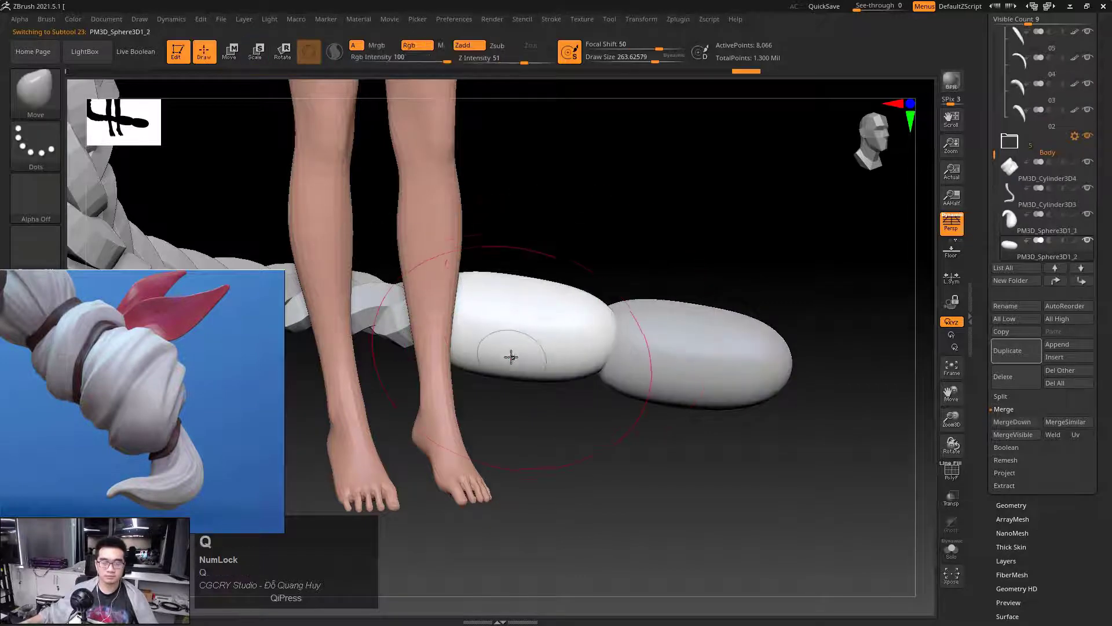
key("space")
mouse_move(606, 337)
left_mouse_down()
mouse_move(592, 337)
mouse_move(599, 325)
left_mouse_up()
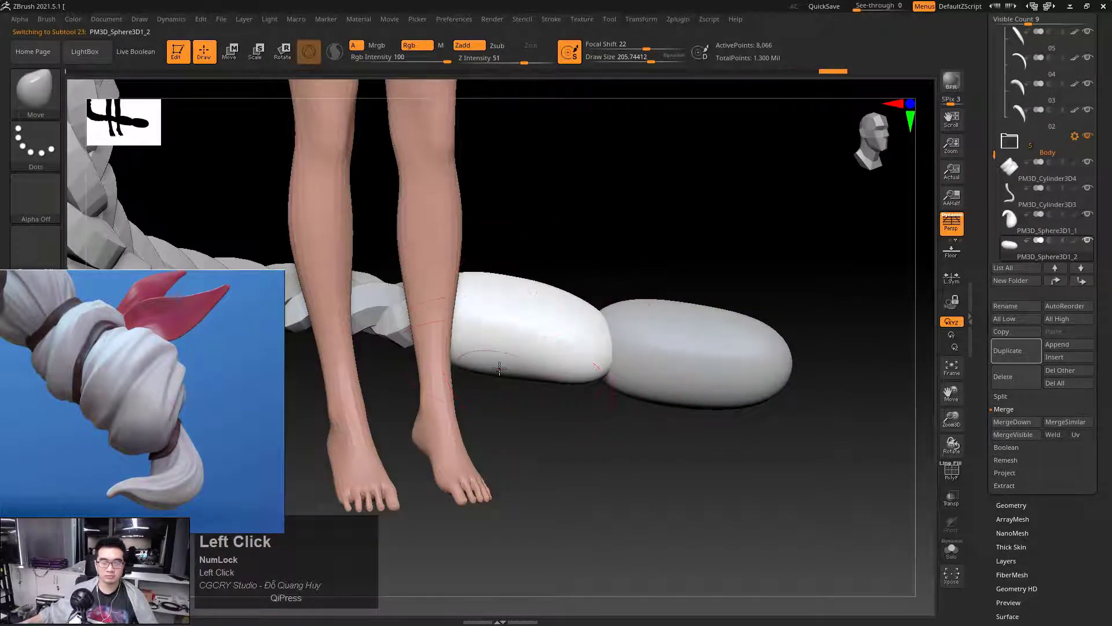
left_click_drag(616, 268, 378, 282)
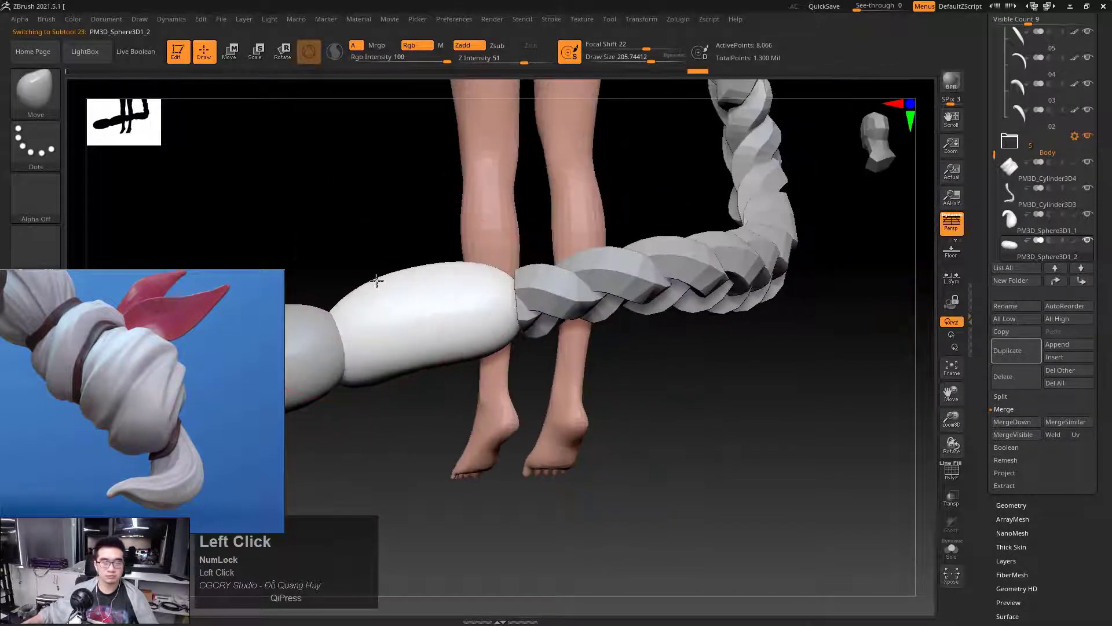
left_click_drag(497, 288, 591, 341)
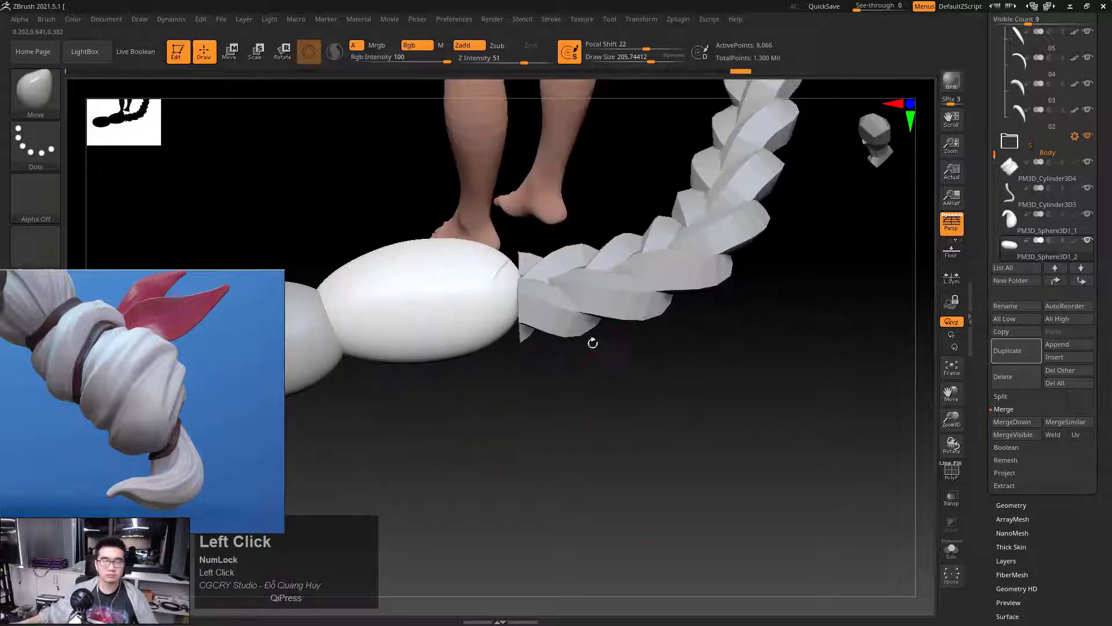
Shift the first capsule closer against the braid's end and adjust its contour as seen from above
key("e")
left_click_drag(555, 289, 571, 287)
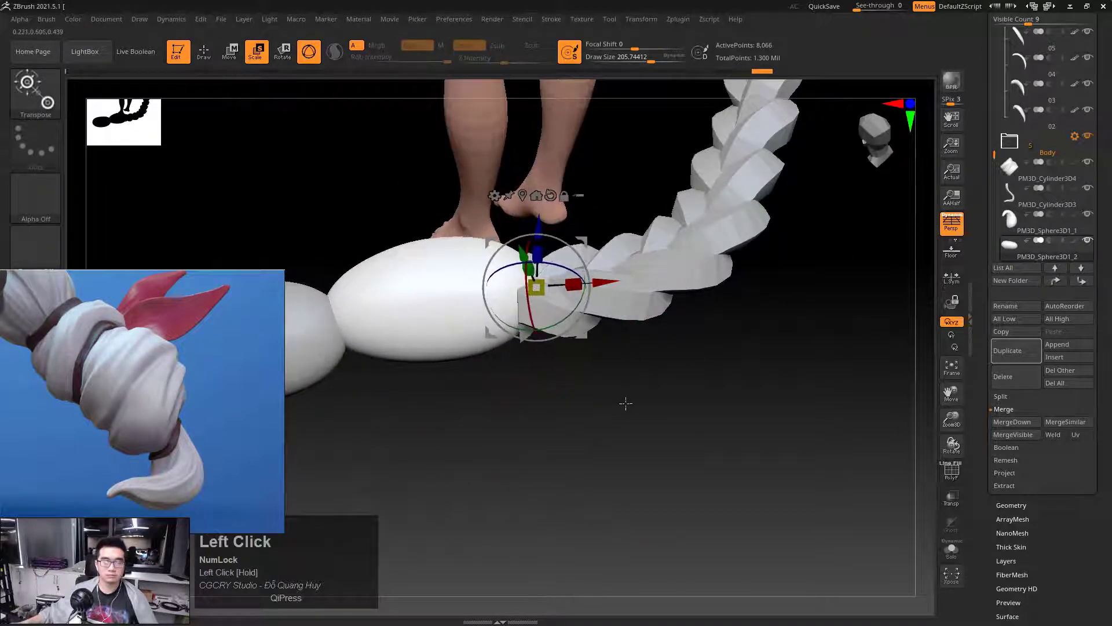
left_click_drag(626, 402, 571, 266)
left_click_drag(651, 405, 715, 388)
right_click_drag(715, 388, 606, 366)
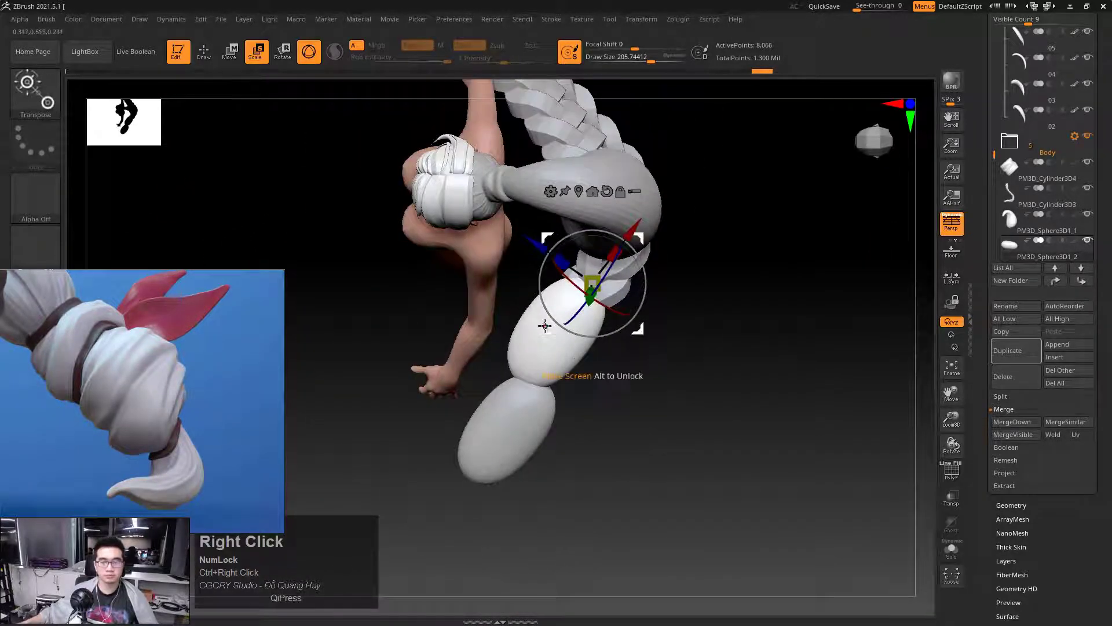
key("q")
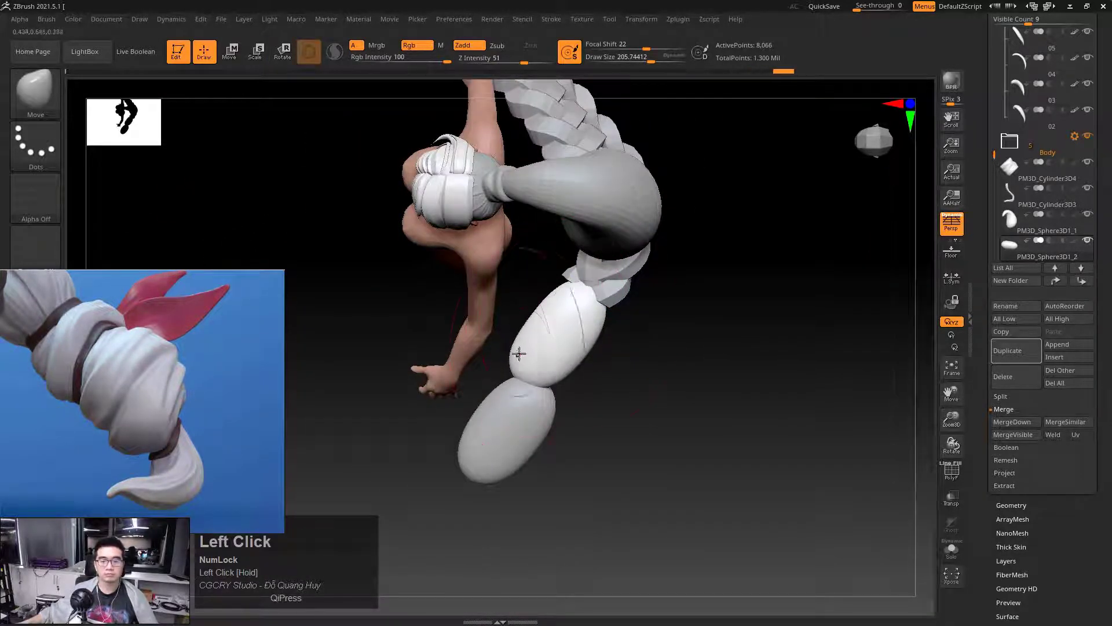
mouse_move(670, 377)
left_mouse_down()
mouse_move(665, 330)
mouse_move(662, 372)
left_mouse_up()
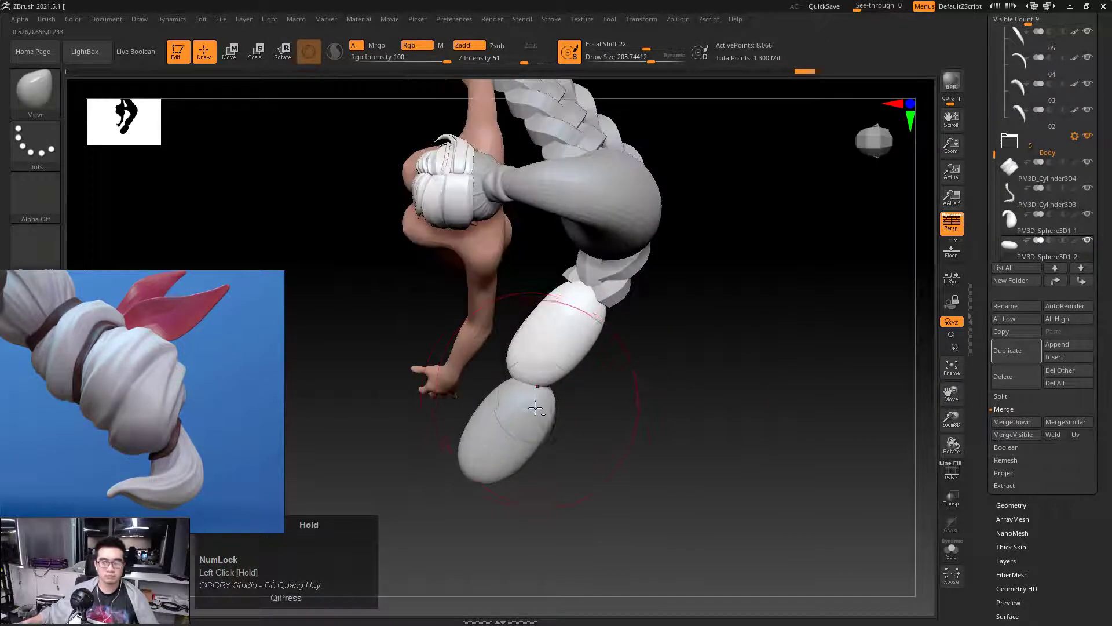
Select the duplicated capsule and move it against the free end of the first one
left_click(534, 402, "alt")
key("e")
left_click_drag(581, 335, 567, 326)
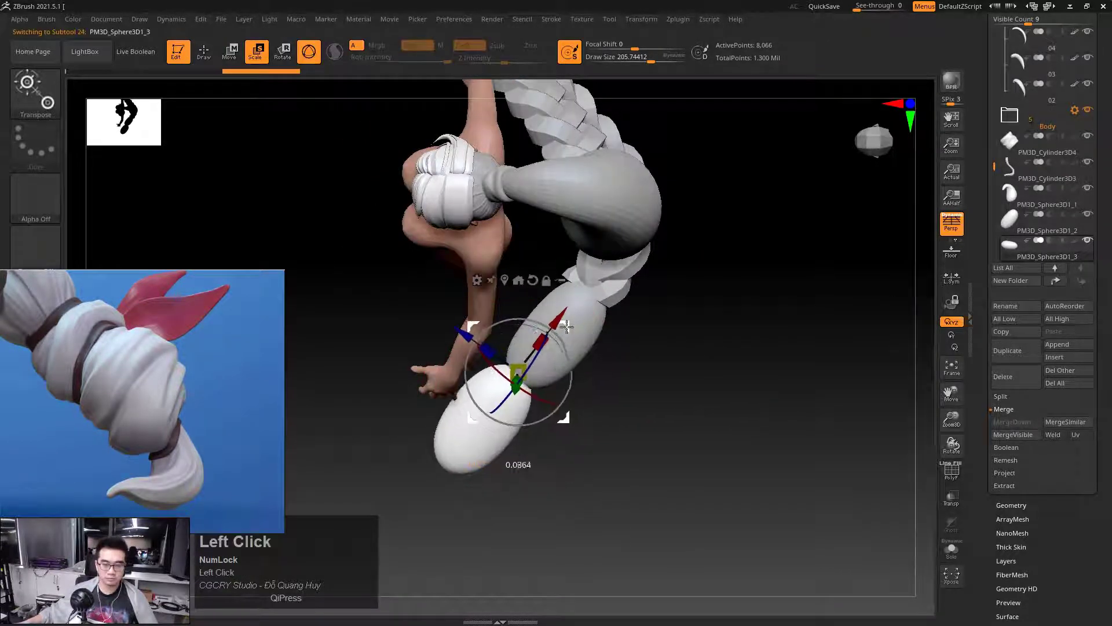
Reshape the duplicated capsule with the Move brush and smooth it at a draw size of about 184
key("q")
left_click_drag(636, 443, 631, 379)
key("space")
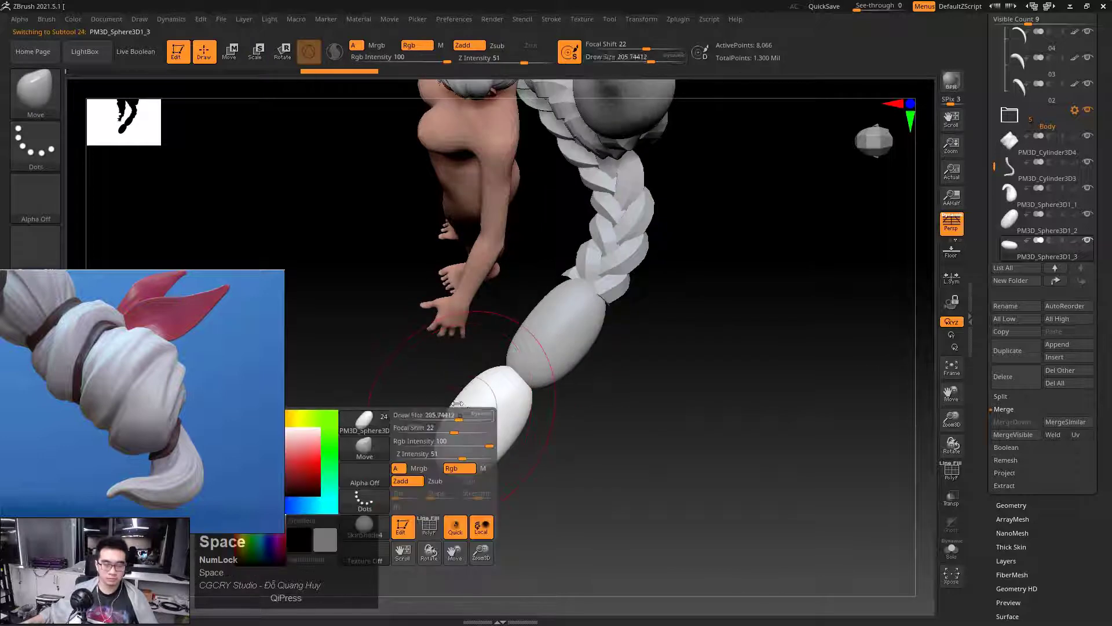
mouse_move(460, 412)
left_mouse_down()
mouse_move(448, 412)
mouse_move(519, 350)
left_mouse_up()
right_click_drag(520, 350, 504, 387, "ctrl")
key("space")
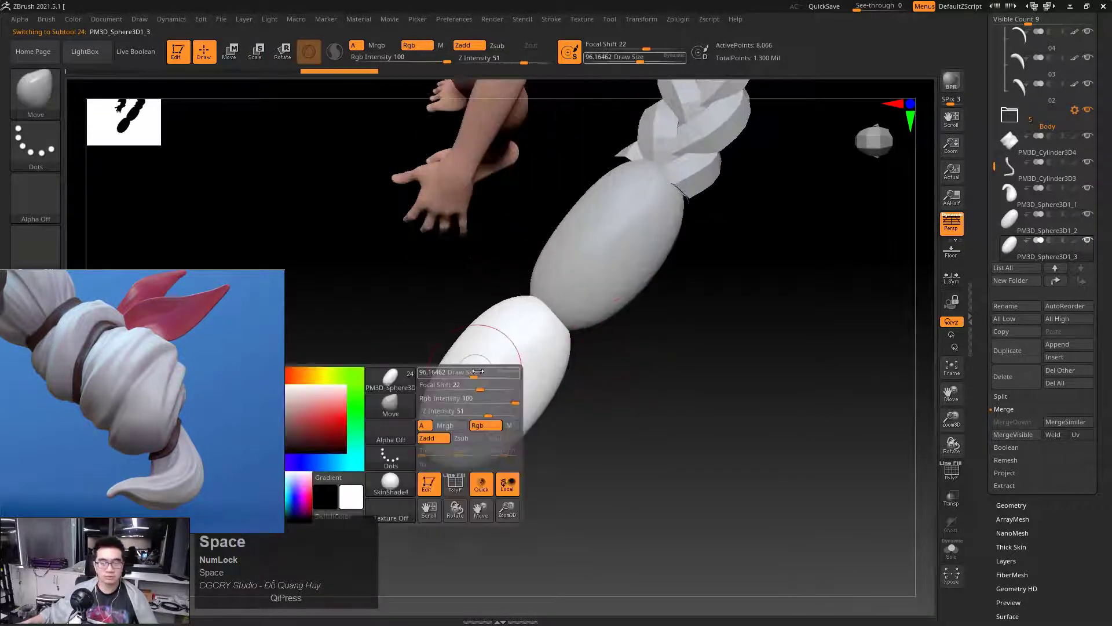
left_click(482, 452, "shift")
left_click_drag(507, 453, 476, 432, "shift")
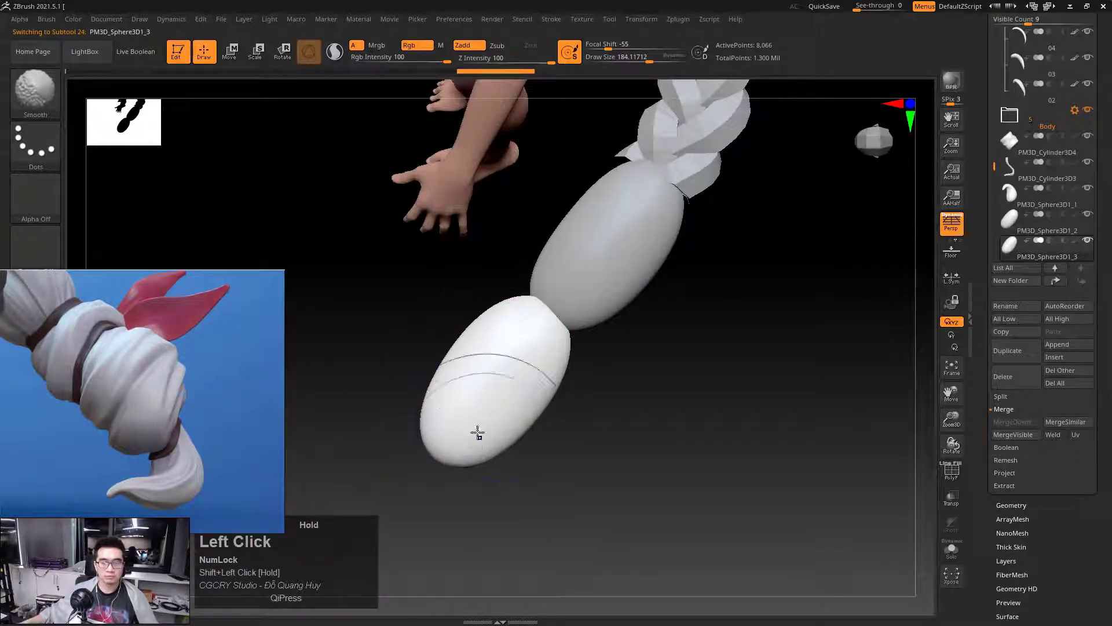
Delete the duplicated capsule subtool
key("shift+f")
key("shift+f")
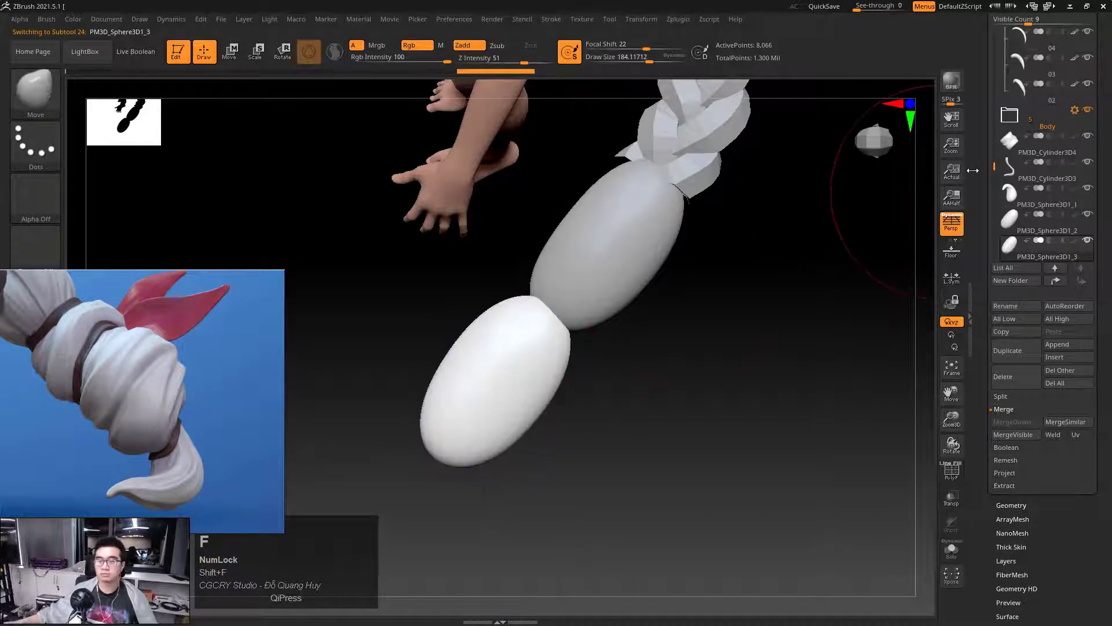
left_click_drag(972, 170, 981, 238)
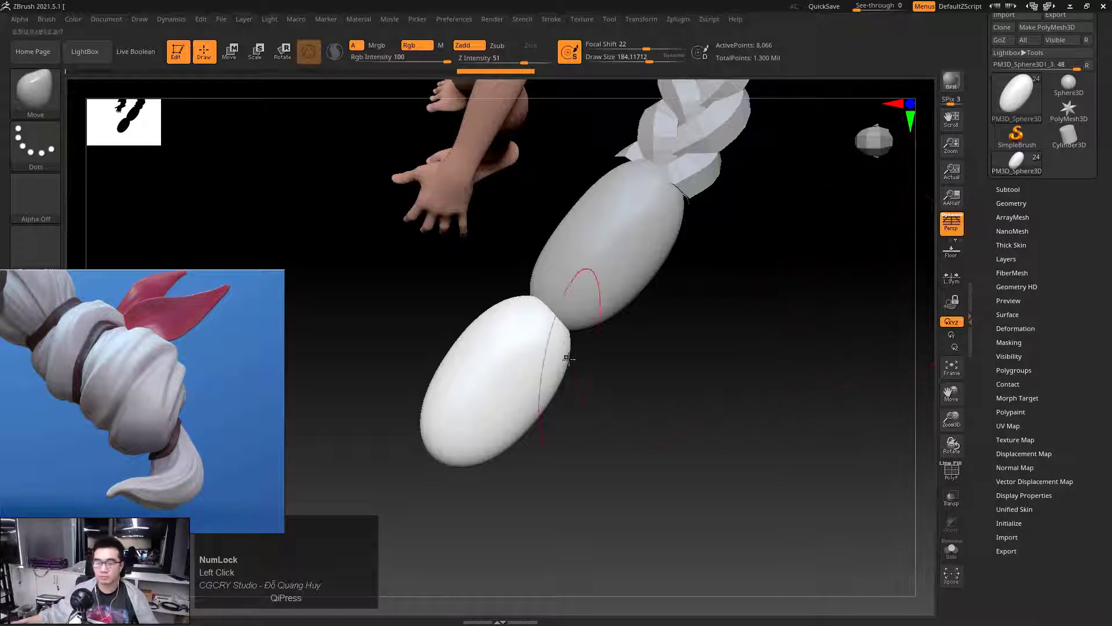
left_click(1008, 190)
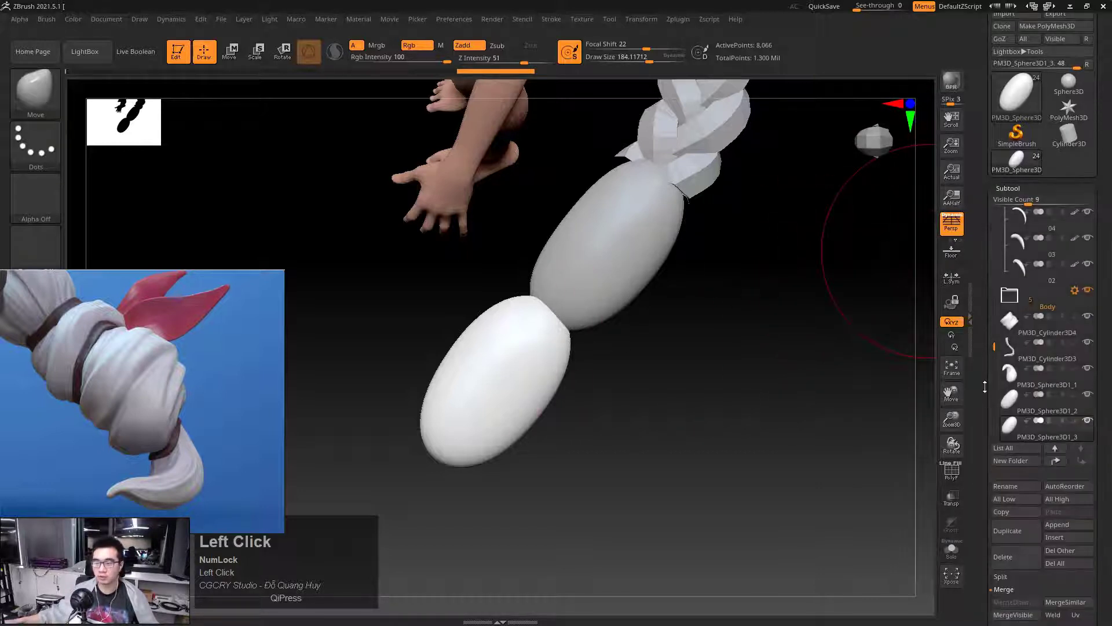
left_click_drag(985, 387, 988, 342)
left_click_drag(987, 409, 989, 314)
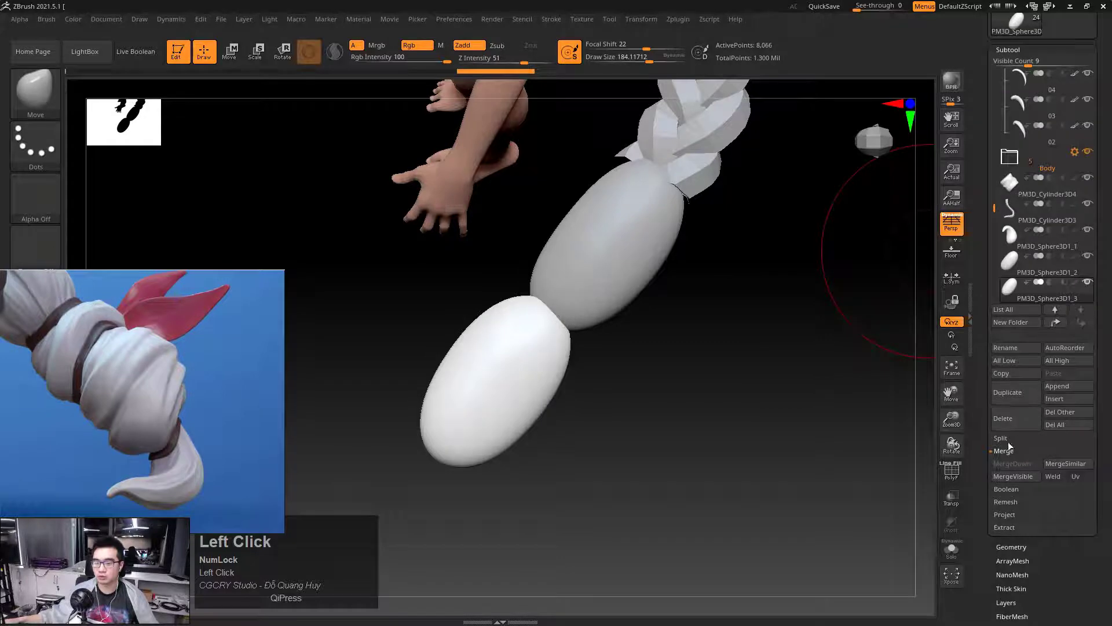
left_click(1008, 418)
left_click(907, 442)
Select the curved front hair lock subtool 03 on the head and duplicate it
left_click_drag(699, 353, 771, 376, "alt")
right_click_drag(770, 376, 516, 345, "ctrl")
mouse_move(688, 284)
left_mouse_down()
mouse_move(652, 290)
mouse_move(678, 285)
mouse_move(676, 402)
mouse_move(720, 278)
left_mouse_up()
mouse_move(720, 278)
right_mouse_down("ctrl")
mouse_move(565, 351)
mouse_move(530, 440)
right_mouse_up("ctrl")
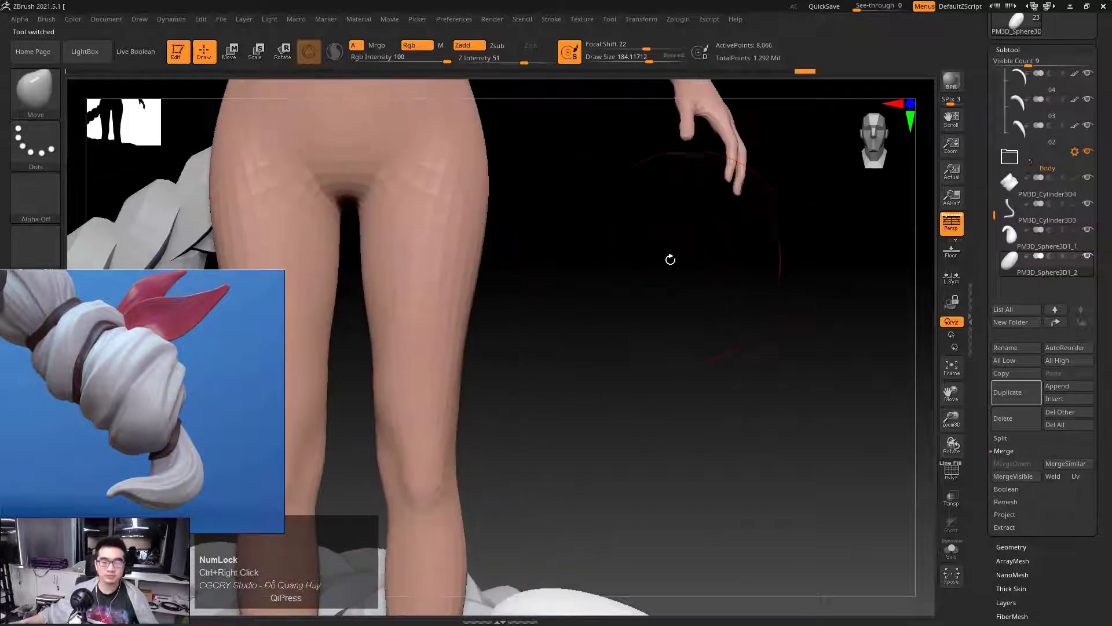
left_click_drag(696, 122, 757, 268, "alt")
left_click_drag(732, 127, 770, 441, "alt")
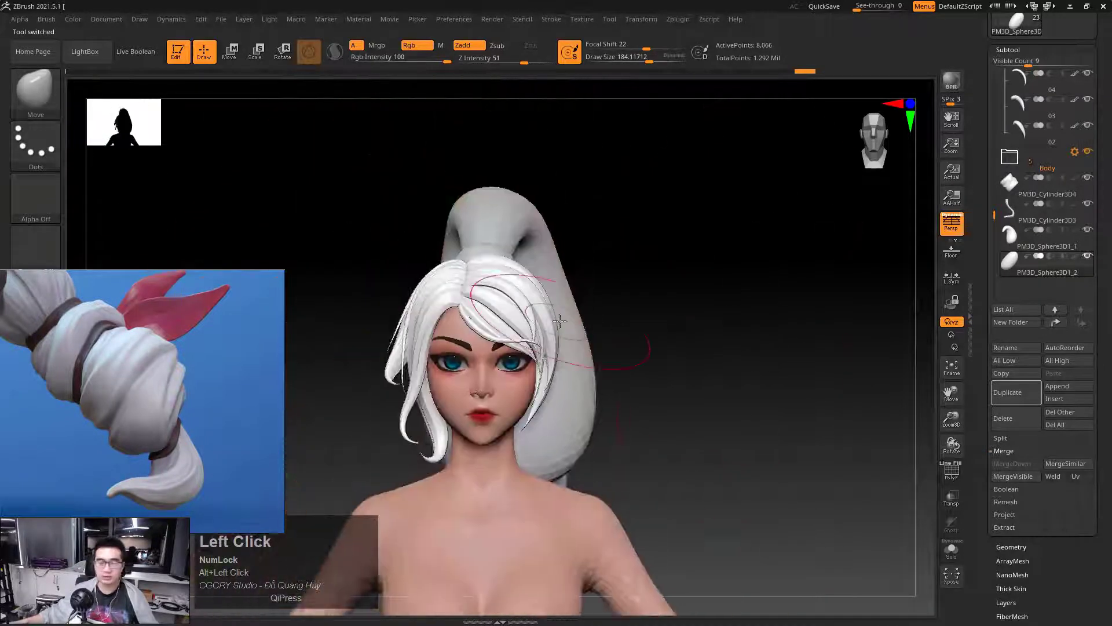
left_click(501, 308, "alt")
left_click_drag(791, 321, 706, 321)
left_click_drag(706, 321, 727, 321, "alt")
right_click_drag(728, 321, 923, 214, "ctrl")
left_click(524, 306, "alt")
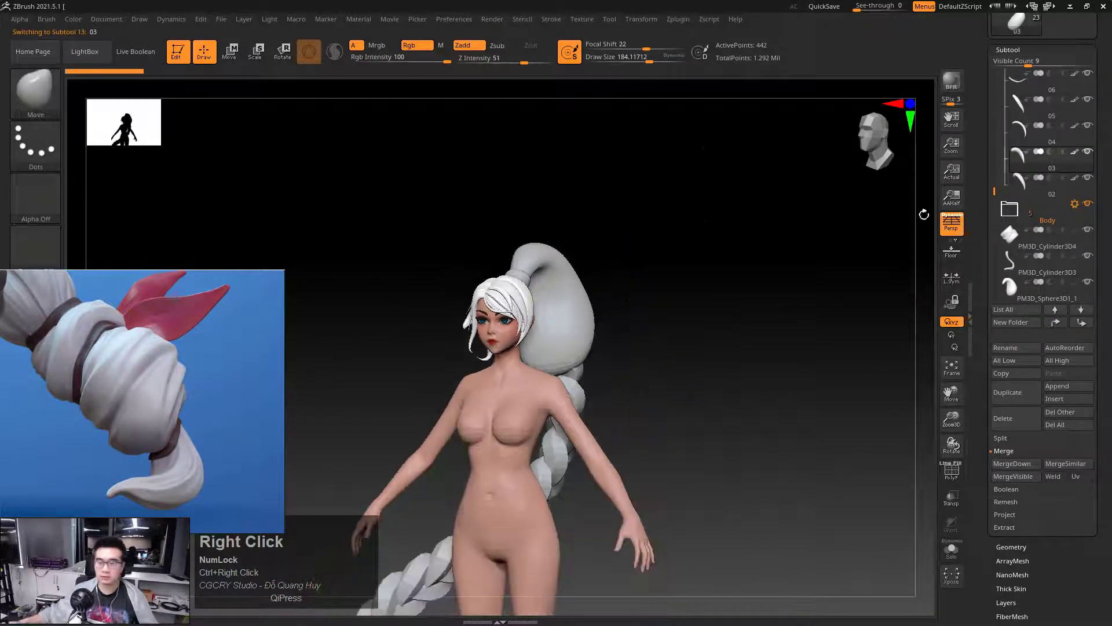
left_click(952, 550)
left_click(952, 550)
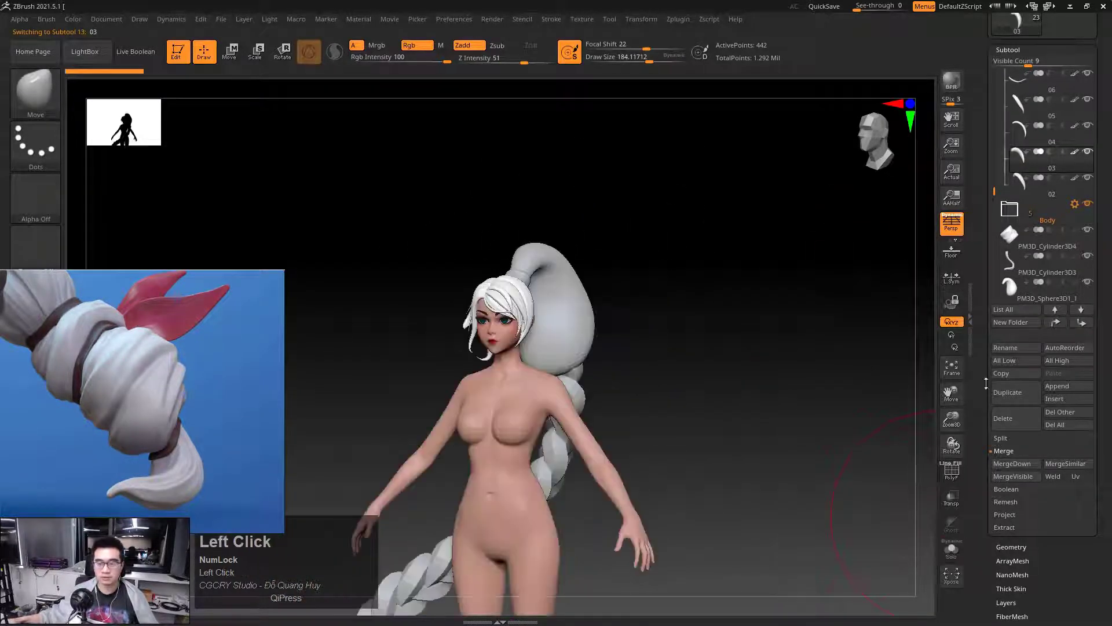
left_click(1016, 393)
Move the duplicated hair lock from the head down to the free end of the bulging mesh near the feet
left_click_drag(760, 389, 757, 356, "shift")
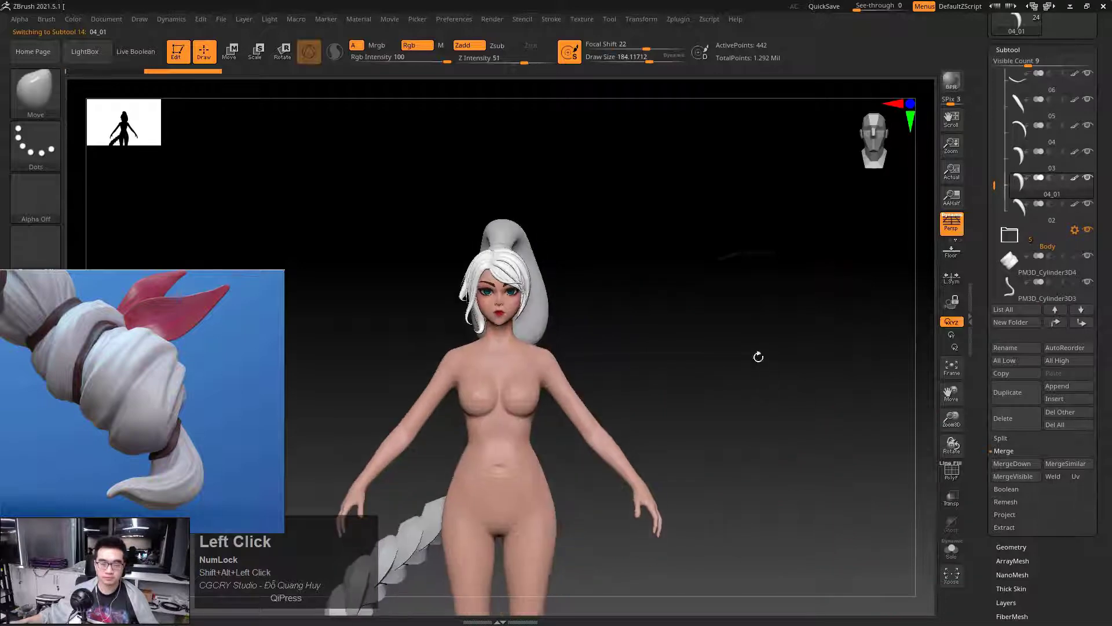
key("e")
right_click_drag(745, 352, 591, 340, "ctrl")
left_click(496, 375)
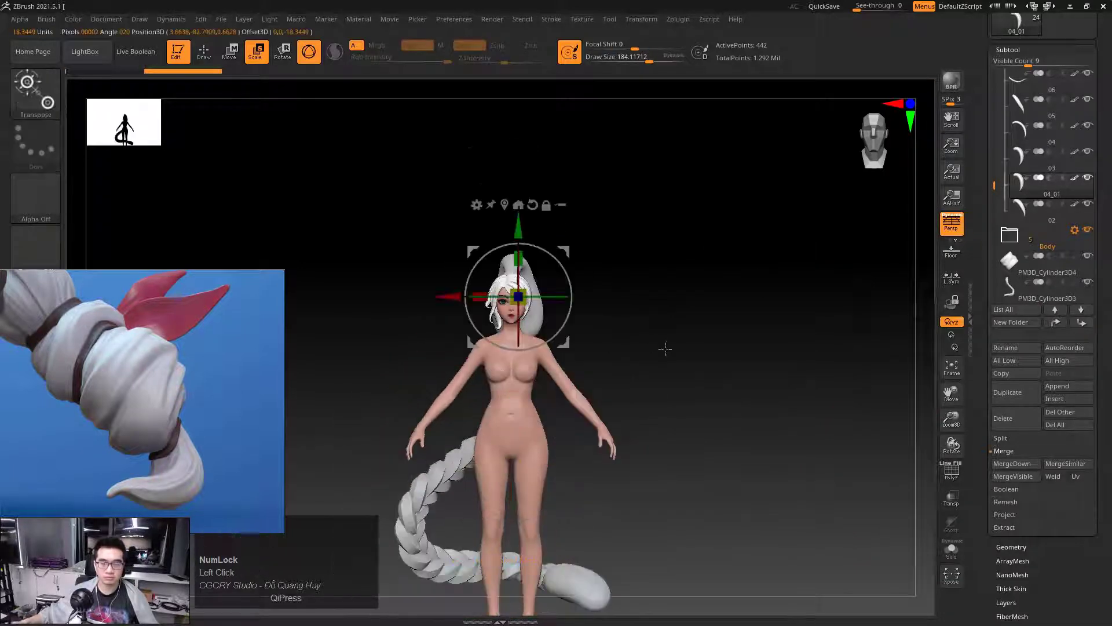
left_click_drag(665, 347, 662, 512, "alt")
left_click_drag(687, 478, 622, 312, "alt")
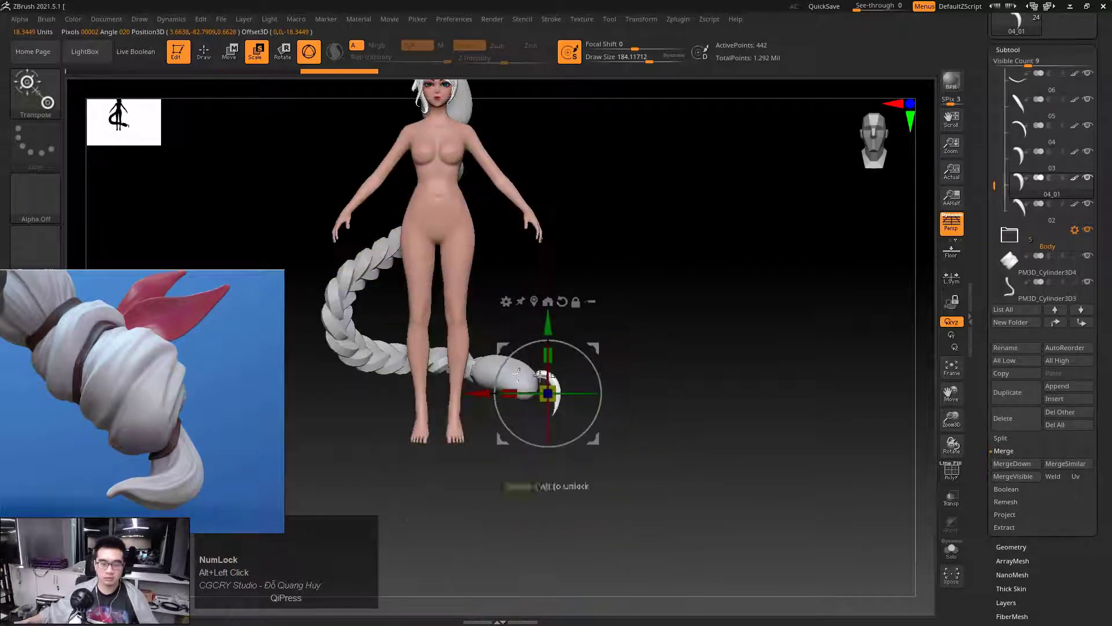
right_click_drag(555, 374, 591, 383, "ctrl")
left_click_drag(584, 365, 616, 358, "alt")
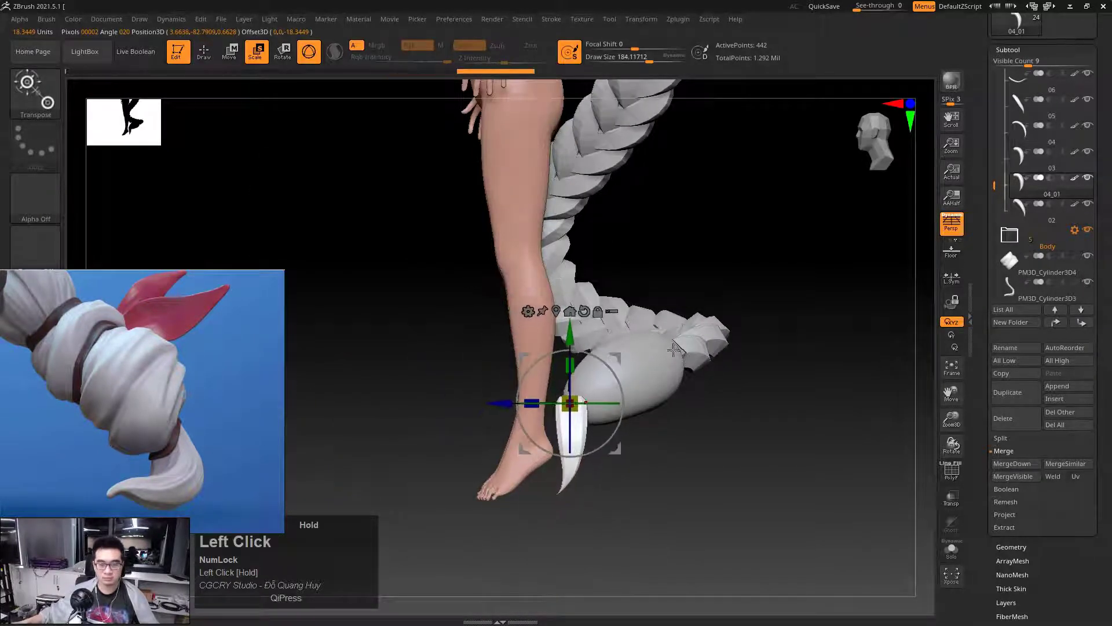
Rotate the hair lock about its root to follow the bulge's direction and scale it up uniformly as the braid's tip
left_click_drag(783, 406, 740, 461)
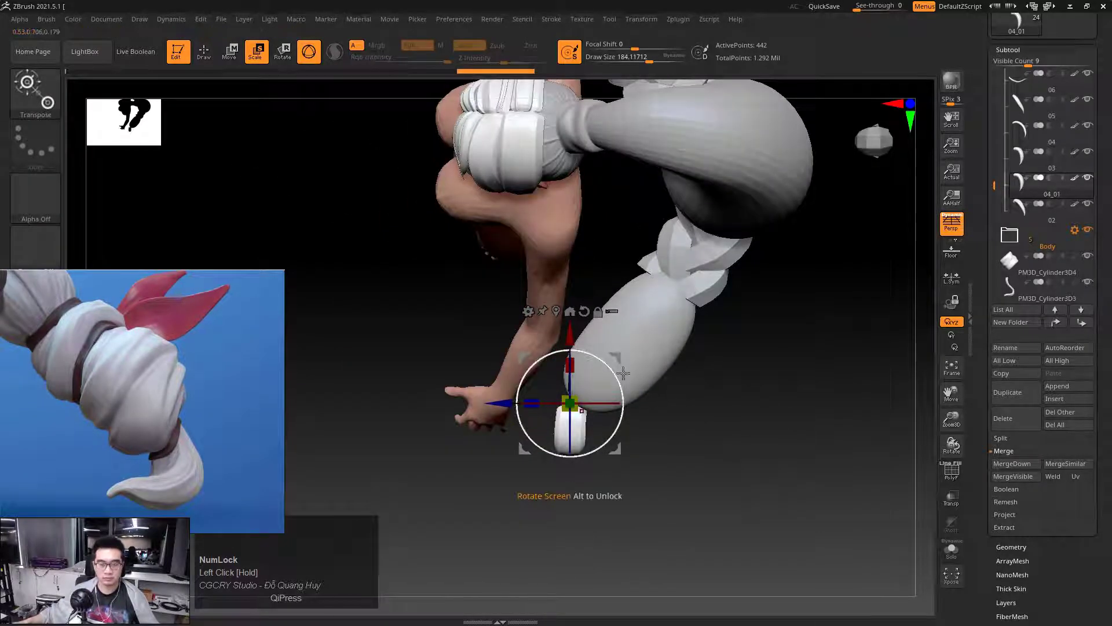
left_click_drag(620, 418, 621, 345)
left_click_drag(718, 412, 655, 348)
key("ctrl+shift+1")
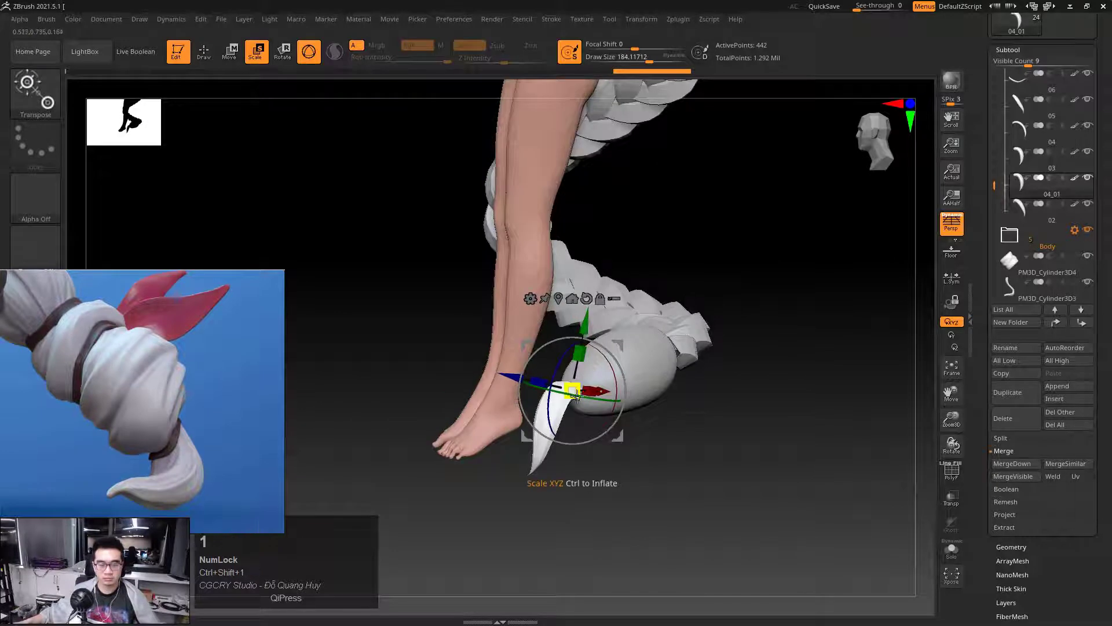
left_click_drag(576, 396, 475, 423)
key("Escape")
mouse_move(666, 428)
left_mouse_down()
mouse_move(707, 427)
mouse_move(660, 405)
mouse_move(782, 387)
left_mouse_up()
left_click_drag(572, 391, 618, 356)
Thicken the curved tip lock at the end of the bulging hair section with the Inflat brush
key("q")
mouse_move(697, 377)
left_mouse_down()
mouse_move(713, 355)
mouse_move(713, 377)
mouse_move(672, 393)
mouse_move(589, 365)
mouse_move(698, 361)
left_mouse_up()
key("b")
key("i")
key("n")
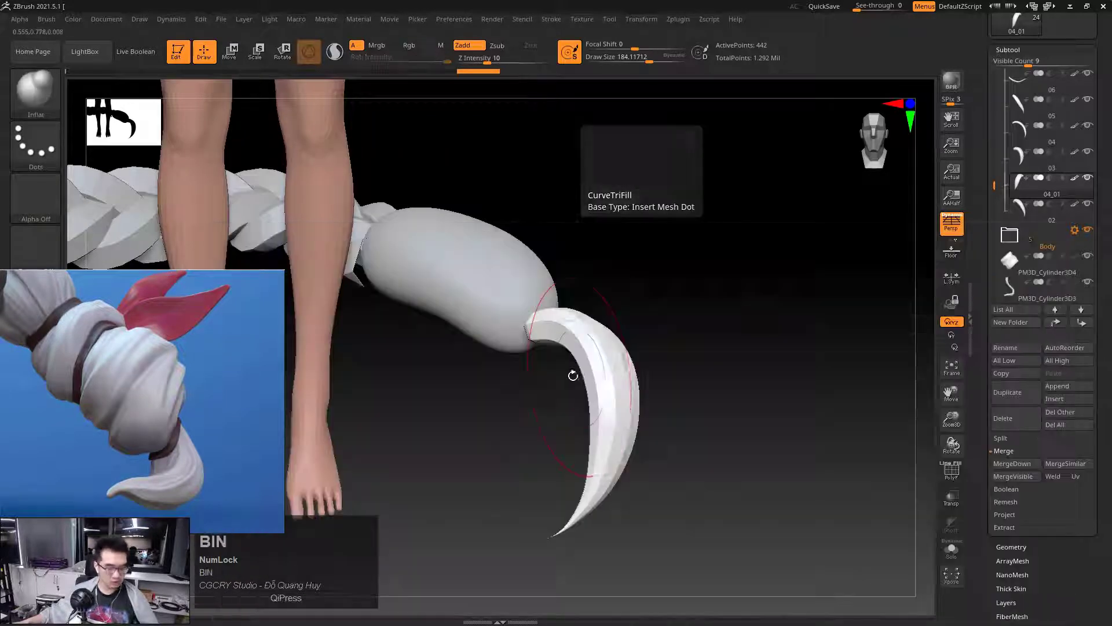
left_click_drag(561, 318, 569, 386)
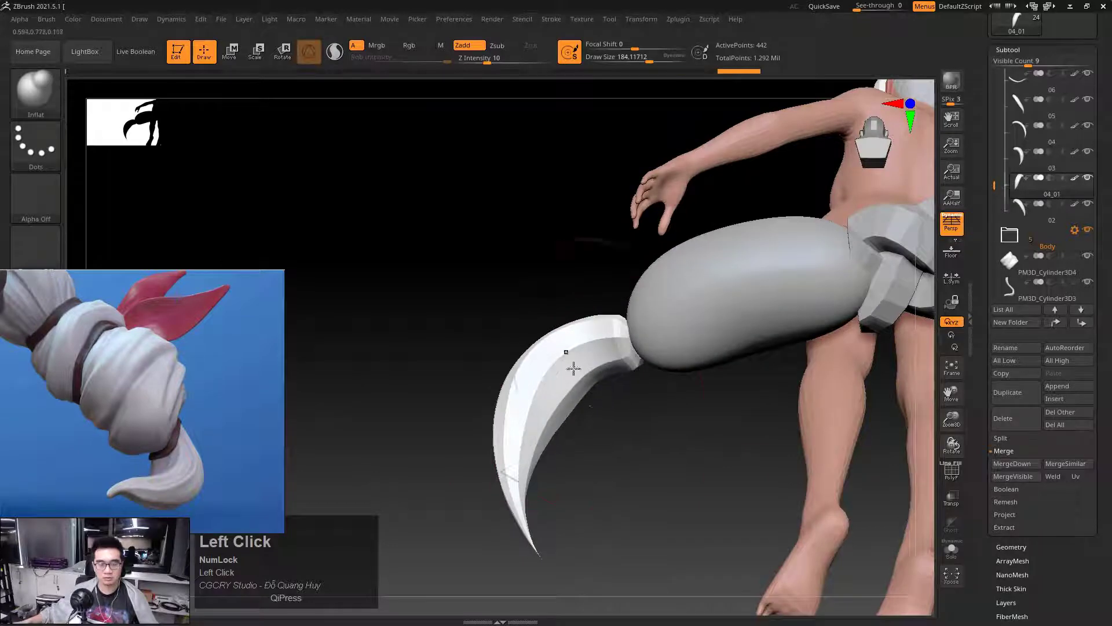
left_click_drag(625, 445, 568, 391)
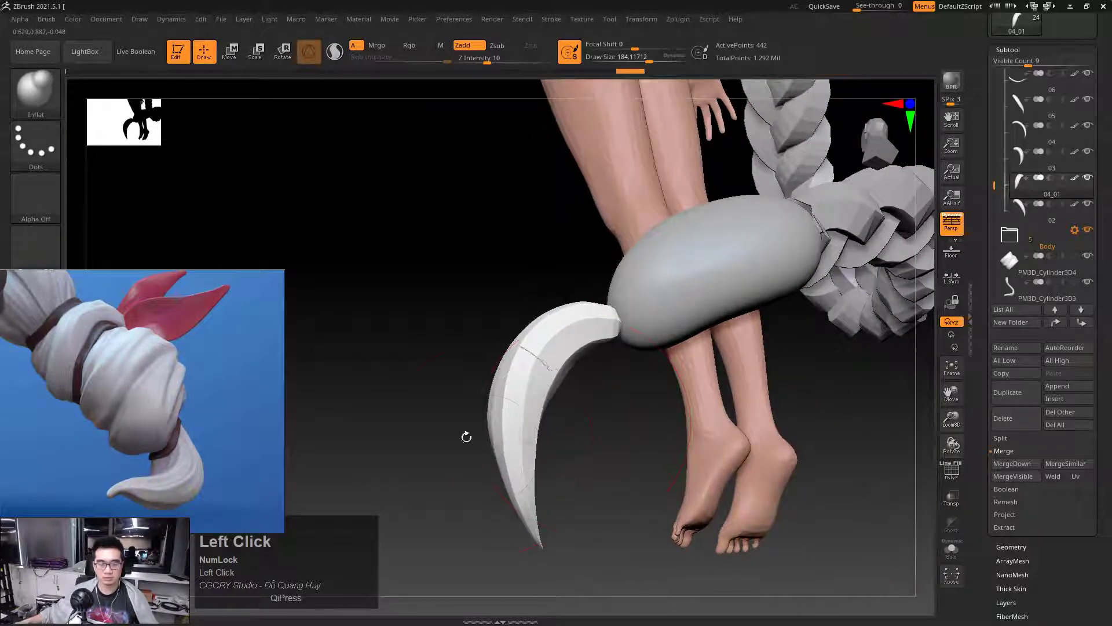
left_click_drag(465, 437, 526, 457)
left_click_drag(423, 359, 667, 357)
Rotate the tip lock about its root so its point sweeps back toward the character's feet
key("e")
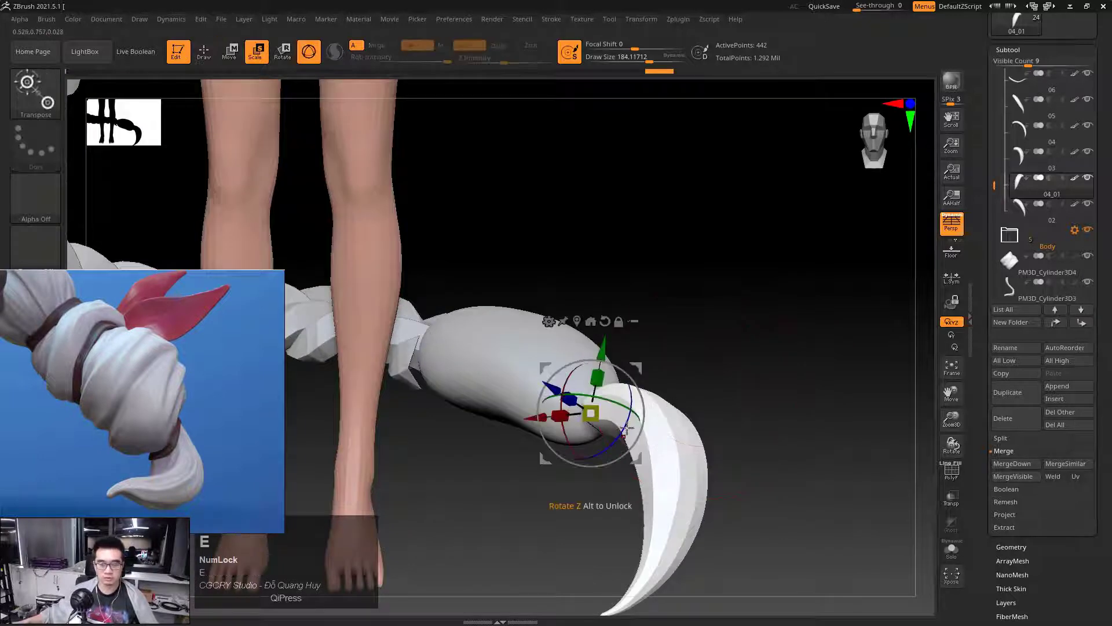
left_click_drag(621, 428, 622, 428)
key("q")
mouse_move(724, 441)
left_mouse_down()
mouse_move(730, 399)
mouse_move(695, 390)
left_mouse_up()
key("r")
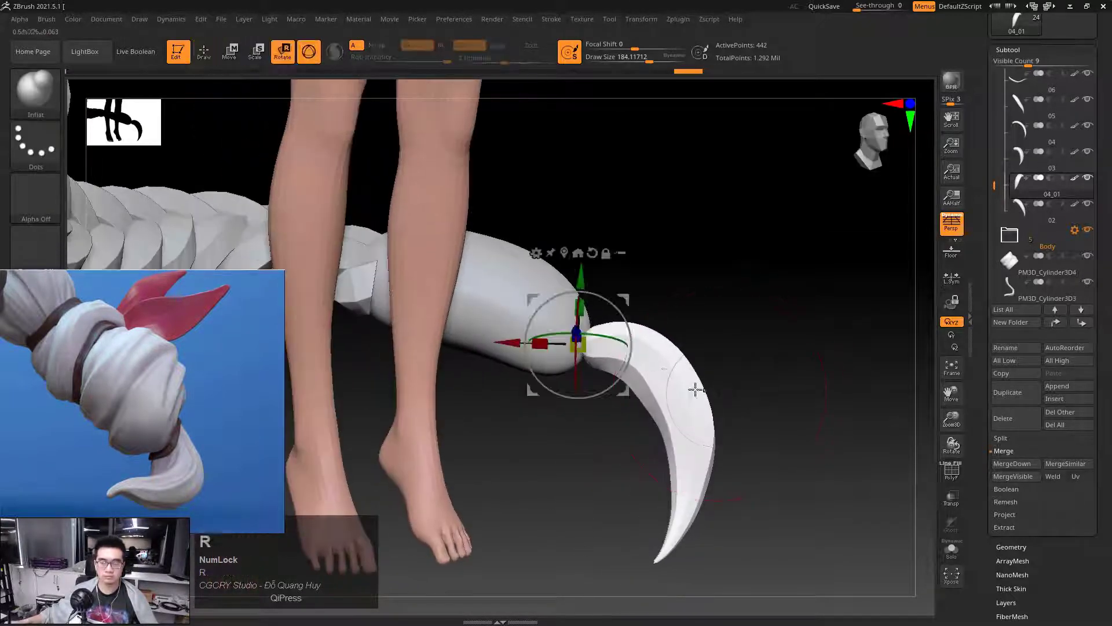
left_click_drag(702, 310, 702, 330)
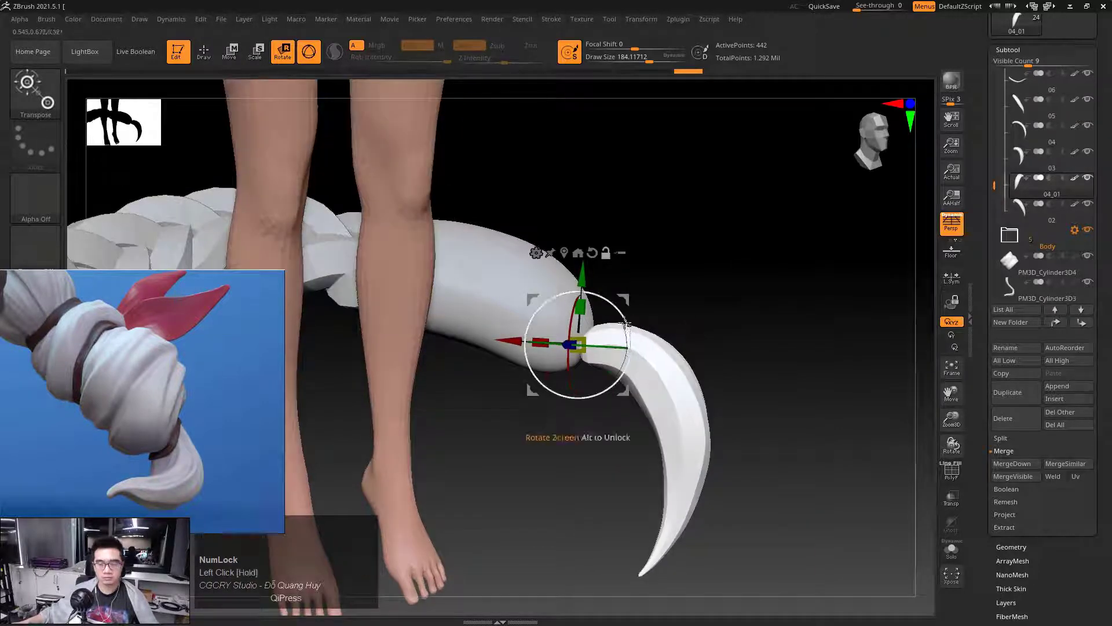
left_click_drag(622, 316, 636, 366, "alt")
left_click_drag(558, 314, 565, 324)
left_click_drag(630, 337, 631, 362)
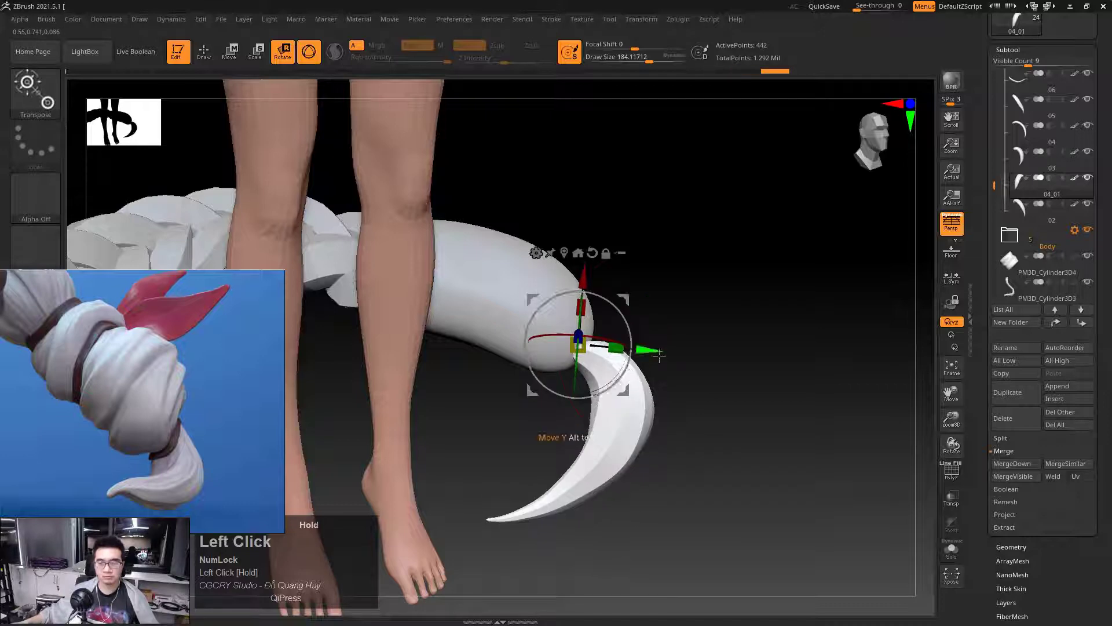
key("q")
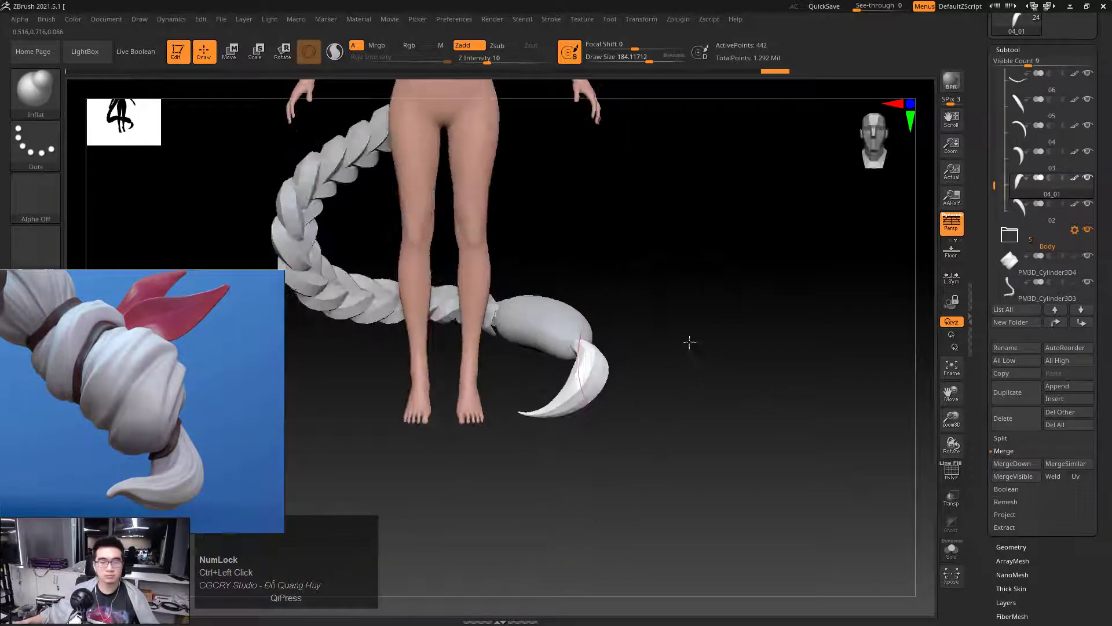
Bend the tip lock's pointed end upward with the Move brush into a hooked curl like the reference
left_click_drag(690, 342, 690, 392, "alt")
right_click_drag(690, 392, 576, 373, "ctrl")
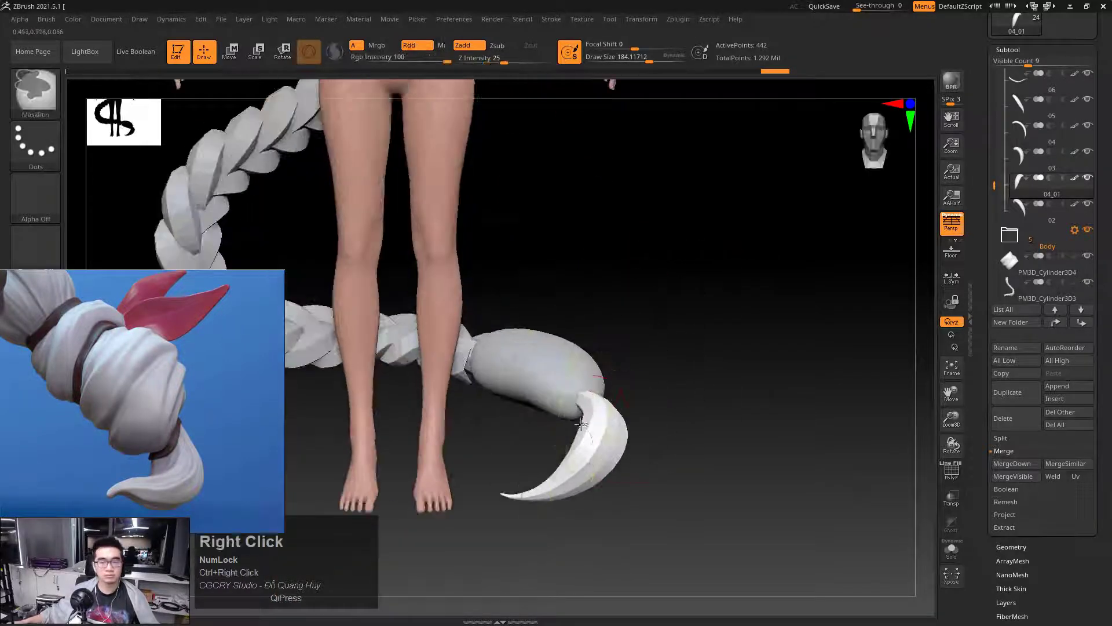
mouse_move(641, 424)
left_mouse_down()
mouse_move(655, 425)
mouse_move(650, 464)
left_mouse_up()
key("b")
key("m")
key("v")
left_click_drag(555, 498, 538, 493)
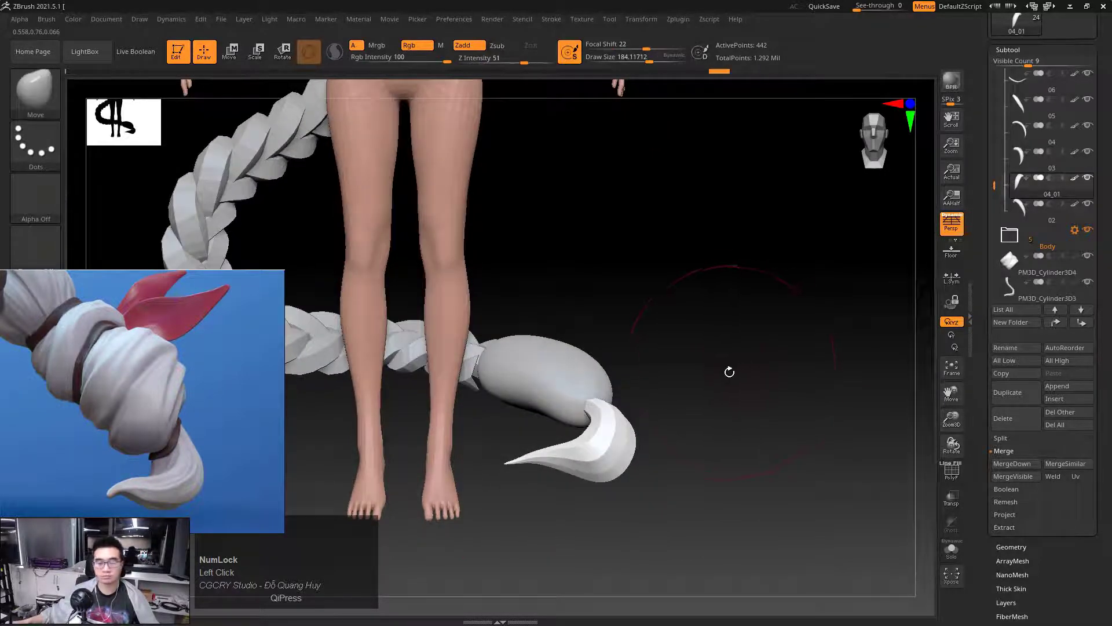
Draw a red annotation curve along the braid end, bulge and tip to check how they flow together
left_click_drag(728, 370, 775, 385)
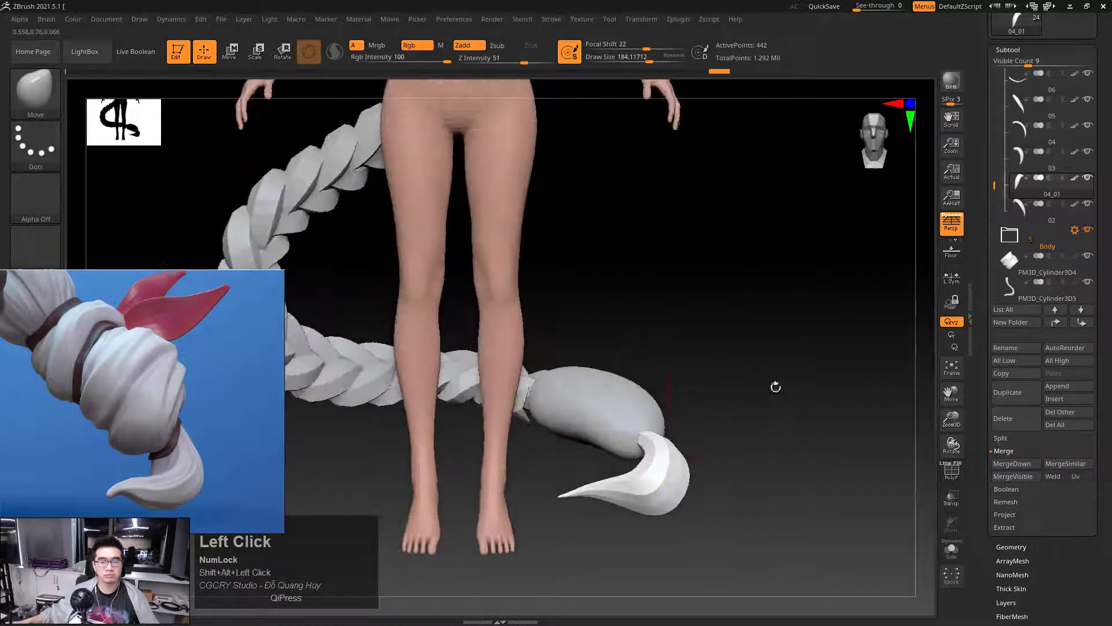
right_click_drag(774, 384, 738, 371, "ctrl")
mouse_move(737, 370)
left_mouse_down()
mouse_move(693, 374)
mouse_move(696, 411)
mouse_move(673, 383)
left_mouse_up()
right_click_drag(704, 382, 735, 373, "ctrl")
left_click_drag(735, 374, 725, 377)
right_click_drag(597, 380, 678, 378, "ctrl")
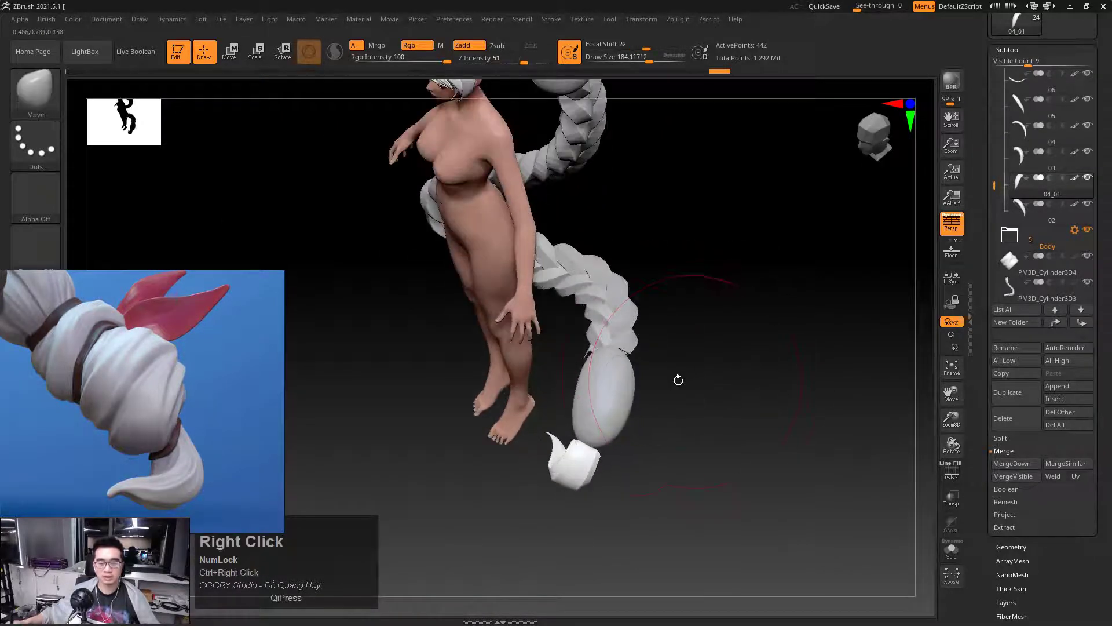
left_click(621, 379, "alt")
left_click_drag(657, 386, 584, 376)
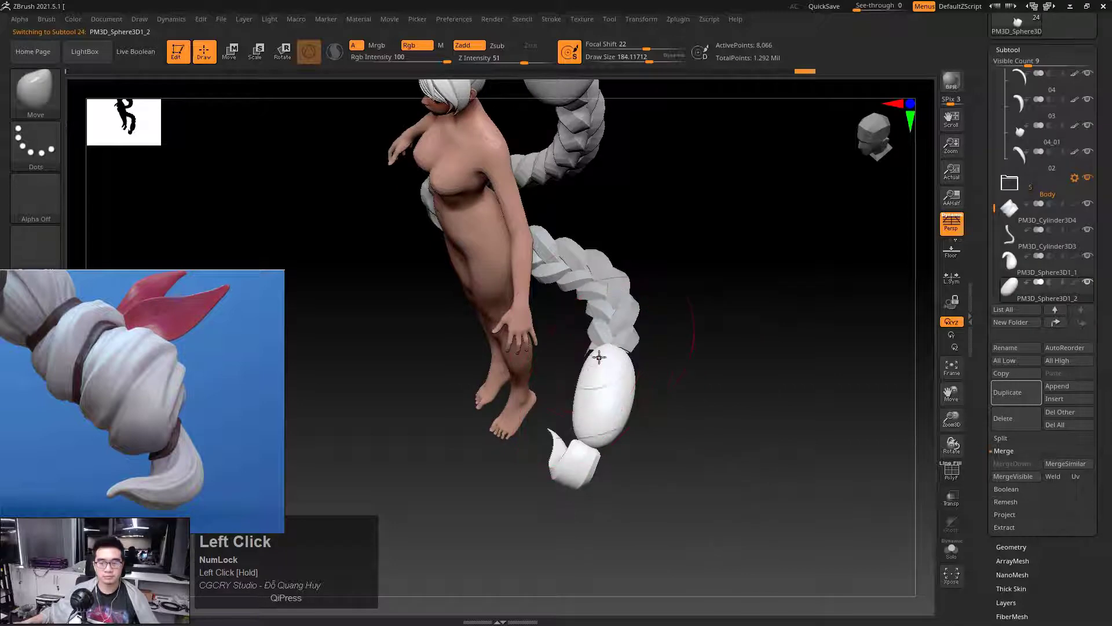
left_click(601, 283)
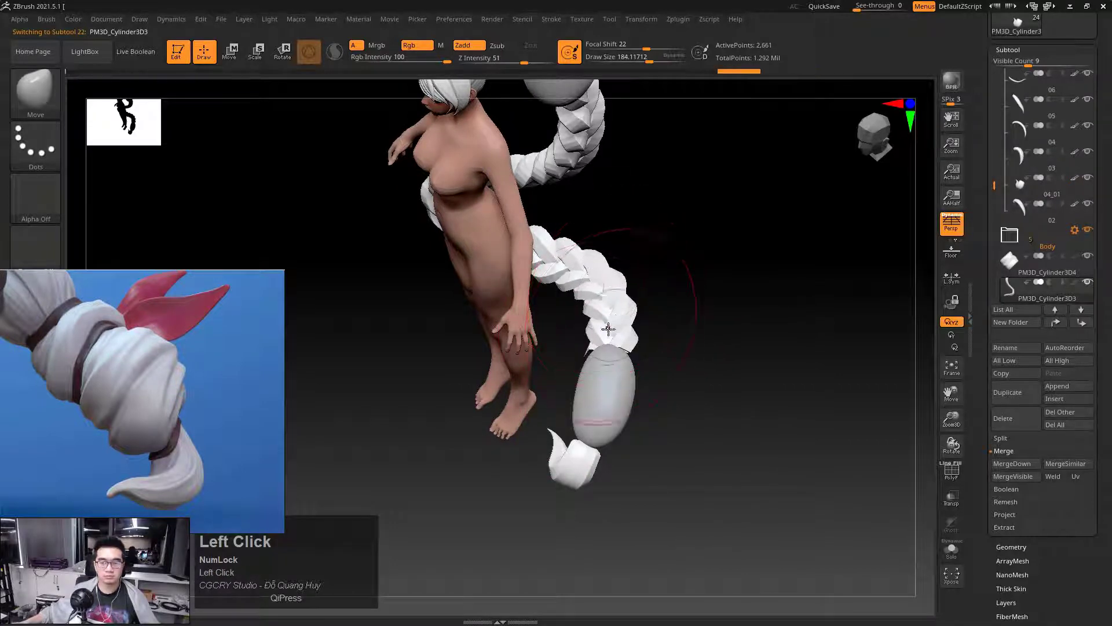
key("ctrl+1")
left_click_drag(557, 257, 580, 495)
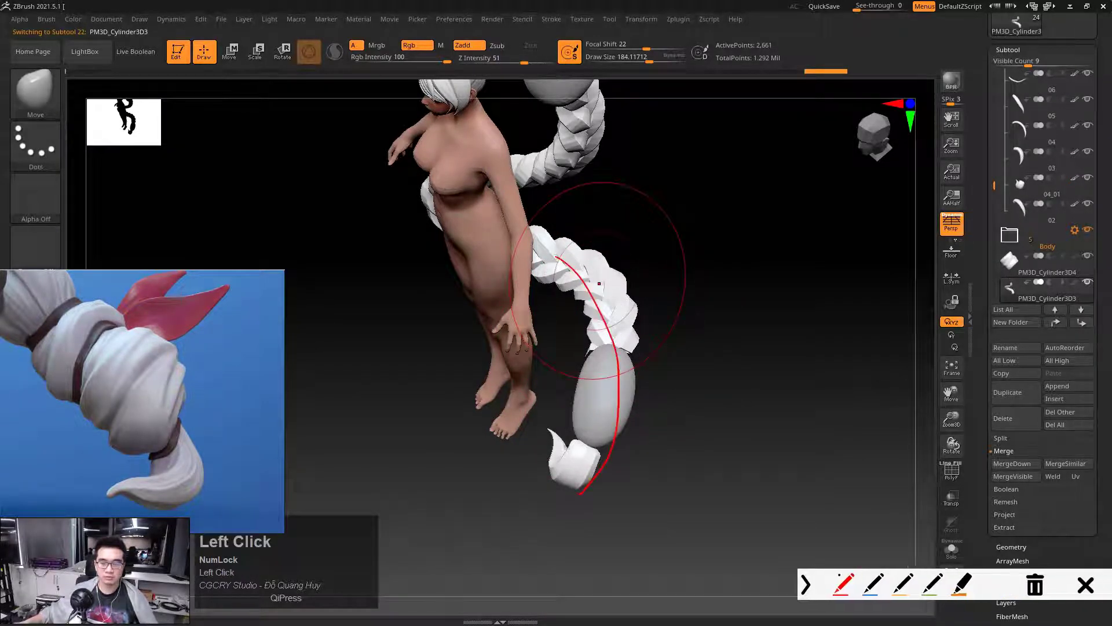
key("ctrl+shift+1")
Nudge the bulge's side outward with the Move brush and shift the tip lock slightly to line up with its end
left_click(606, 385, "alt")
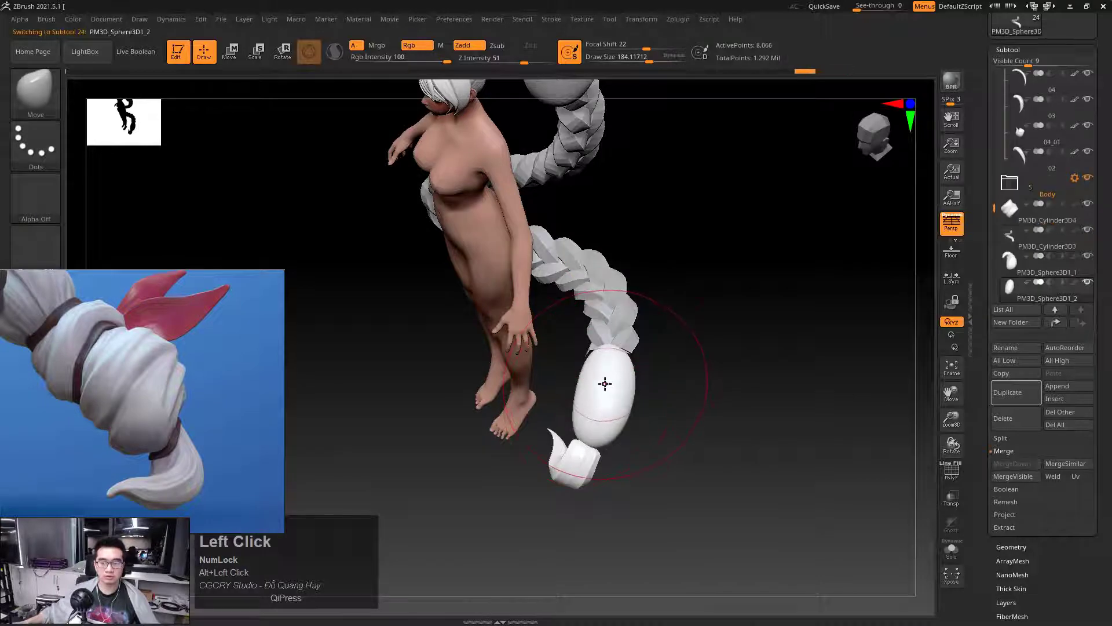
key("e")
key("q")
left_click(588, 392)
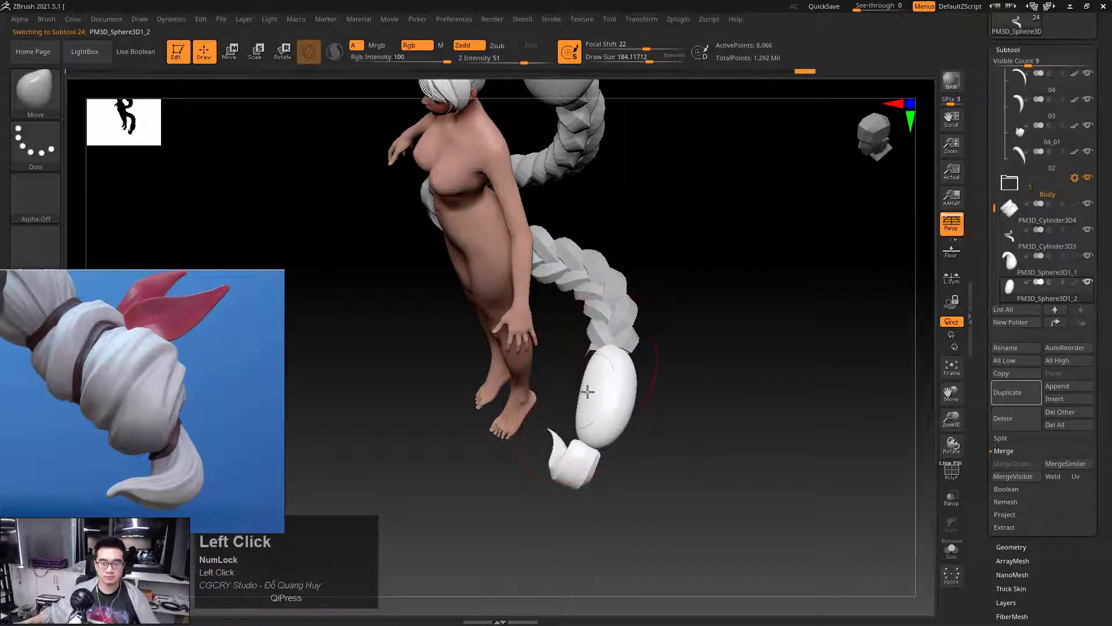
left_click(578, 463, "alt")
key("e")
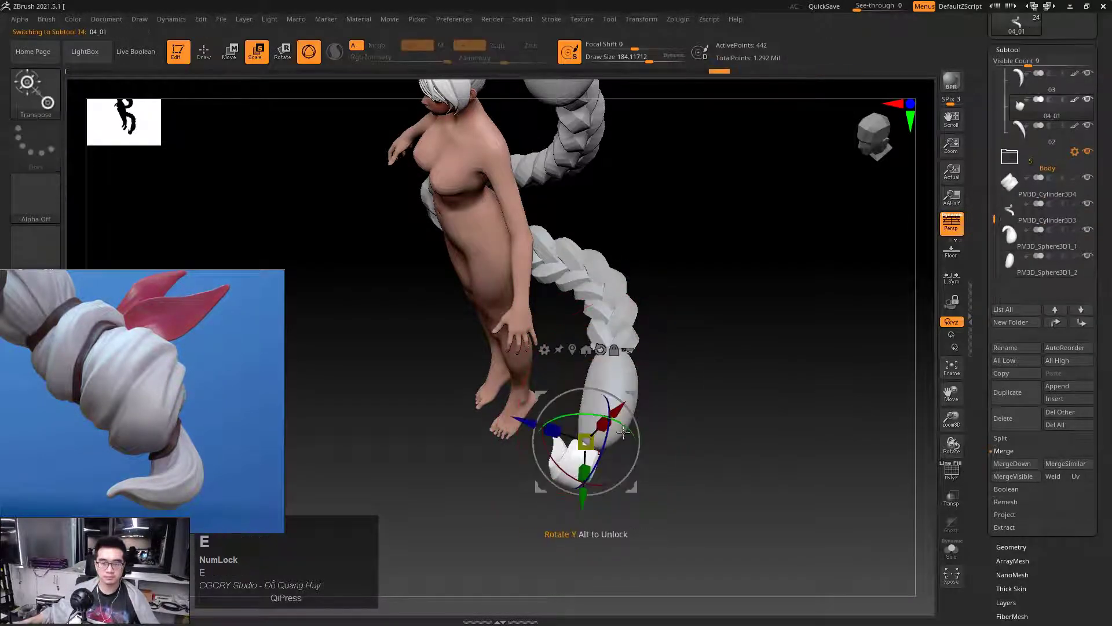
left_click_drag(641, 435, 637, 394)
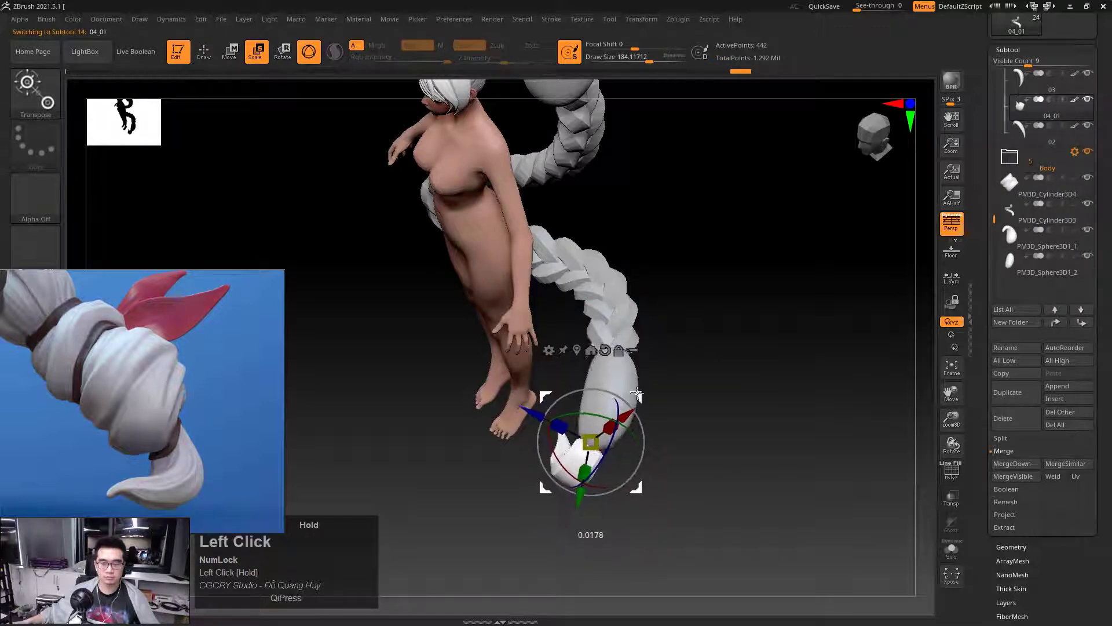
key("q")
Mark the flow line through the braid, bulge and tip again to examine the adjusted curve, clearing the marks
key("ctrl+1")
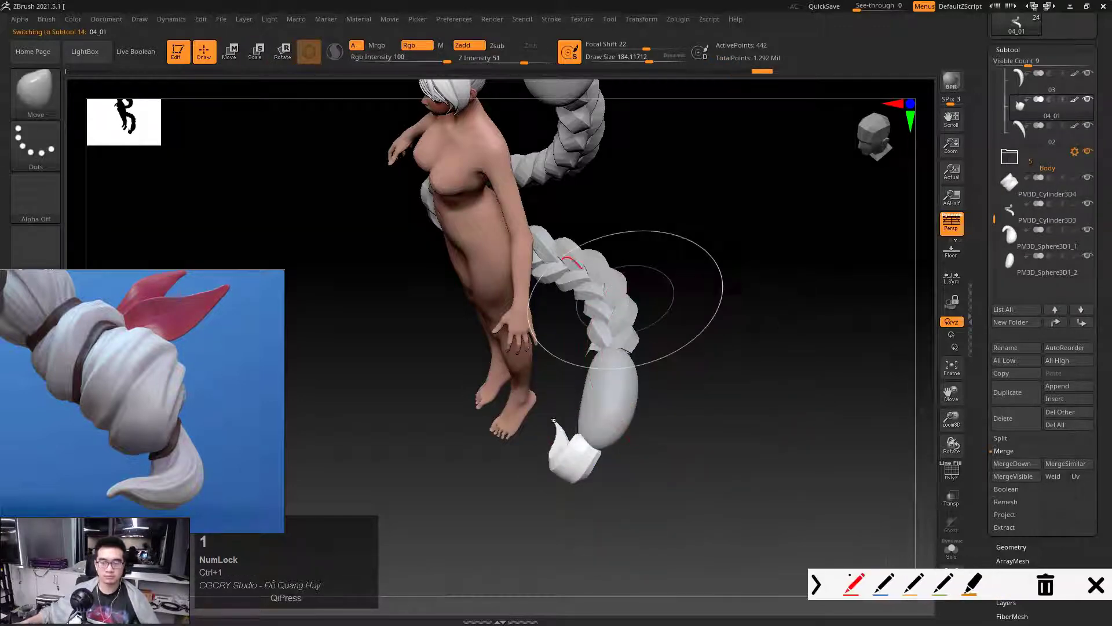
left_click_drag(563, 258, 572, 469)
key("Escape")
key("ctrl+1")
left_click_drag(543, 256, 576, 468)
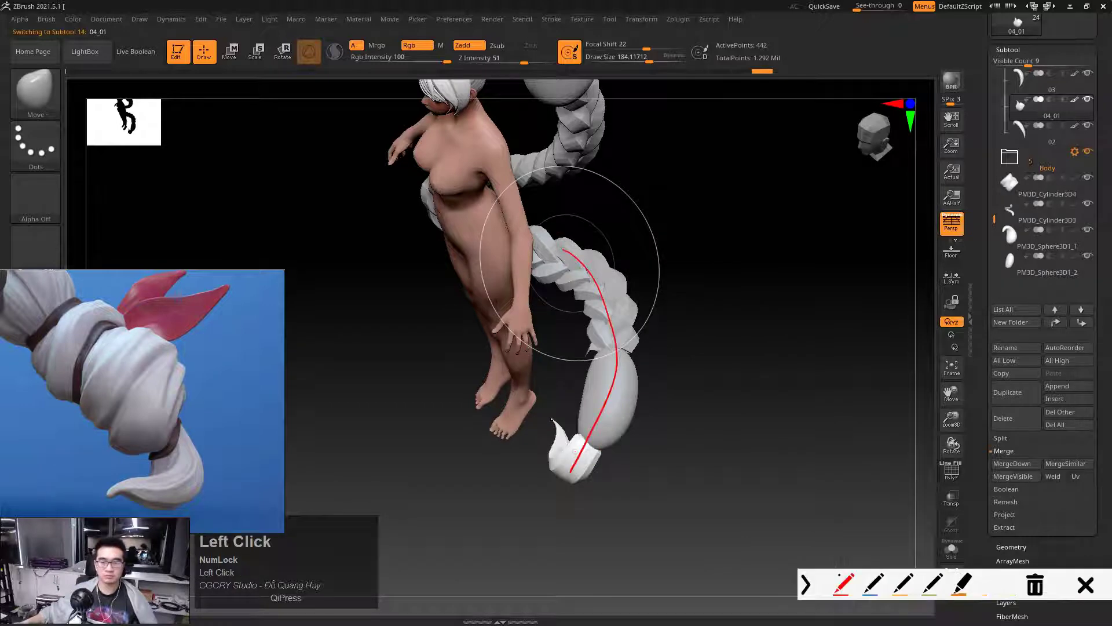
key("Escape")
mouse_move(774, 420)
left_mouse_down()
mouse_move(733, 421)
mouse_move(720, 373)
mouse_move(756, 405)
mouse_move(753, 427)
mouse_move(745, 409)
mouse_move(565, 426)
left_mouse_up()
key("ctrl+shift+1")
key("Escape")
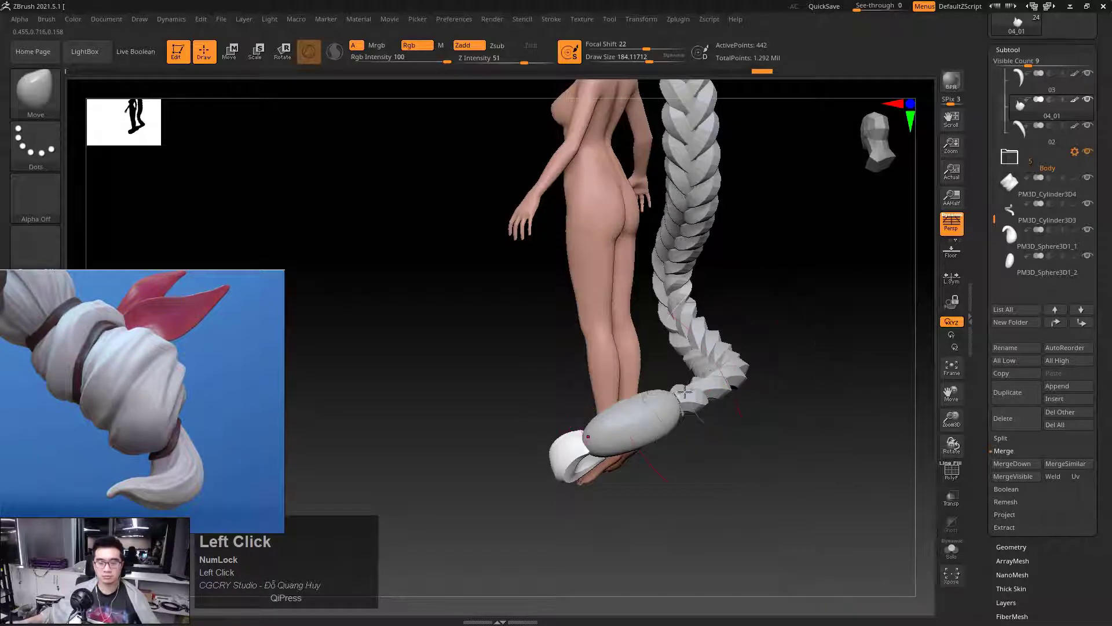
Set the Move brush draw size to about 124 and pull the bulge out toward the tip lock
left_click(631, 418, "alt")
key("space")
left_click_drag(612, 433, 578, 435)
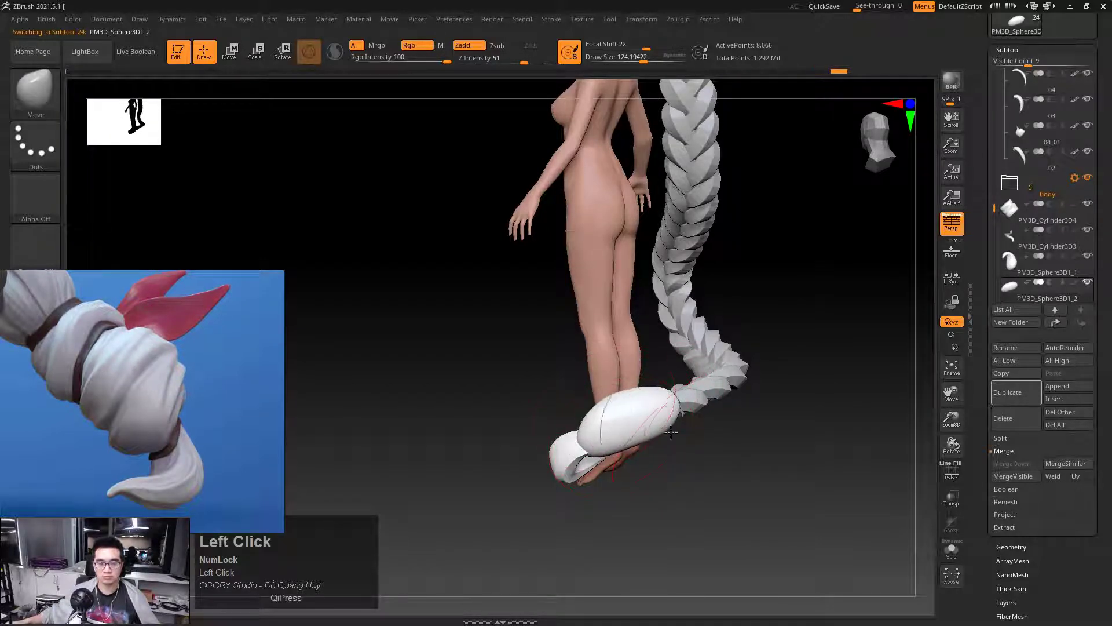
Set the draw size to about 206 and push the braid's lower end into the bulge's root
mouse_move(671, 431)
left_mouse_down()
mouse_move(700, 462)
mouse_move(763, 436)
left_mouse_up()
left_click(697, 408, "alt")
key("space")
mouse_move(698, 409)
left_mouse_down()
mouse_move(712, 409)
mouse_move(688, 414)
left_mouse_up()
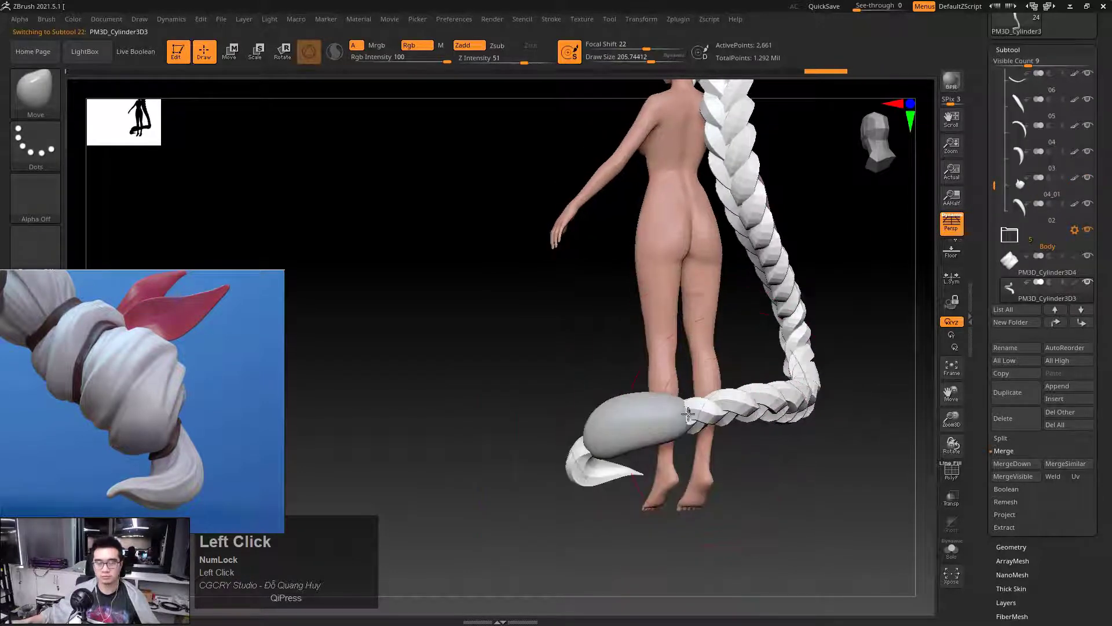
Reshape the bulge into a curve continuing the braid's direction, using a Move brush draw size of about 140
left_click(663, 416, "alt")
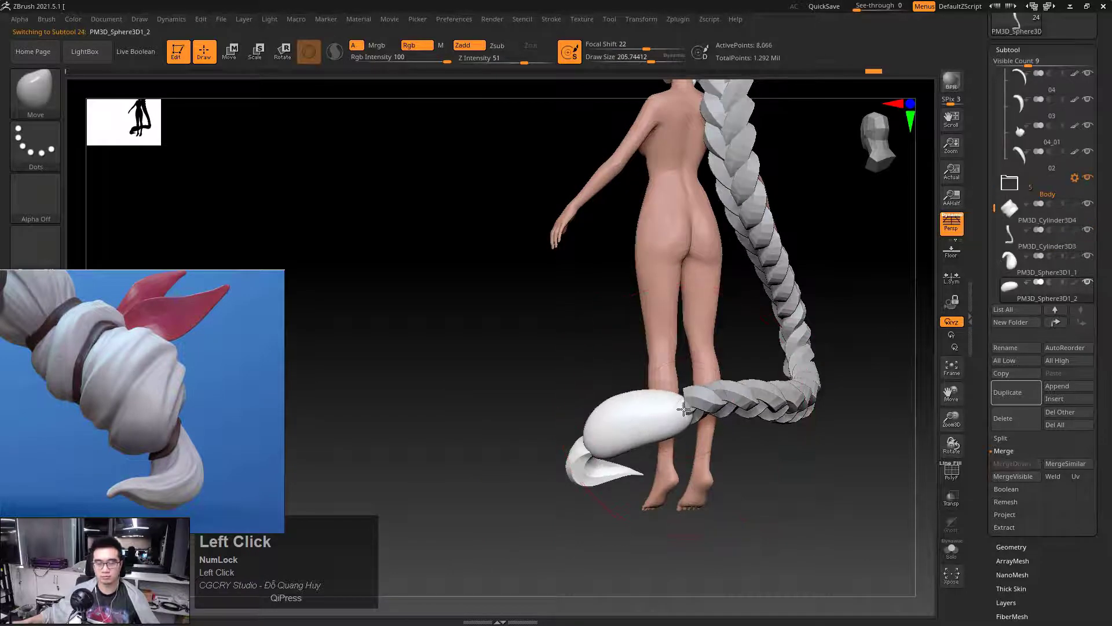
mouse_move(785, 468)
left_mouse_down()
mouse_move(773, 450)
mouse_move(633, 427)
left_mouse_up()
key("space")
mouse_move(747, 444)
left_mouse_down()
mouse_move(695, 438)
mouse_move(788, 450)
left_mouse_up()
Set the draw size to about 221 and adjust the braid's lower section so it curves smoothly into the bulge
left_click(667, 395, "alt")
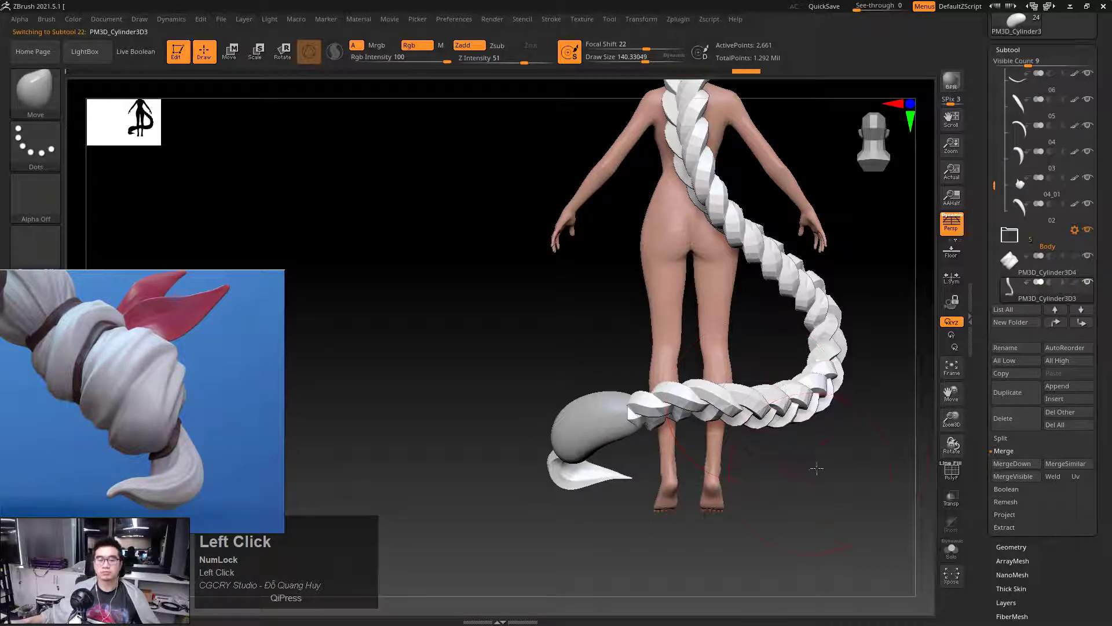
left_click_drag(817, 468, 721, 408)
right_click_drag(721, 408, 628, 405, "ctrl")
mouse_move(741, 377)
left_mouse_down()
mouse_move(748, 398)
mouse_move(739, 387)
left_mouse_up()
key("space")
mouse_move(633, 408)
left_mouse_down()
mouse_move(645, 427)
mouse_move(820, 377)
mouse_move(667, 419)
mouse_move(675, 408)
mouse_move(639, 413)
mouse_move(598, 438)
left_mouse_up()
mouse_move(616, 478)
left_mouse_down()
mouse_move(602, 475)
mouse_move(609, 484)
left_mouse_up()
mouse_move(546, 406)
left_mouse_down("alt")
mouse_move(547, 494)
mouse_move(511, 357)
mouse_move(783, 436)
left_mouse_up("alt")
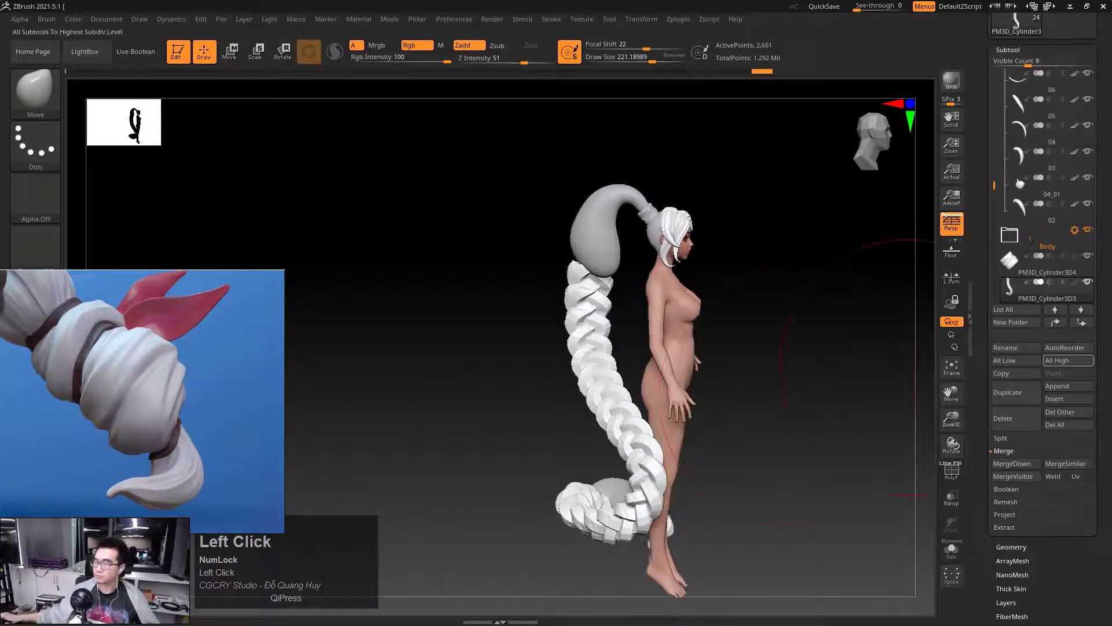
Switch to the full character reference in Windows Photo Viewer and trace the hair's path from the ponytail across the body
scroll(1068, 360, "down", 1)
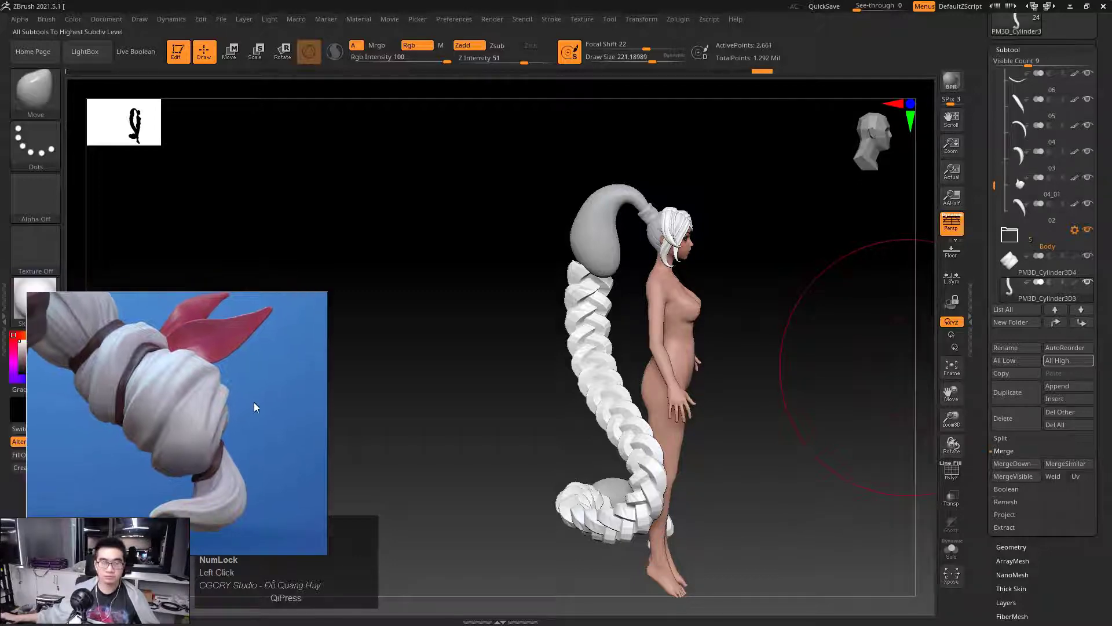
left_click(254, 402)
left_click_drag(1111, 110, 172, 80)
scroll(237, 350, "up", 1)
scroll(237, 350, "down", 1)
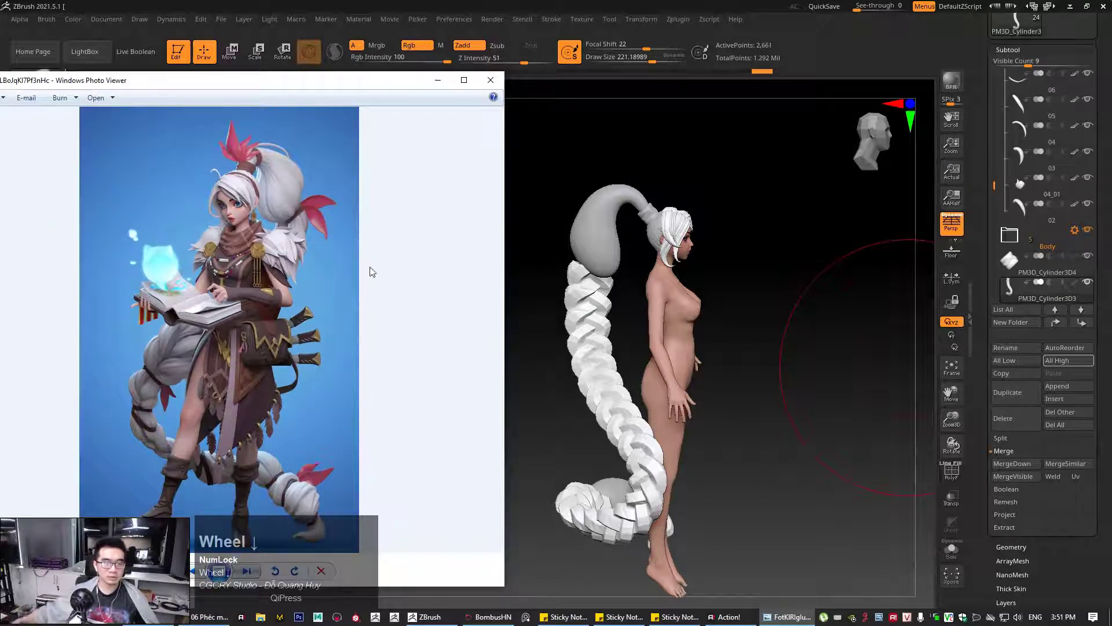
left_click(306, 335)
key("1")
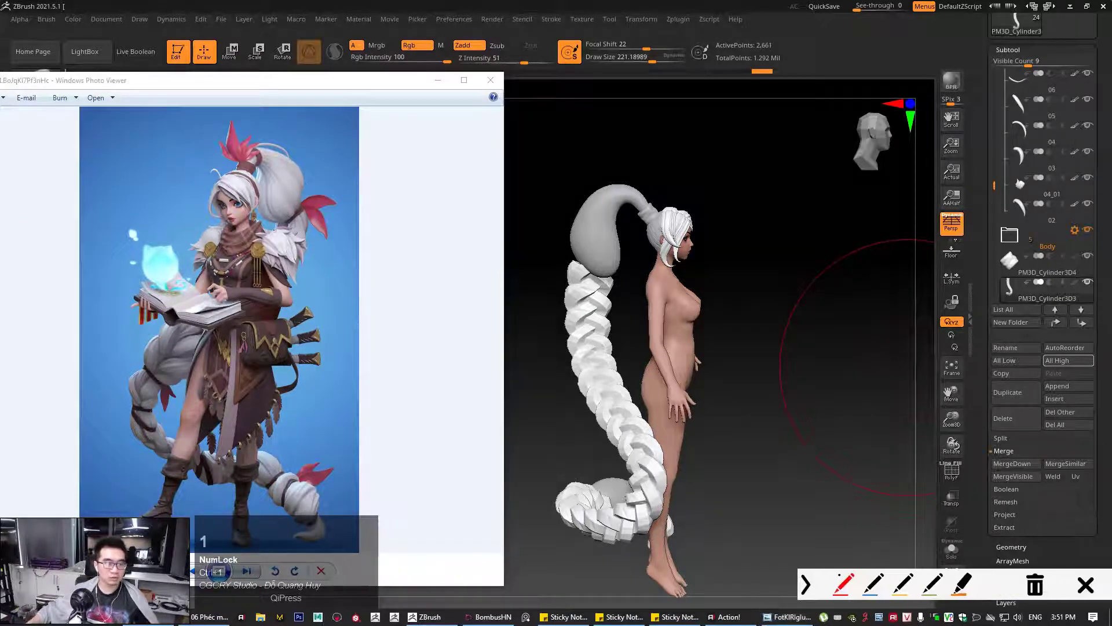
left_click_drag(274, 230, 239, 276)
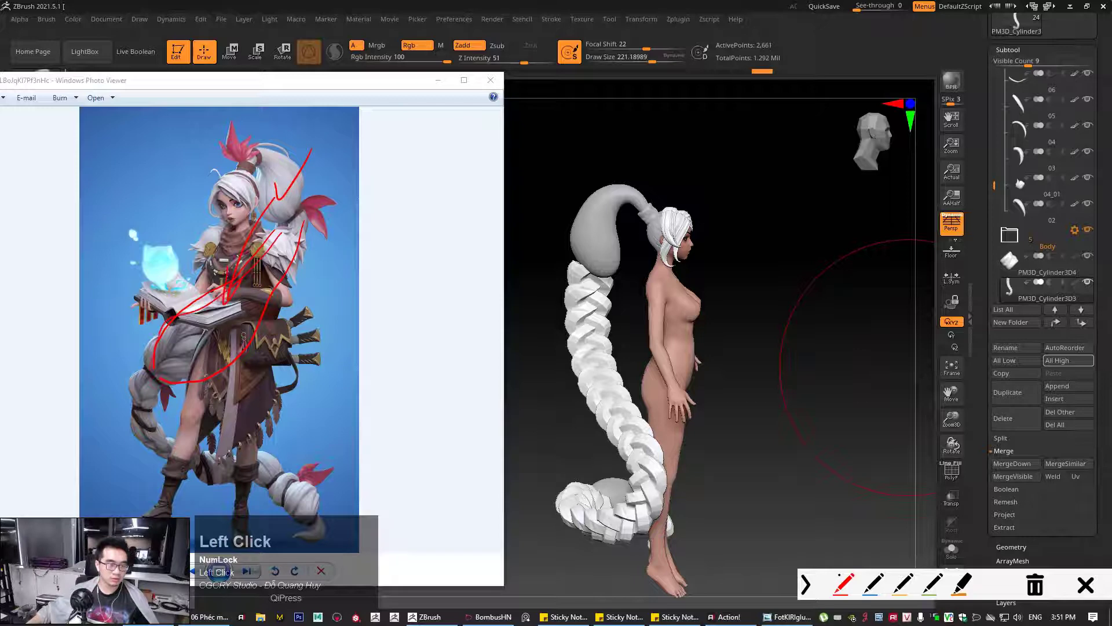
key("ctrl+shift+1")
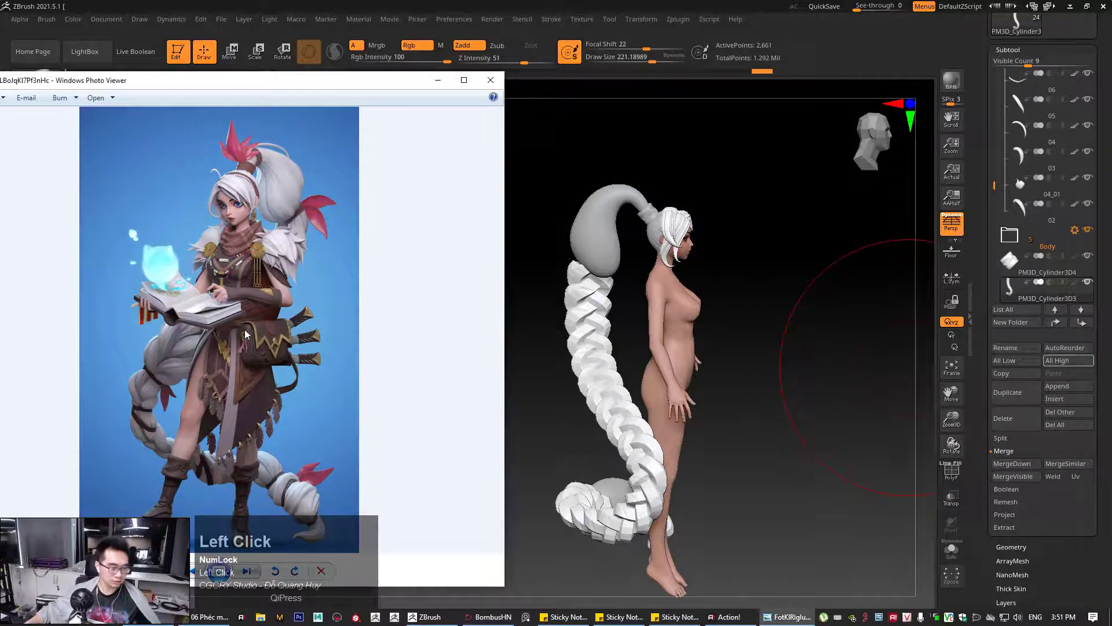
Trace the hair's path on the reference from the ponytail across the body to the braid tip, and return to the model
key("ctrl+shift+1")
left_click_drag(275, 227, 186, 304)
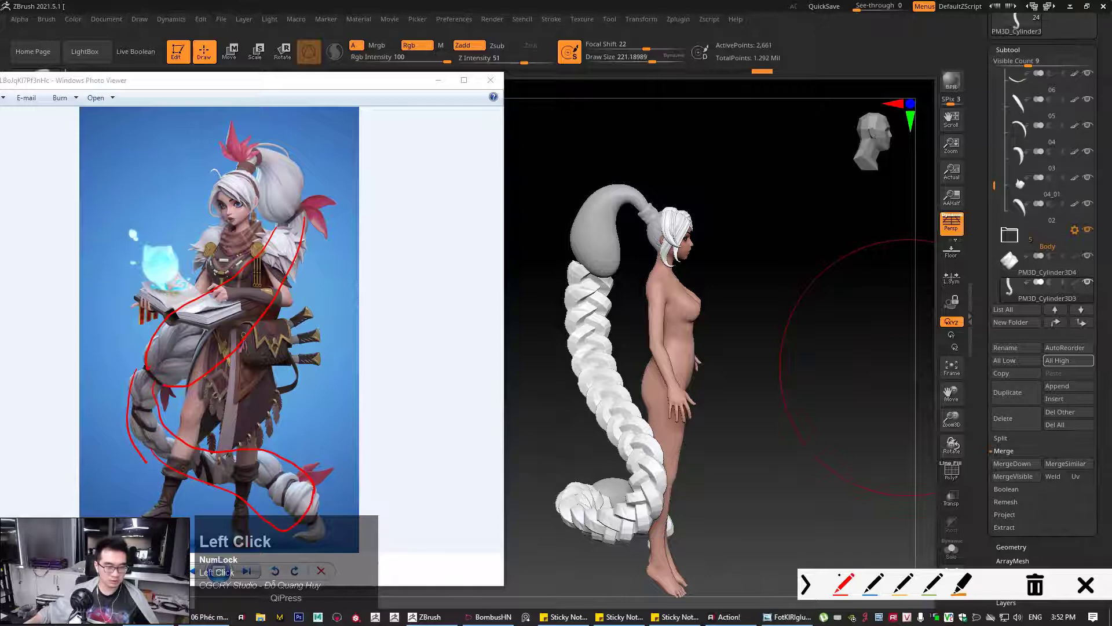
key("ctrl+shift+1")
left_click(752, 390)
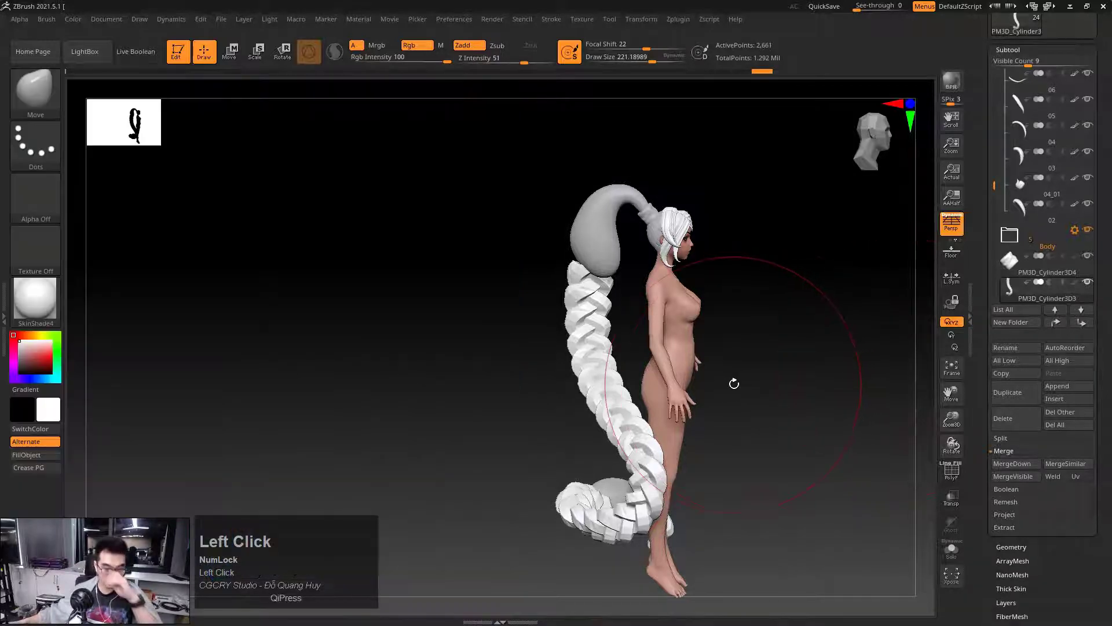
Bring the character reference back up for annotation and try to dismiss the gInk crash dialogs
left_click_drag(734, 384, 785, 278)
key("alt+Tab")
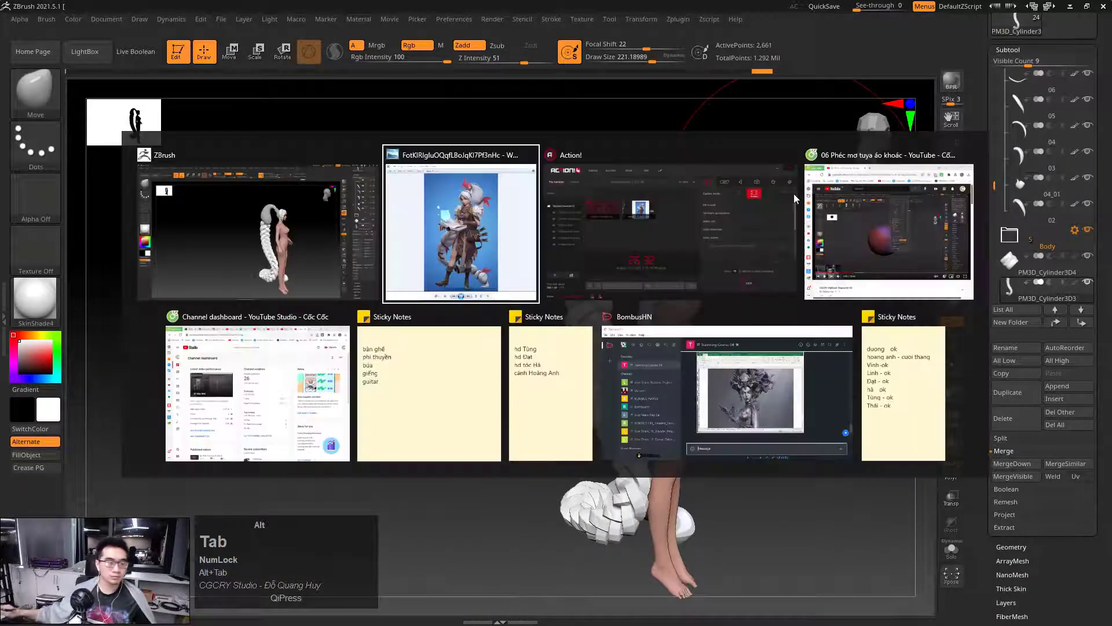
scroll(291, 333, "down", 1)
left_click(273, 350)
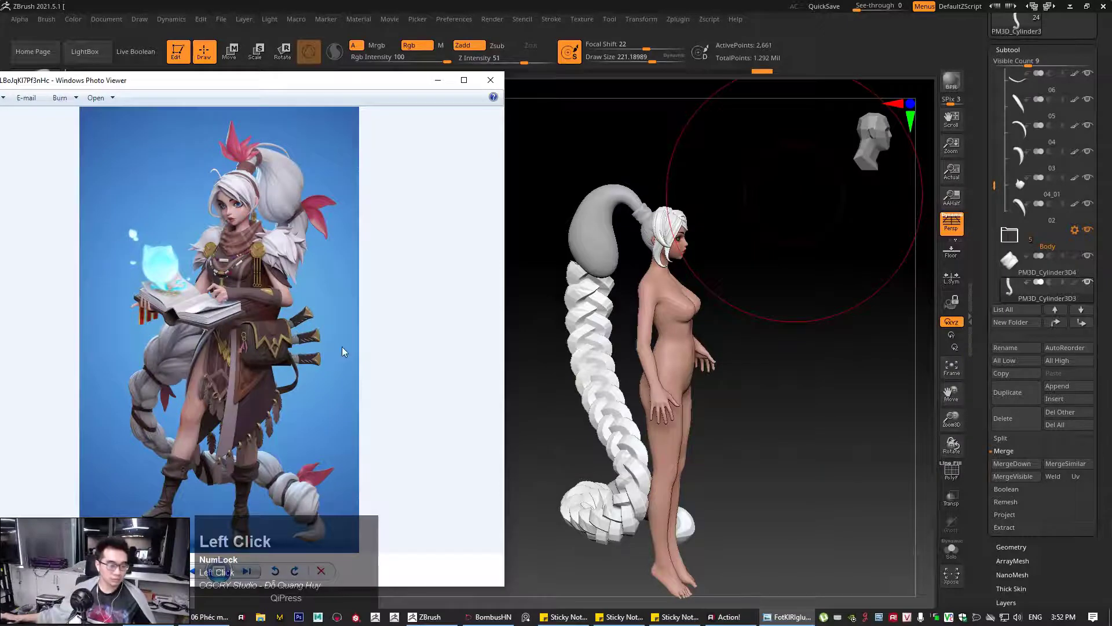
key("ctrl+shift+1")
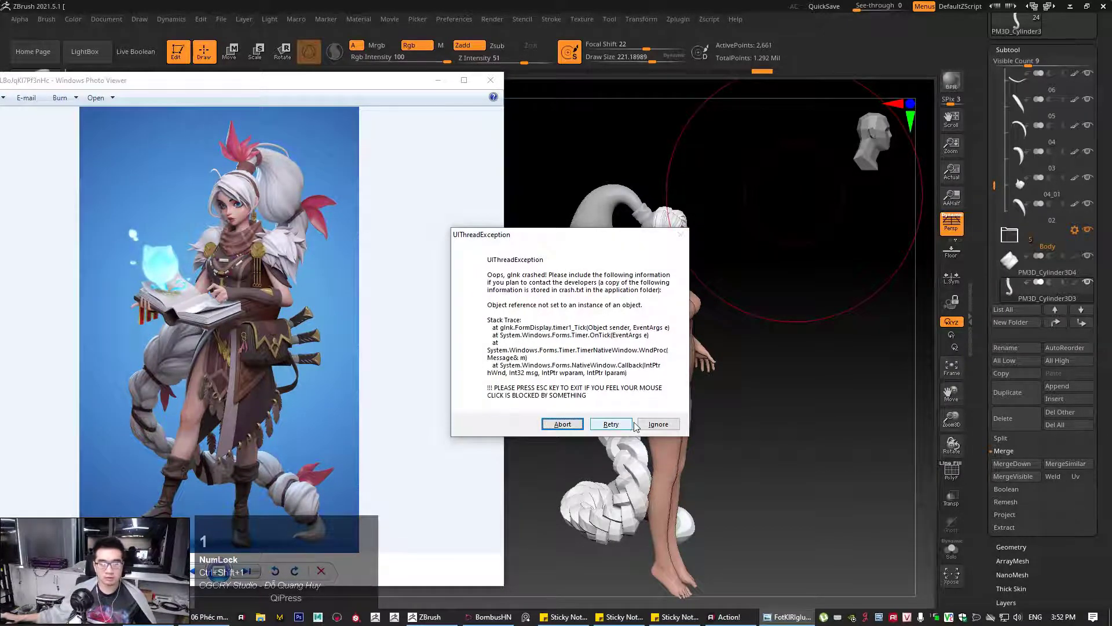
left_click(649, 424)
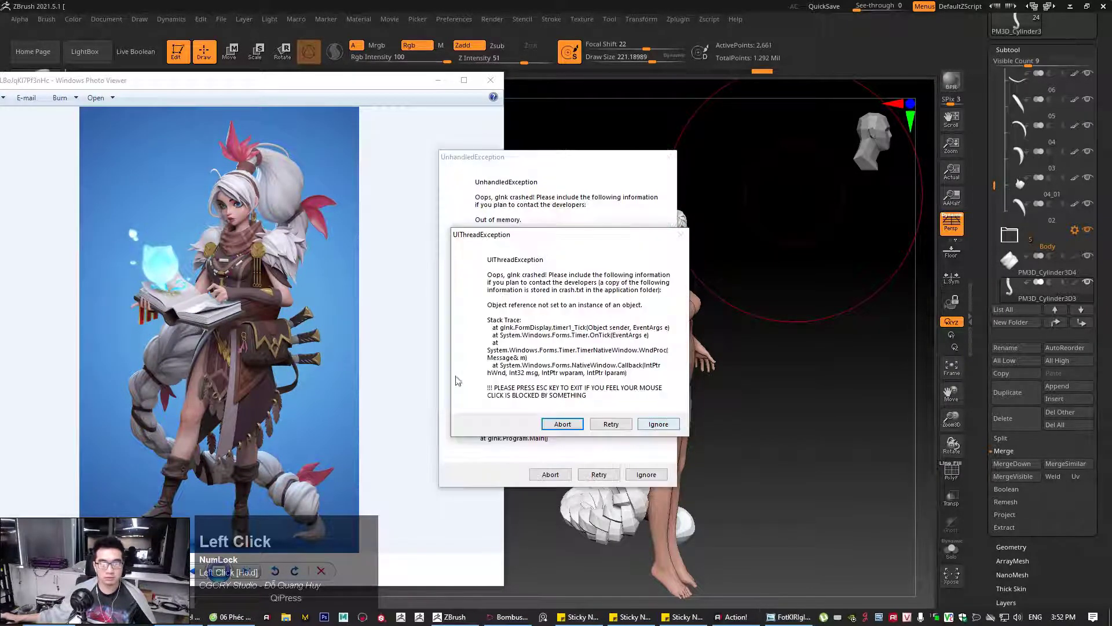
left_click(655, 428)
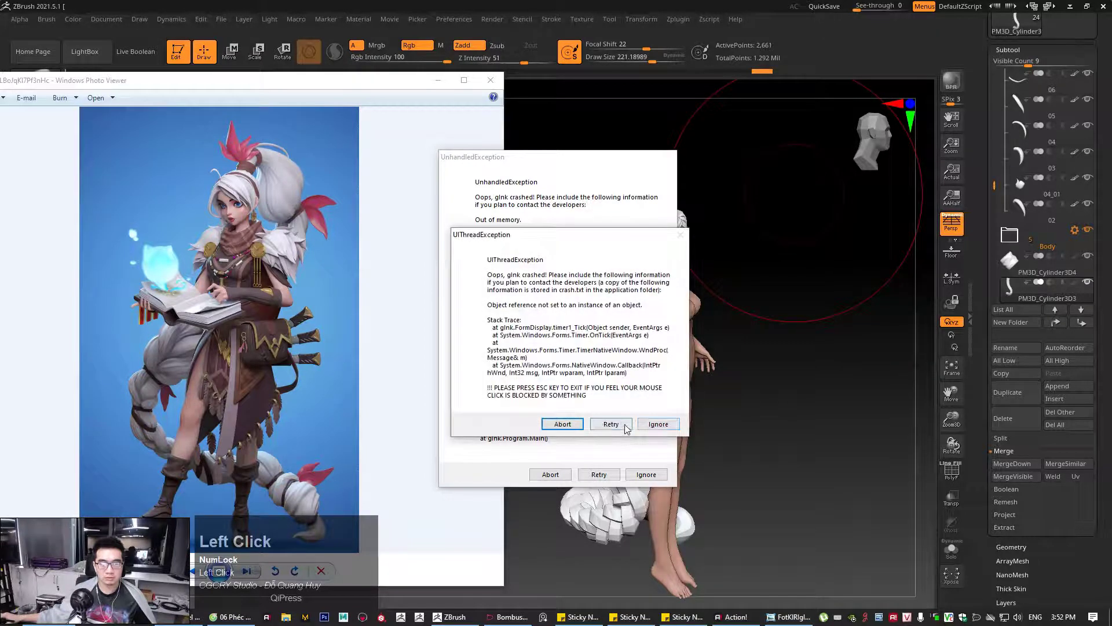
left_click(571, 428)
left_click(580, 425)
left_click(581, 424)
left_click(655, 423)
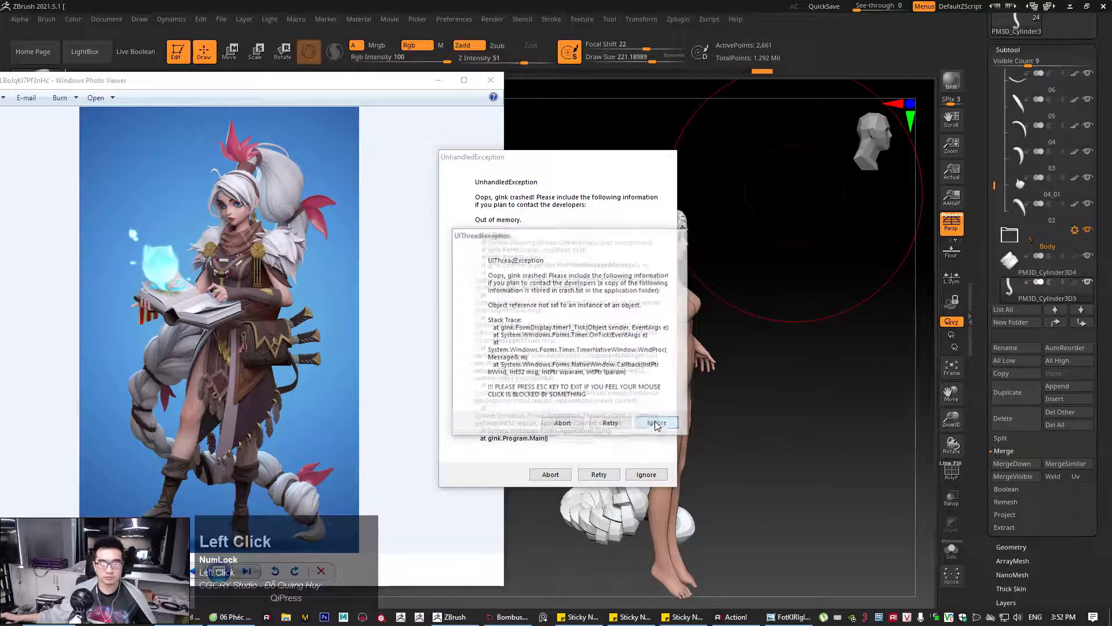
left_click(654, 424)
left_click(655, 424)
left_click(655, 423)
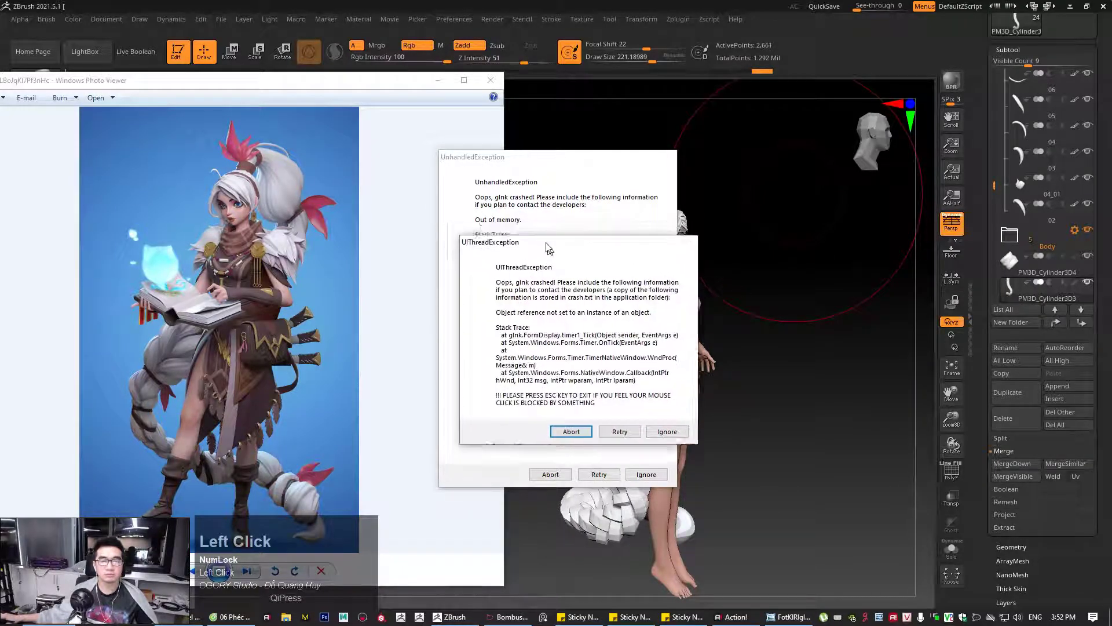
End the suspended gInk process in Task Manager and close Task Manager
left_click_drag(561, 250, 562, 257)
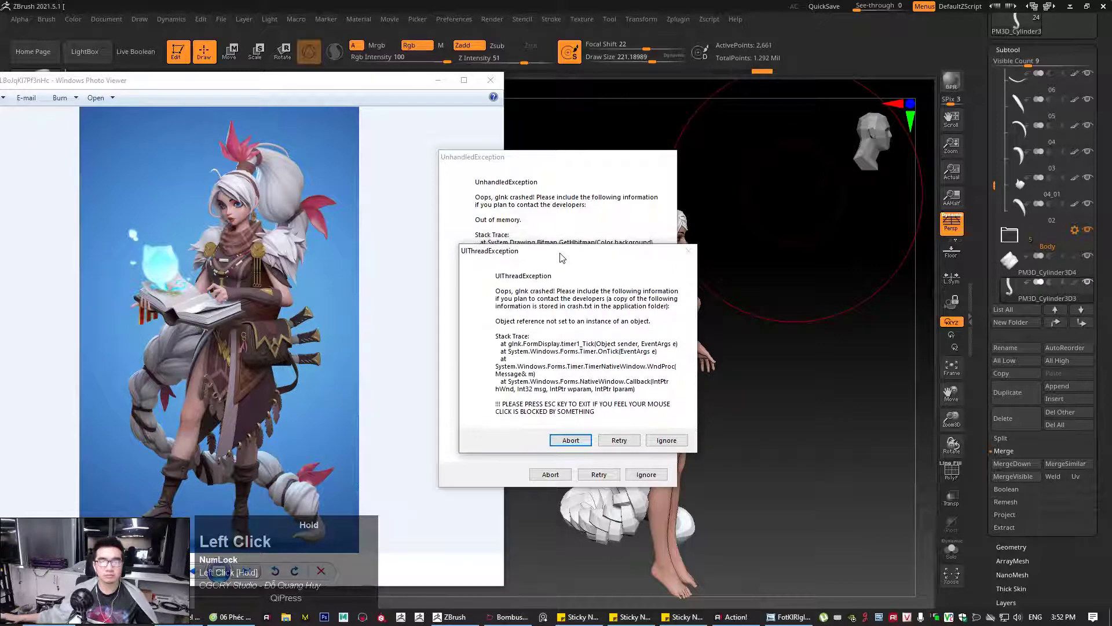
key("ctrl+alt")
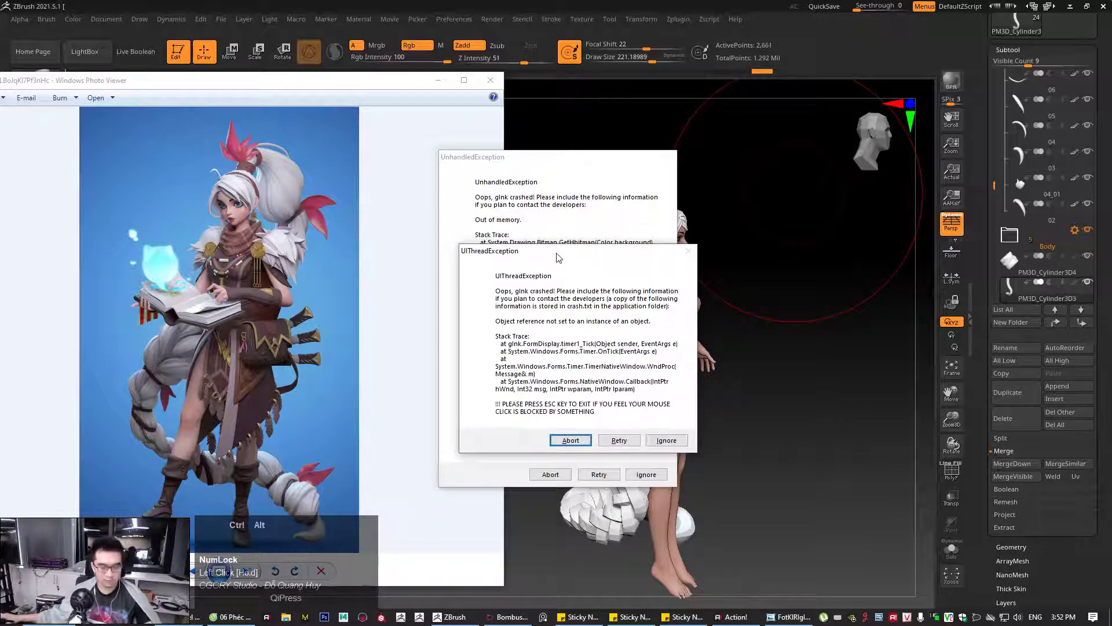
key("ctrl+shift+Escape")
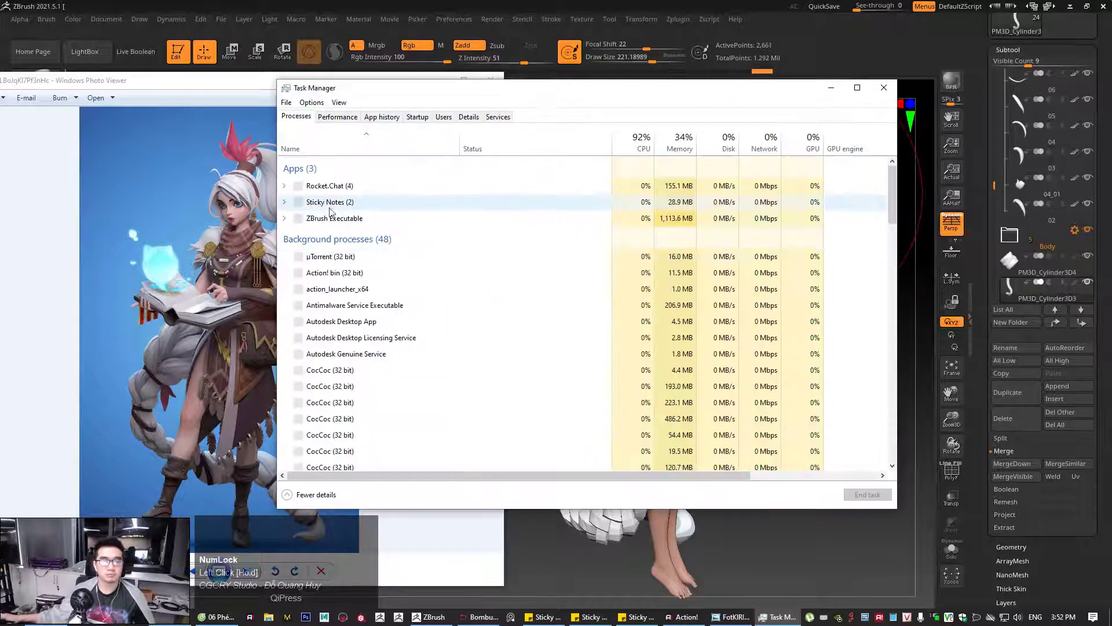
left_click(324, 218)
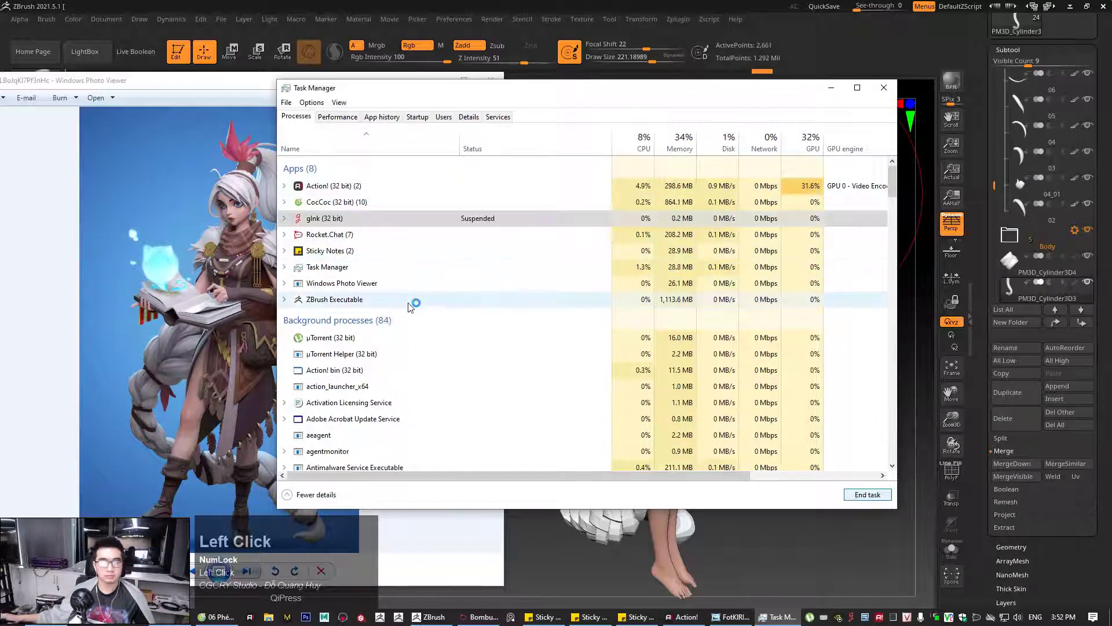
left_click_drag(403, 92, 377, 103)
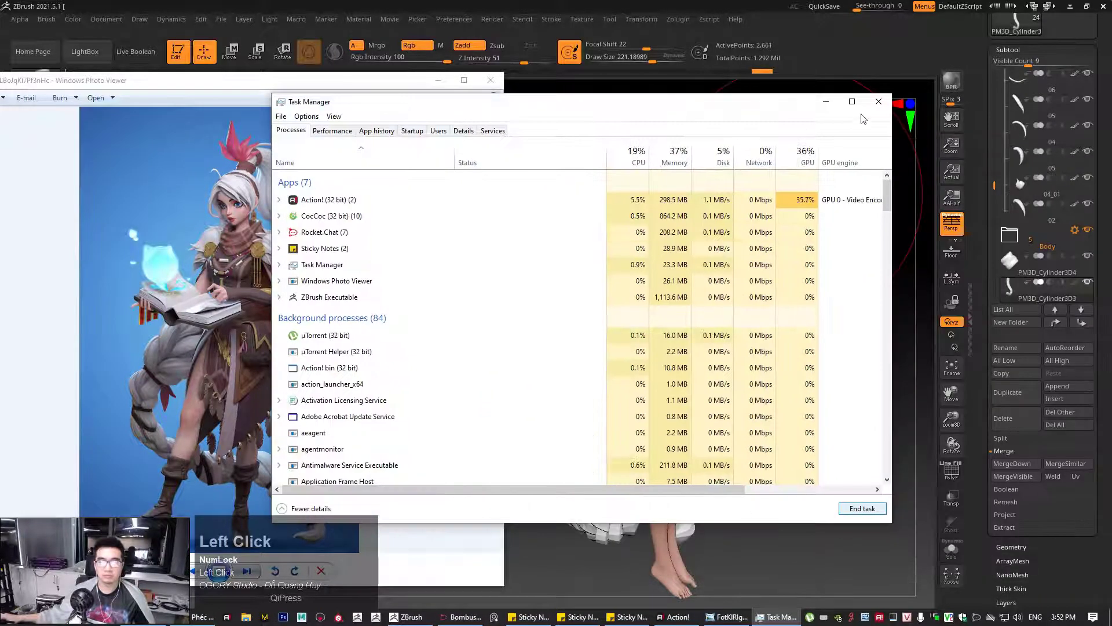
left_click(876, 100)
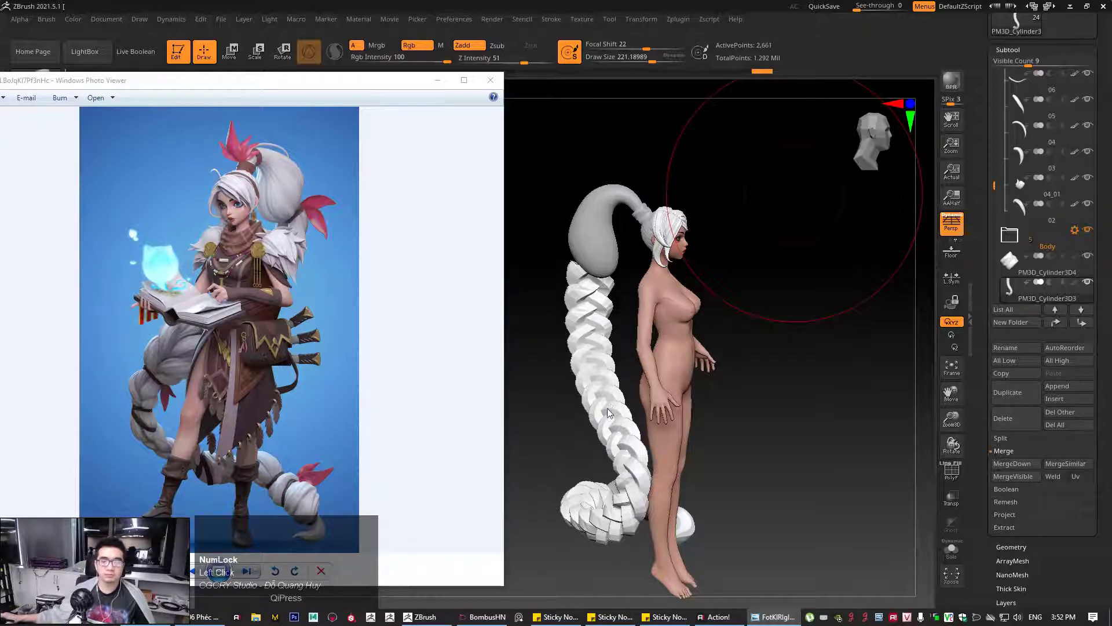
Capture the reference picture as a floating overlay, minimize Windows Photo Viewer, and position the overlay beside the model
left_click(728, 365)
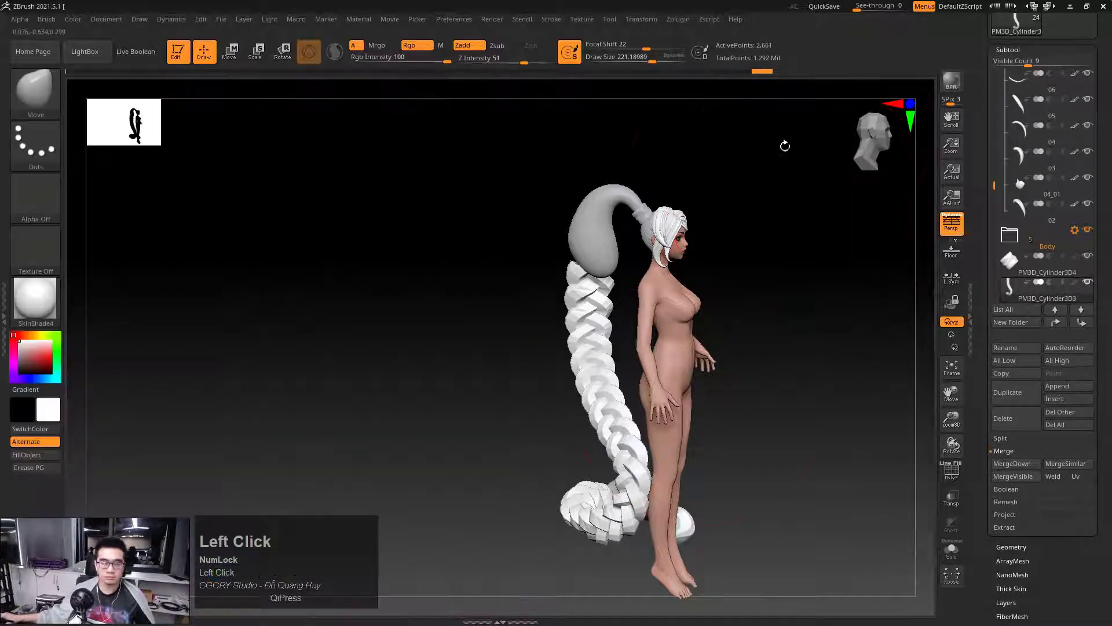
key("alt+Tab")
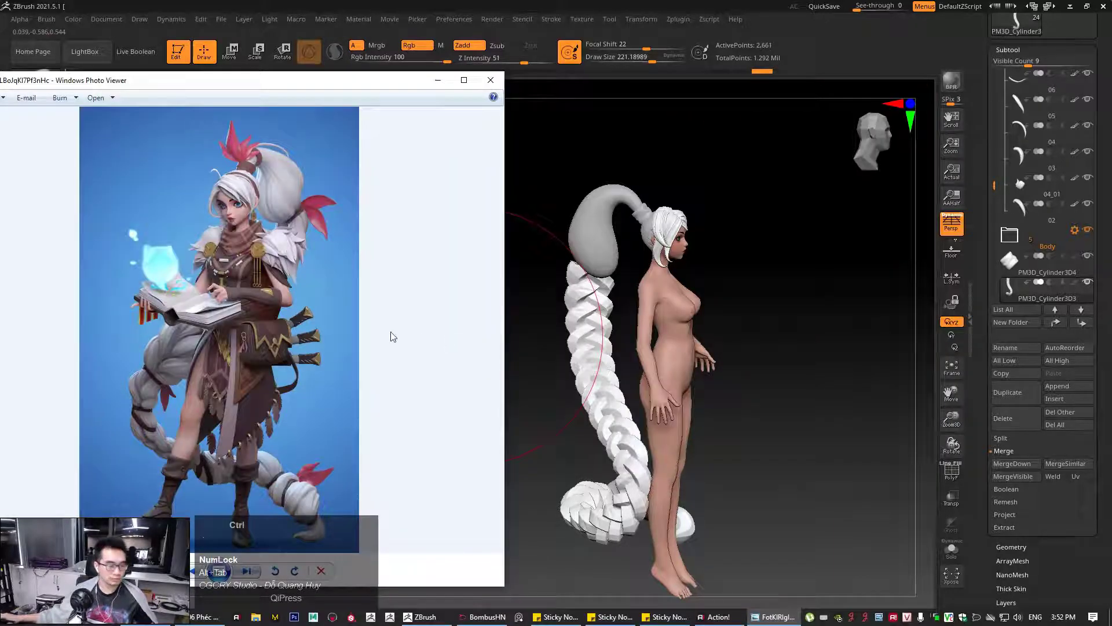
key("ctrl+1")
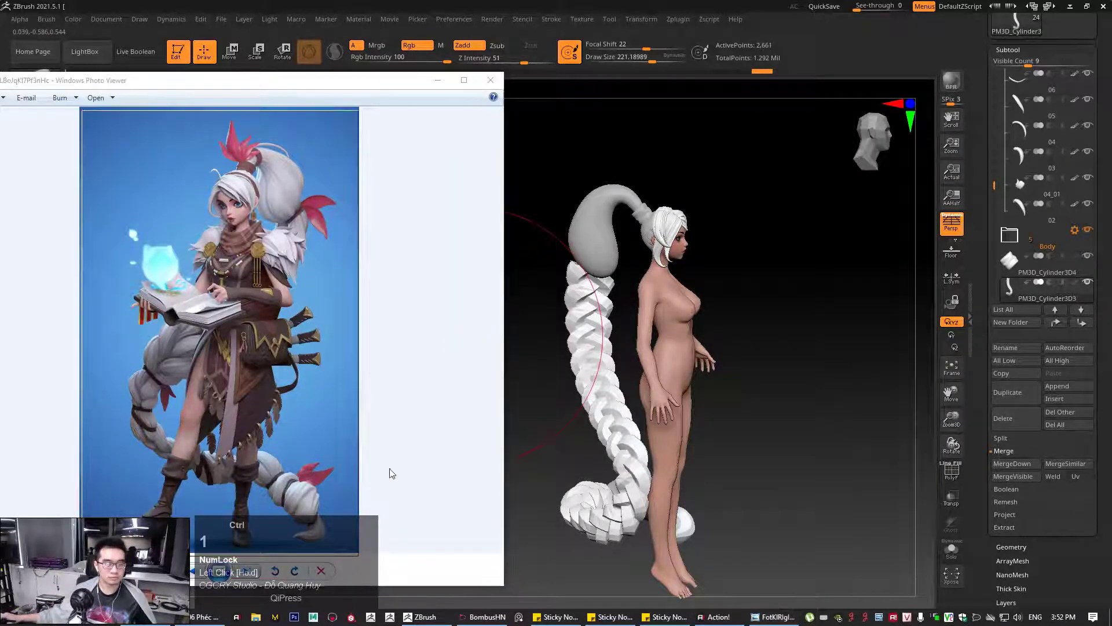
left_click(435, 83)
left_click_drag(254, 341, 205, 338)
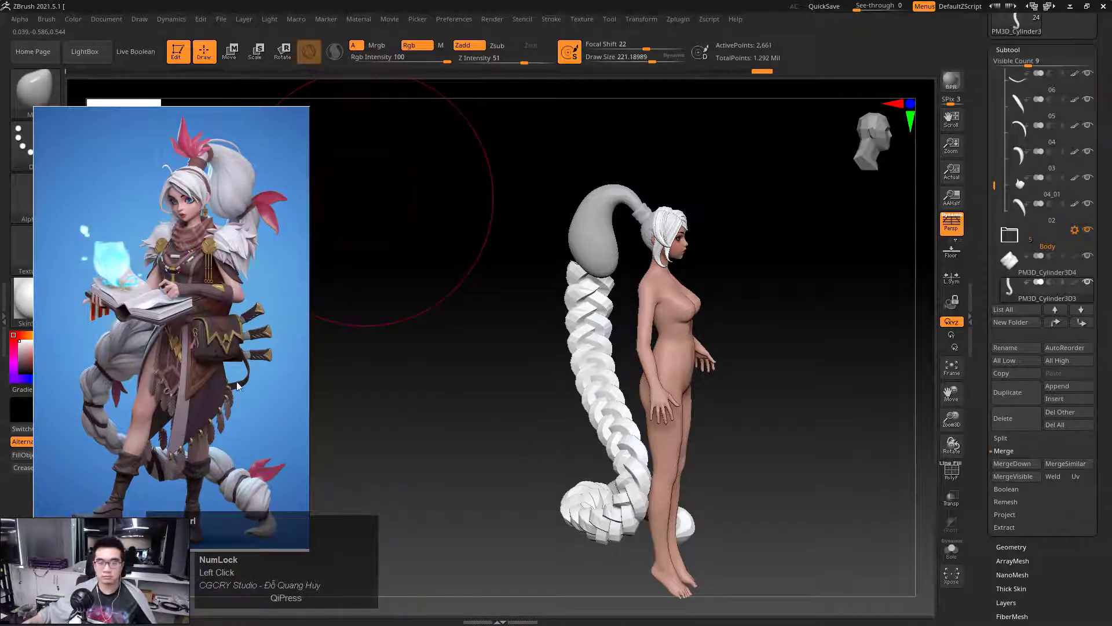
key("ctrl+1")
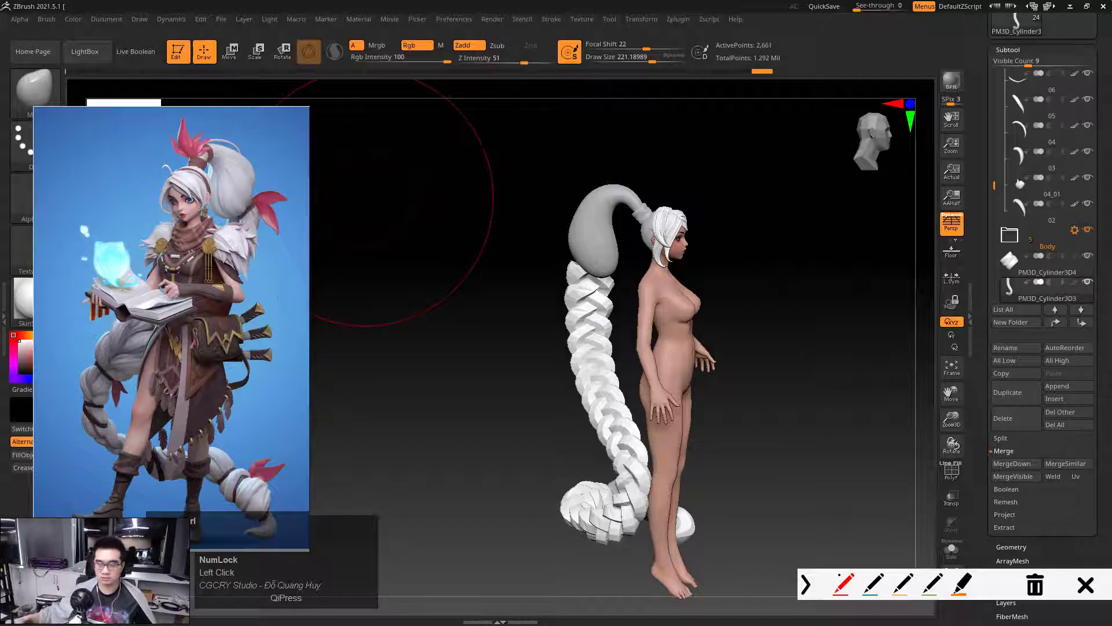
key("Escape")
left_click_drag(226, 345, 206, 344)
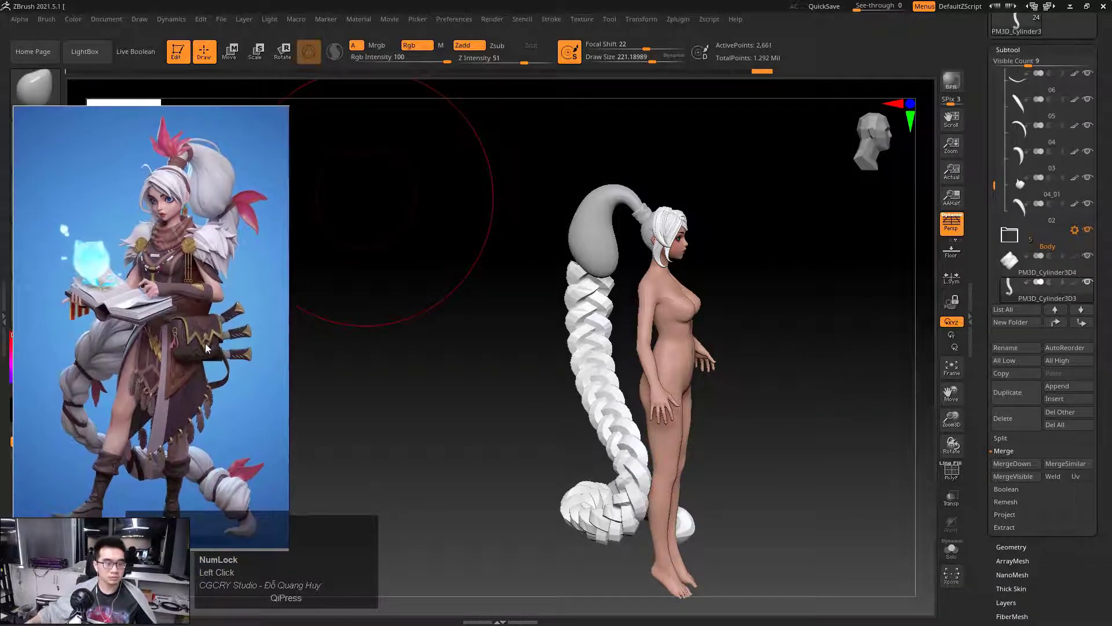
Mark the thick hair section below the book on the reference overlay with red strokes
key("ctrl+1")
mouse_move(106, 379)
left_mouse_down()
mouse_move(101, 348)
mouse_move(127, 310)
left_mouse_up()
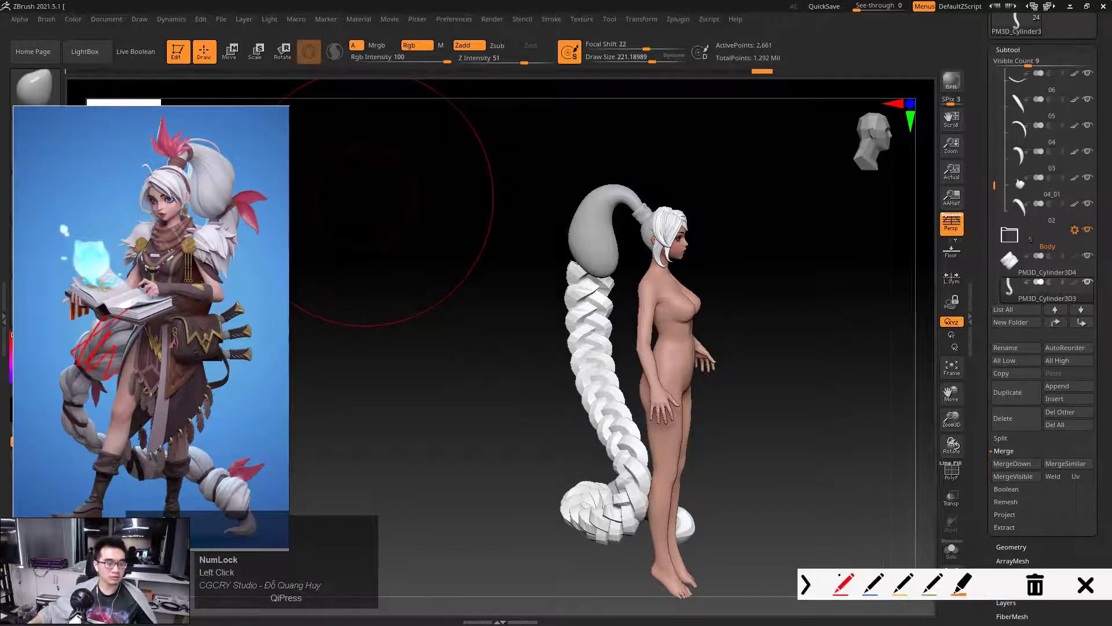
key("Escape")
Save the tool as 05 in the Dat Project folder
mouse_move(524, 402)
left_mouse_down()
mouse_move(486, 422)
mouse_move(506, 422)
mouse_move(450, 385)
mouse_move(408, 382)
mouse_move(524, 390)
mouse_move(556, 405)
mouse_move(575, 379)
left_mouse_up()
left_click_drag(757, 374, 782, 355)
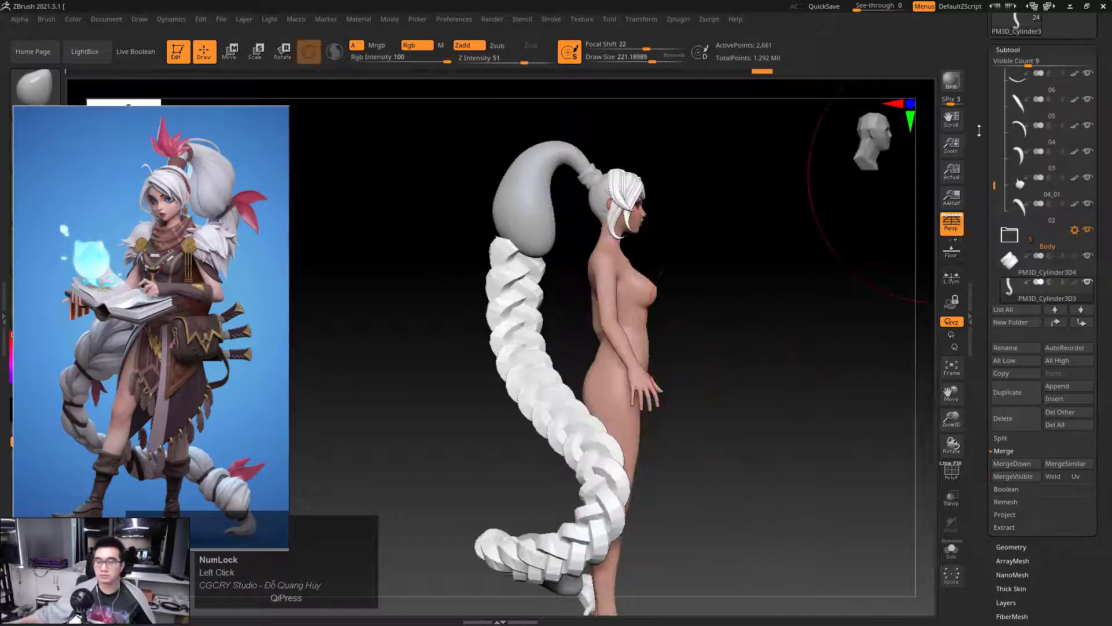
left_click_drag(979, 129, 978, 331)
left_click(1056, 37)
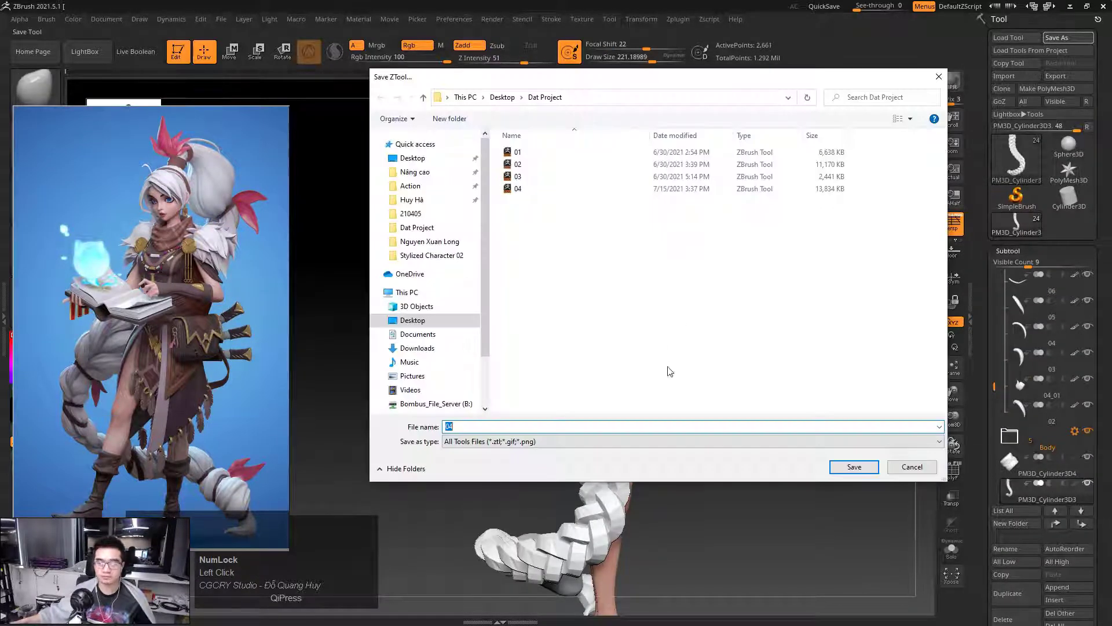
type("05")
left_click(848, 467)
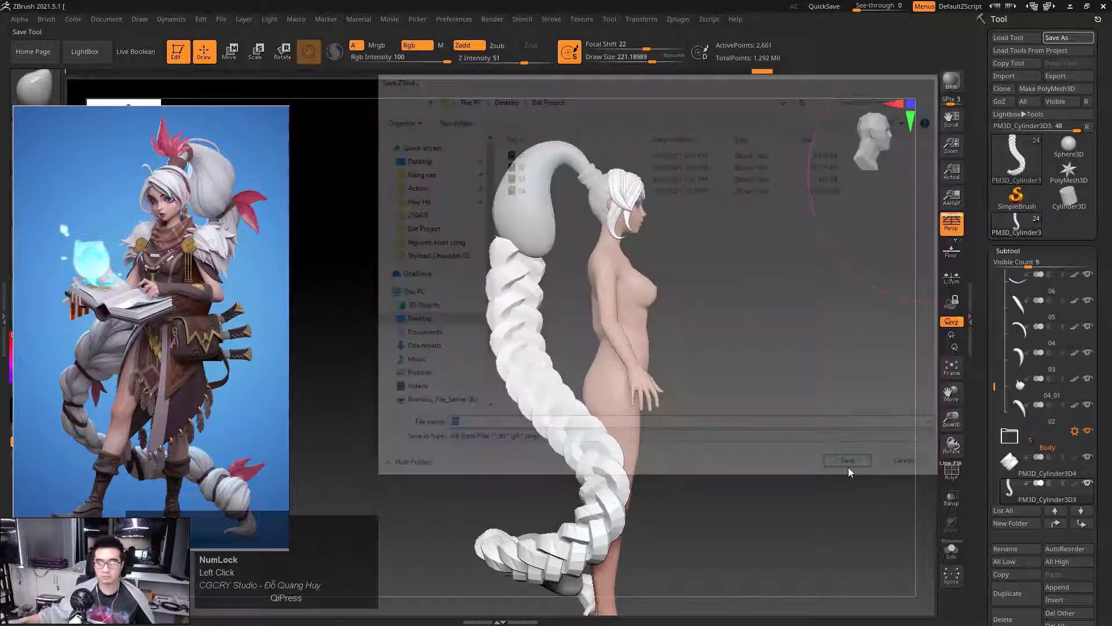
Append a Cylinder3D subtool and shrink it into a small, thin disc at the model's scale
left_click_drag(794, 423, 779, 320)
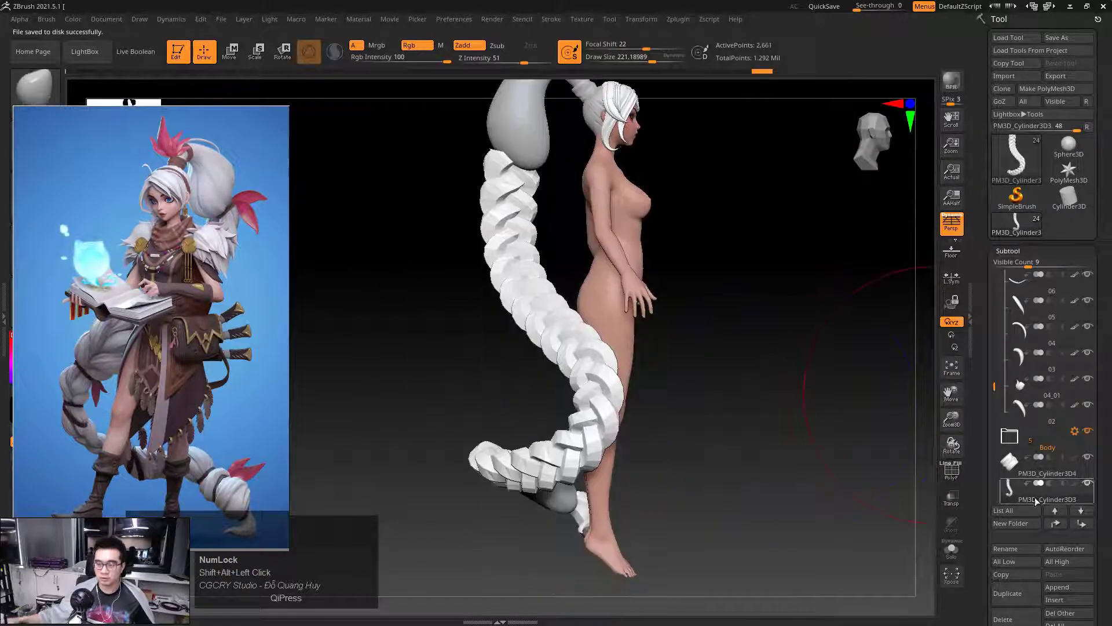
left_click_drag(984, 525, 984, 401)
left_click(1060, 463)
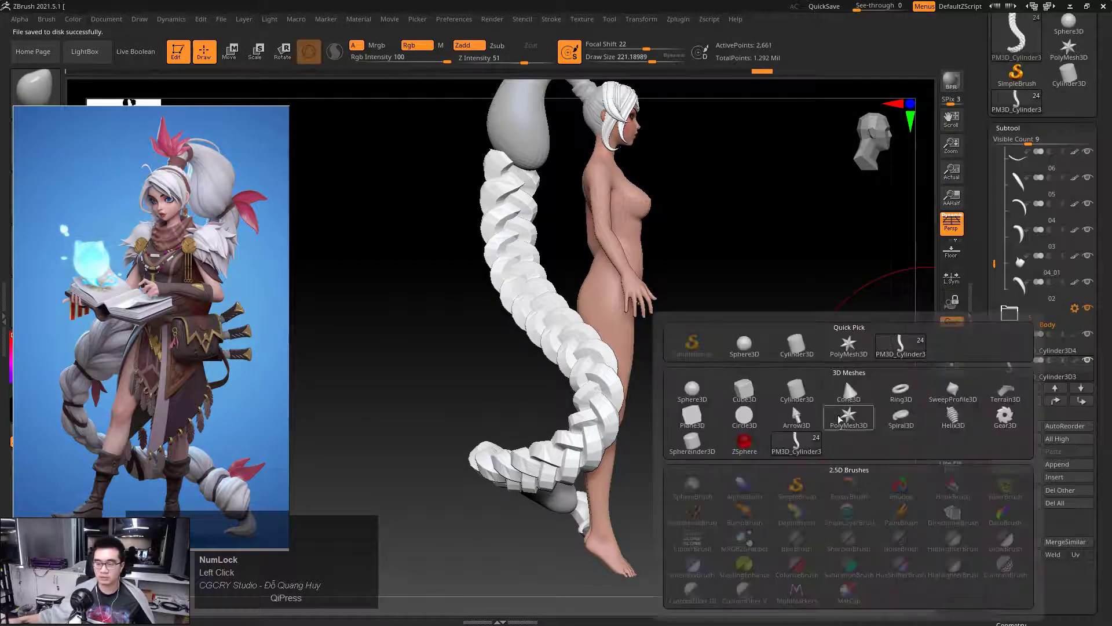
left_click(791, 345)
key("r")
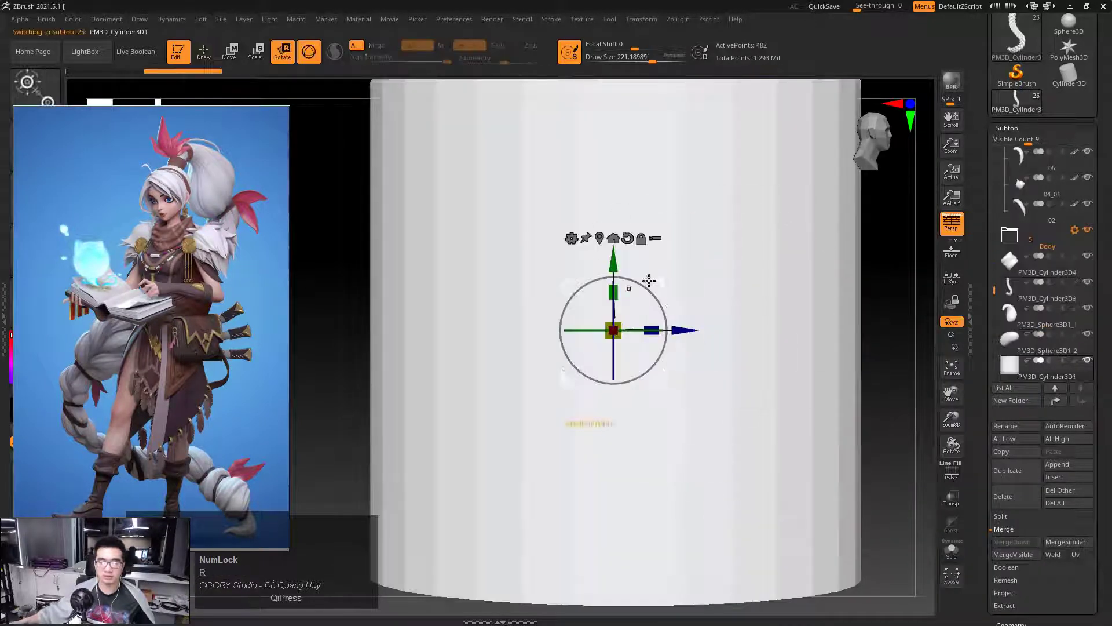
mouse_move(620, 320)
left_mouse_down()
mouse_move(546, 410)
mouse_move(619, 294)
mouse_move(616, 326)
left_mouse_up()
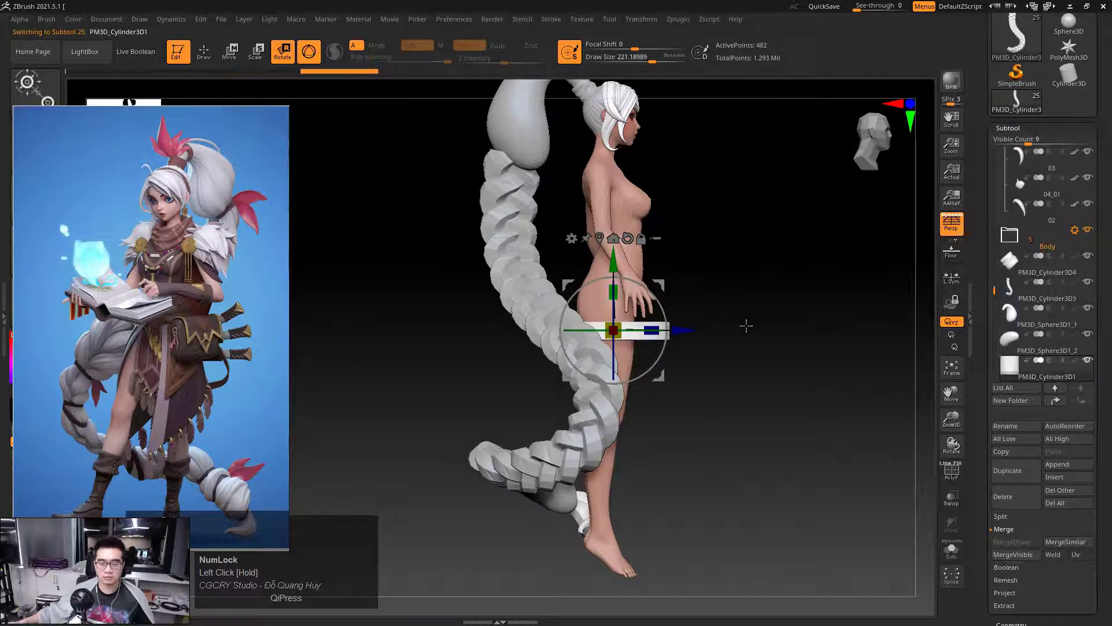
Move the disc onto the braid's bend beside the leg and rotate it to wrap across the braid
left_click_drag(745, 325, 696, 322)
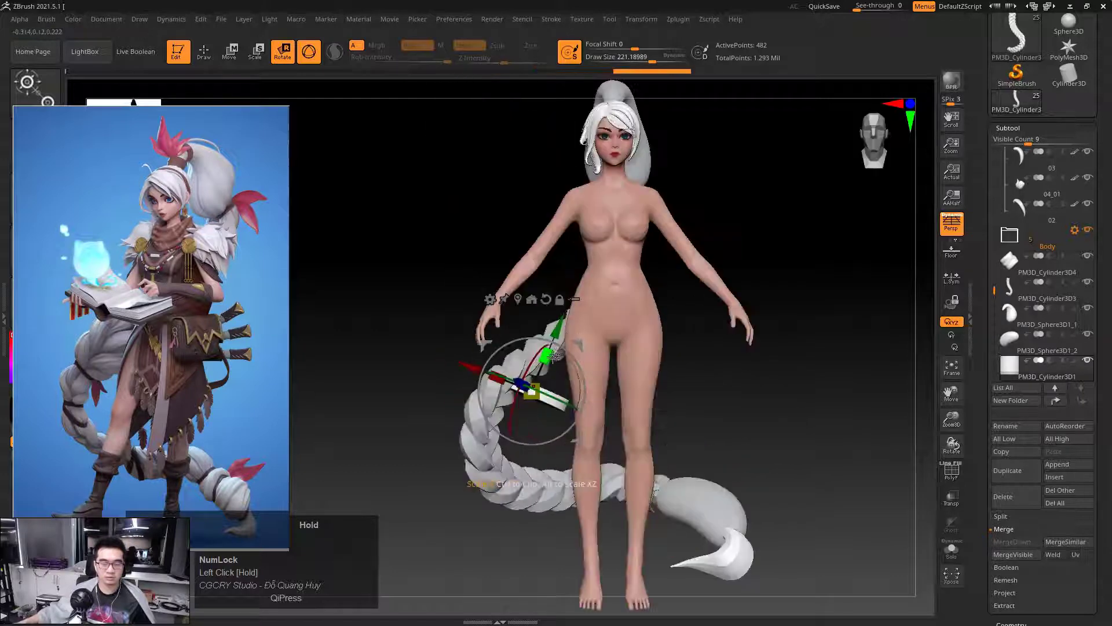
left_click_drag(576, 344, 553, 329)
left_click_drag(371, 359, 475, 364)
left_click_drag(649, 371, 582, 365)
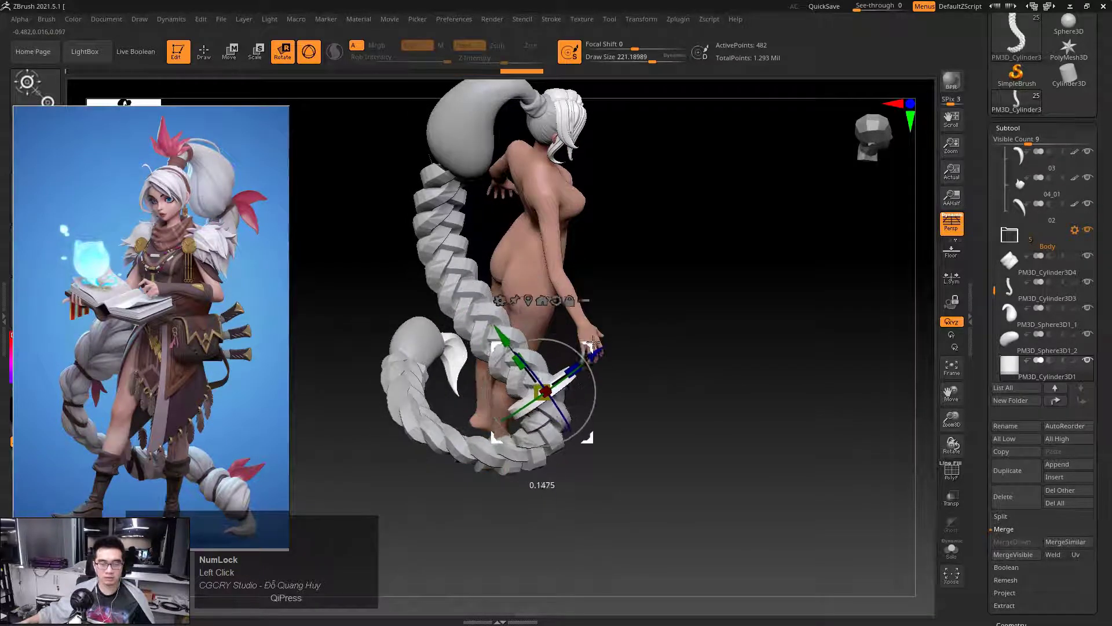
left_click_drag(686, 398, 628, 353)
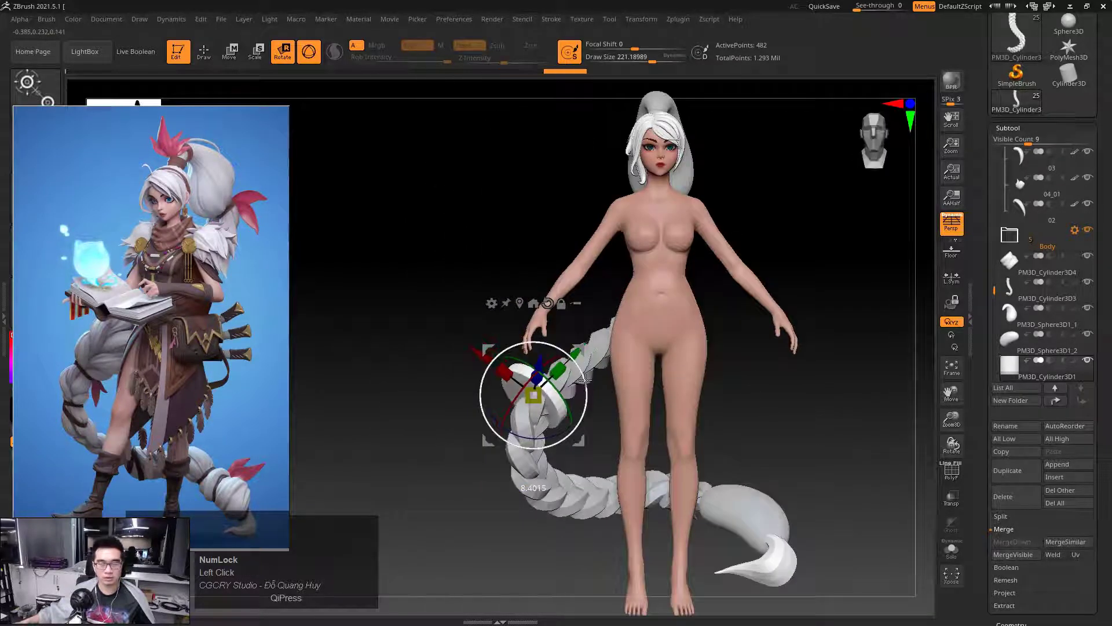
Scale the disc to fit the braid's bend and adjust its thickness along its axis into a narrow band
key("q")
left_click_drag(487, 487, 469, 469)
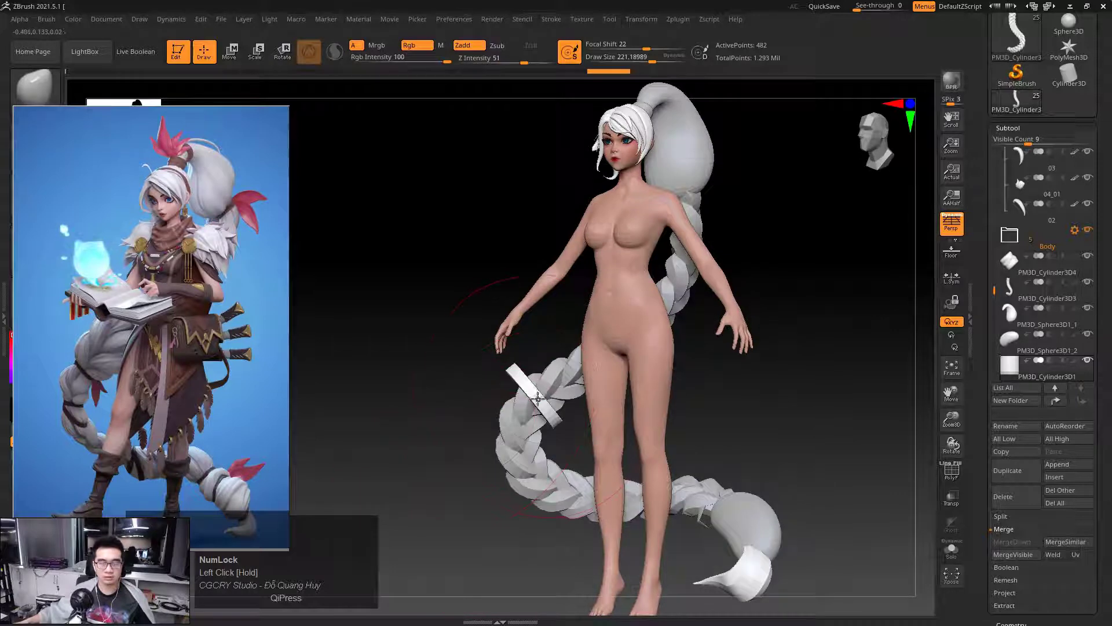
key("e")
key("w")
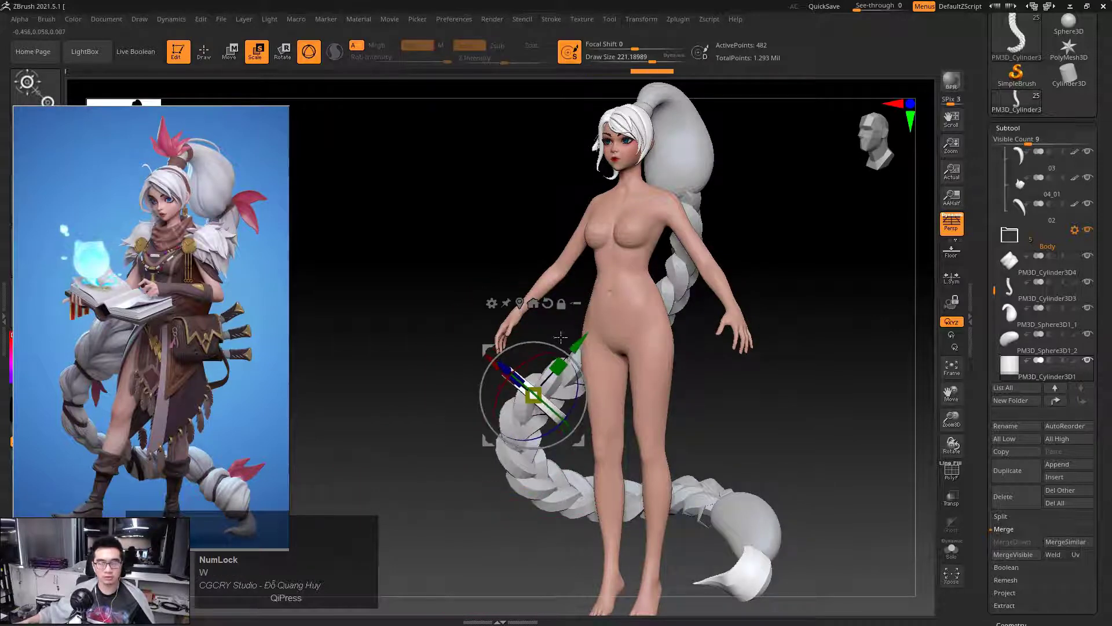
key("r")
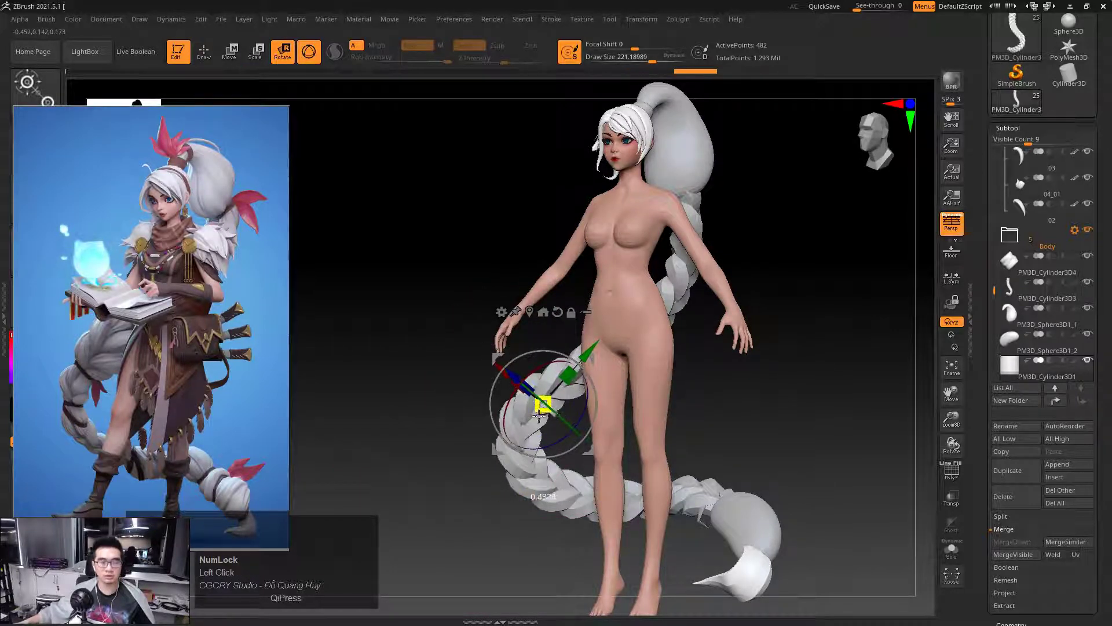
left_click_drag(545, 409, 547, 406)
mouse_move(586, 351)
left_mouse_down()
mouse_move(595, 386)
mouse_move(582, 353)
left_mouse_up()
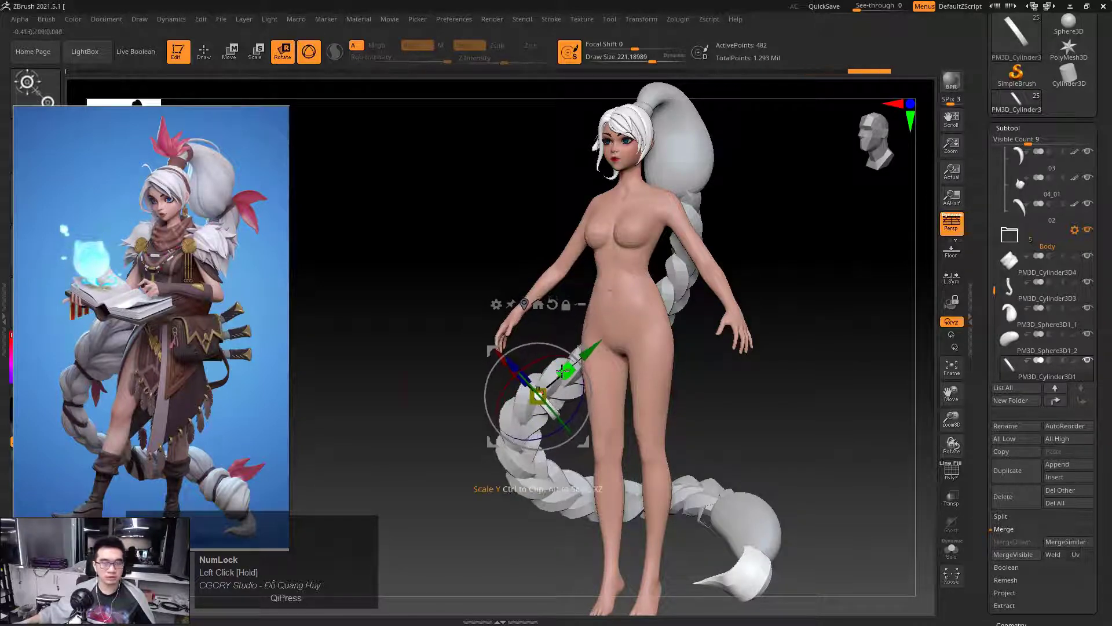
Examine from the front, side and back how the band wraps around the braid's bend
key("q")
mouse_move(489, 430)
left_mouse_down()
mouse_move(499, 437)
mouse_move(511, 401)
mouse_move(534, 392)
left_mouse_up()
key("w")
key("q")
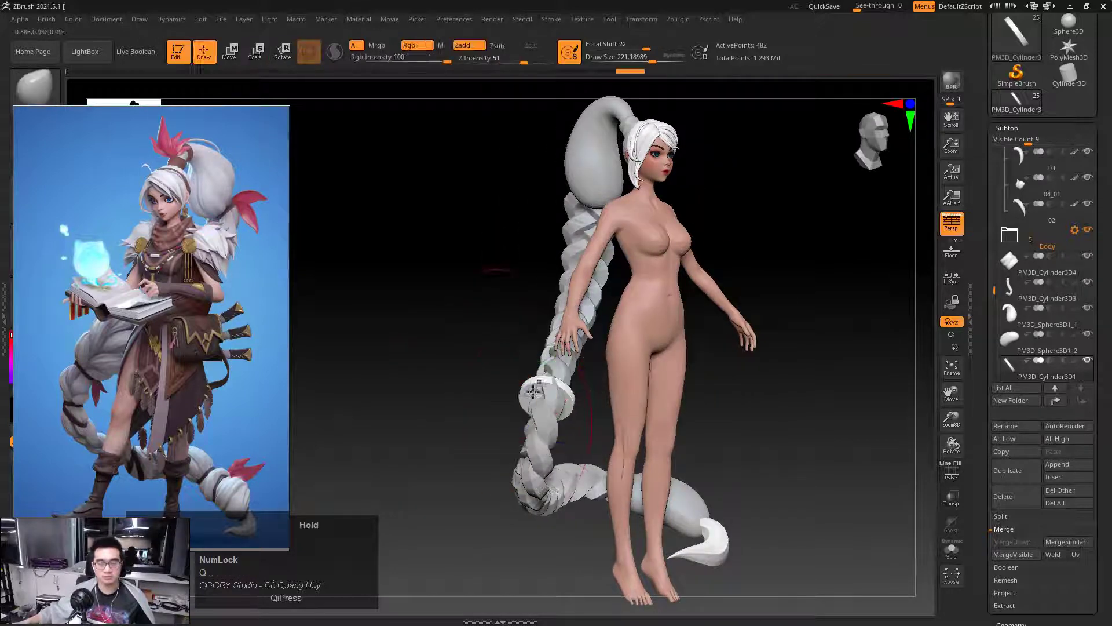
left_click_drag(451, 433, 675, 376)
right_click_drag(675, 376, 638, 355, "ctrl")
left_click_drag(677, 388, 469, 348, "alt")
left_click_drag(755, 365, 779, 388)
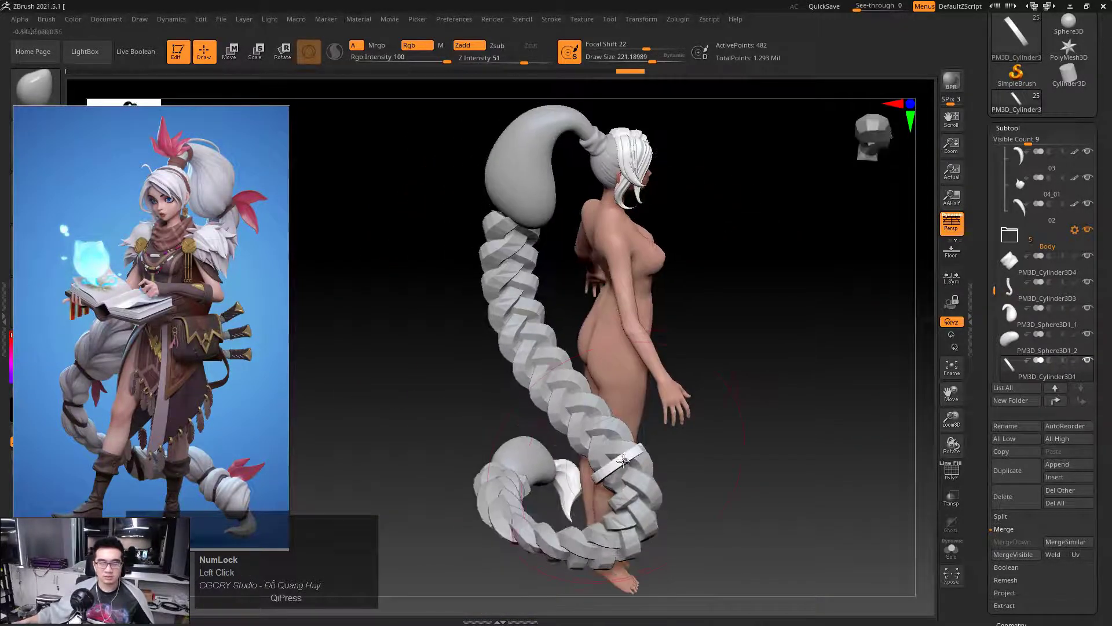
Outline the braid section between the ponytail and the band with red annotation strokes, clearing them when finished
key("ctrl+shift+1")
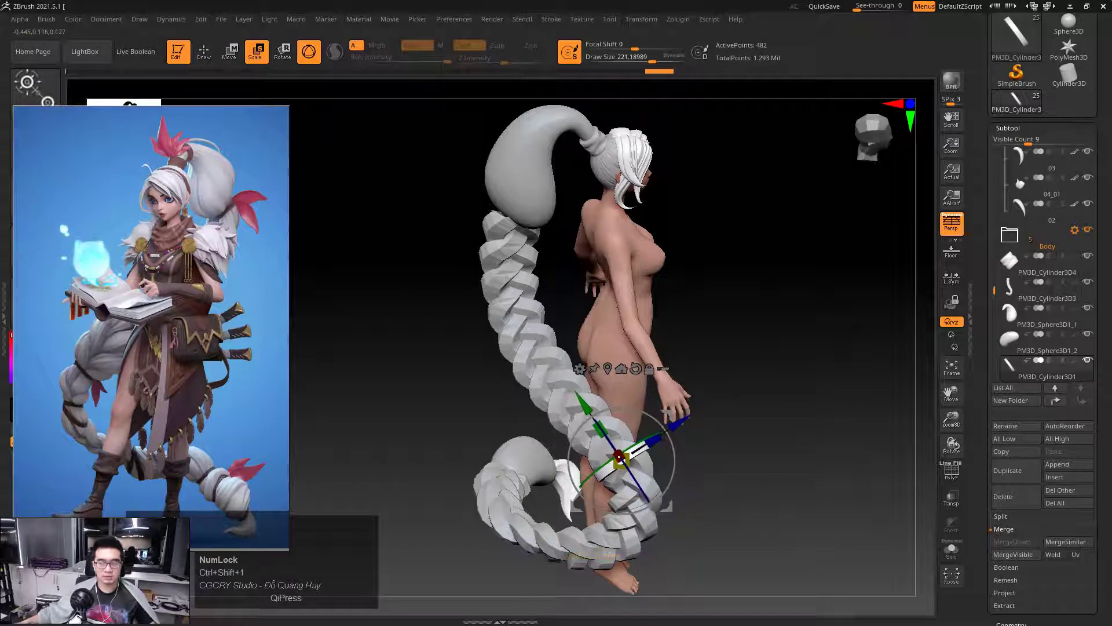
mouse_move(502, 215)
left_mouse_down()
mouse_move(509, 443)
mouse_move(565, 252)
left_mouse_up()
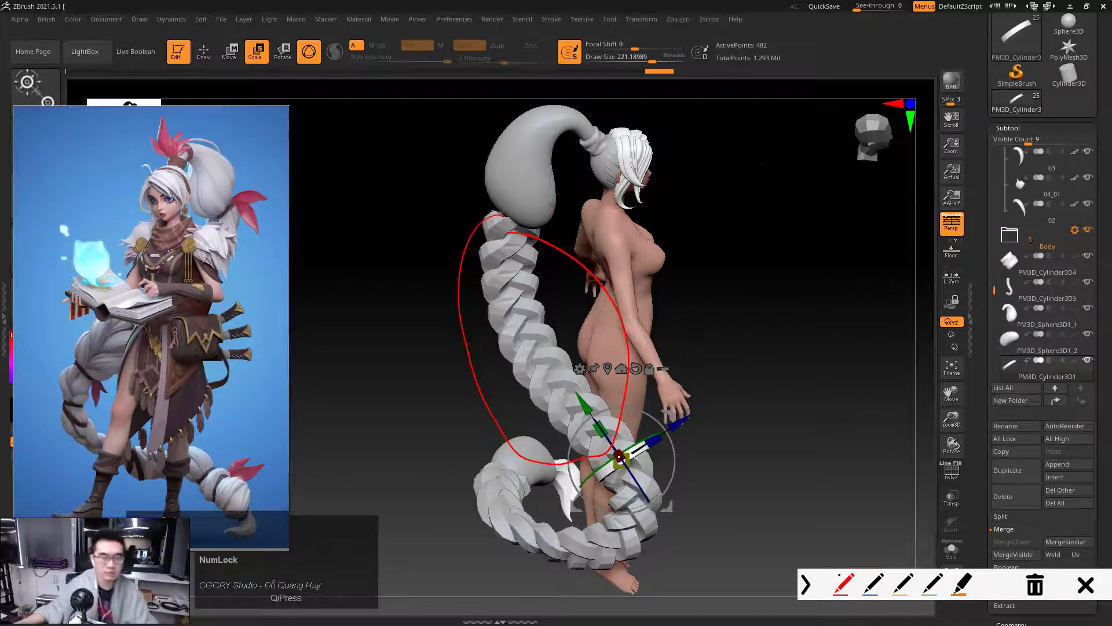
key("Escape")
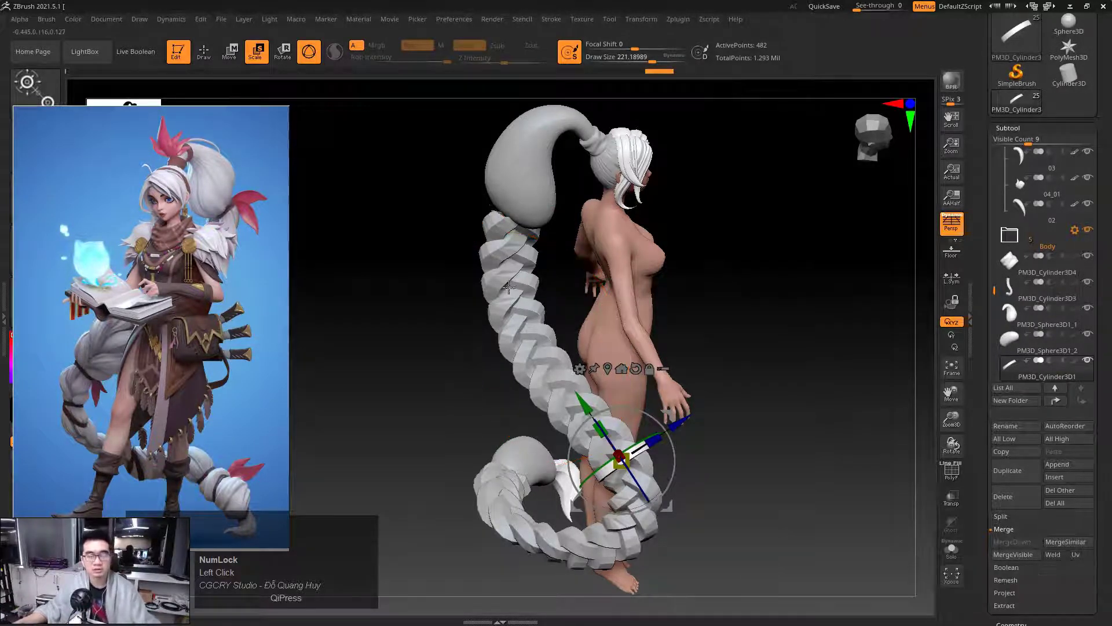
left_click_drag(785, 252, 695, 258)
key("q")
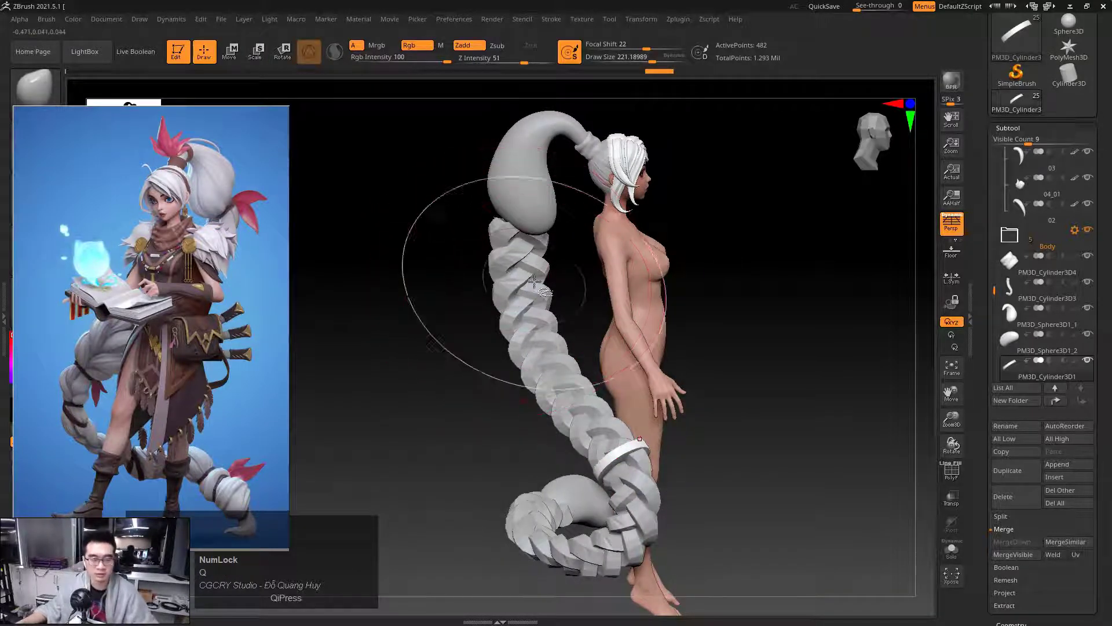
key("ctrl+1")
left_click_drag(507, 219, 510, 296)
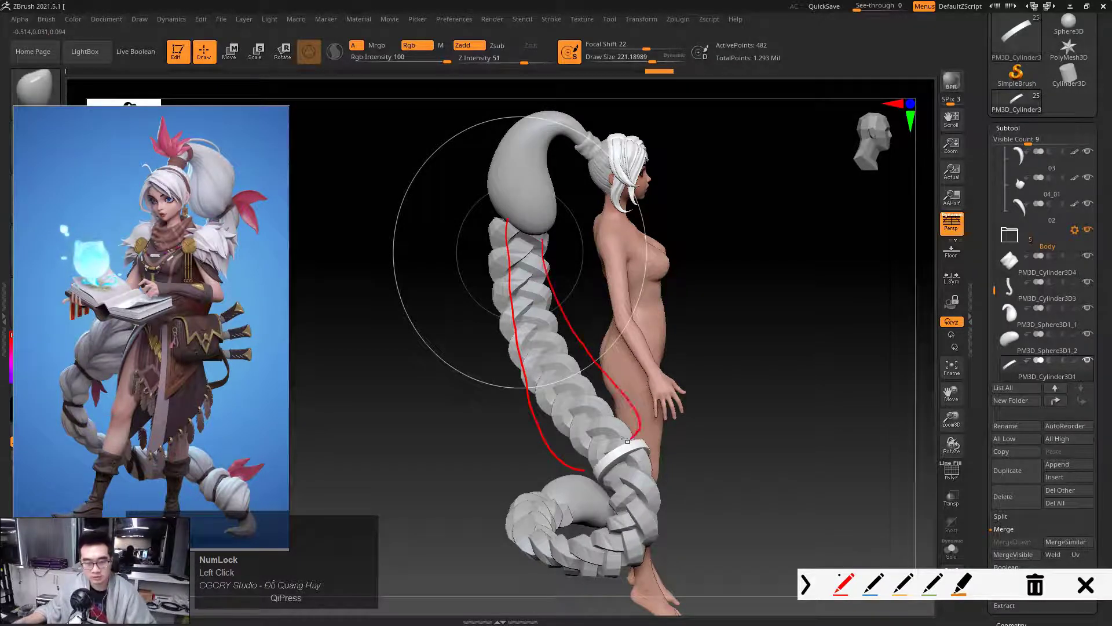
key("Escape")
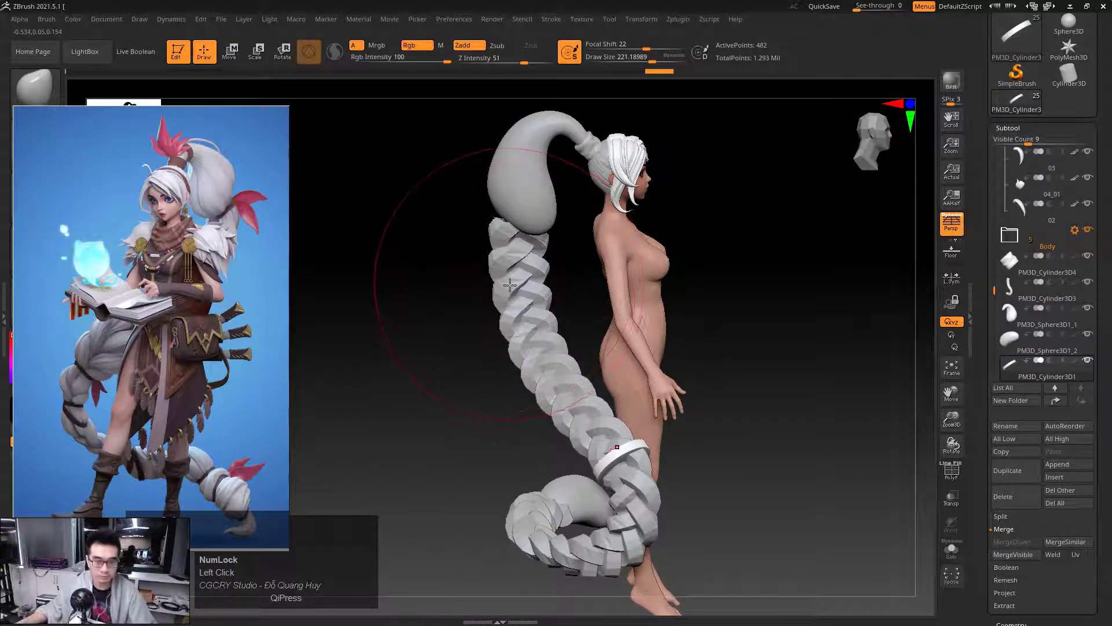
Select the braid and reshape its top end beneath the ponytail with the Move brush, reducing the draw size to about 177
left_click(513, 288, "alt")
left_click_drag(464, 309, 429, 249)
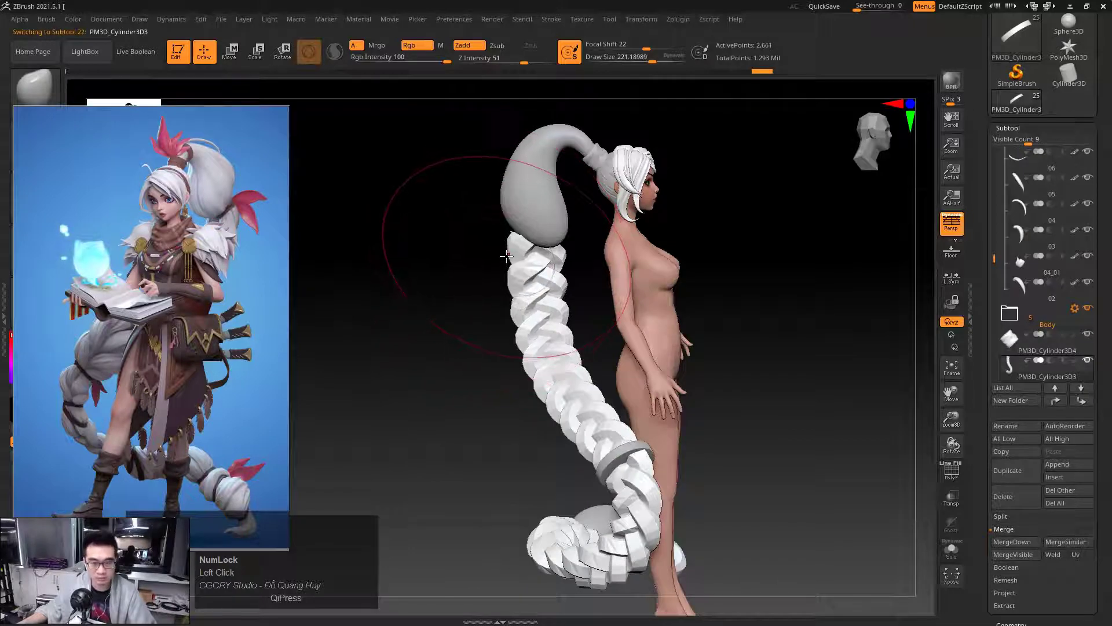
left_click_drag(554, 263, 558, 257)
mouse_move(539, 261)
left_mouse_down()
mouse_move(524, 249)
mouse_move(554, 246)
left_mouse_up()
key("space")
left_click_drag(666, 243, 563, 254)
mouse_move(745, 236)
left_mouse_down()
mouse_move(748, 226)
mouse_move(771, 228)
left_mouse_up()
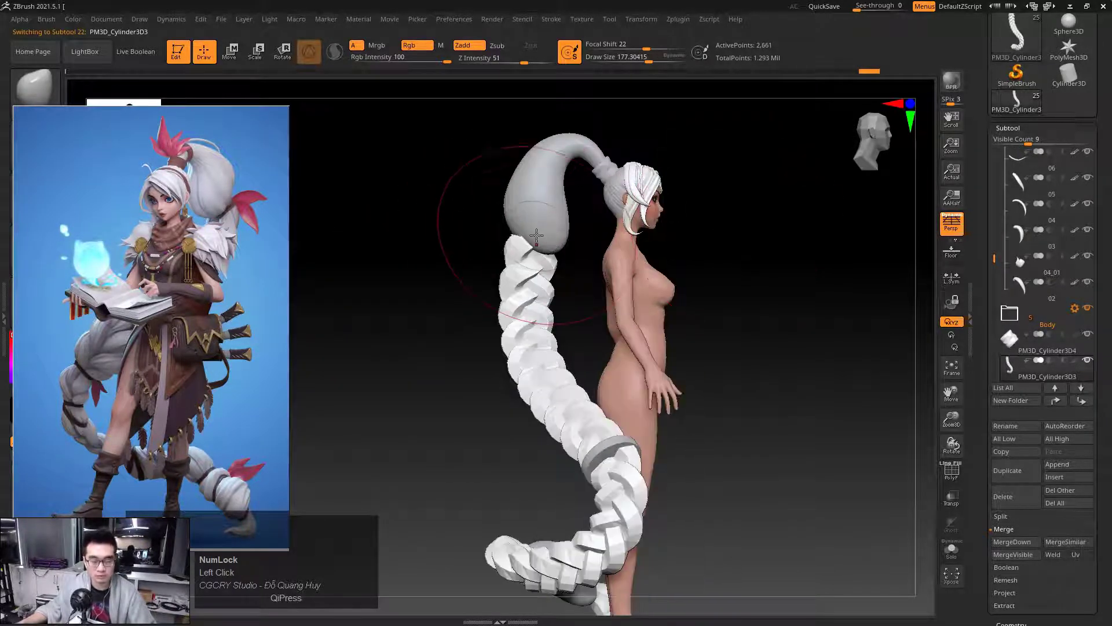
Trace the curve from the ponytail's root down into the braid with red annotation strokes, then clear them
key("ctrl+alt+g")
left_click_drag(596, 158, 534, 201)
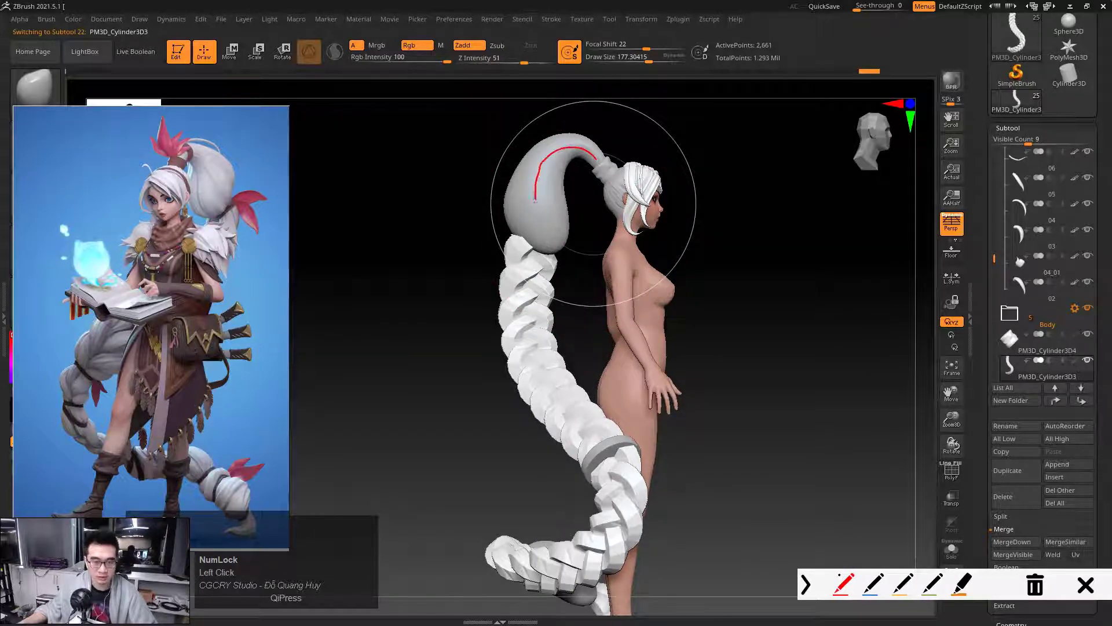
left_click(1086, 584)
key("ctrl+1")
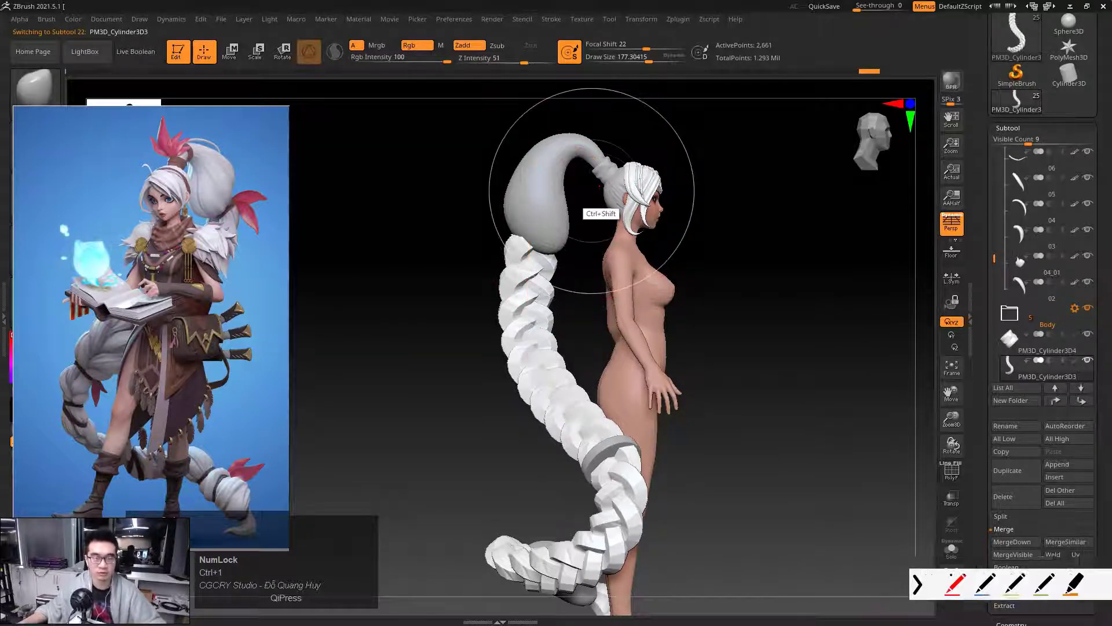
mouse_move(603, 171)
left_mouse_down()
mouse_move(550, 167)
mouse_move(585, 442)
left_mouse_up()
key("ctrl+alt+g")
Pull the ponytail's back contour outward and shift the braid's top back to follow it, using a draw size of about 292
left_click(536, 232, "alt")
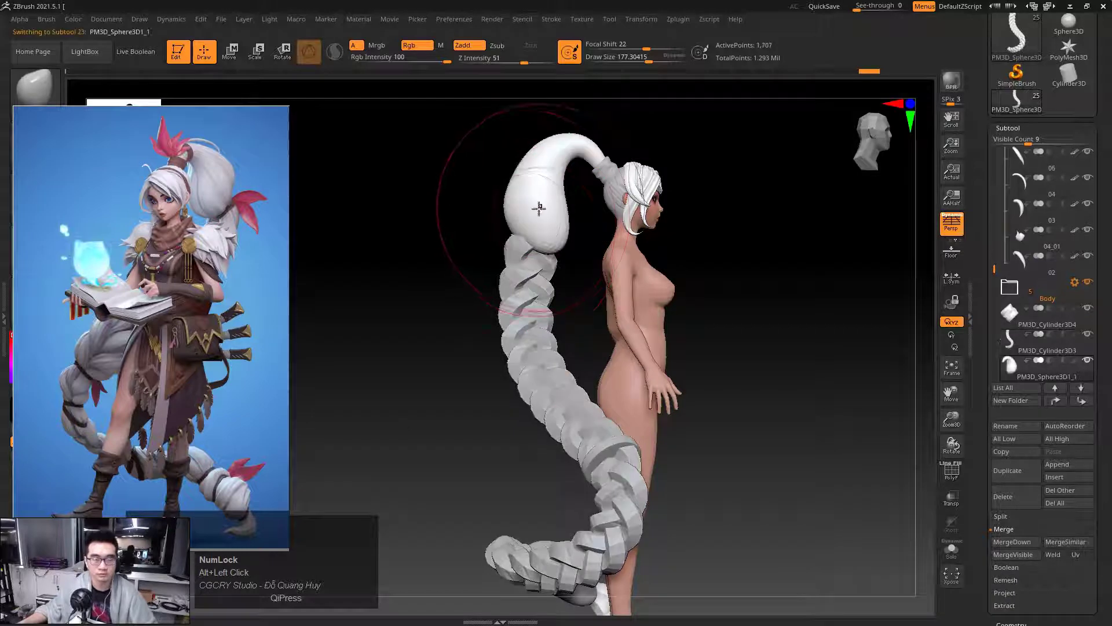
left_click_drag(535, 232, 502, 220)
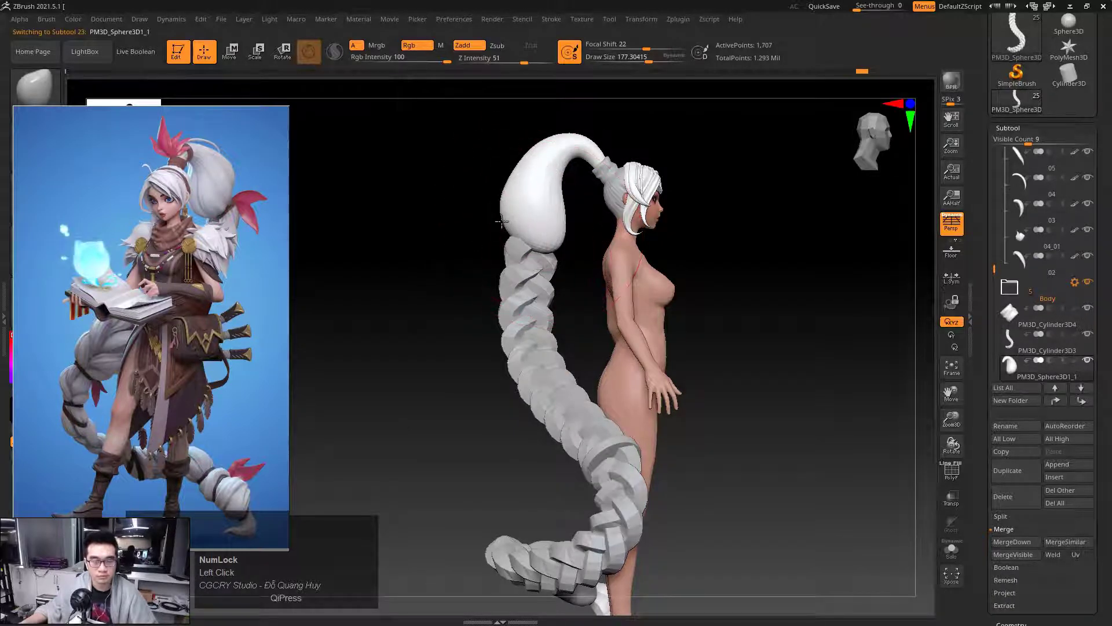
left_click(533, 263, "alt")
key("space")
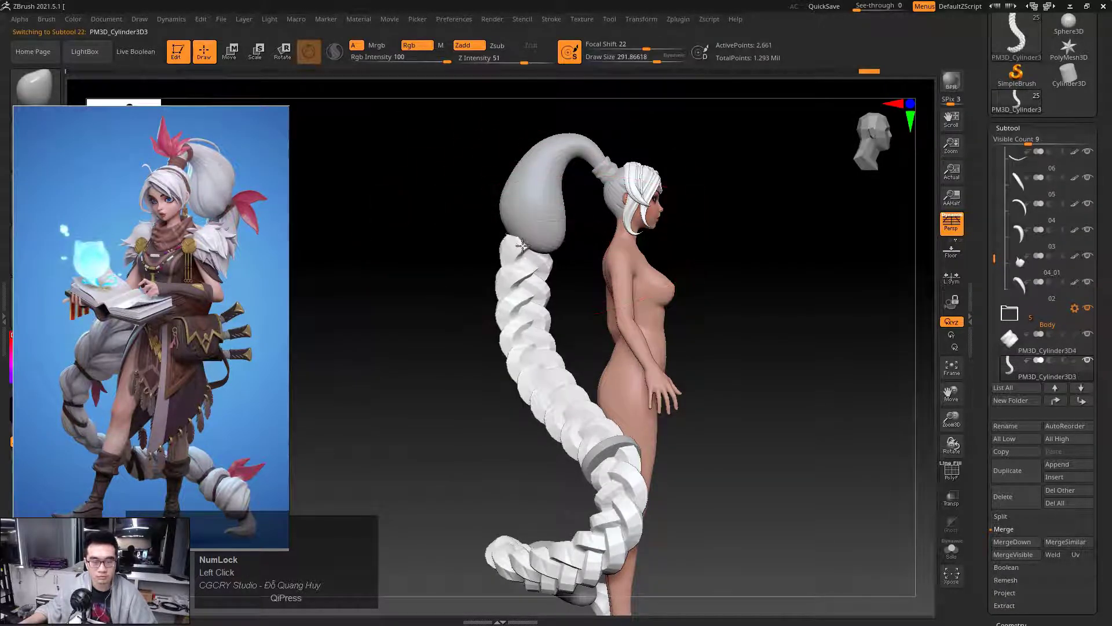
left_click_drag(521, 245, 523, 240)
Trace the back contour flowing from the ponytail down the upper braid in red, then clear the annotation
key("ctrl+alt+g")
left_click_drag(530, 173, 547, 436)
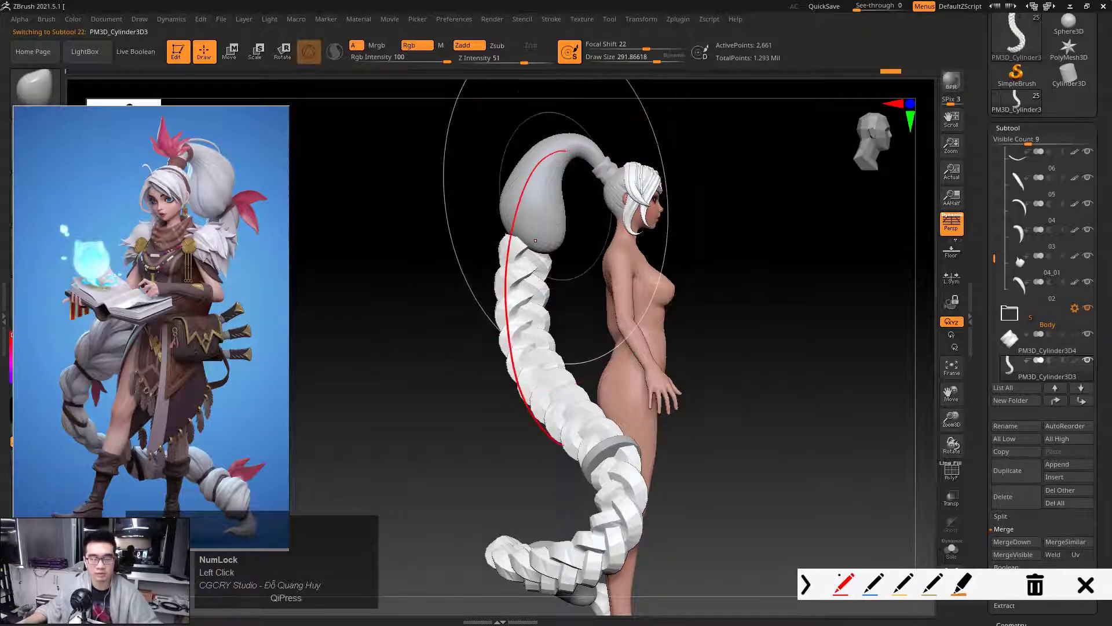
key("Escape")
Refine the ponytail's rounded lower end from both sides with the Move brush, reducing the draw size to about 135
left_click(531, 211, "alt")
key("space")
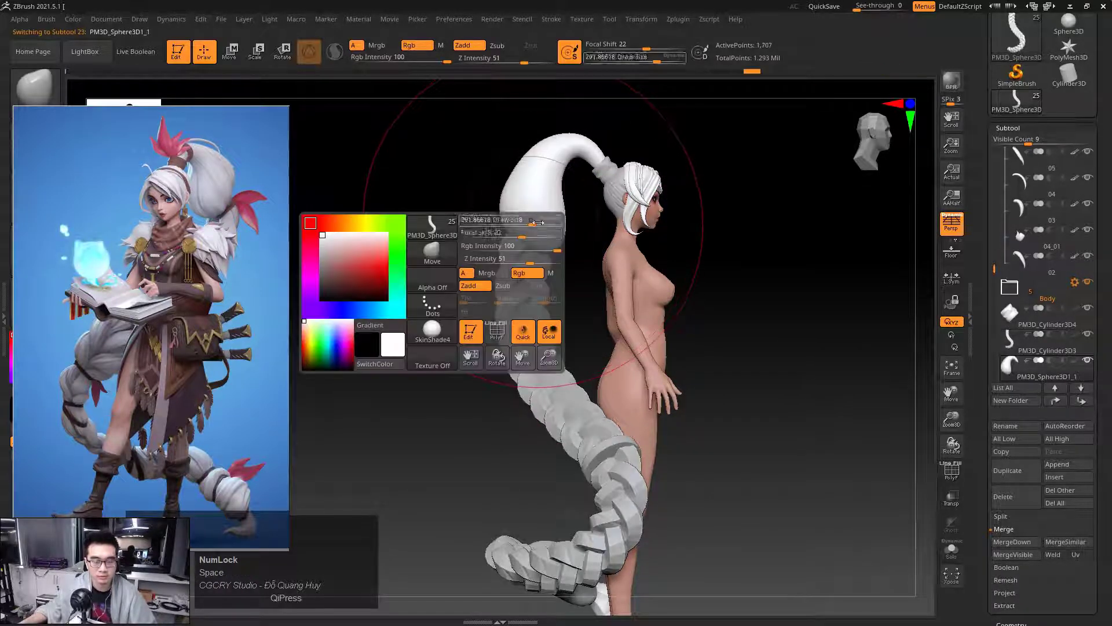
left_click_drag(532, 221, 524, 221)
left_click_drag(451, 248, 546, 248, "shift")
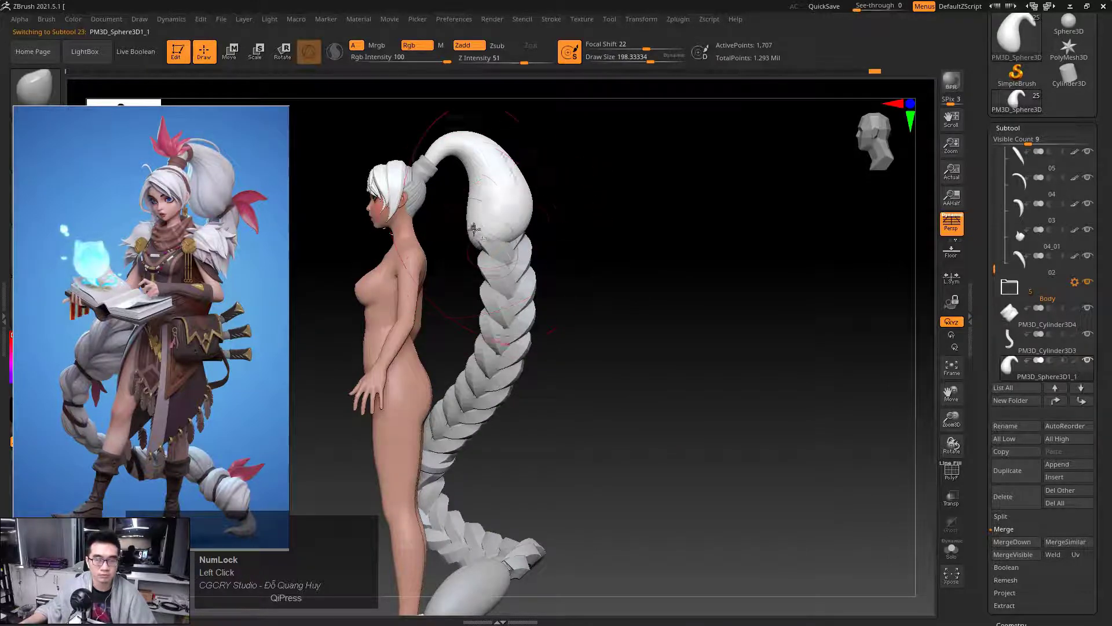
key("space")
left_click_drag(474, 209, 520, 187)
Select the braid and pull its top end up and back under the ponytail with a draw size of about 140
left_click_drag(602, 207, 383, 234)
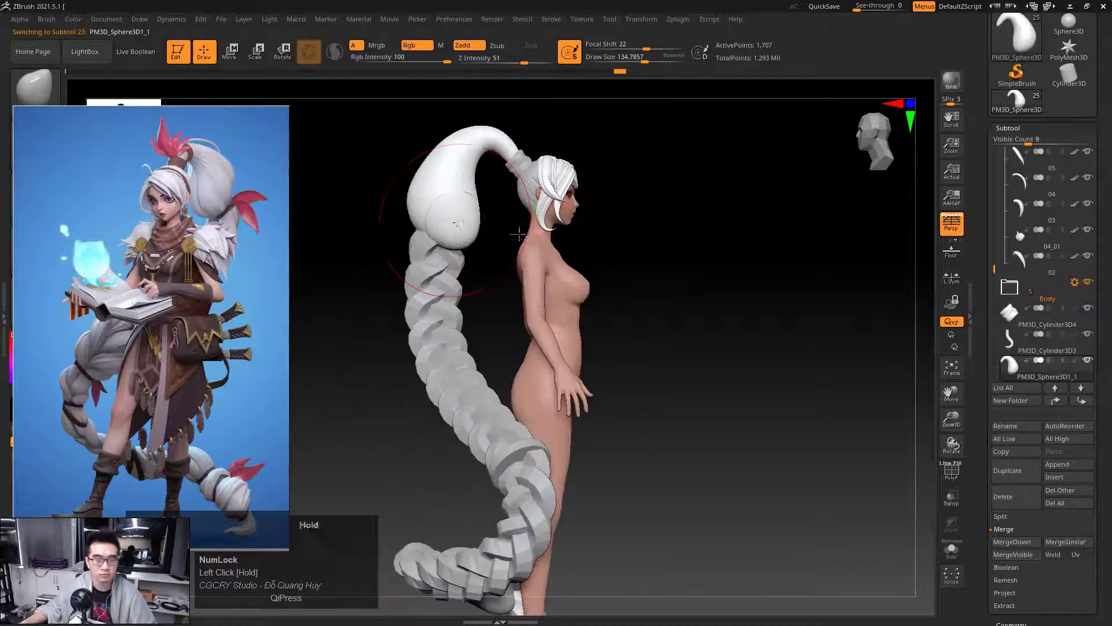
left_click_drag(648, 196, 521, 219)
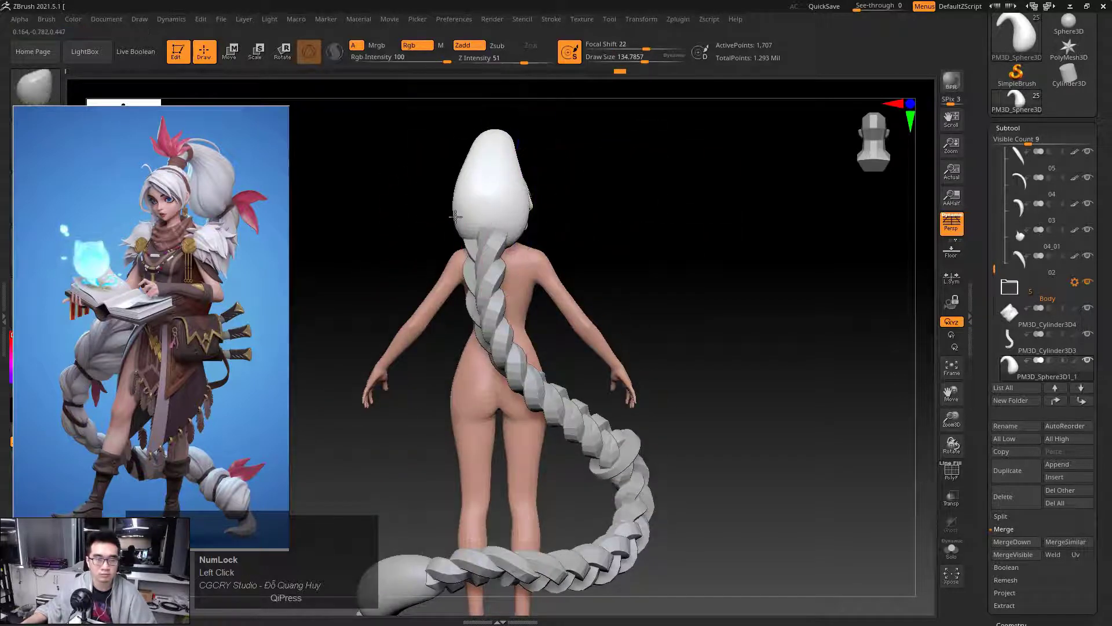
left_click_drag(435, 218, 672, 224)
left_click(472, 260, "alt")
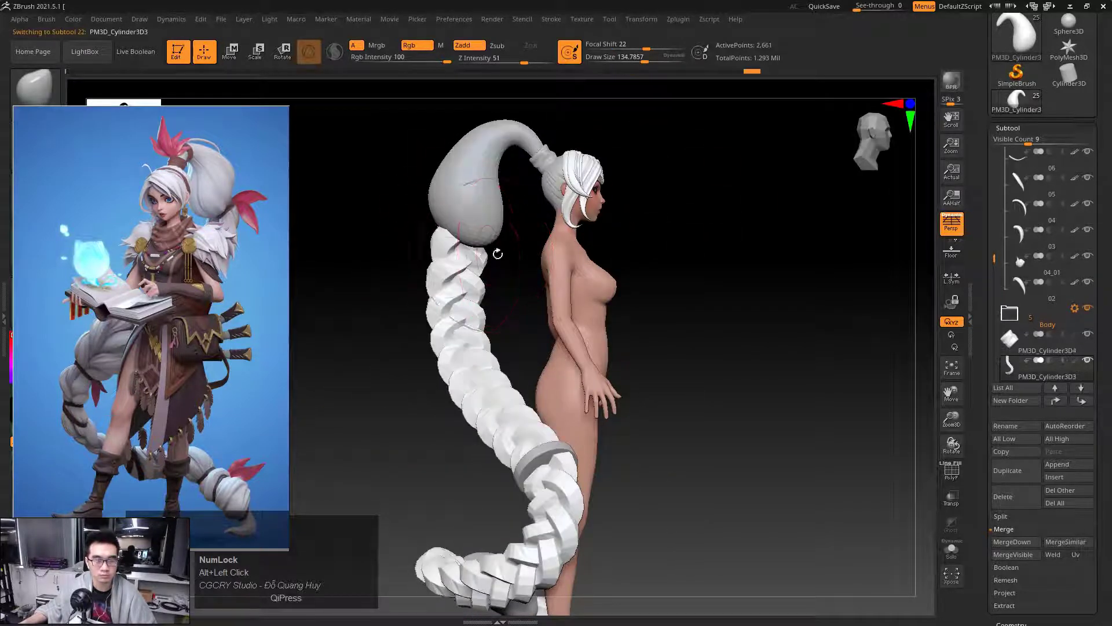
key("space")
mouse_move(454, 234)
left_mouse_down()
mouse_move(464, 233)
mouse_move(439, 221)
left_mouse_up()
right_click(453, 228)
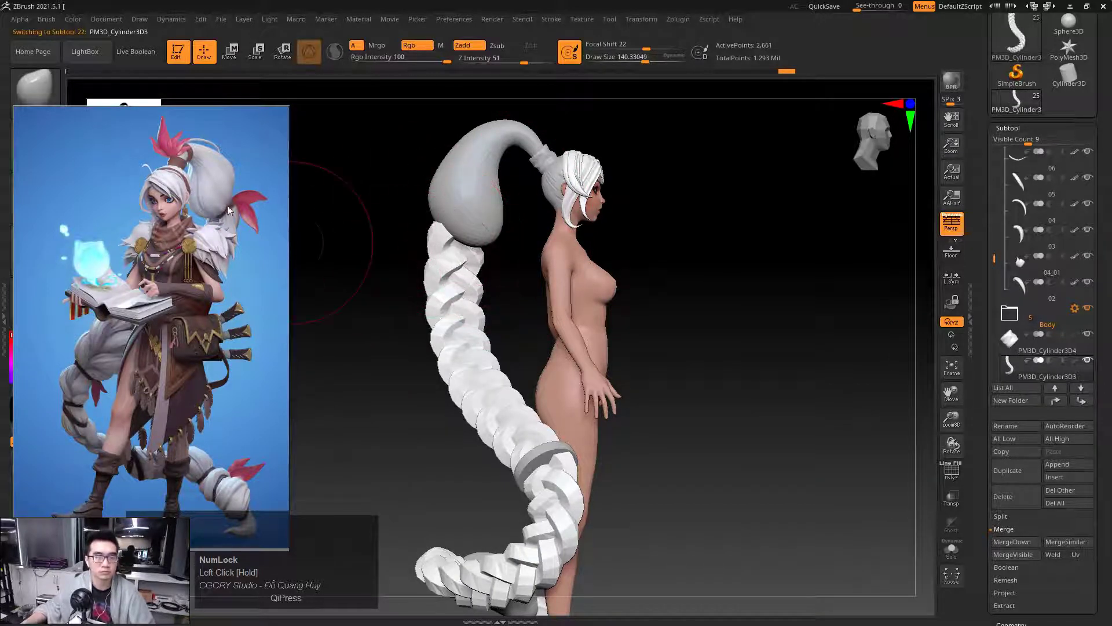
Reposition the reference image slightly and nudge the braid's upper back edge just below the ponytail
mouse_move(228, 205)
left_mouse_down()
mouse_move(206, 246)
mouse_move(234, 200)
left_mouse_up()
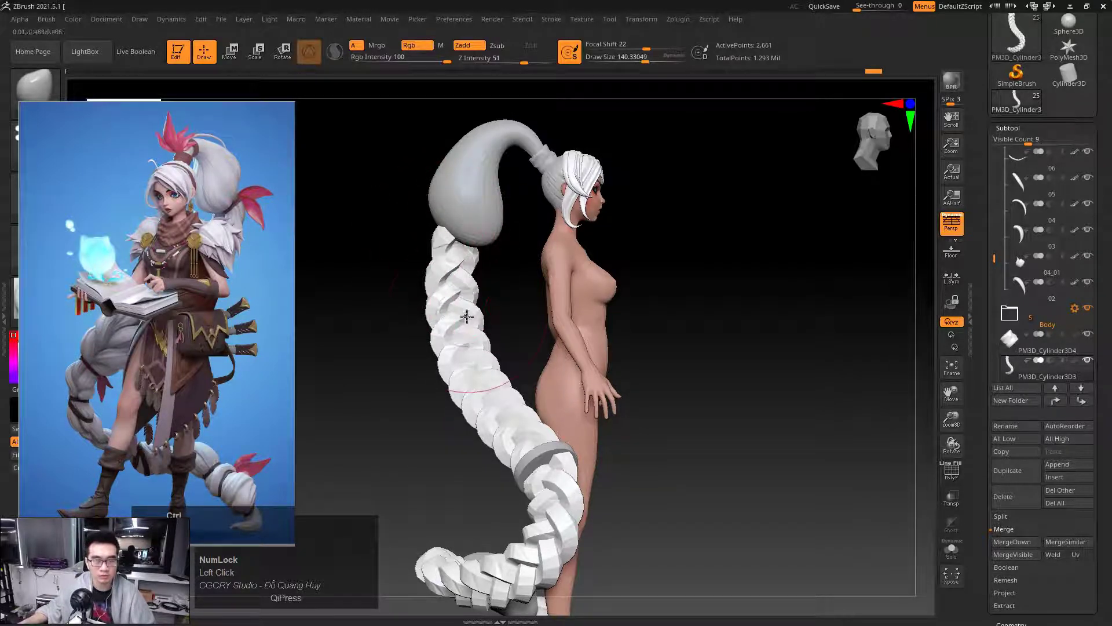
left_click_drag(403, 413, 418, 362, "alt")
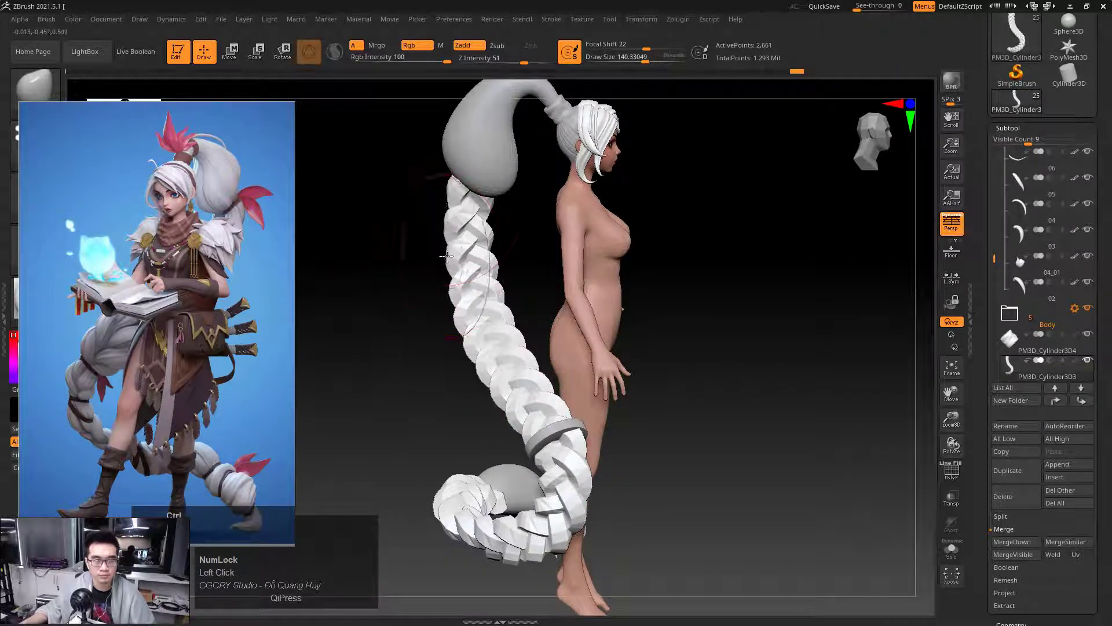
left_click_drag(440, 196, 451, 187)
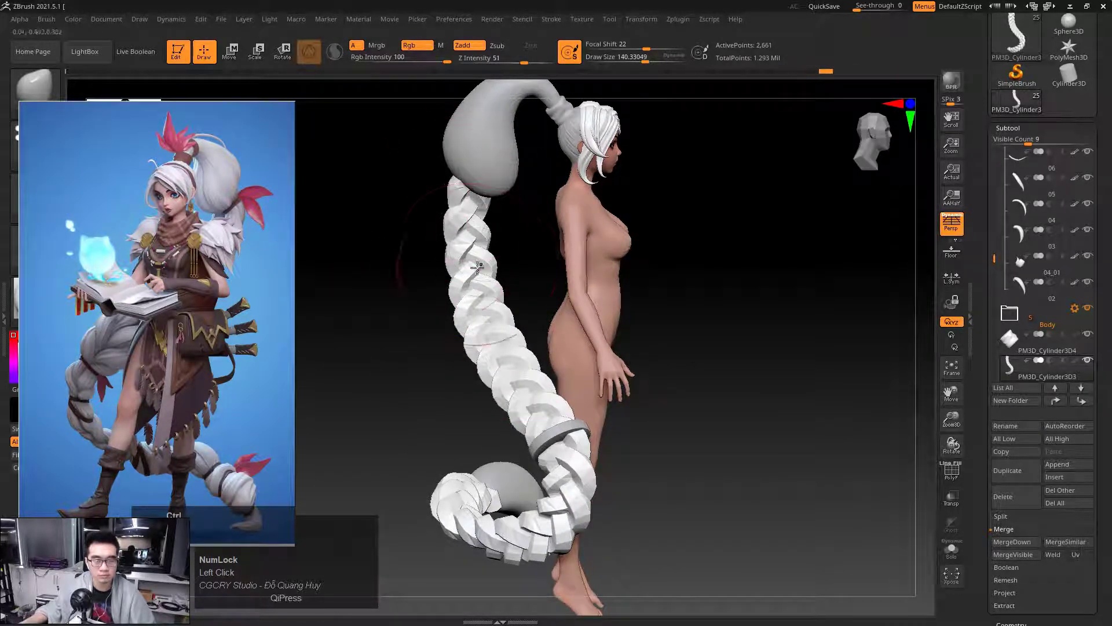
Thicken the braid section just above the band with the Inflate brush at draw size about 158, undoing the smoothing stroke
mouse_move(477, 266)
left_mouse_down()
mouse_move(461, 393)
mouse_move(541, 373)
mouse_move(681, 300)
left_mouse_up()
key("b")
key("i")
key("n")
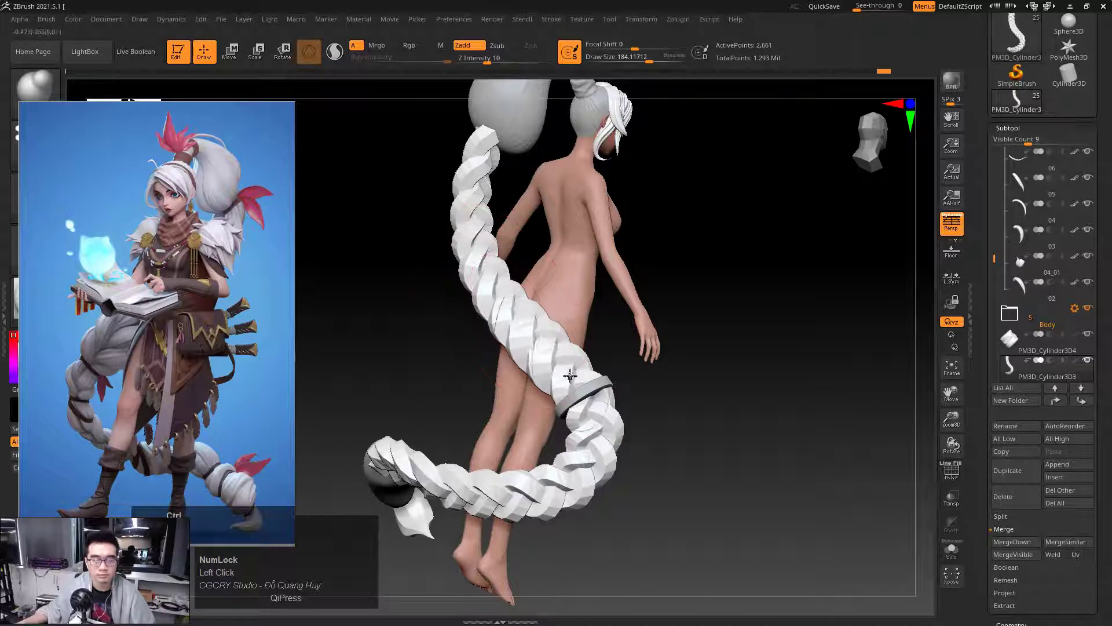
key("space")
left_click_drag(603, 292, 606, 318)
key("shift")
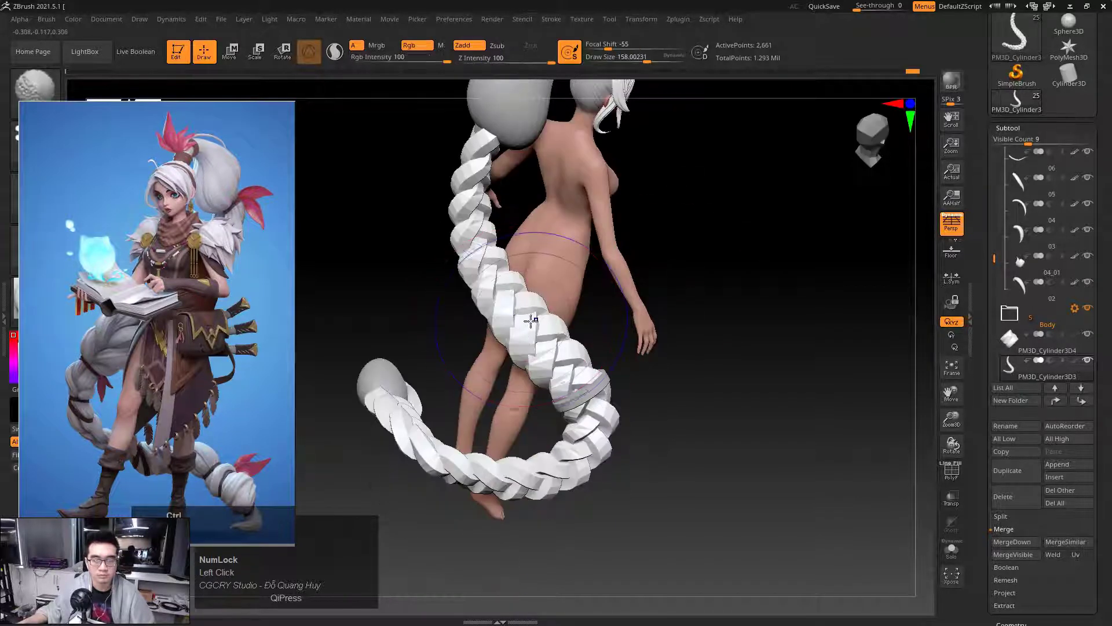
key("ctrl+z")
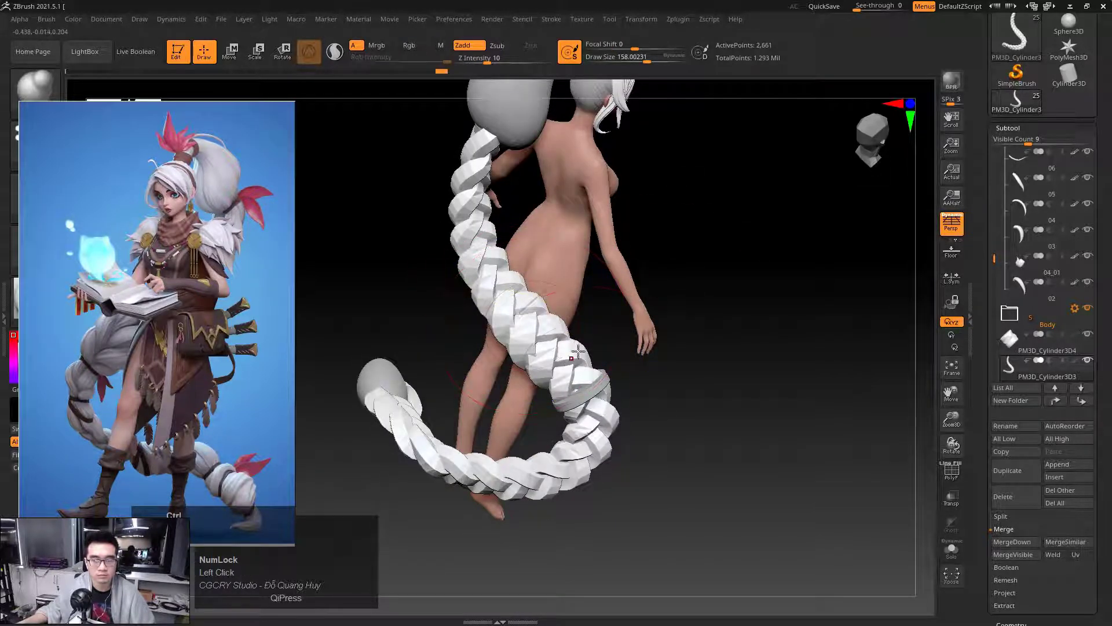
left_click_drag(666, 278, 591, 289)
left_click_drag(561, 360, 579, 351)
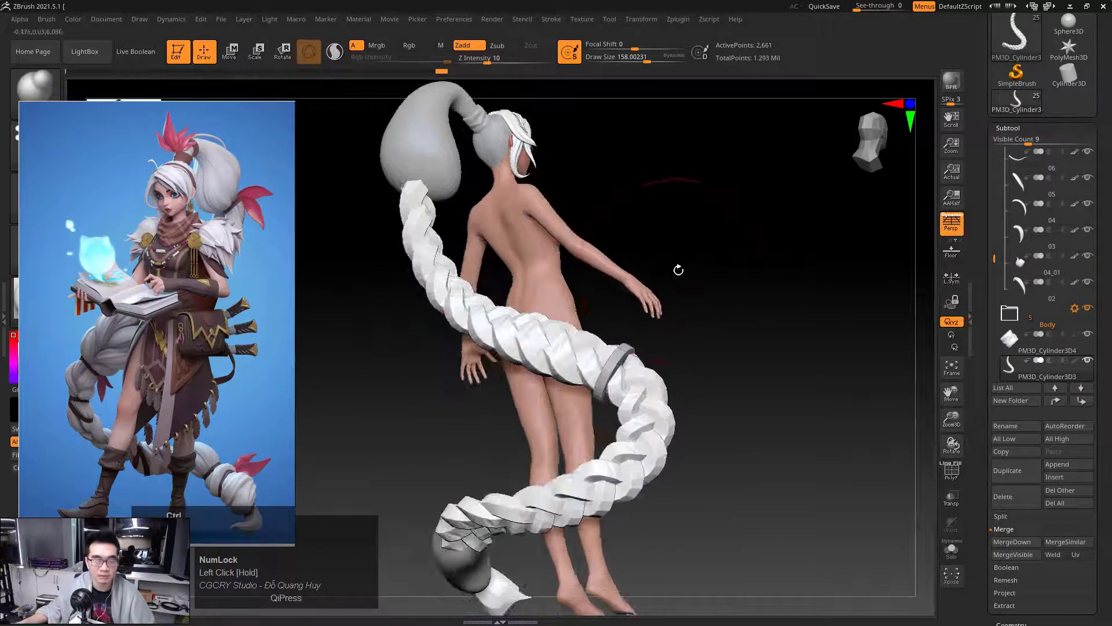
left_click_drag(678, 268, 683, 245, "shift")
Shift the braid's middle section above the band with the Move brush at draw size about 140, working from behind
key("b")
key("m")
key("v")
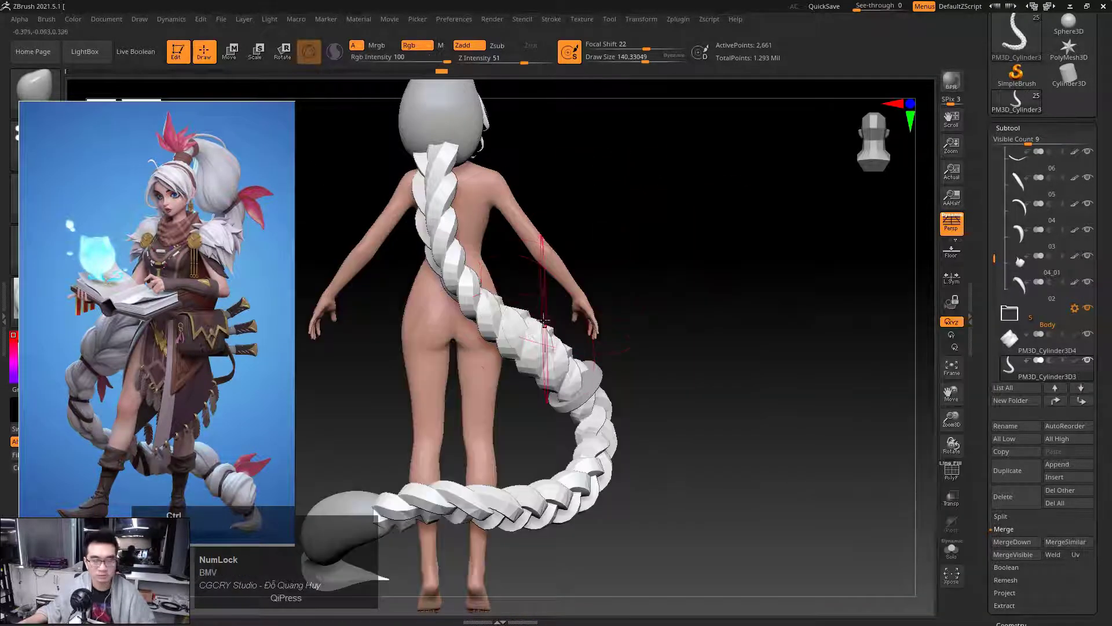
left_click_drag(627, 307, 684, 313)
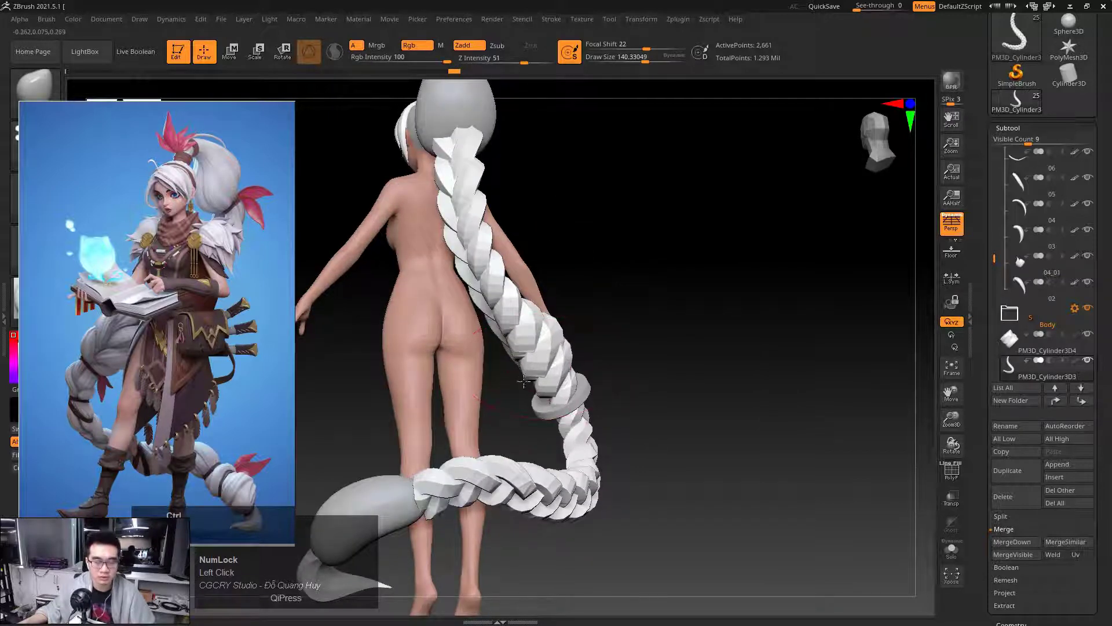
right_click_drag(524, 381, 471, 334)
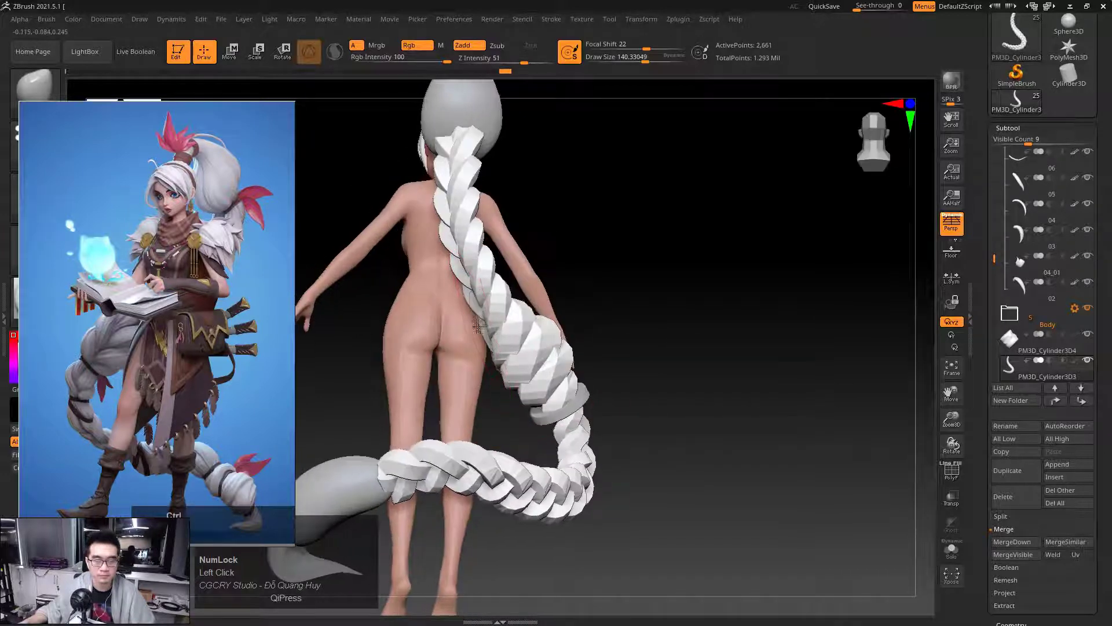
right_click_drag(501, 297, 506, 300)
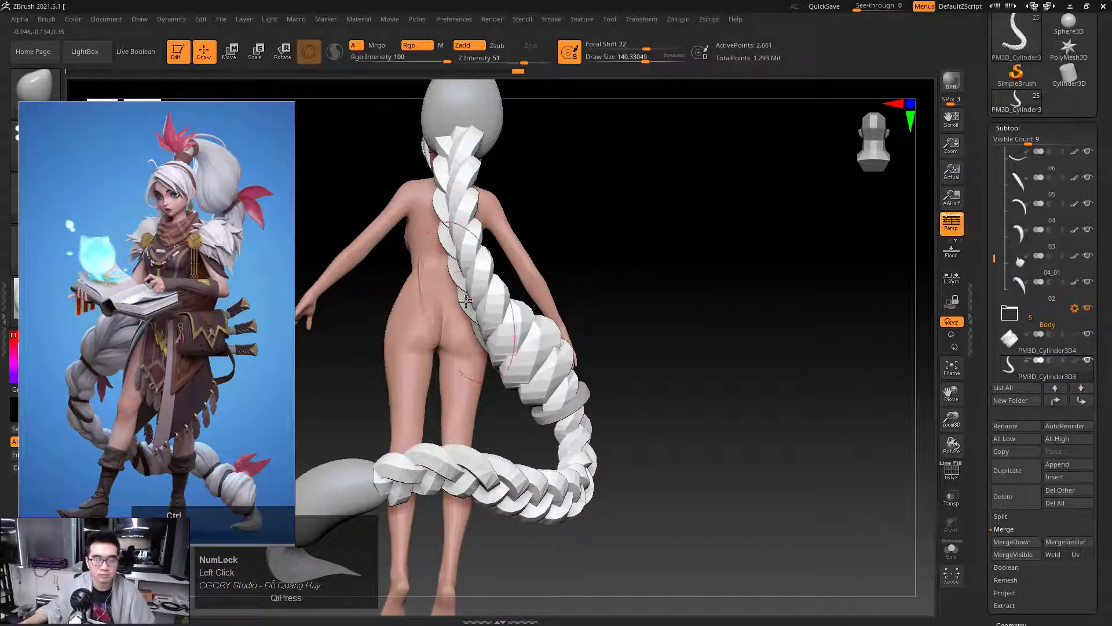
left_click_drag(579, 234, 500, 287)
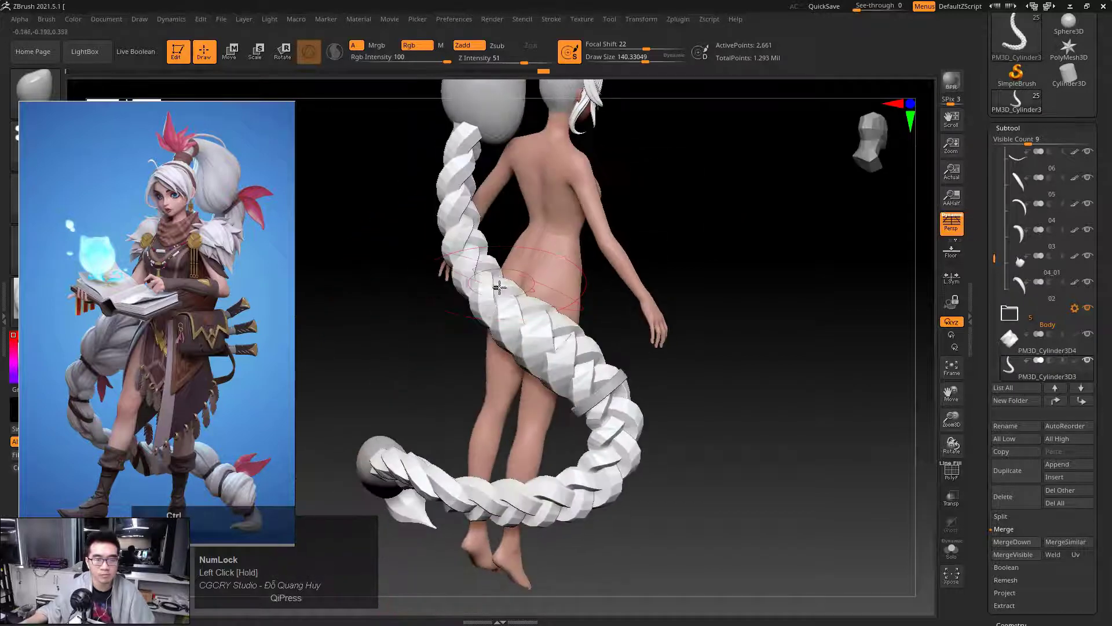
left_click_drag(440, 312, 465, 308)
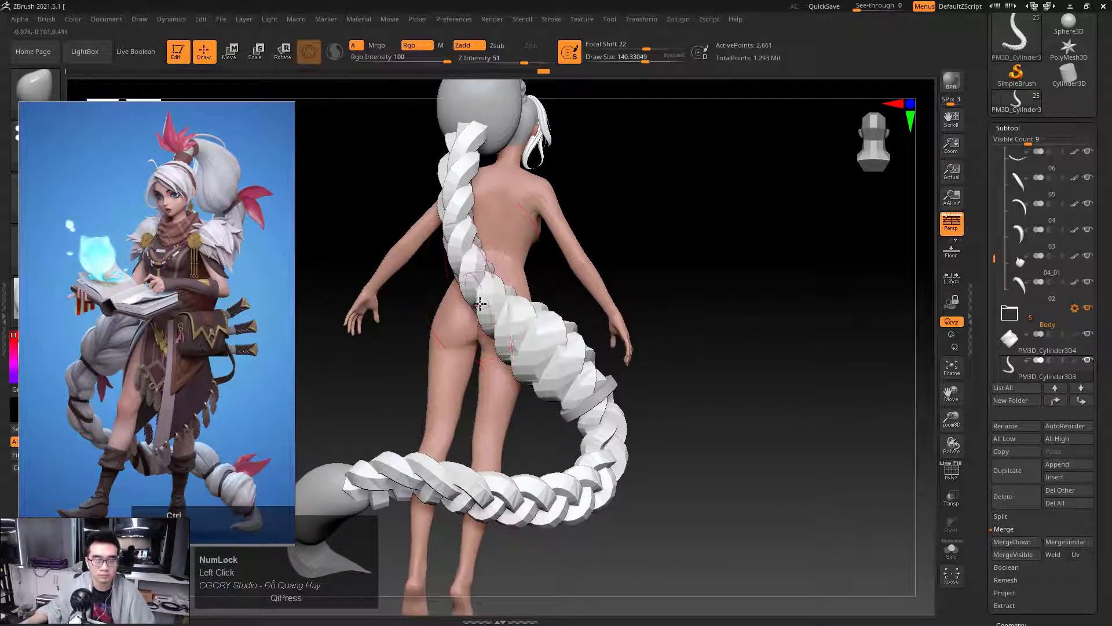
Adjust the braid's upper end below the ponytail from the side, using a Move brush draw size of about 213
mouse_move(665, 255)
left_mouse_down()
mouse_move(572, 254)
mouse_move(496, 229)
left_mouse_up()
left_click_drag(514, 185, 492, 235, "alt")
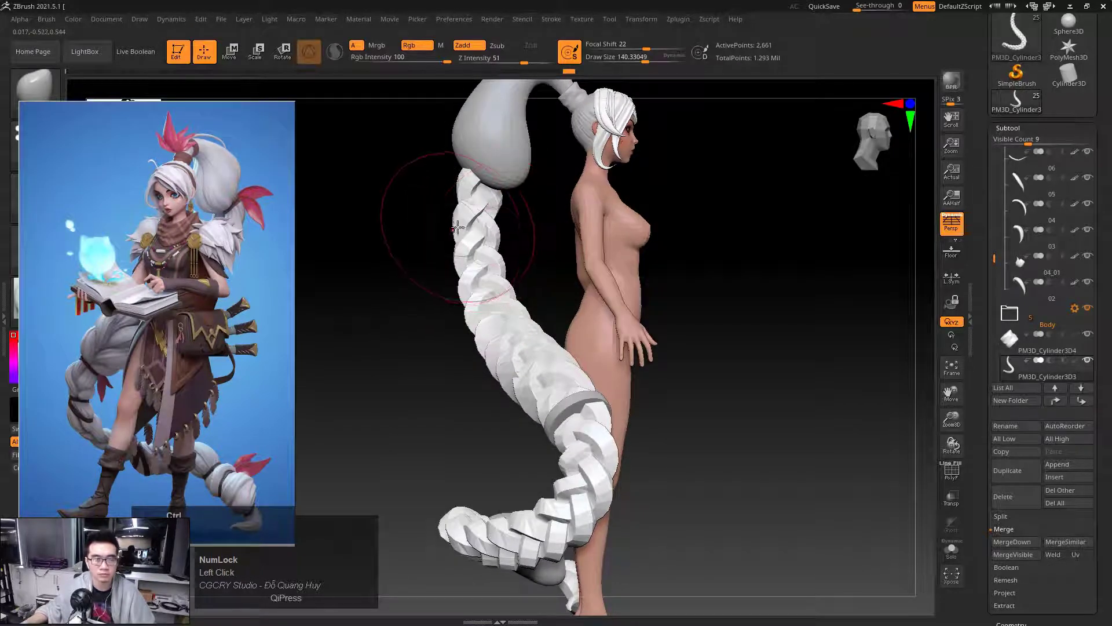
left_click_drag(404, 237, 402, 246, "alt")
right_click_drag(402, 246, 427, 241, "ctrl")
left_click_drag(417, 266, 396, 287, "alt")
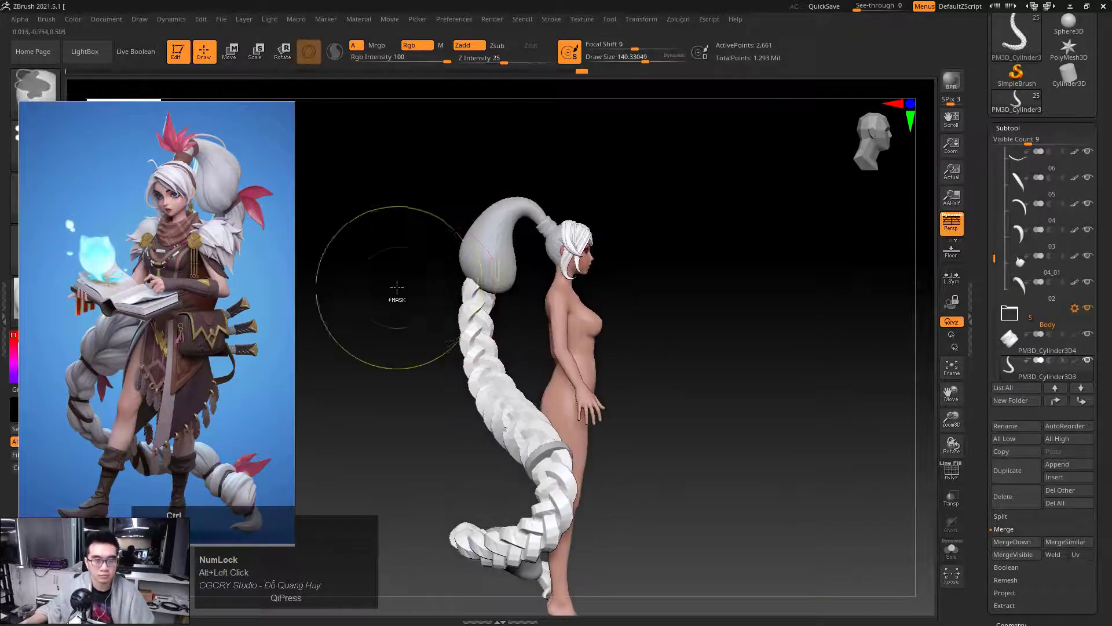
right_click_drag(397, 287, 426, 348, "ctrl")
right_click(426, 359)
left_click_drag(476, 288, 495, 286)
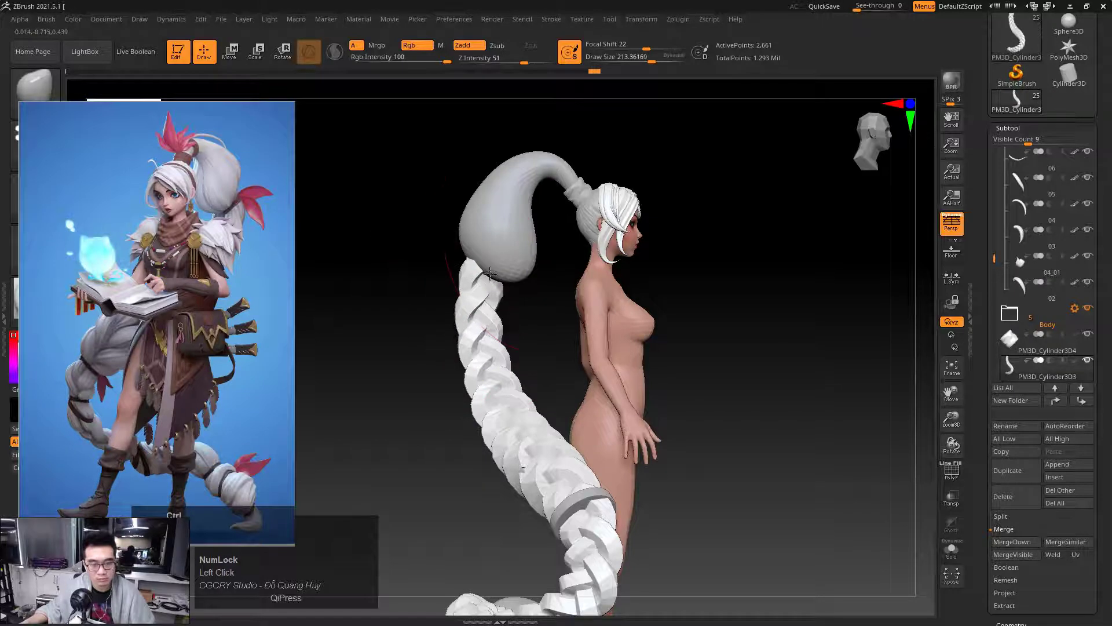
left_click_drag(423, 432, 423, 348, "alt")
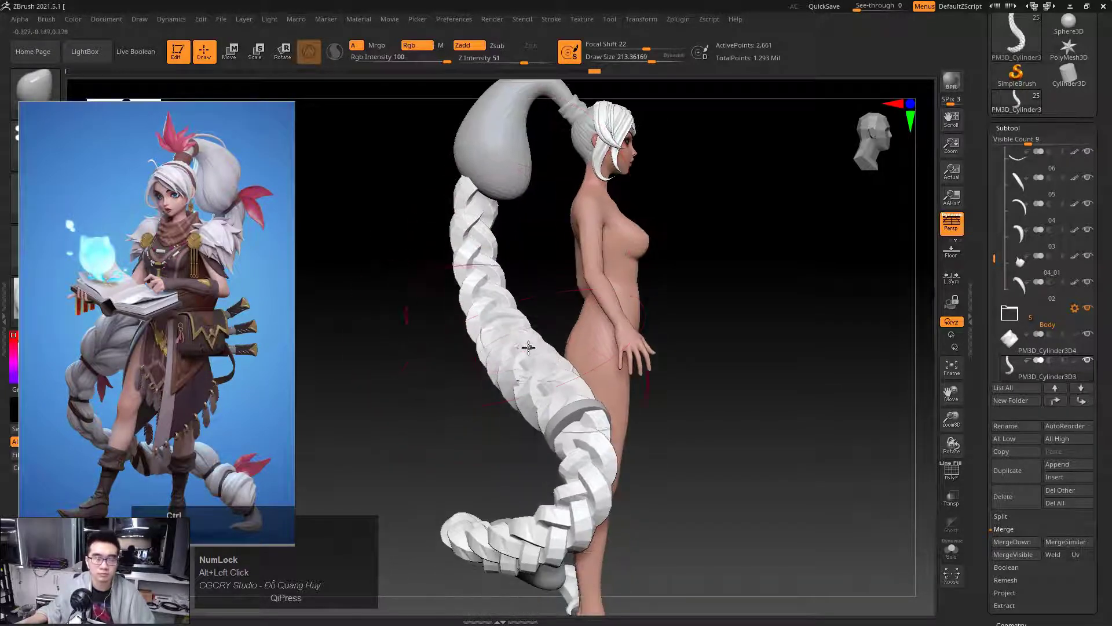
Widen the thick braid section above the band with the Move brush at draw size about 177
key("space")
left_click_drag(550, 352, 542, 353)
left_click_drag(549, 308, 580, 363)
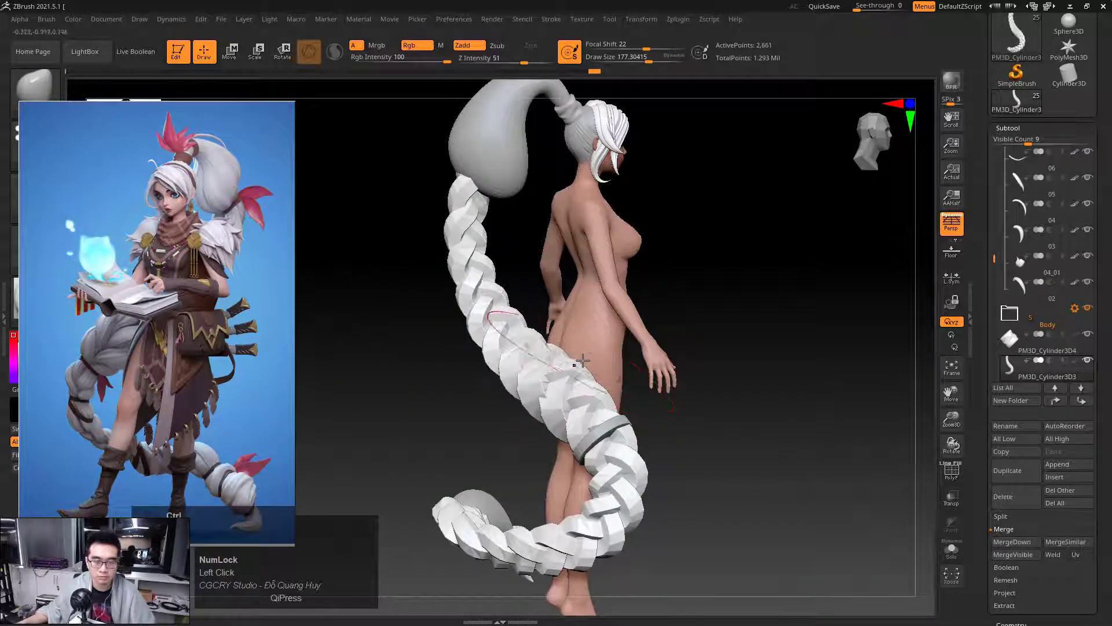
left_click_drag(551, 411, 522, 404)
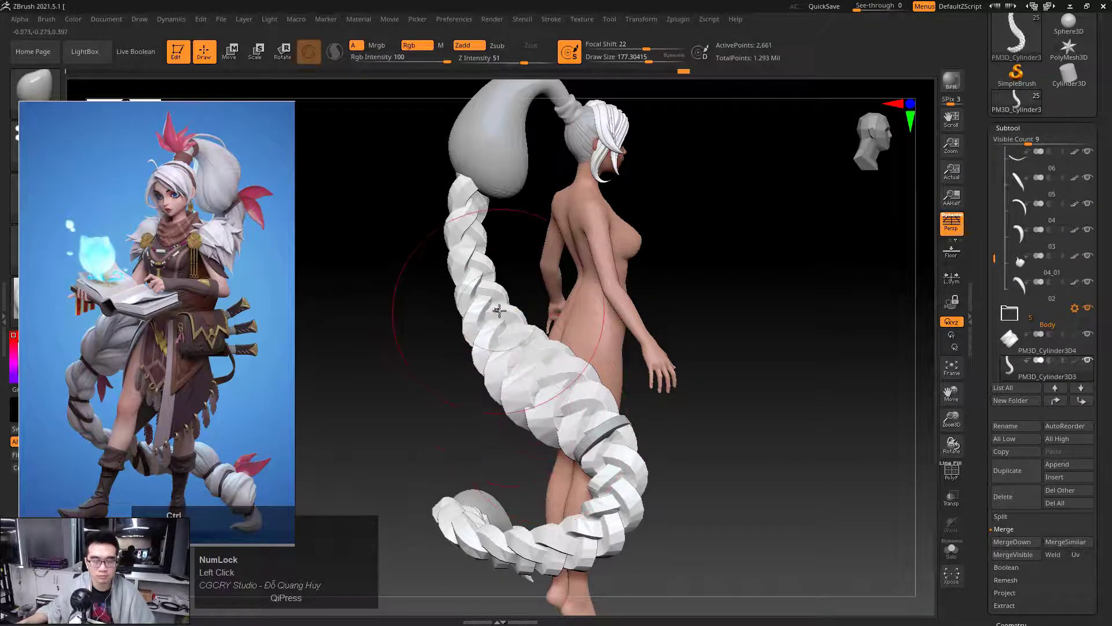
left_click_drag(446, 391, 417, 382)
left_click_drag(652, 374, 577, 295, "alt")
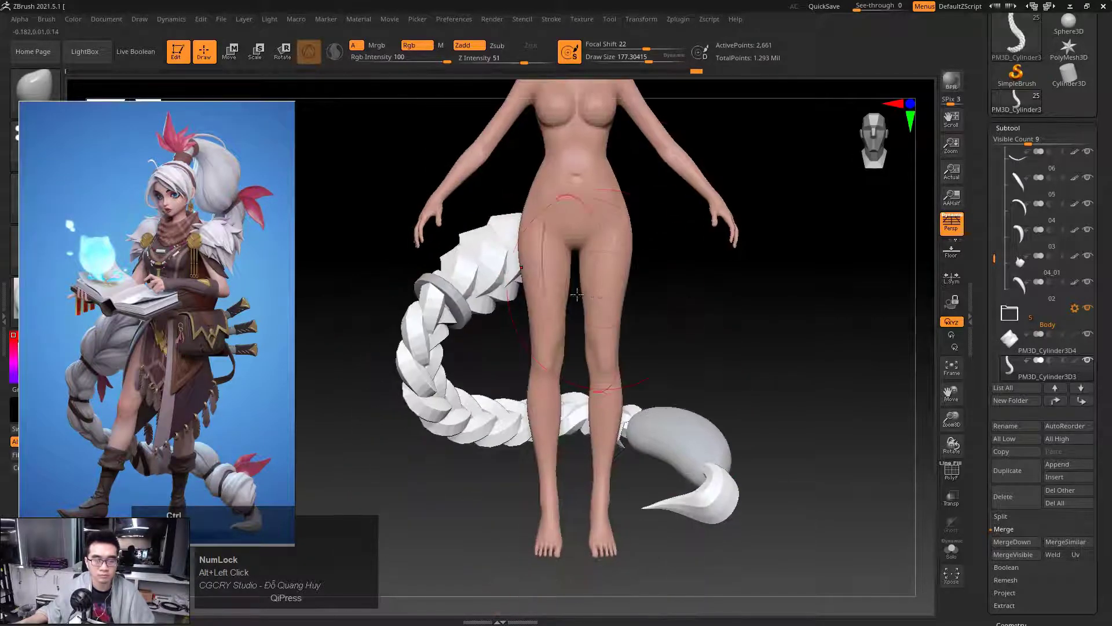
left_click_drag(490, 343, 509, 320, "alt")
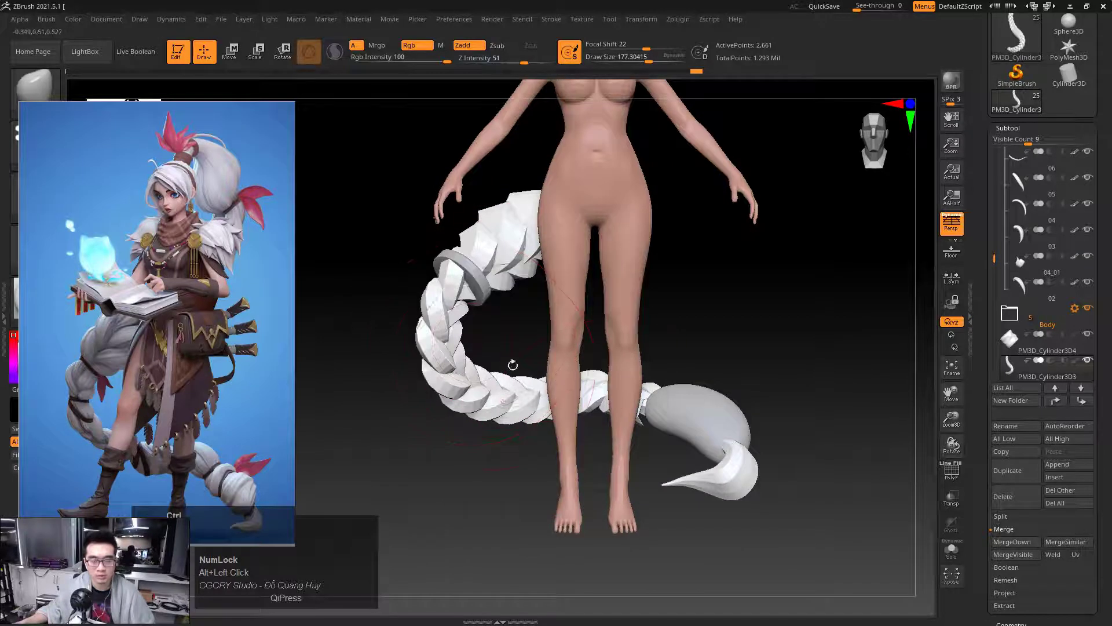
Set the draw size to about 135, select the tie band and rotate it to fit across the braid
key("ctrl+1")
left_click_drag(450, 363, 609, 389)
key("Escape")
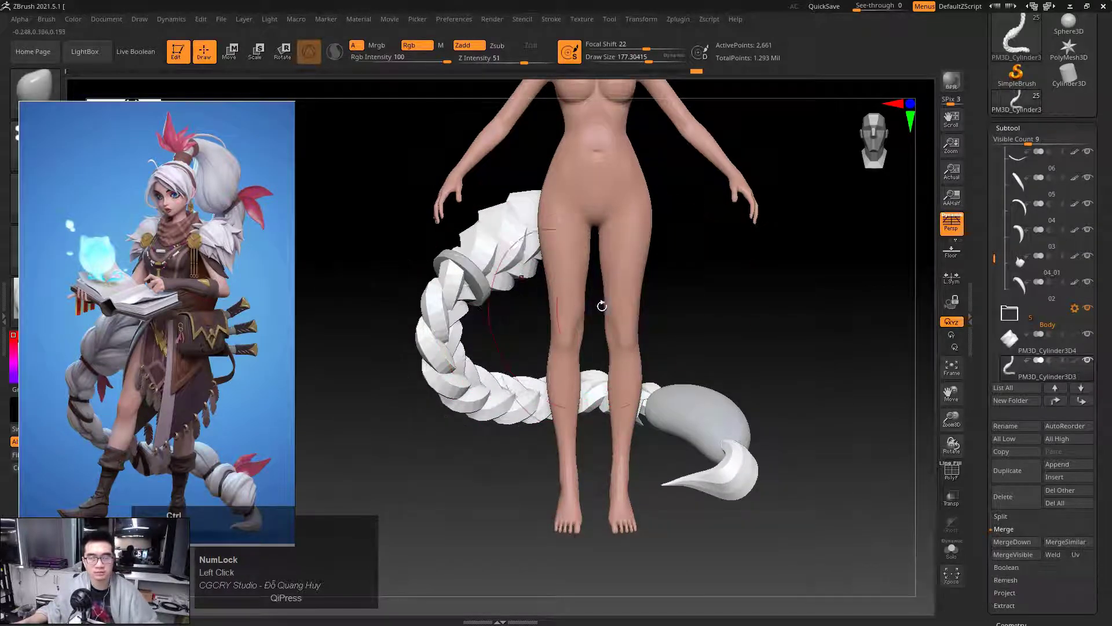
left_click_drag(602, 305, 479, 310)
right_click_drag(404, 362, 443, 350, "ctrl")
left_click_drag(442, 350, 348, 350)
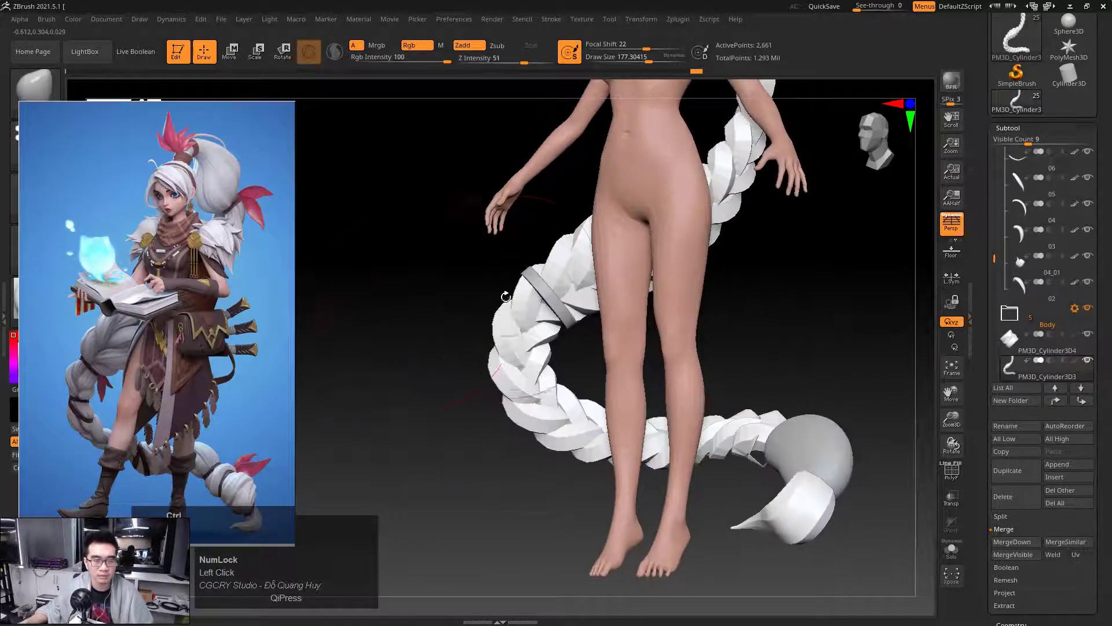
key("space")
left_click_drag(528, 290, 522, 291)
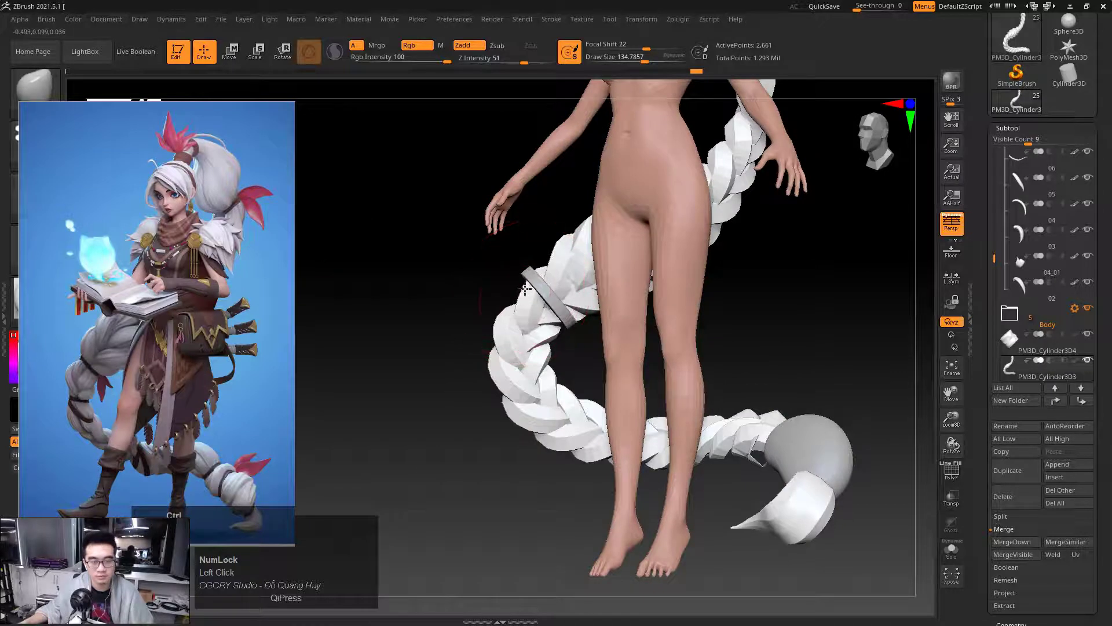
left_click(545, 285, "alt")
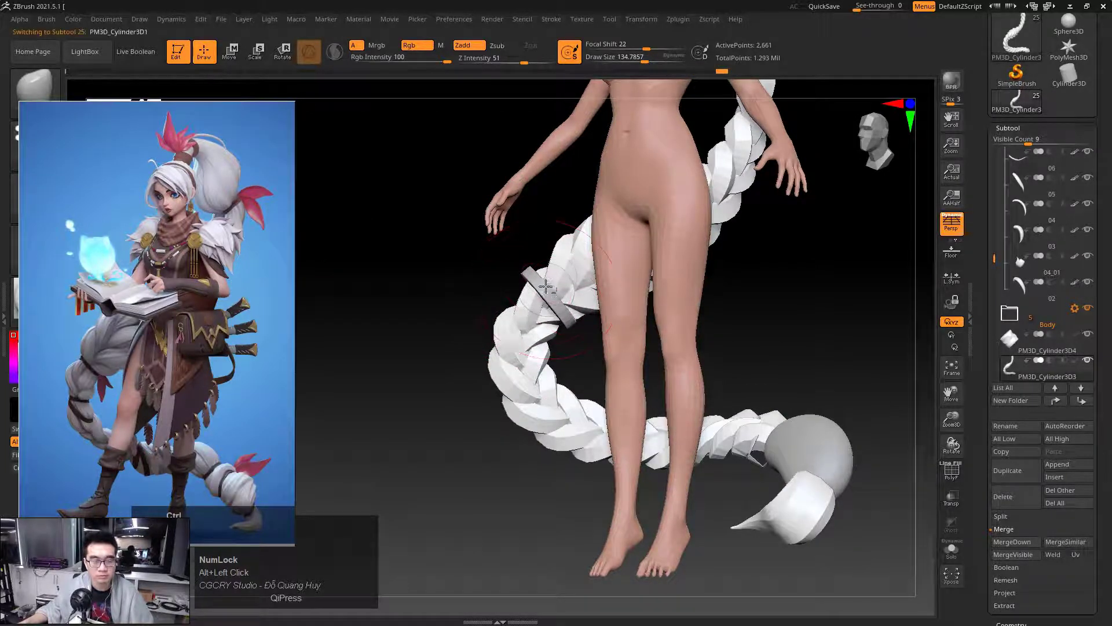
key("r")
left_click_drag(540, 277, 566, 283)
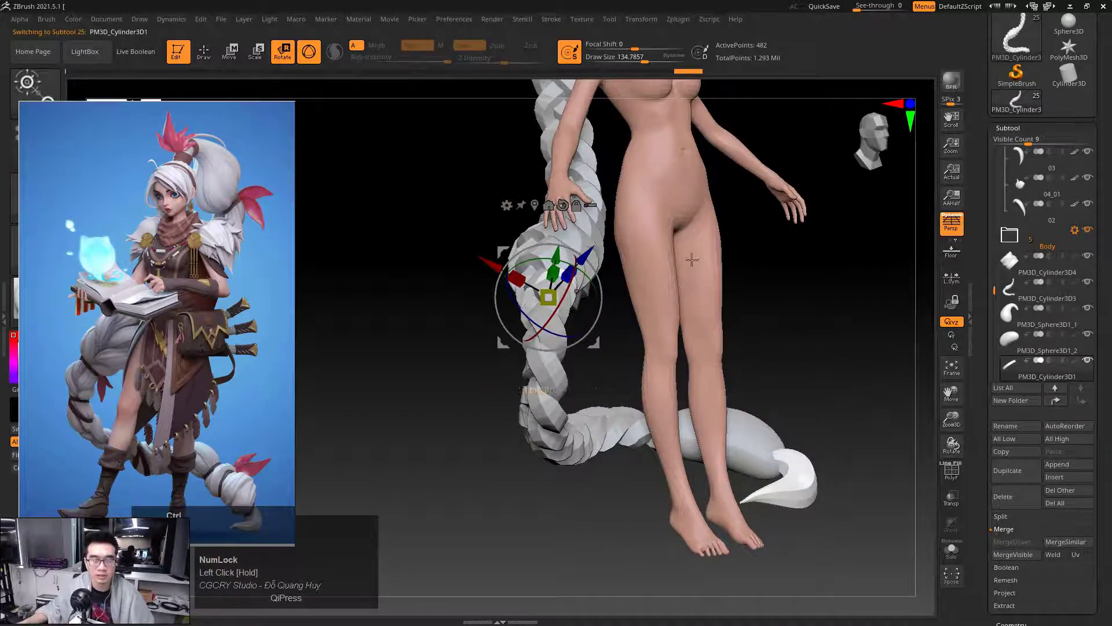
left_click_drag(692, 260, 580, 272)
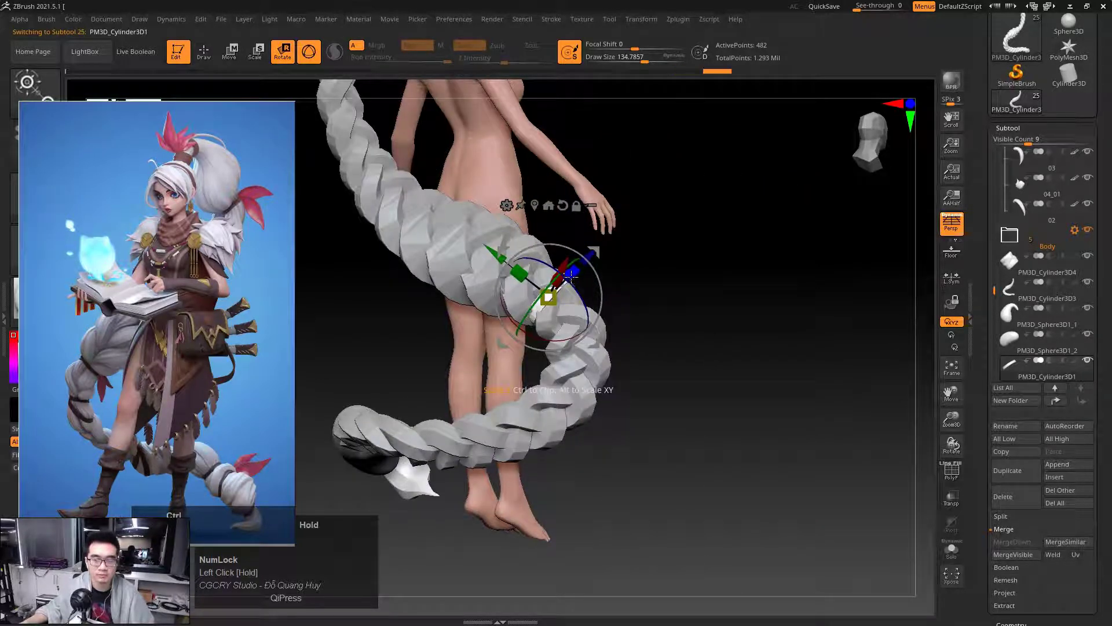
key("q")
left_click_drag(666, 251, 466, 294)
mouse_move(467, 294)
right_mouse_down("ctrl")
mouse_move(521, 252)
mouse_move(518, 268)
right_mouse_up("ctrl")
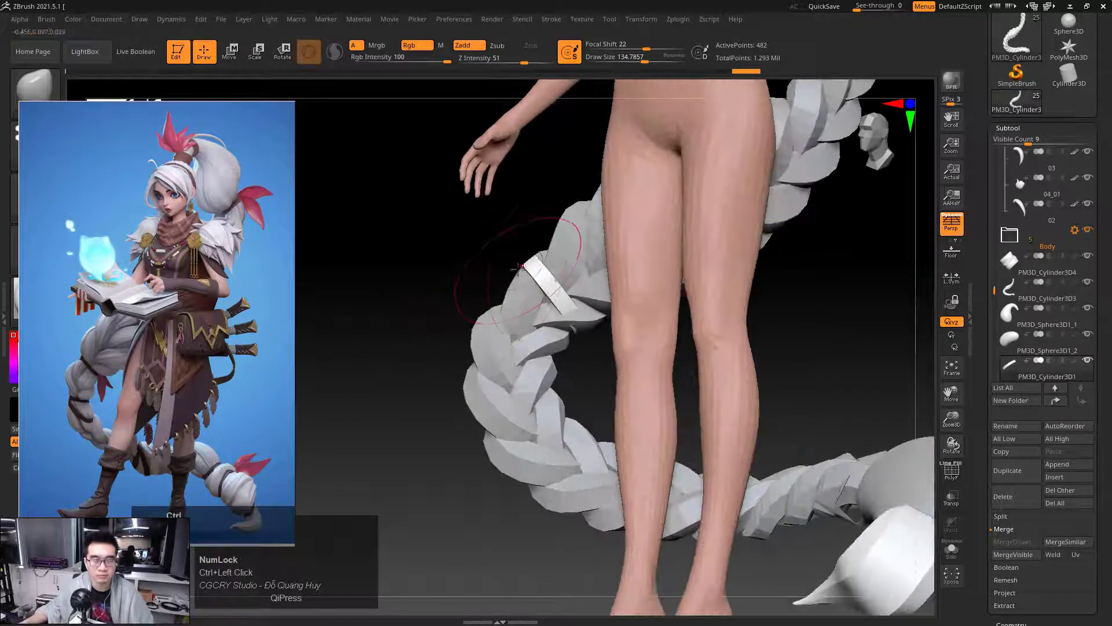
Select the braid and reshape its strands just below the band, reducing the draw size to about 114
left_click(526, 283, "alt")
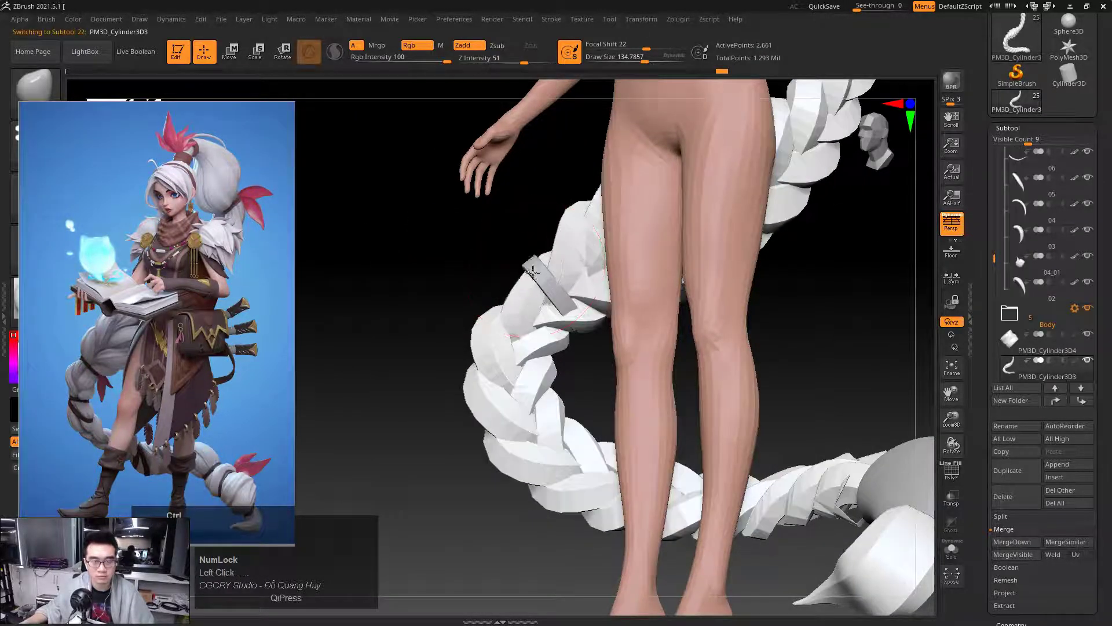
left_click_drag(528, 266, 623, 339)
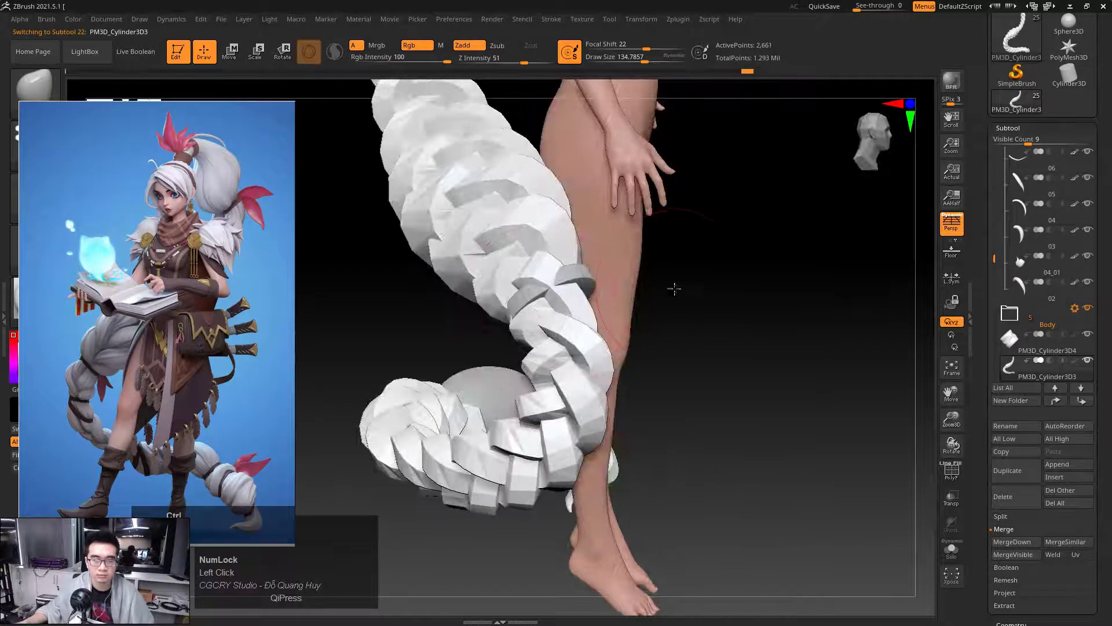
left_click_drag(674, 288, 534, 297)
mouse_move(586, 267)
left_mouse_down()
mouse_move(665, 274)
mouse_move(633, 289)
mouse_move(687, 281)
mouse_move(633, 250)
mouse_move(690, 241)
mouse_move(668, 288)
mouse_move(551, 310)
mouse_move(499, 350)
mouse_move(460, 351)
mouse_move(529, 362)
mouse_move(420, 380)
mouse_move(520, 315)
left_mouse_up()
key("space")
right_click_drag(538, 320, 531, 315)
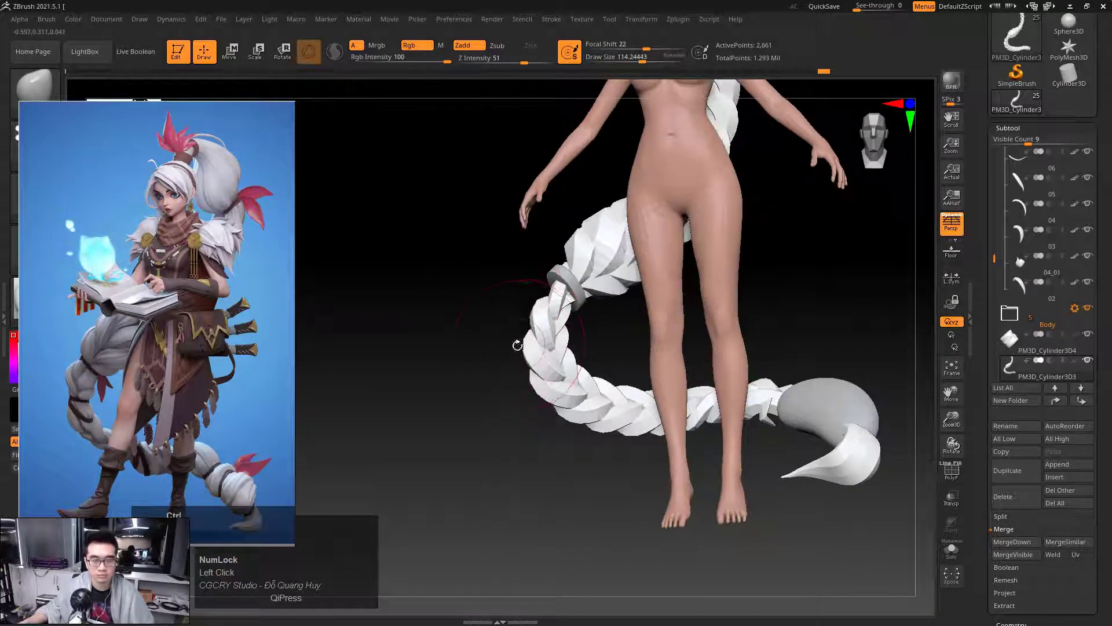
Reshape the outer curve of the braid below the band with draw sizes of about 171 and 152
key("space")
mouse_move(518, 345)
left_mouse_down()
mouse_move(512, 328)
mouse_move(525, 328)
left_mouse_up()
left_click_drag(524, 342, 497, 354)
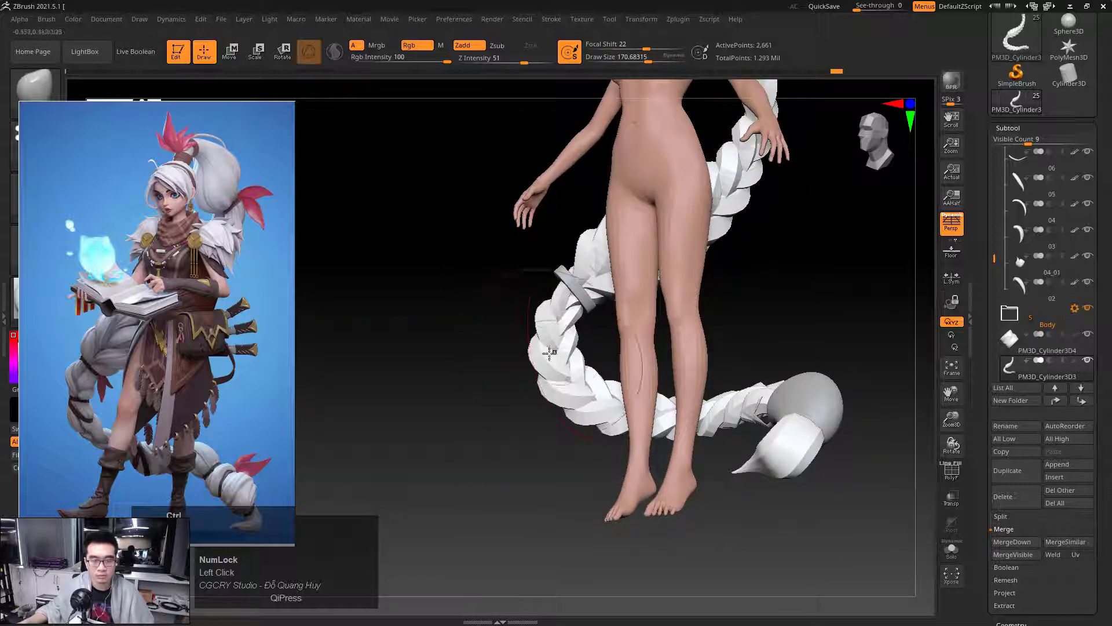
key("space")
left_click_drag(576, 350, 570, 349)
left_click_drag(525, 394, 530, 422)
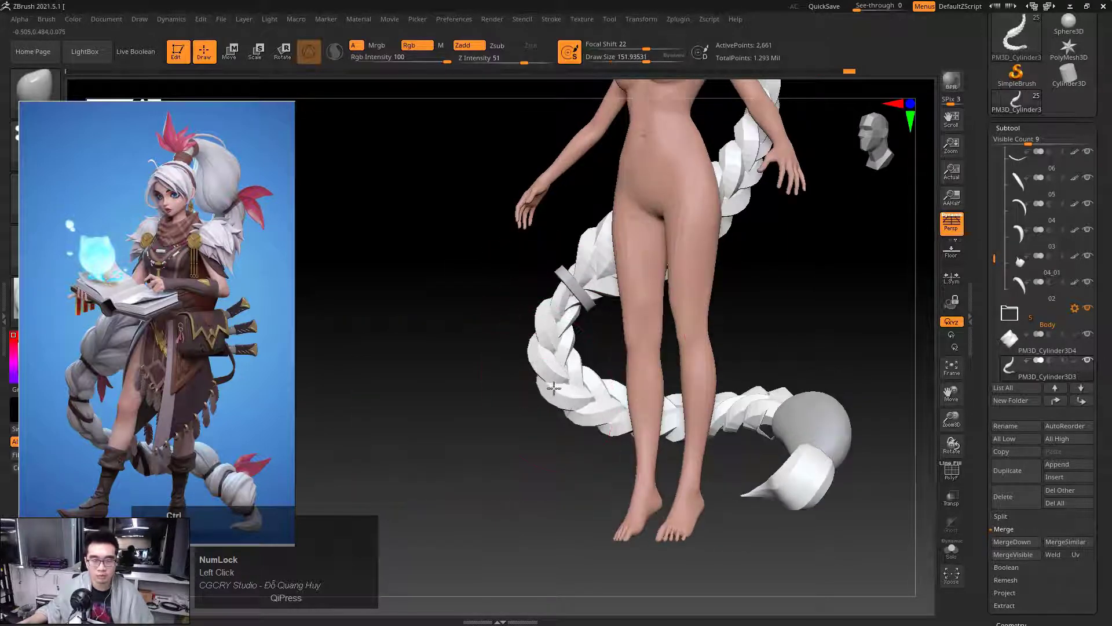
mouse_move(557, 358)
left_mouse_down()
mouse_move(536, 363)
mouse_move(529, 385)
mouse_move(572, 404)
mouse_move(475, 401)
mouse_move(505, 368)
mouse_move(462, 328)
left_mouse_up()
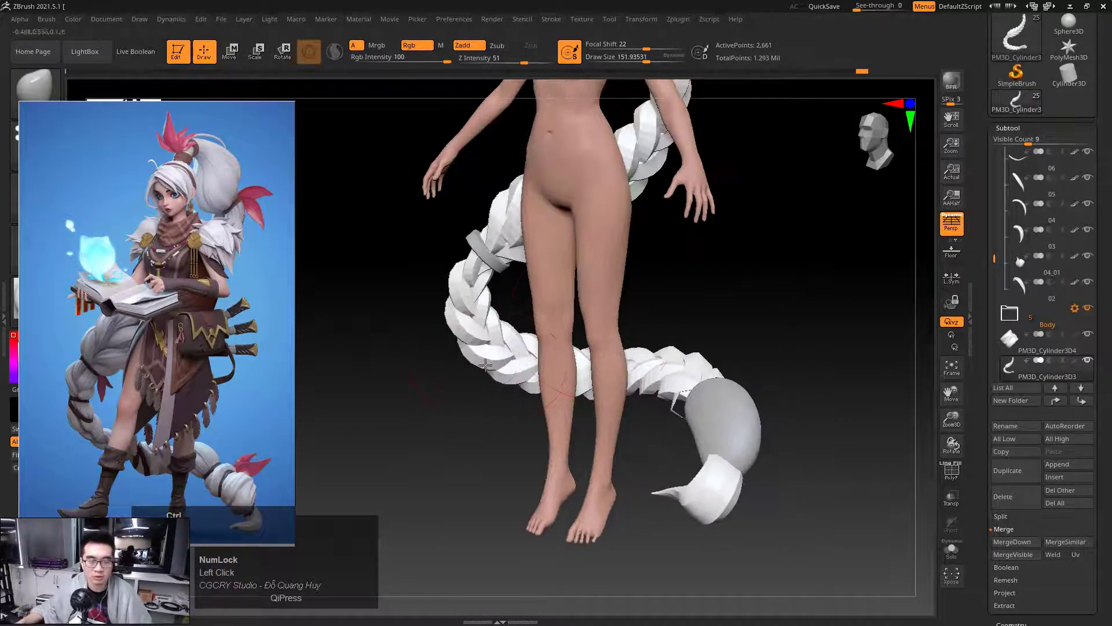
Refine the lower braid's curve from behind, varying the Move brush draw size between about 114 and 146
mouse_move(718, 305)
left_mouse_down()
mouse_move(636, 300)
mouse_move(554, 316)
mouse_move(638, 334)
mouse_move(578, 322)
mouse_move(577, 300)
left_mouse_up()
key("space")
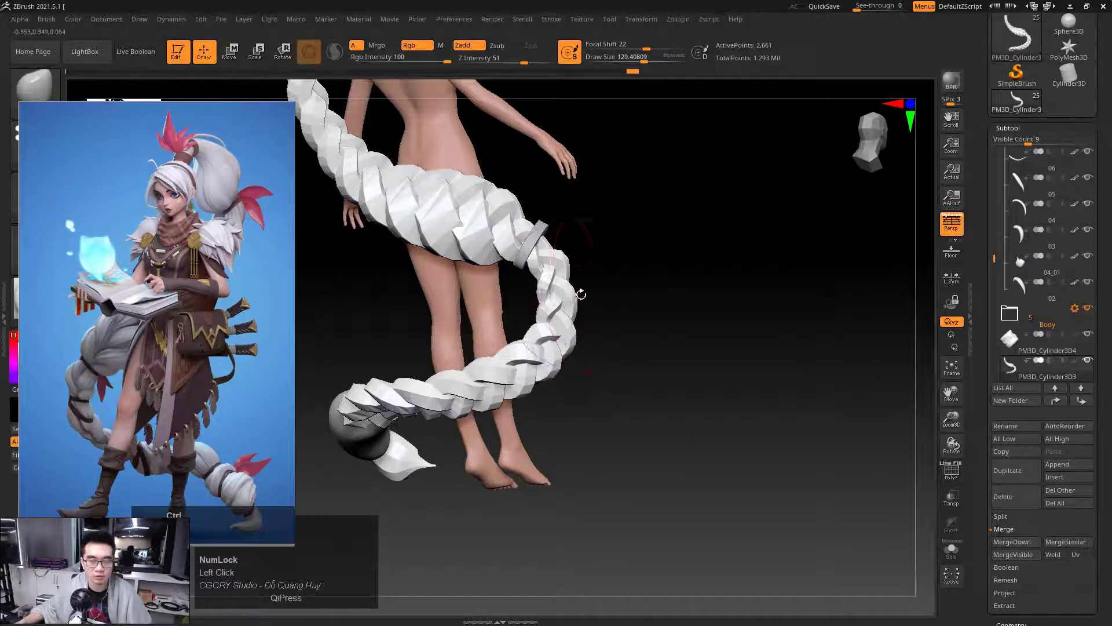
key("space")
mouse_move(581, 298)
left_mouse_down()
mouse_move(572, 299)
mouse_move(596, 314)
mouse_move(571, 333)
mouse_move(572, 307)
mouse_move(587, 310)
left_mouse_up()
key("space")
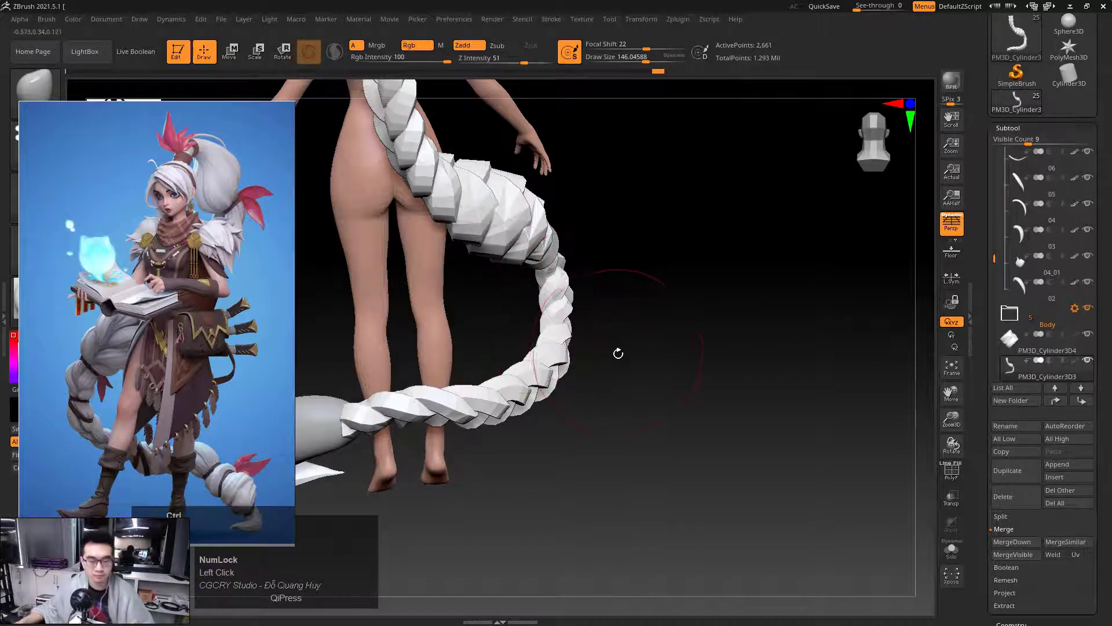
mouse_move(618, 350)
left_mouse_down()
mouse_move(665, 318)
mouse_move(638, 330)
mouse_move(596, 326)
mouse_move(626, 335)
left_mouse_up()
key("space")
mouse_move(601, 395)
left_mouse_down("alt")
mouse_move(631, 354)
mouse_move(495, 371)
mouse_move(539, 377)
mouse_move(566, 397)
mouse_move(480, 340)
left_mouse_up("alt")
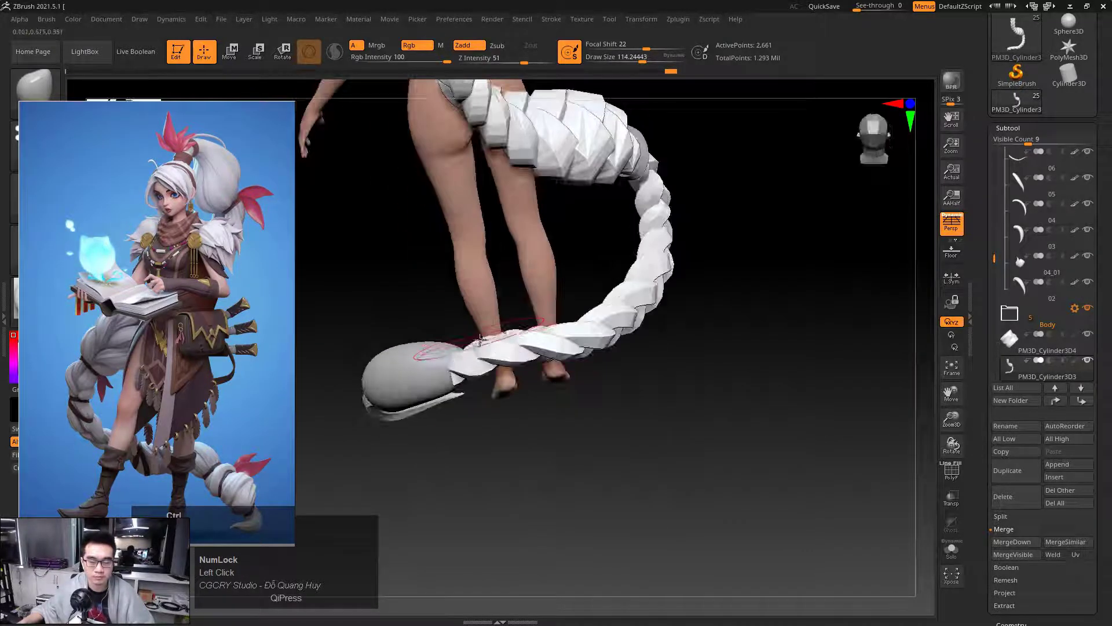
Adjust the braid's lower end where it meets the rounded tail tuft, with the Move brush at draw size about 158
left_click_drag(482, 411, 443, 404)
key("space")
left_click_drag(430, 336, 442, 336)
left_click_drag(586, 377, 565, 376)
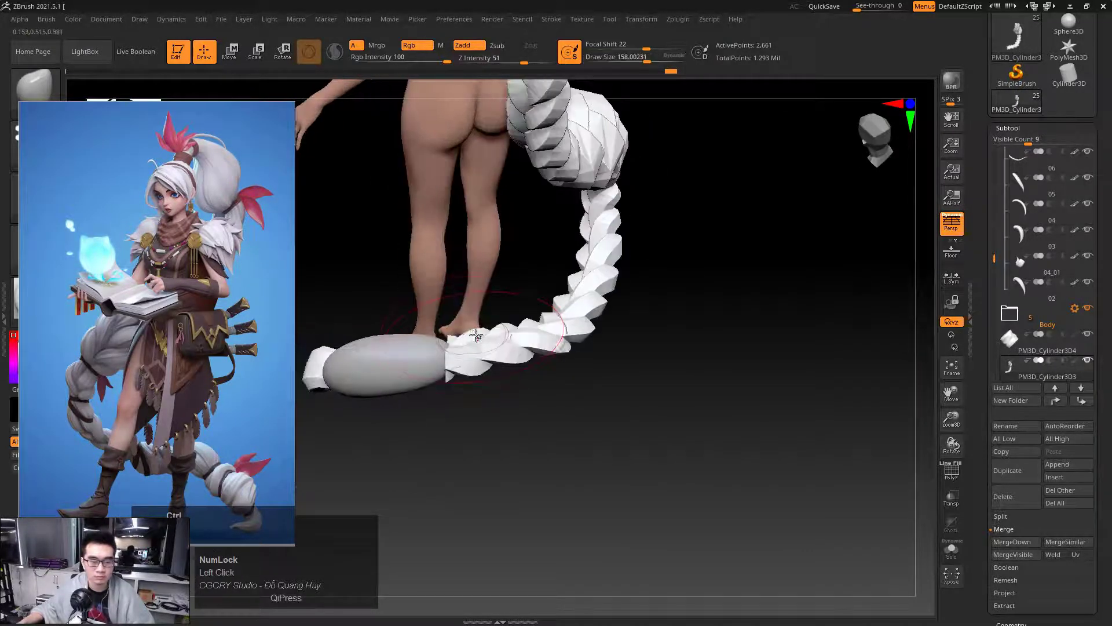
left_click_drag(469, 326, 474, 329)
mouse_move(530, 399)
left_mouse_down()
mouse_move(494, 365)
mouse_move(492, 335)
left_mouse_up()
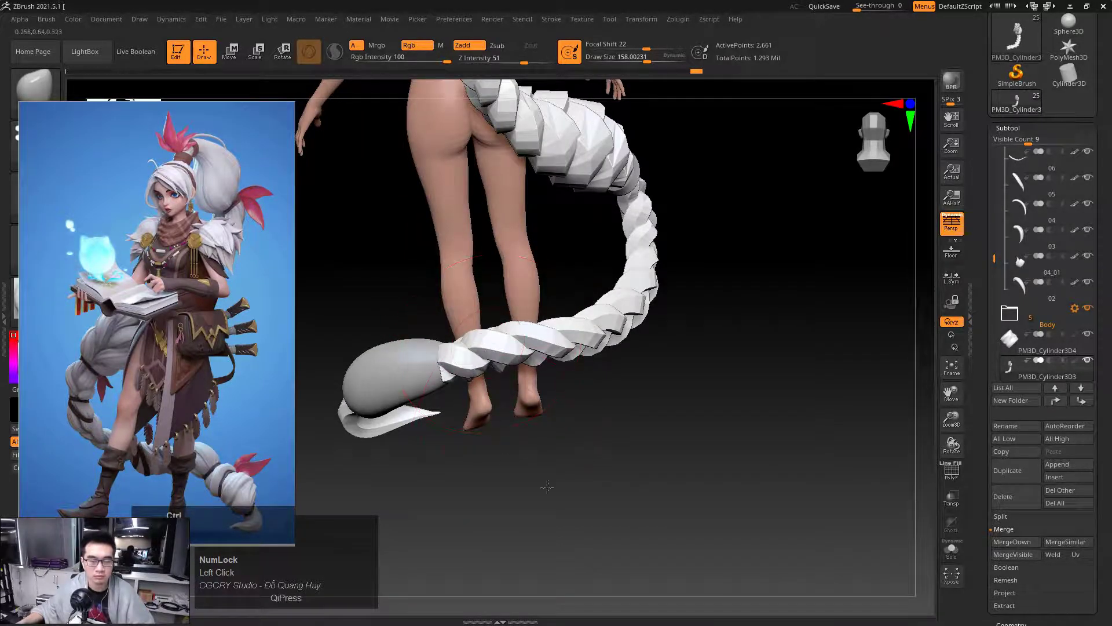
Thicken the lower braid toward the tail tuft using the Inflat brush at Z Intensity 10 and draw size about 158
mouse_move(547, 487)
left_mouse_down()
mouse_move(645, 405)
mouse_move(624, 400)
left_mouse_up()
key("b")
key("i")
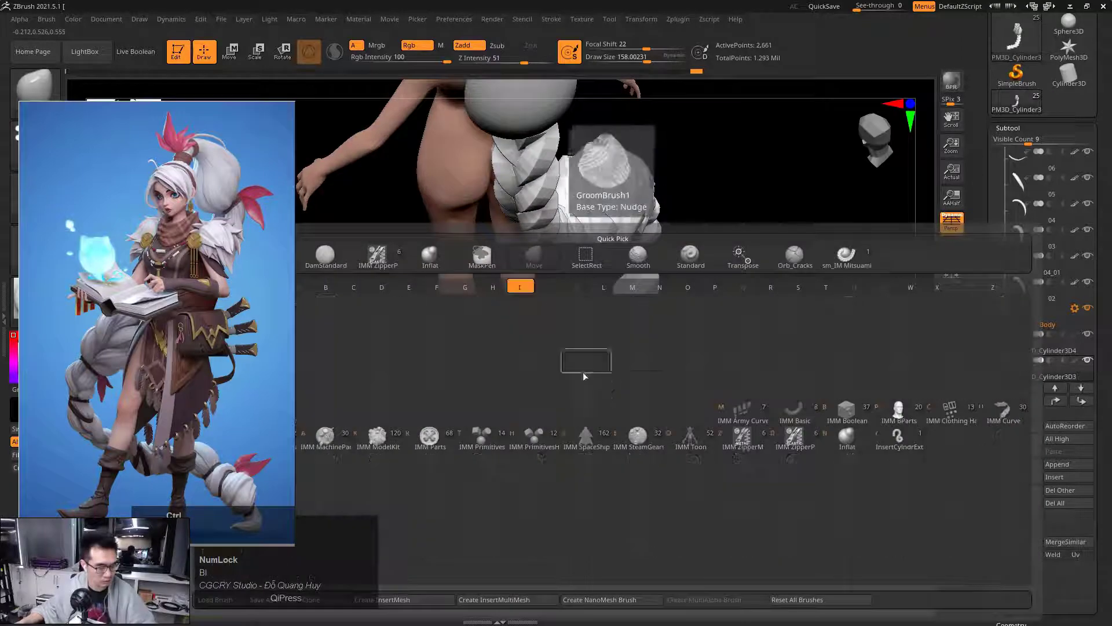
left_click(584, 373)
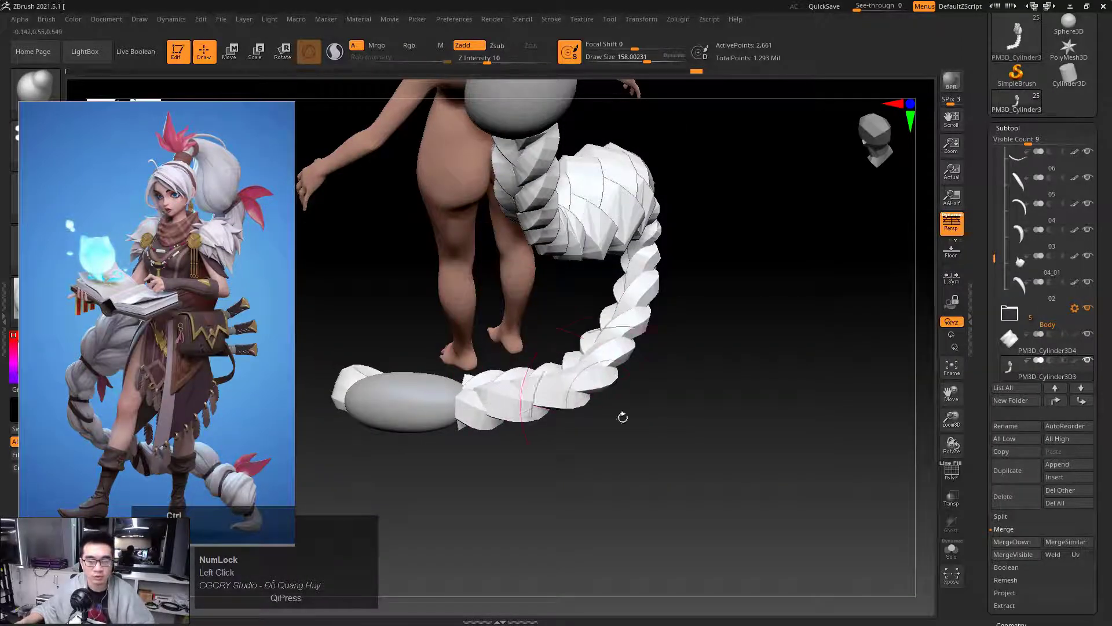
left_click_drag(623, 417, 585, 388)
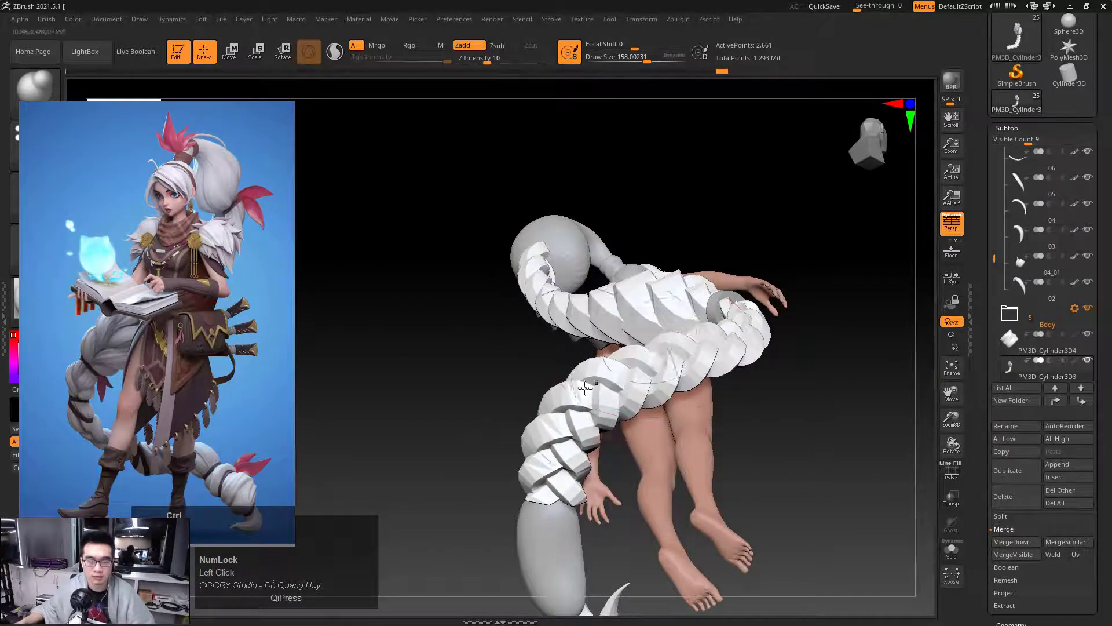
mouse_move(498, 377)
left_mouse_down()
mouse_move(616, 384)
mouse_move(652, 405)
left_mouse_up()
left_click_drag(467, 422, 602, 402)
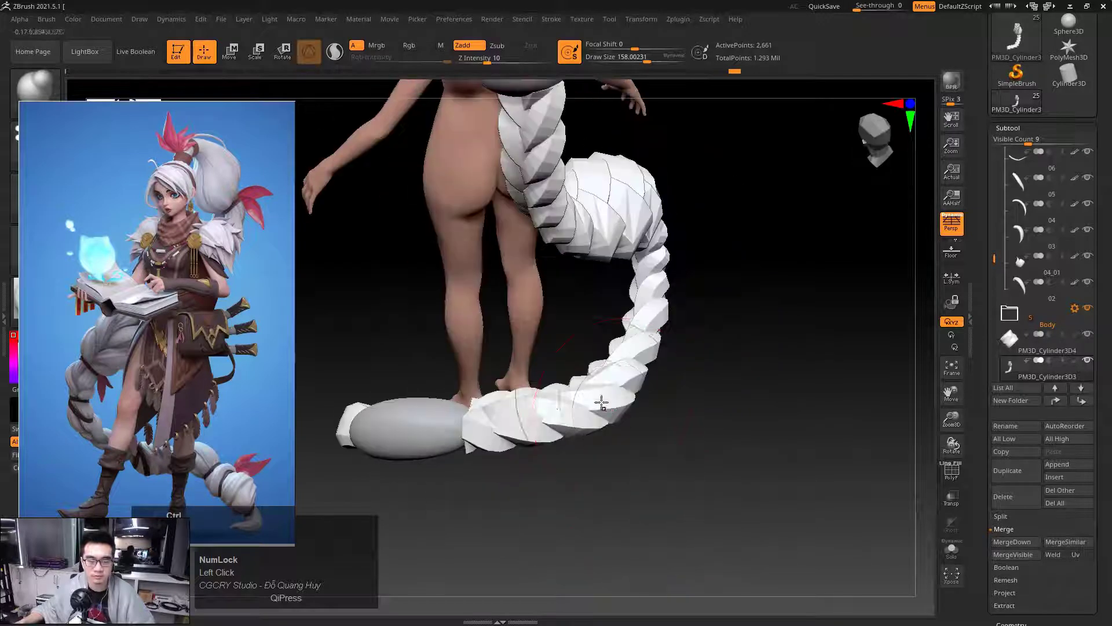
mouse_move(704, 371)
left_mouse_down()
mouse_move(730, 410)
mouse_move(715, 441)
left_mouse_up()
left_click_drag(512, 384, 509, 347)
left_click_drag(643, 394, 669, 343)
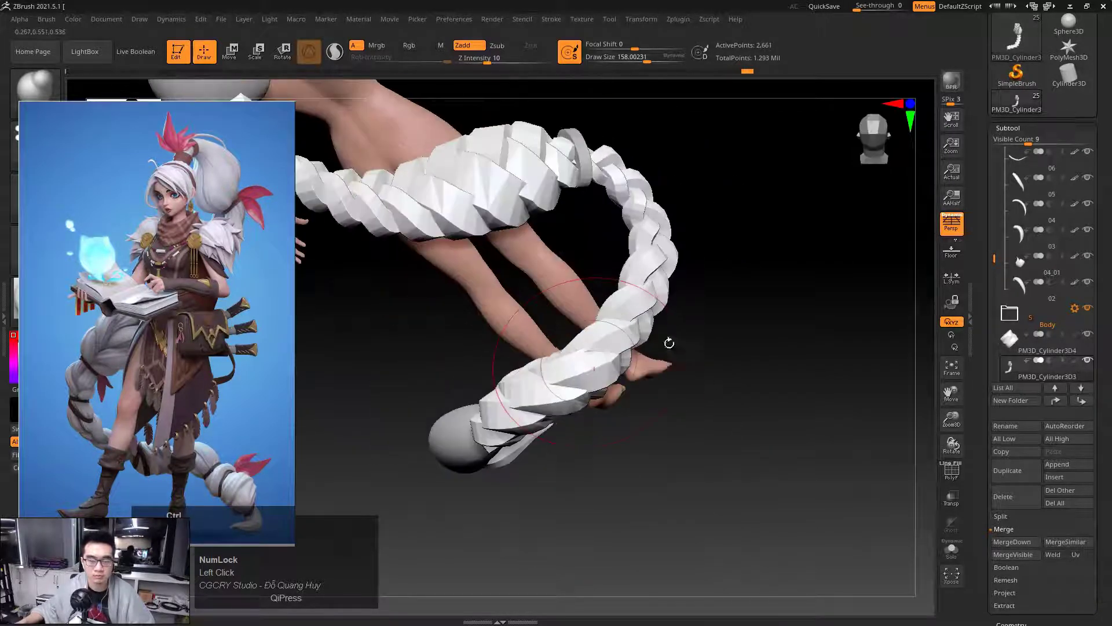
left_click_drag(602, 366, 602, 419)
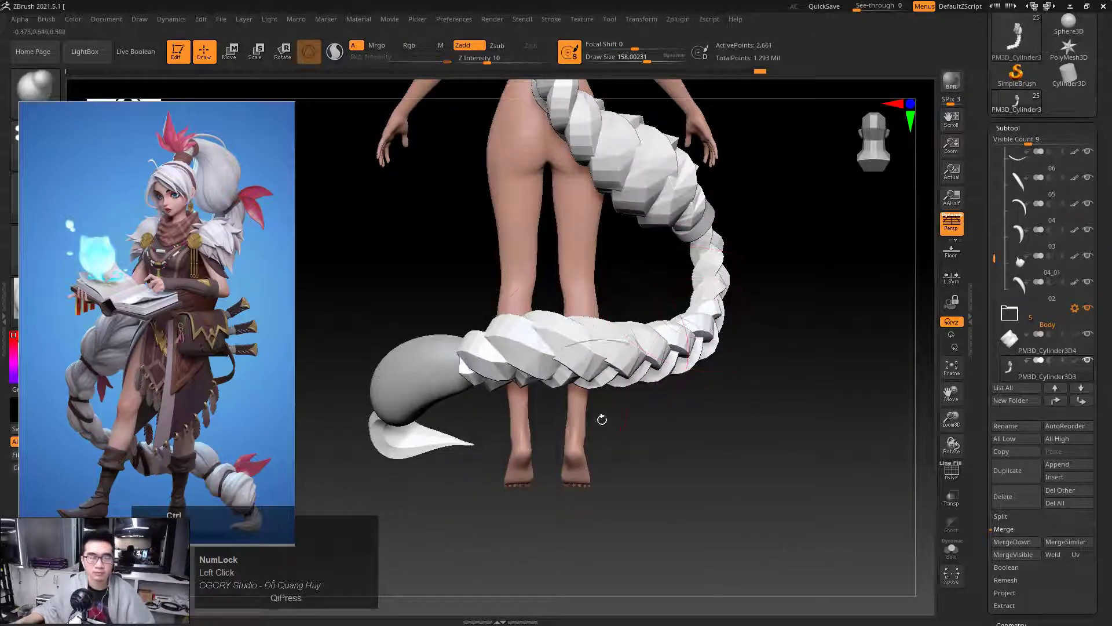
Reshape the lower braid's outline from behind with the Move brush at draw size about 129
key("b")
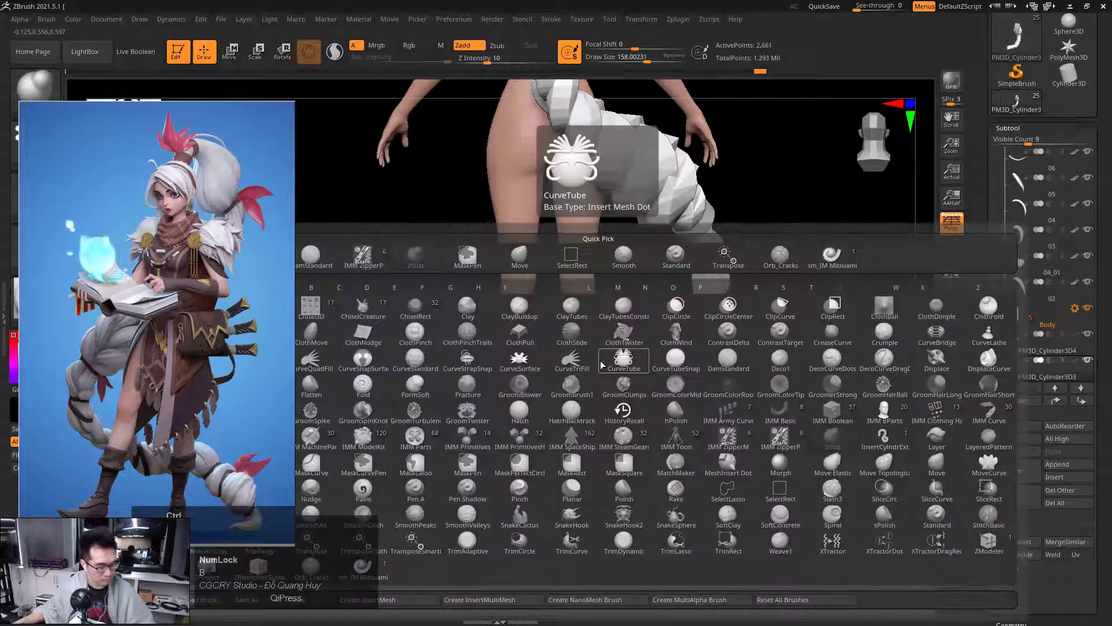
key("b")
key("b")
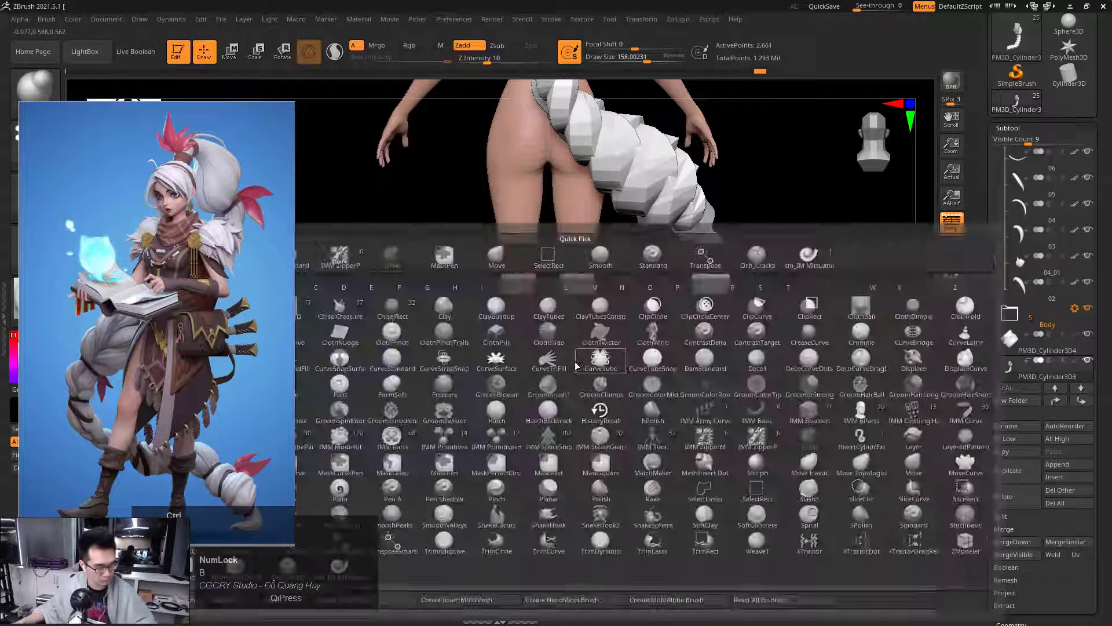
key("m")
key("v")
key("space")
left_click_drag(530, 371, 521, 371)
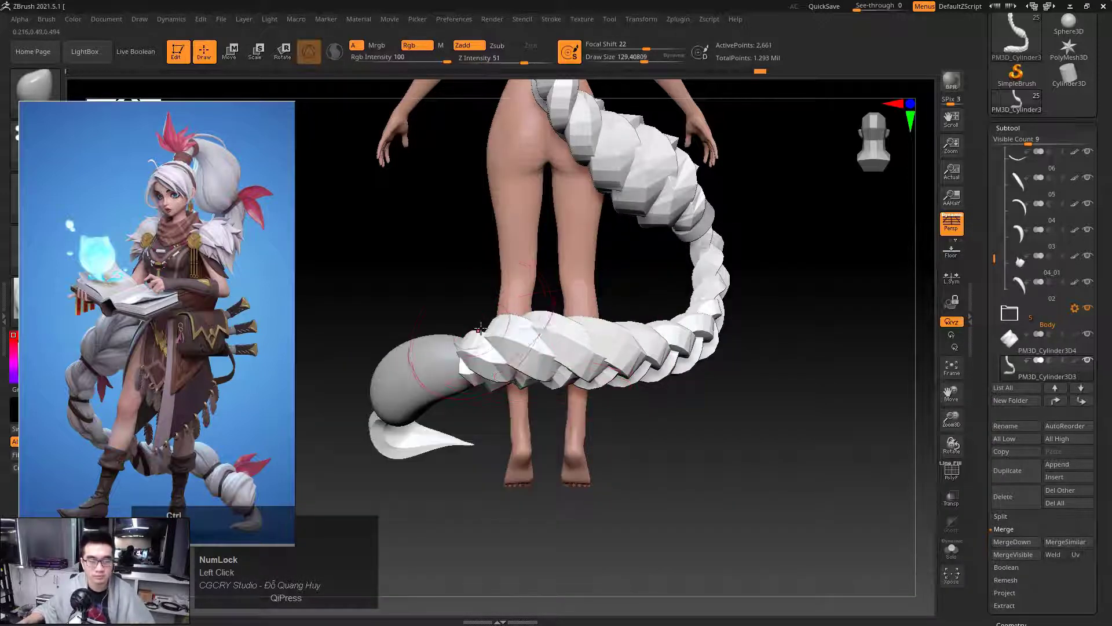
left_click_drag(478, 323, 472, 314)
left_click_drag(550, 329, 545, 318)
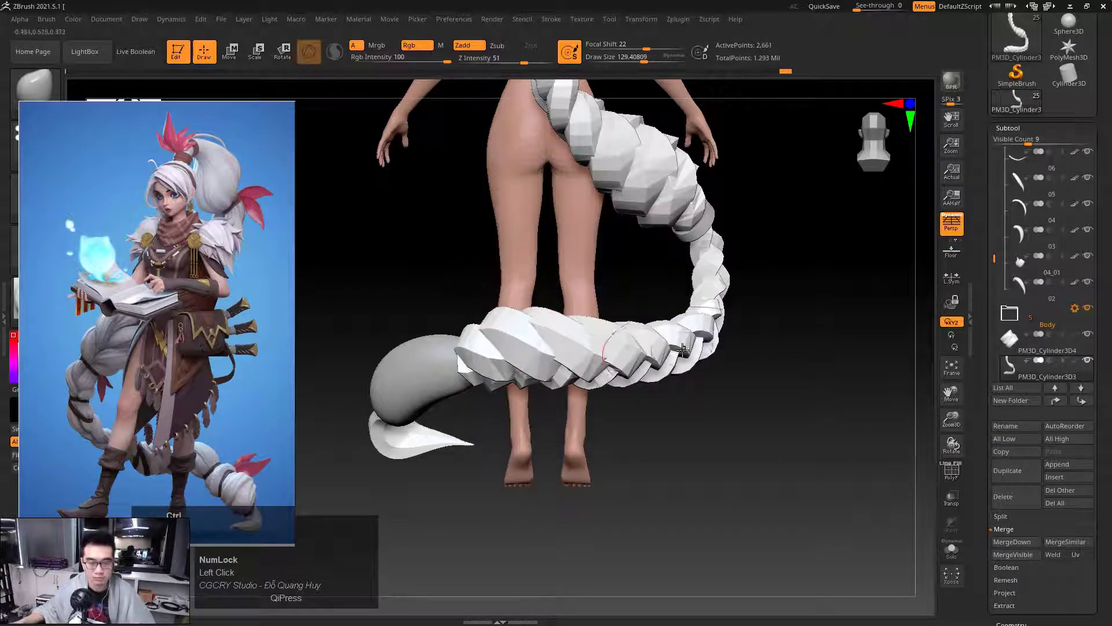
mouse_move(651, 332)
left_mouse_down()
mouse_move(662, 341)
mouse_move(824, 325)
mouse_move(802, 295)
mouse_move(735, 283)
mouse_move(862, 271)
mouse_move(680, 330)
left_mouse_up()
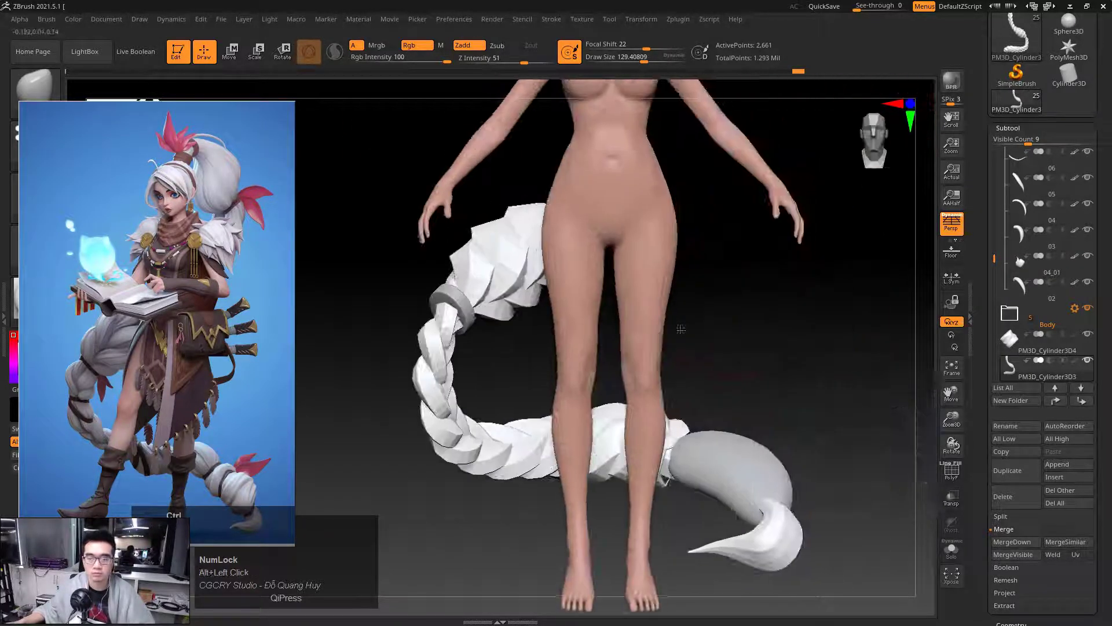
Fit the braid's lower end against the rounded tail tuft, using a Move brush draw size of about 110
right_click_drag(680, 331, 626, 336, "ctrl")
left_click_drag(732, 358, 711, 362)
right_click_drag(711, 362, 666, 386, "ctrl")
mouse_move(758, 313)
left_mouse_down()
mouse_move(688, 333)
mouse_move(634, 305)
mouse_move(744, 266)
mouse_move(625, 374)
mouse_move(688, 308)
mouse_move(655, 324)
left_mouse_up()
key("space")
left_click_drag(718, 264, 646, 364)
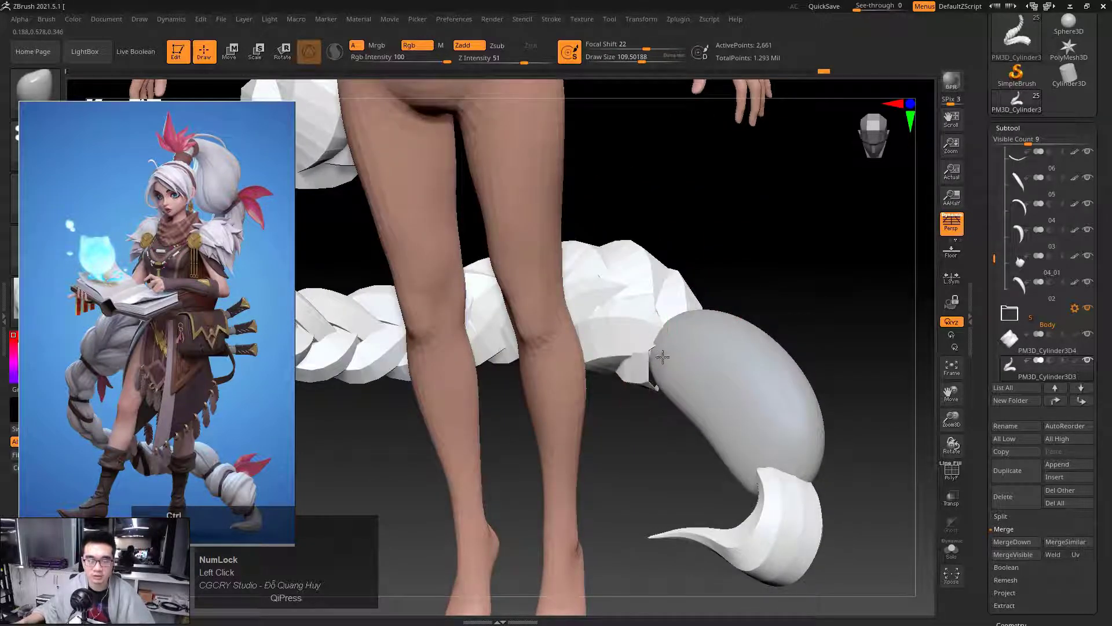
left_click_drag(737, 302, 670, 393)
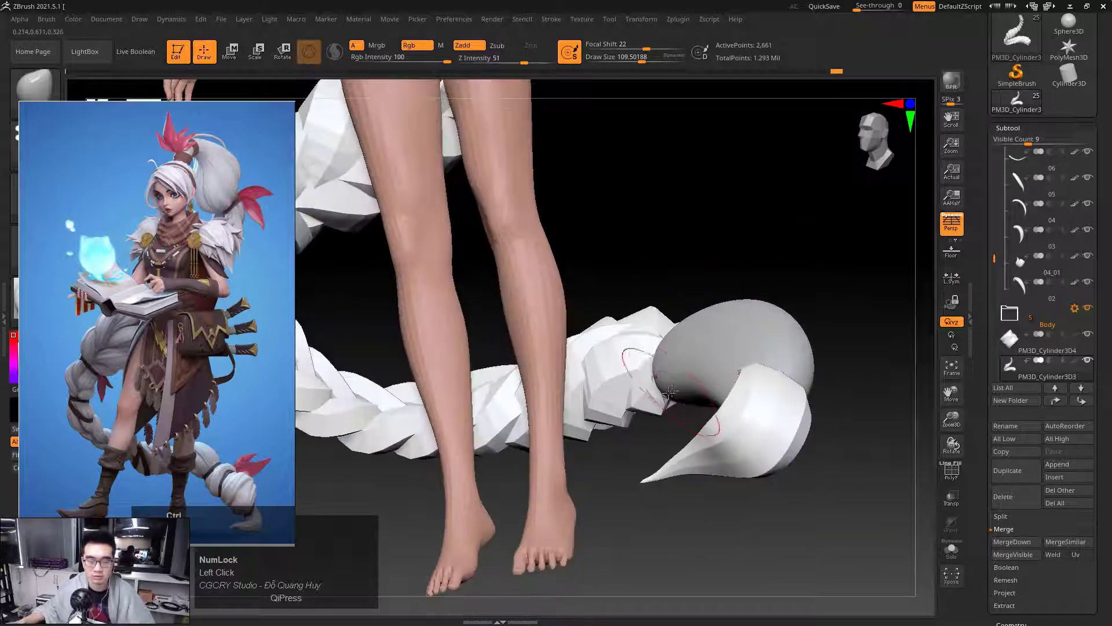
left_click_drag(790, 269, 671, 346)
left_click_drag(619, 258, 772, 281)
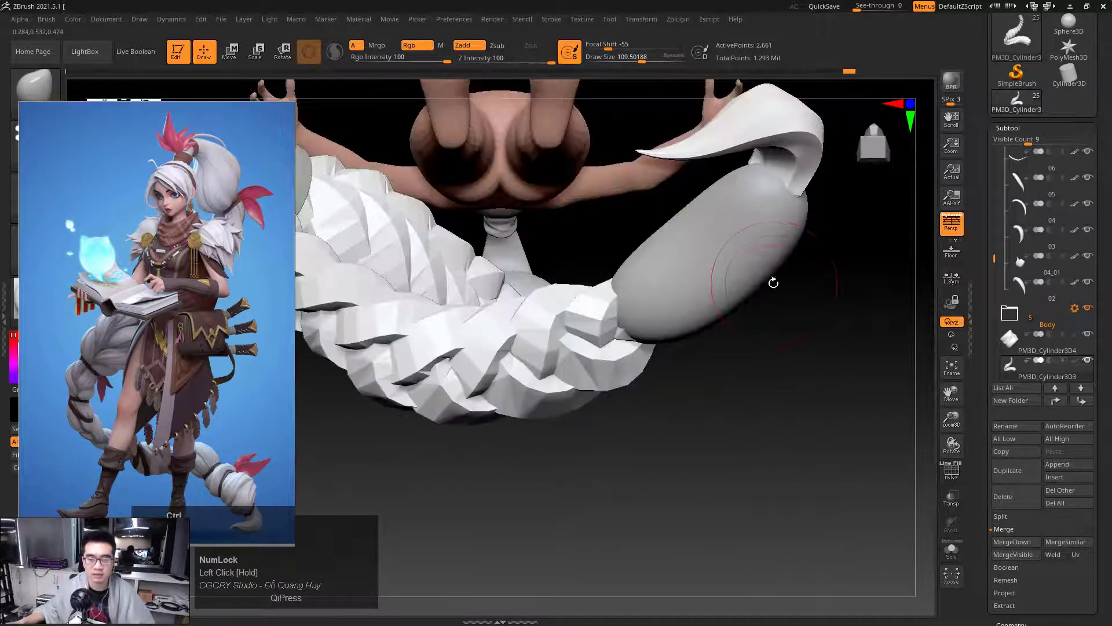
left_click_drag(744, 379, 758, 460, "shift")
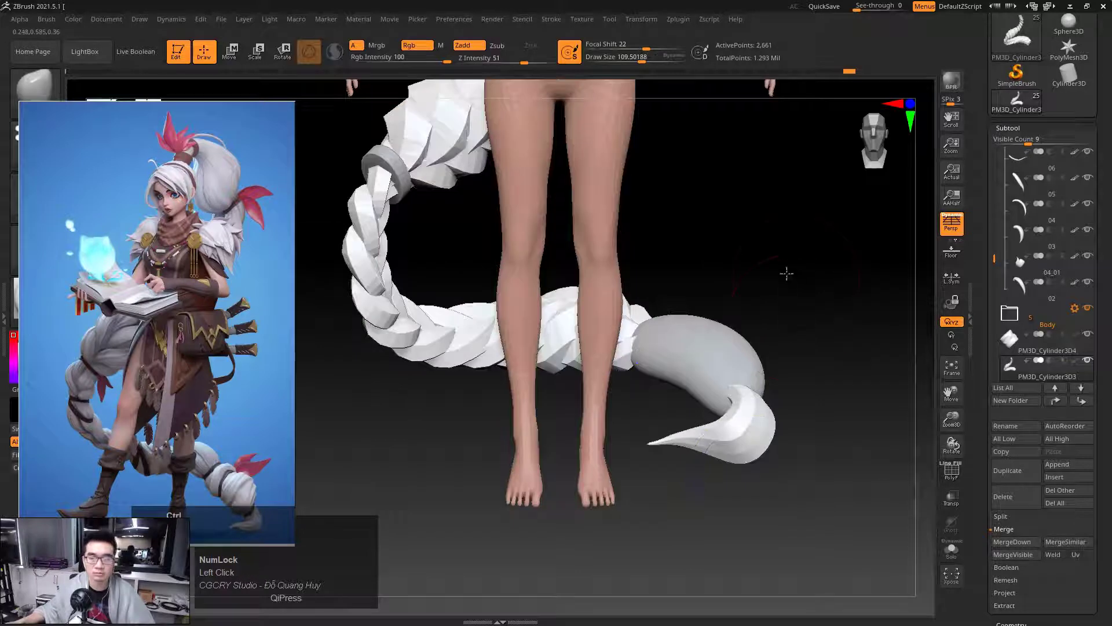
Select the ponytail and reshape the inner side of its lower bulge with draw size about 158
left_click_drag(786, 275, 775, 365, "alt")
right_click_drag(775, 365, 646, 303, "ctrl")
mouse_move(646, 302)
left_mouse_down()
mouse_move(745, 347)
mouse_move(735, 350)
mouse_move(758, 304)
left_mouse_up()
right_click_drag(758, 305, 733, 270, "ctrl")
left_click_drag(733, 270, 741, 292, "alt")
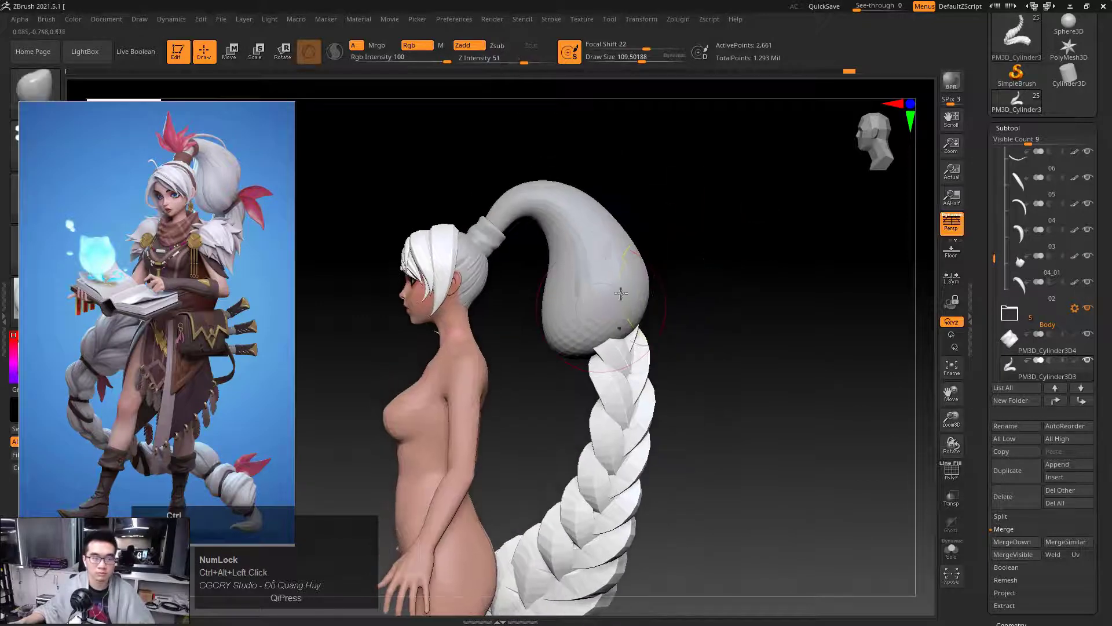
left_click(580, 348, "alt")
key("space")
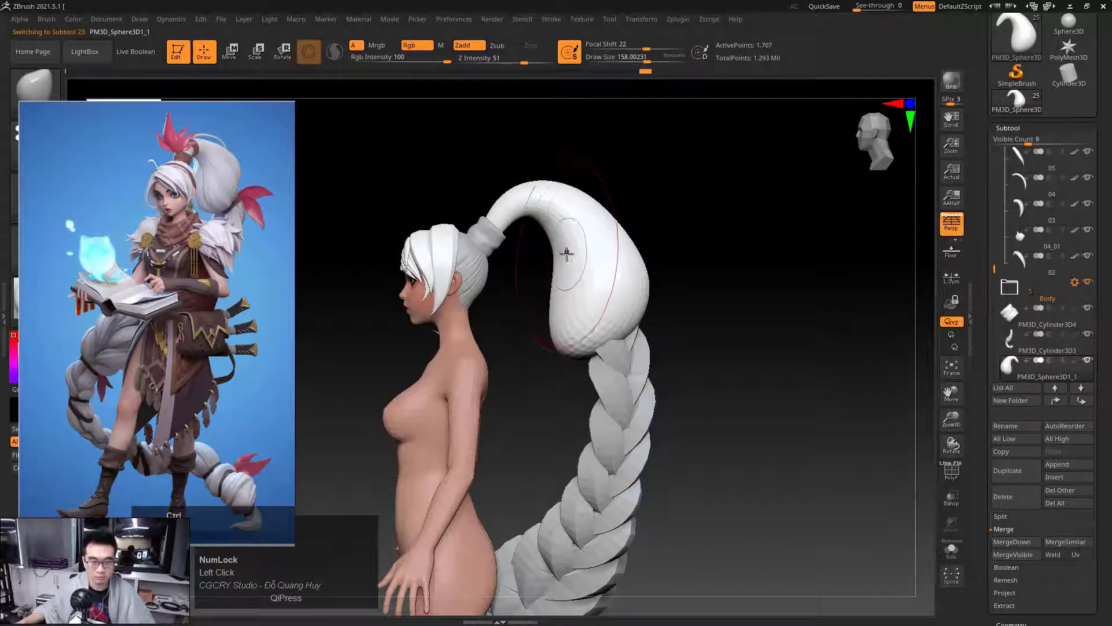
left_click_drag(658, 167, 669, 222, "alt")
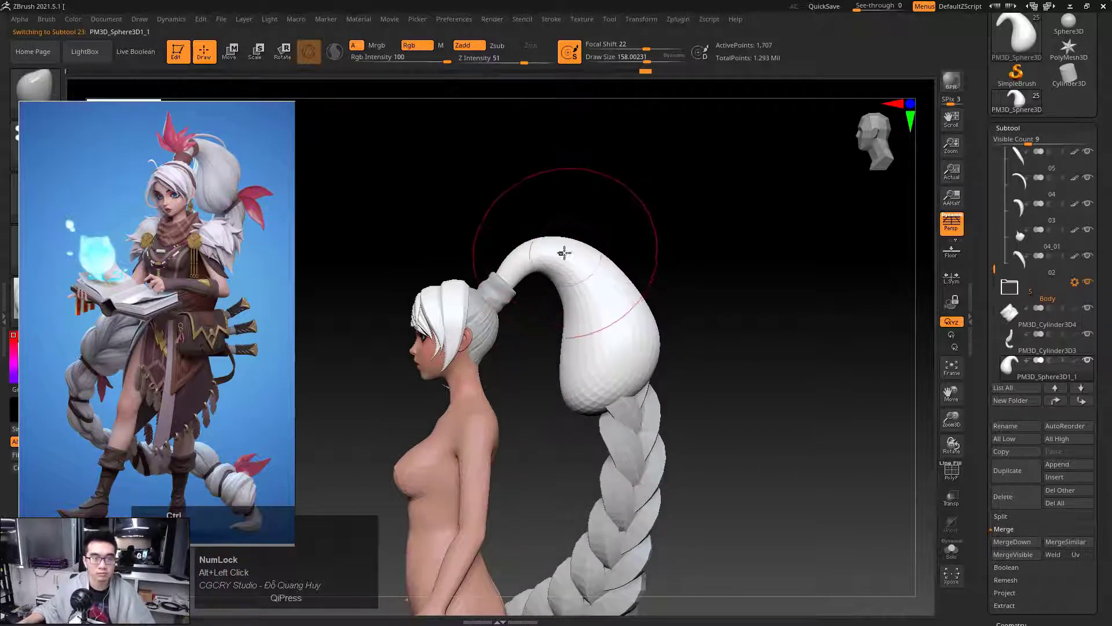
Refine the ponytail's upper arc with draw size about 140, checking its silhouette from the front and side
key("space")
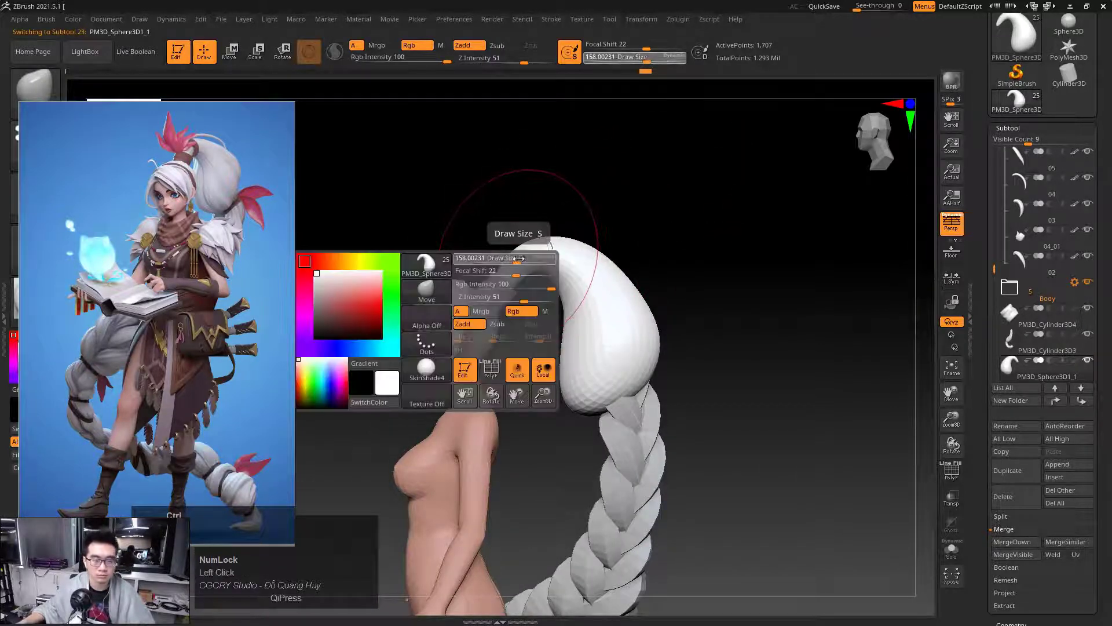
left_click_drag(519, 258, 516, 259)
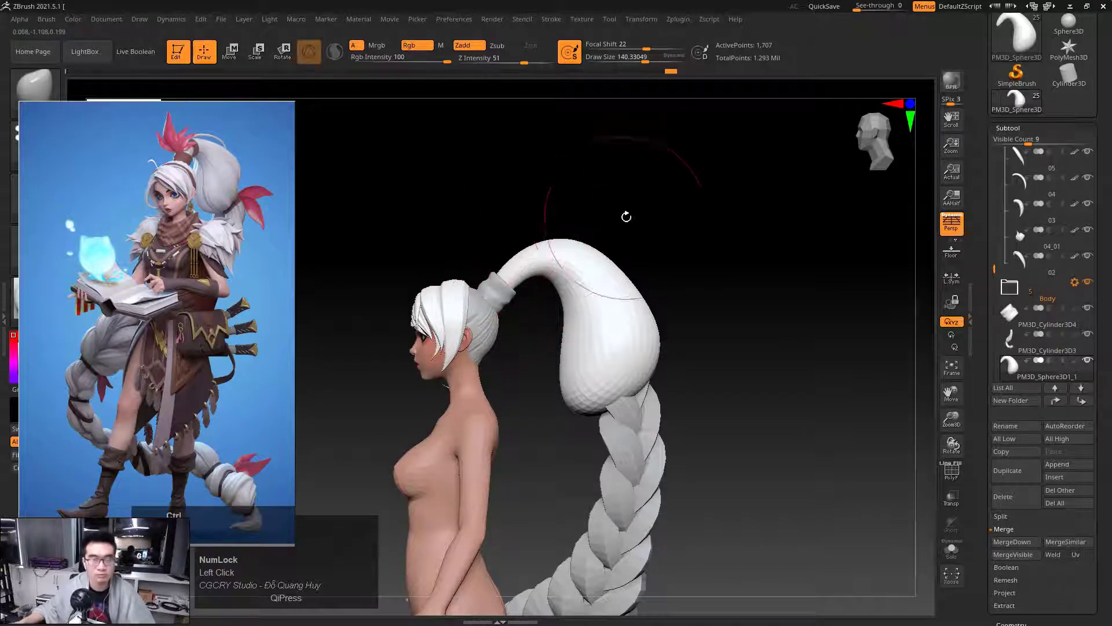
left_click_drag(626, 217, 694, 253)
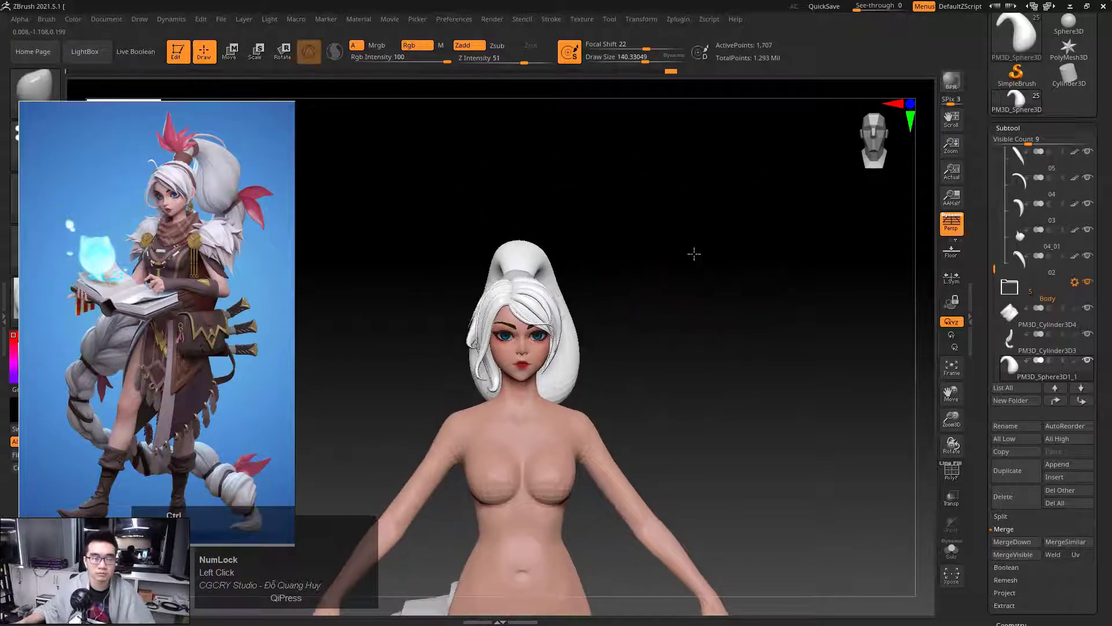
left_click_drag(670, 291, 653, 284)
left_click_drag(710, 330, 636, 311, "alt")
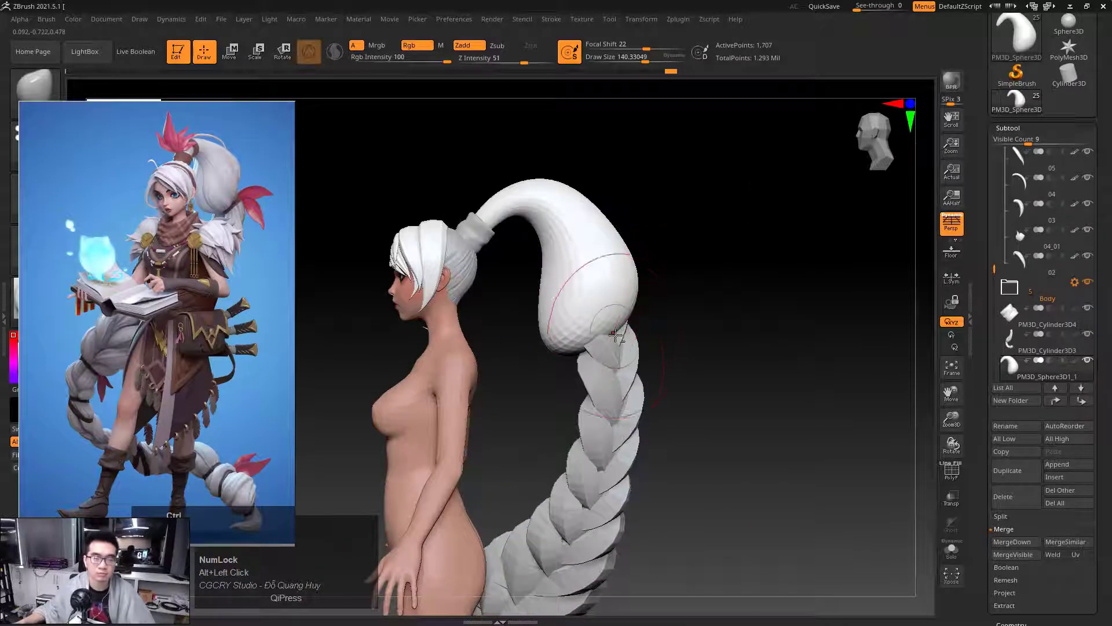
left_click_drag(720, 309, 527, 348)
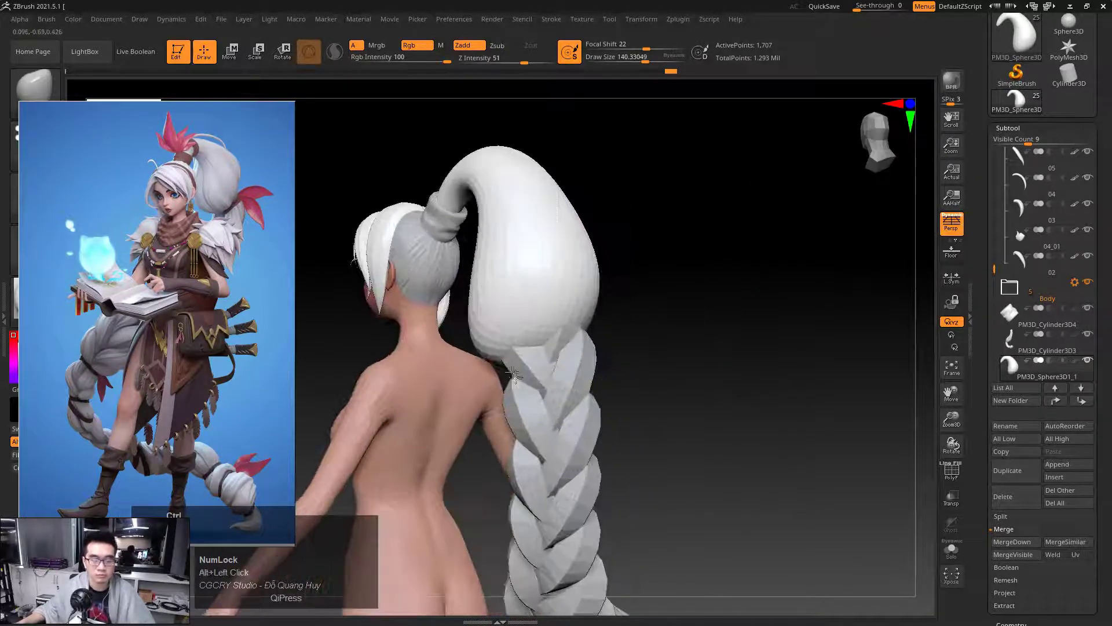
Select the braid, isolate it, and reshape its topmost strands with draw size about 96, then restore the other subtools
left_click(525, 368, "alt")
key("space")
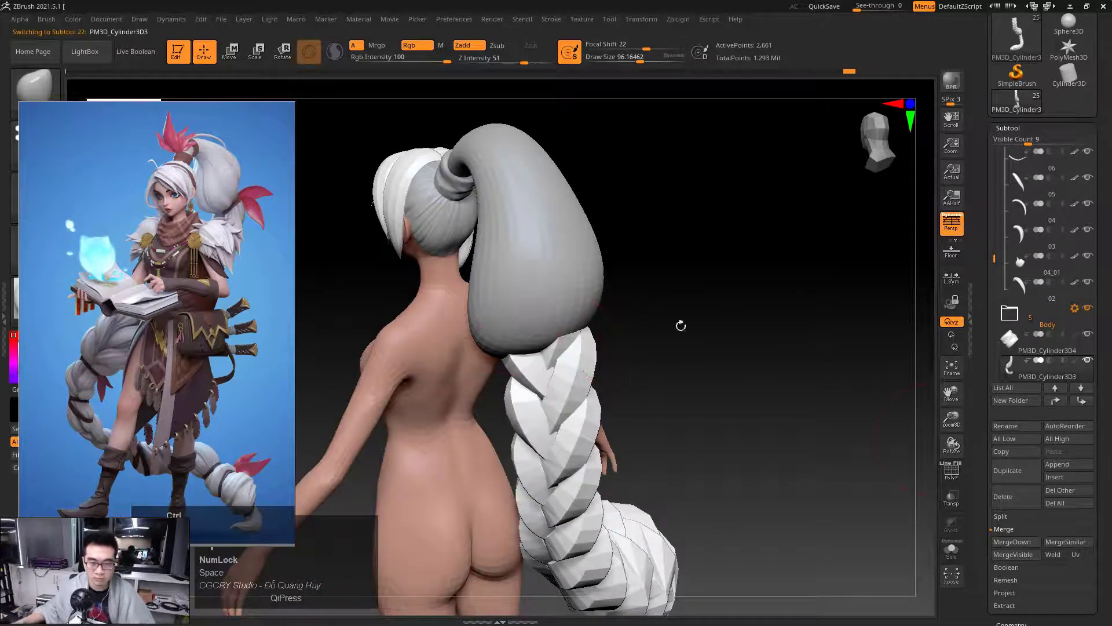
left_click(956, 557)
left_click_drag(635, 338, 512, 362)
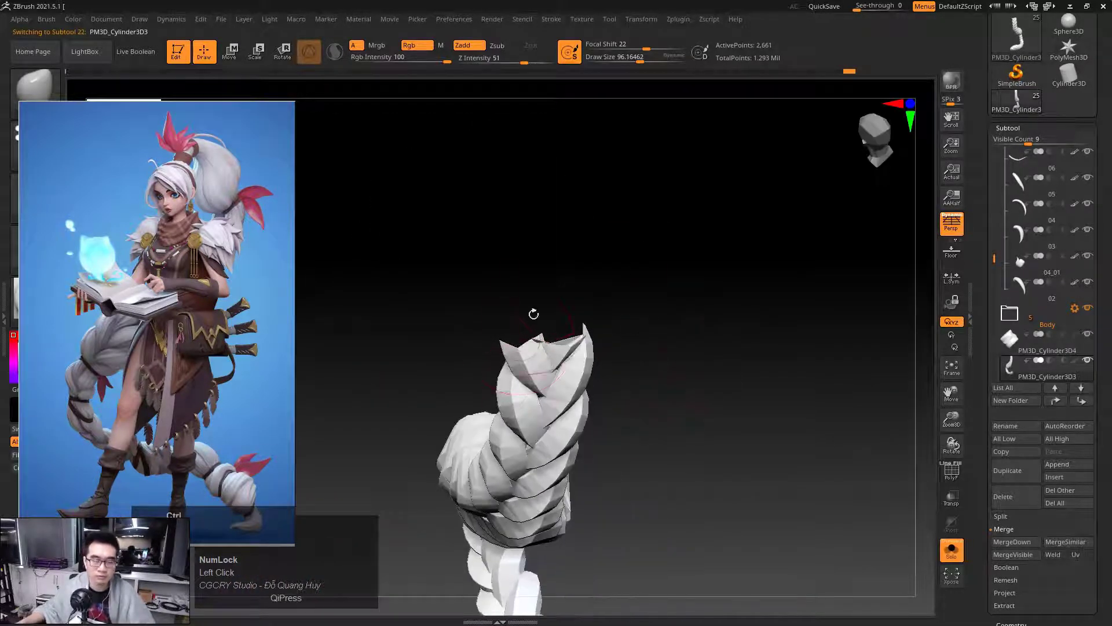
left_click_drag(534, 313, 561, 372)
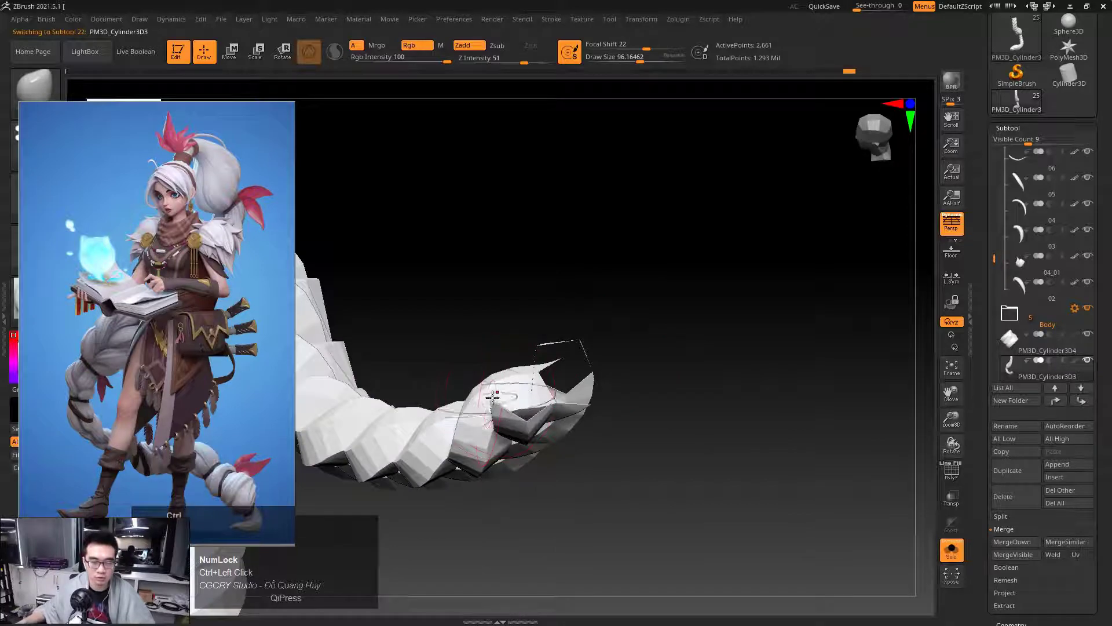
left_click_drag(667, 347, 465, 343)
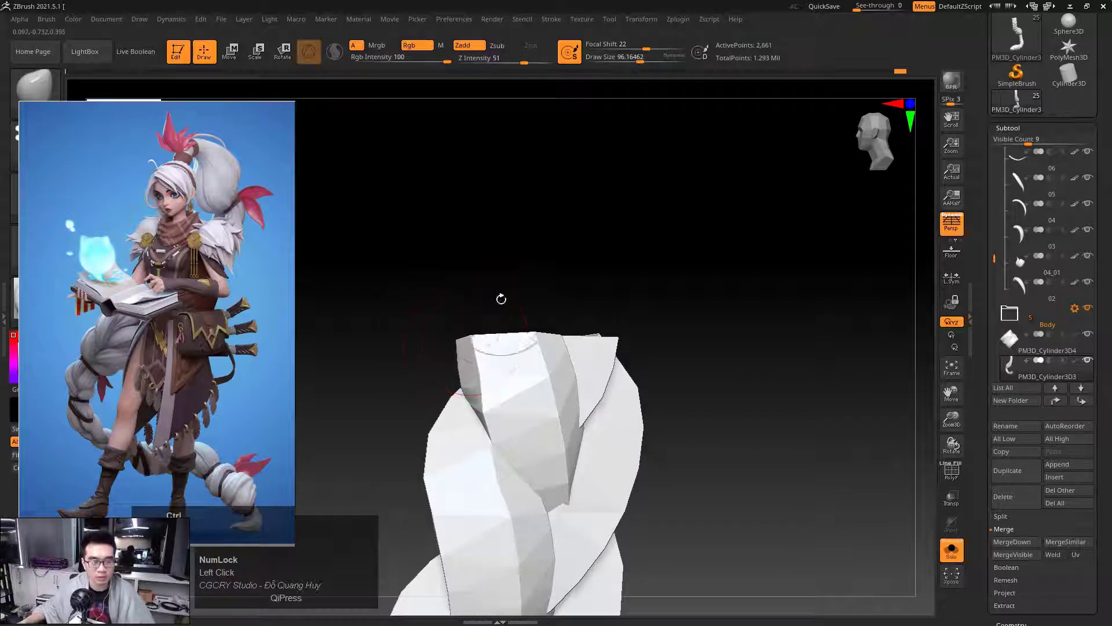
left_click_drag(501, 299, 522, 365)
left_click(952, 549)
mouse_move(881, 457)
left_mouse_down()
mouse_move(710, 341)
mouse_move(782, 308)
mouse_move(738, 319)
left_mouse_up()
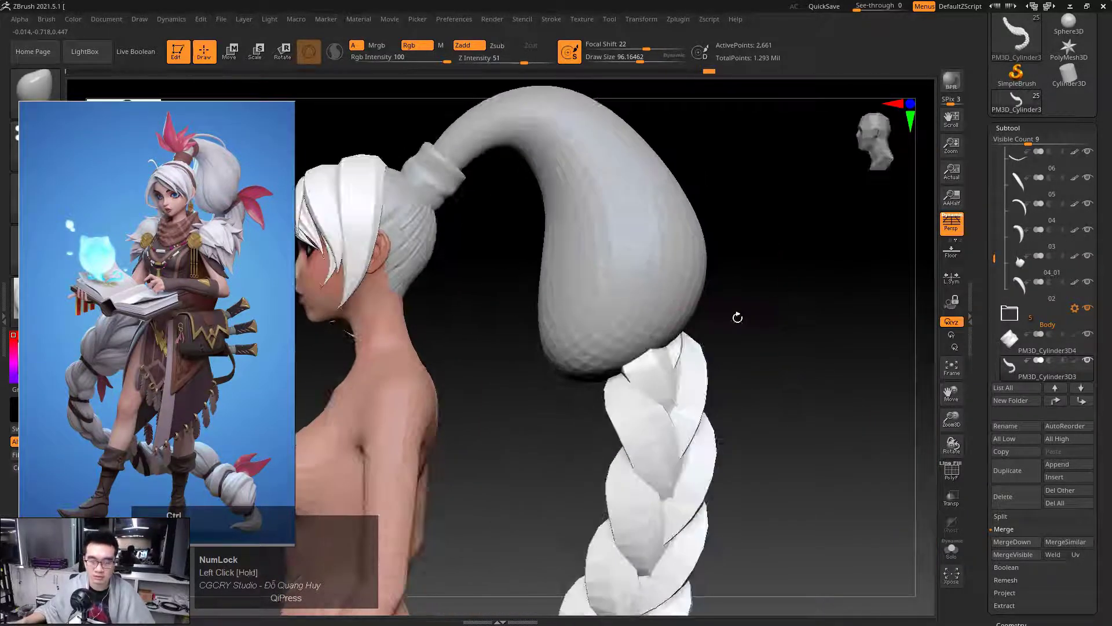
Select the ponytail and adjust its lower bulge around the braid's top with draw size about 152
key("space")
mouse_move(669, 334)
left_mouse_down()
mouse_move(684, 332)
mouse_move(650, 339)
mouse_move(712, 331)
mouse_move(640, 348)
mouse_move(762, 350)
left_mouse_up()
left_click(658, 338, "alt")
key("space")
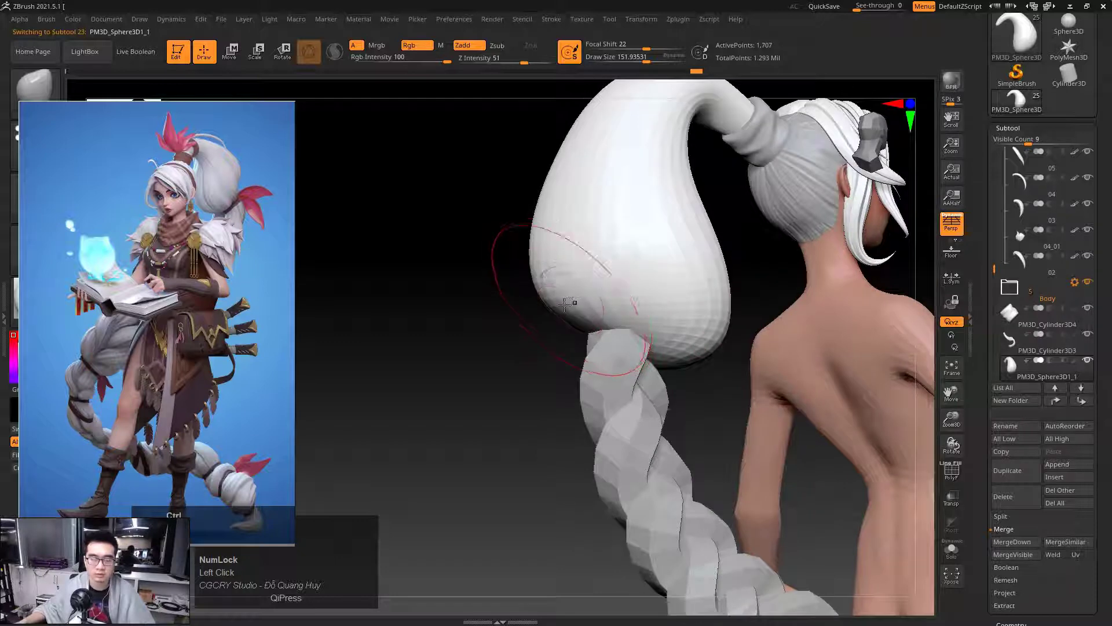
mouse_move(446, 313)
left_mouse_down()
mouse_move(559, 298)
mouse_move(544, 363)
mouse_move(524, 382)
left_mouse_up()
Select the braid and shift its upper section beneath the ponytail, enlarging the Move brush draw size to about 483
left_click(508, 382, "alt")
key("space")
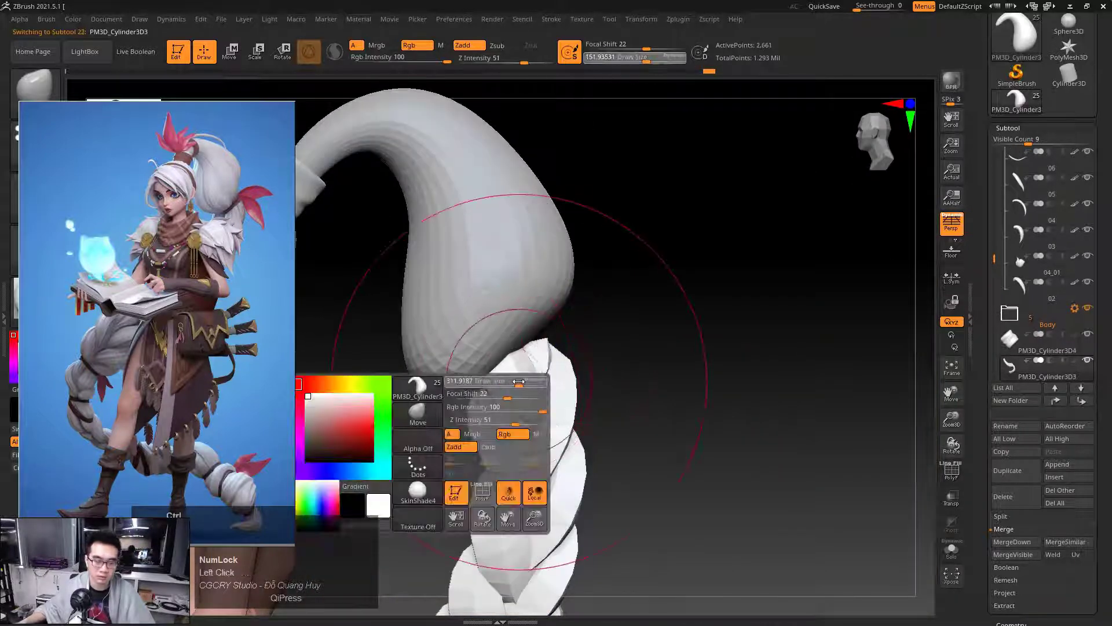
mouse_move(474, 425)
left_mouse_down()
mouse_move(489, 441)
mouse_move(505, 379)
mouse_move(488, 397)
left_mouse_up()
key("space")
mouse_move(557, 357)
left_mouse_down()
mouse_move(606, 323)
mouse_move(563, 337)
mouse_move(574, 338)
mouse_move(566, 366)
mouse_move(578, 363)
left_mouse_up()
key("space")
right_click_drag(650, 307, 474, 387, "ctrl")
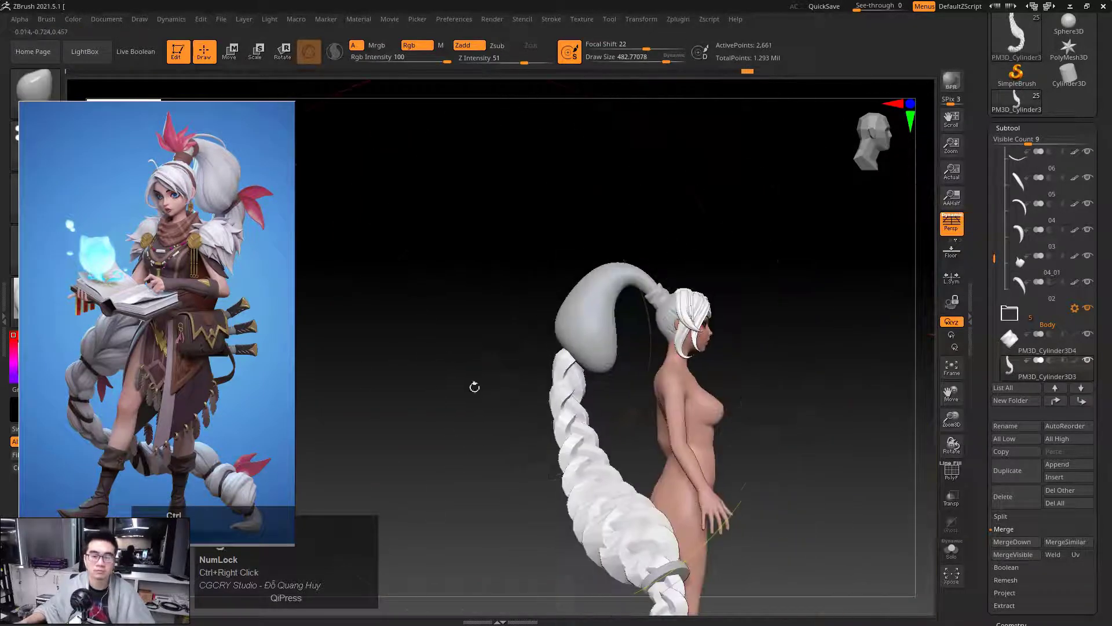
left_click_drag(475, 388, 430, 372, "alt")
left_click_drag(520, 342, 523, 346)
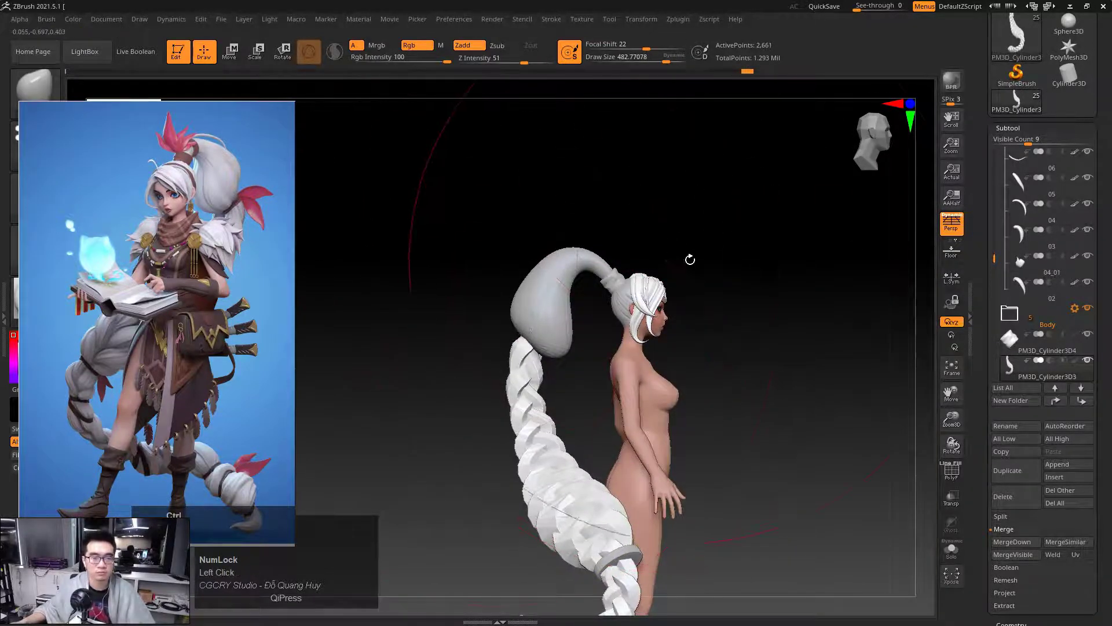
left_click_drag(690, 259, 691, 289, "alt")
right_click_drag(475, 338, 563, 307, "ctrl")
Select the ponytail and reshape the outer side of its lower bulge with draw size about 135
left_click(573, 376, "alt")
key("space")
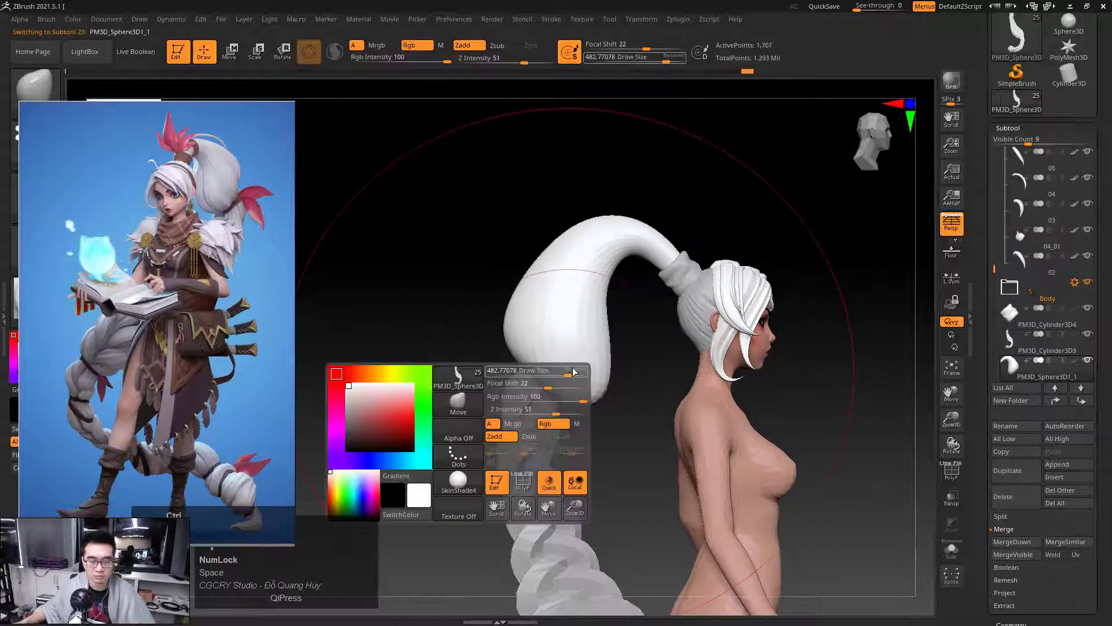
left_click_drag(574, 371, 543, 371)
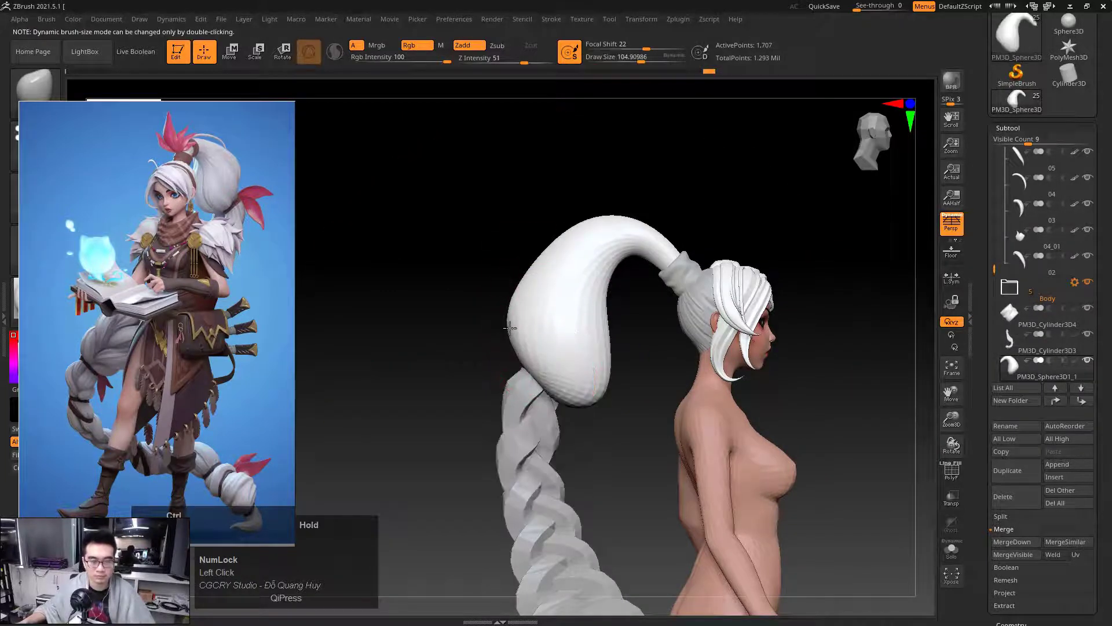
key("space")
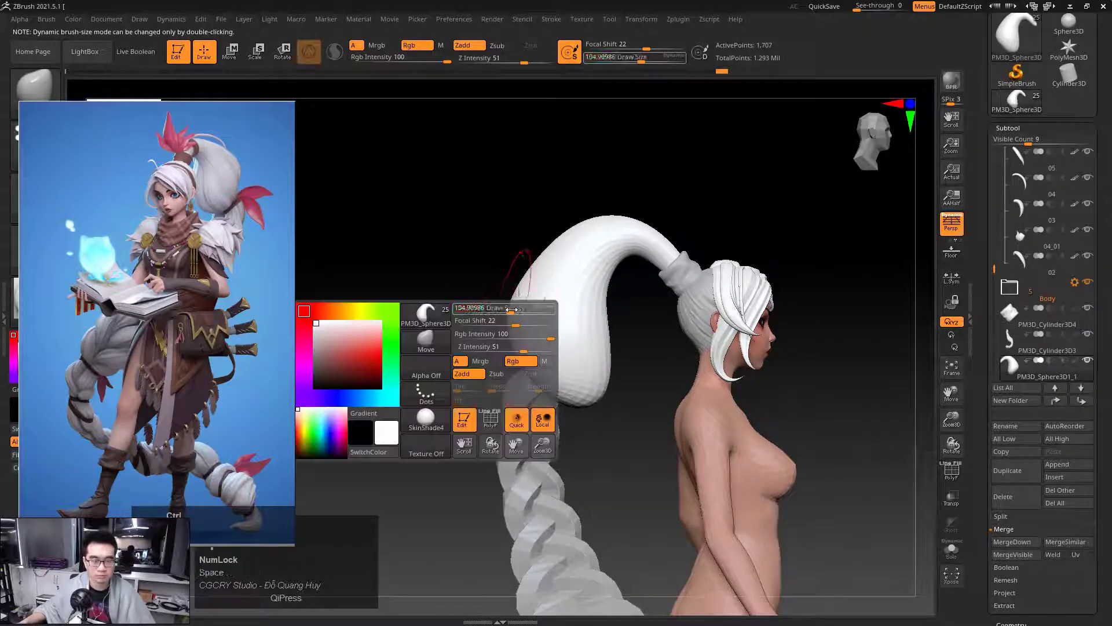
left_click_drag(511, 308, 517, 308)
left_click_drag(469, 321, 518, 330)
left_click_drag(473, 367, 503, 377)
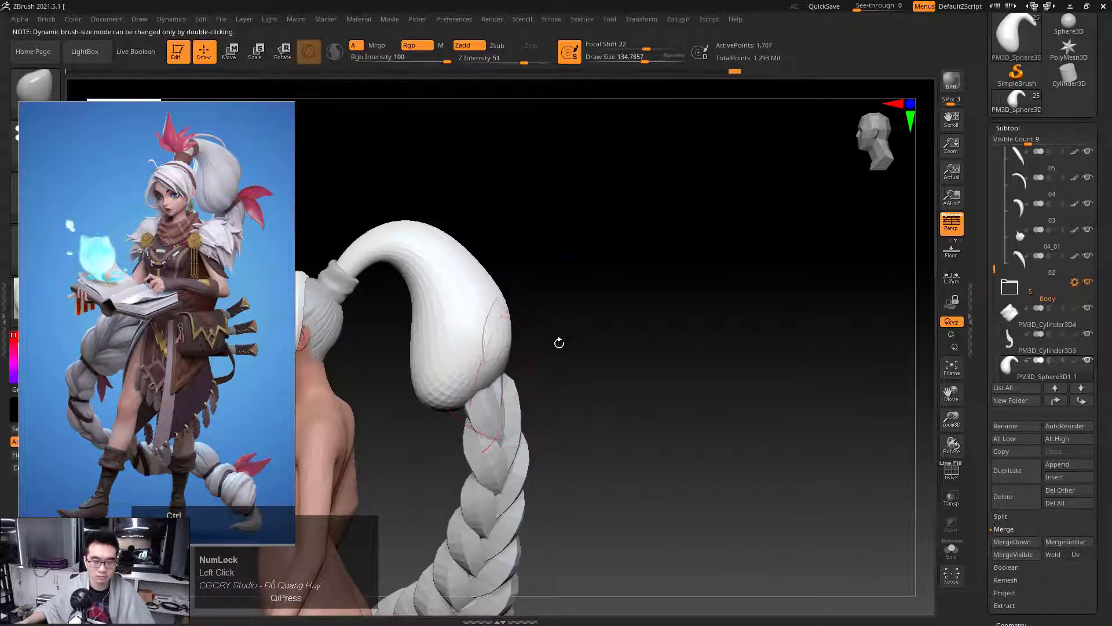
Refine the ponytail's lower bulge above the braid with draw size about 88
left_click_drag(559, 343, 494, 348)
key("space")
mouse_move(536, 342)
left_mouse_down()
mouse_move(515, 344)
mouse_move(545, 320)
mouse_move(584, 364)
mouse_move(540, 367)
mouse_move(536, 404)
left_mouse_up()
mouse_move(562, 365)
left_mouse_down()
mouse_move(579, 354)
mouse_move(559, 364)
left_mouse_up()
left_click_drag(467, 397, 387, 379)
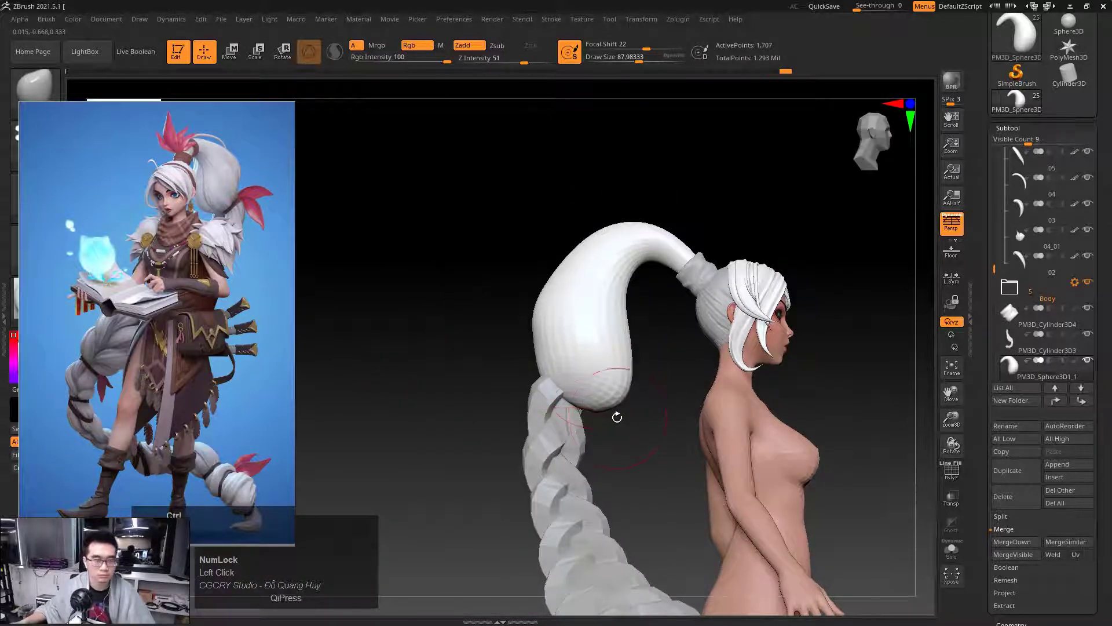
Adjust the ponytail's lower end and smooth it where it meets the top of the braid
mouse_move(631, 411)
left_mouse_down()
mouse_move(616, 392)
mouse_move(634, 399)
left_mouse_up()
left_click_drag(650, 348, 564, 363)
left_click_drag(655, 398, 713, 352)
left_click(605, 406, "shift")
left_click_drag(512, 420, 557, 405, "shift")
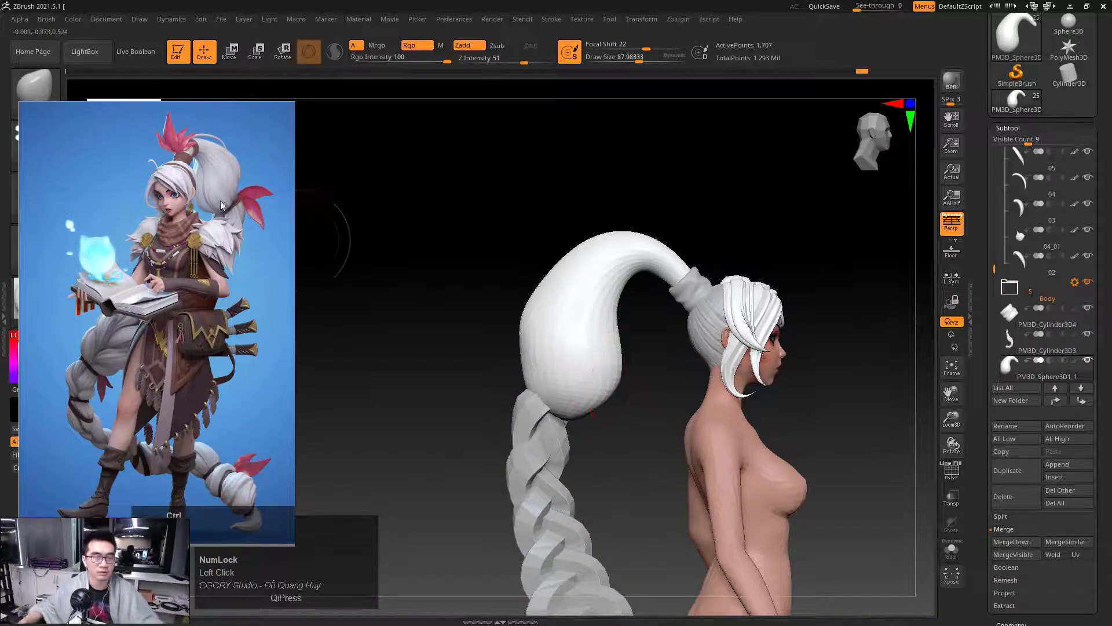
Mark the ponytail's inner curve on the reference and on the model to compare the two shapes
key("ctrl+shift+1")
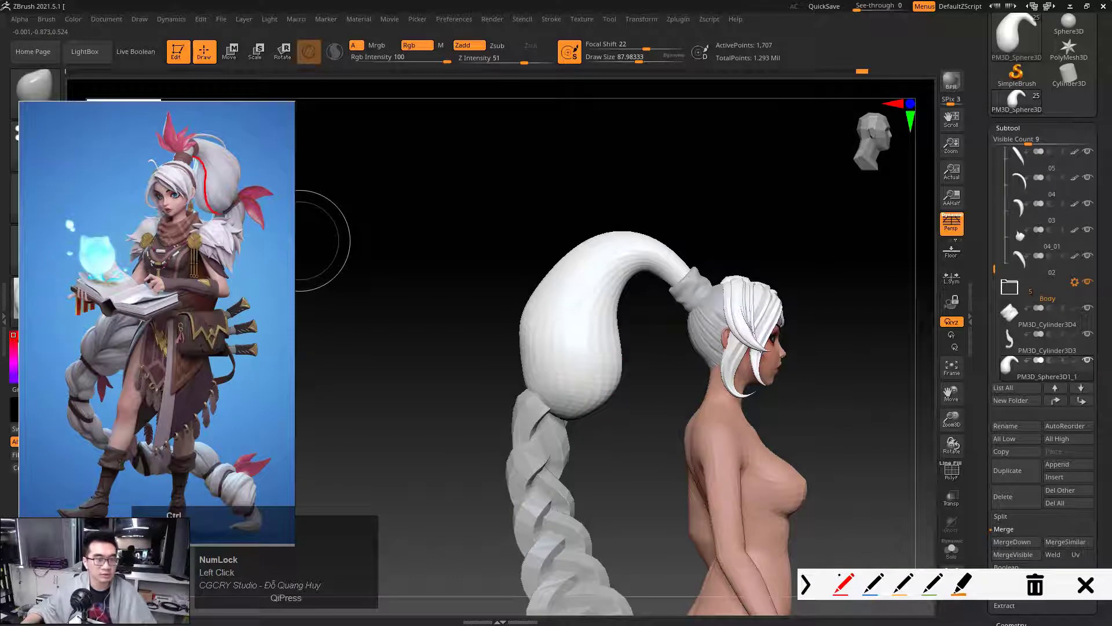
key("Escape")
key("ctrl+shift+1")
mouse_move(632, 280)
left_mouse_down()
mouse_move(629, 368)
mouse_move(613, 380)
mouse_move(638, 387)
left_mouse_up()
key("Escape")
Adjust the ponytail's inner curve and lower bulge from the side and back, undoing a stroke
mouse_move(534, 377)
left_mouse_down()
mouse_move(608, 363)
mouse_move(574, 381)
left_mouse_up()
left_click_drag(456, 369, 531, 296)
mouse_move(614, 282)
right_mouse_down()
mouse_move(657, 278)
mouse_move(629, 321)
right_mouse_up()
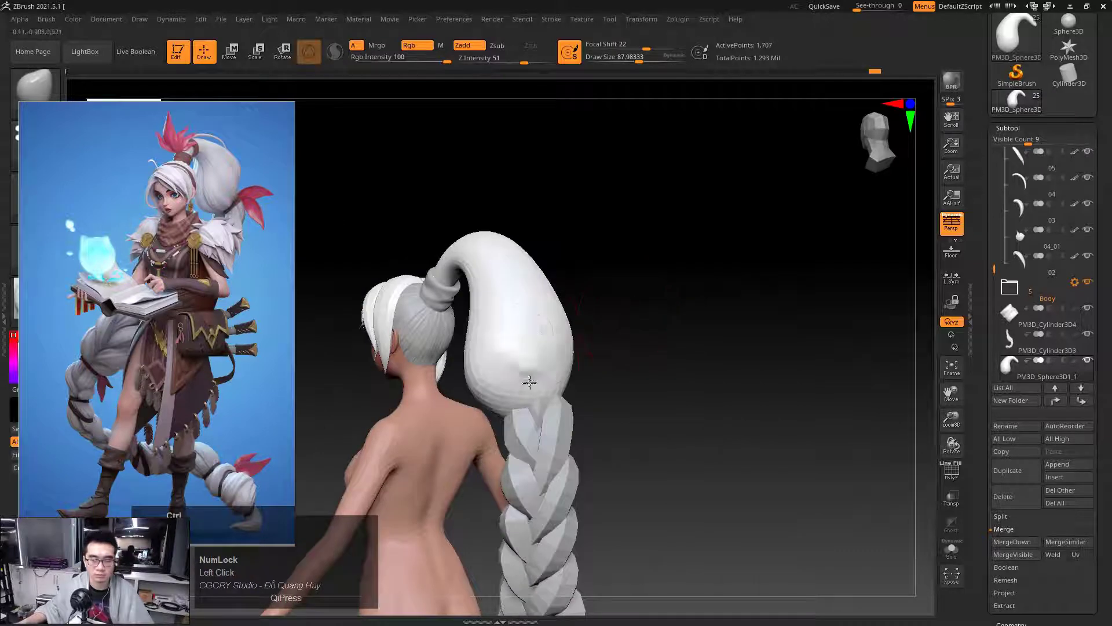
key("ctrl+z")
mouse_move(621, 323)
left_mouse_down()
mouse_move(534, 367)
mouse_move(574, 360)
mouse_move(544, 355)
left_mouse_up()
Even out the ponytail's back and lower bulge with draw size about 152, viewing it from several sides
key("space")
key("ctrl+shift+z")
left_click_drag(551, 278, 527, 377)
mouse_move(643, 348)
left_mouse_down()
mouse_move(603, 357)
mouse_move(624, 375)
left_mouse_up()
right_click_drag(624, 375, 493, 328, "ctrl")
left_click_drag(645, 320, 615, 351)
right_click_drag(615, 351, 525, 372, "ctrl")
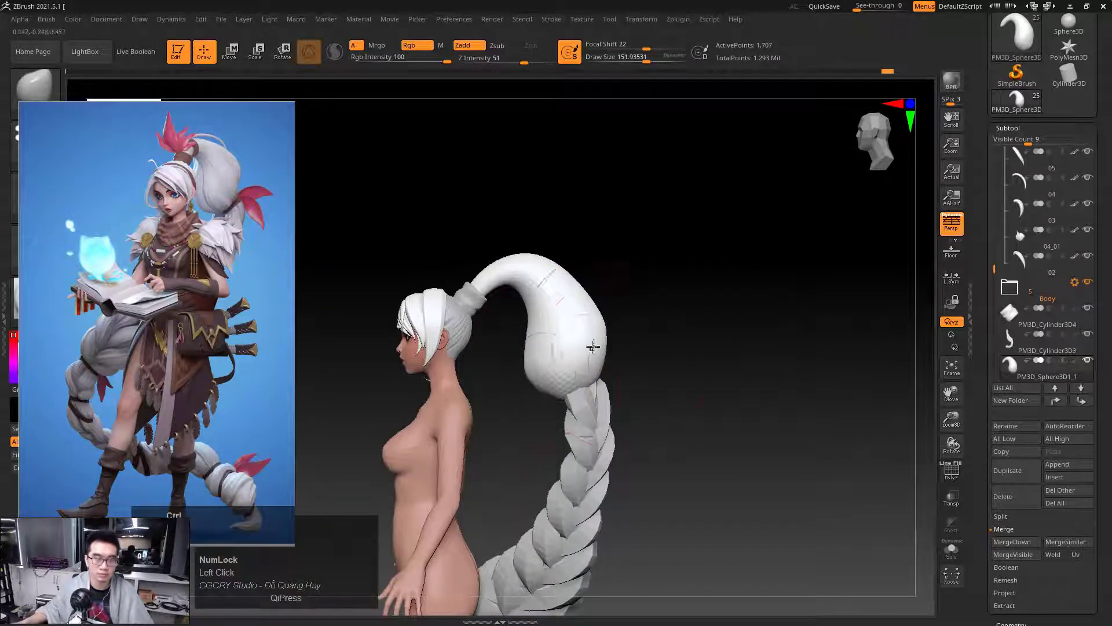
right_click_drag(615, 371, 579, 336, "alt")
Select the braid and reshape its topmost strands beneath the ponytail with draw size about 92
left_click(561, 375, "alt")
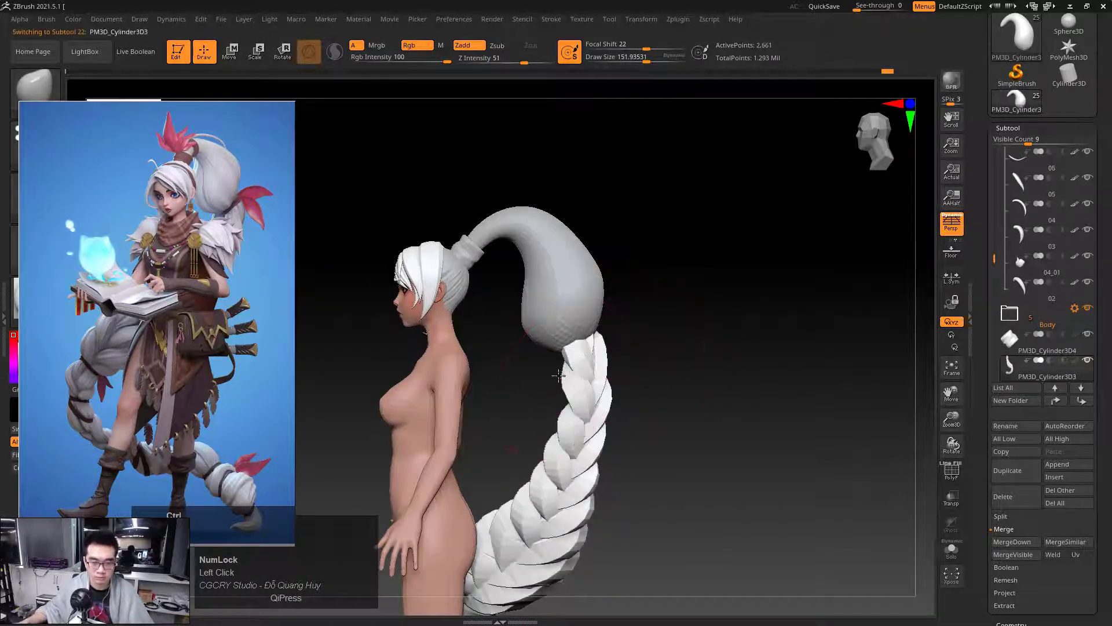
key("ctrl+z")
key("space")
left_click_drag(568, 368, 559, 368)
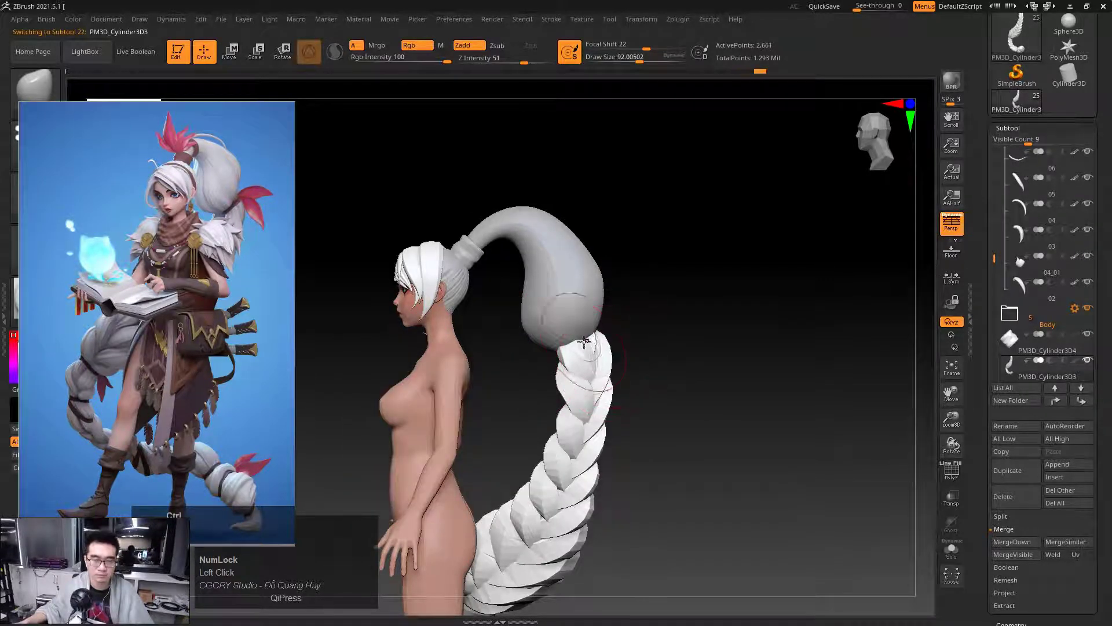
mouse_move(653, 326)
left_mouse_down()
mouse_move(749, 316)
mouse_move(558, 372)
mouse_move(525, 354)
mouse_move(579, 355)
left_mouse_up()
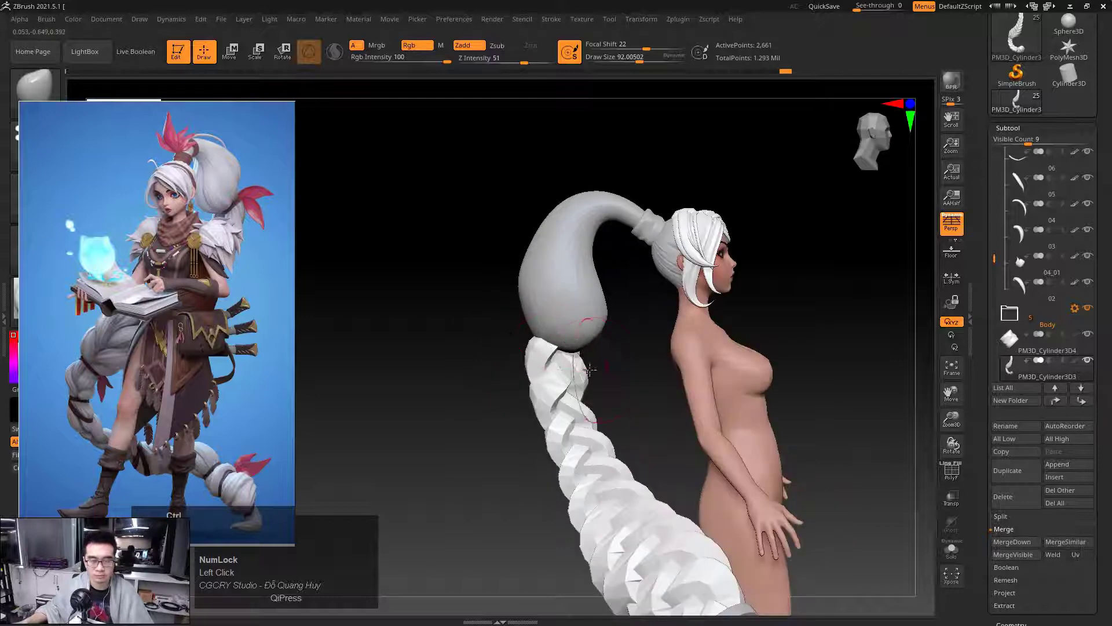
left_click_drag(538, 394, 455, 421)
Examine the braid from the front and mark the outline of its section beside the hip
right_click_drag(758, 360, 459, 348, "ctrl")
left_click_drag(770, 316, 735, 307)
right_click_drag(498, 373, 541, 368, "ctrl")
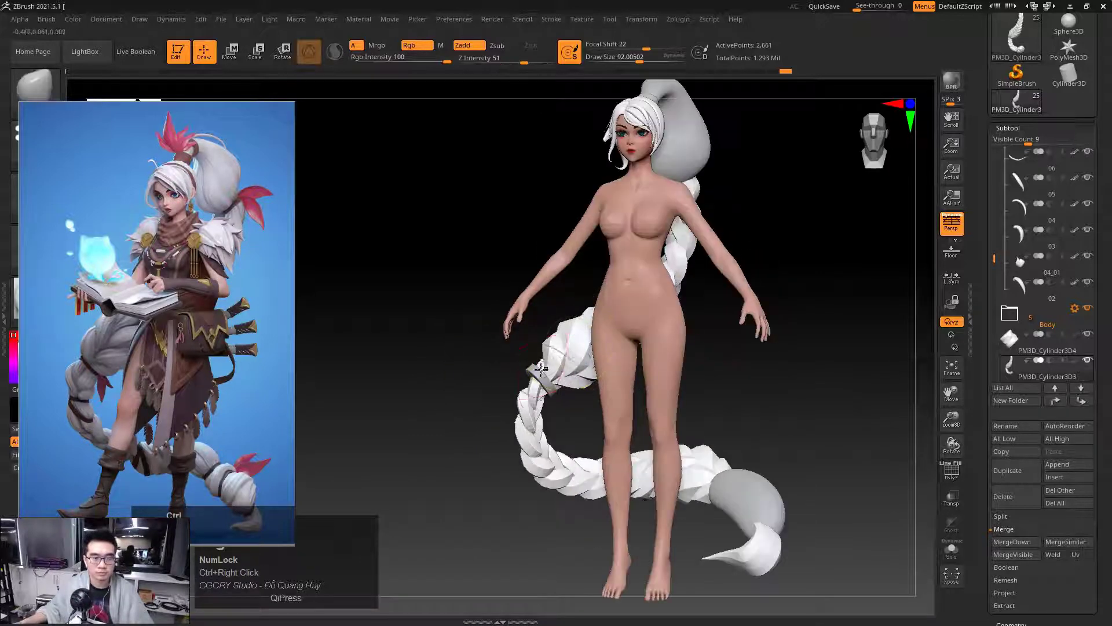
left_click_drag(481, 388, 487, 403, "alt")
right_click_drag(486, 403, 550, 371, "ctrl")
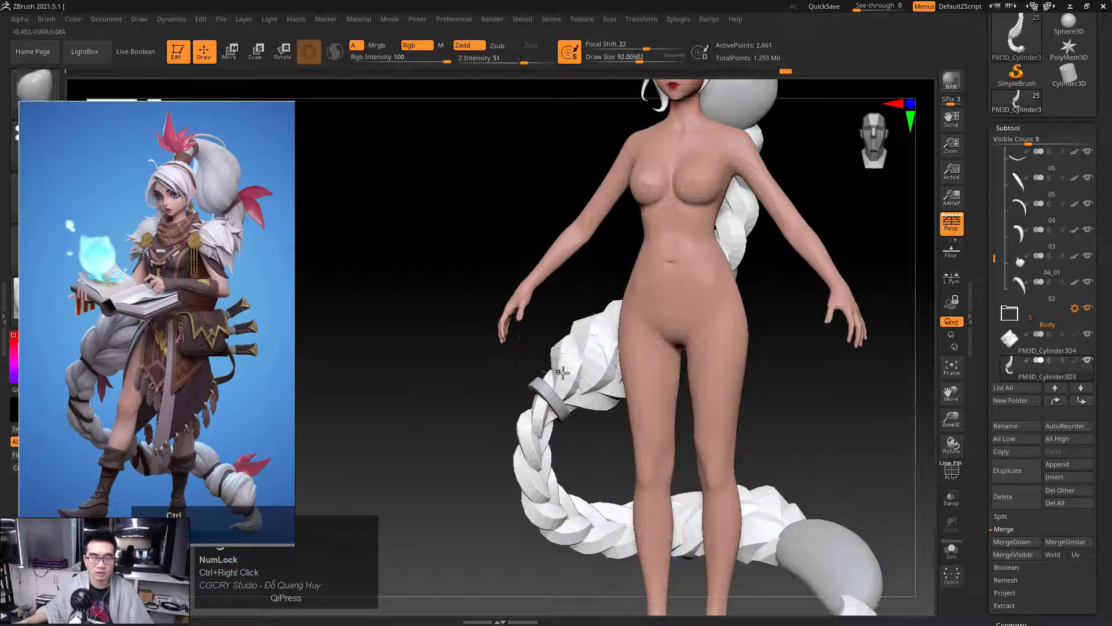
key("ctrl+shift+1")
left_click_drag(558, 314, 531, 495)
key("ctrl+shift+1")
key("ctrl+shift+1")
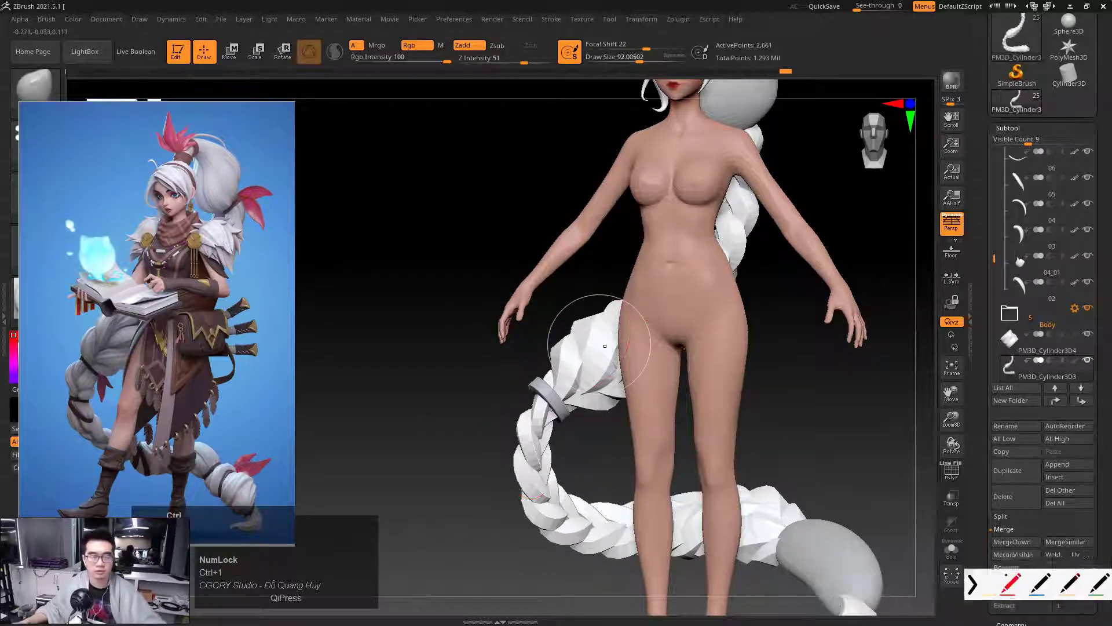
left_click_drag(591, 288, 658, 284)
key("ctrl+shift+1")
Push the braid section above the hair ring outward to thicken it beside the hip, with draw size about 213
key("space")
left_click_drag(549, 361, 558, 360)
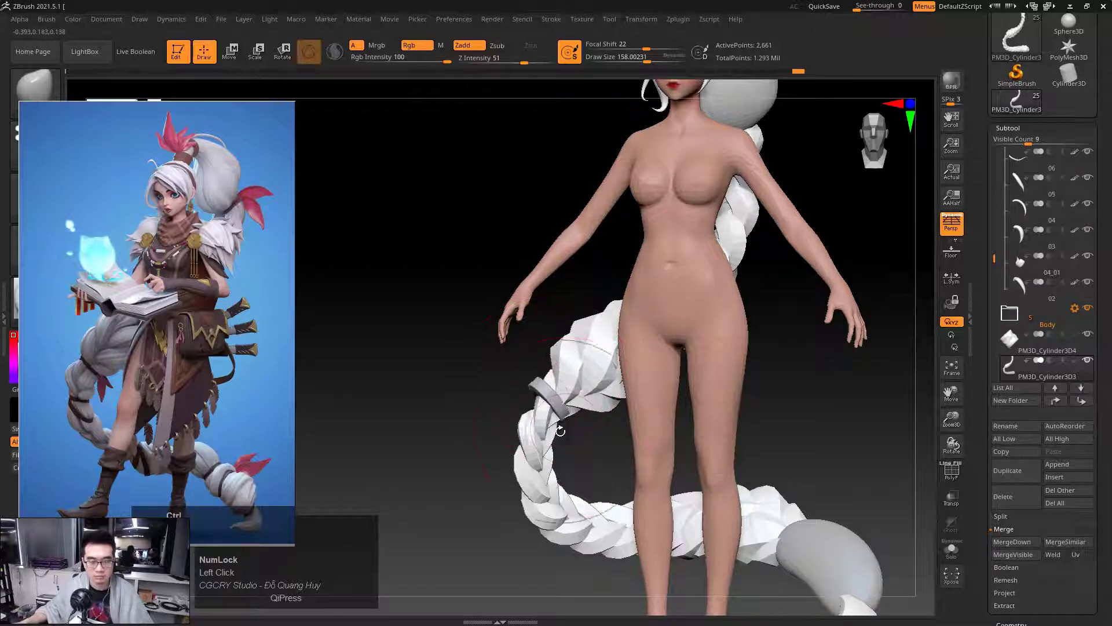
key("space")
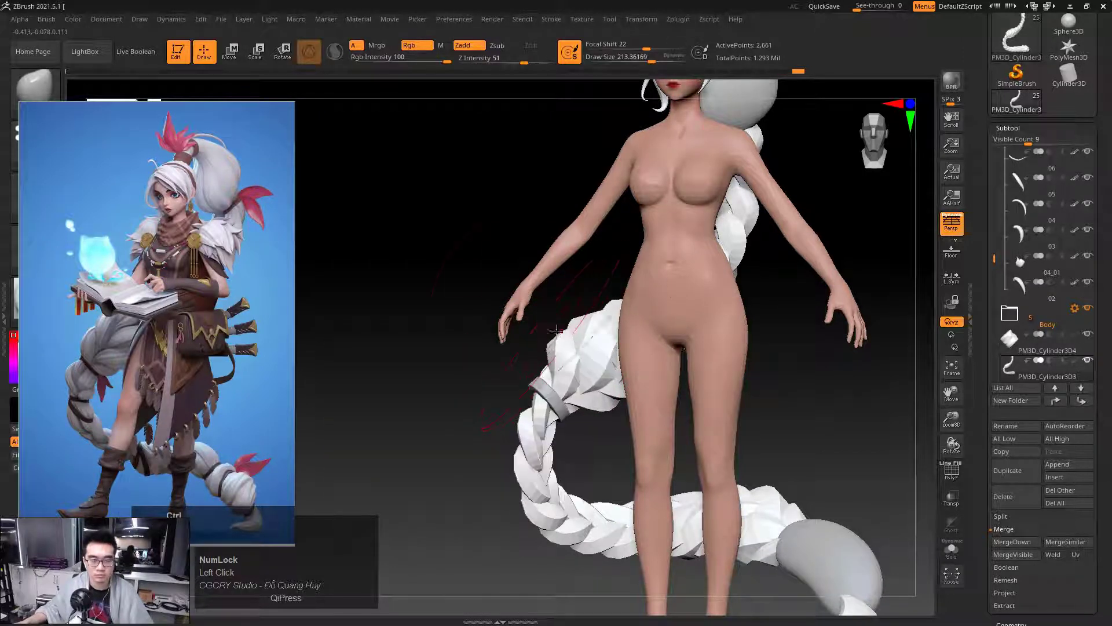
left_click_drag(556, 330, 587, 312)
left_click_drag(487, 370, 548, 348)
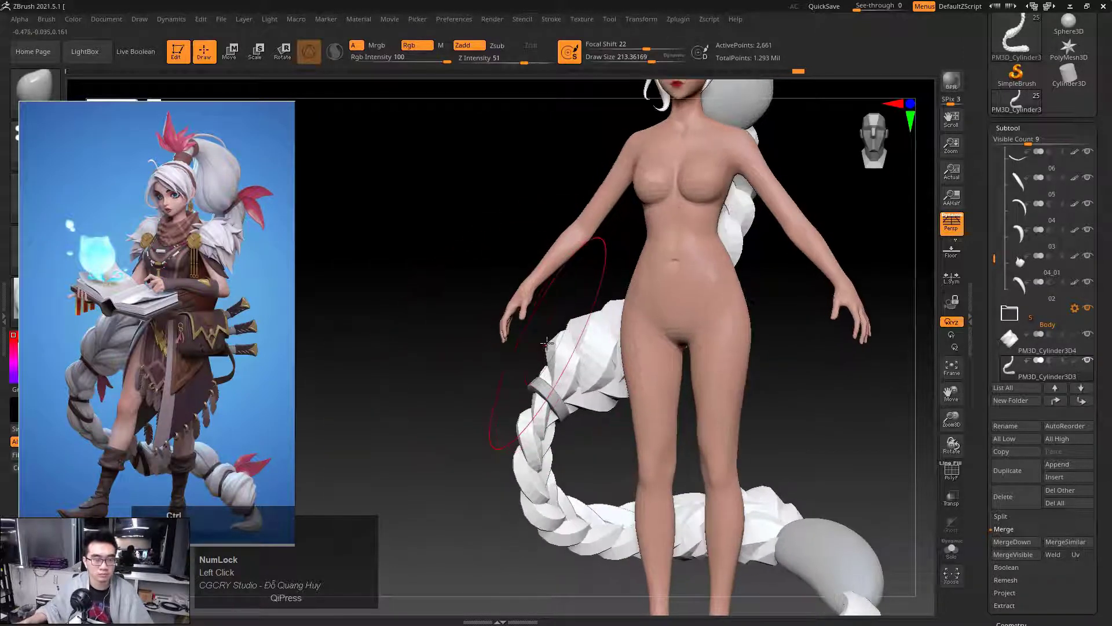
Mark the thigh width and the braid's thickness on the reference and the model to compare their proportions
key("ctrl+shift+1")
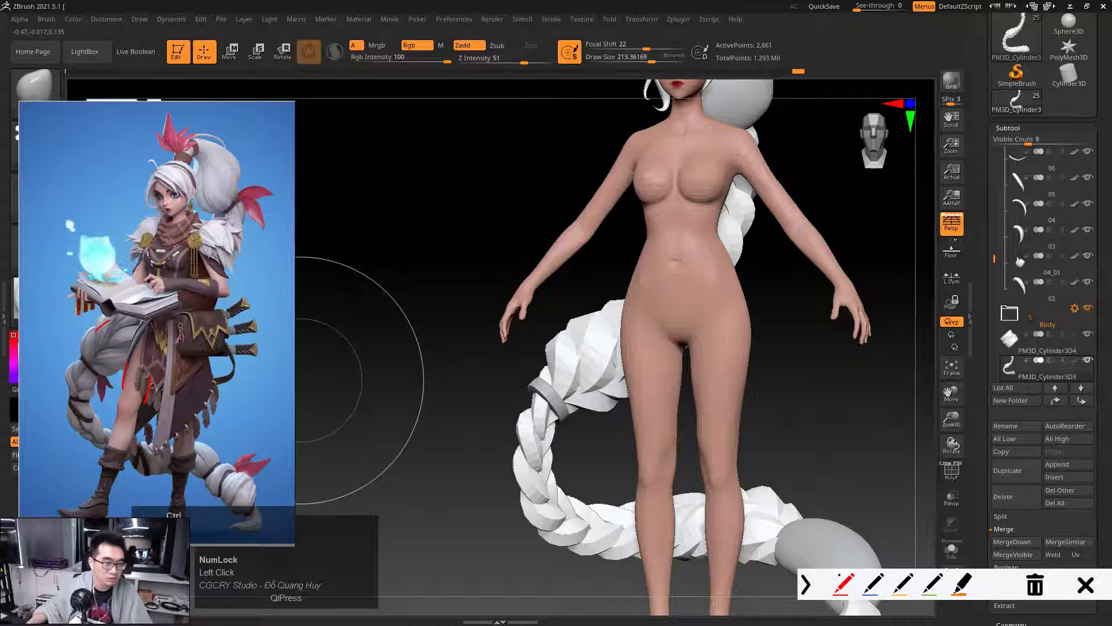
key("Escape")
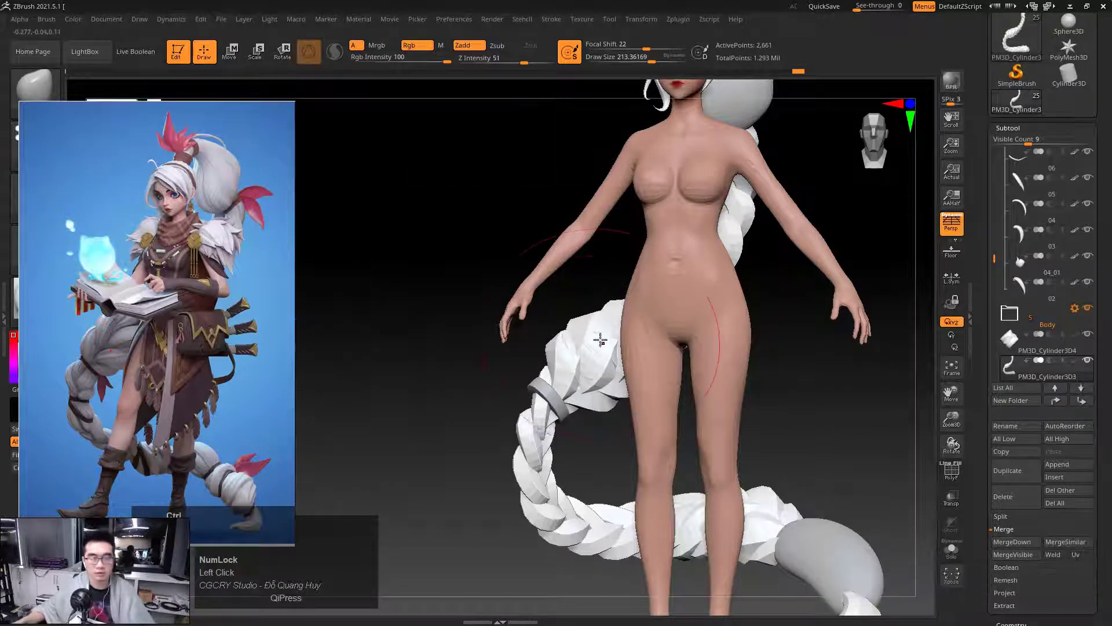
key("ctrl+shift+1")
left_click_drag(631, 389, 676, 386)
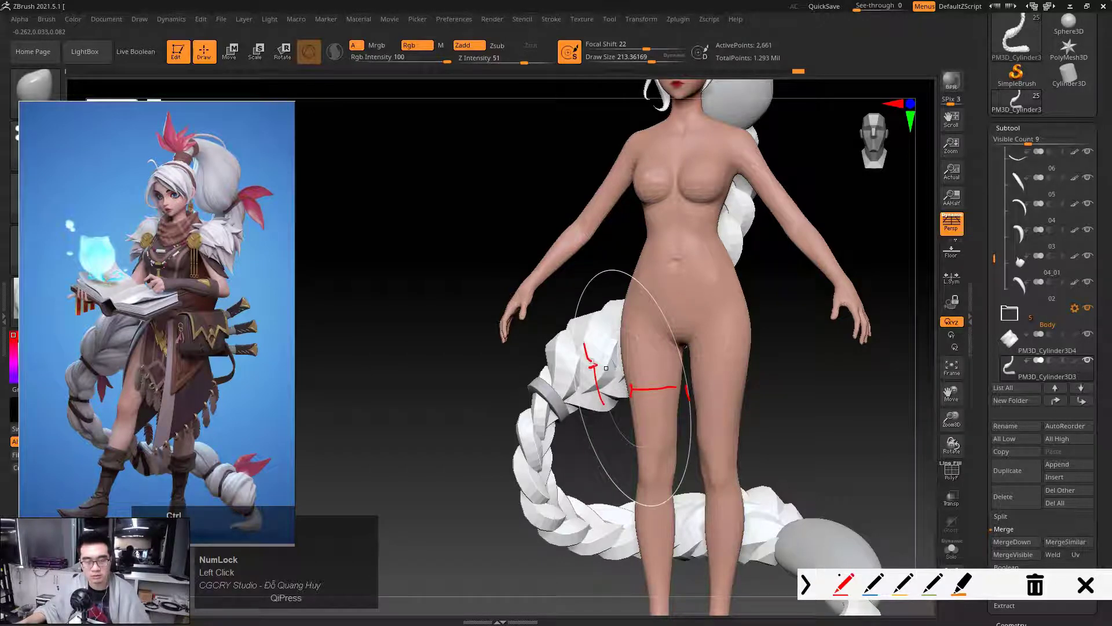
key("ctrl+shift+1")
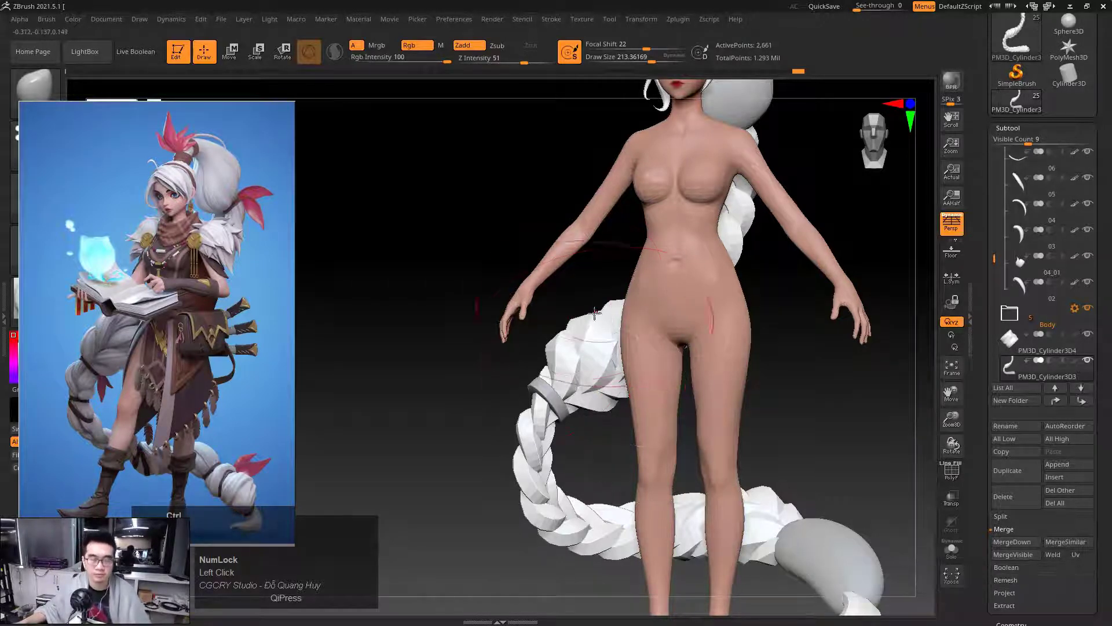
Thicken the braid strands just below the hair ring with draw size about 100
mouse_move(590, 430)
left_mouse_down("alt")
mouse_move(586, 408)
mouse_move(571, 411)
left_mouse_up("alt")
key("space")
mouse_move(585, 416)
left_mouse_down()
mouse_move(563, 416)
mouse_move(507, 381)
left_mouse_up()
key("space")
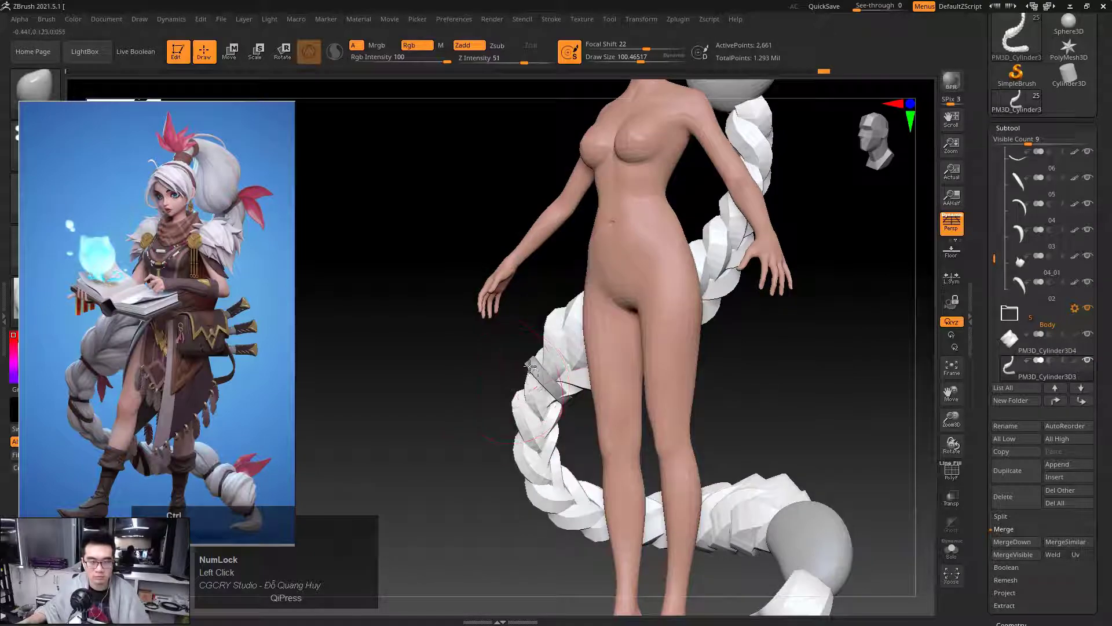
left_click_drag(571, 399, 582, 436)
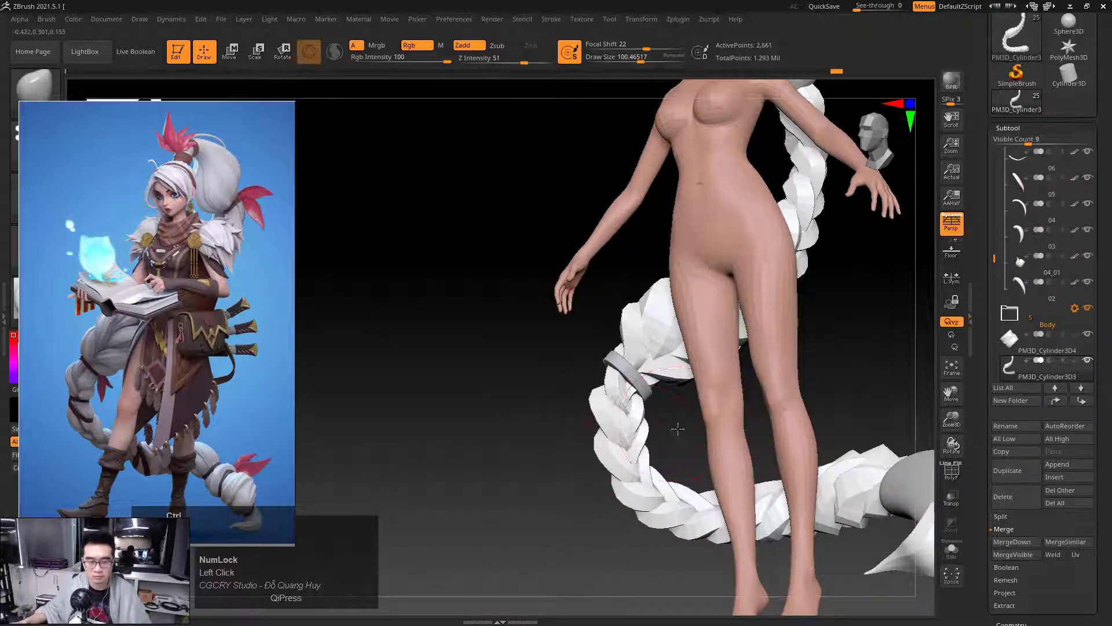
Adjust the braid's lower curve between the hair ring and the legs, checking its flow from the front
left_click_drag(678, 429, 609, 442)
left_click_drag(718, 417, 569, 390)
right_click_drag(569, 390, 544, 435, "ctrl")
left_click_drag(544, 434, 464, 446)
left_click_drag(571, 409, 716, 409)
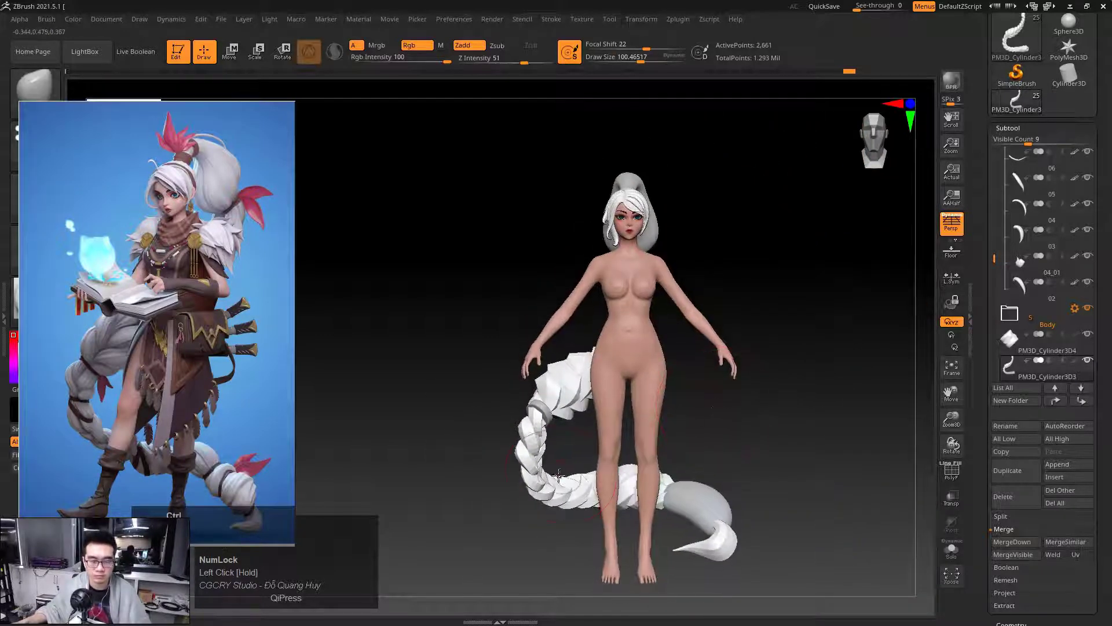
right_click_drag(558, 475, 529, 397, "ctrl")
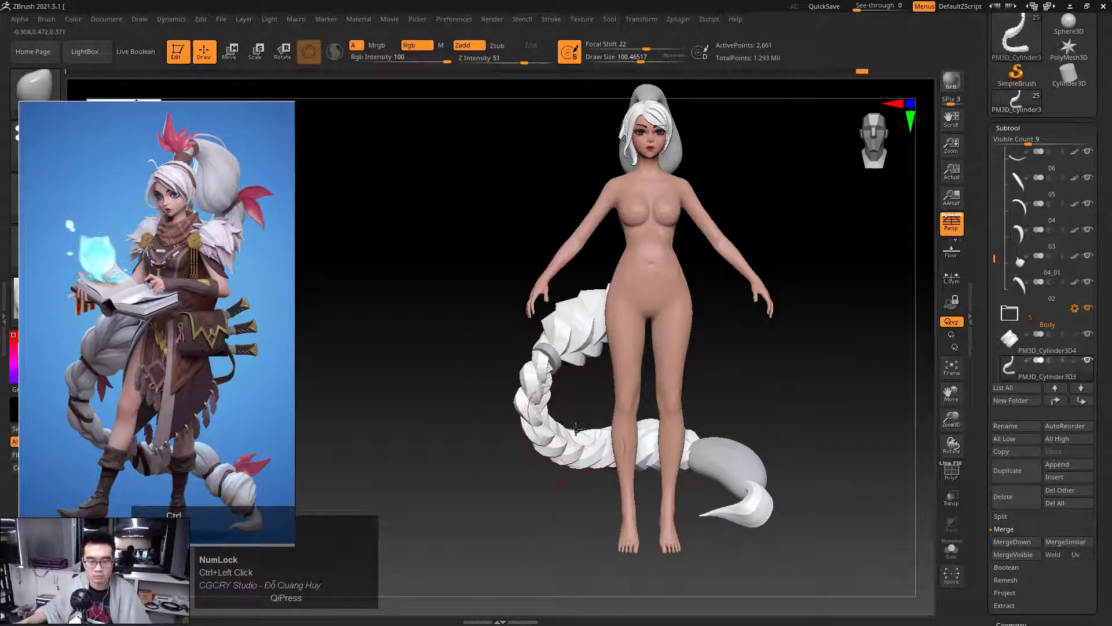
Select the smooth hair bulge at the braid's lower end and activate the Orb_Cracks brush in Draw mode
left_click_drag(798, 387, 632, 339)
mouse_move(632, 339)
right_mouse_down("ctrl")
mouse_move(592, 353)
mouse_move(625, 331)
right_mouse_up("ctrl")
left_click(536, 358, "alt")
left_click_drag(643, 331, 678, 330)
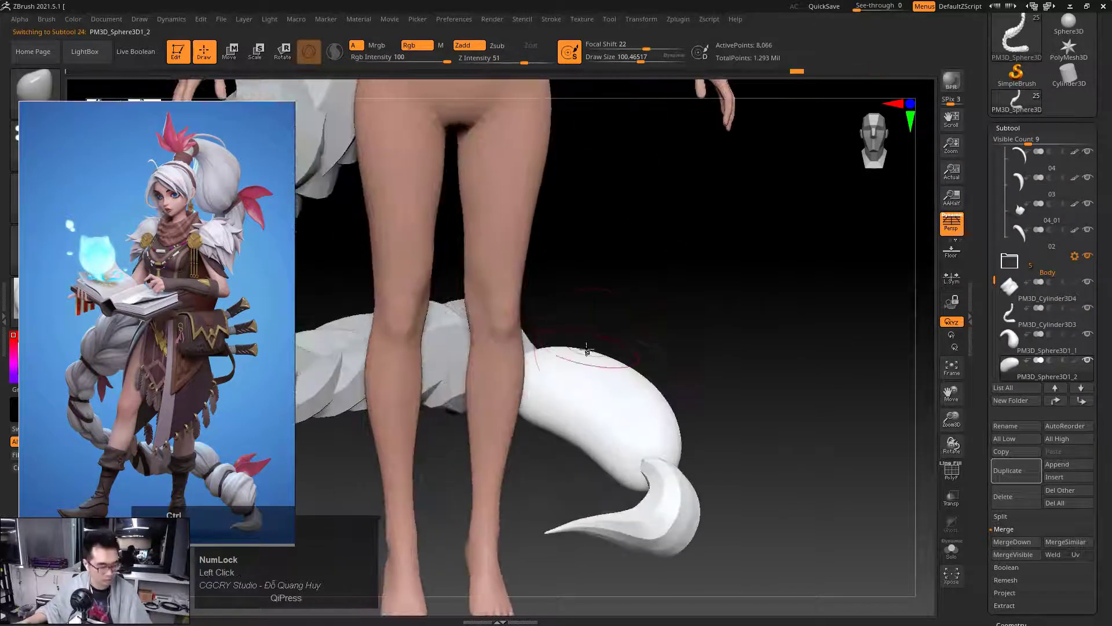
key("b")
key("o")
key("r")
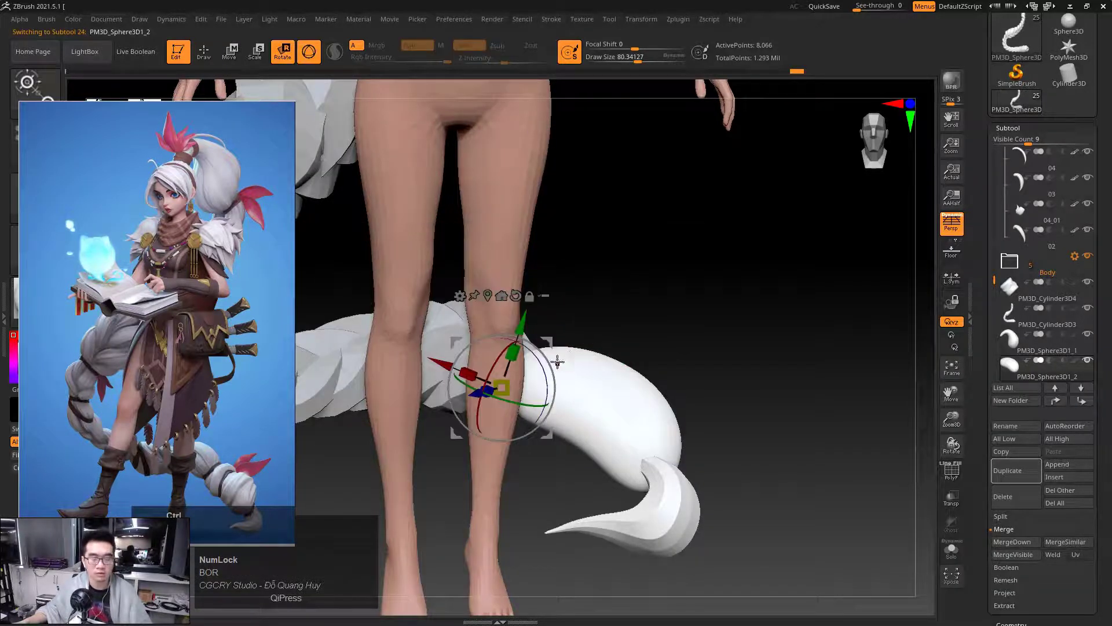
mouse_move(647, 299)
left_mouse_down()
mouse_move(671, 295)
mouse_move(651, 326)
mouse_move(624, 337)
left_mouse_up()
key("q")
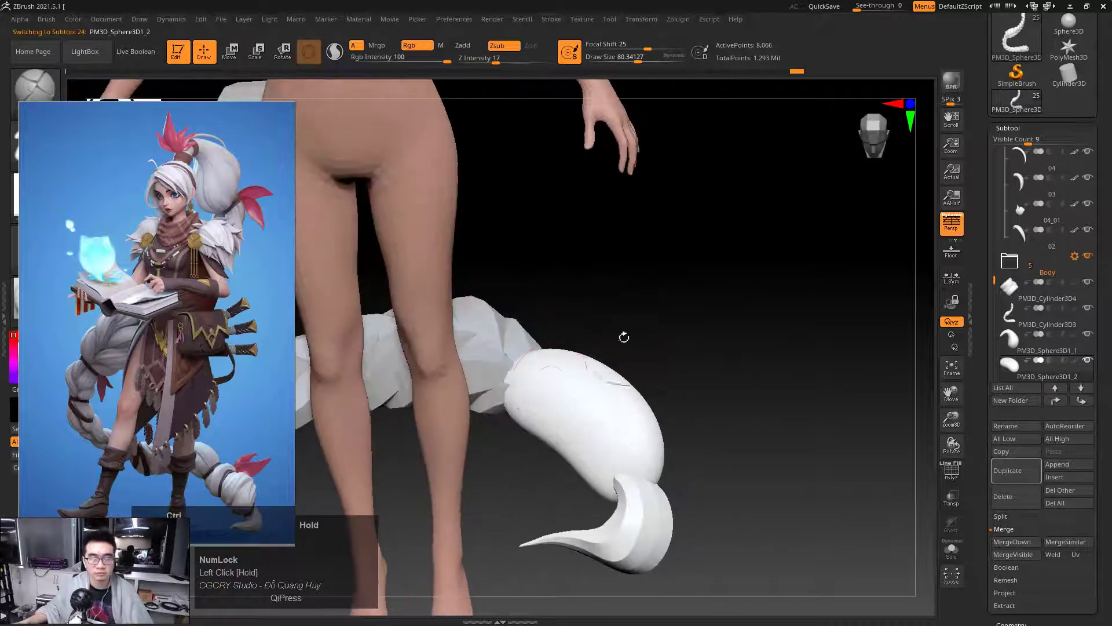
Move the reference image aside to clear the canvas and switch to the DamStandard brush for the lower hair bulge
key("b")
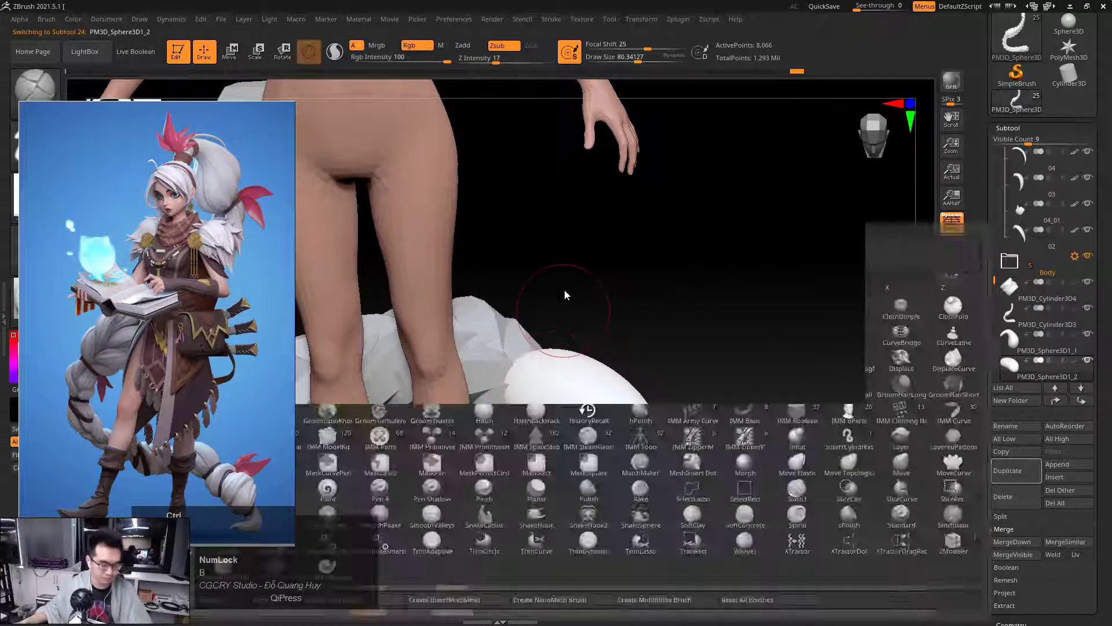
key("b")
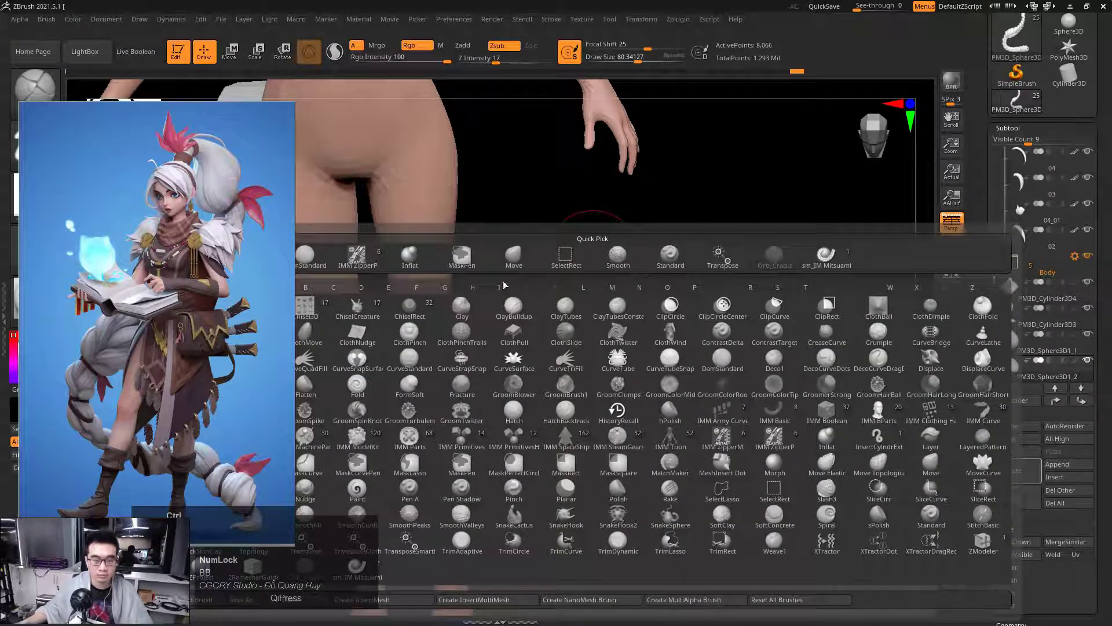
mouse_move(269, 281)
left_mouse_down()
mouse_move(170, 303)
mouse_move(115, 302)
left_mouse_up()
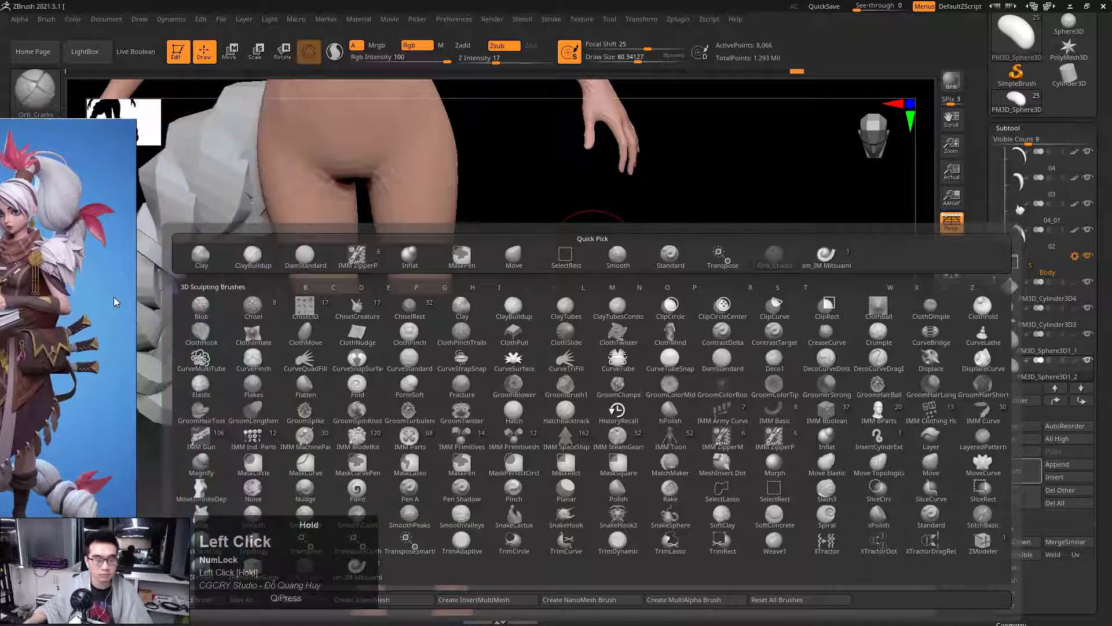
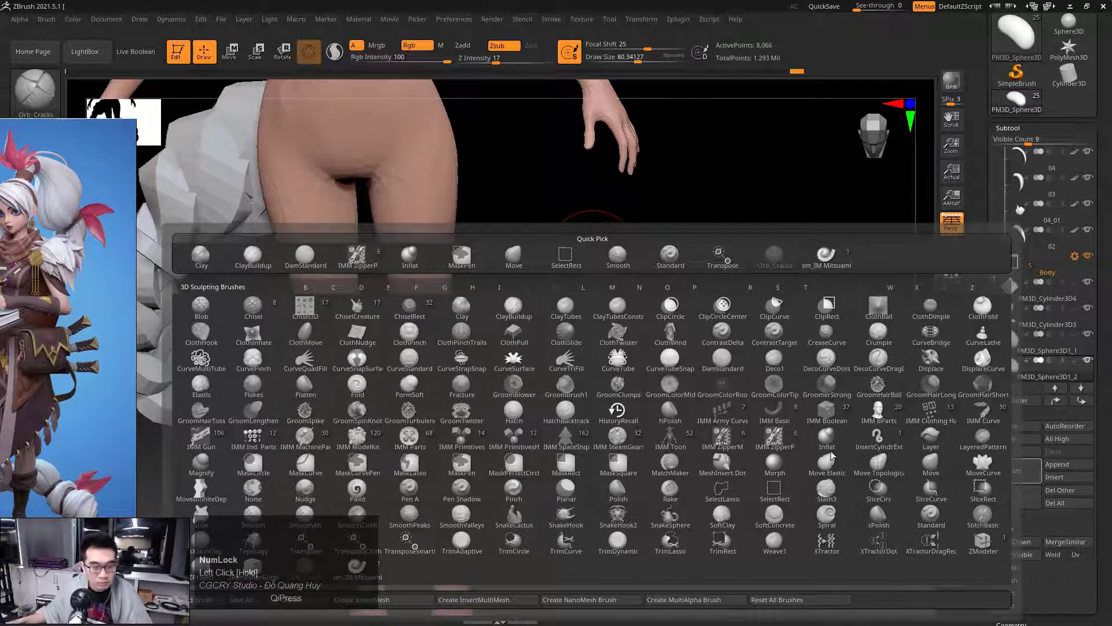
mouse_move(738, 216)
left_mouse_down()
mouse_move(693, 278)
mouse_move(691, 240)
left_mouse_up()
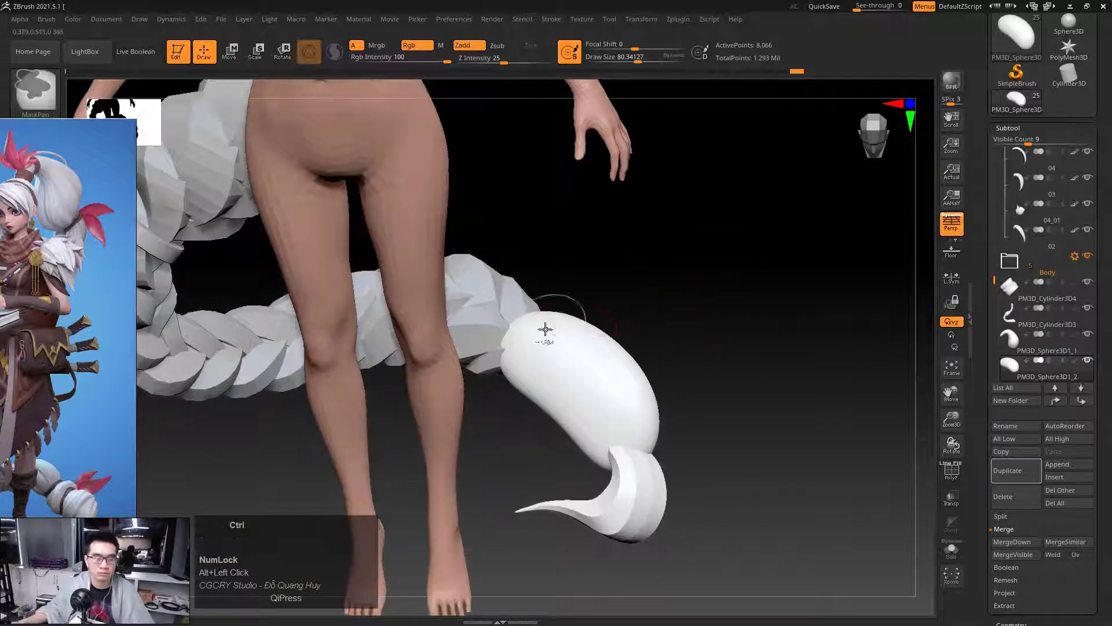
mouse_move(544, 328)
left_mouse_down("ctrl")
mouse_move(716, 274)
mouse_move(653, 312)
left_mouse_up("ctrl")
key("b")
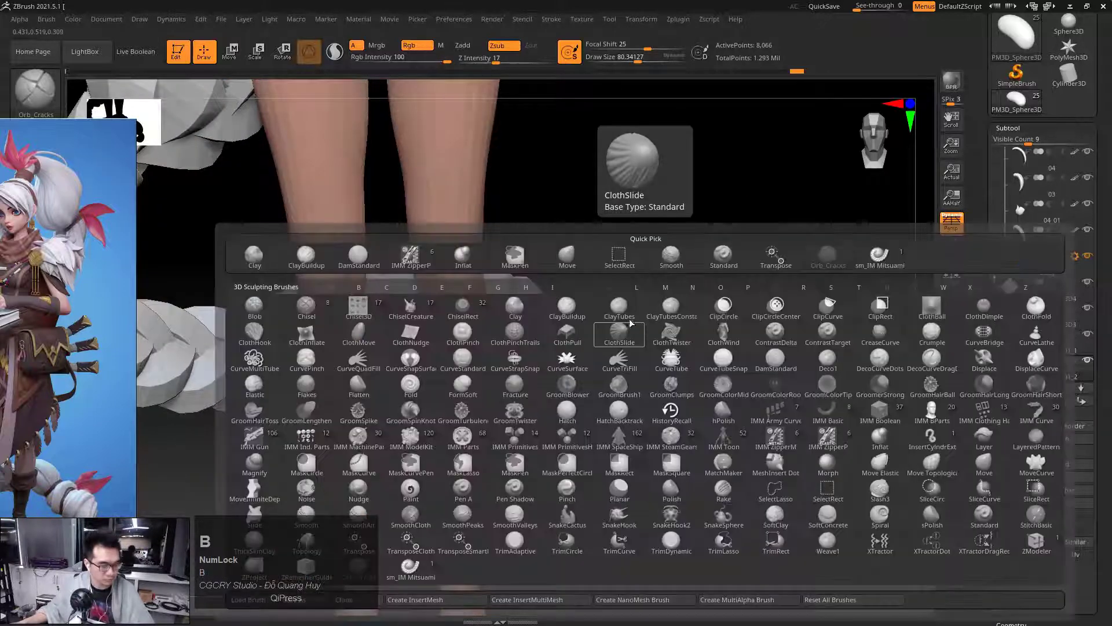
key("d")
key("b")
key("d")
key("s")
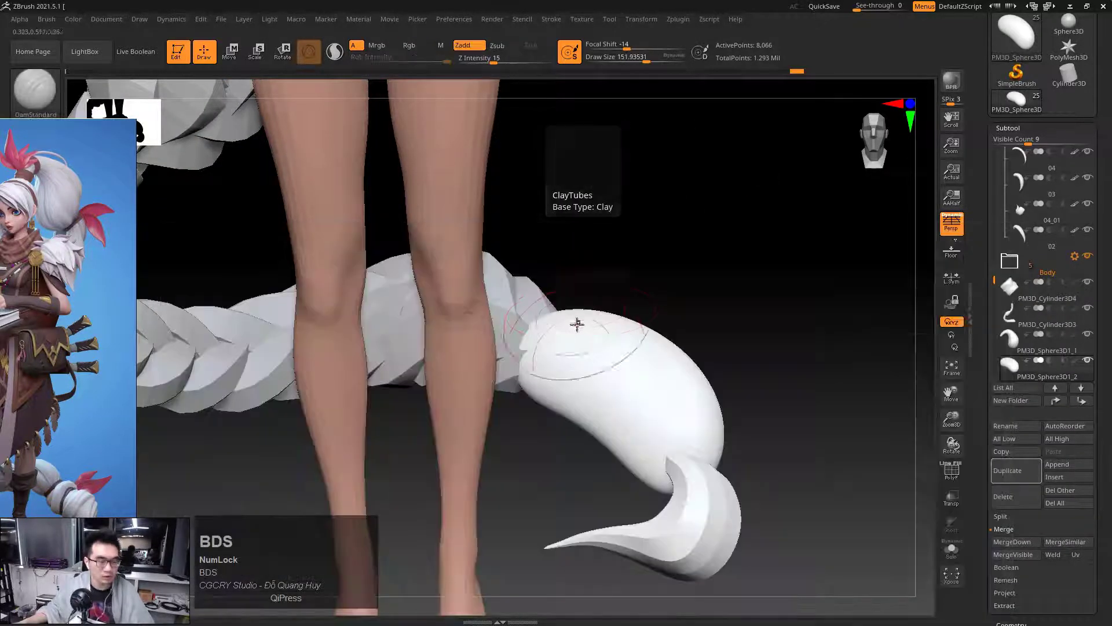
Carve a crease around the hair bulge near its braid end using DamStandard at draw size about 119
key("space")
left_click_drag(593, 383, 580, 383)
left_click(589, 318, "alt")
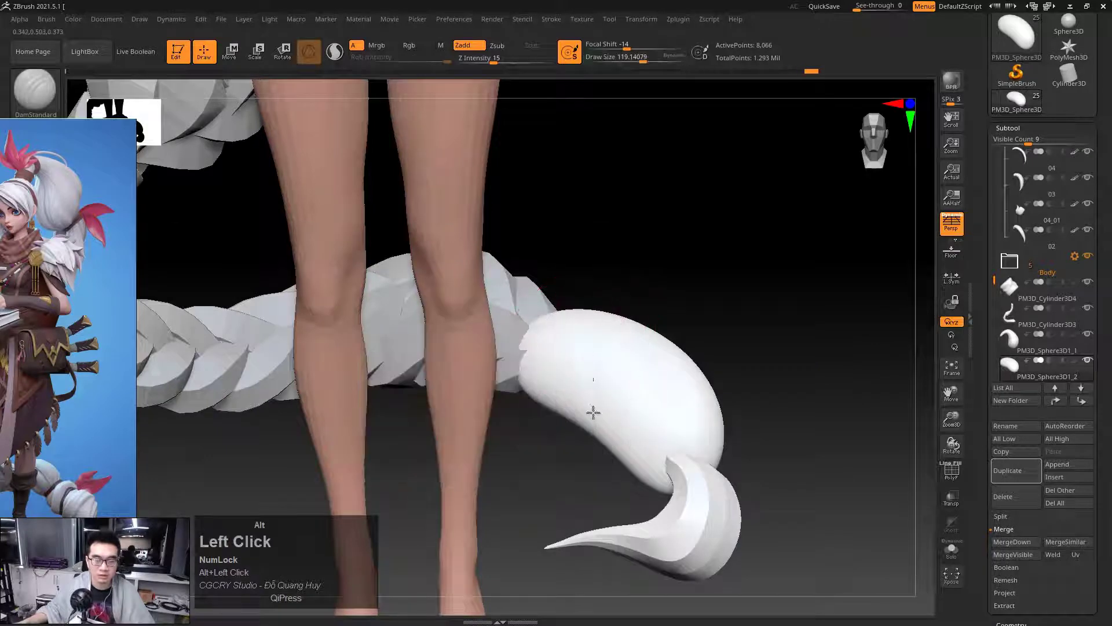
left_click_drag(587, 409, 586, 419, "alt")
mouse_move(653, 202)
left_mouse_down()
mouse_move(656, 270)
mouse_move(713, 310)
mouse_move(719, 331)
left_mouse_up()
mouse_move(626, 274)
left_mouse_down("alt")
mouse_move(696, 251)
mouse_move(758, 280)
mouse_move(588, 336)
mouse_move(494, 318)
mouse_move(601, 307)
left_mouse_up("alt")
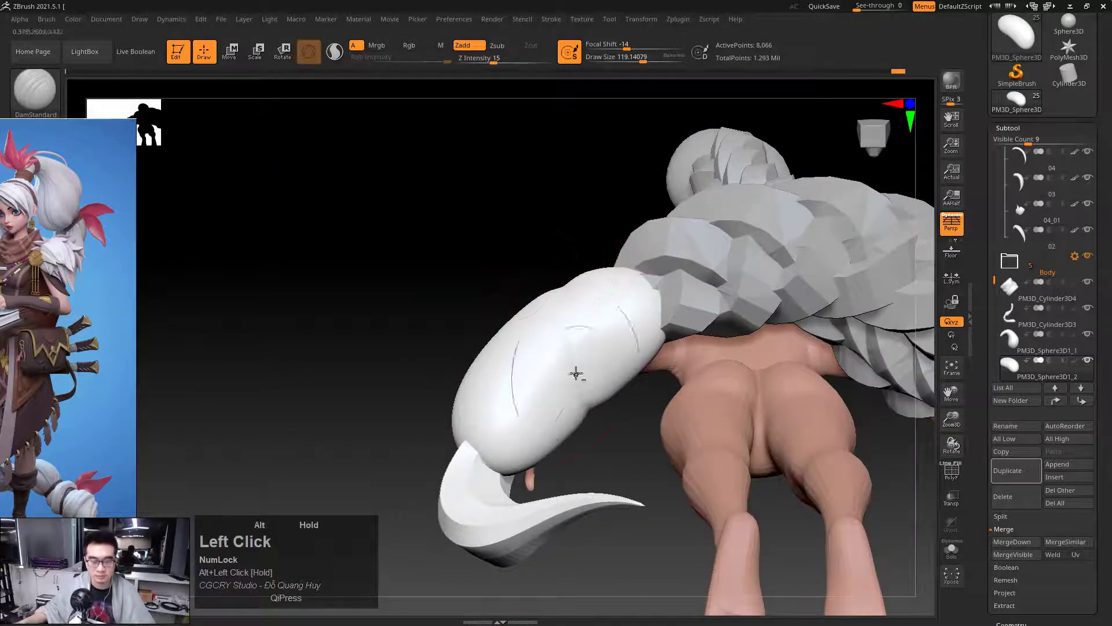
left_click_drag(577, 373, 670, 313)
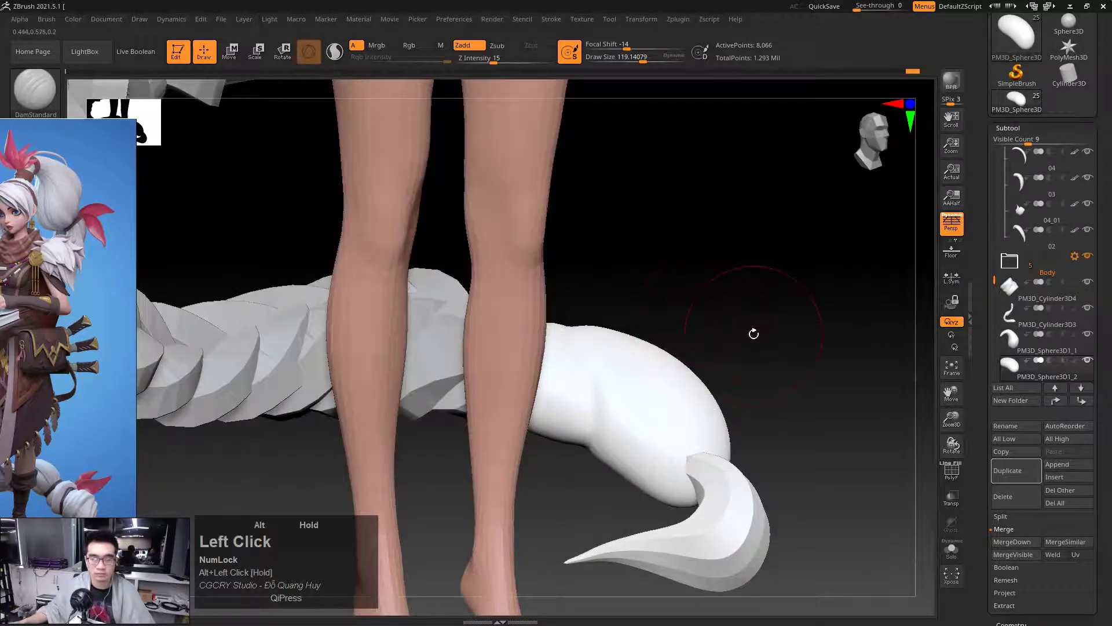
left_click_drag(754, 334, 636, 408)
mouse_move(753, 324)
left_mouse_down("shift")
mouse_move(780, 318)
mouse_move(764, 317)
left_mouse_up("shift")
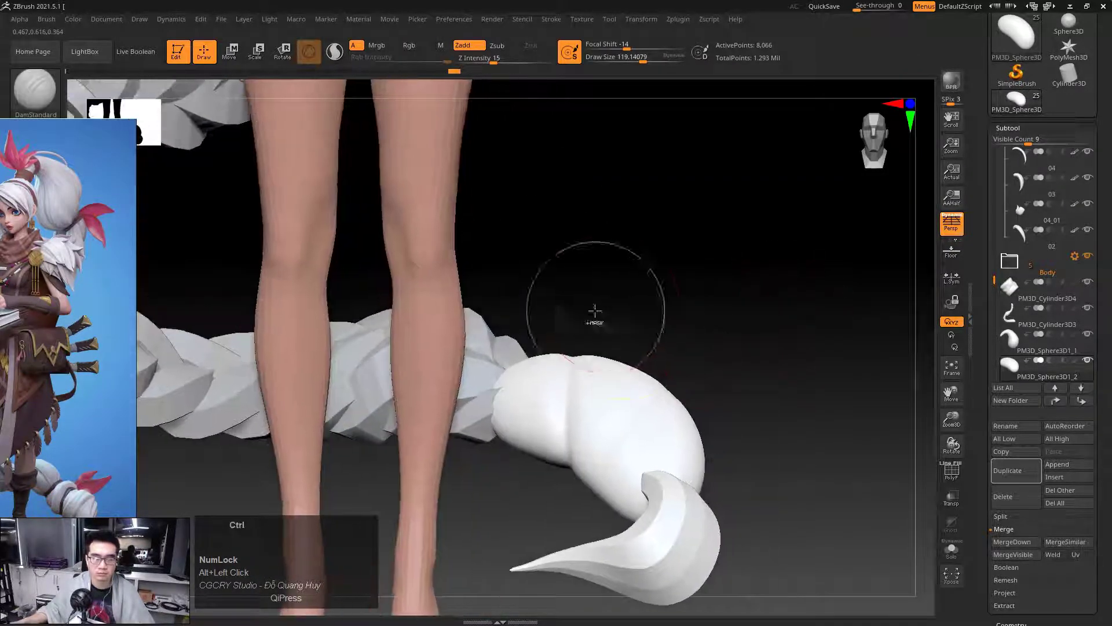
Mark the bulge's braid end, its crease and its tip end with red lines to compare the segment widths
right_click_drag(594, 312, 685, 316, "ctrl")
left_click_drag(566, 365, 565, 363)
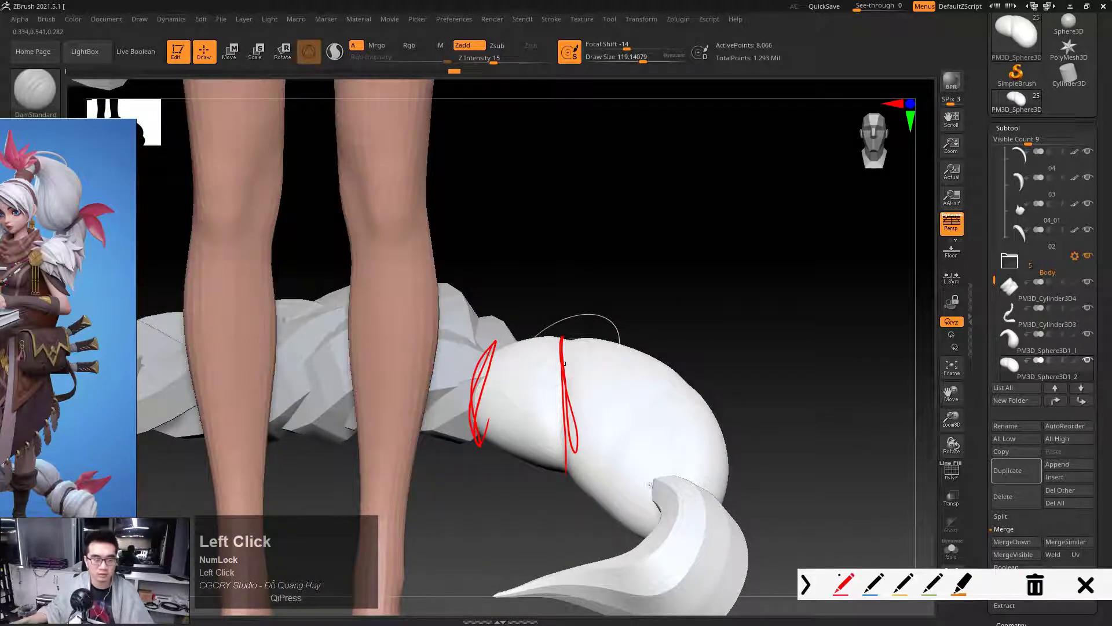
left_click_drag(642, 515, 657, 487)
key("Escape")
Carve a second crease around the bulge near the curled tip with DamStandard, raising the draw size to about 164
mouse_move(655, 304)
left_mouse_down()
mouse_move(710, 353)
mouse_move(710, 383)
left_mouse_up()
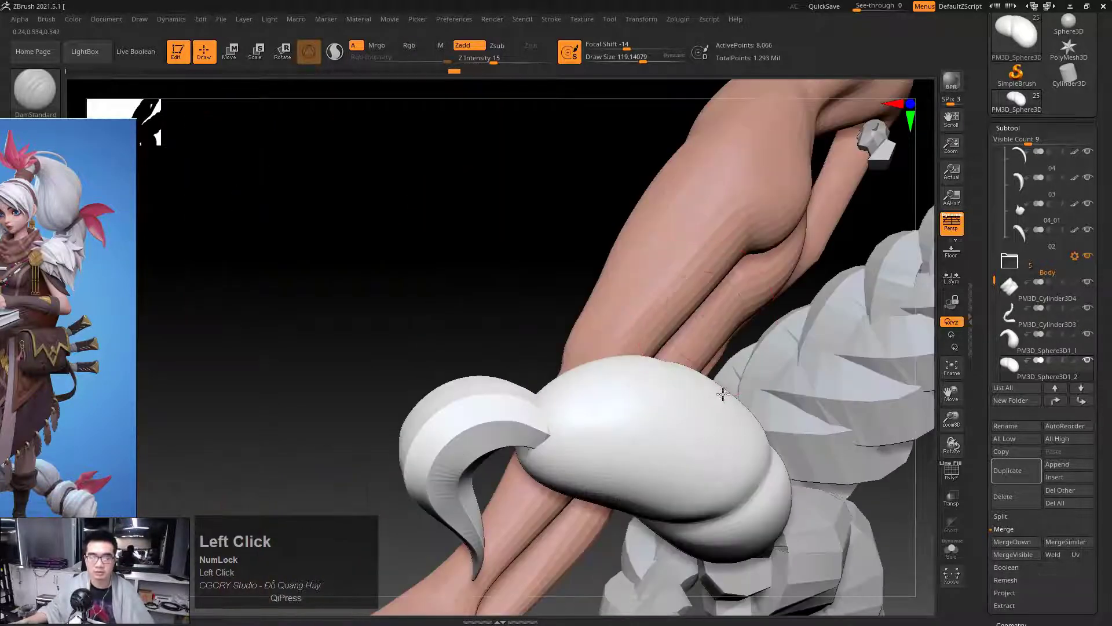
key("ctrl+z")
right_click_drag(689, 390, 513, 352, "ctrl")
left_click_drag(513, 353, 537, 434, "shift")
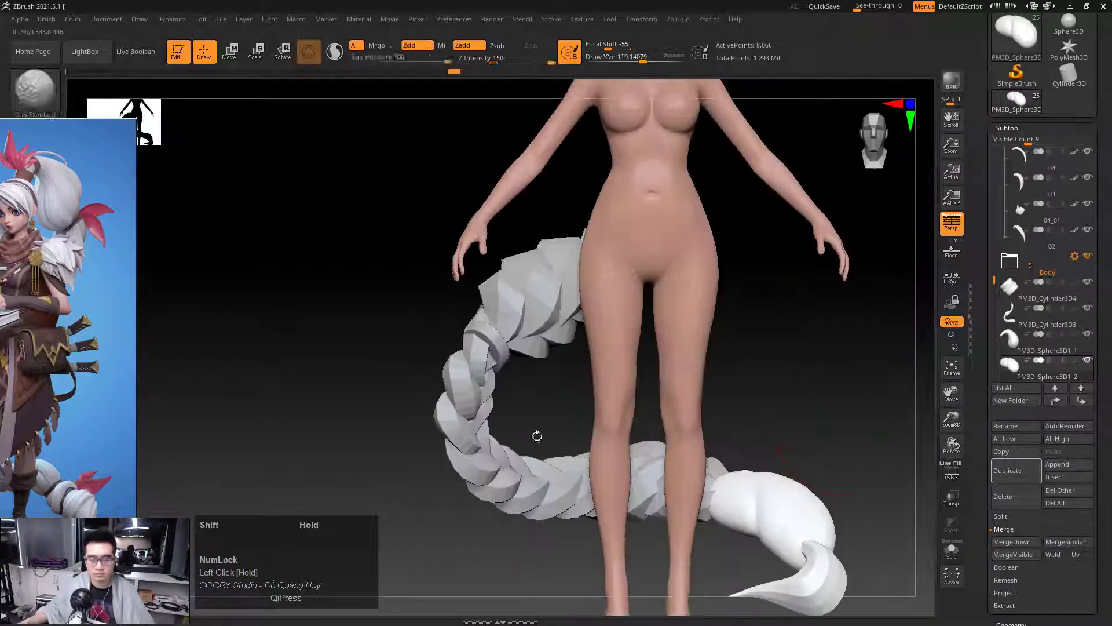
mouse_move(747, 370)
left_mouse_down("alt")
mouse_move(641, 299)
mouse_move(718, 412)
mouse_move(714, 323)
left_mouse_up("alt")
right_click_drag(604, 398, 687, 400, "ctrl")
left_click_drag(687, 400, 690, 372, "alt")
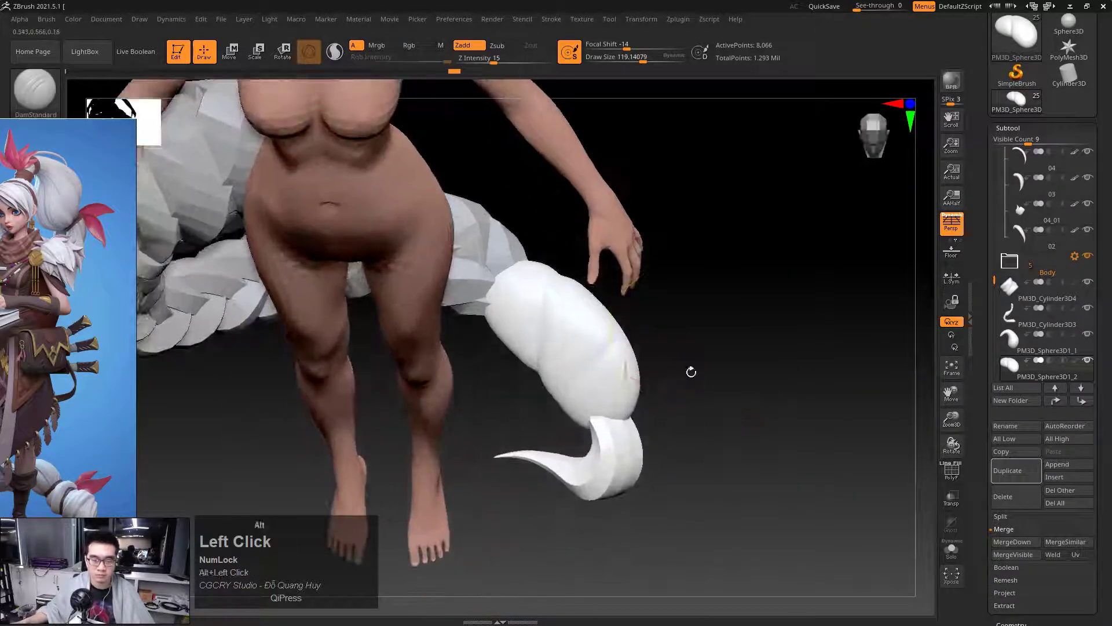
left_click_drag(694, 419, 672, 377)
key("space")
left_click_drag(627, 422, 633, 422)
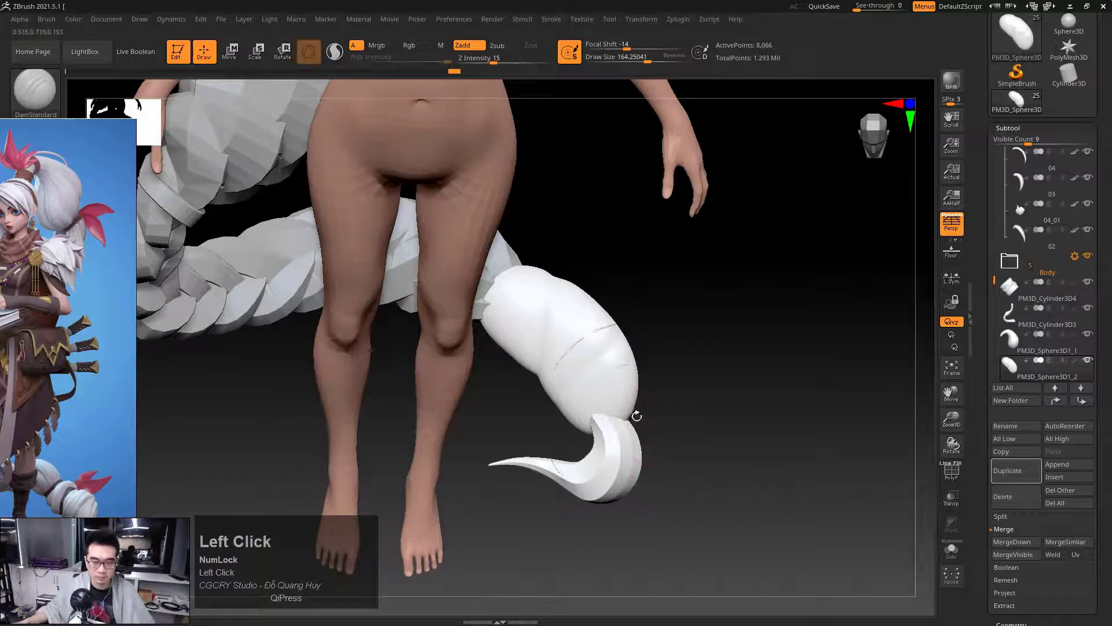
Select the curled hair tip and fit its upper end to the bulge with the Move brush at draw size about 171
key("b")
key("m")
key("v")
key("space")
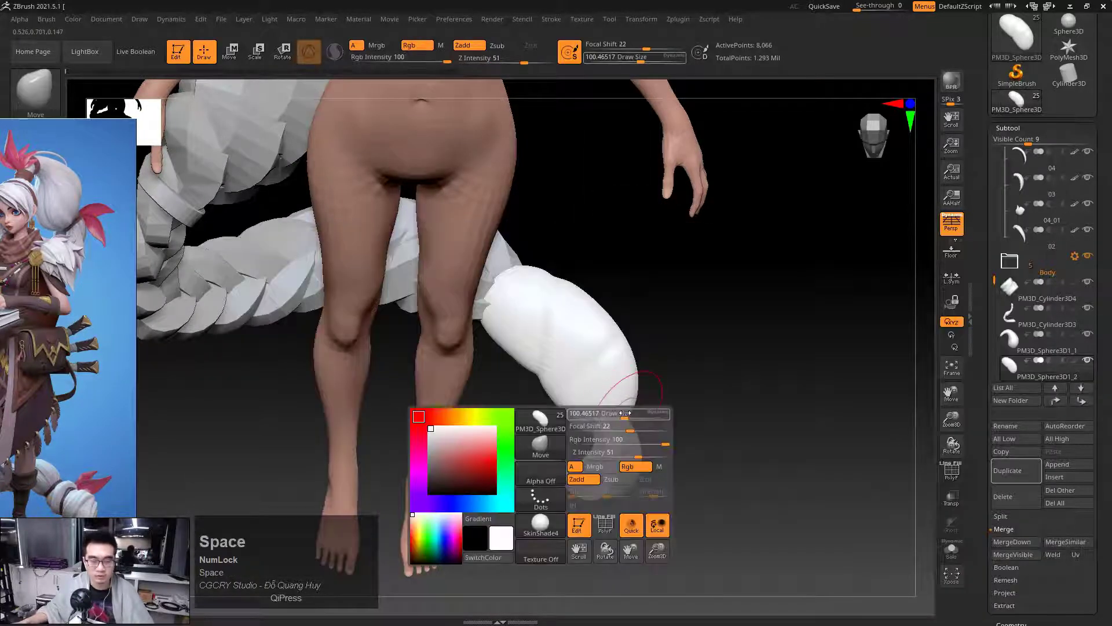
left_click(617, 408, "alt")
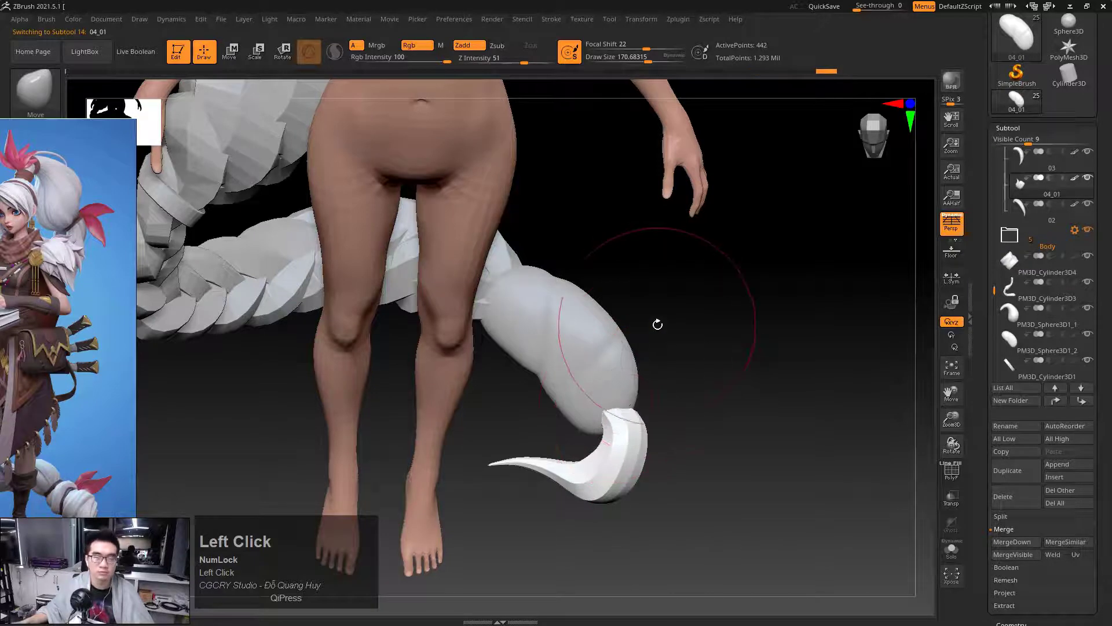
Sketch a red flow line from the braid behind the legs through the bulge to the curled tip to check the curve
mouse_move(521, 260)
left_mouse_down("ctrl+shift")
mouse_move(473, 262)
mouse_move(607, 389)
mouse_move(627, 461)
left_mouse_up("ctrl+shift")
key("ctrl+shift+1")
key("Escape")
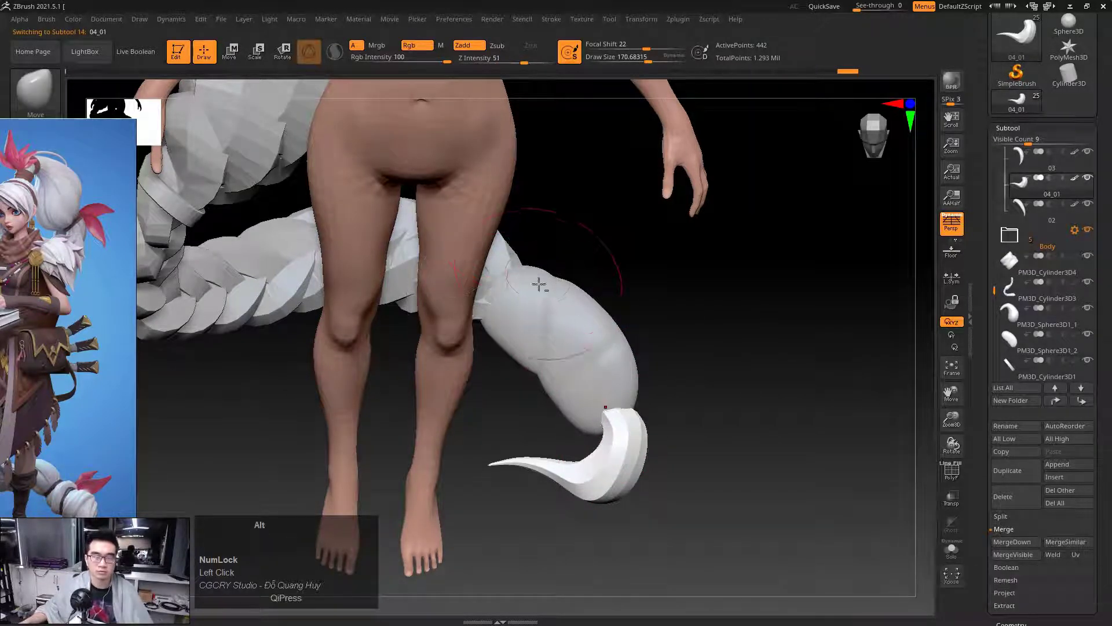
mouse_move(658, 324)
left_mouse_down()
mouse_move(608, 345)
mouse_move(670, 339)
mouse_move(623, 318)
left_mouse_up()
key("ctrl+1")
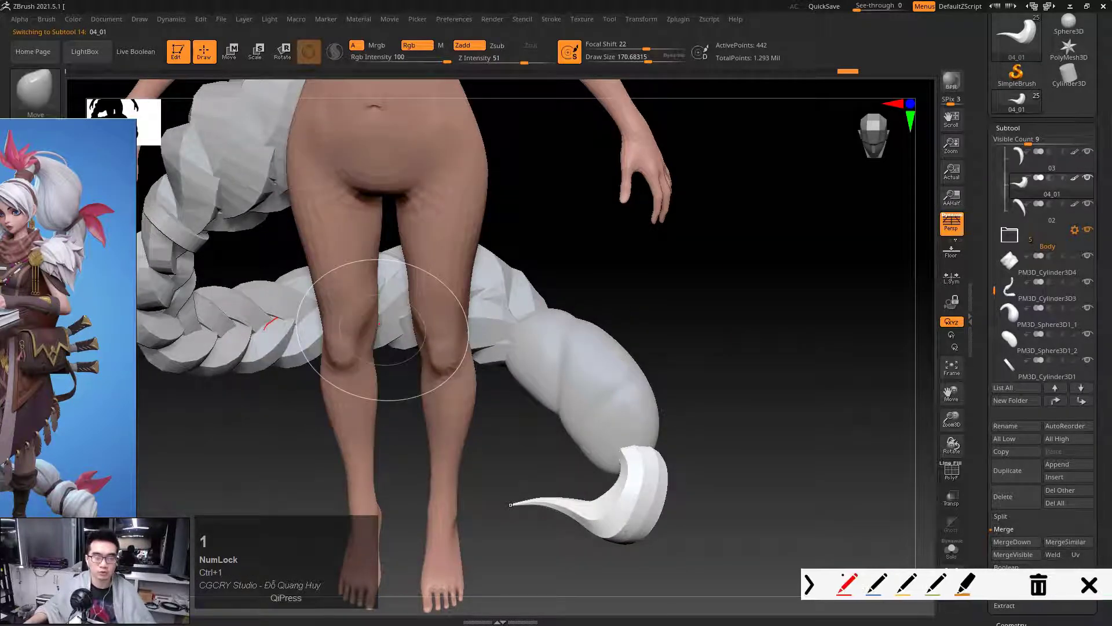
left_click_drag(237, 328, 294, 312)
left_click_drag(264, 329, 288, 313)
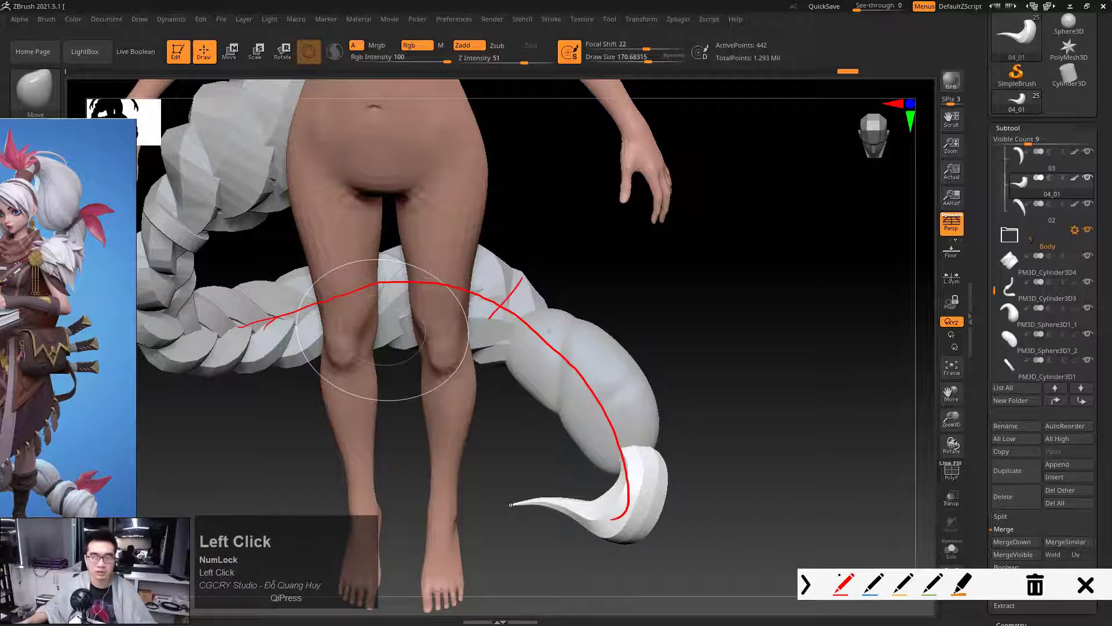
mouse_move(631, 315)
right_mouse_down()
mouse_move(725, 338)
mouse_move(699, 358)
right_mouse_up()
left_click_drag(700, 358, 693, 359)
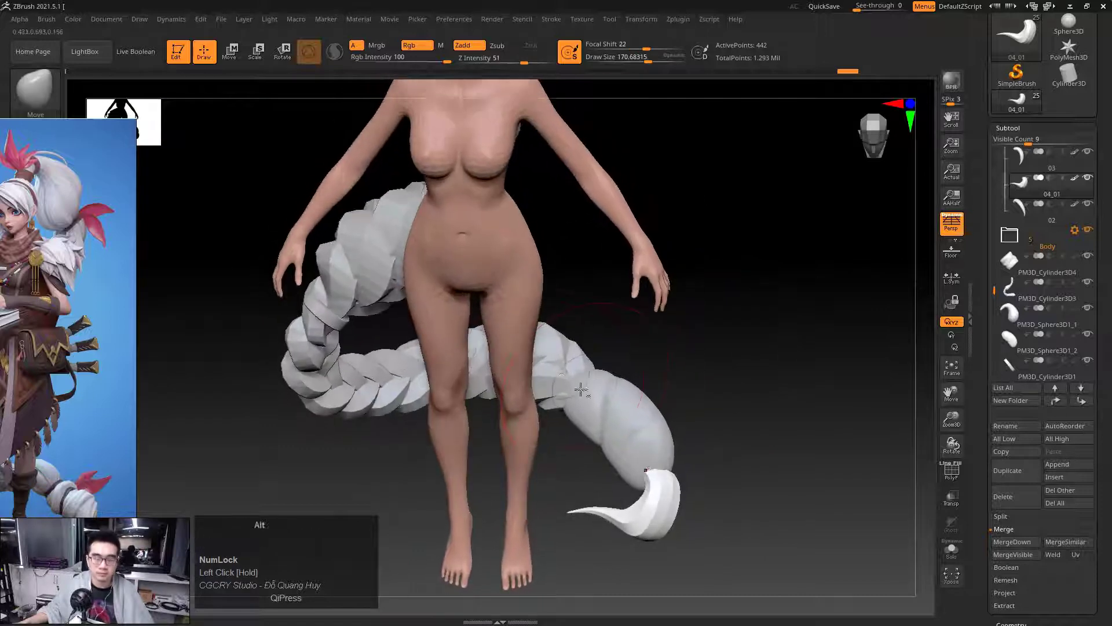
Select the lower braid and adjust its curve behind the legs with the Move brush at draw size about 198
left_click(478, 379)
key("space")
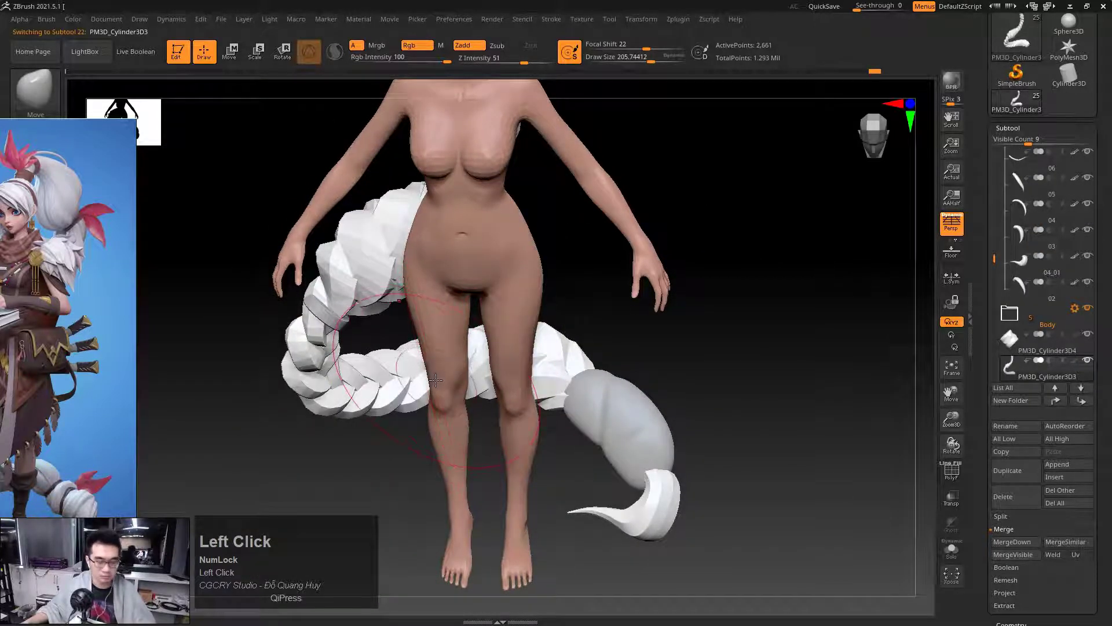
key("b")
key("m")
key("v")
key("space")
left_click(418, 377)
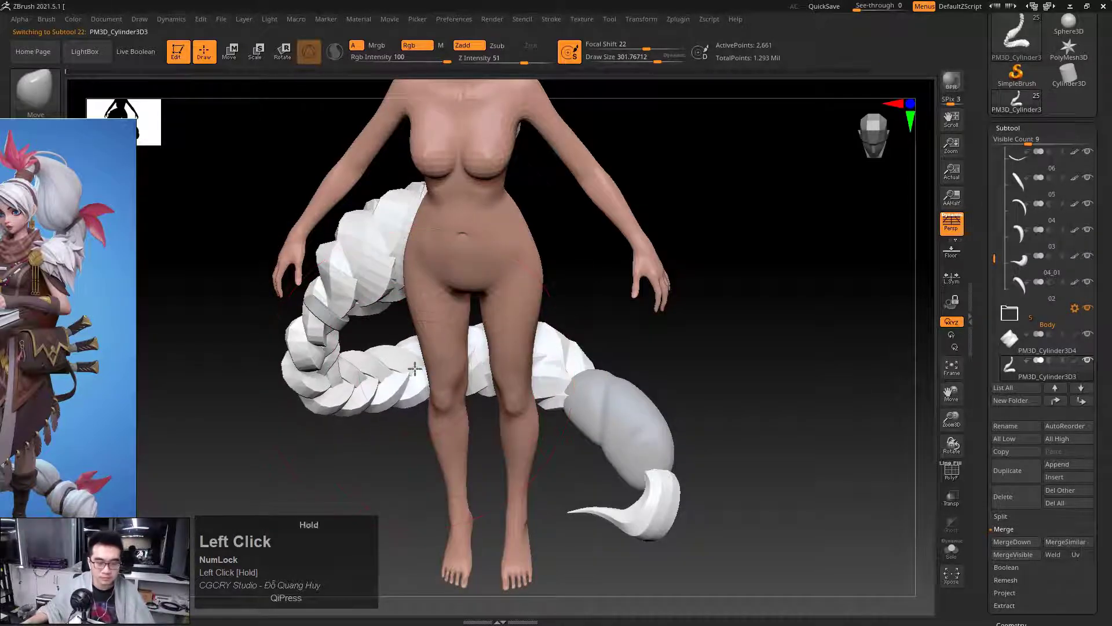
left_click_drag(426, 362, 415, 361)
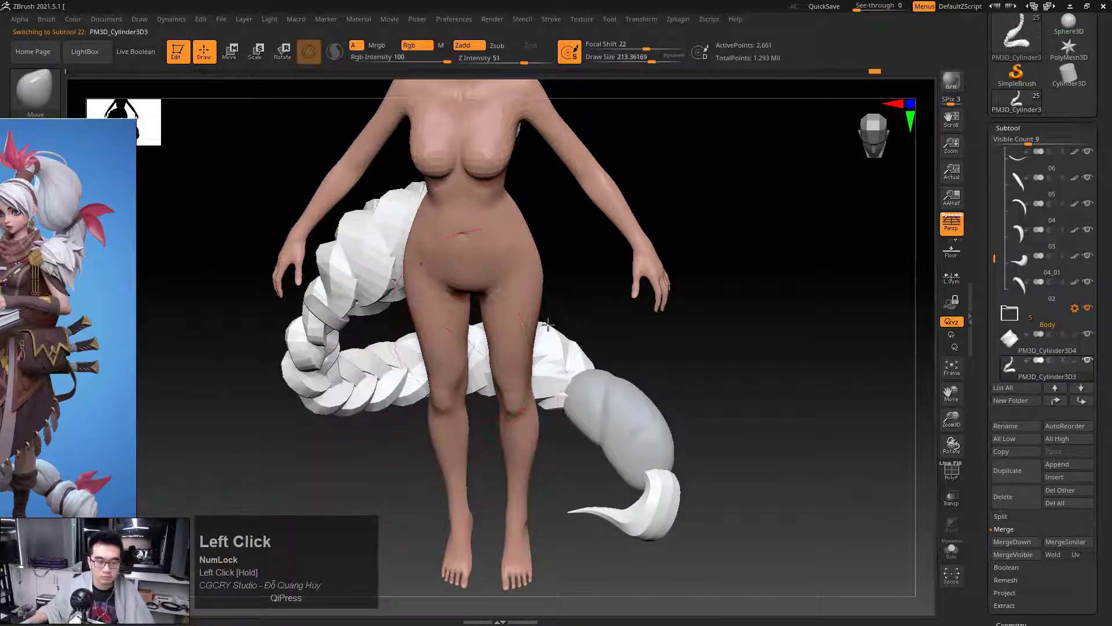
mouse_move(548, 324)
left_mouse_down()
mouse_move(598, 298)
mouse_move(638, 310)
mouse_move(656, 397)
mouse_move(512, 367)
mouse_move(471, 346)
left_mouse_up()
key("space")
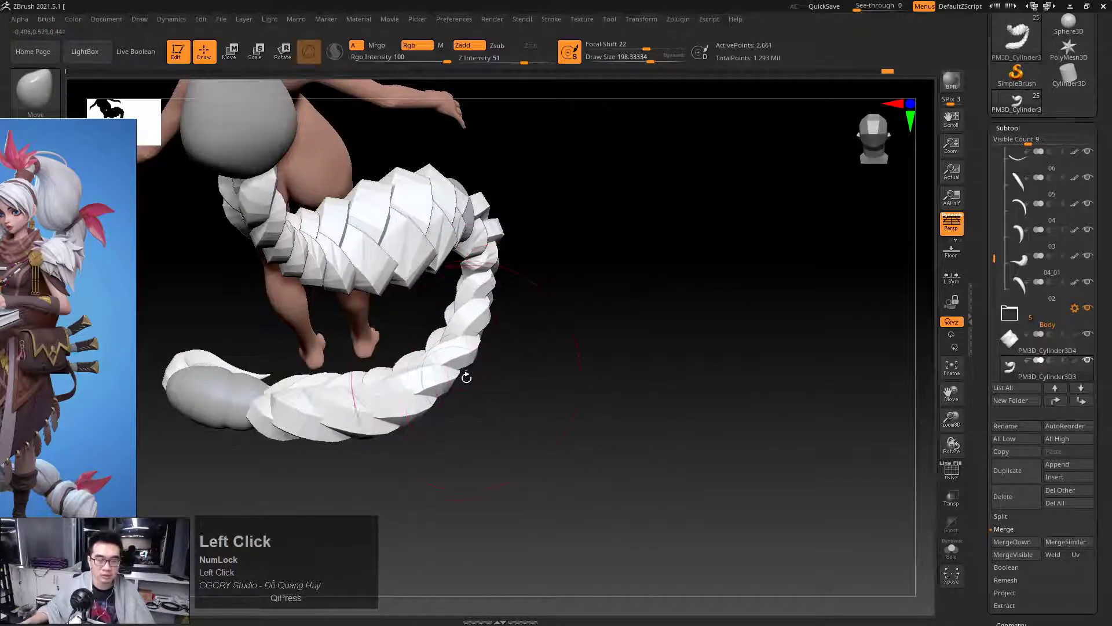
Refine the lower braid's bend and thickness toward the bulge, working from the side, back and front
left_click_drag(461, 387, 591, 405)
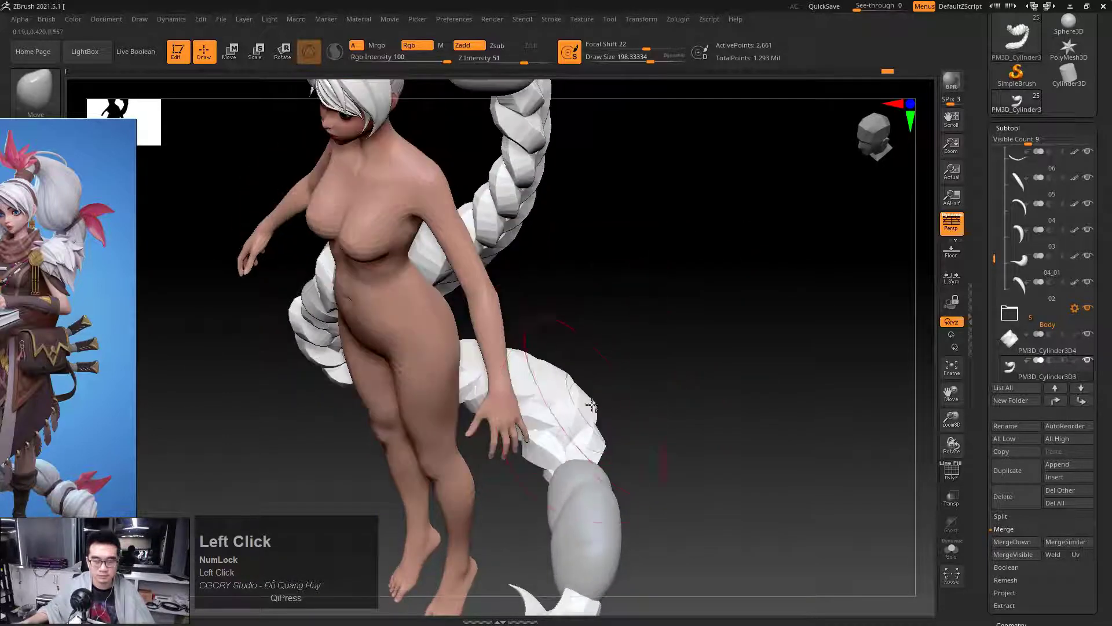
left_click_drag(625, 336, 544, 335)
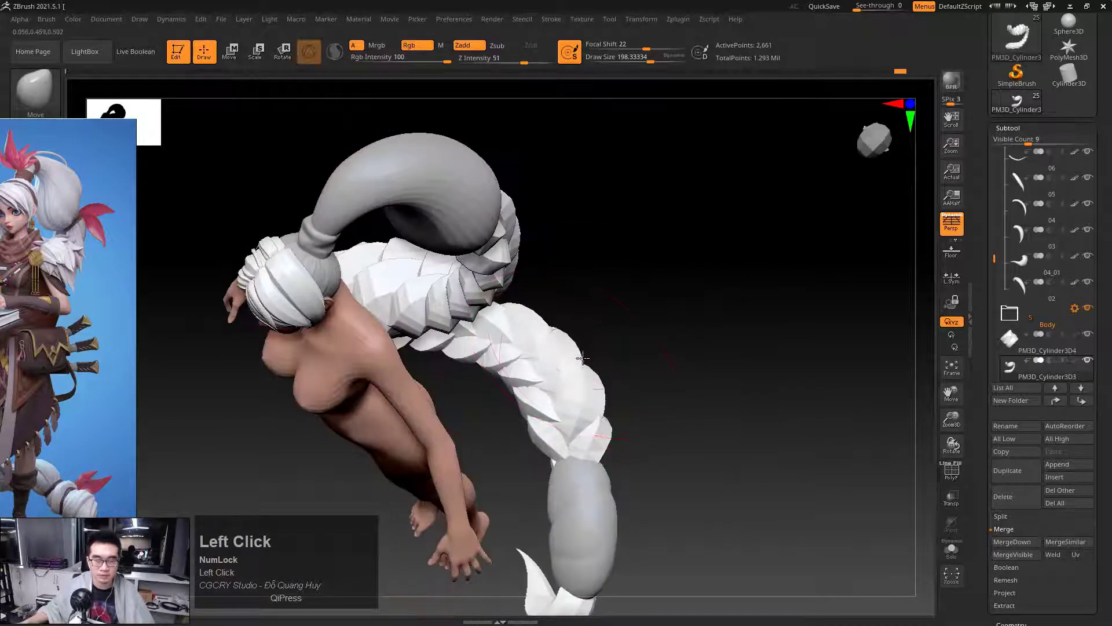
left_click_drag(603, 367, 665, 298)
left_click_drag(686, 353, 563, 426)
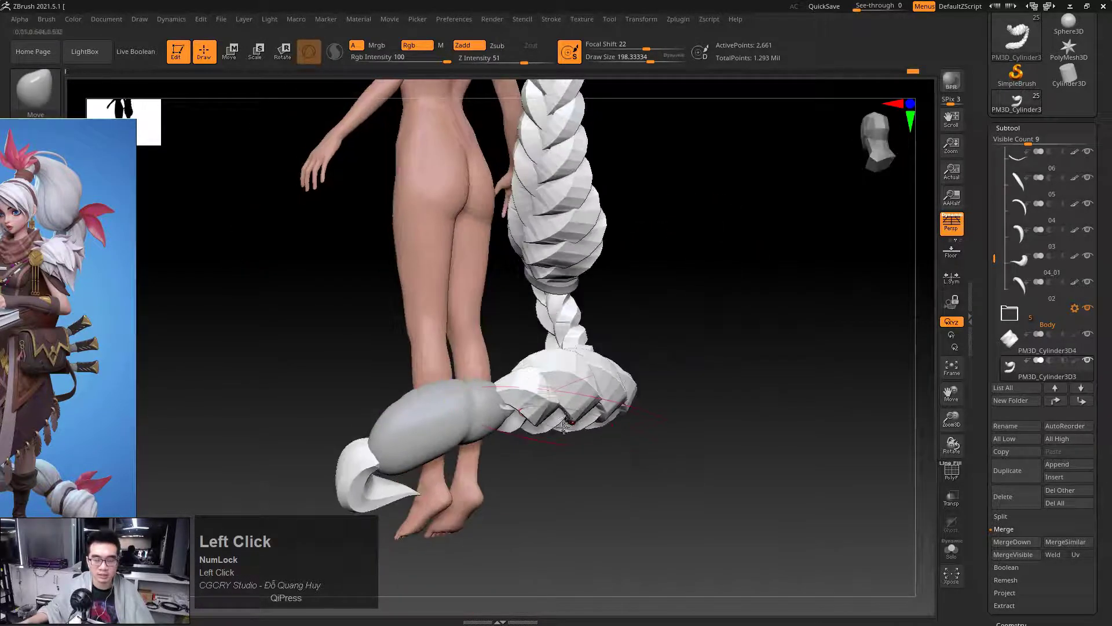
left_click_drag(676, 388, 557, 377)
left_click_drag(675, 410, 557, 323)
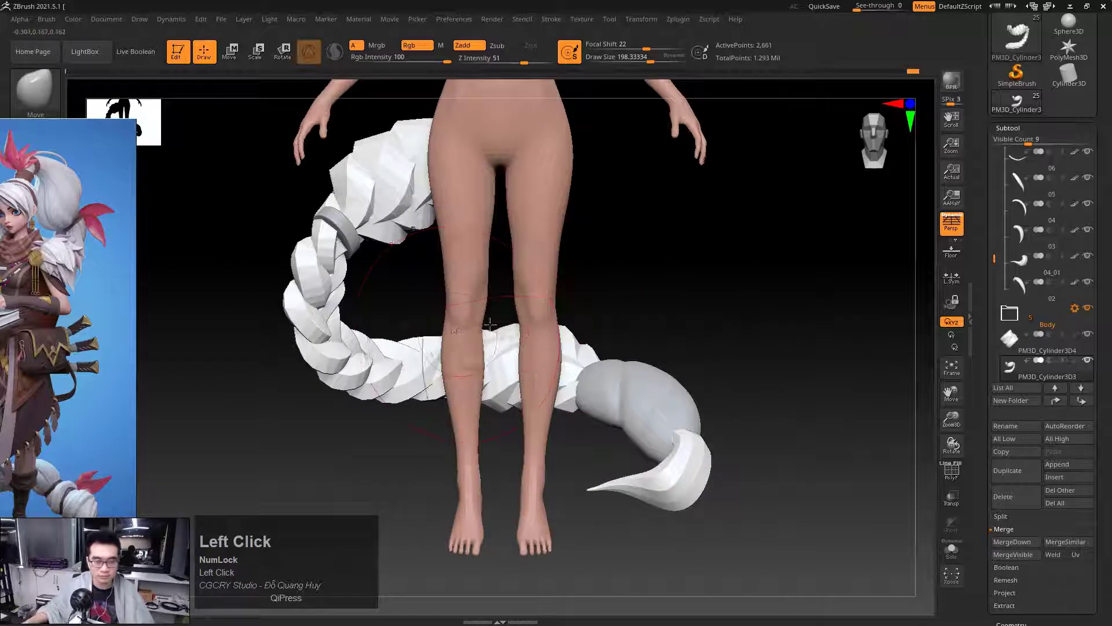
left_click_drag(490, 323, 729, 312)
Select the lower hair bulge and refine its outline where it meets the braid with the Move brush at draw size about 124
left_click(520, 352, "alt")
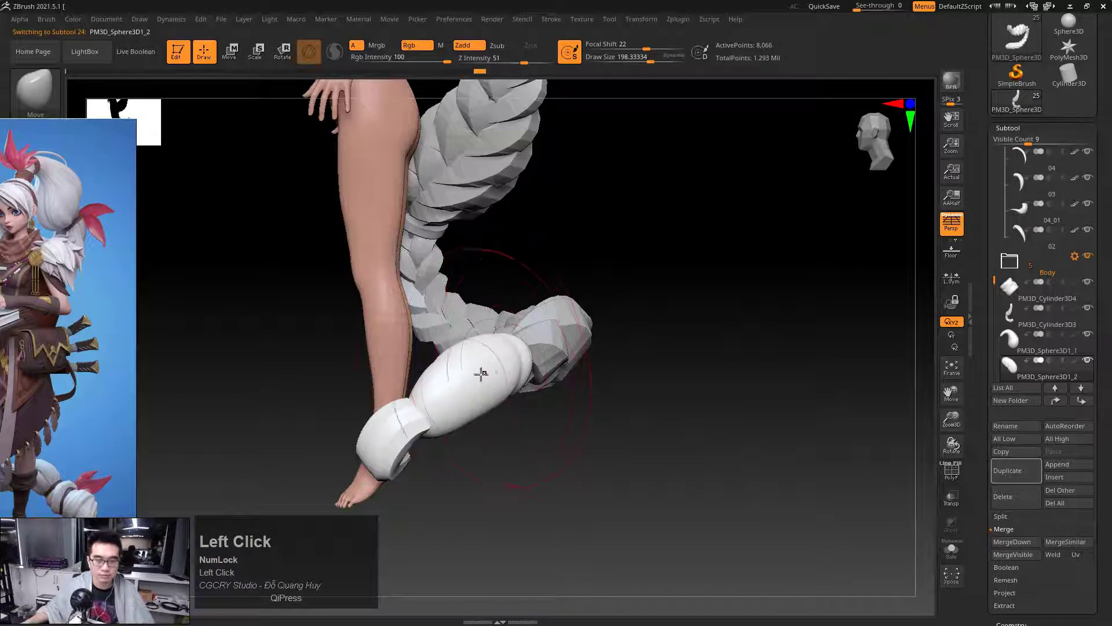
left_click_drag(624, 345, 519, 357)
left_click(503, 339, "alt")
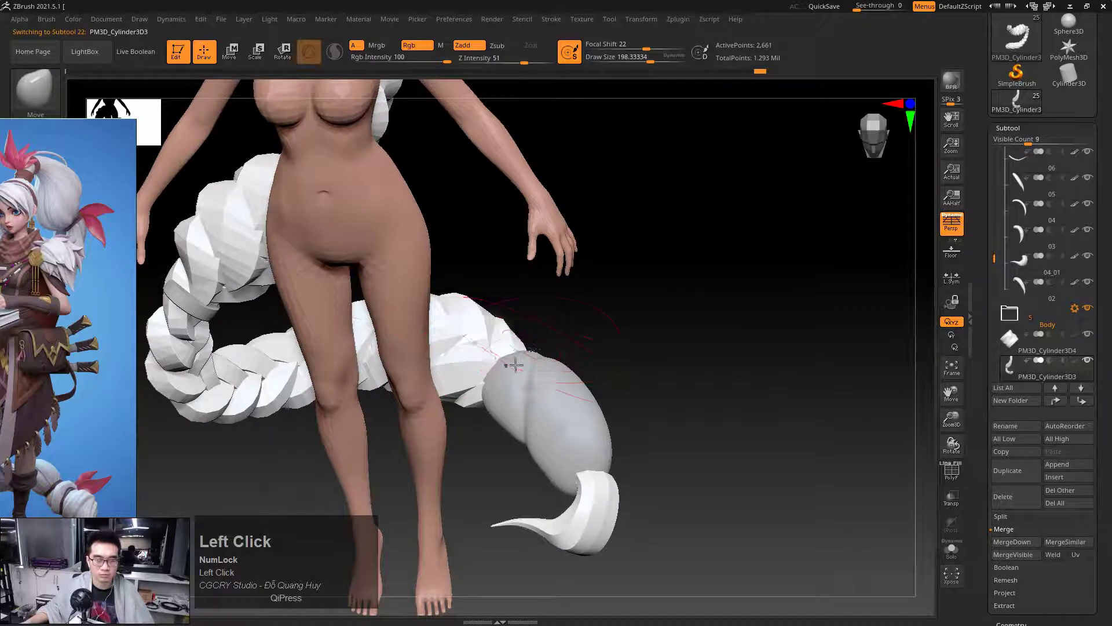
left_click(515, 355, "alt")
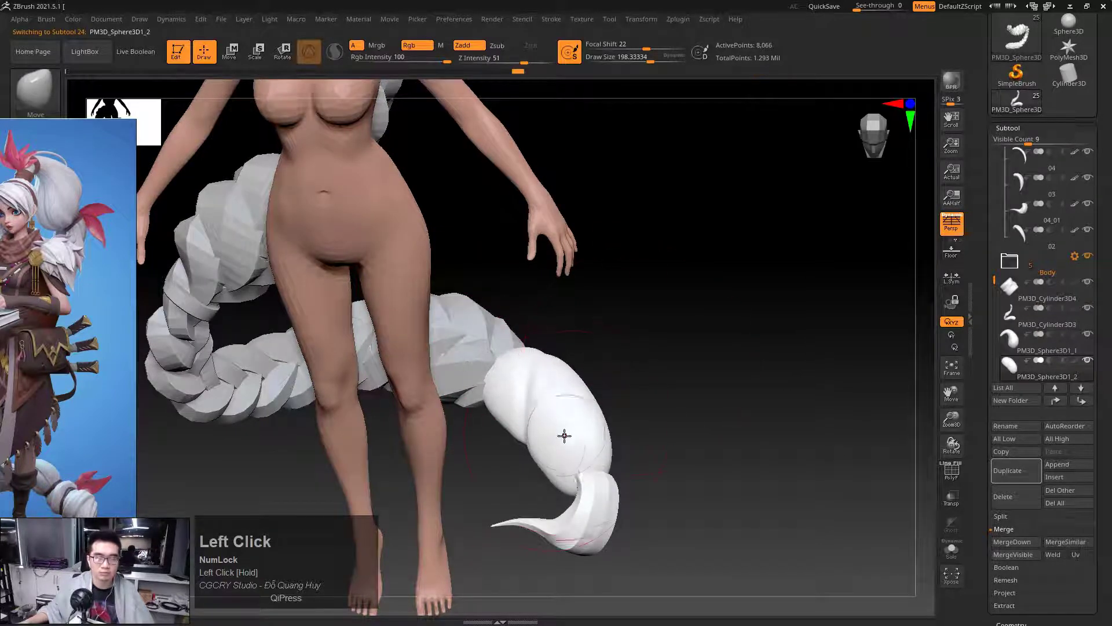
key("space")
left_click_drag(540, 427, 530, 427)
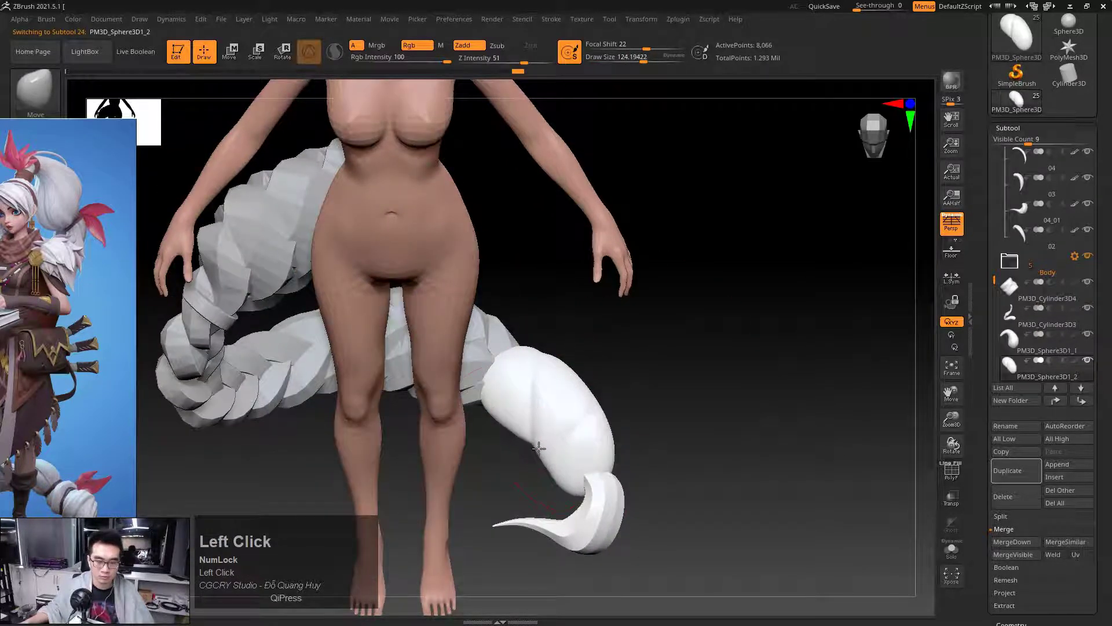
left_click_drag(652, 405, 612, 387)
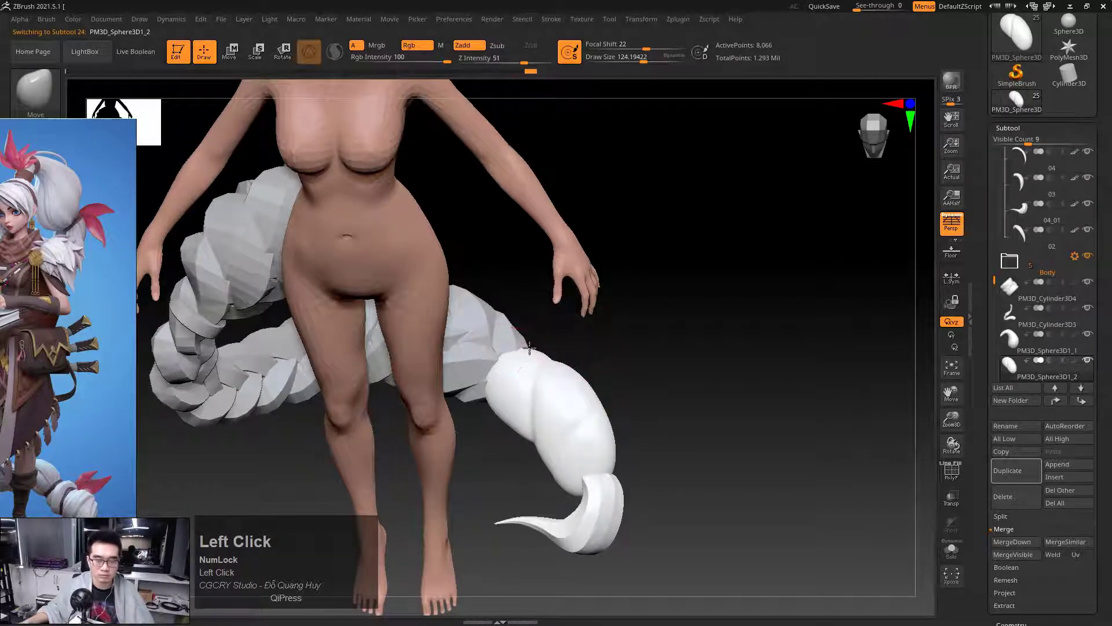
left_click_drag(602, 402, 631, 389)
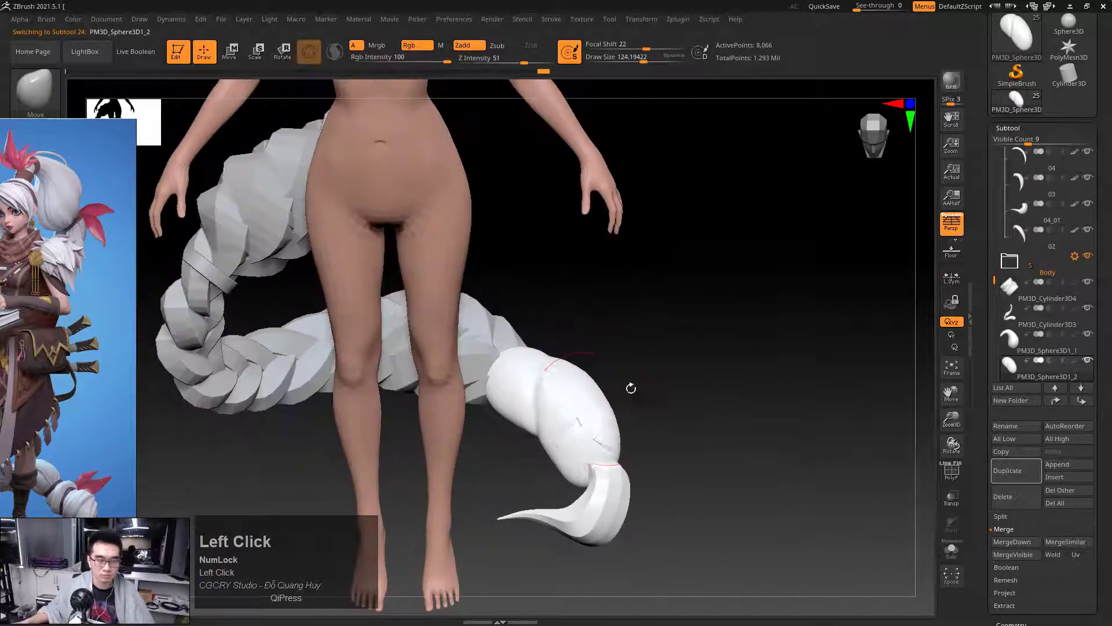
Select the curled hair tip and reshape its curve below the bulge with the Move brush at draw sizes about 191 and 114
mouse_move(655, 451)
left_mouse_down()
mouse_move(645, 406)
mouse_move(597, 443)
mouse_move(660, 386)
mouse_move(579, 444)
mouse_move(573, 434)
mouse_move(583, 440)
left_mouse_up()
left_click(595, 421, "alt")
key("space")
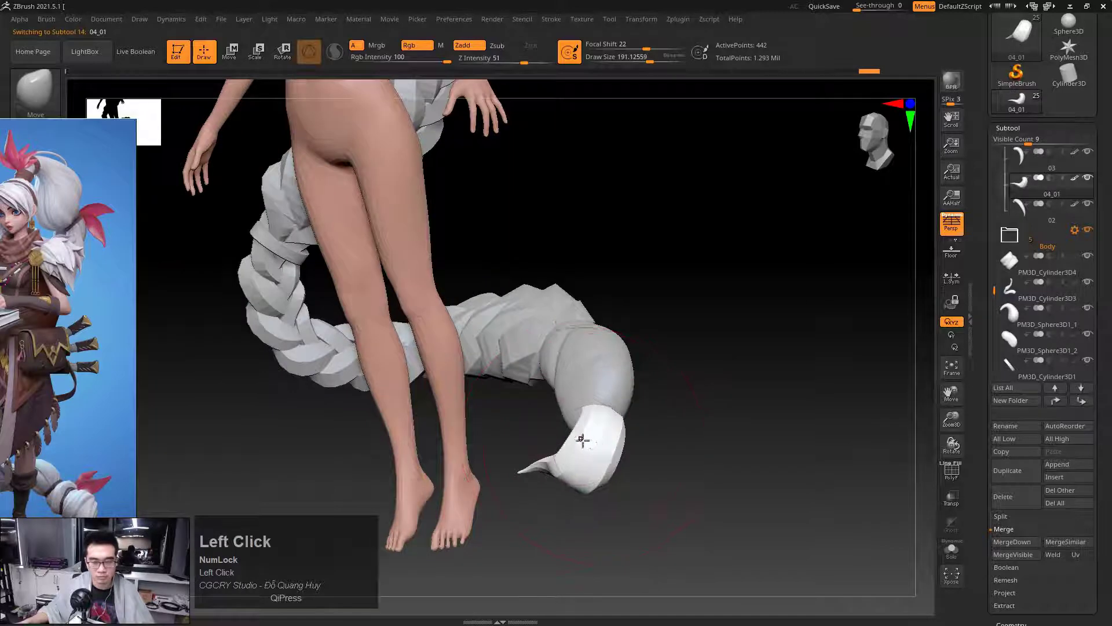
mouse_move(687, 408)
left_mouse_down()
mouse_move(671, 436)
mouse_move(628, 396)
mouse_move(641, 403)
left_mouse_up()
key("space")
key("space")
key("space")
mouse_move(678, 409)
left_mouse_down()
mouse_move(634, 385)
mouse_move(617, 401)
mouse_move(740, 380)
mouse_move(731, 404)
left_mouse_up()
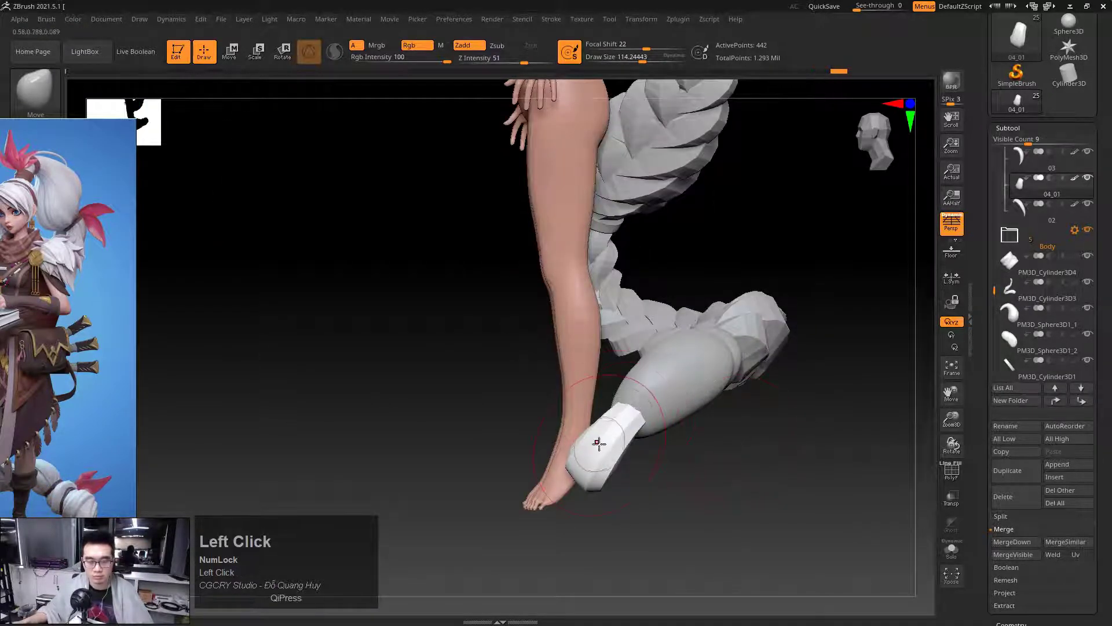
left_click_drag(649, 423, 504, 464)
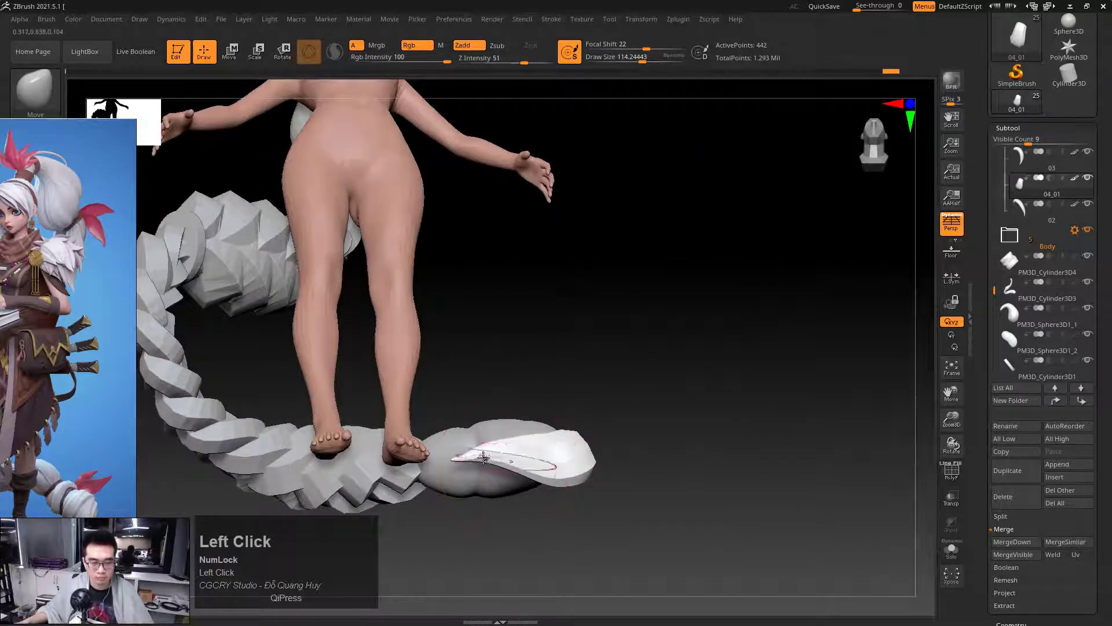
left_click_drag(512, 404, 675, 368)
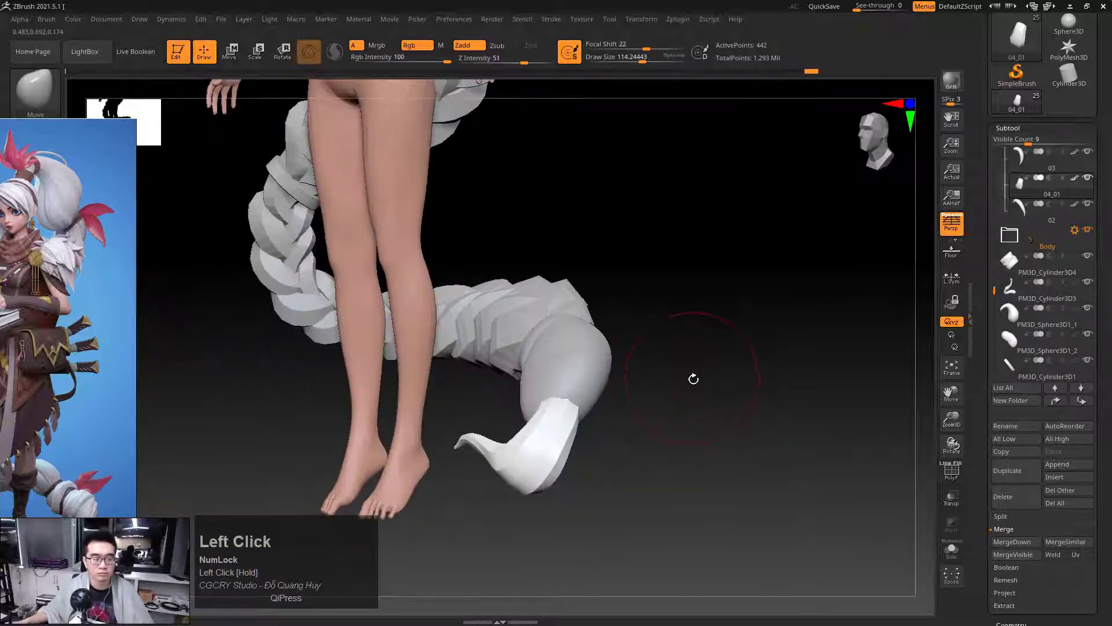
Refine the lower contour of the curled hair tip with the Move brush at draw size about 88
right_click_drag(693, 379, 616, 371, "ctrl")
mouse_move(626, 382)
left_mouse_down()
mouse_move(690, 385)
mouse_move(618, 387)
left_mouse_up()
right_click_drag(618, 387, 594, 380, "ctrl")
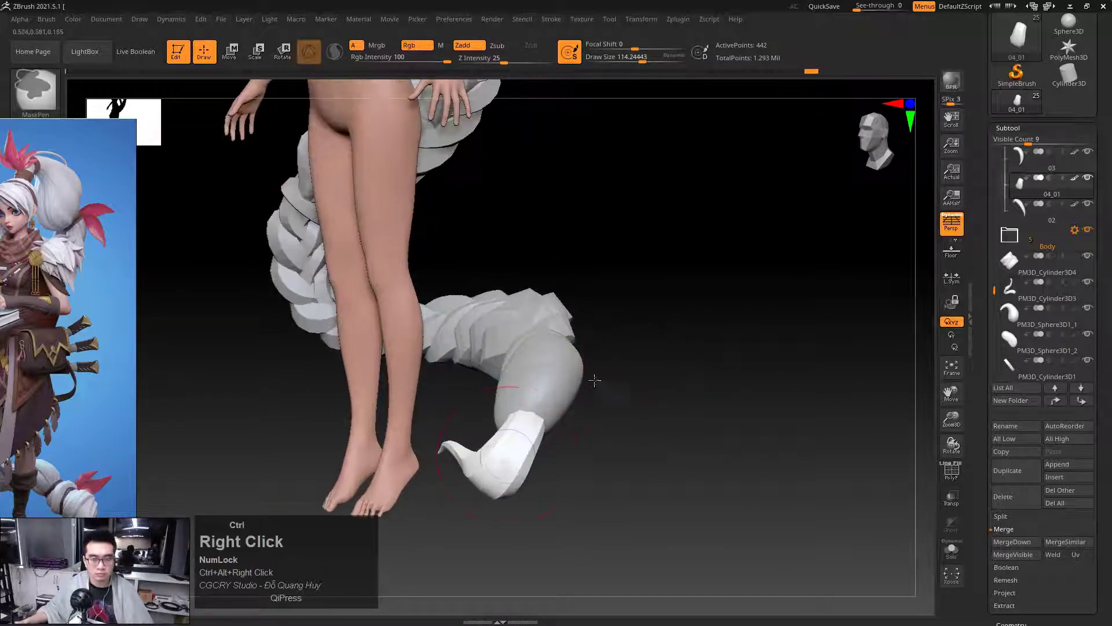
key("space")
left_click_drag(502, 430, 512, 429)
left_click_drag(486, 487, 450, 464)
key("space")
left_click_drag(491, 428, 482, 427)
left_click(488, 441, "ctrl")
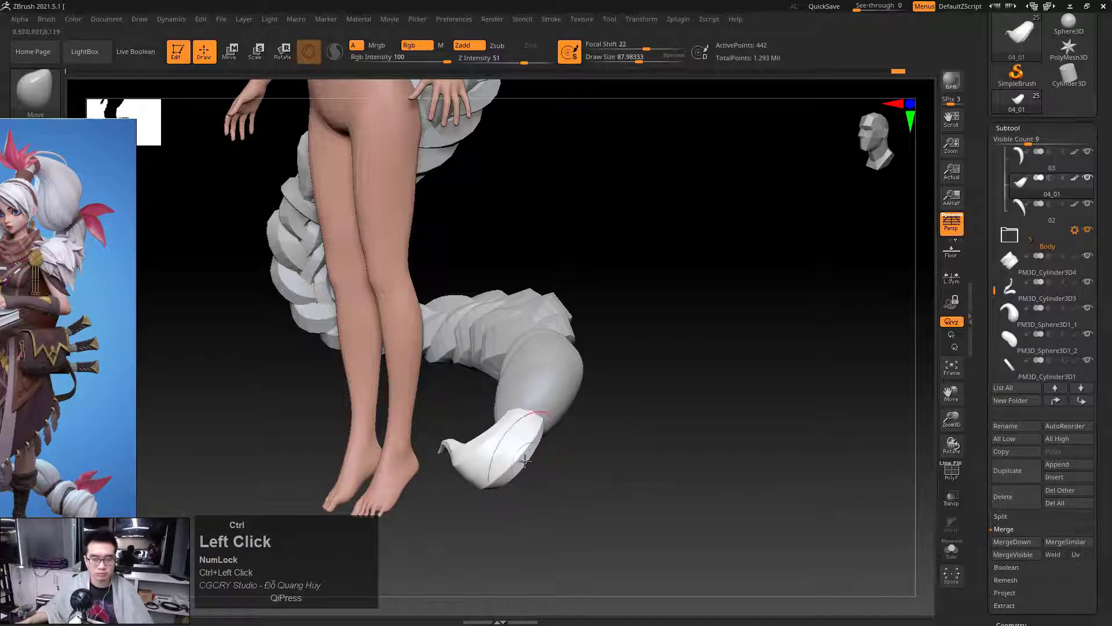
Sketch a temporary flow line in side view from the braid through the bulge to the curled tip to check the curve
left_click_drag(614, 418, 656, 413, "shift")
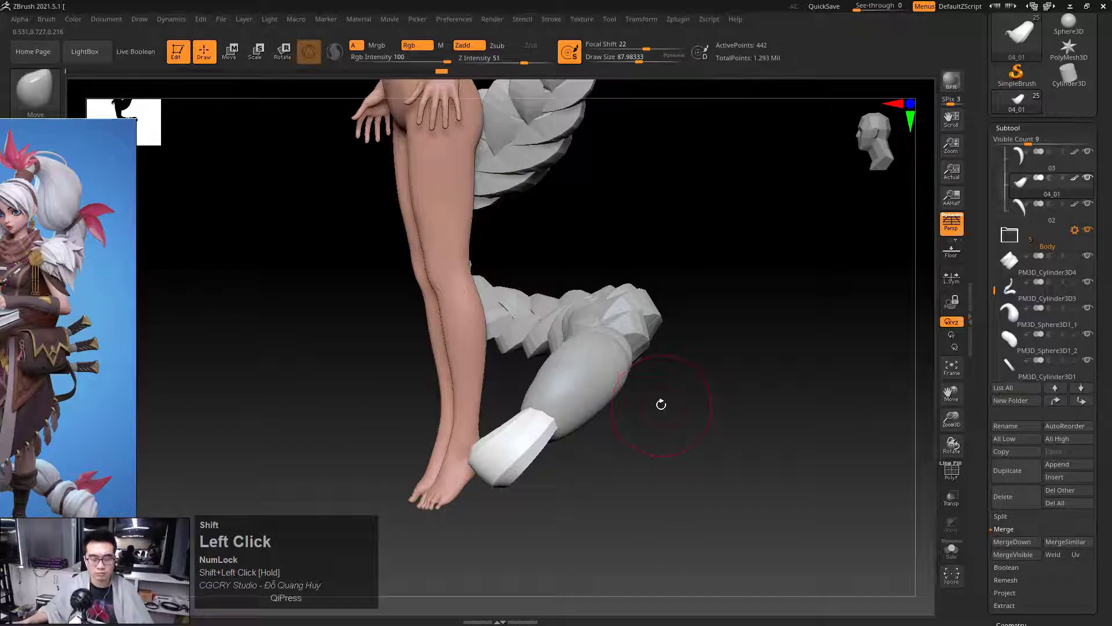
key("ctrl+shift+1")
left_click_drag(621, 321, 492, 472)
key("Escape")
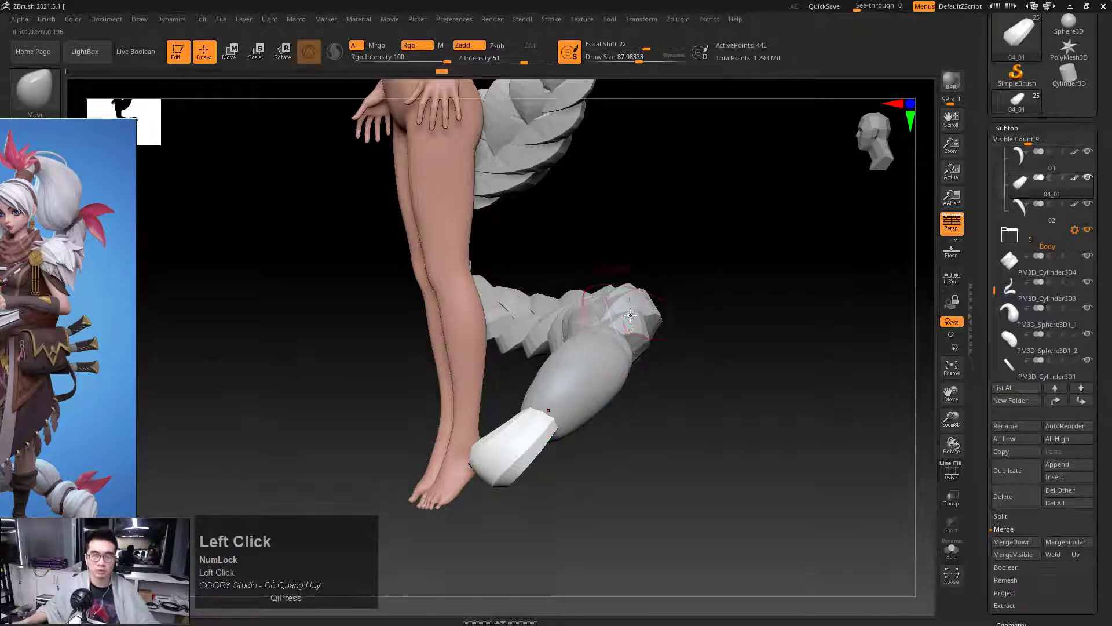
Adjust the braid's lower end and the bulge toward a fuller side curve with the Move brush at draw size about 273, then reselect the tip
left_click(619, 314, "alt")
key("space")
mouse_move(618, 316)
left_mouse_down()
mouse_move(628, 316)
mouse_move(599, 369)
left_mouse_up()
left_click(588, 367)
key("space")
left_click_drag(578, 380, 620, 340)
left_click(537, 420, "alt")
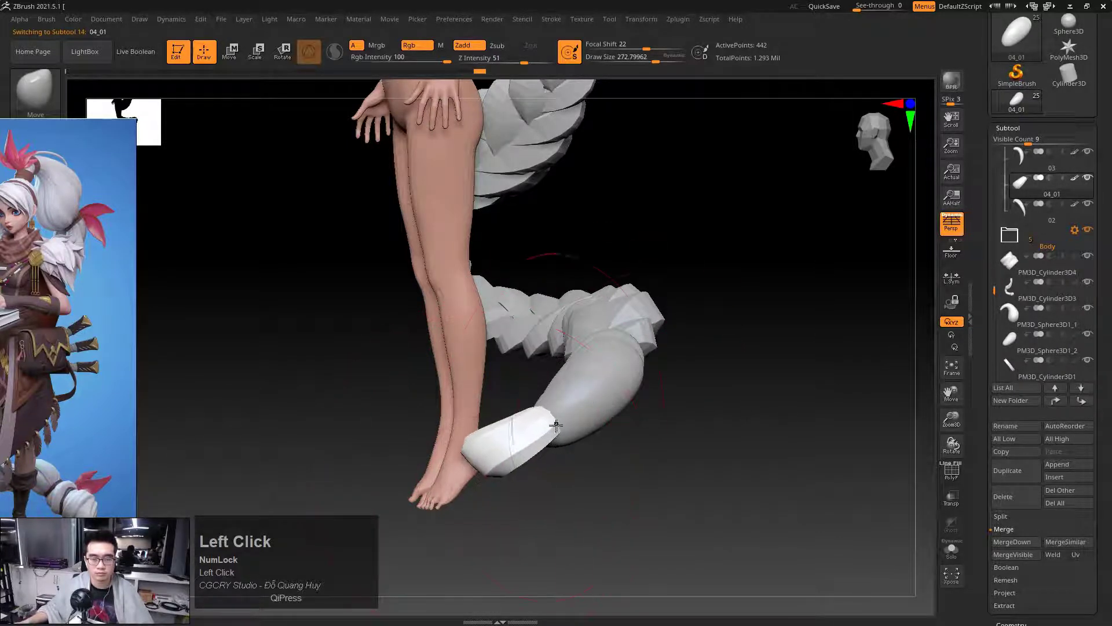
Examine the whole ponytail and braid from the back, front and three-quarter views against the reference
mouse_move(666, 420)
left_mouse_down()
mouse_move(703, 405)
mouse_move(601, 408)
mouse_move(620, 415)
left_mouse_up()
right_click_drag(620, 414, 517, 423, "ctrl")
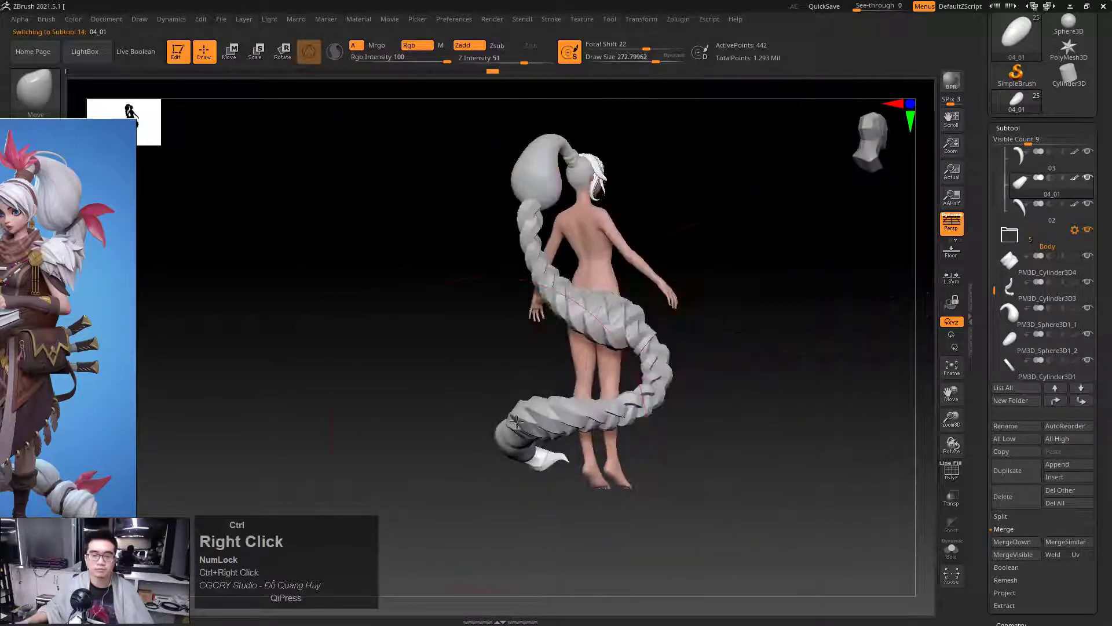
mouse_move(672, 405)
left_mouse_down()
mouse_move(702, 368)
mouse_move(638, 377)
mouse_move(720, 365)
mouse_move(785, 378)
mouse_move(606, 385)
mouse_move(718, 367)
mouse_move(636, 375)
mouse_move(660, 365)
mouse_move(765, 361)
left_mouse_up()
key("ctrl")
right_click(707, 363)
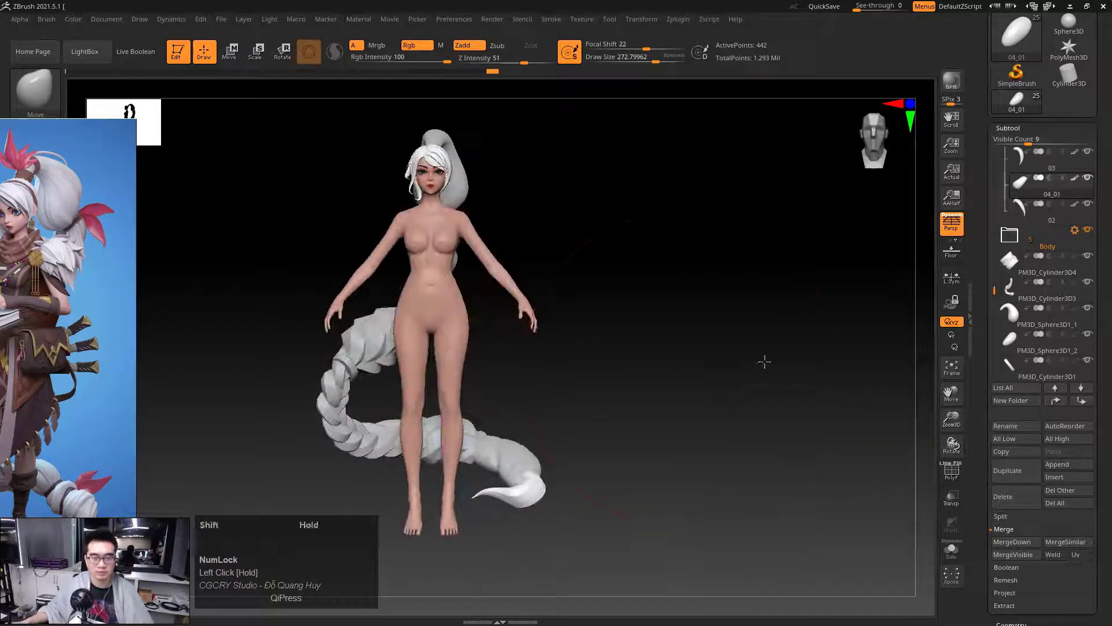
left_click_drag(665, 358, 720, 355, "alt")
right_click_drag(720, 355, 707, 355, "ctrl")
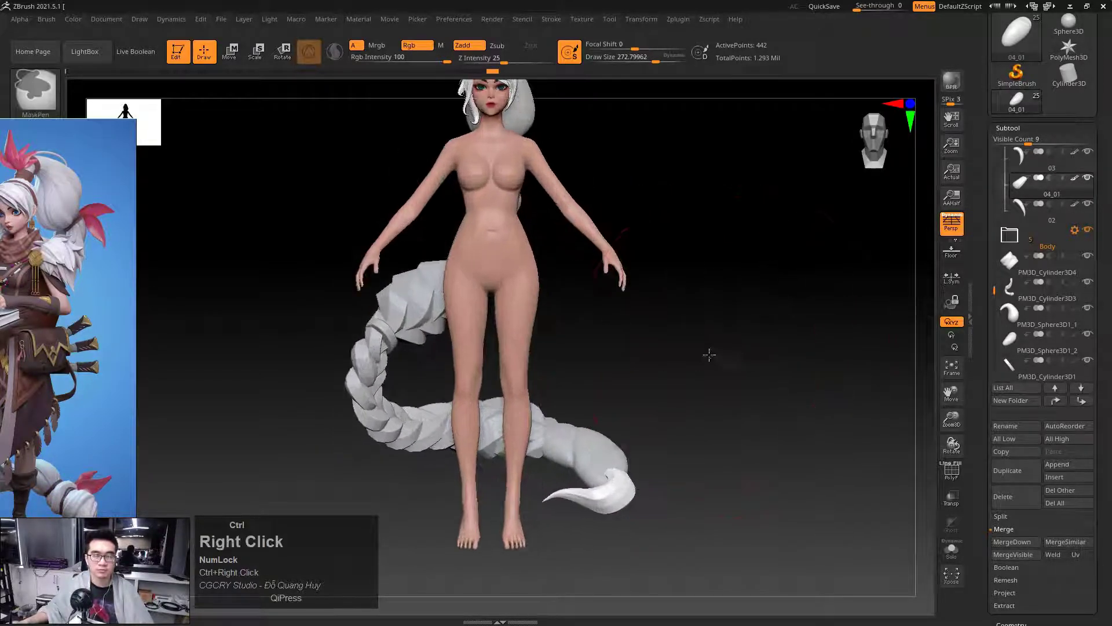
left_click_drag(747, 345, 714, 347)
left_click_drag(719, 307, 745, 353, "alt")
right_click_drag(745, 353, 742, 355, "ctrl")
left_click_drag(742, 354, 784, 340)
right_click_drag(784, 340, 745, 342, "ctrl")
mouse_move(744, 342)
left_mouse_down("alt")
mouse_move(755, 375)
mouse_move(735, 350)
left_mouse_up("alt")
right_click_drag(734, 351, 734, 354, "ctrl")
left_click_drag(745, 316, 751, 357, "alt")
right_click_drag(750, 357, 713, 355, "ctrl")
left_click_drag(712, 355, 723, 340, "alt")
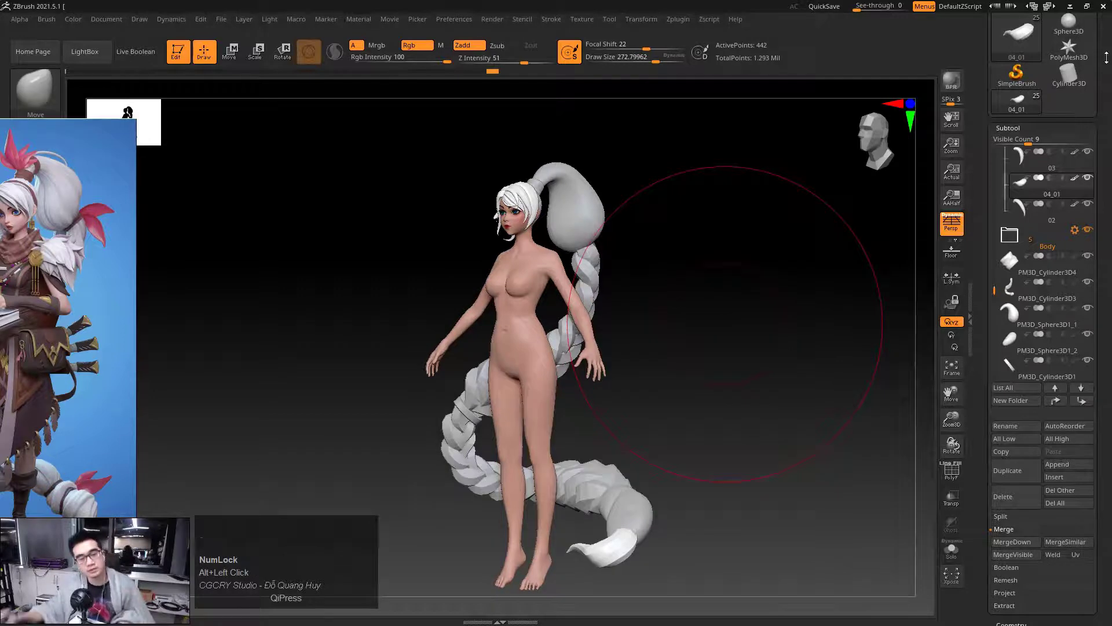
left_click(1069, 23)
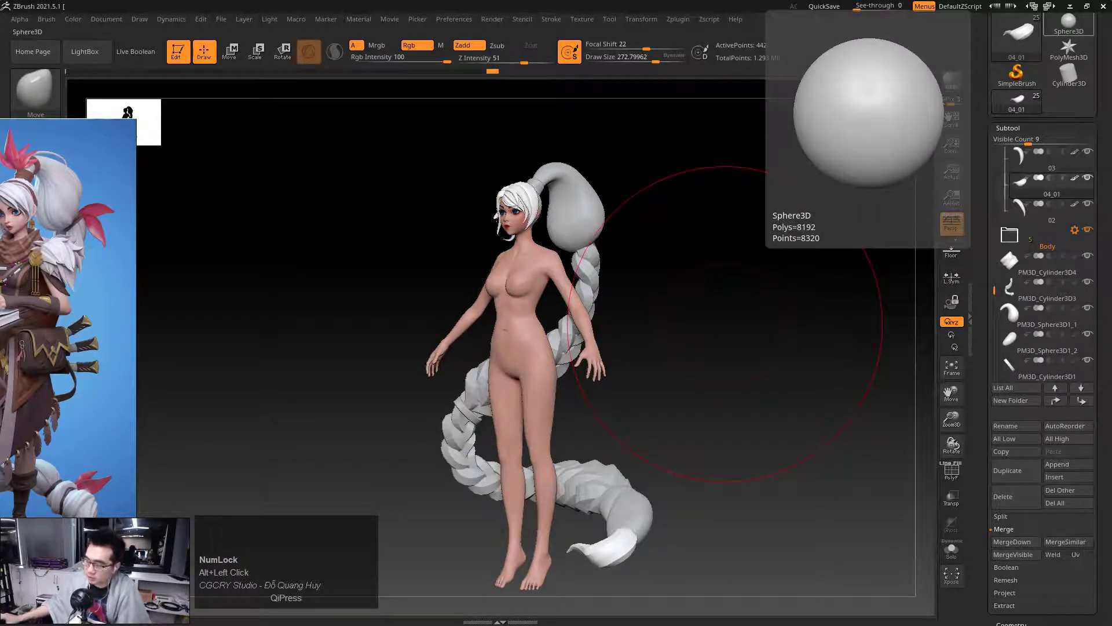